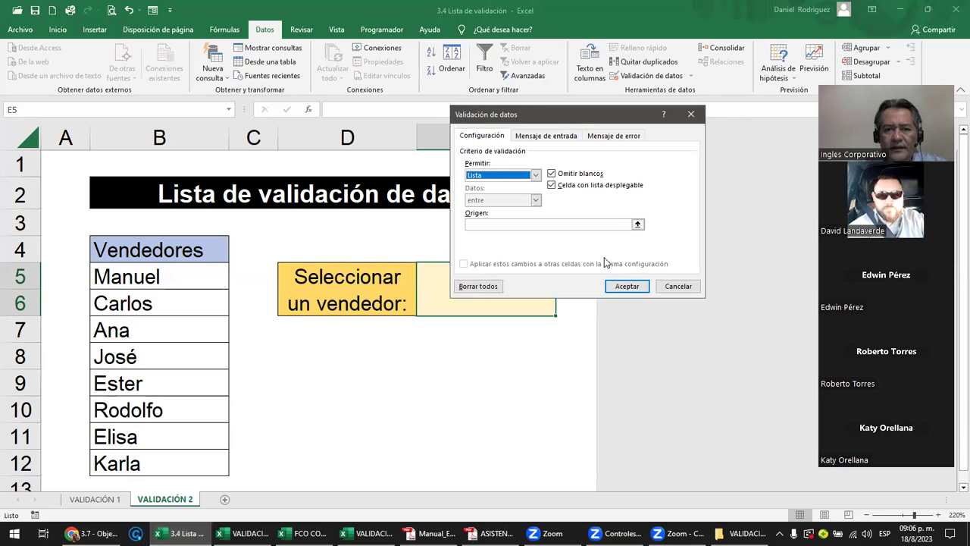
# Cancel the Validación de datos dialog without a rule, then select the seller names and cell E5
pyautogui.moveTo(477, 115); pyautogui.dragTo(574, 269)
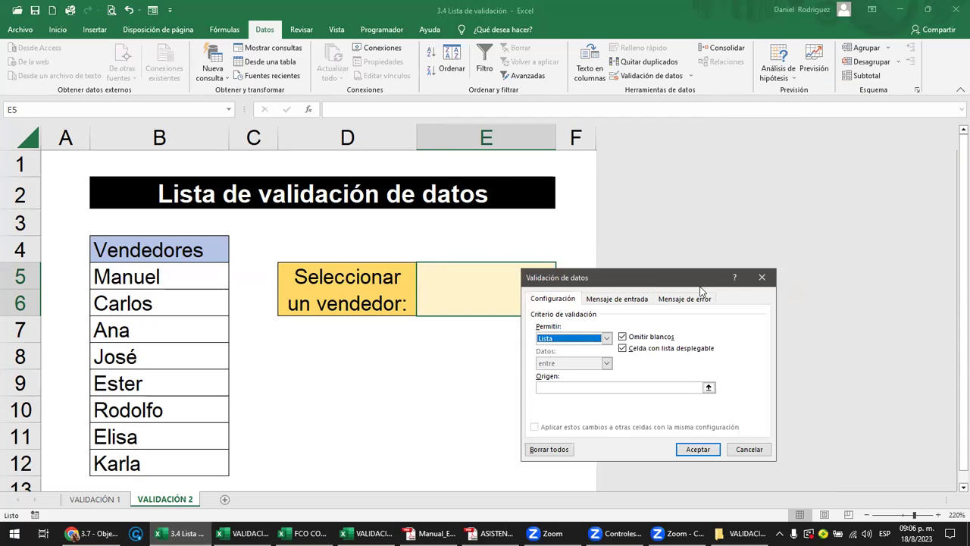
pyautogui.press('Escape')
pyautogui.moveTo(176, 273); pyautogui.dragTo(177, 456)
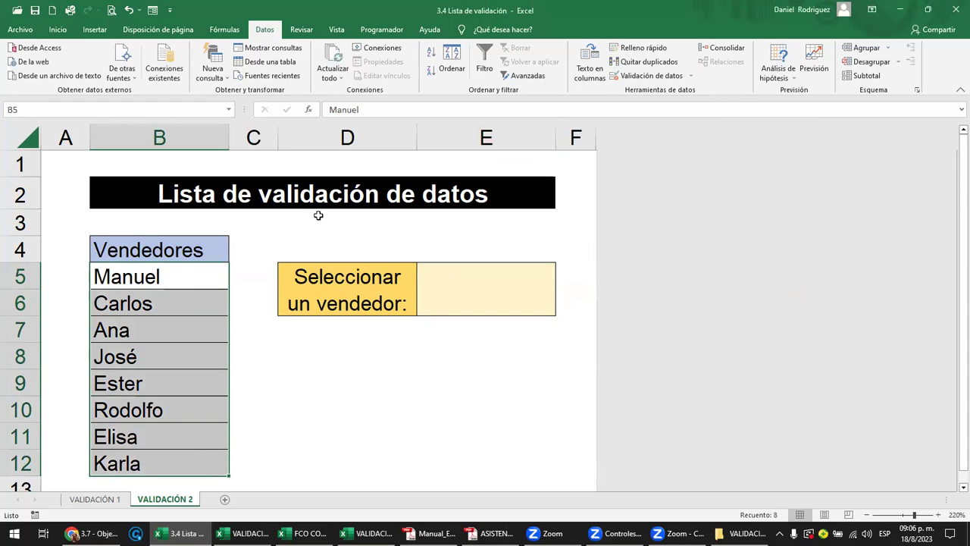
pyautogui.click(479, 294)
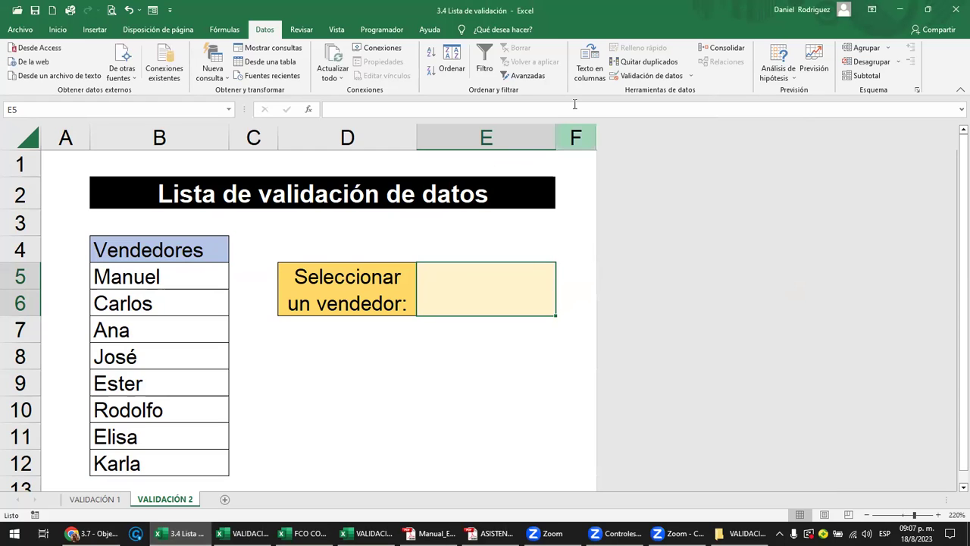
# Give E5 a List validation with source =$B$5:$B$12 and apply it
pyautogui.click(674, 80)
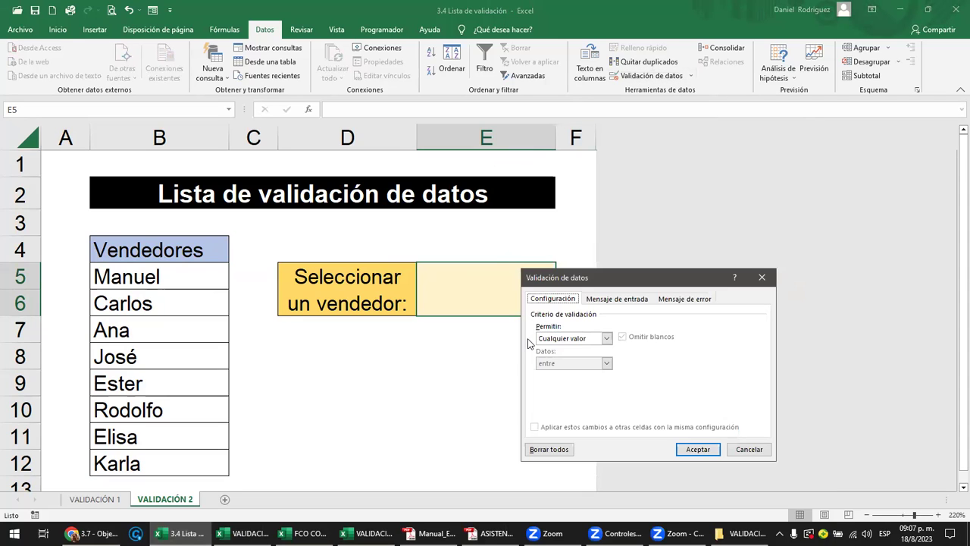
pyautogui.click(598, 339)
pyautogui.click(570, 373)
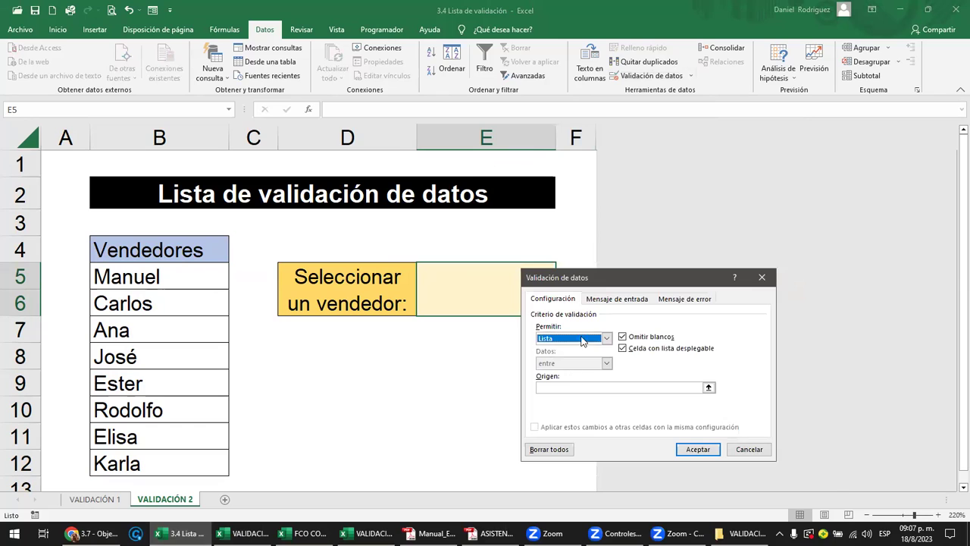
pyautogui.moveTo(607, 277); pyautogui.dragTo(605, 240)
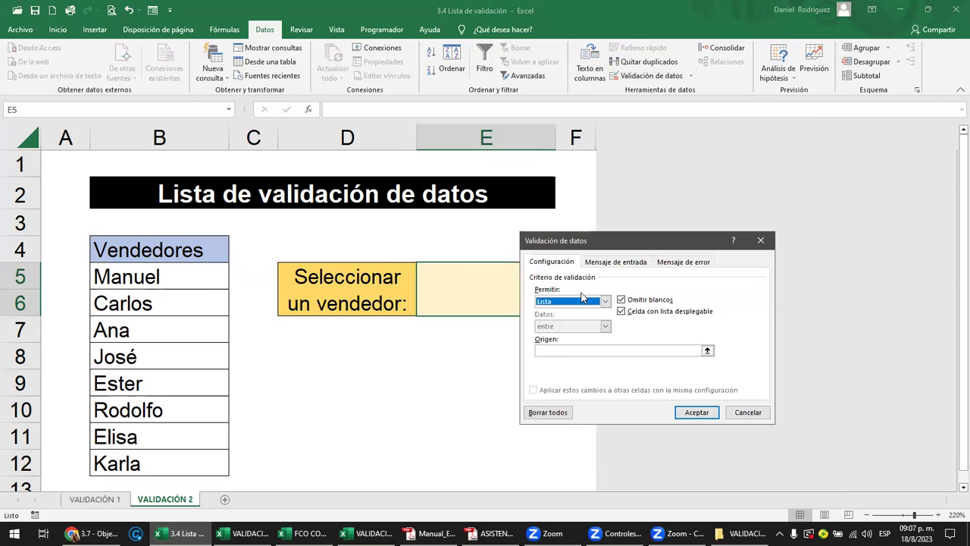
pyautogui.click(546, 352)
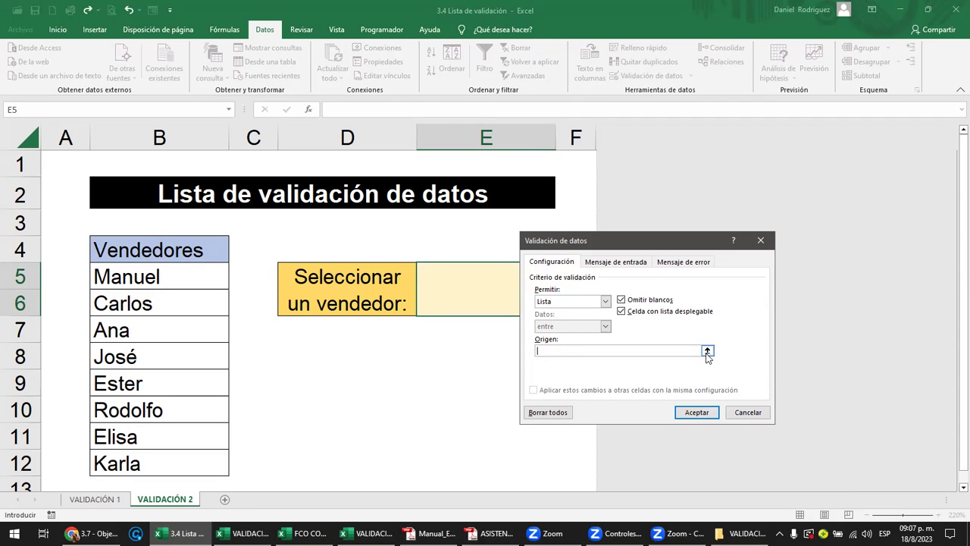
pyautogui.moveTo(159, 278); pyautogui.dragTo(153, 459)
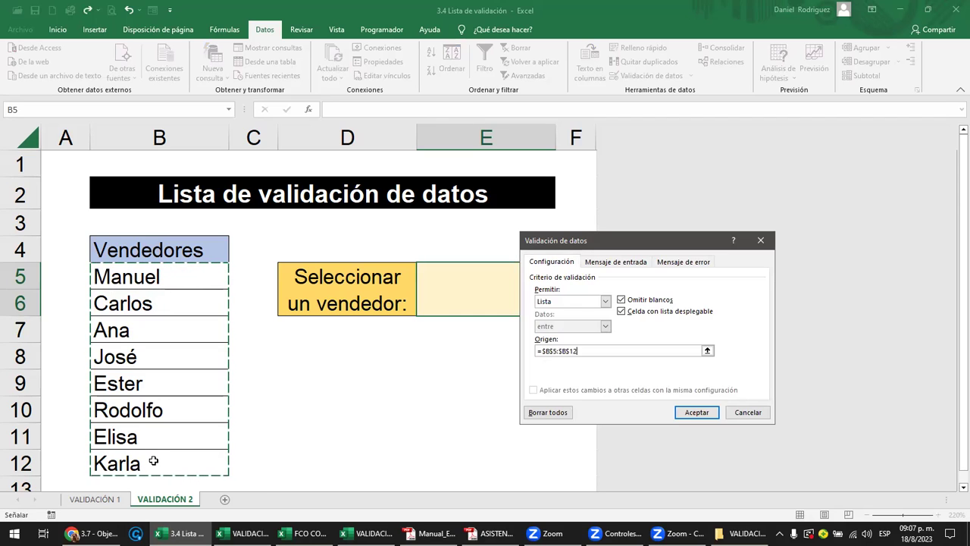
pyautogui.click(707, 350)
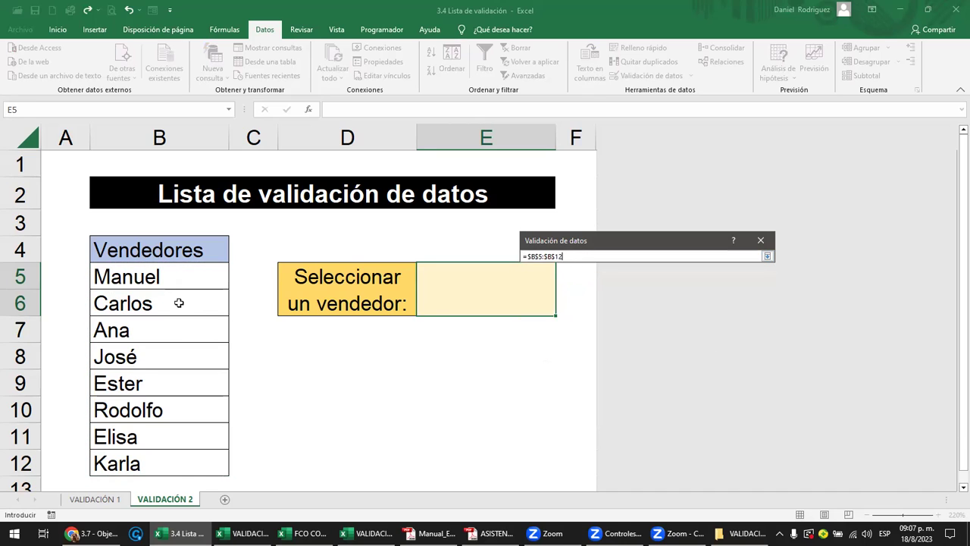
pyautogui.moveTo(562, 257); pyautogui.dragTo(452, 248)
pyautogui.press('BackSpace')
pyautogui.click(160, 252)
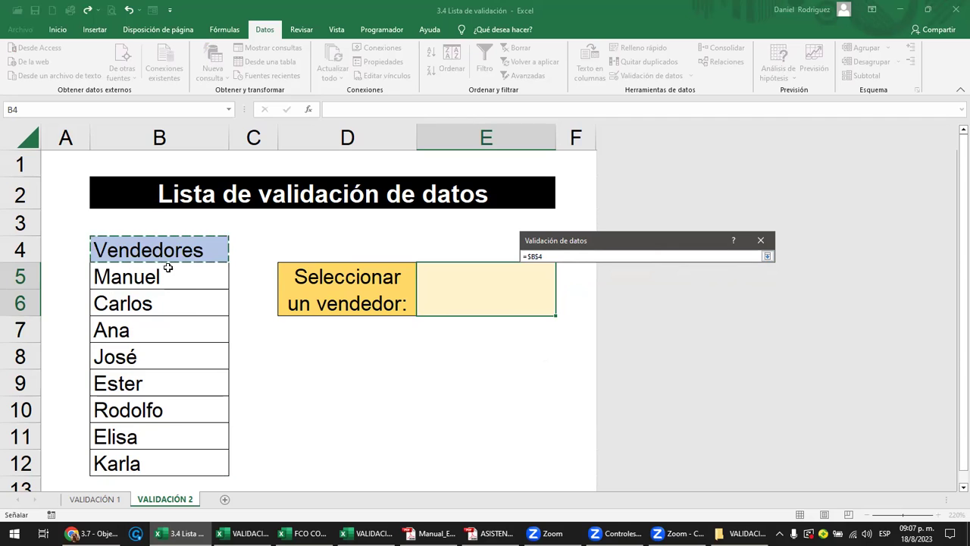
pyautogui.moveTo(157, 279); pyautogui.dragTo(167, 464)
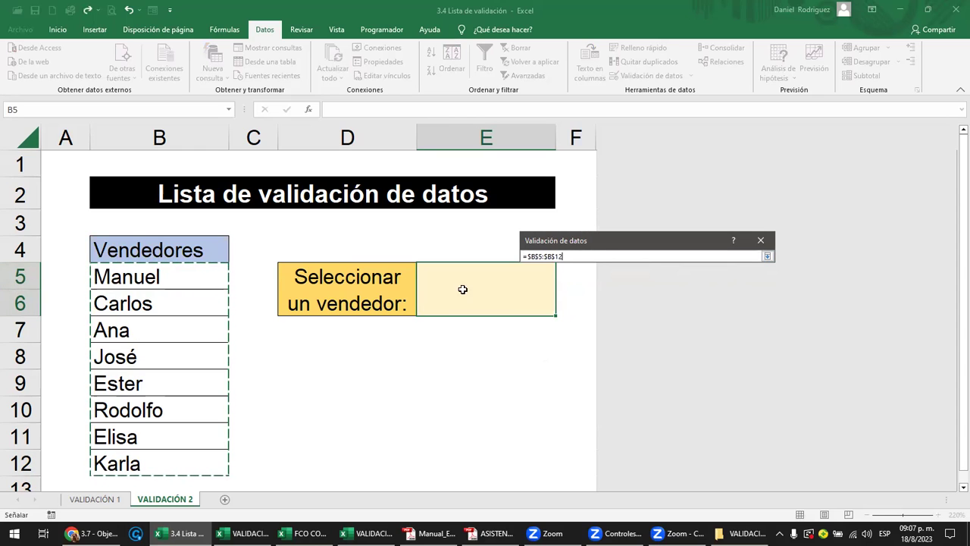
pyautogui.click(767, 256)
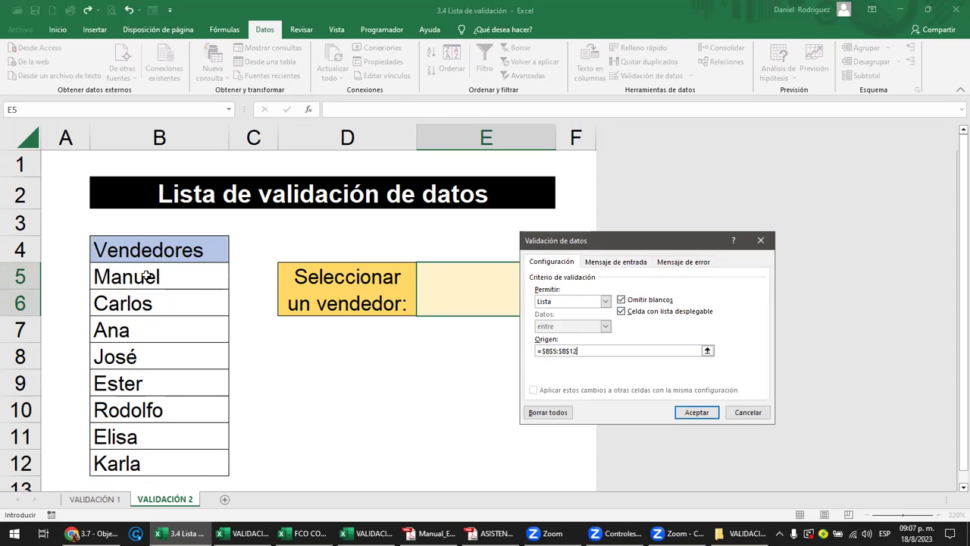
pyautogui.click(686, 414)
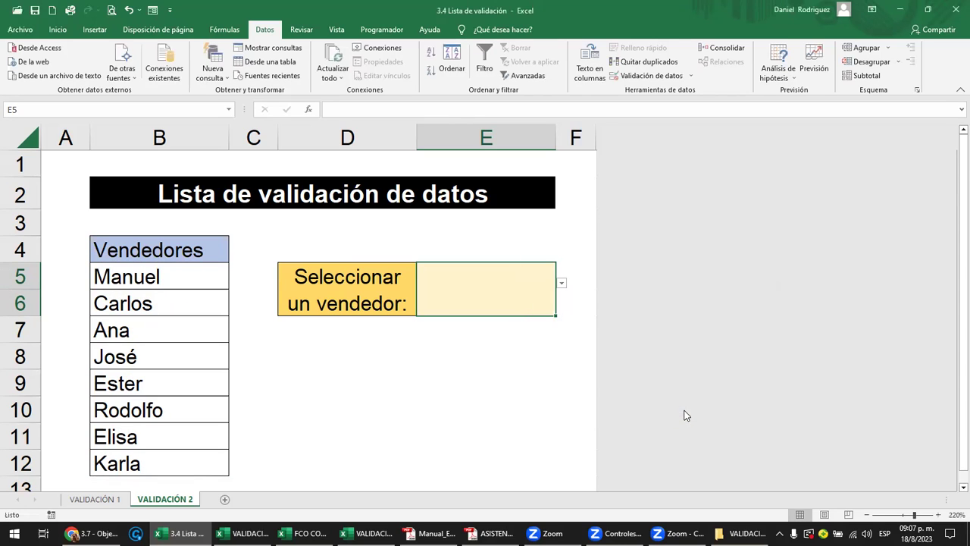
# Check E5's dropdown of the eight sellers, closing it without choosing
pyautogui.click(560, 277)
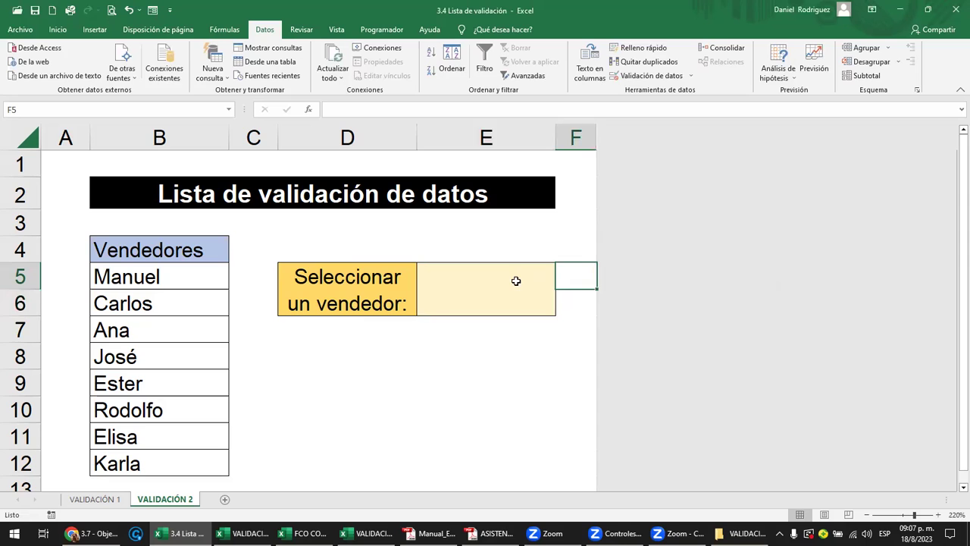
pyautogui.click(515, 280)
pyautogui.click(561, 282)
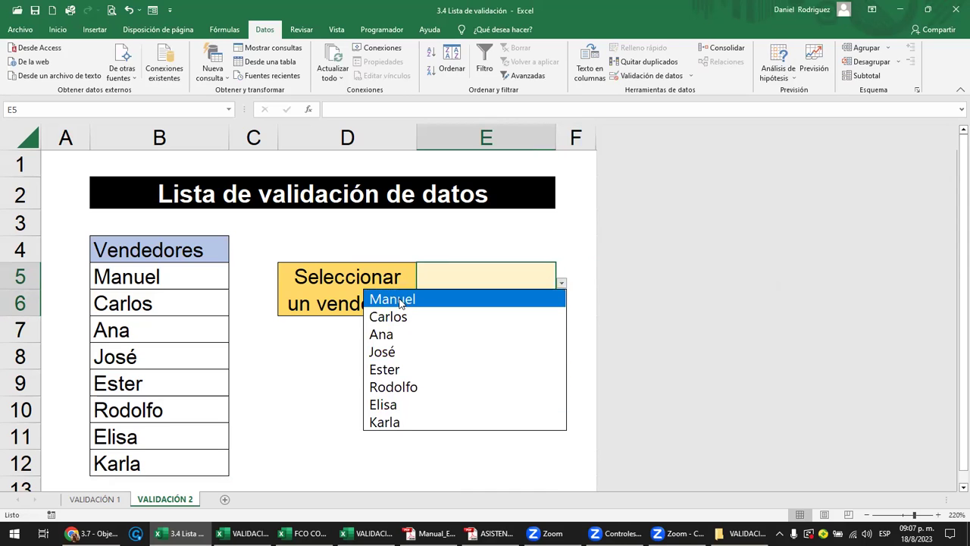
pyautogui.press('Escape')
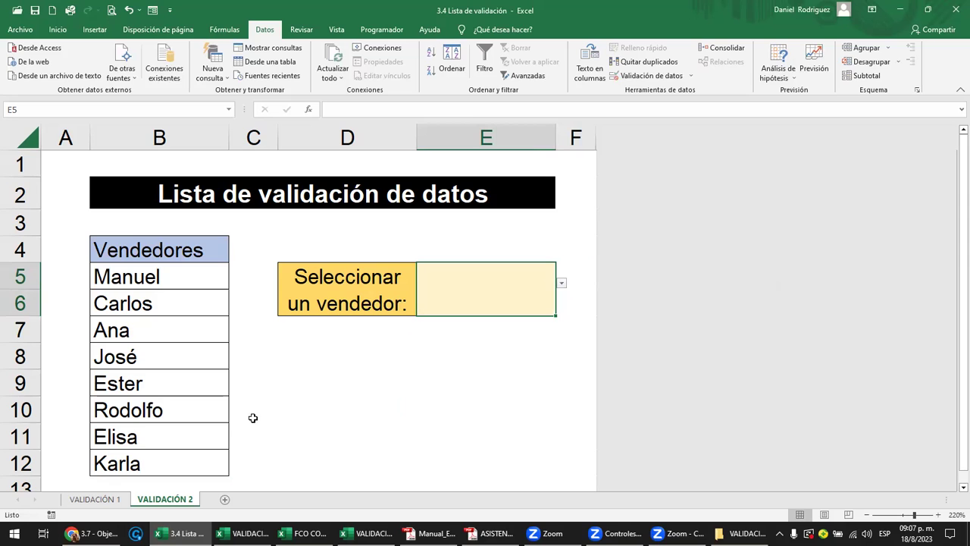
pyautogui.scroll(-1, 266, 413)
pyautogui.scroll(-2, 266, 414)
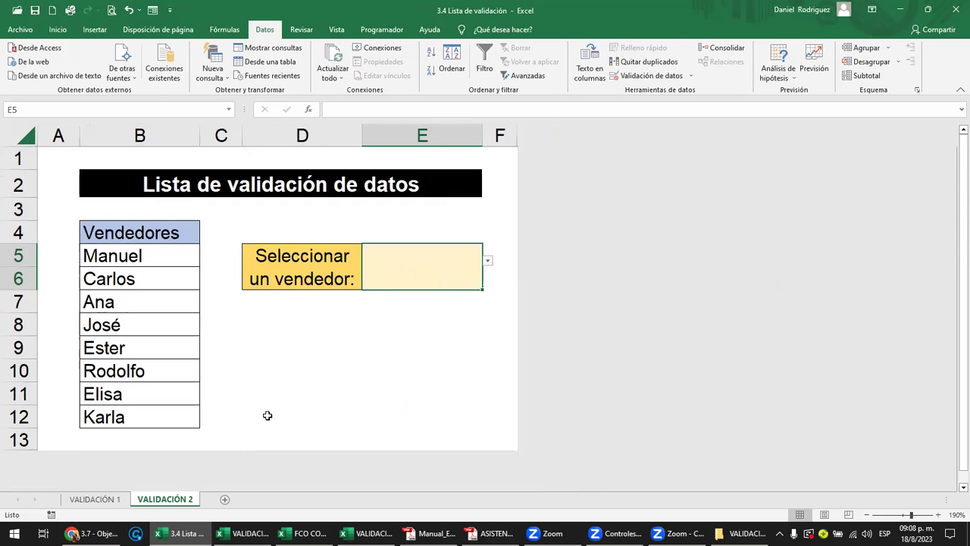
# Add seller 'Juan' in B13 and check that E5's dropdown doesn't list him yet
pyautogui.click(138, 432)
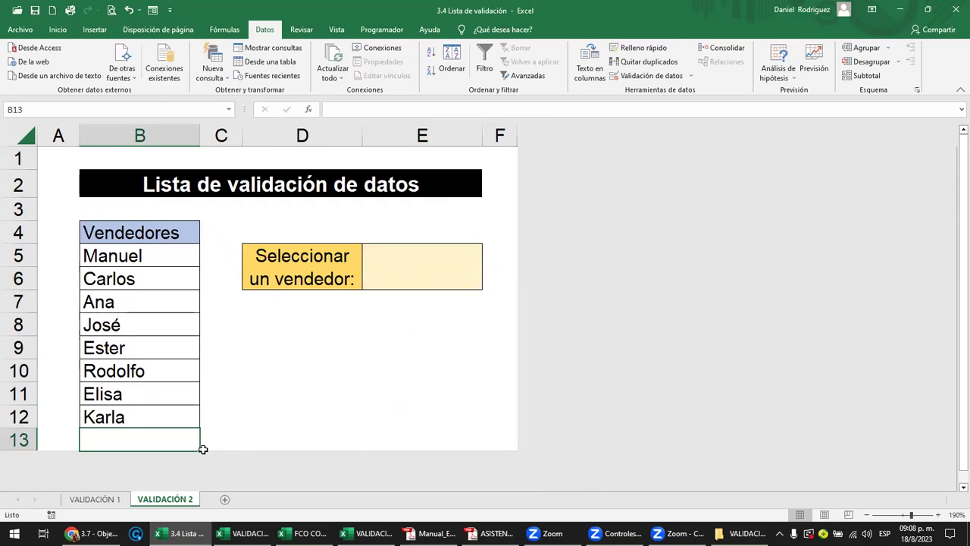
pyautogui.write('juan')
pyautogui.press('BackSpace')
pyautogui.press('BackSpace')
pyautogui.press('BackSpace')
pyautogui.press('BackSpace')
pyautogui.write('Juan')
pyautogui.hotkey('ctrl', 'Return')
pyautogui.click(343, 417)
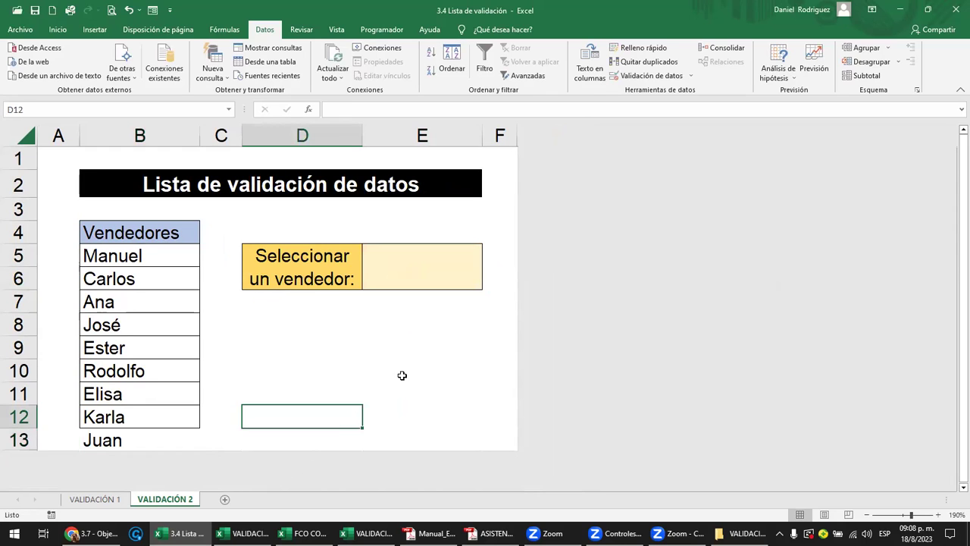
pyautogui.click(420, 272)
pyautogui.click(488, 266)
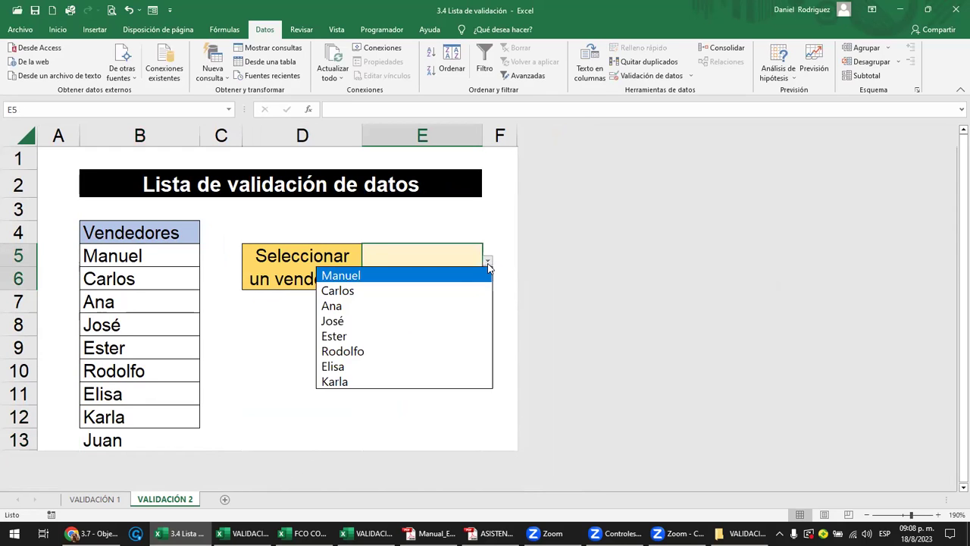
pyautogui.press('Escape')
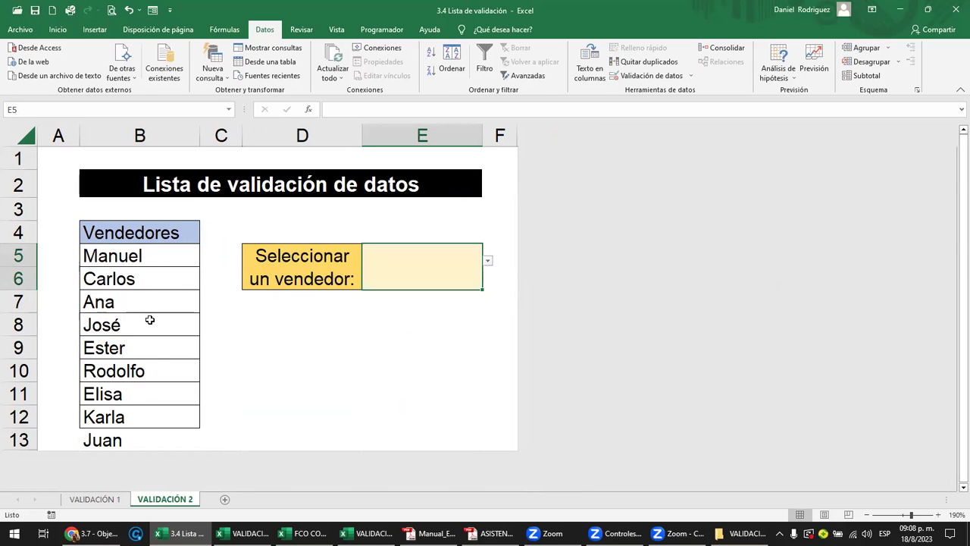
# Extend E5's list validation source to $B$5:$B$13 to include Juan
pyautogui.moveTo(147, 256); pyautogui.dragTo(144, 415)
pyautogui.click(295, 379)
pyautogui.click(461, 253)
pyautogui.click(691, 76)
pyautogui.click(685, 85)
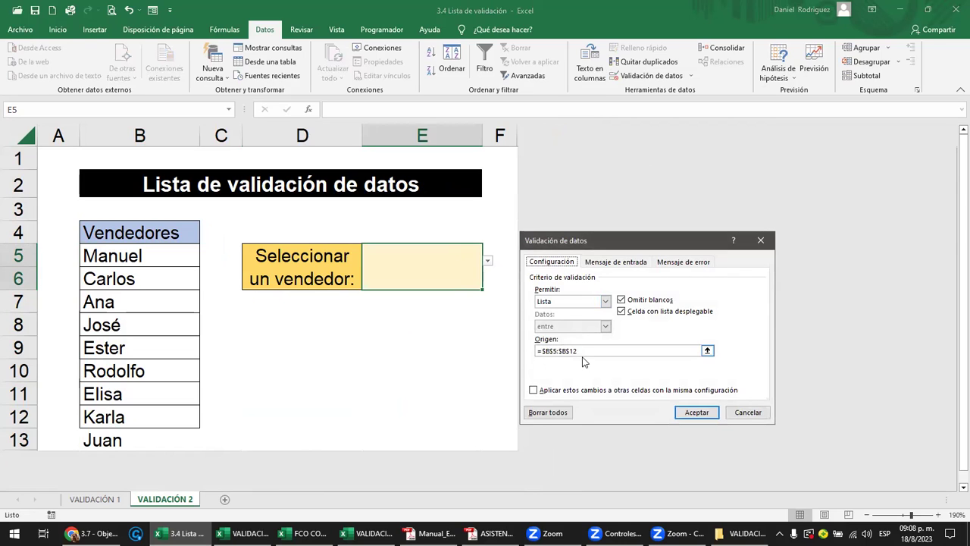
pyautogui.click(581, 351)
pyautogui.click(583, 351)
pyautogui.press('BackSpace')
pyautogui.write('3')
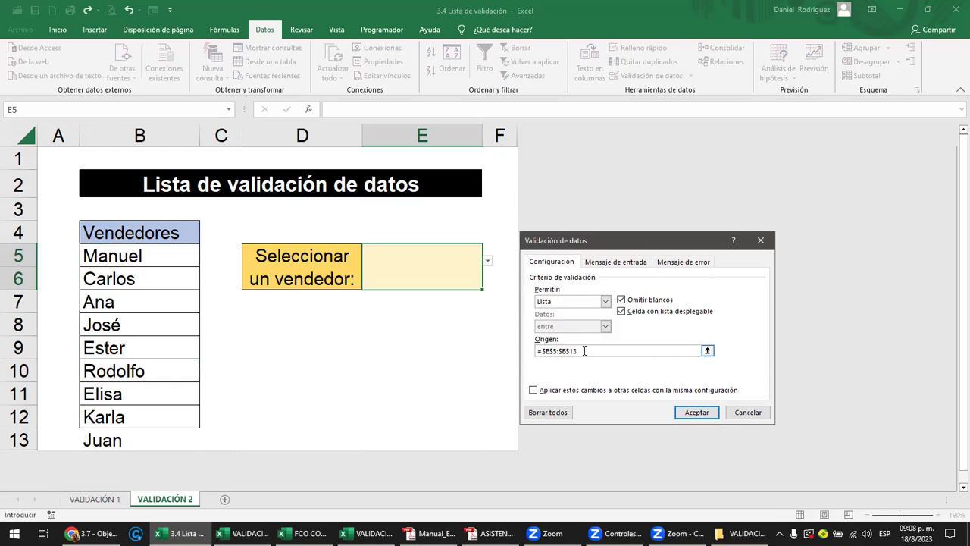
pyautogui.hotkey('ctrl', 'a')
pyautogui.press('BackSpace')
pyautogui.moveTo(139, 256); pyautogui.dragTo(171, 436)
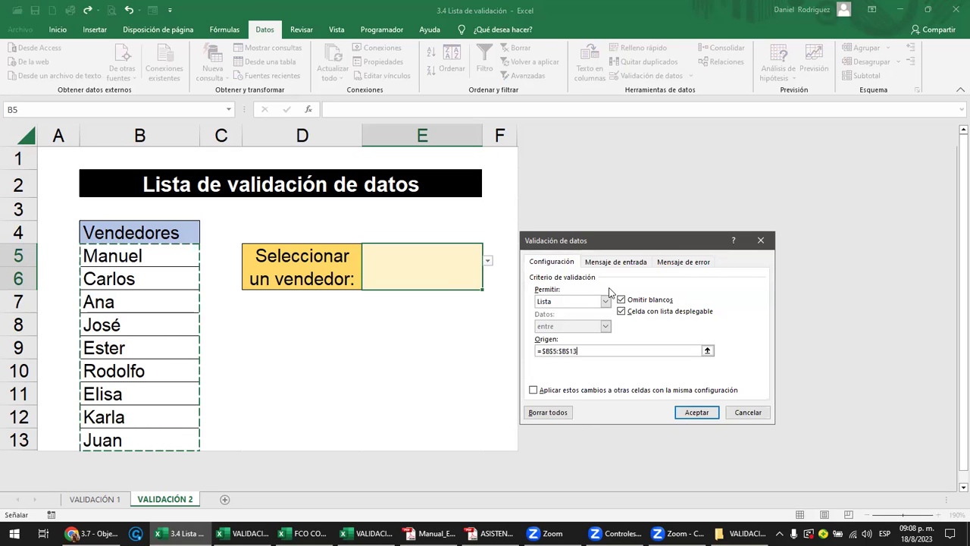
pyautogui.click(708, 414)
# Confirm E5's dropdown now includes Juan, then switch to the VALIDACIÓN 1 sheet
pyautogui.click(354, 348)
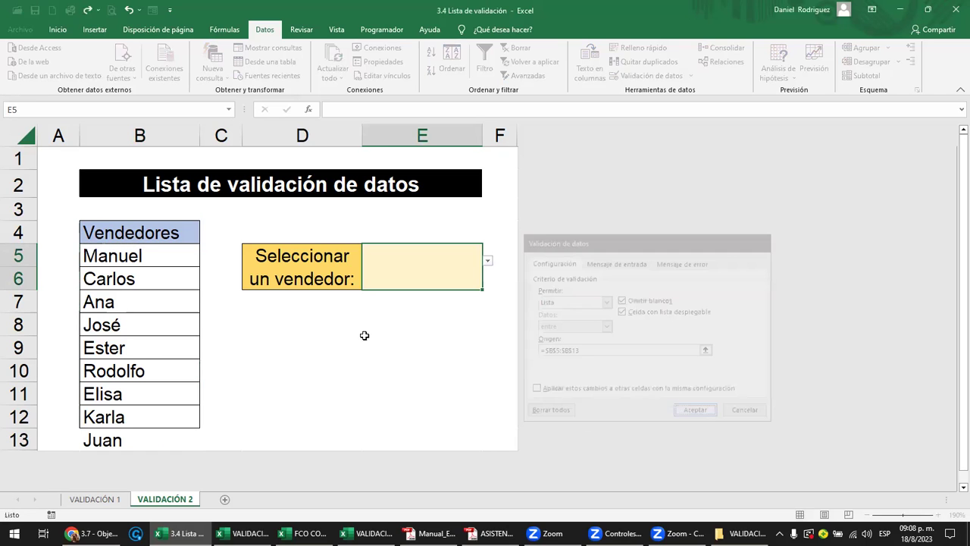
pyautogui.click(478, 267)
pyautogui.click(488, 263)
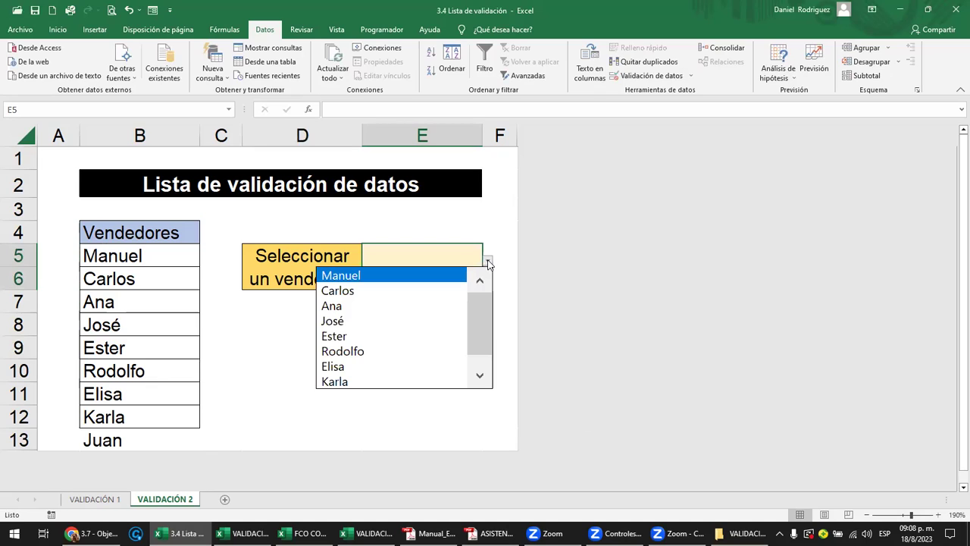
pyautogui.press('Down')
pyautogui.press('Down')
pyautogui.press('Down')
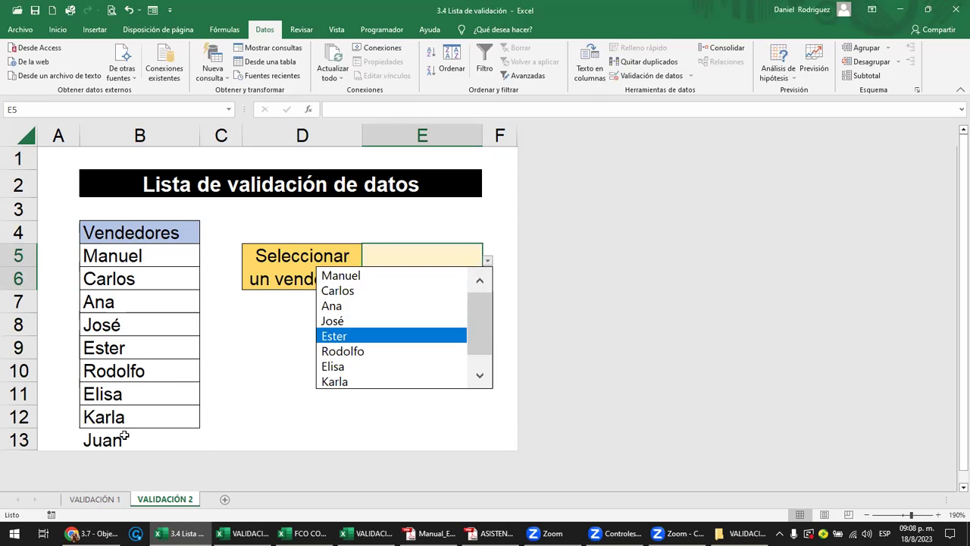
pyautogui.press('Escape')
pyautogui.click(119, 444)
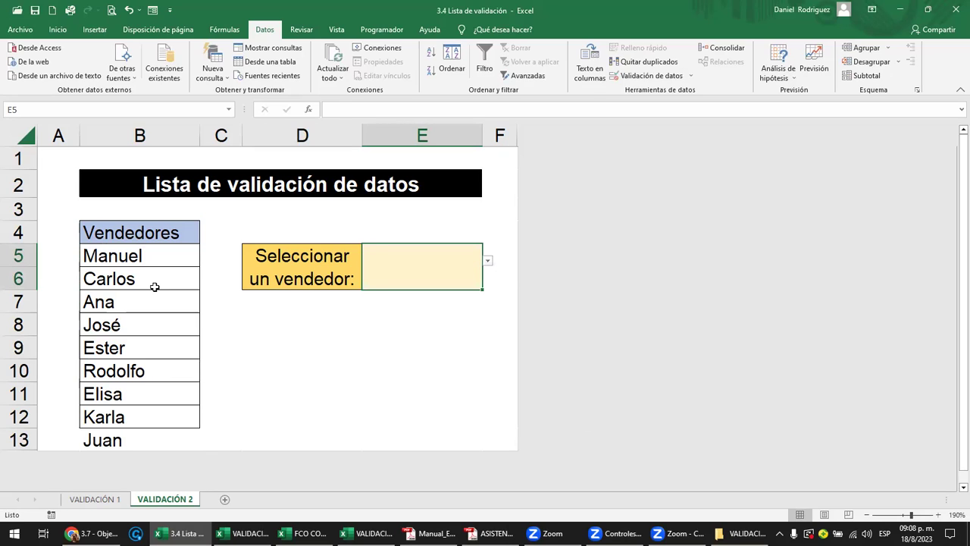
pyautogui.click(433, 271)
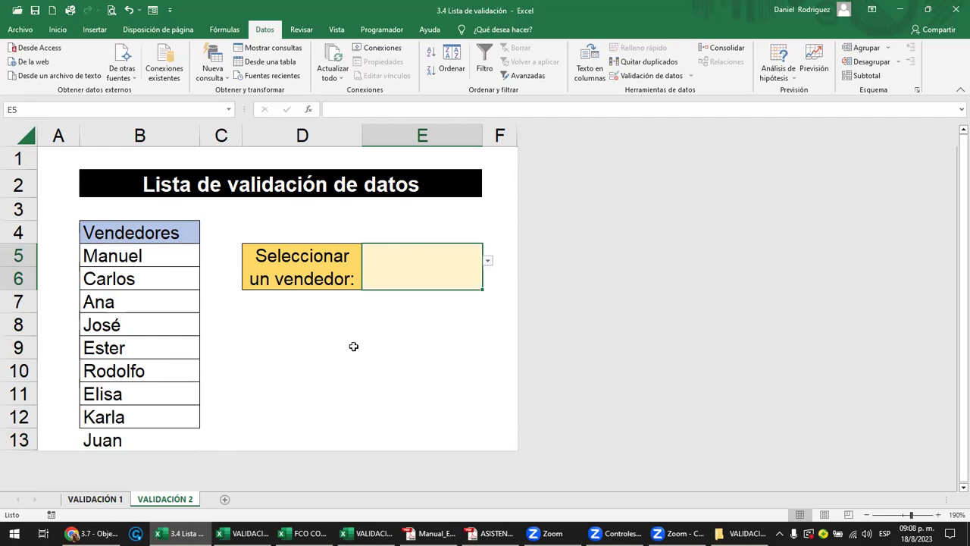
pyautogui.hotkey('ctrl', 'pageup')
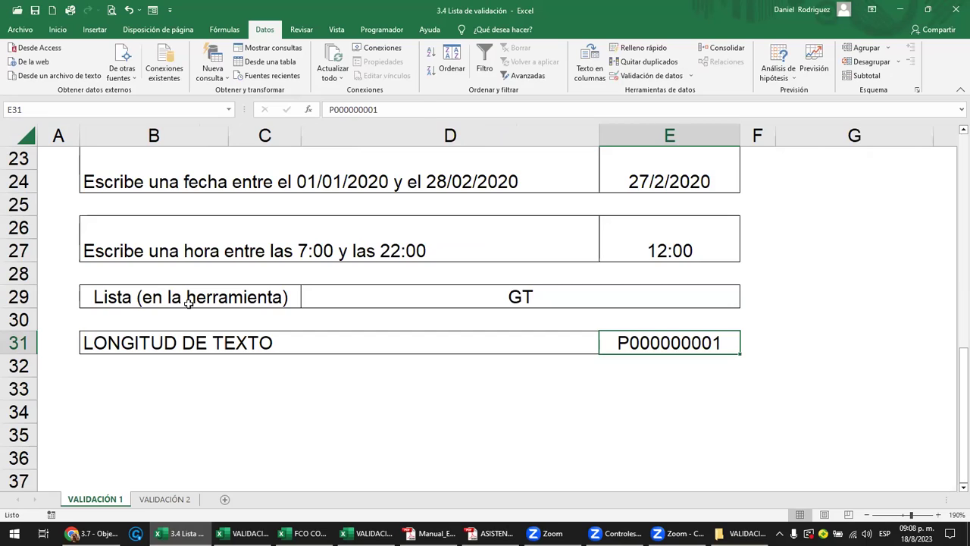
# Inspect D29's country dropdown and its list source SV;GT;HN;MX, closing without changes
pyautogui.click(189, 303)
pyautogui.click(562, 296)
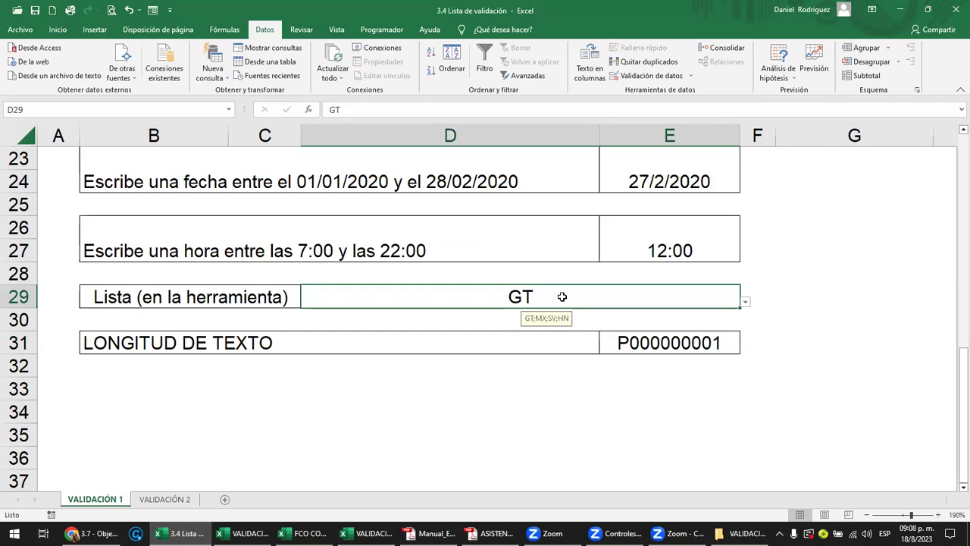
pyautogui.click(745, 302)
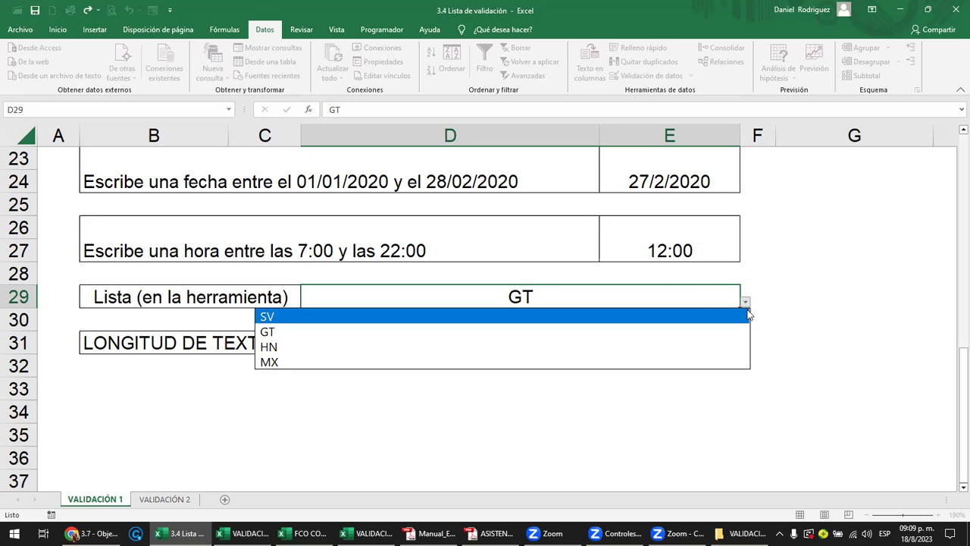
pyautogui.click(692, 299)
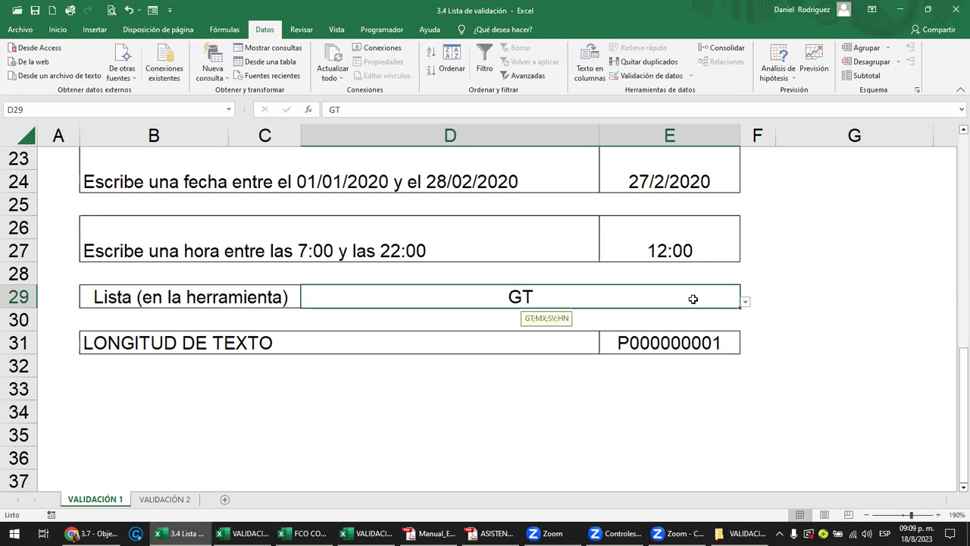
pyautogui.click(672, 78)
pyautogui.click(589, 351)
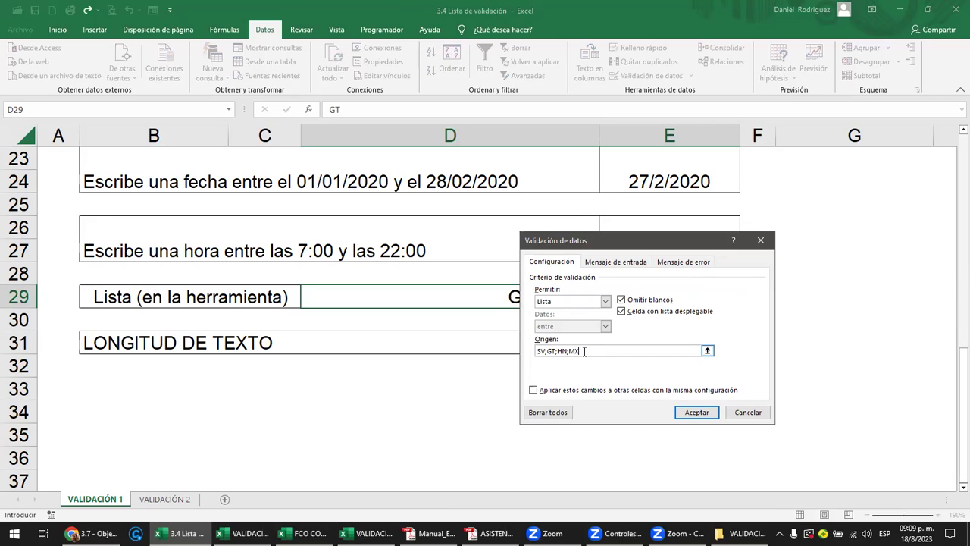
pyautogui.click(707, 351)
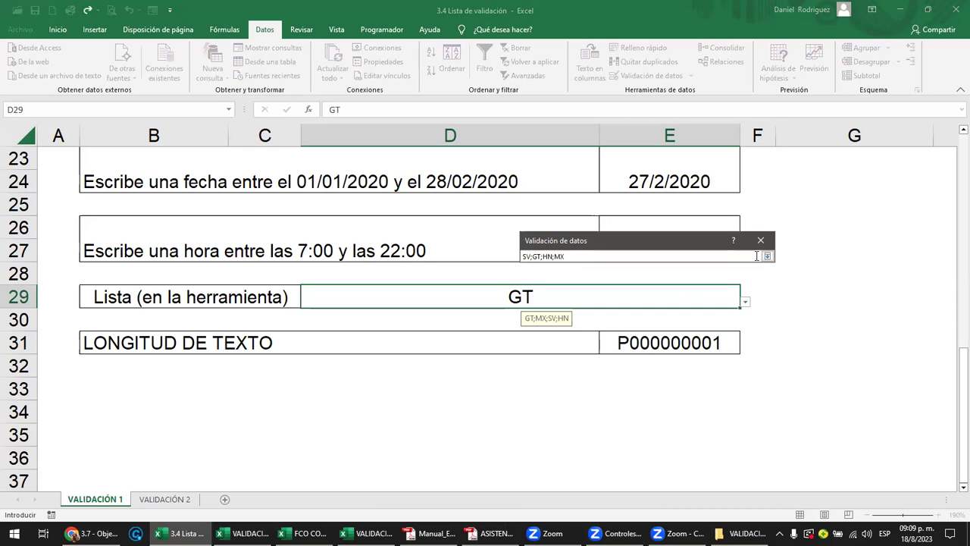
pyautogui.click(761, 240)
pyautogui.click(743, 416)
# Review E5's seller dropdown on VALIDACIÓN 2, then bring the VALIDACION DE DATOS BASICA workbook forward
pyautogui.click(164, 500)
pyautogui.moveTo(140, 256); pyautogui.dragTo(141, 427)
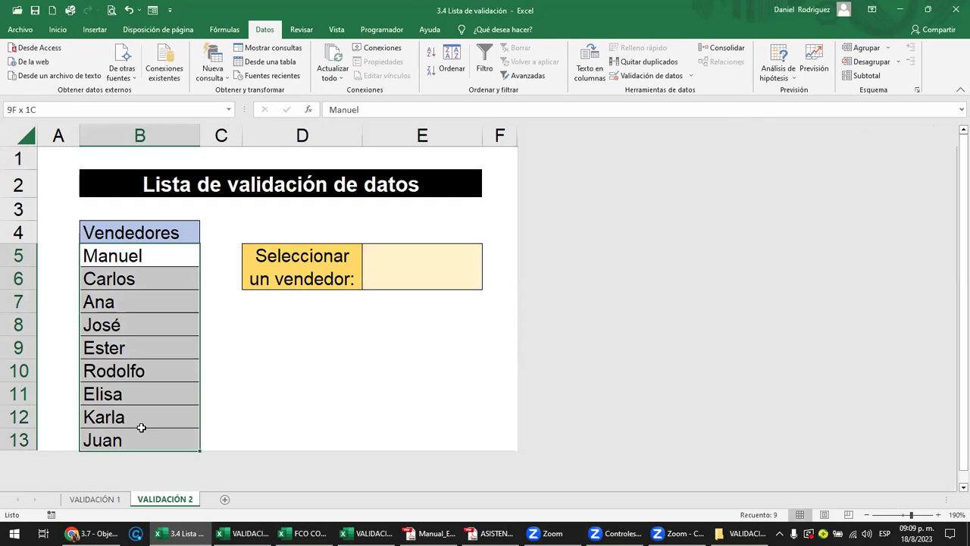
pyautogui.click(479, 263)
pyautogui.hotkey('alt', 'Down')
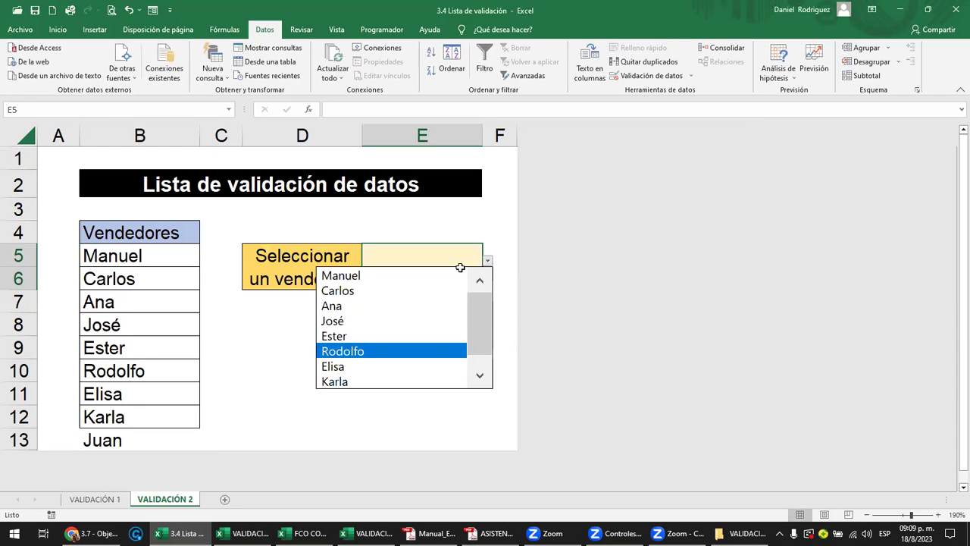
pyautogui.click(460, 267)
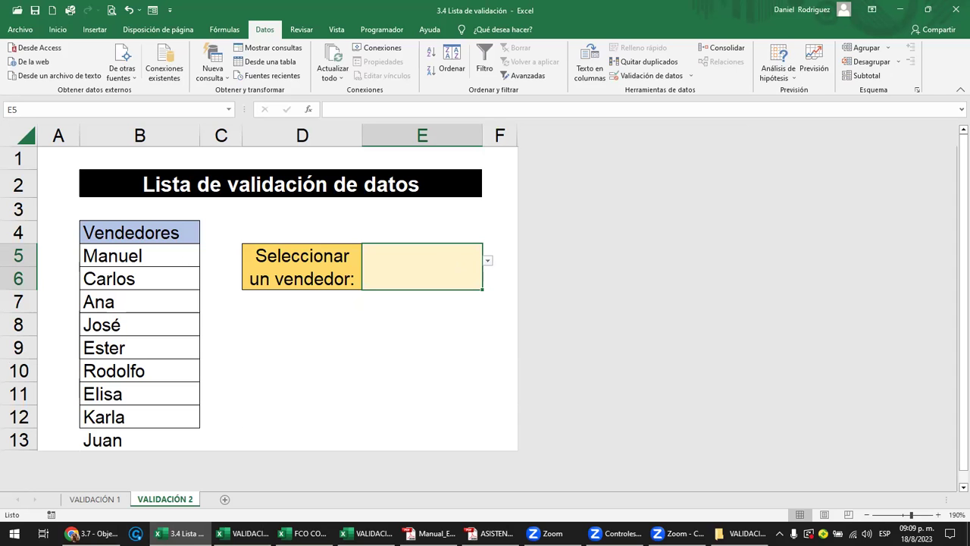
pyautogui.click(361, 467)
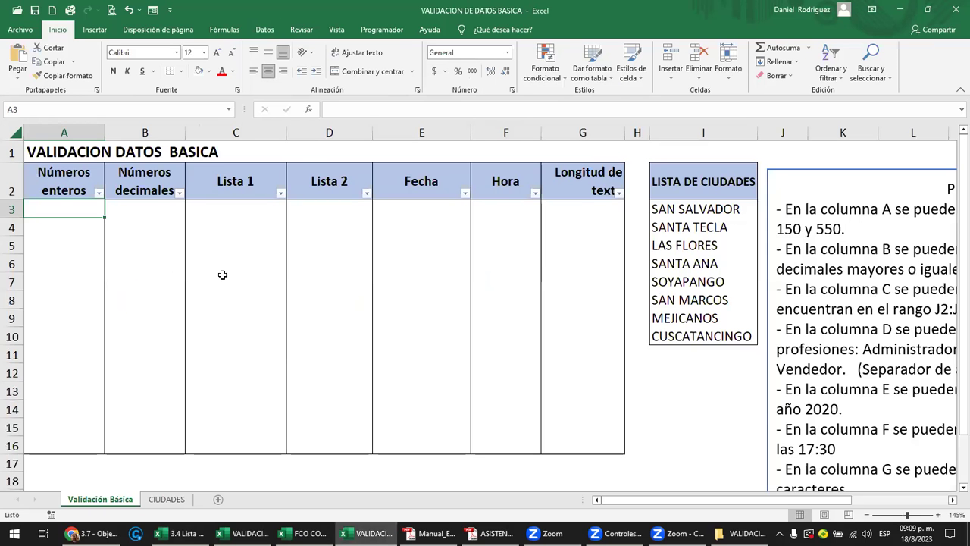
# Glance at the CIUDADES sheet, then return to Validación Básica and scroll right to the PRACTICA instructions
pyautogui.click(180, 505)
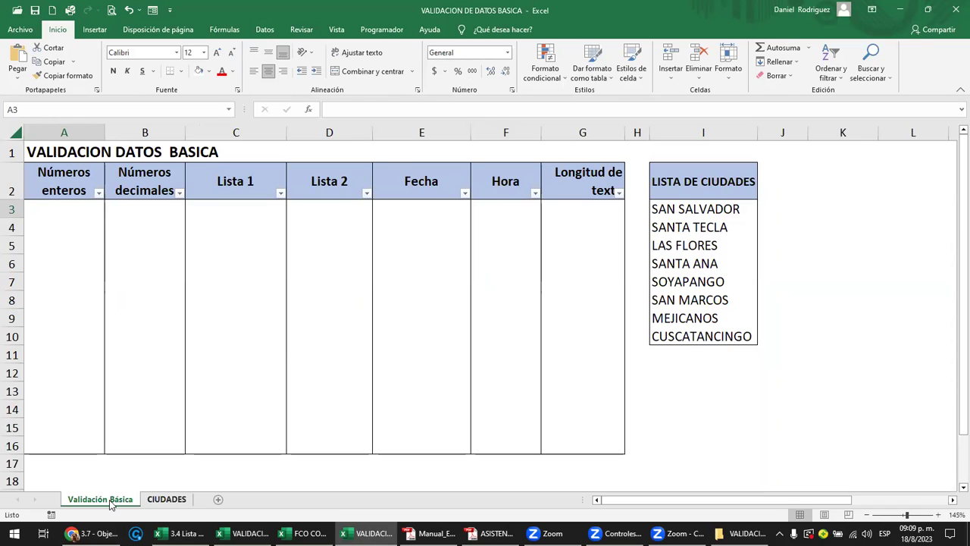
pyautogui.hotkey('ctrl', 'pageup')
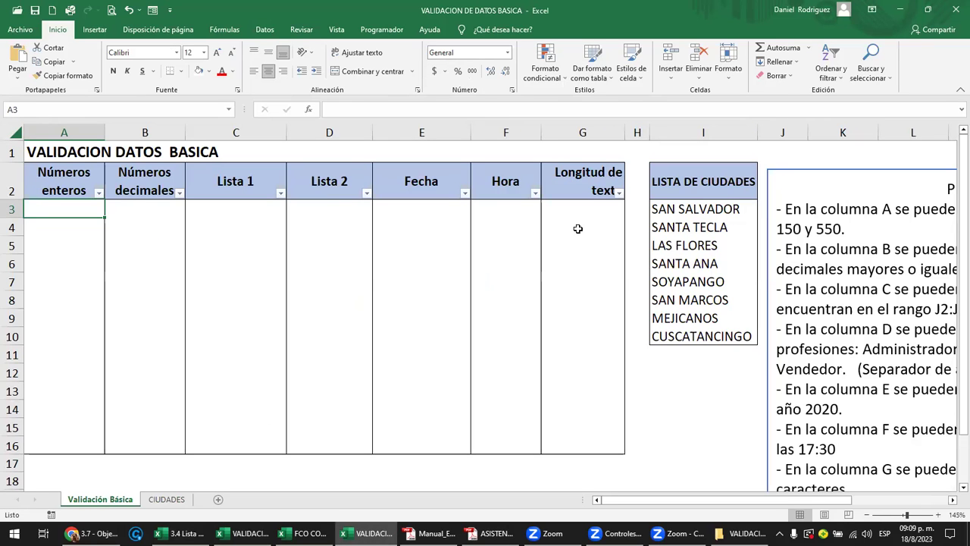
pyautogui.click(685, 403)
pyautogui.press('Right')
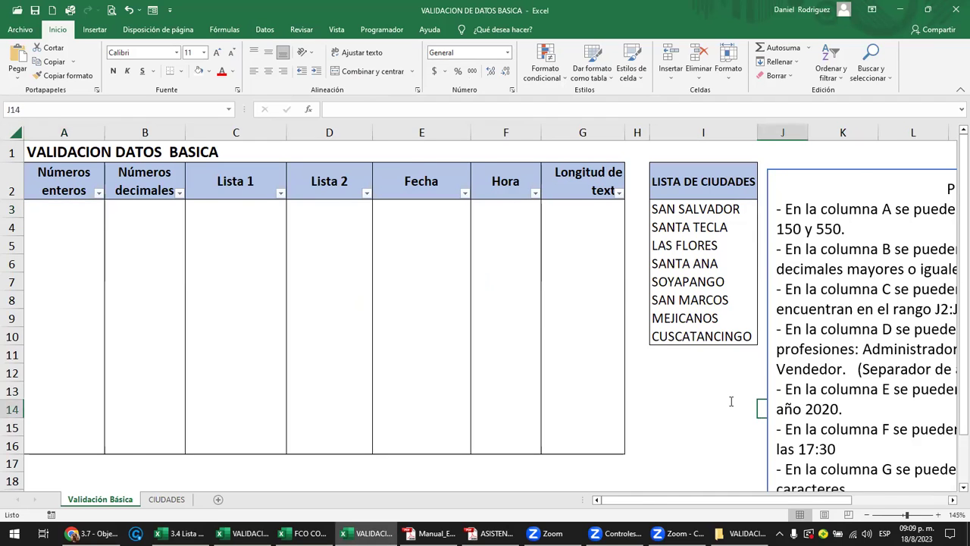
pyautogui.press('Right')
pyautogui.press('Right')
pyautogui.press('Right')
pyautogui.press('Right')
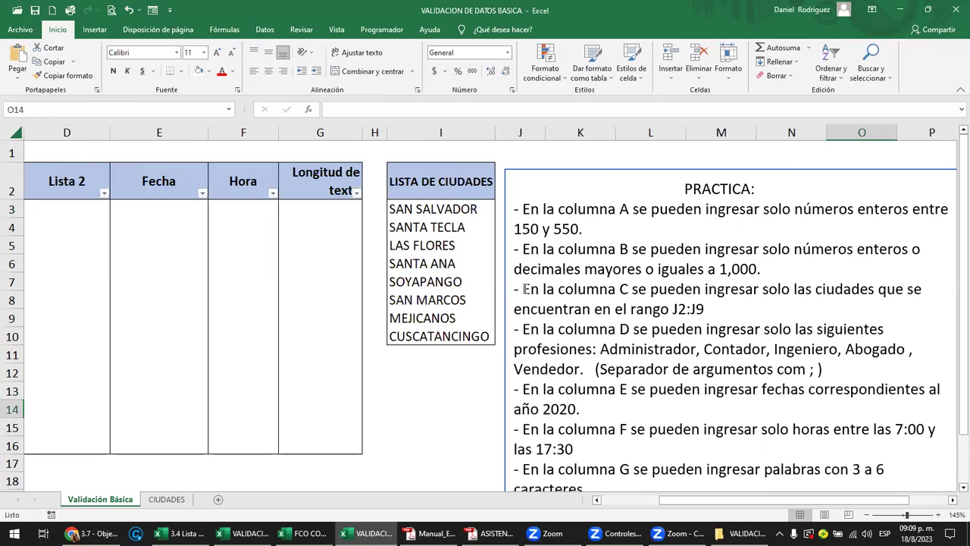
pyautogui.click(620, 288)
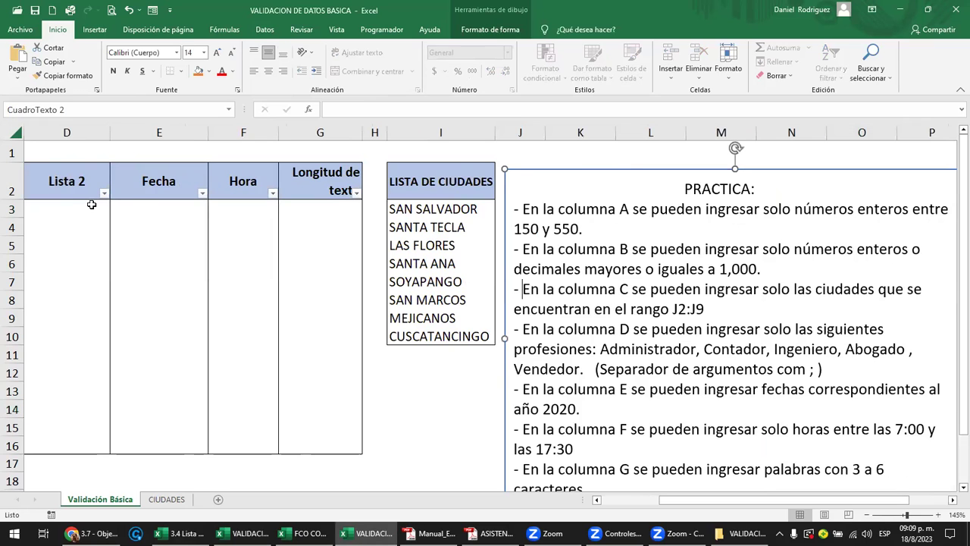
# Change the Lista 1 header cell C2's fill colour to Yellow
pyautogui.hscroll(-2, 126, 155)
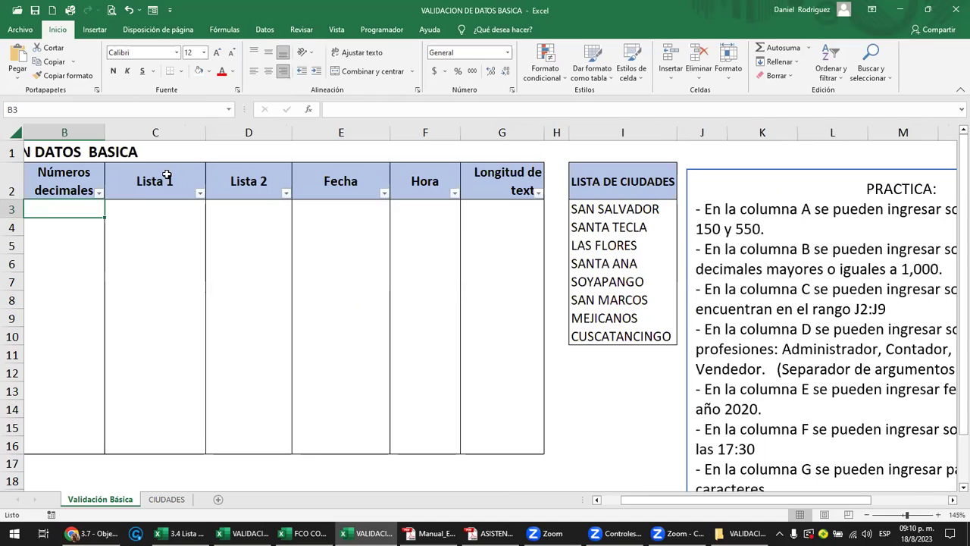
pyautogui.click(165, 177)
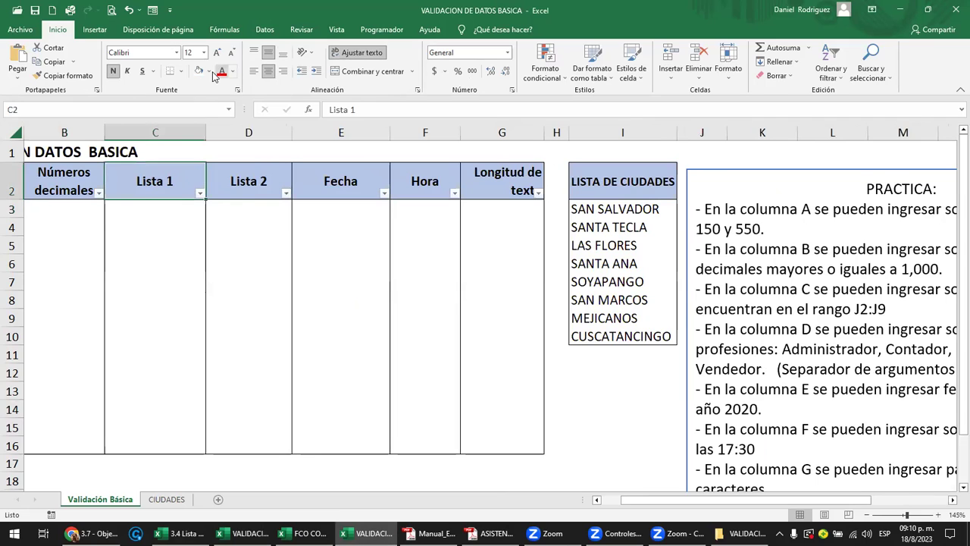
pyautogui.click(210, 71)
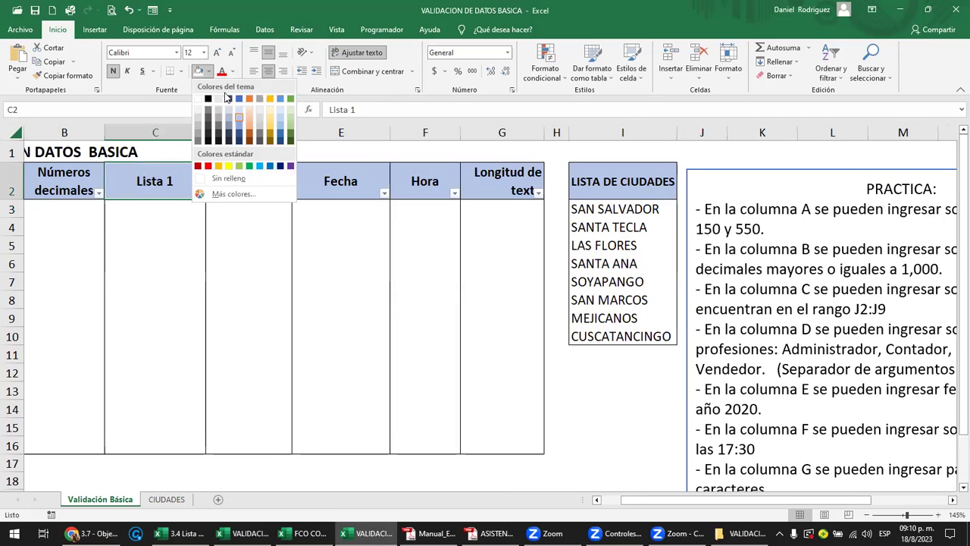
pyautogui.click(230, 166)
pyautogui.click(174, 221)
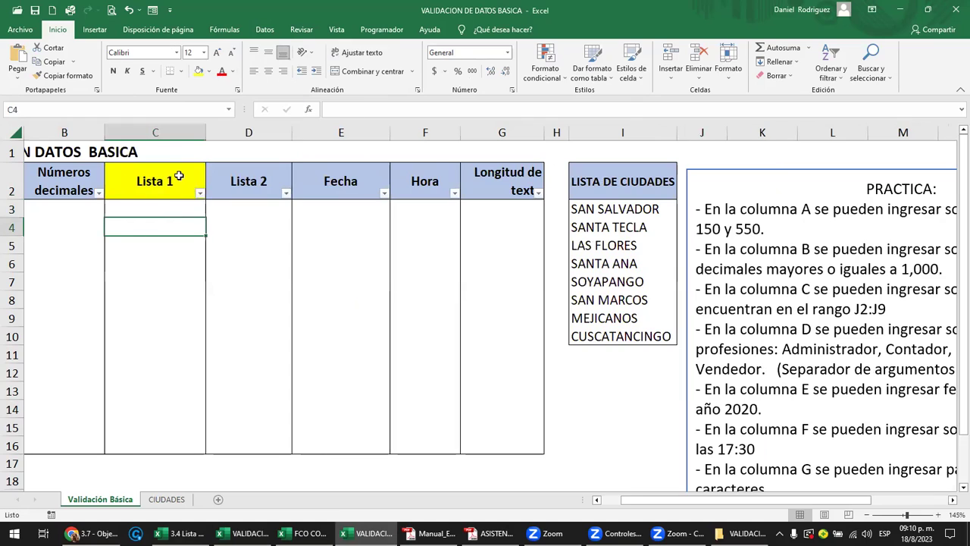
pyautogui.press('Up')
pyautogui.press('Up')
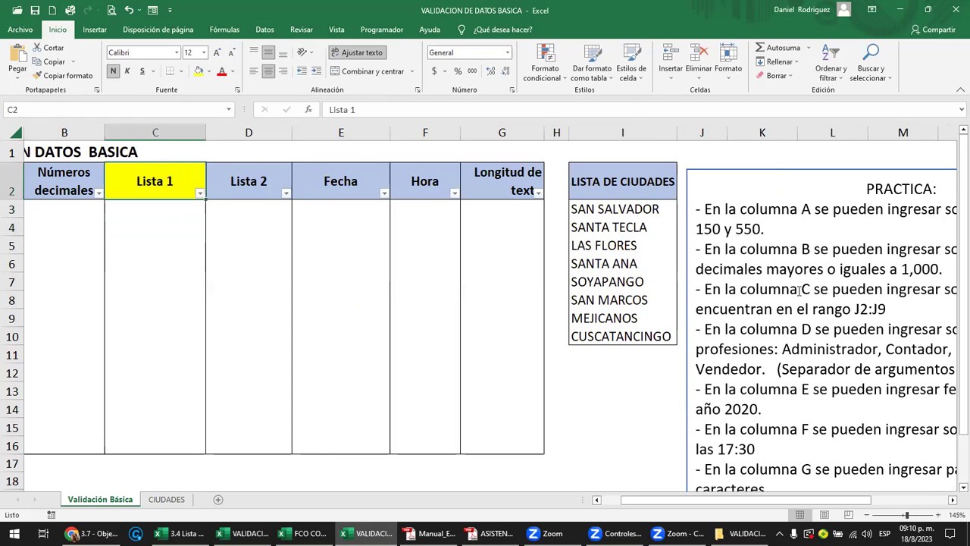
pyautogui.click(799, 291)
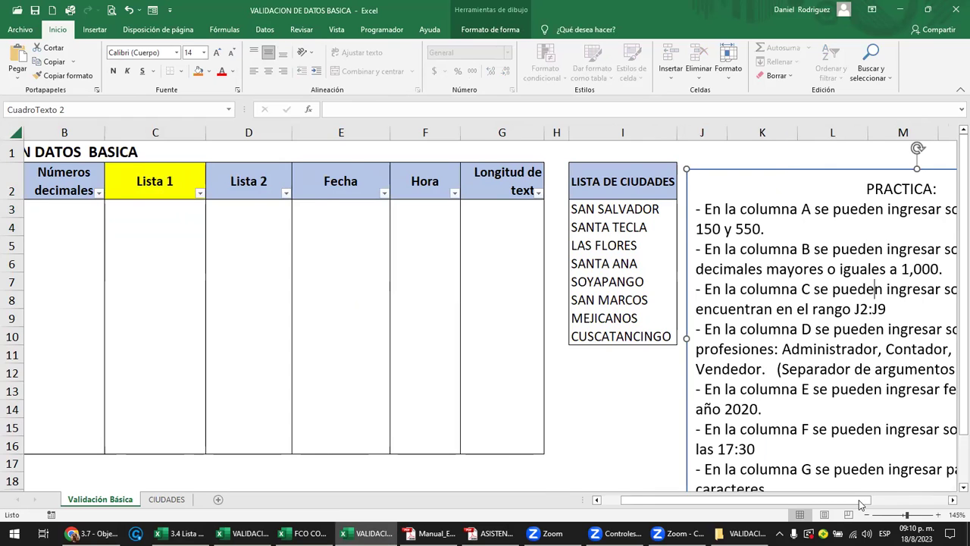
# Edit the PRACTICA instructions so the city range reads i2:i9 instead of J2:J9
pyautogui.moveTo(861, 500); pyautogui.dragTo(890, 500)
pyautogui.hscroll(1, 814, 386)
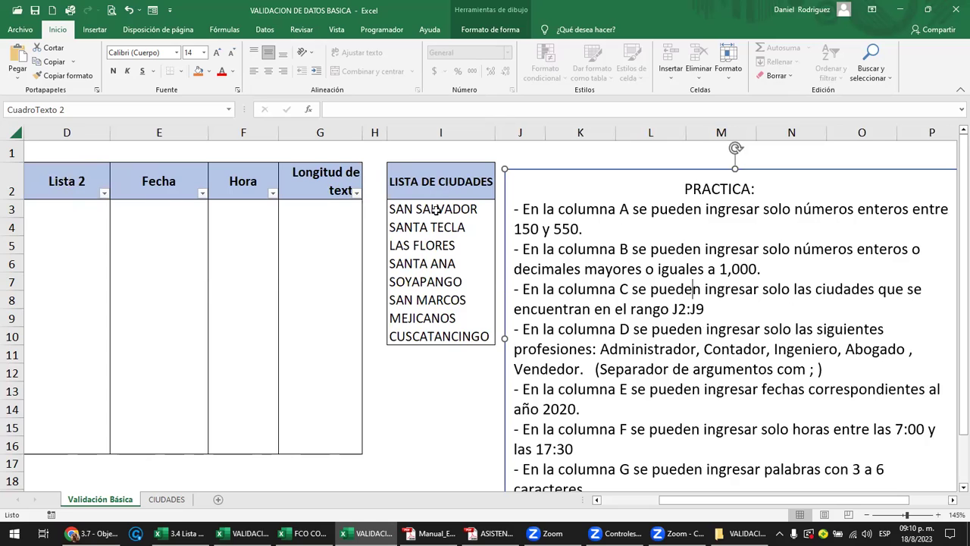
pyautogui.moveTo(672, 310); pyautogui.dragTo(700, 312)
pyautogui.write('I')
pyautogui.doubleClick(699, 310)
pyautogui.write('i9')
pyautogui.press('Escape')
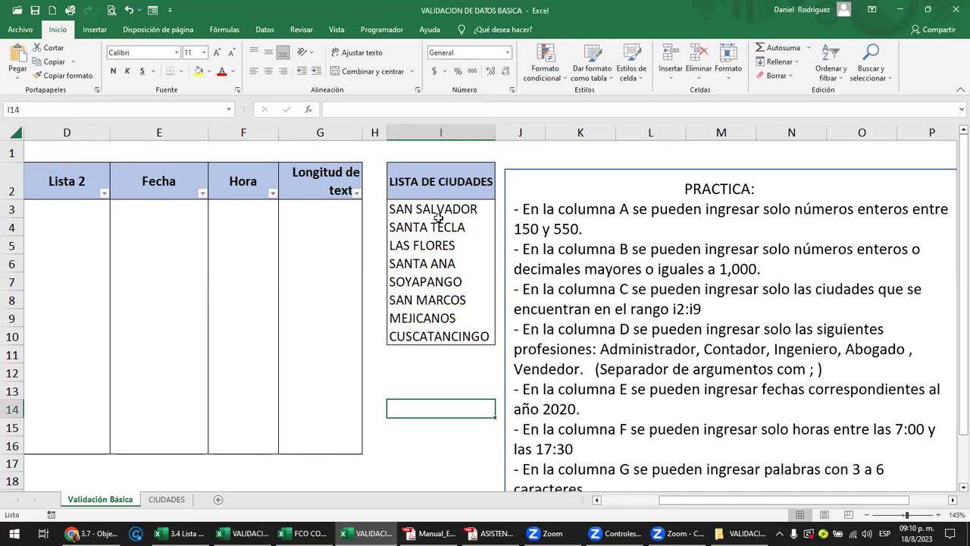
# Move through the city list and table back to the Lista 1 cells in column C
pyautogui.click(436, 209)
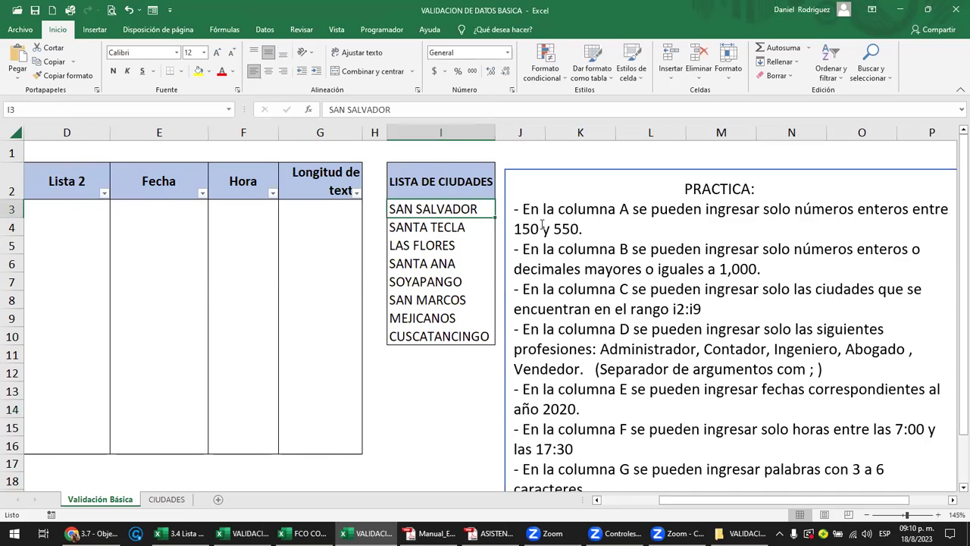
pyautogui.click(458, 359)
pyautogui.press('Left')
pyautogui.press('Left')
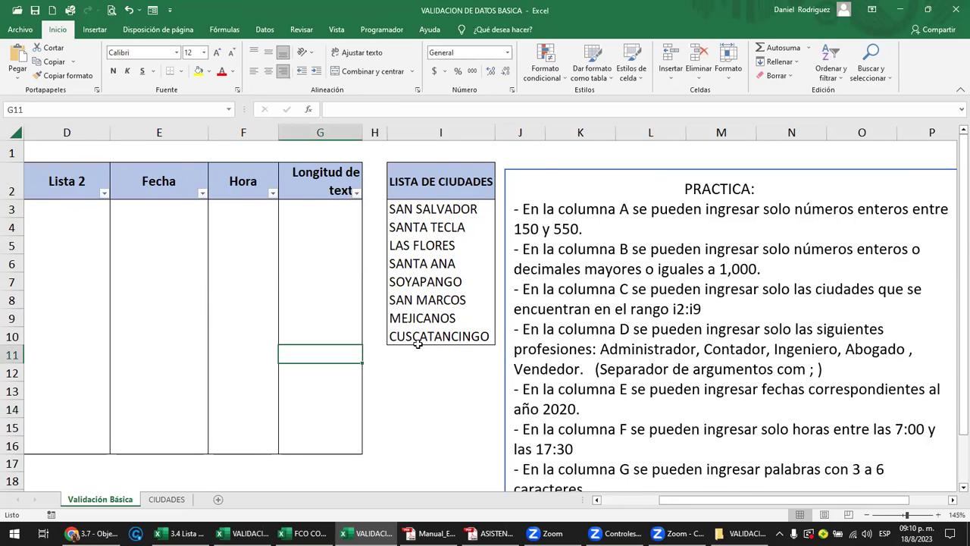
pyautogui.press('Left')
pyautogui.press('Left')
pyautogui.press('Left')
pyautogui.click(171, 212)
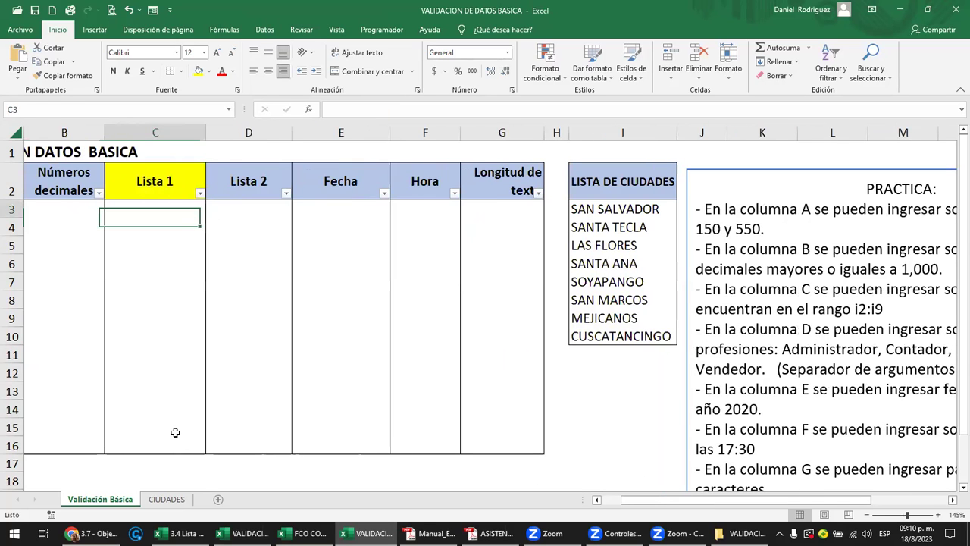
# Compare the I3:I10 city list with the CIUDADES sheet, then select Lista 1 cells C3:C16
pyautogui.keyDown('shift'); pyautogui.click(178, 444); pyautogui.keyUp('shift')
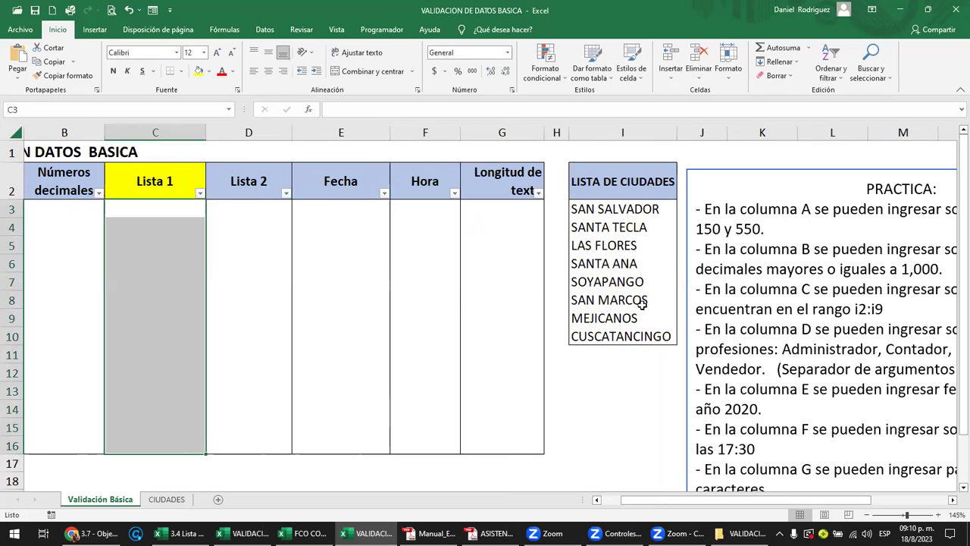
pyautogui.moveTo(631, 215); pyautogui.dragTo(650, 340)
pyautogui.moveTo(632, 381)
pyautogui.mouseDown()
pyautogui.moveTo(621, 221)
pyautogui.moveTo(631, 336)
pyautogui.mouseUp()
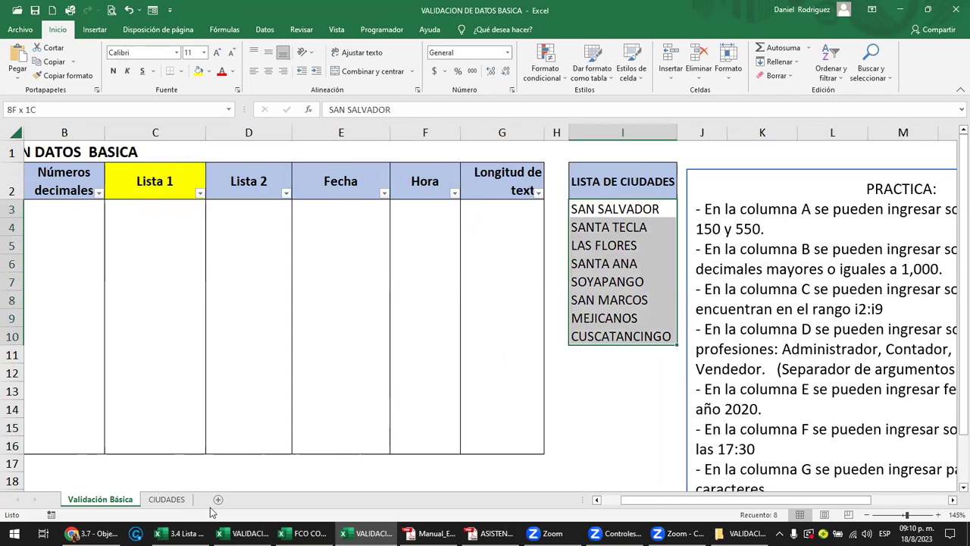
pyautogui.click(167, 499)
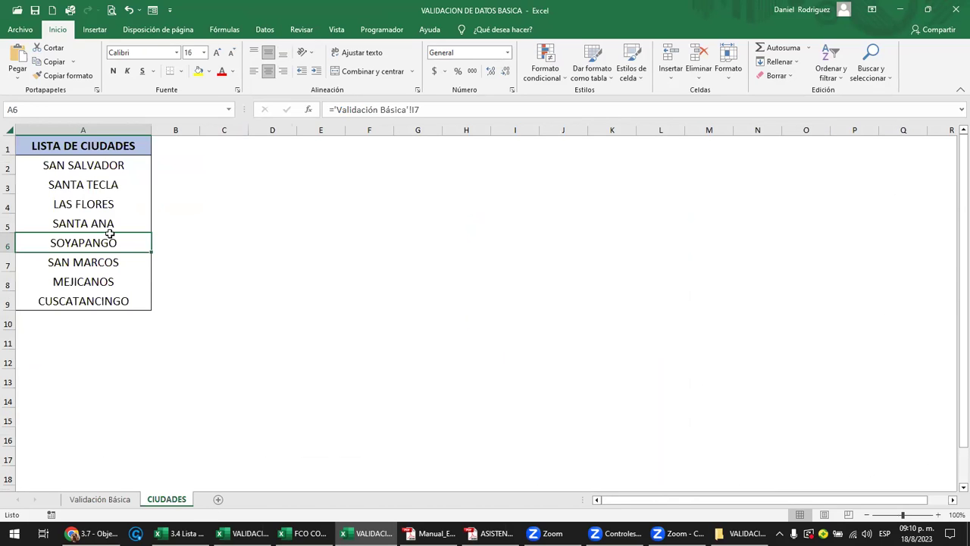
pyautogui.moveTo(110, 165); pyautogui.dragTo(120, 301)
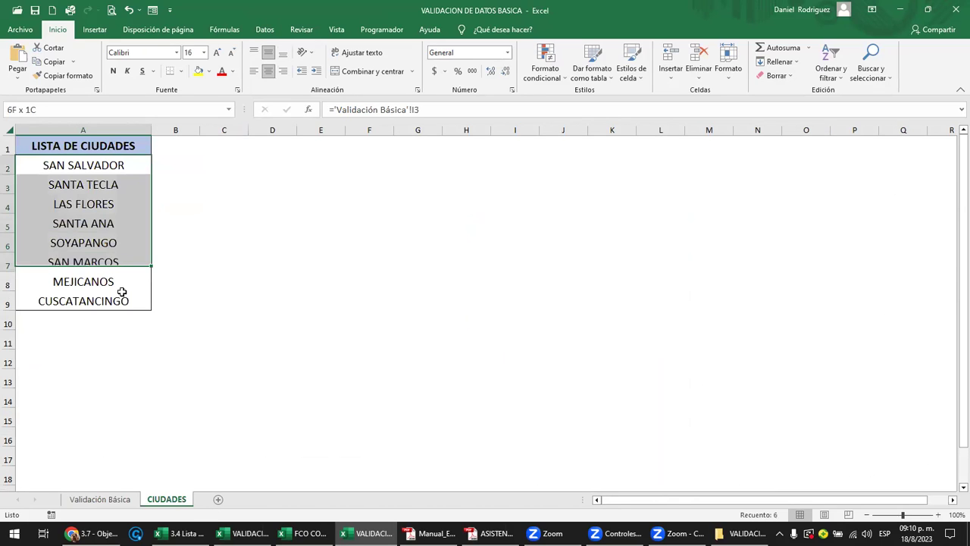
pyautogui.click(106, 500)
pyautogui.moveTo(163, 205); pyautogui.dragTo(183, 446)
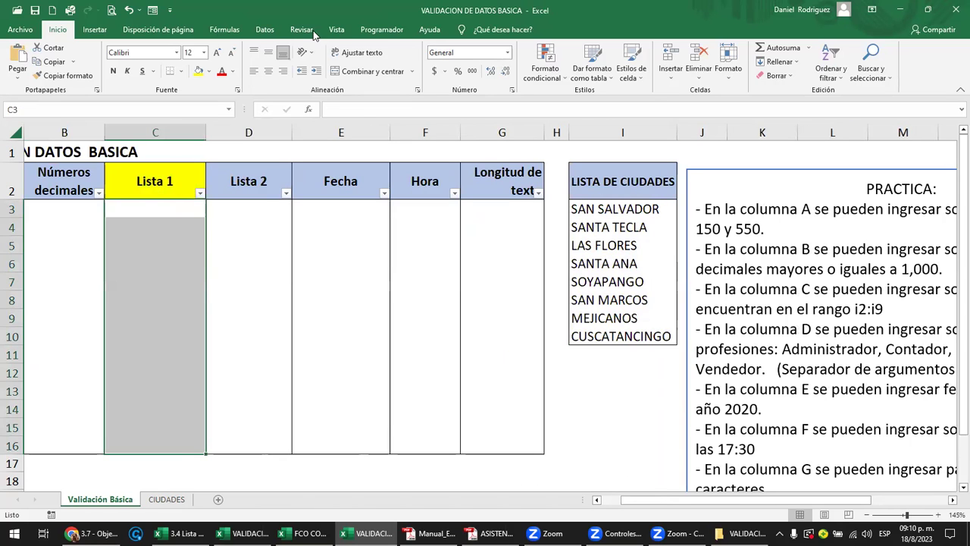
# Give C3:C16 a List validation sourced from =$I$3:$I$10 and check C3's city dropdown
pyautogui.click(265, 30)
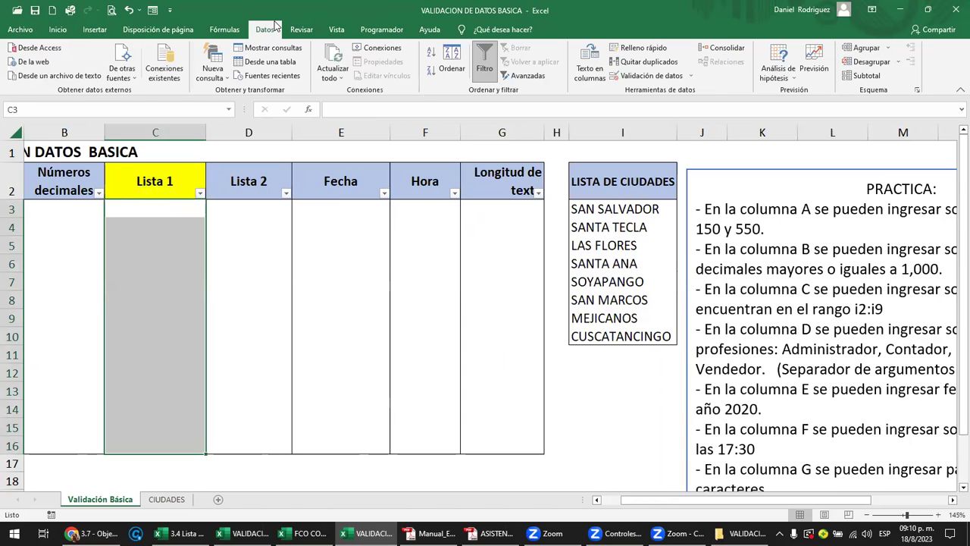
pyautogui.click(691, 75)
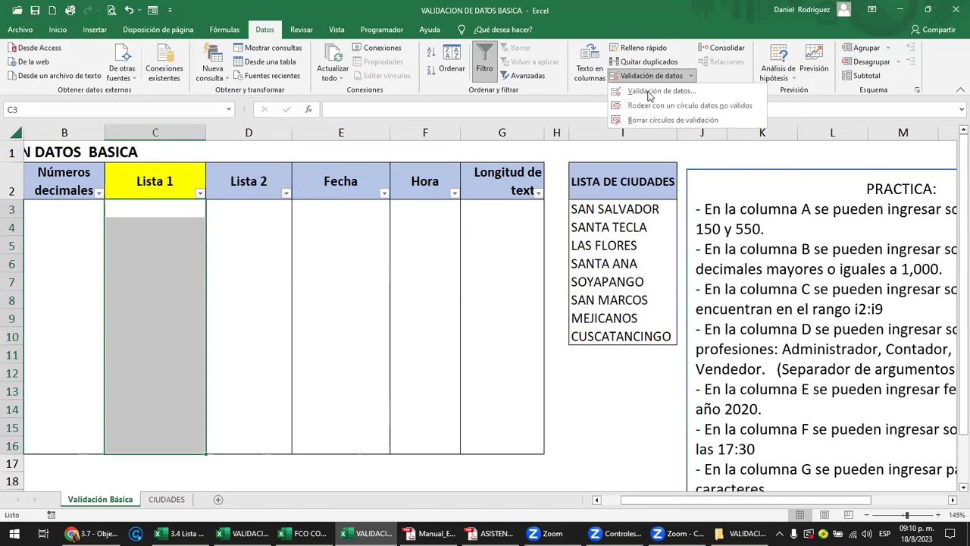
pyautogui.click(649, 92)
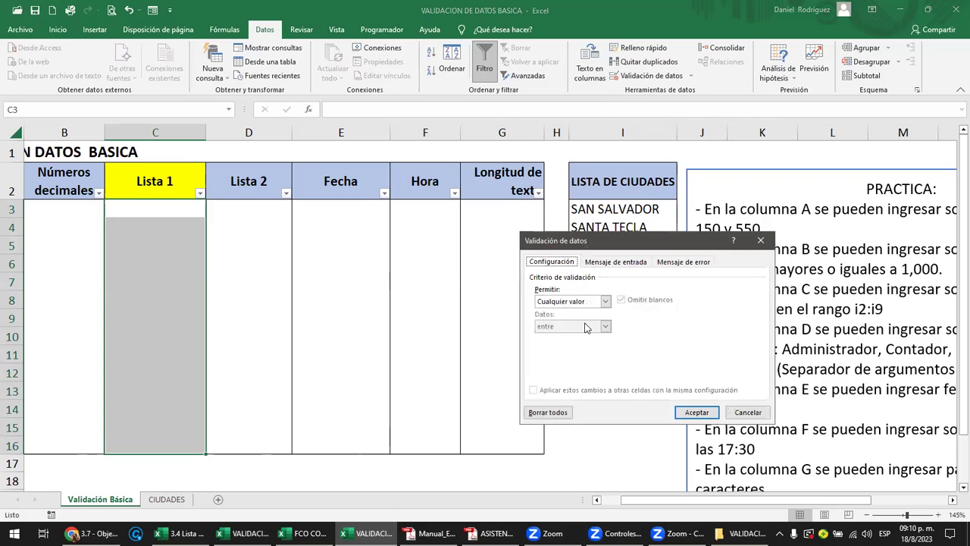
pyautogui.click(607, 302)
pyautogui.click(543, 336)
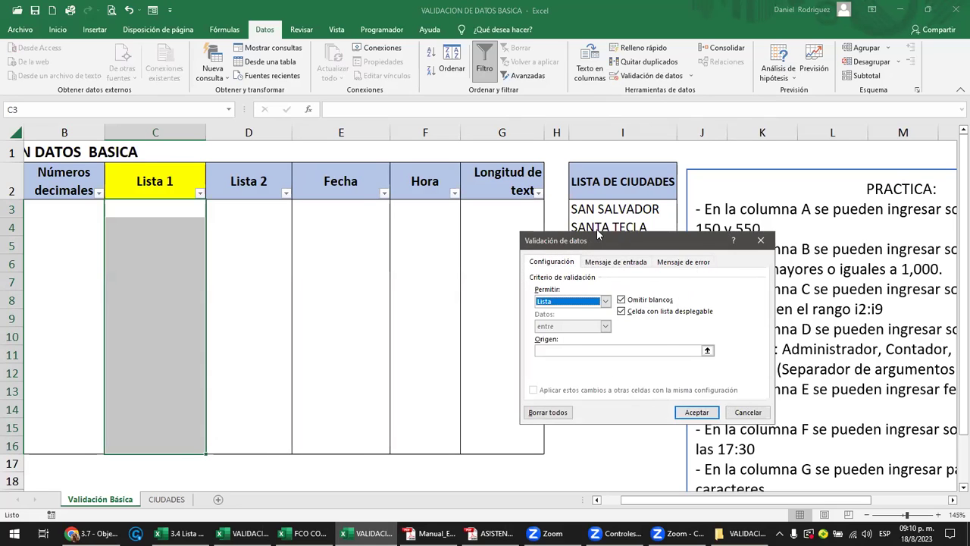
pyautogui.moveTo(622, 242); pyautogui.dragTo(416, 245)
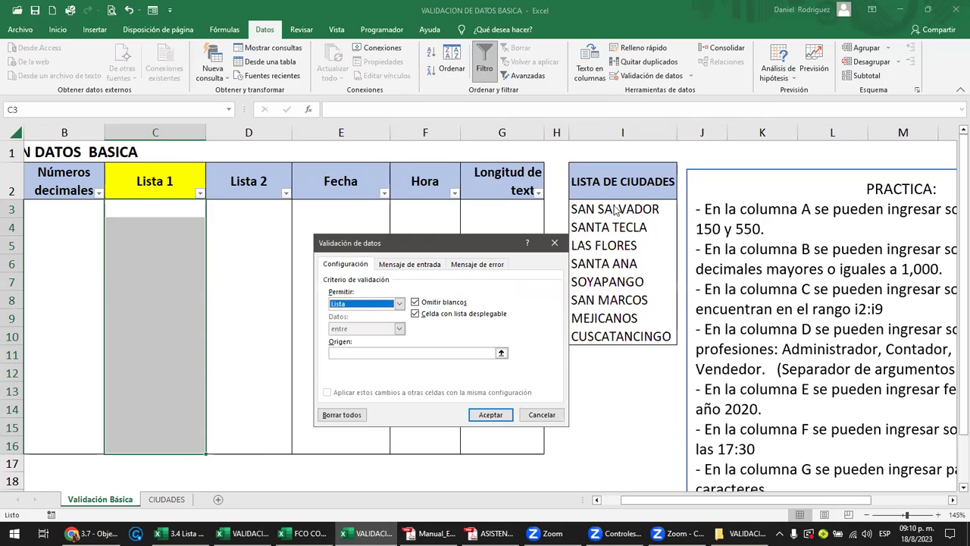
pyautogui.click(438, 351)
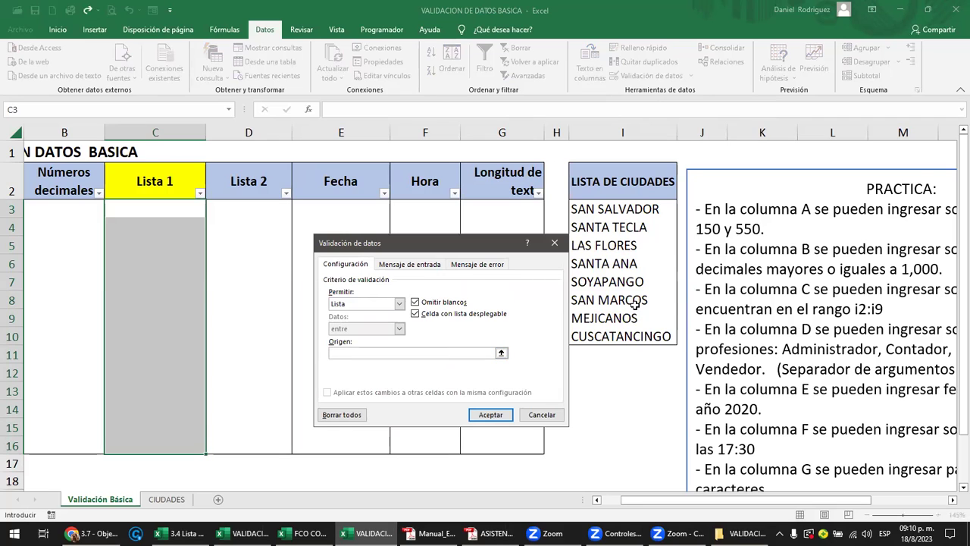
pyautogui.moveTo(622, 209); pyautogui.dragTo(633, 331)
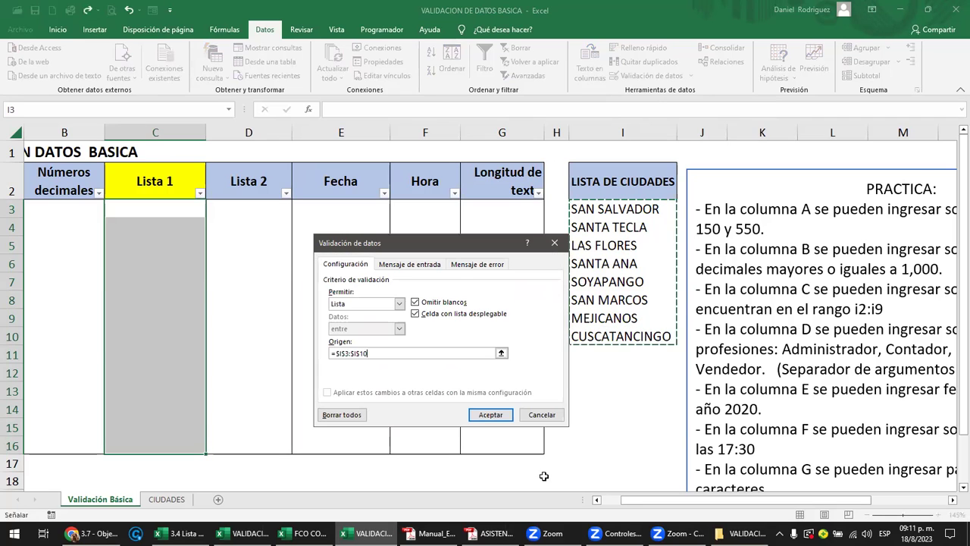
pyautogui.click(493, 472)
pyautogui.click(211, 212)
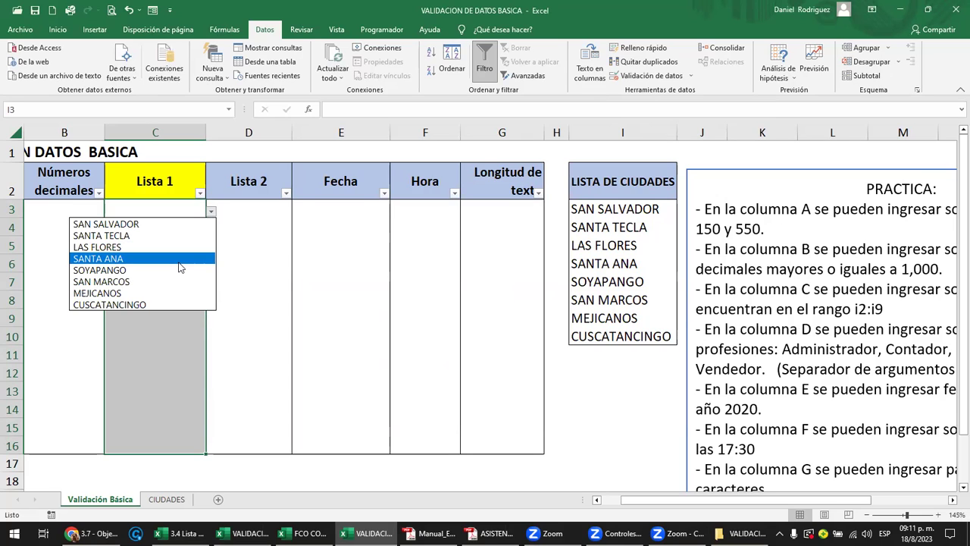
# Delete MEJICANOS from I9 and see the gap in C4's city choices
pyautogui.click(618, 331)
pyautogui.click(585, 324)
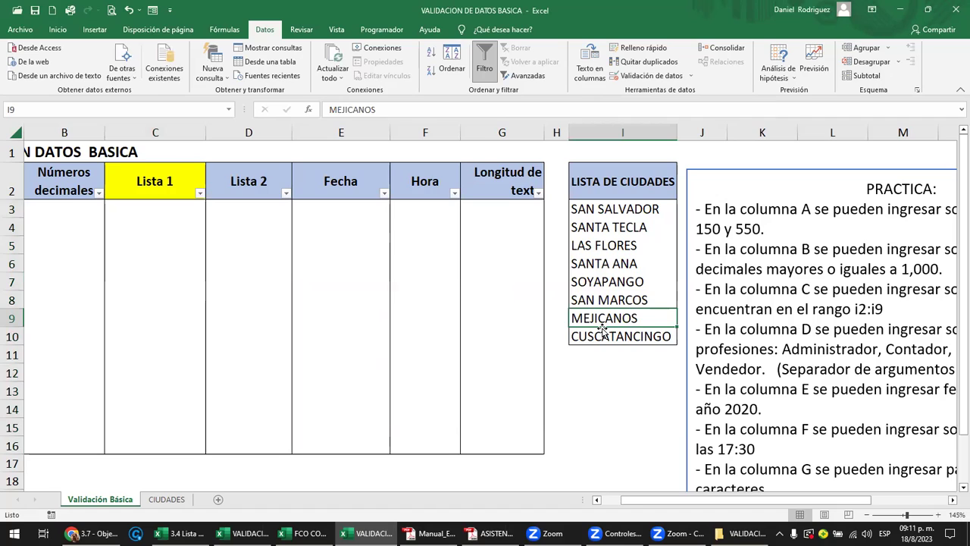
pyautogui.press('Delete')
pyautogui.click(616, 366)
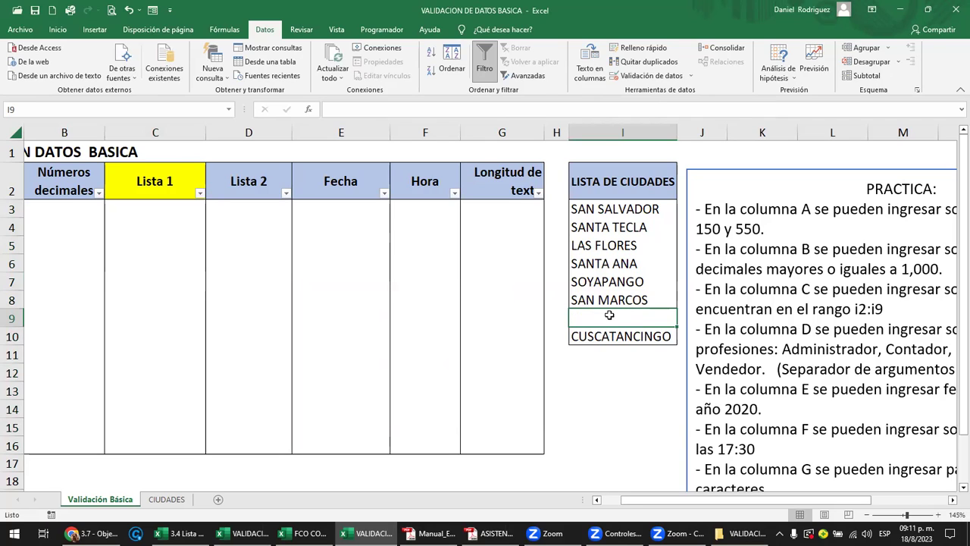
pyautogui.click(609, 314)
pyautogui.click(194, 224)
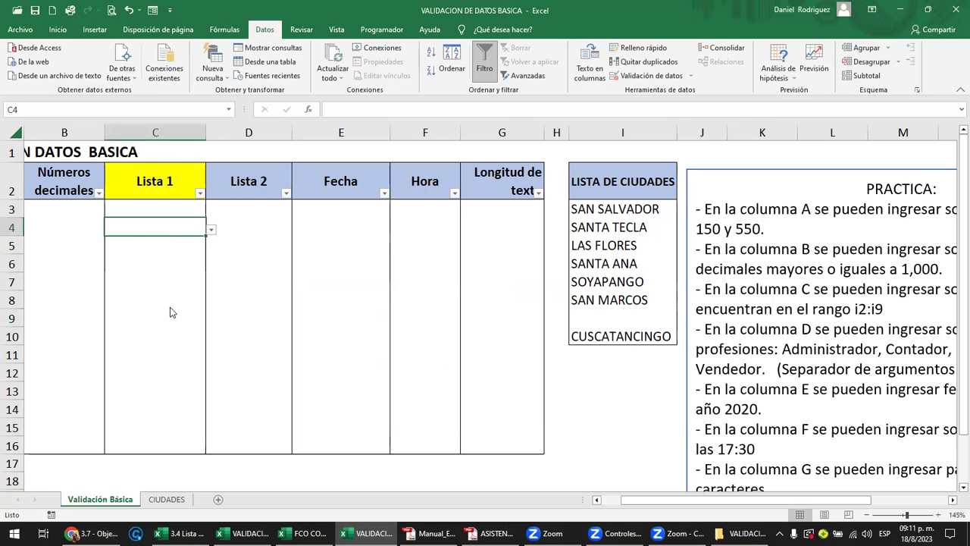
pyautogui.hotkey('alt', 'Down')
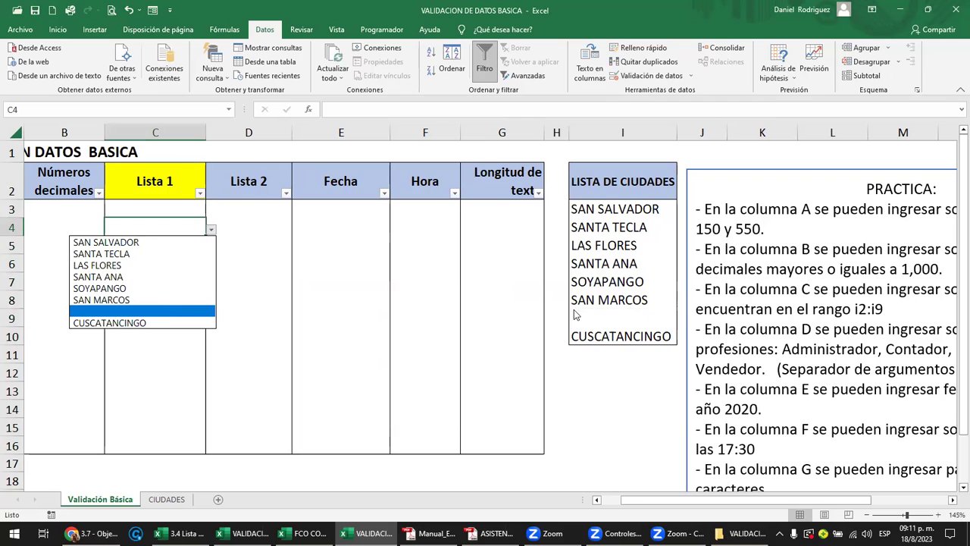
# Enter 'xxx' in I9 and choose xxx from C3's dropdown
pyautogui.click(633, 320)
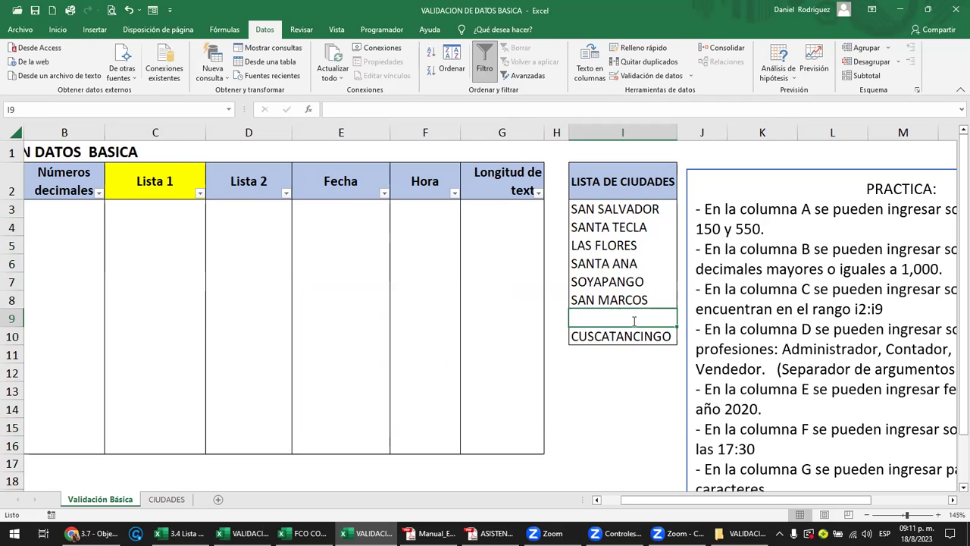
pyautogui.write('xxx')
pyautogui.press('Return')
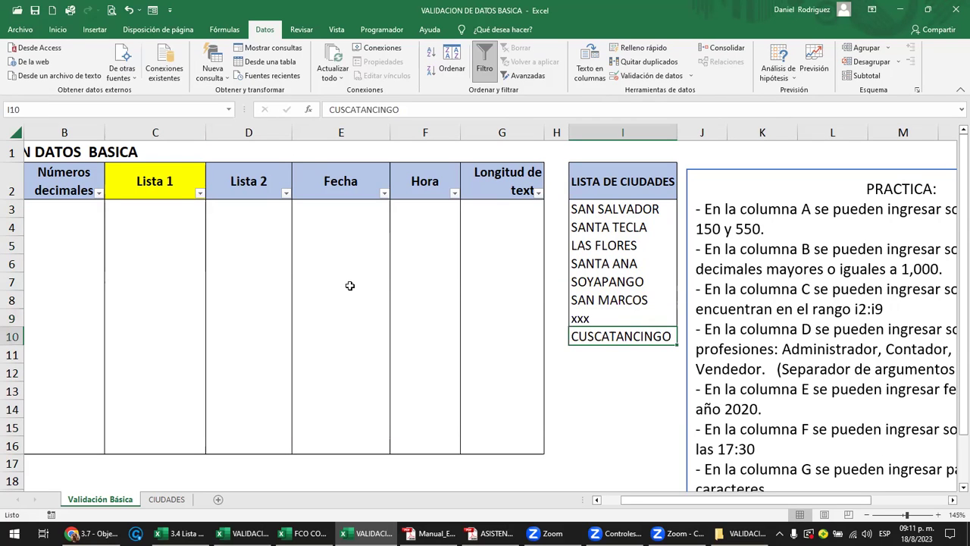
pyautogui.click(201, 194)
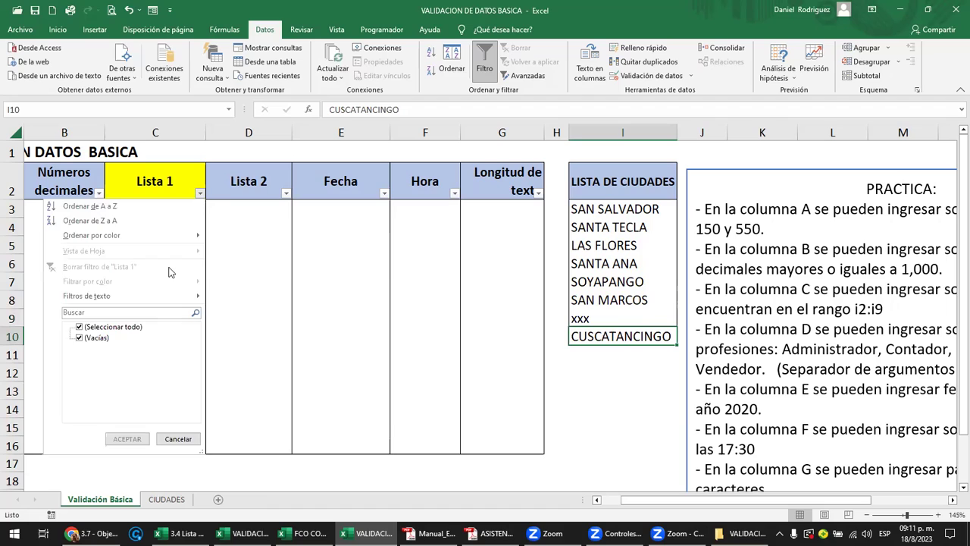
pyautogui.press('Escape')
pyautogui.click(199, 212)
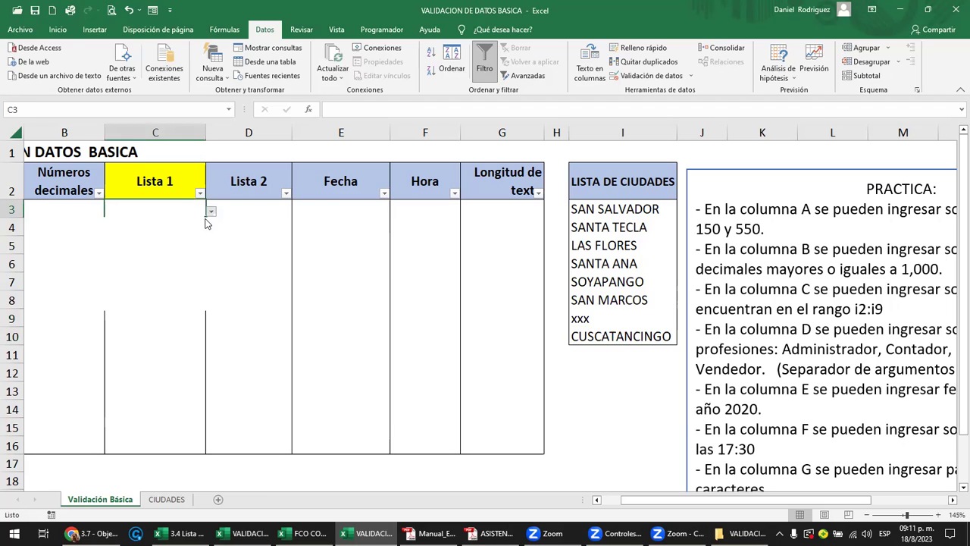
pyautogui.click(148, 293)
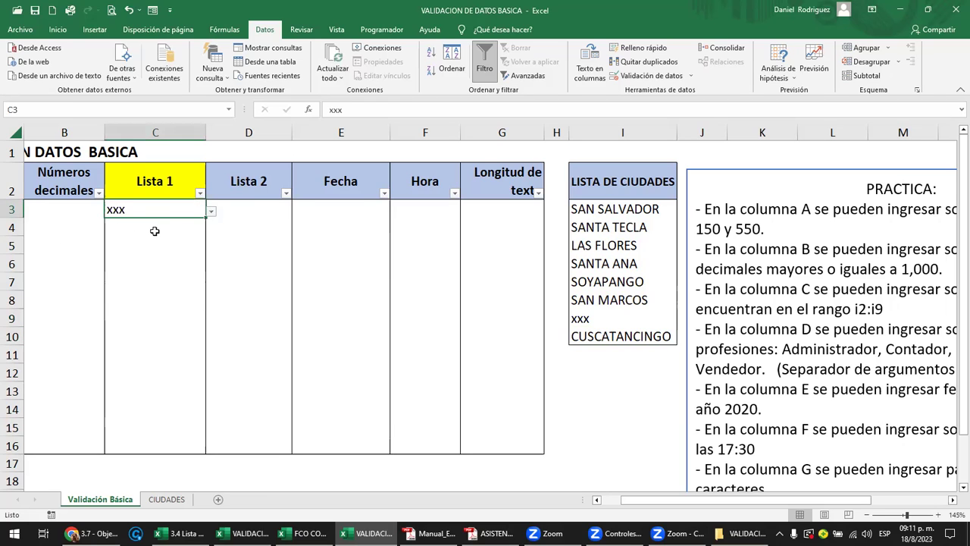
# Delete xxx from I9 and recheck cells C3 to C5
pyautogui.click(155, 230)
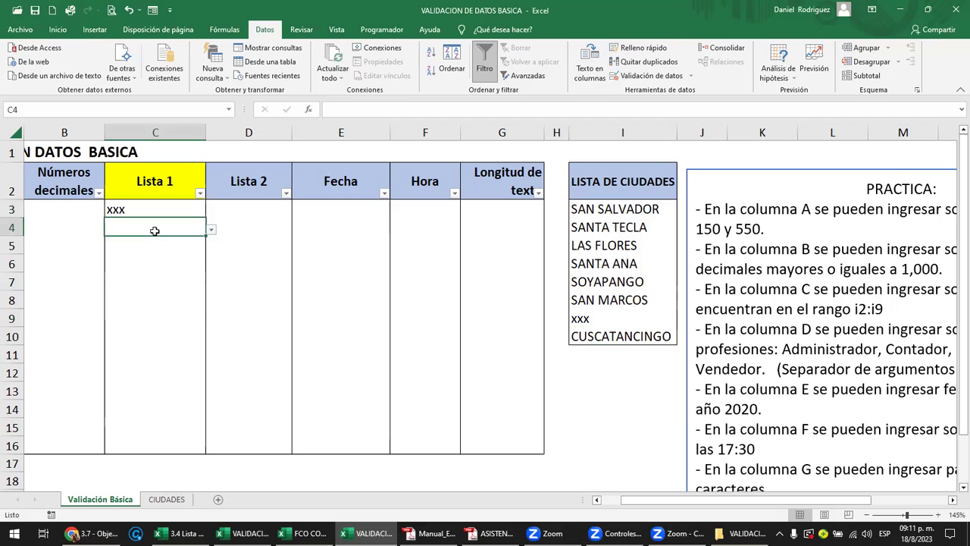
pyautogui.click(655, 324)
pyautogui.press('Delete')
pyautogui.press('Down')
pyautogui.press('Down')
pyautogui.press('Down')
pyautogui.click(121, 245)
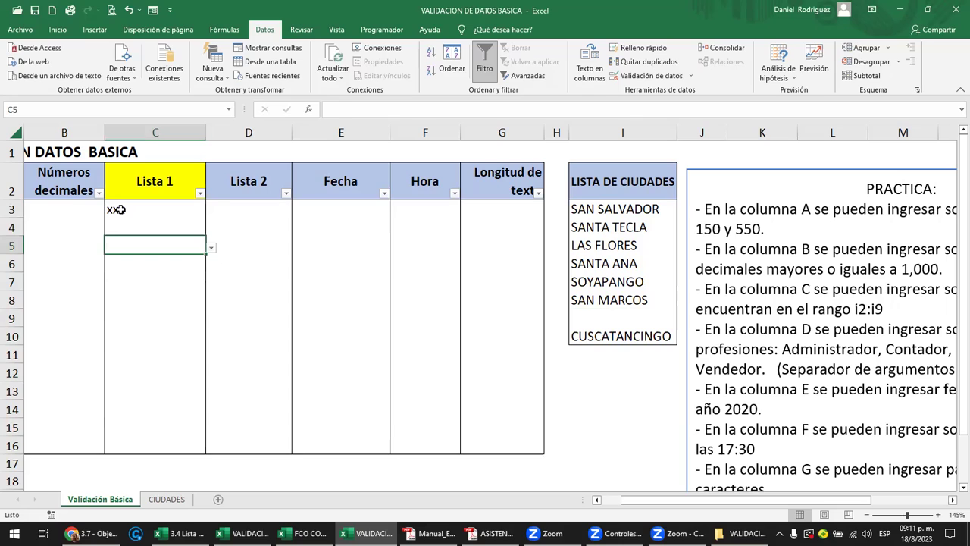
pyautogui.click(120, 209)
pyautogui.click(145, 227)
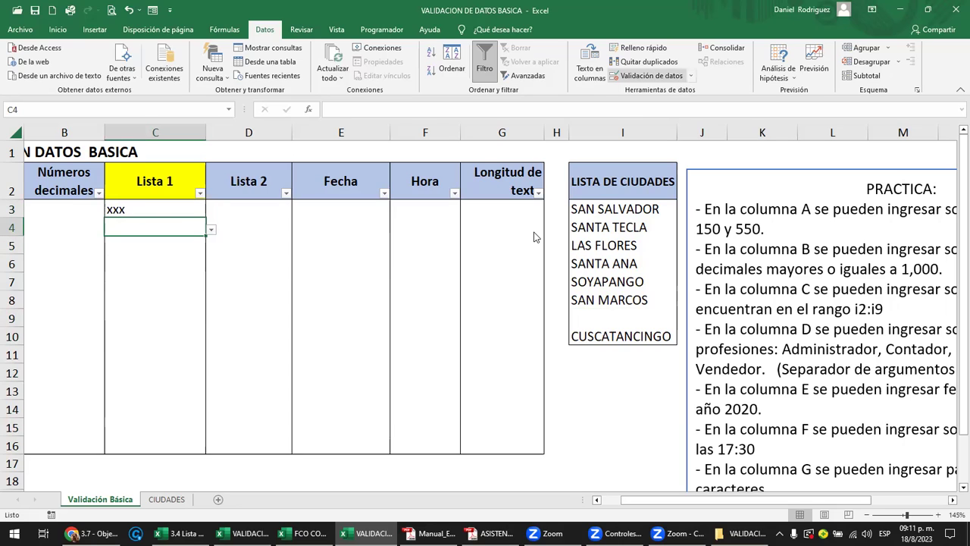
# Circle the entries in the Lista 1 column that break the validation rules
pyautogui.press('Escape')
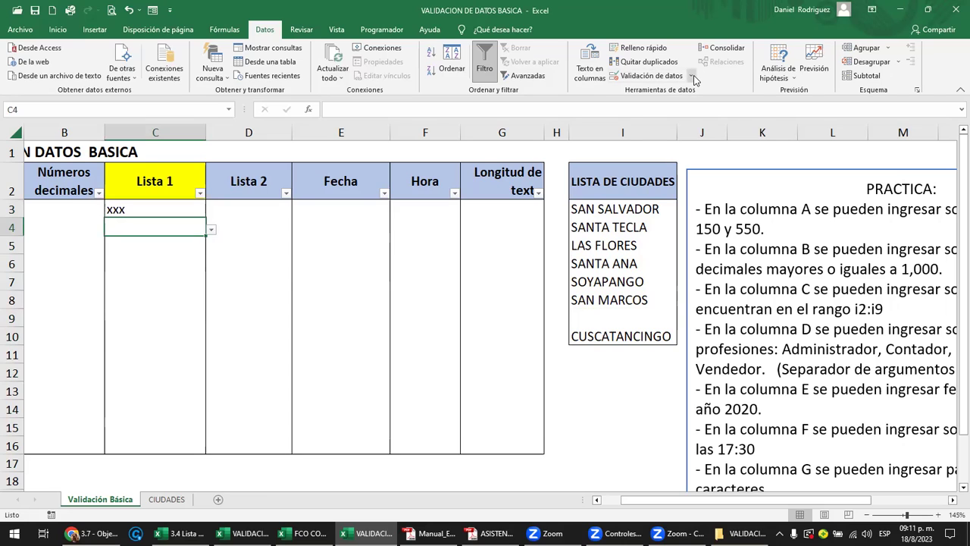
pyautogui.click(691, 75)
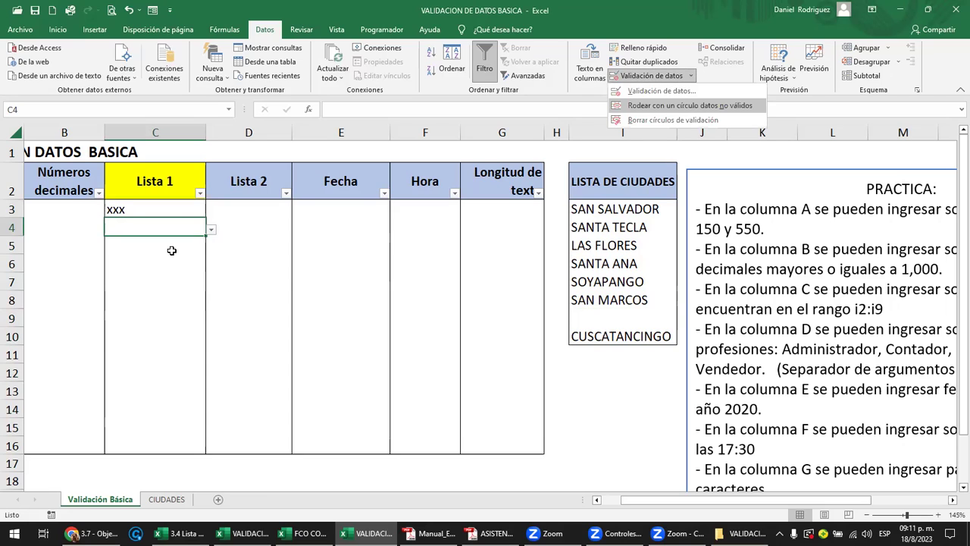
pyautogui.click(671, 106)
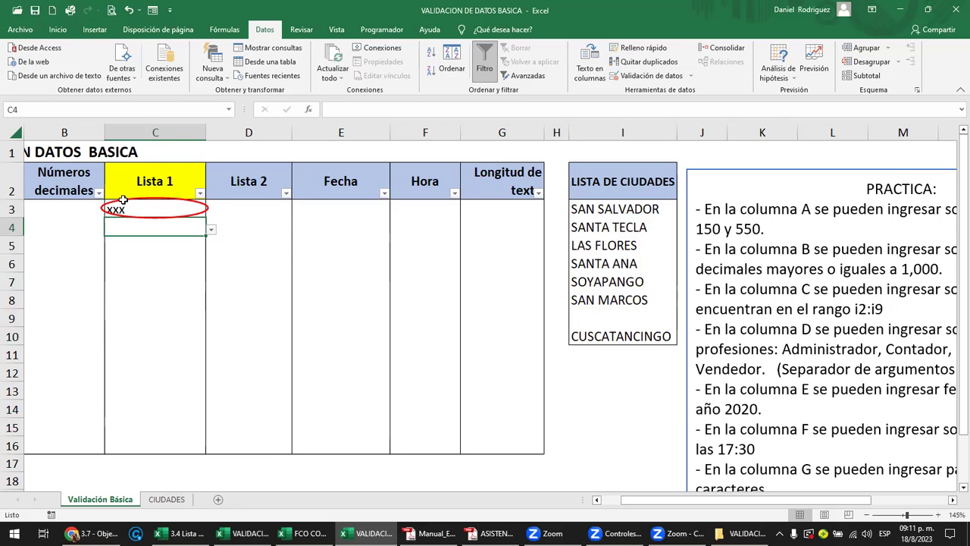
# Fill cell C5 with SAN MARCOS from the city dropdown
pyautogui.click(172, 259)
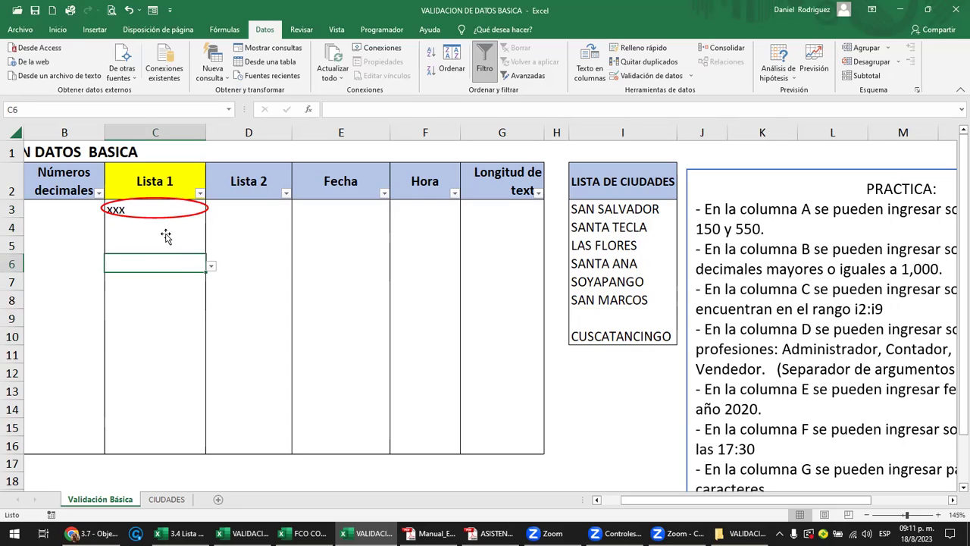
pyautogui.click(165, 235)
pyautogui.press('Down')
pyautogui.press('Down')
pyautogui.click(154, 252)
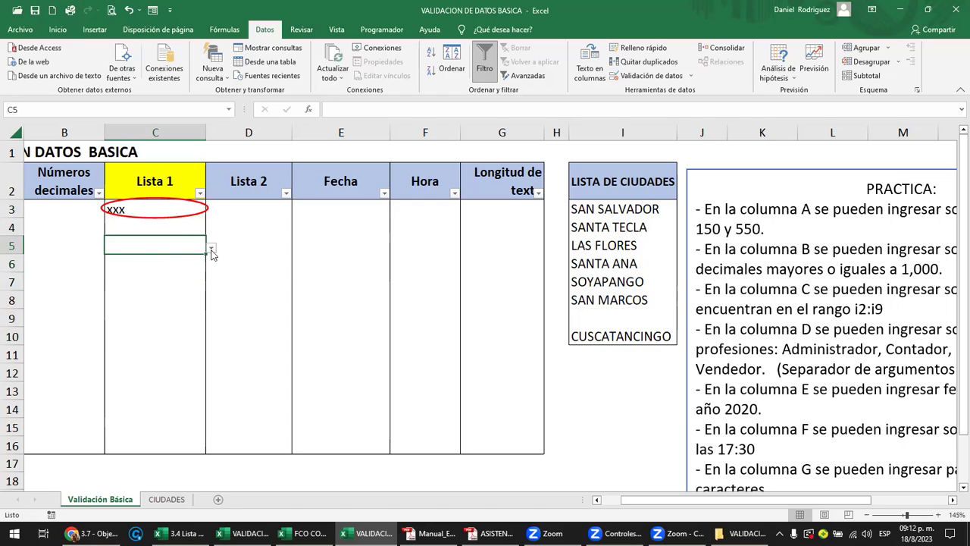
pyautogui.click(210, 248)
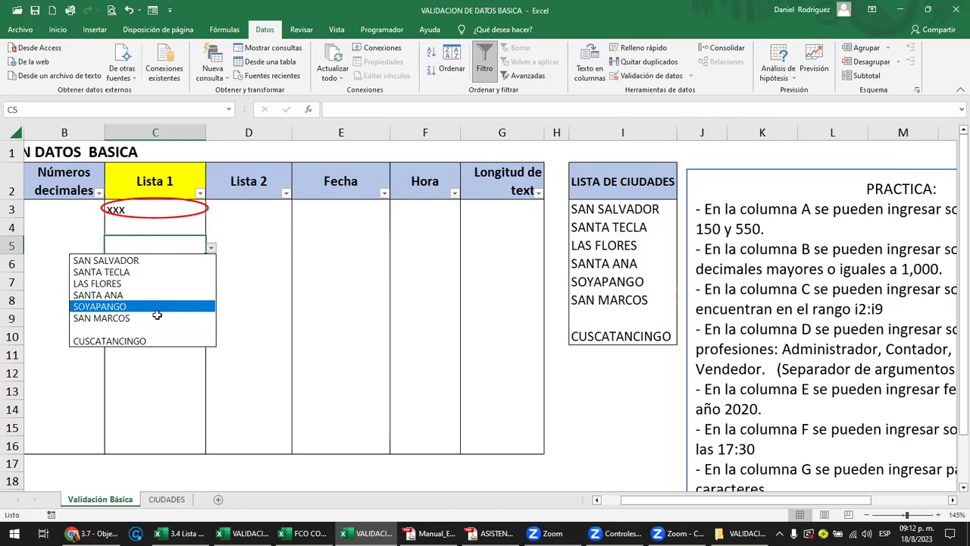
pyautogui.click(156, 318)
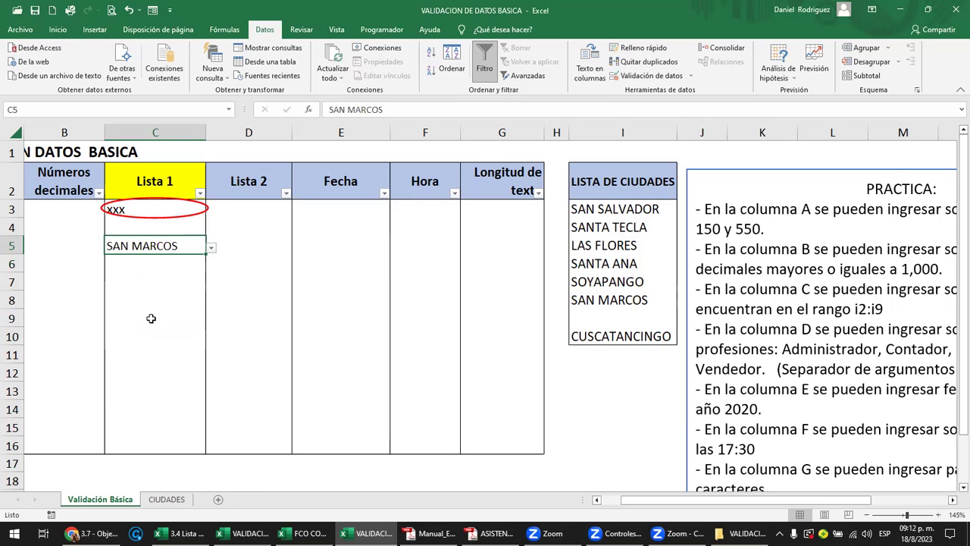
# Delete SAN MARCOS from the city list in I8 and re-circle invalid entries
pyautogui.click(626, 301)
pyautogui.press('Delete')
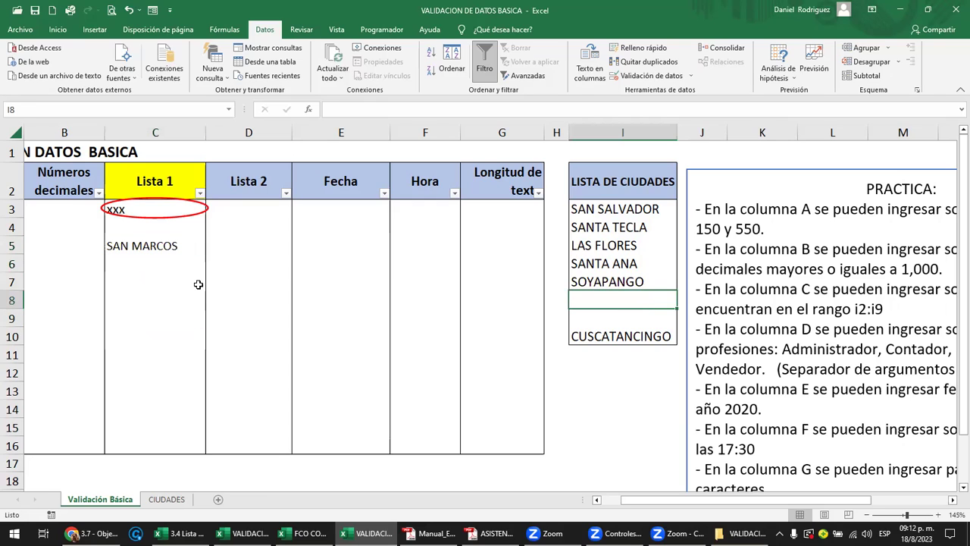
pyautogui.click(201, 282)
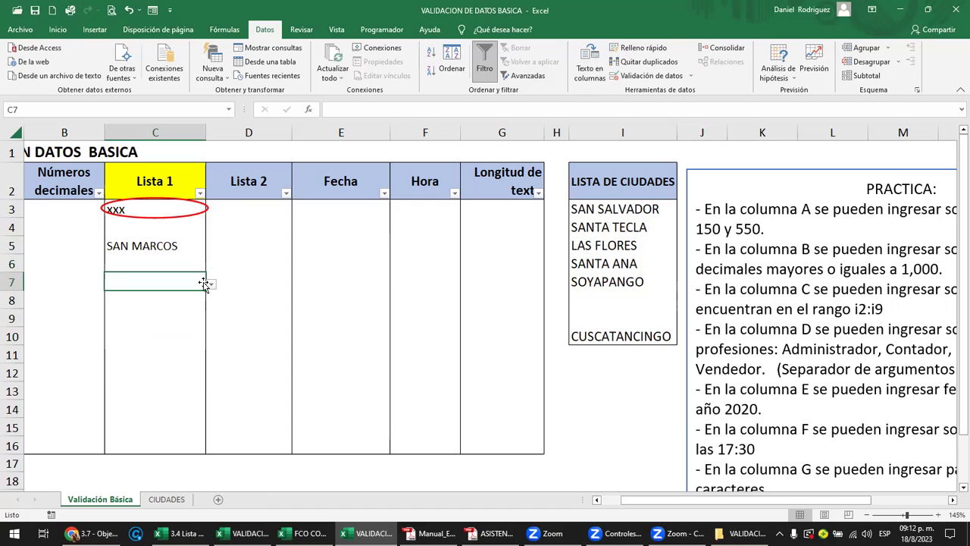
pyautogui.click(210, 284)
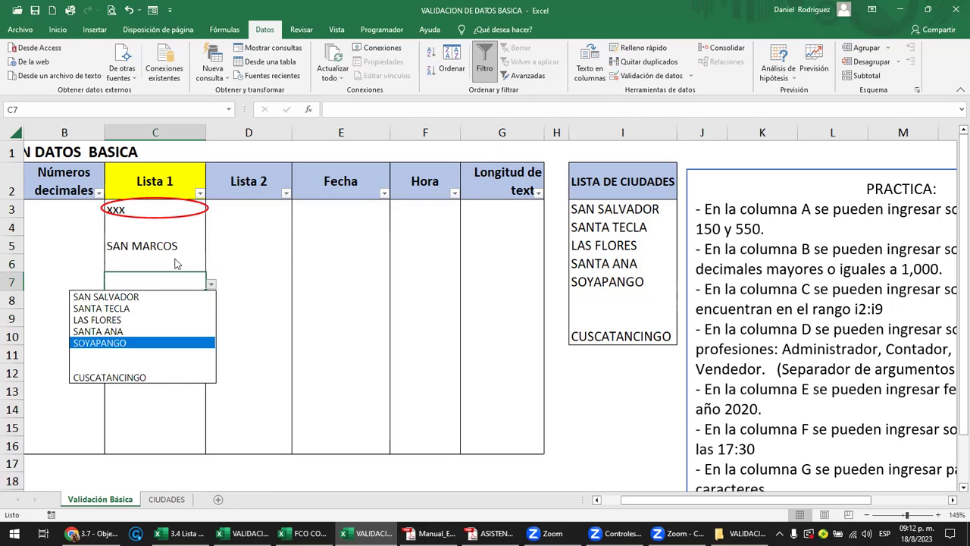
pyautogui.press('Escape')
pyautogui.press('Up')
pyautogui.press('Up')
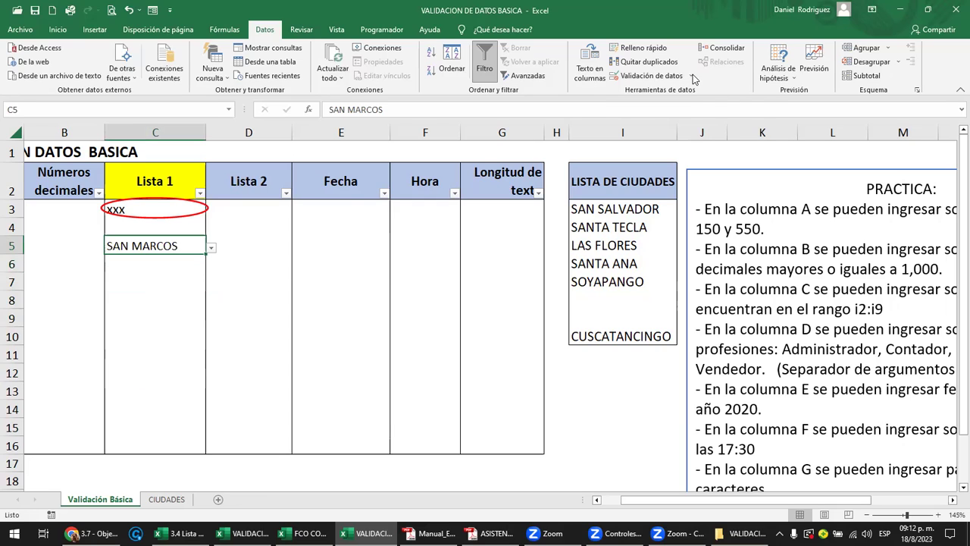
pyautogui.click(691, 75)
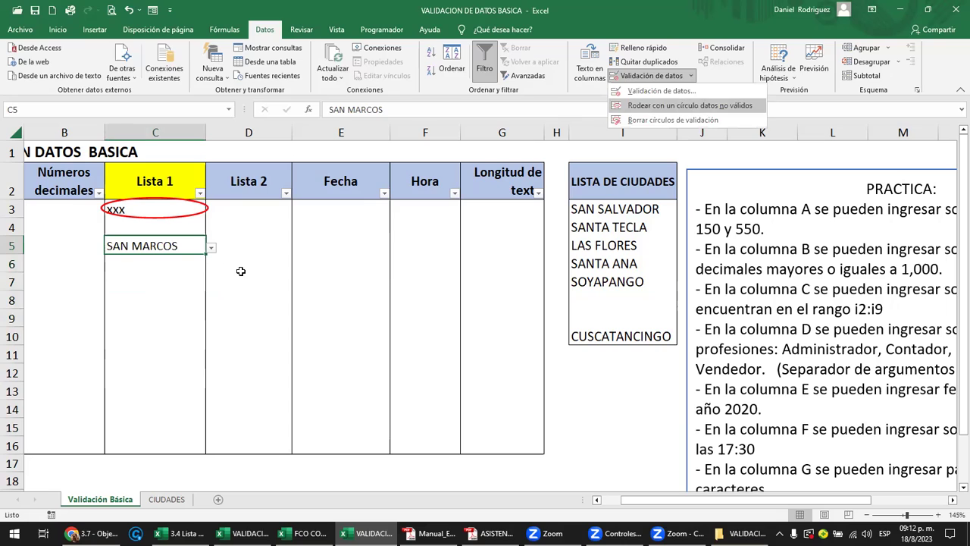
pyautogui.press('Return')
pyautogui.click(203, 340)
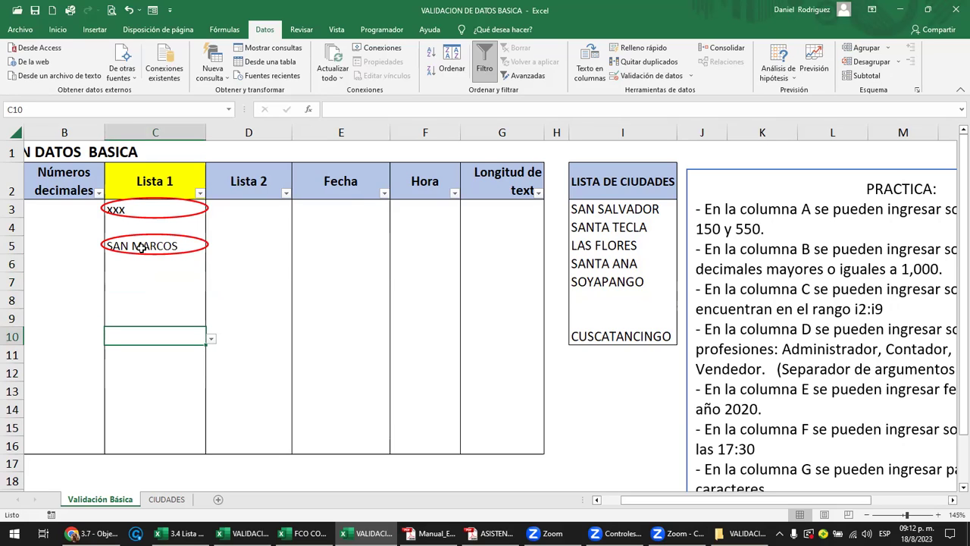
pyautogui.click(605, 298)
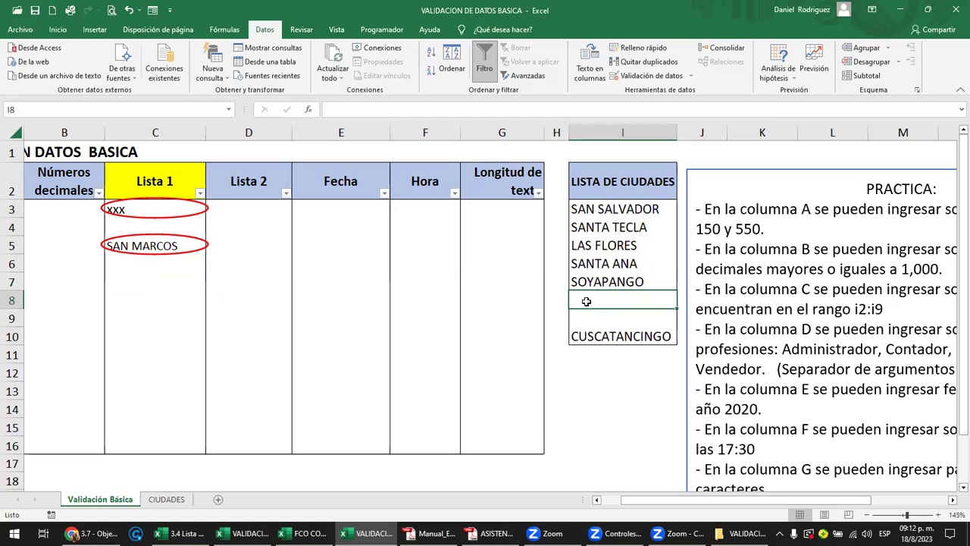
# Cycle through the open workbooks and return to VALIDACION DE DATOS BASICA
pyautogui.hotkey('ctrl', 'Tab')
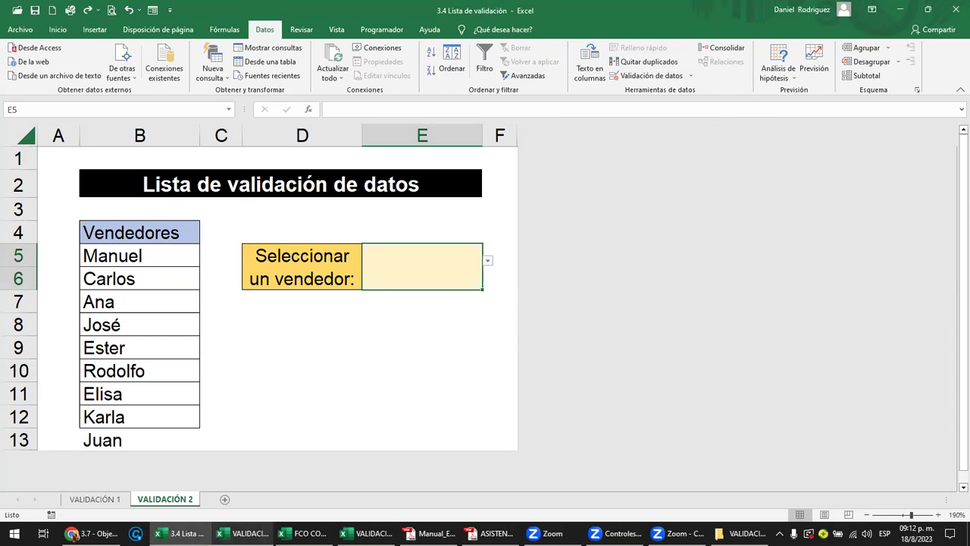
pyautogui.hotkey('ctrl', 'Tab')
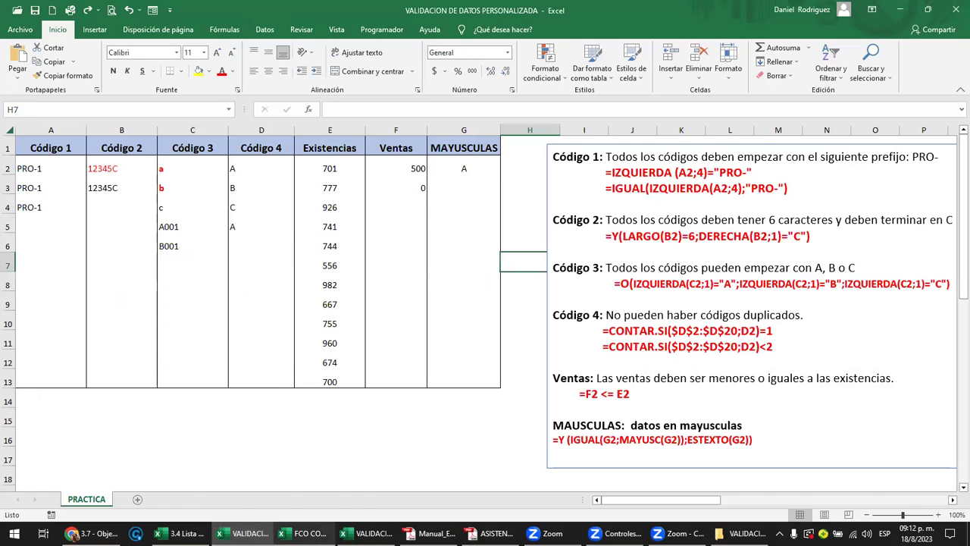
pyautogui.hotkey('ctrl', 'Tab')
pyautogui.hotkey('ctrl', 'shift', 'Tab')
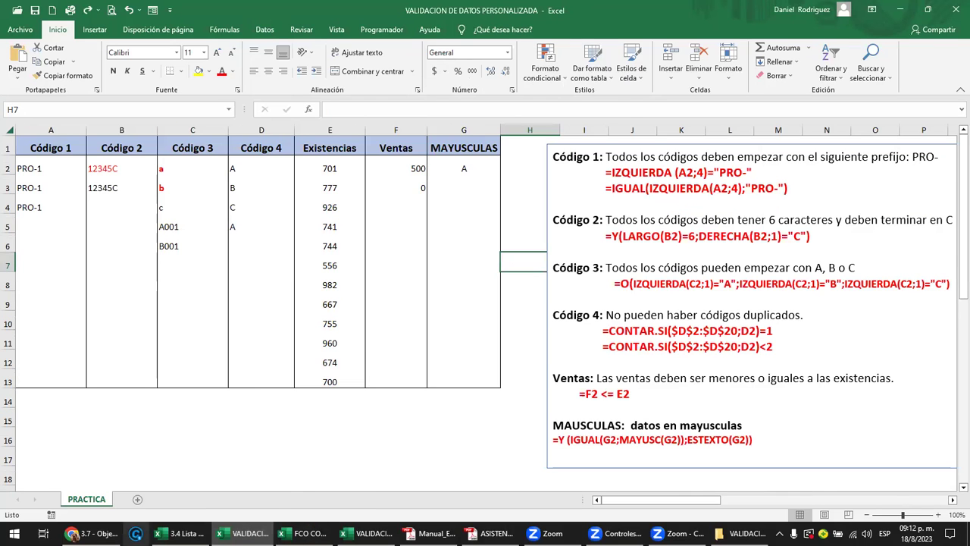
pyautogui.moveTo(243, 533)
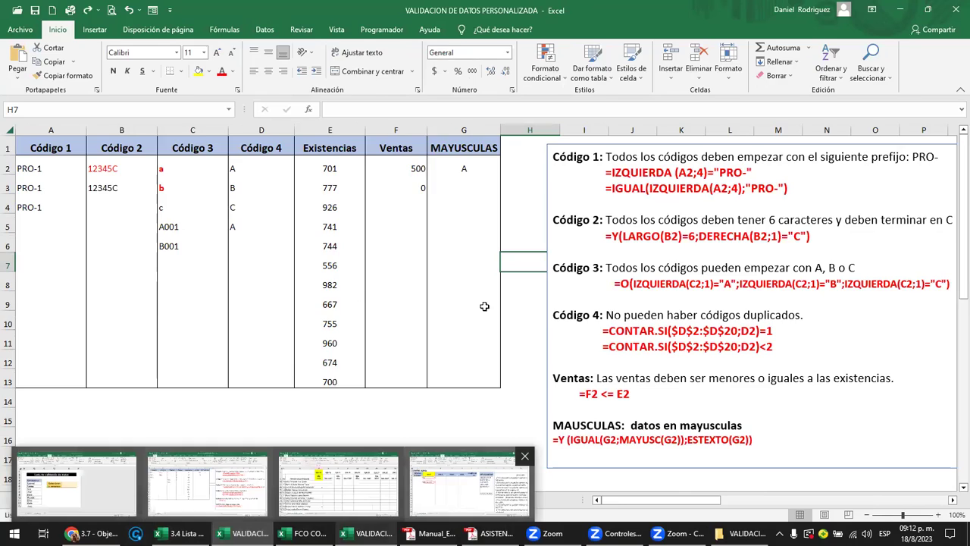
pyautogui.hotkey('ctrl', 'Tab')
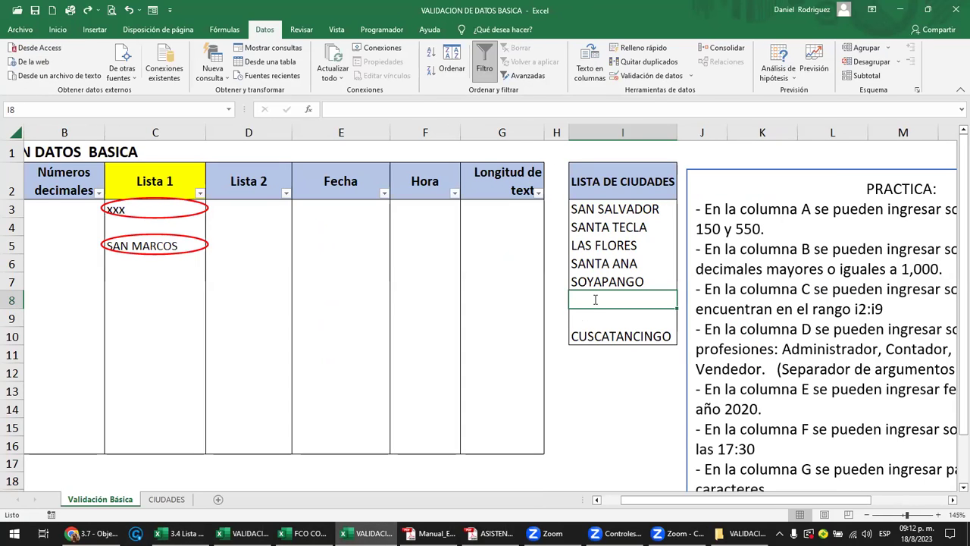
# Add SAN MACOS in I8 and MEJICANOS in I9 to the city list
pyautogui.write('s')
pyautogui.press('BackSpace')
pyautogui.write('SAN MA')
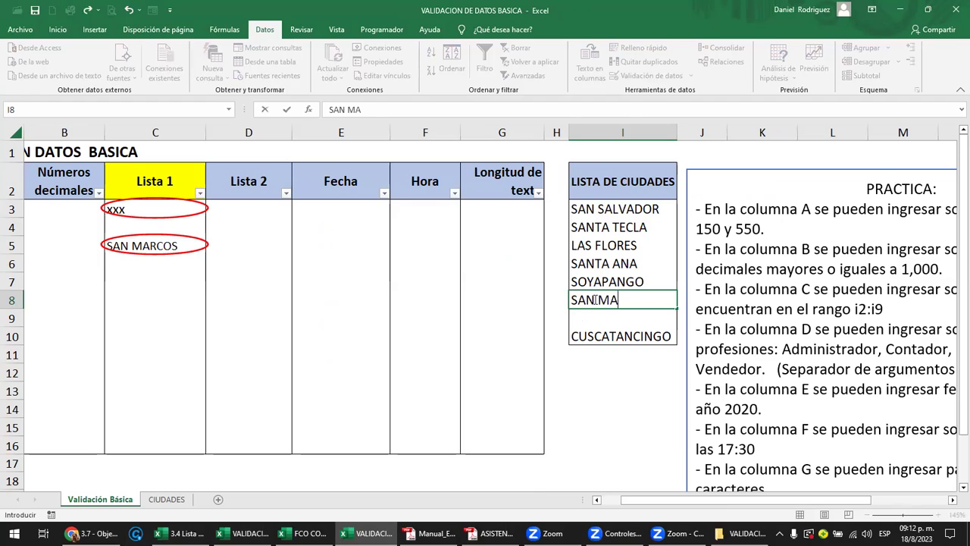
pyautogui.write('COS')
pyautogui.press('Return')
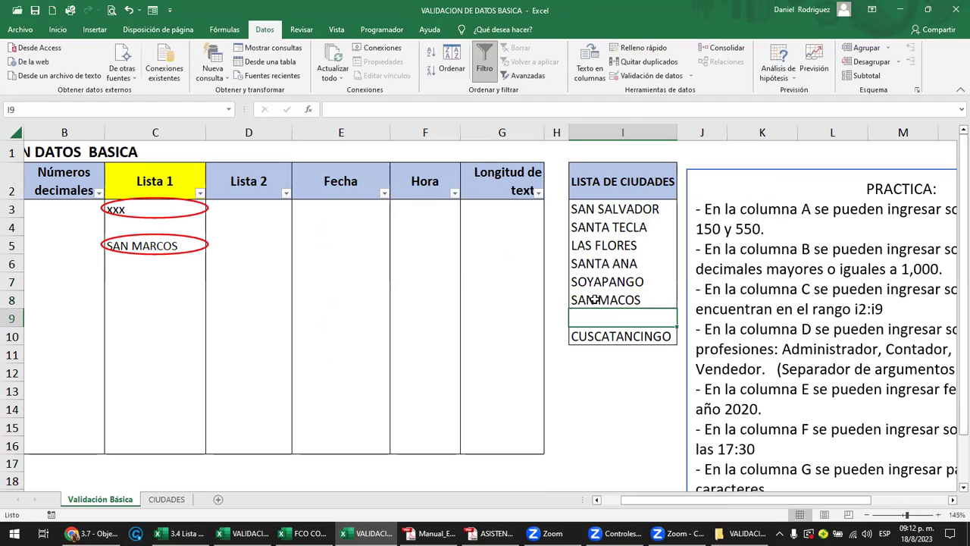
pyautogui.write('MEJICA')
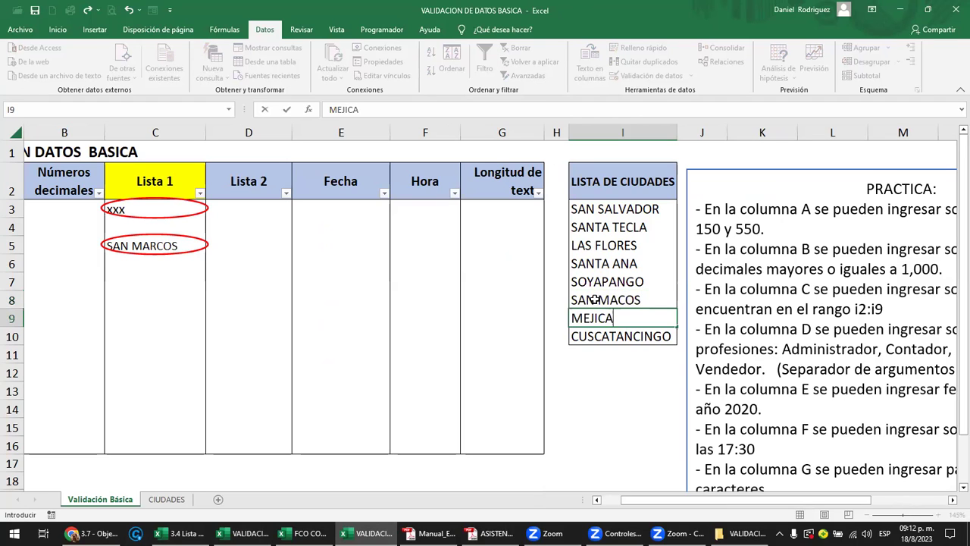
pyautogui.write('NOS')
pyautogui.press('Return')
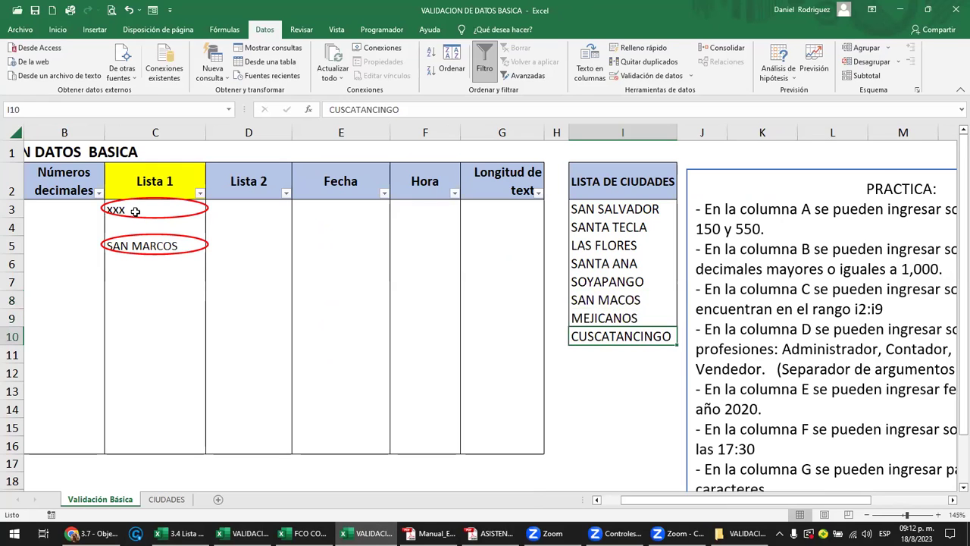
# Set C3 to MEJICANOS from its dropdown and clear the validation circles
pyautogui.click(138, 209)
pyautogui.click(212, 214)
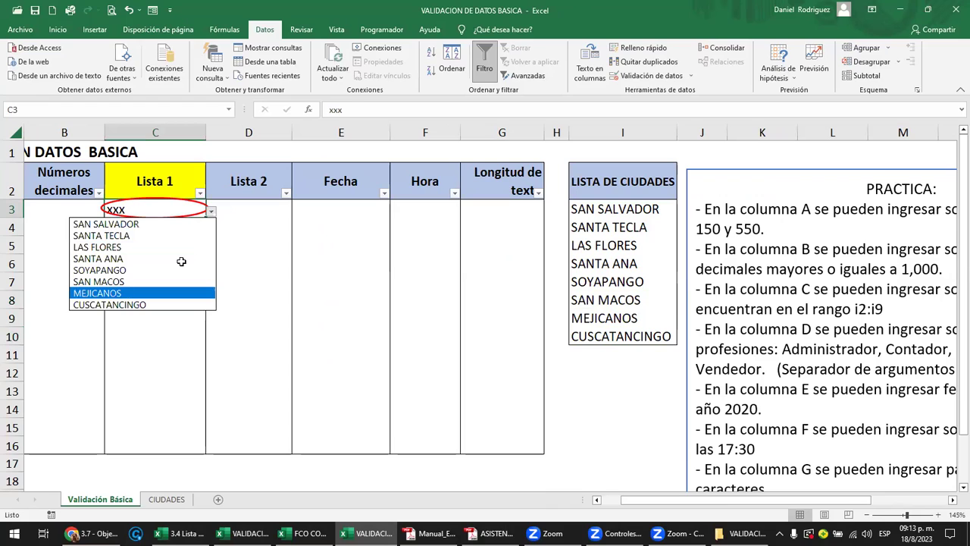
pyautogui.click(123, 293)
pyautogui.press('Down')
pyautogui.press('Down')
pyautogui.press('Down')
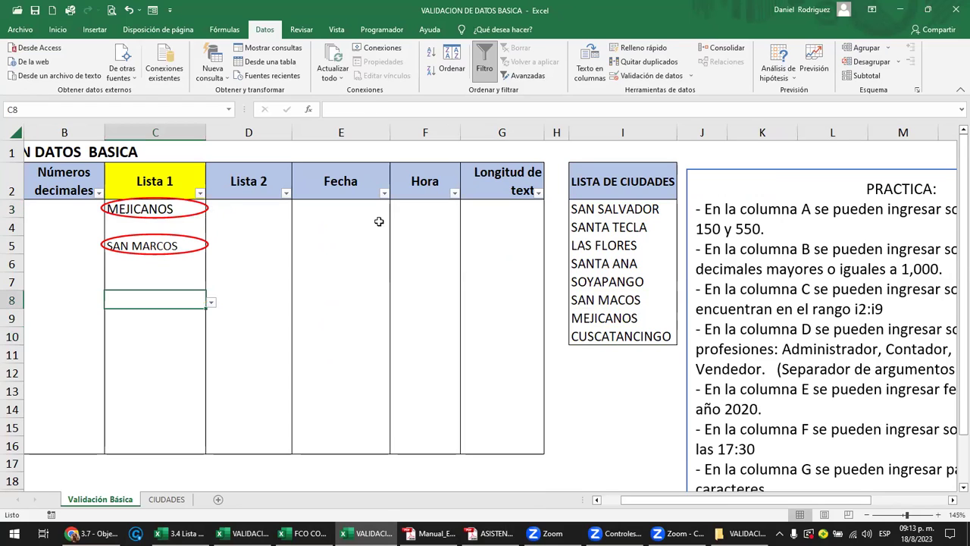
pyautogui.press('Up')
pyautogui.press('Up')
pyautogui.press('Up')
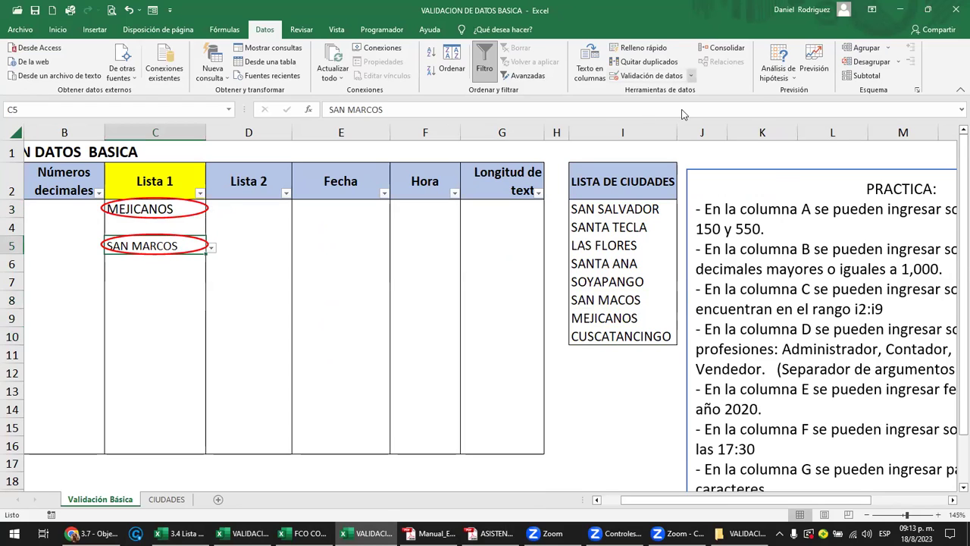
pyautogui.click(690, 76)
pyautogui.click(673, 119)
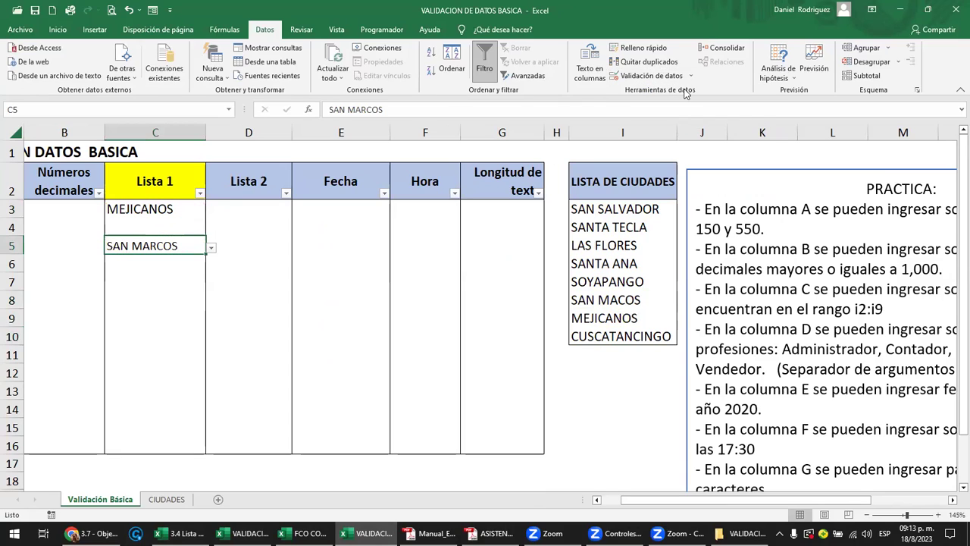
# Circle invalid entries again and set C5 to SAN MACOS from the dropdown
pyautogui.click(692, 75)
pyautogui.click(683, 105)
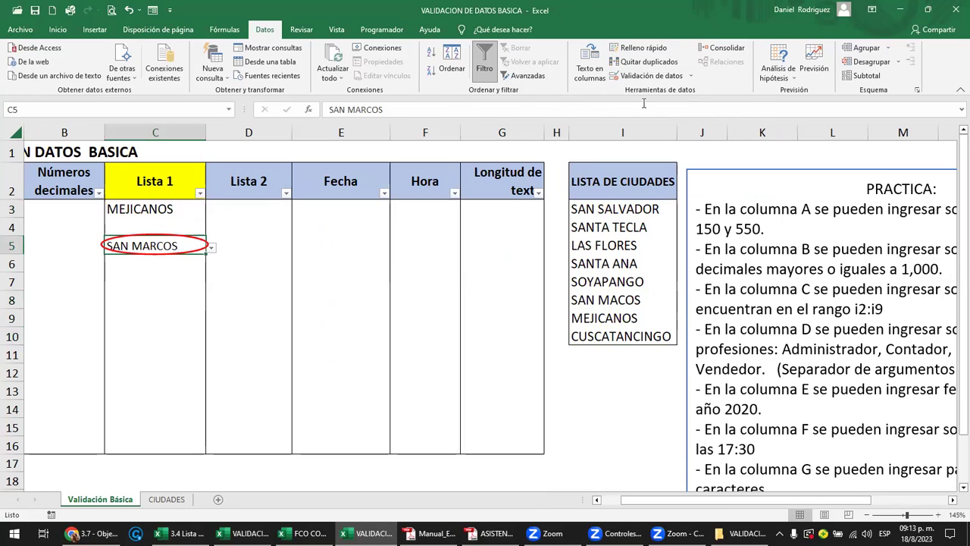
pyautogui.click(211, 250)
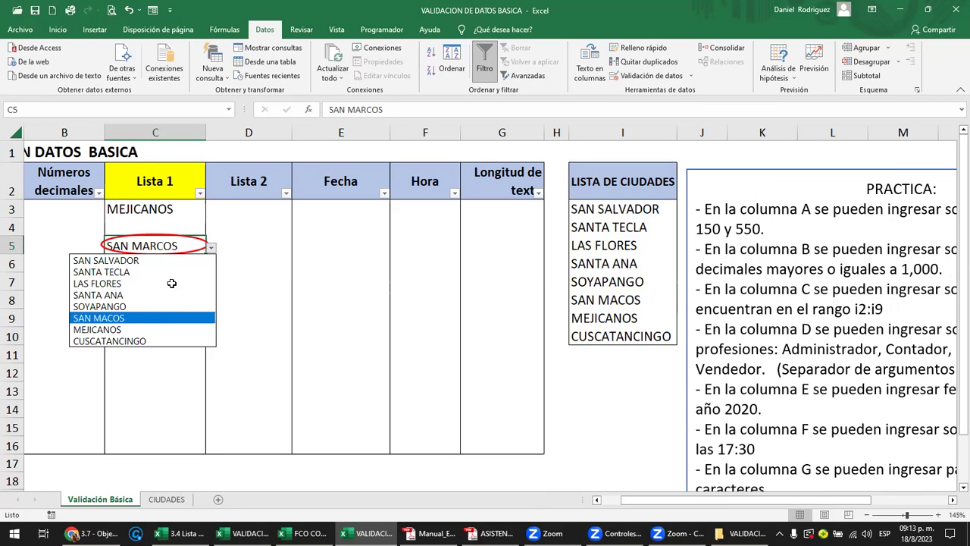
pyautogui.press('Return')
# Correct the city entry in I8 from SAN MACOS to SAN MARCOS
pyautogui.click(607, 300)
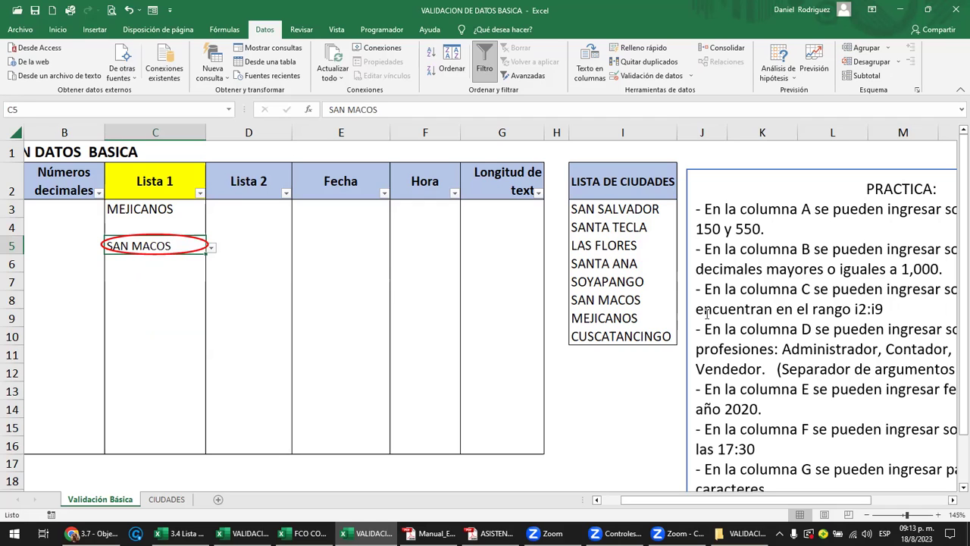
pyautogui.doubleClick(619, 300)
pyautogui.write('R')
pyautogui.press('Return')
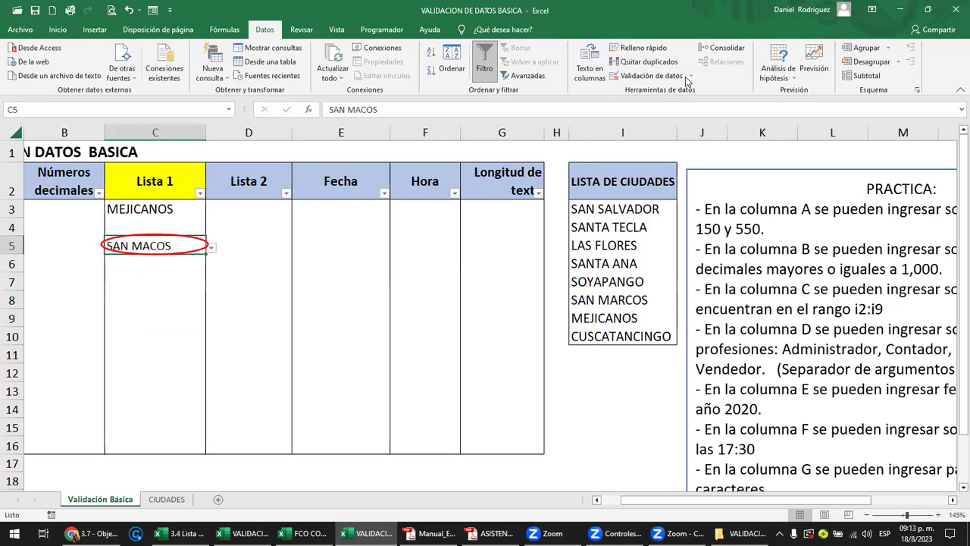
# Set C5 back to SAN MARCOS and clear the validation circles
pyautogui.click(688, 77)
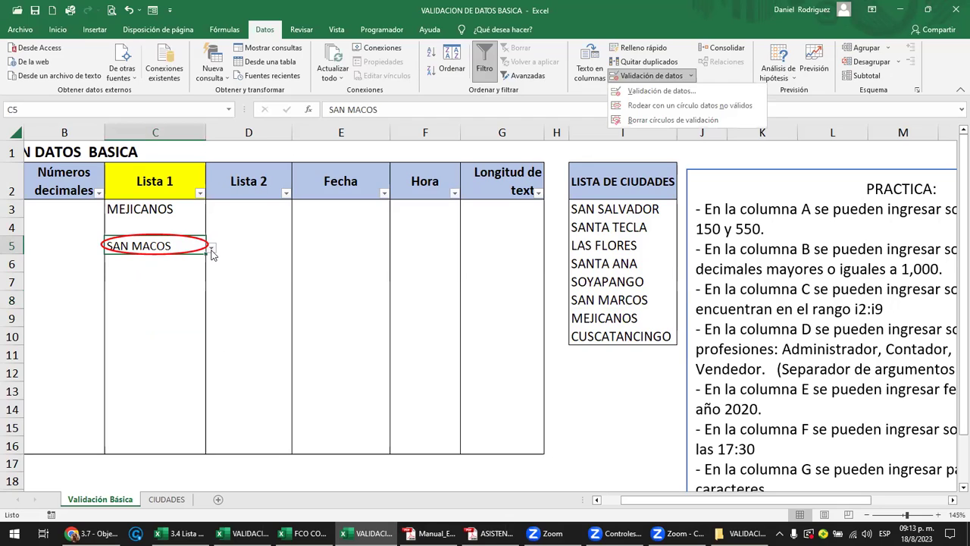
pyautogui.click(211, 249)
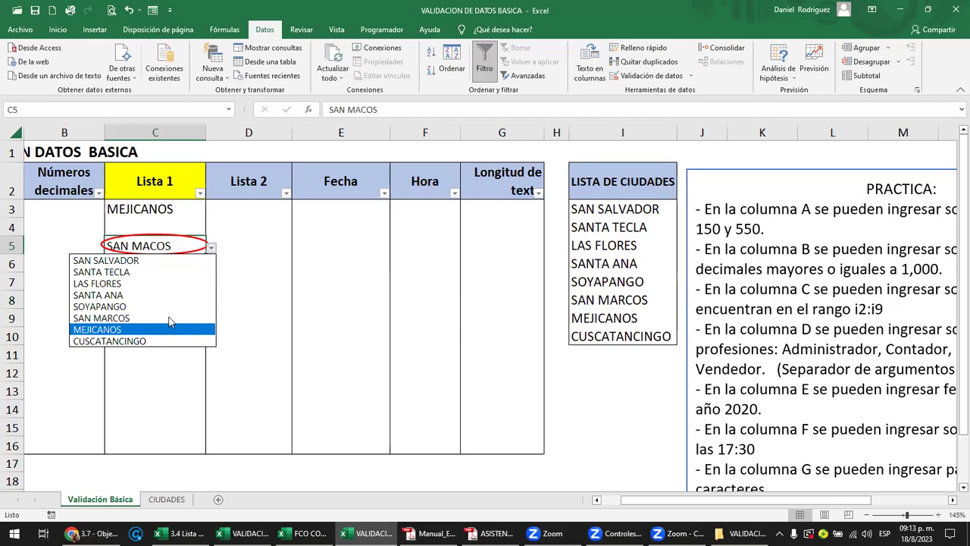
pyautogui.click(174, 317)
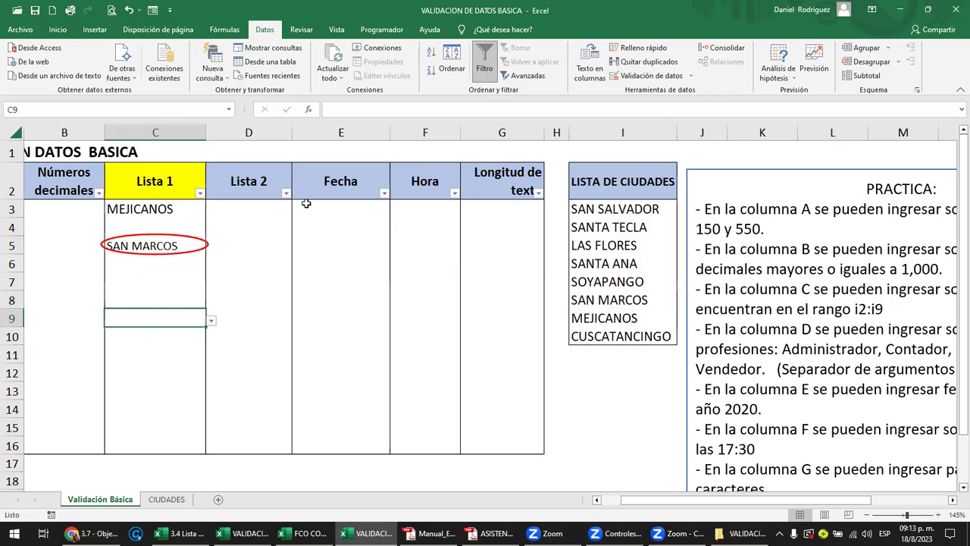
pyautogui.press('Up')
pyautogui.press('Up')
pyautogui.press('Up')
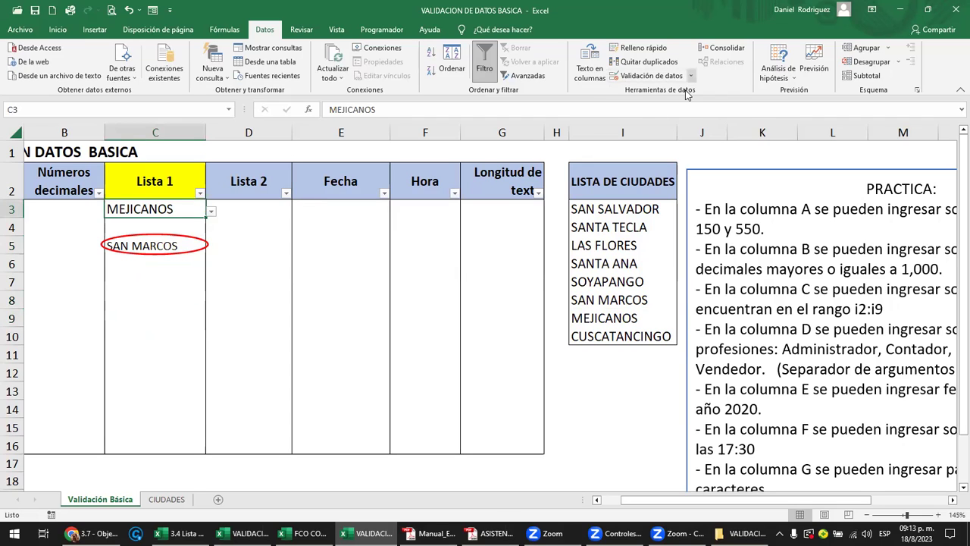
pyautogui.click(691, 76)
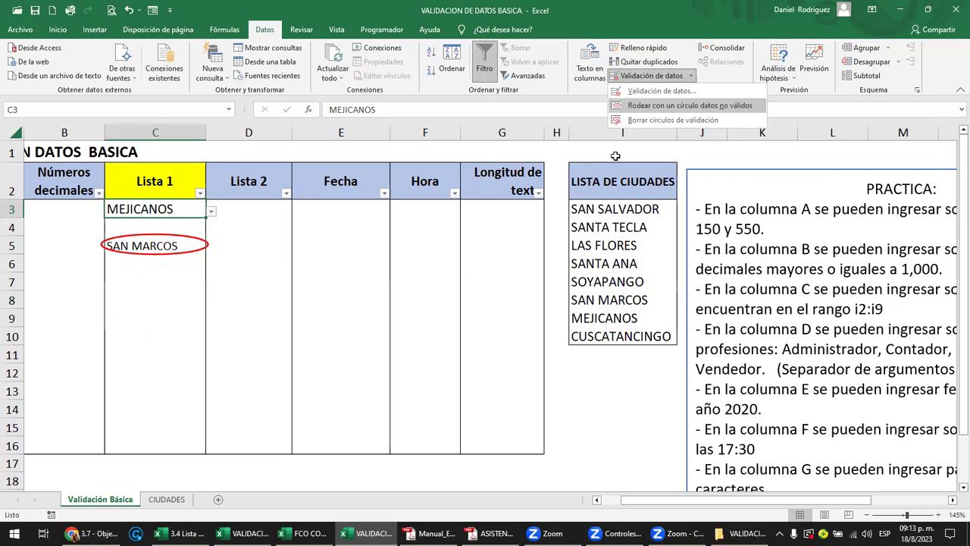
pyautogui.click(681, 120)
pyautogui.click(232, 286)
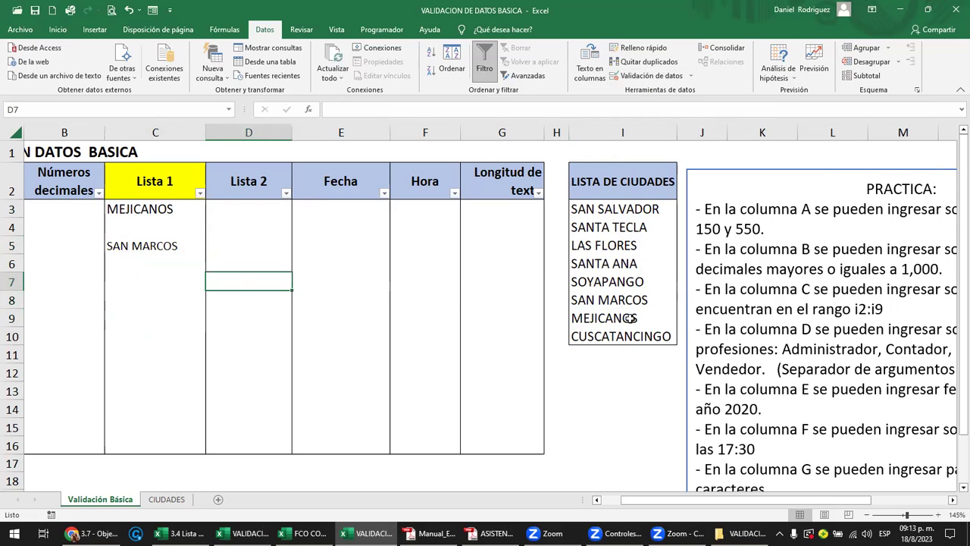
# Copy MEJICANOS from I9 and paste it over SOYAPANGO in I7
pyautogui.click(661, 286)
pyautogui.press('Down')
pyautogui.hotkey('shift', 'Down')
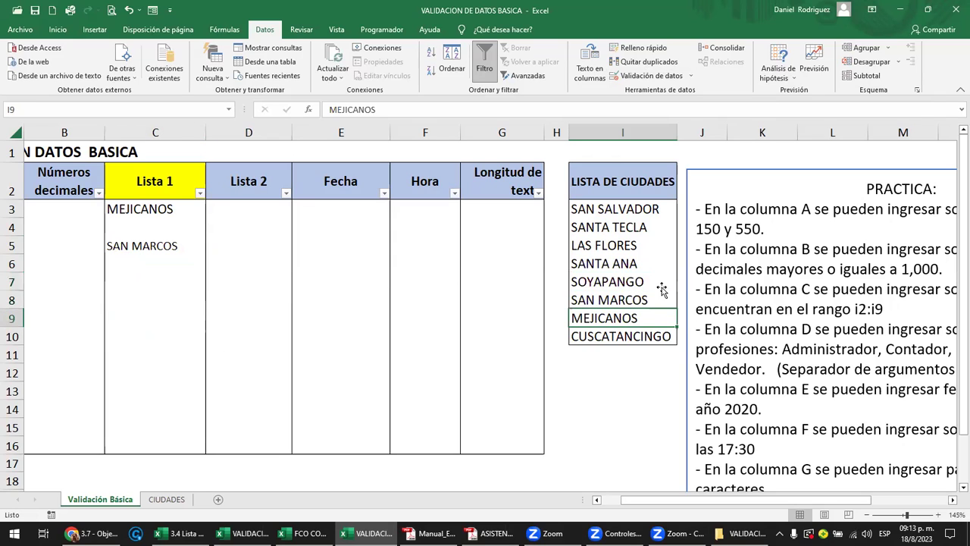
pyautogui.hotkey('ctrl', 'c')
pyautogui.click(661, 288)
pyautogui.press('Return')
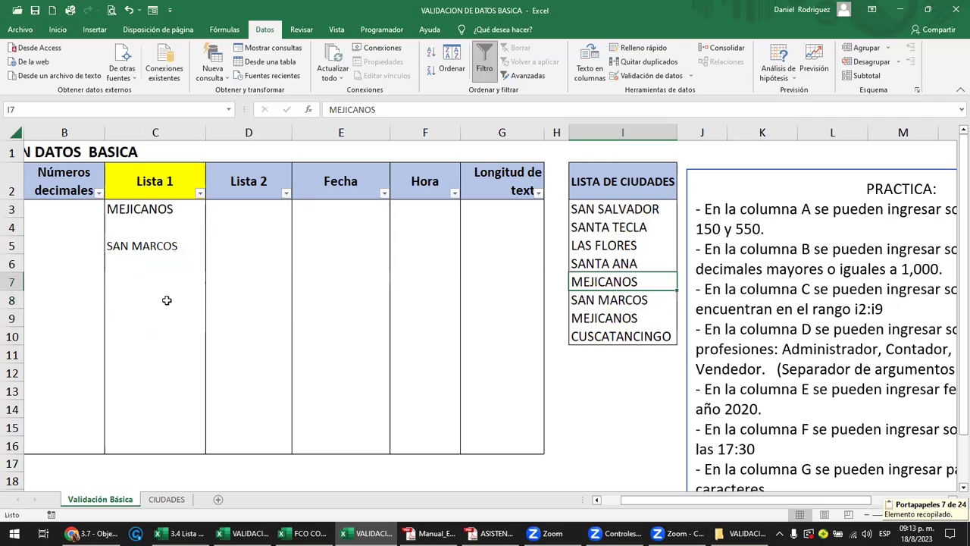
# Show C8's city dropdown listing MEJICANOS twice, pointing out I7 and I9
pyautogui.click(182, 300)
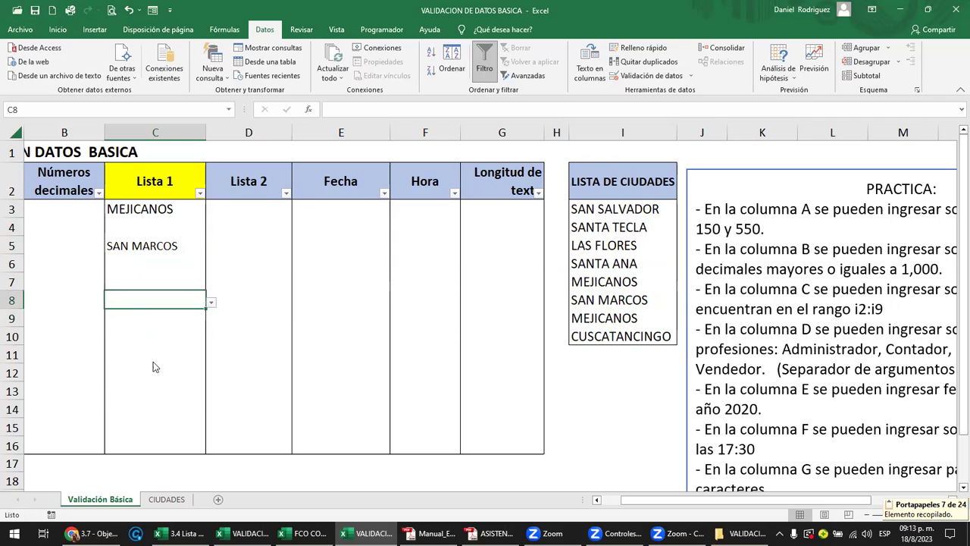
pyautogui.hotkey('alt', 'Down')
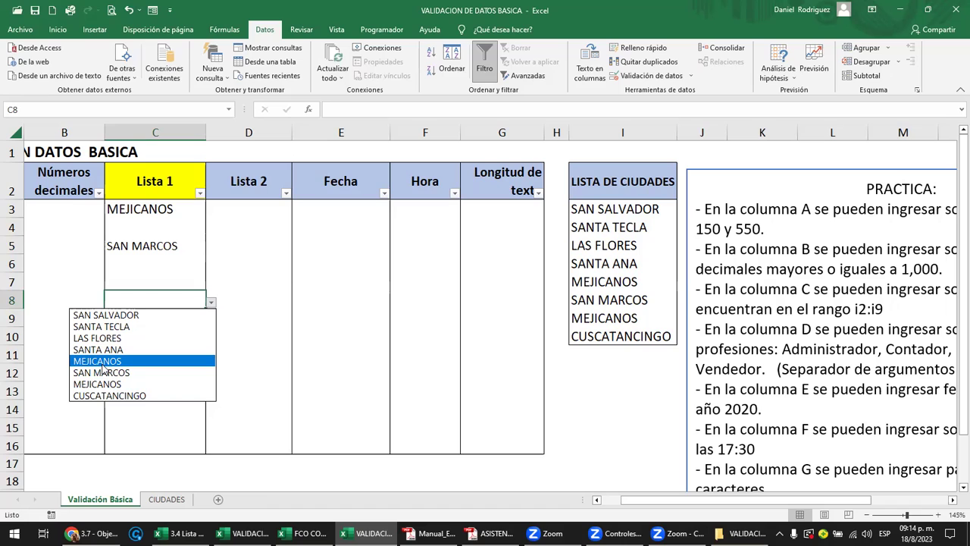
pyautogui.click(616, 319)
pyautogui.click(626, 317)
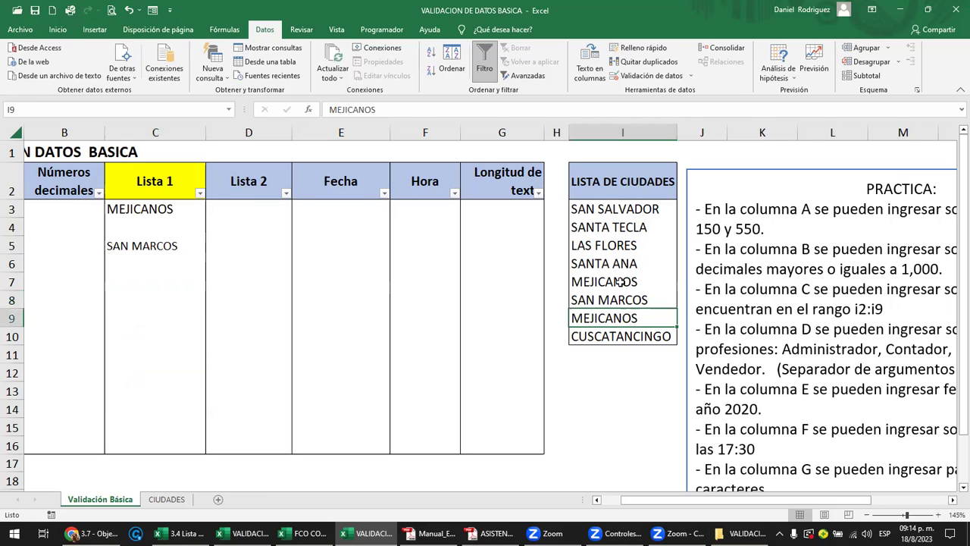
pyautogui.click(620, 281)
pyautogui.click(627, 213)
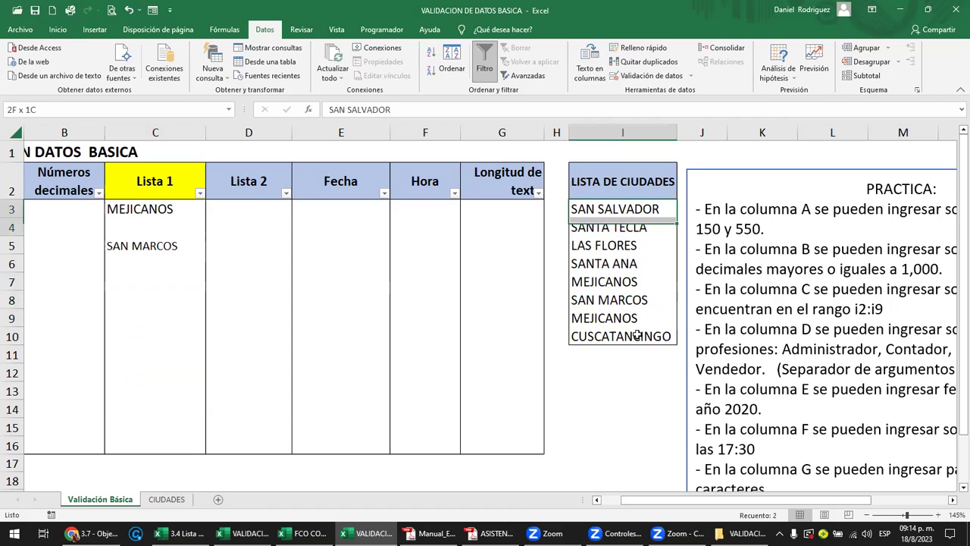
# Select the city list from SAN SALVADOR down and remove the duplicate MEJICANOS
pyautogui.keyDown('shift'); pyautogui.click(641, 328); pyautogui.keyUp('shift')
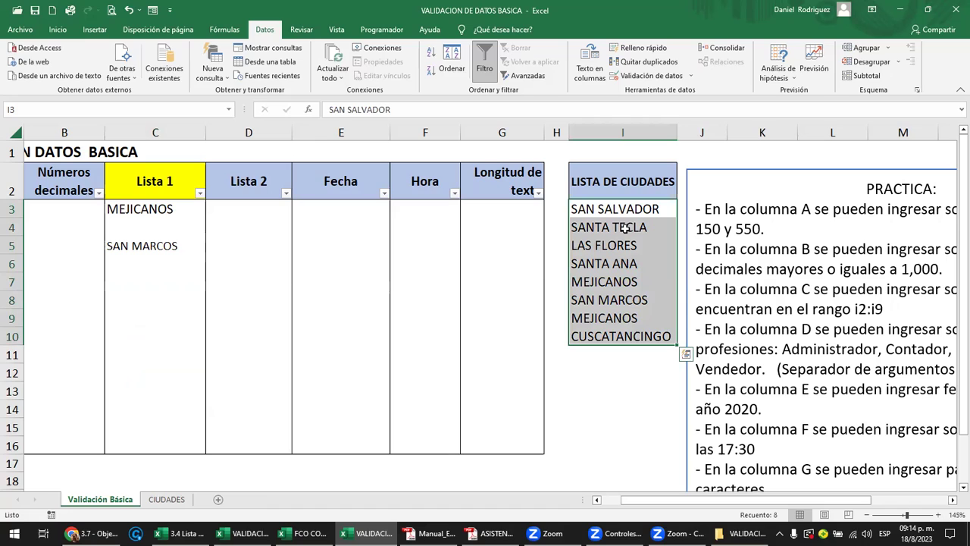
pyautogui.click(619, 368)
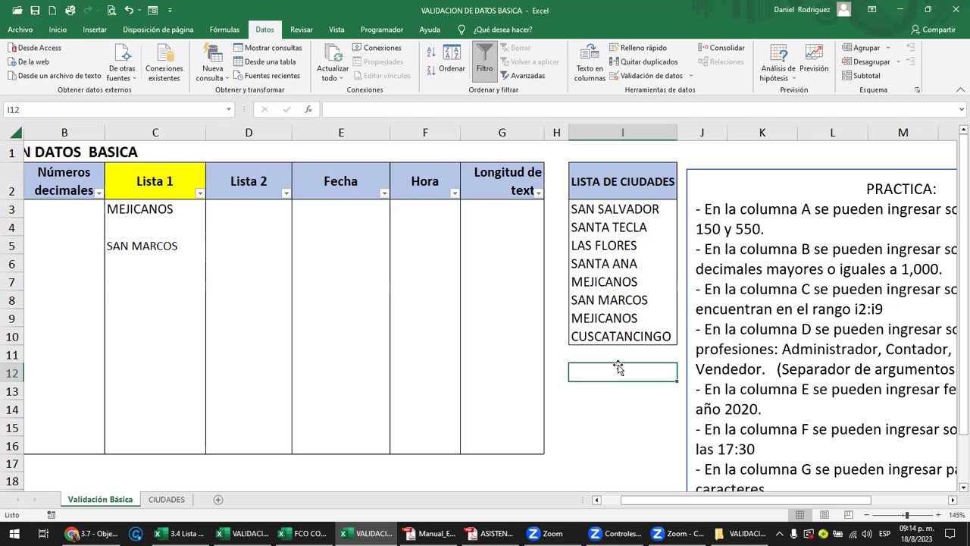
pyautogui.click(632, 207)
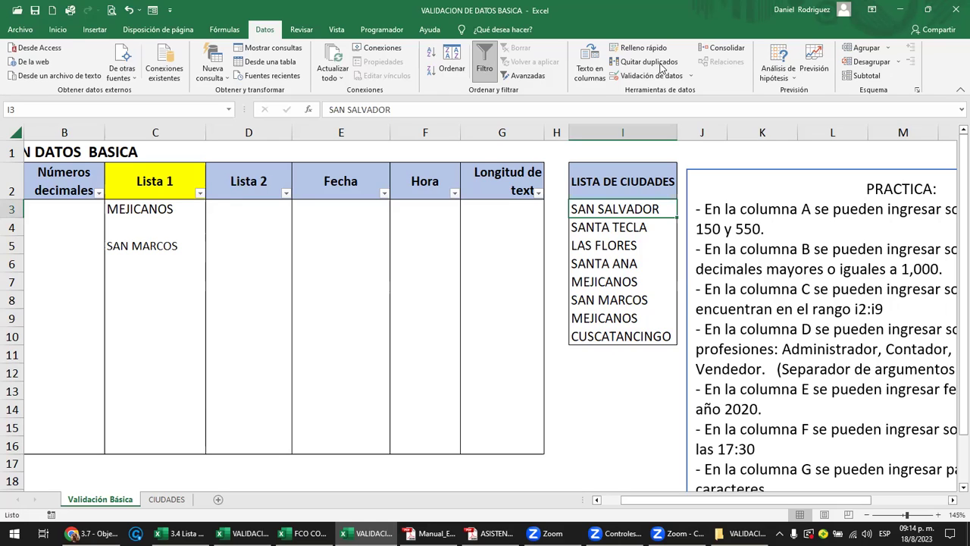
pyautogui.hotkey('ctrl', 'shift', 'Down')
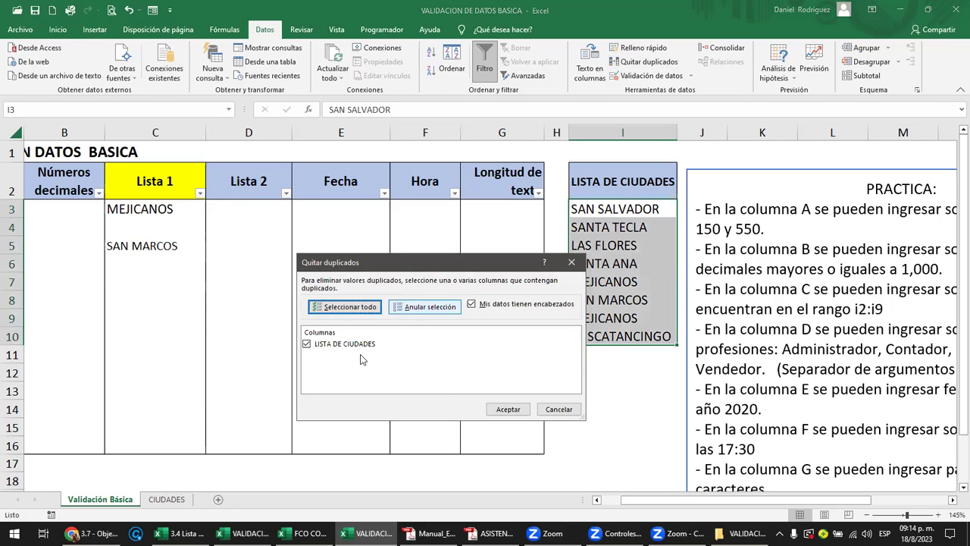
pyautogui.click(509, 410)
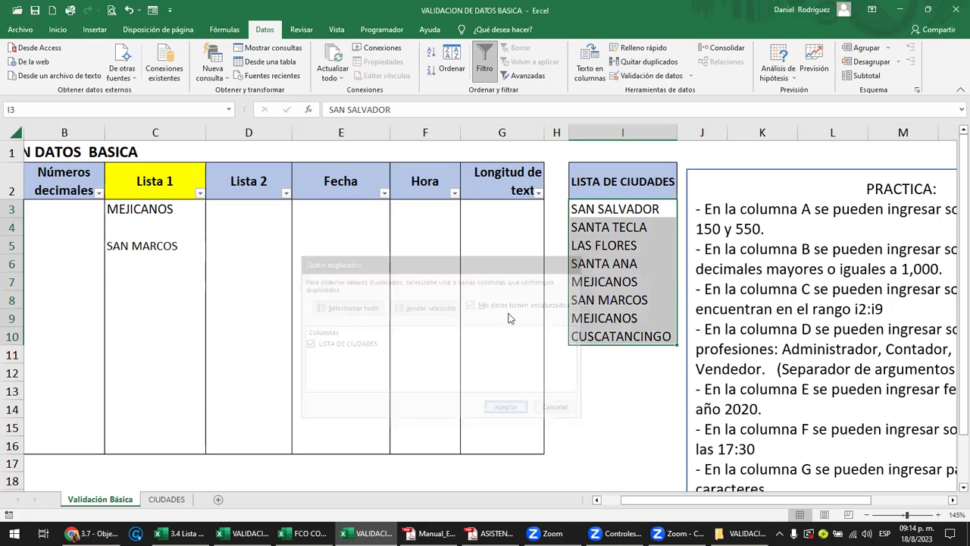
pyautogui.press('Return')
pyautogui.moveTo(607, 216); pyautogui.dragTo(623, 318)
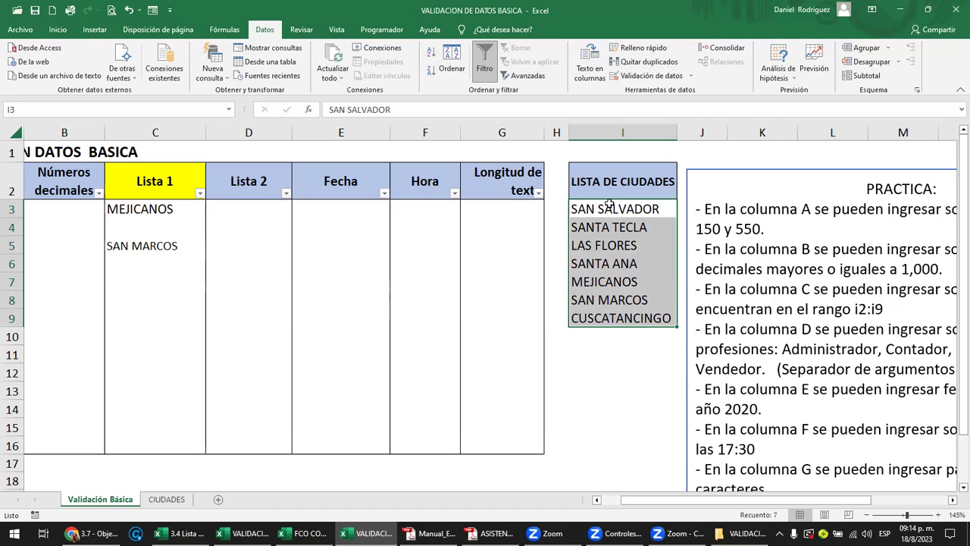
# Select Lista 1 cells C3:C16 and clear all their data validation
pyautogui.click(163, 208)
pyautogui.keyDown('shift'); pyautogui.click(141, 449); pyautogui.keyUp('shift')
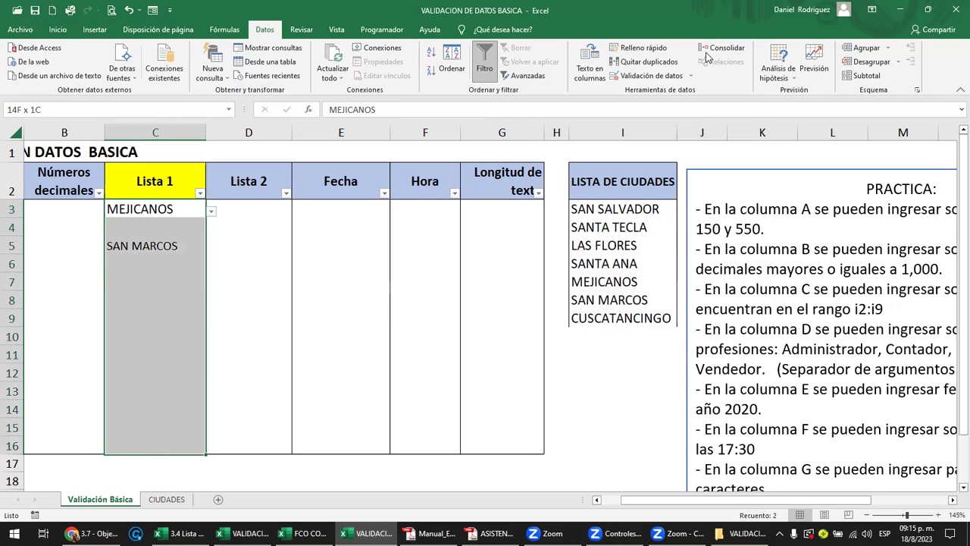
pyautogui.click(689, 76)
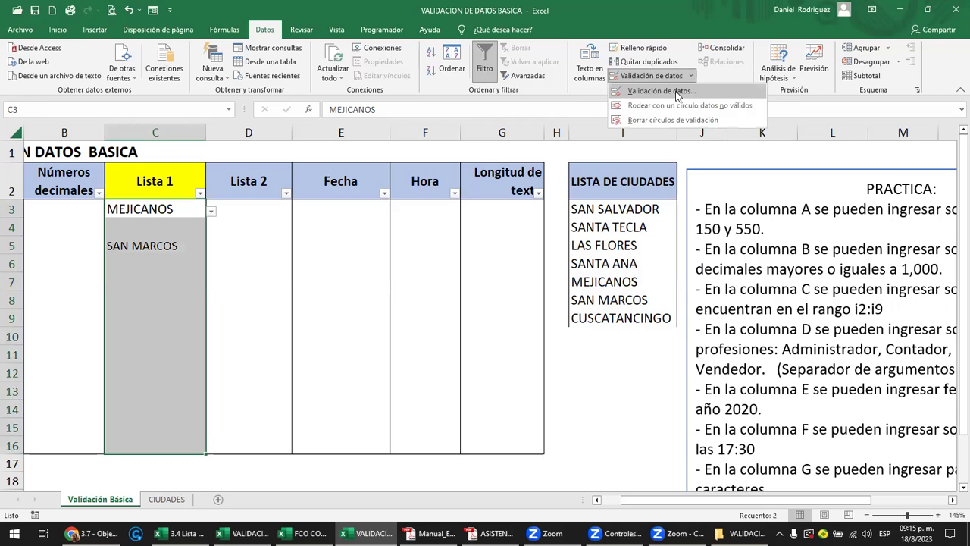
pyautogui.click(677, 92)
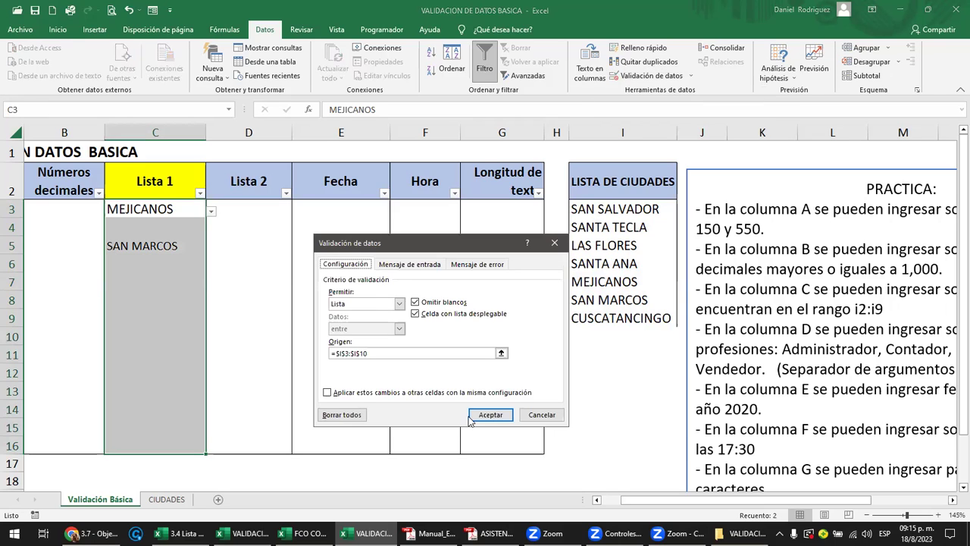
pyautogui.press('Return')
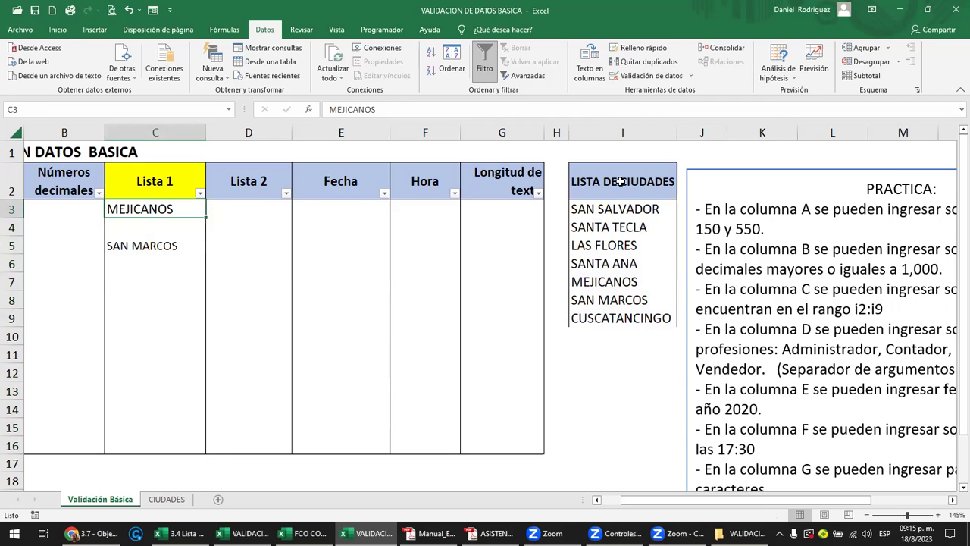
# Move the city list with its heading to A1 on the CIUDADES sheet
pyautogui.moveTo(621, 181); pyautogui.dragTo(630, 313)
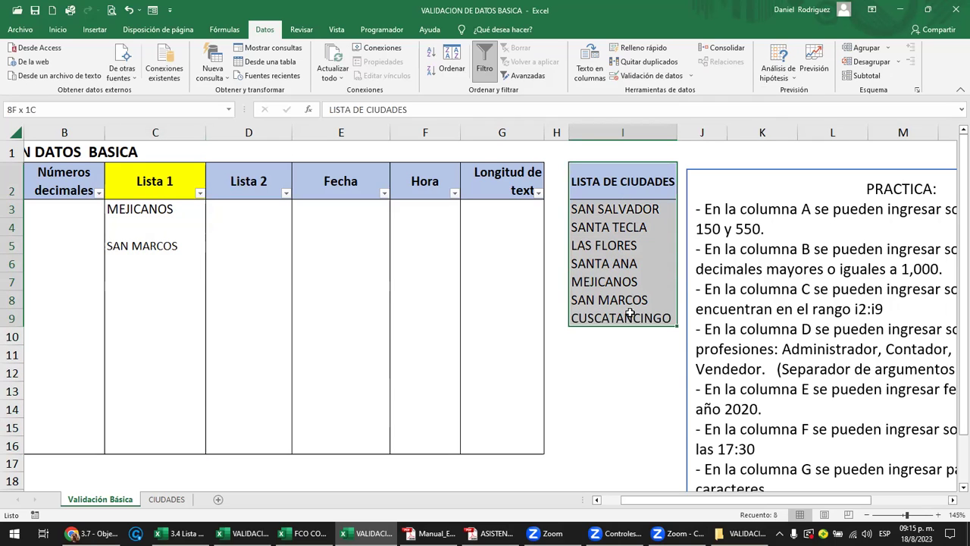
pyautogui.hotkey('ctrl', 'c')
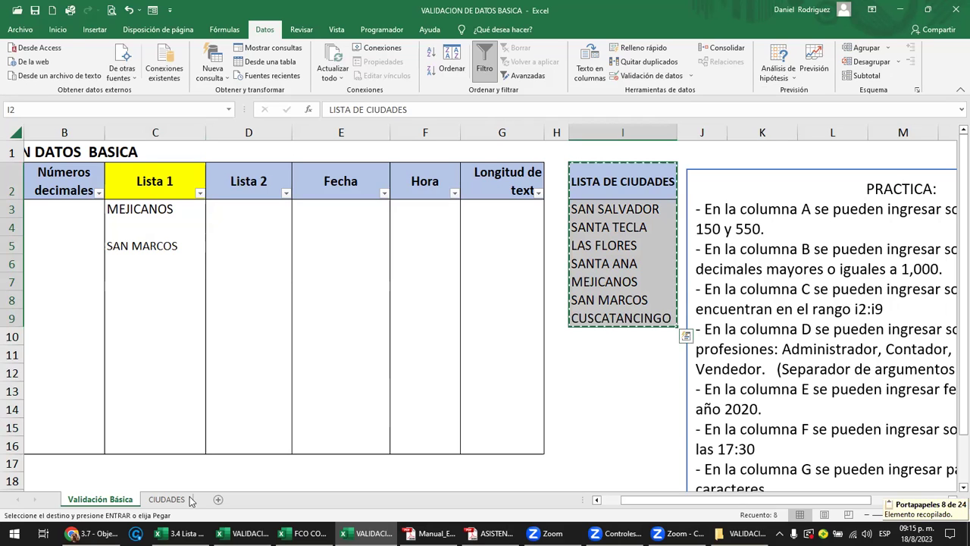
pyautogui.hotkey('ctrl', 'pagedown')
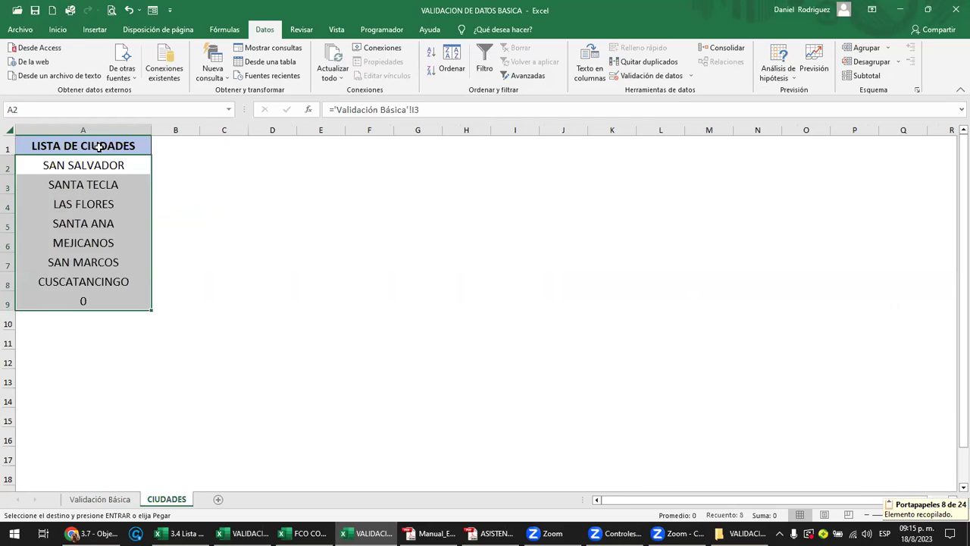
pyautogui.click(99, 162)
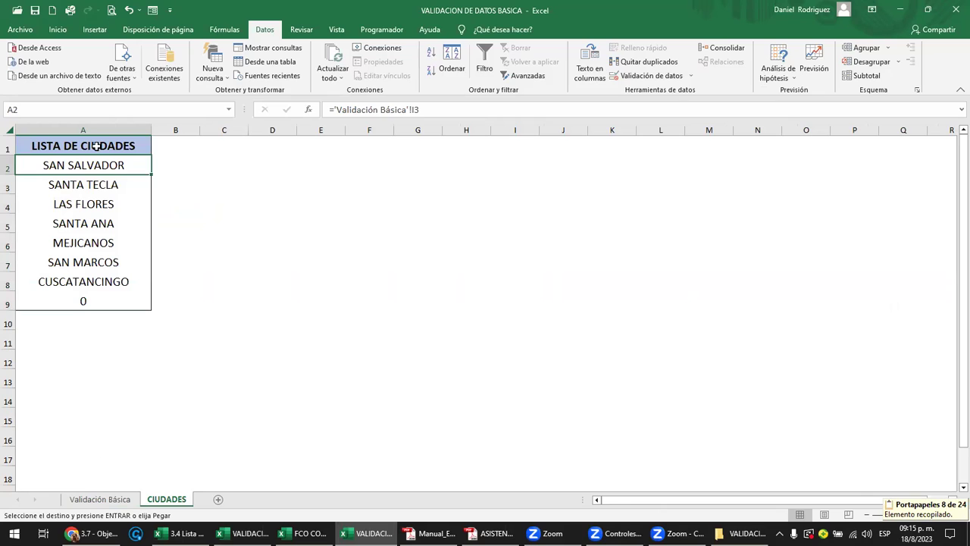
pyautogui.click(97, 146)
pyautogui.press('Return')
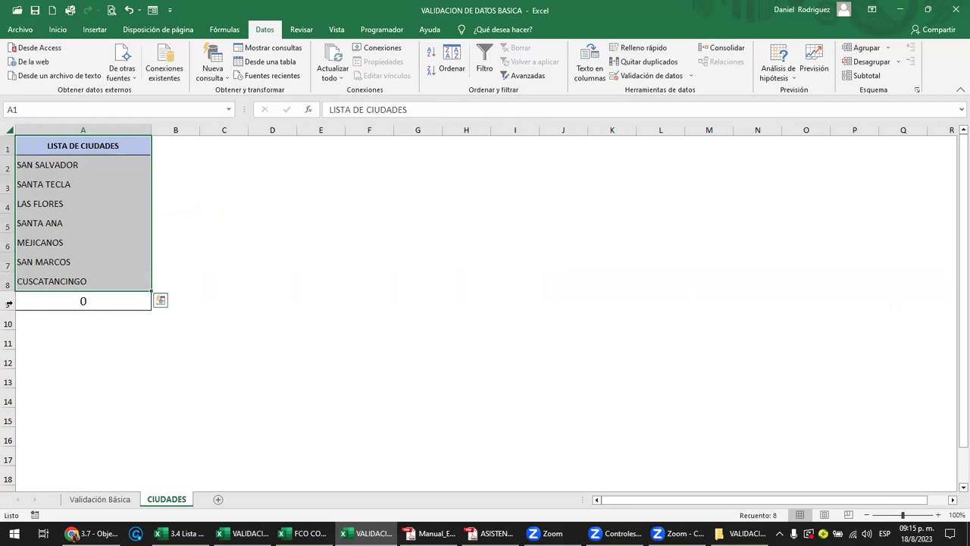
# Remove the stray 0 in row 9 and return to Validación Básica
pyautogui.click(9, 303)
pyautogui.rightClick(12, 303)
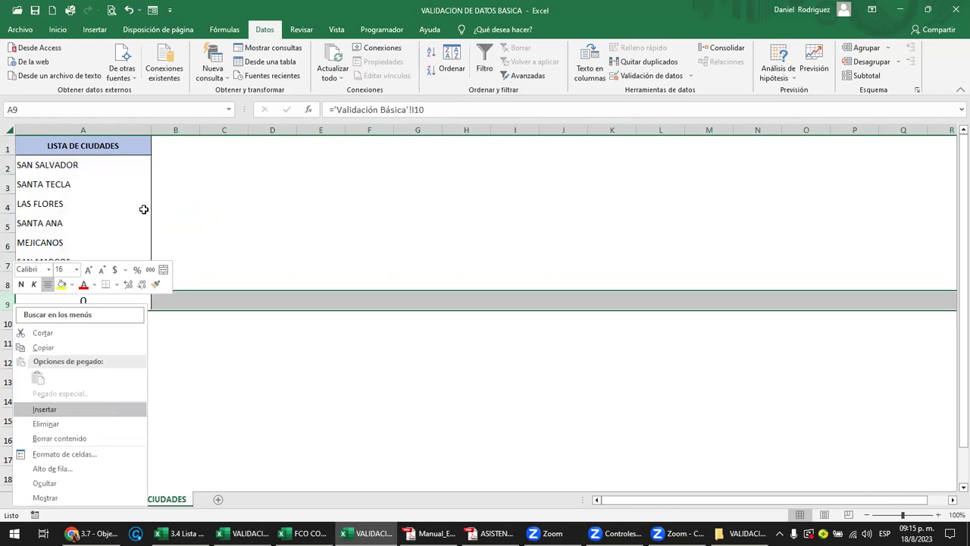
pyautogui.press('Escape')
pyautogui.hotkey('ctrl', 'Home')
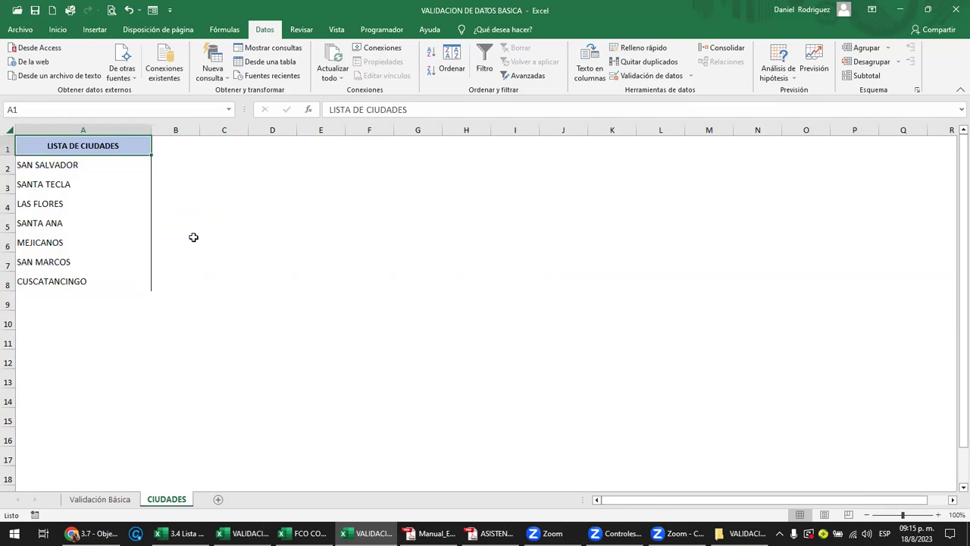
pyautogui.click(124, 501)
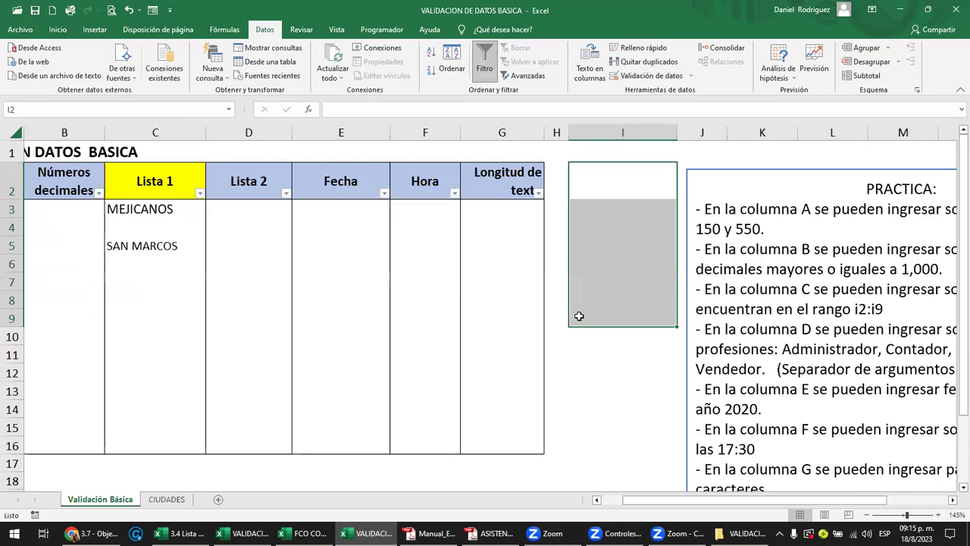
# Clear MEJICANOS and SAN MARCOS from C3:C5, then select Lista 1 down to C15
pyautogui.click(629, 257)
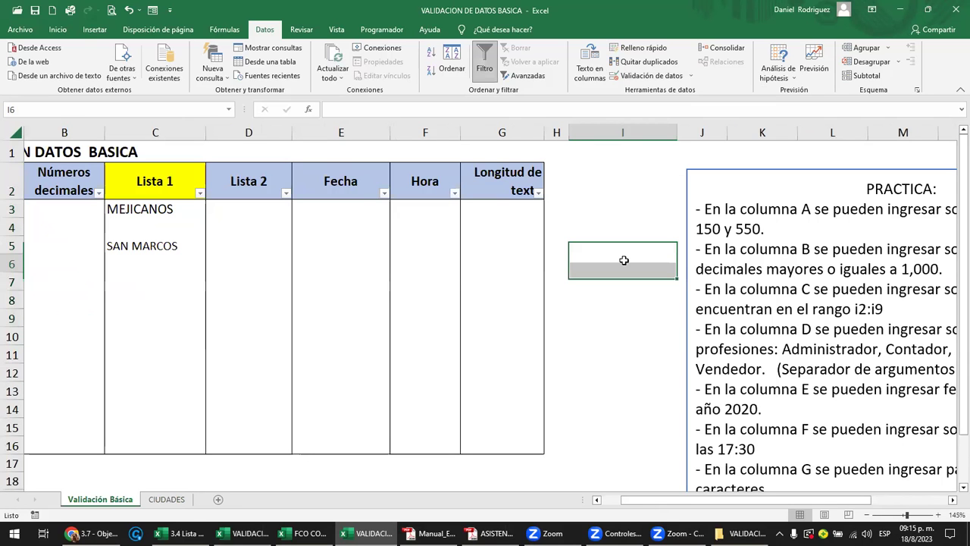
pyautogui.click(170, 502)
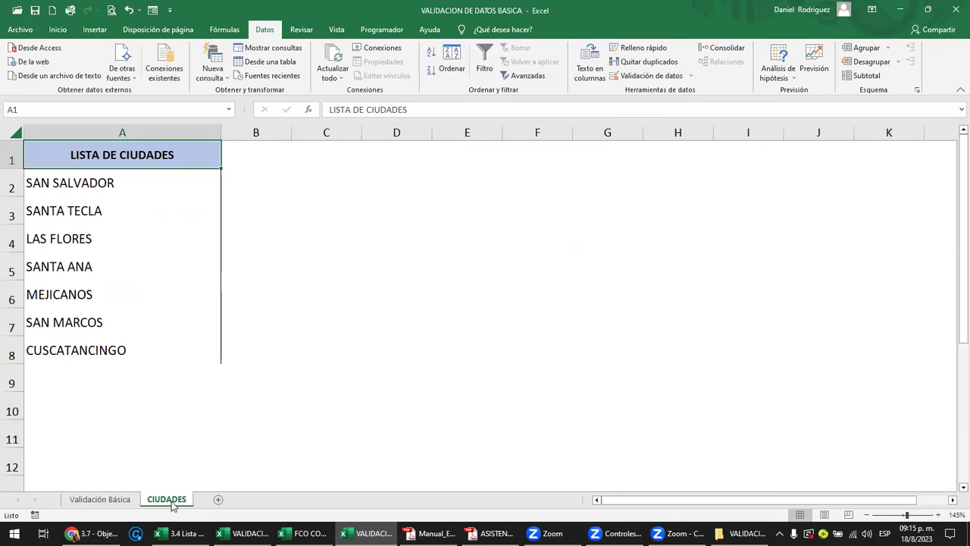
pyautogui.click(120, 502)
pyautogui.moveTo(163, 208); pyautogui.dragTo(181, 246)
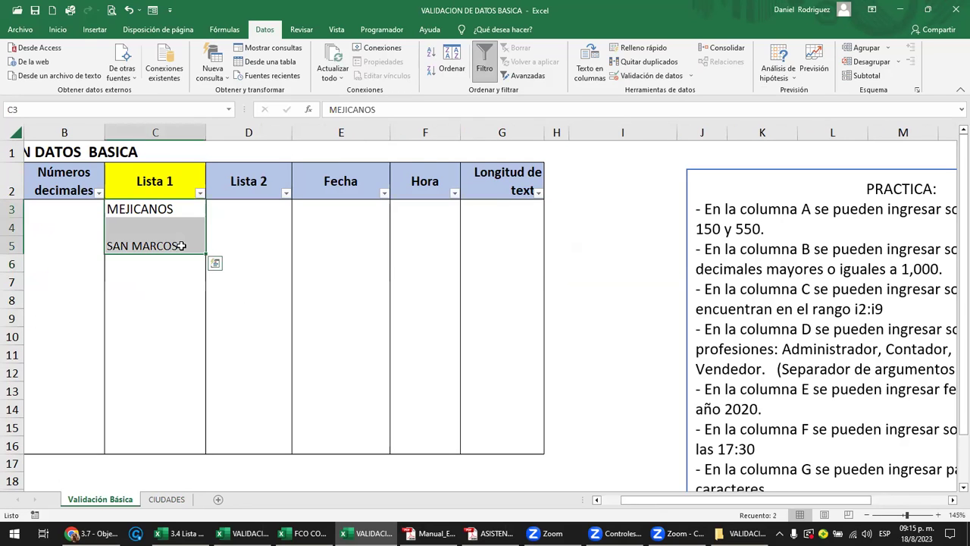
pyautogui.press('Delete')
pyautogui.moveTo(153, 402); pyautogui.dragTo(155, 445)
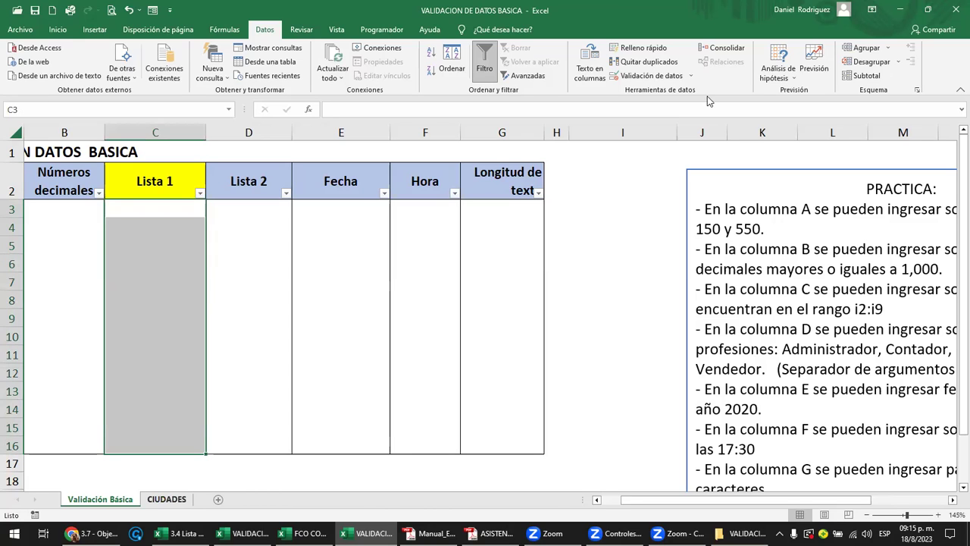
# Restrict the Lista 1 cells to a dropdown list sourced from CIUDADES!$A$2:$A$8
pyautogui.click(685, 75)
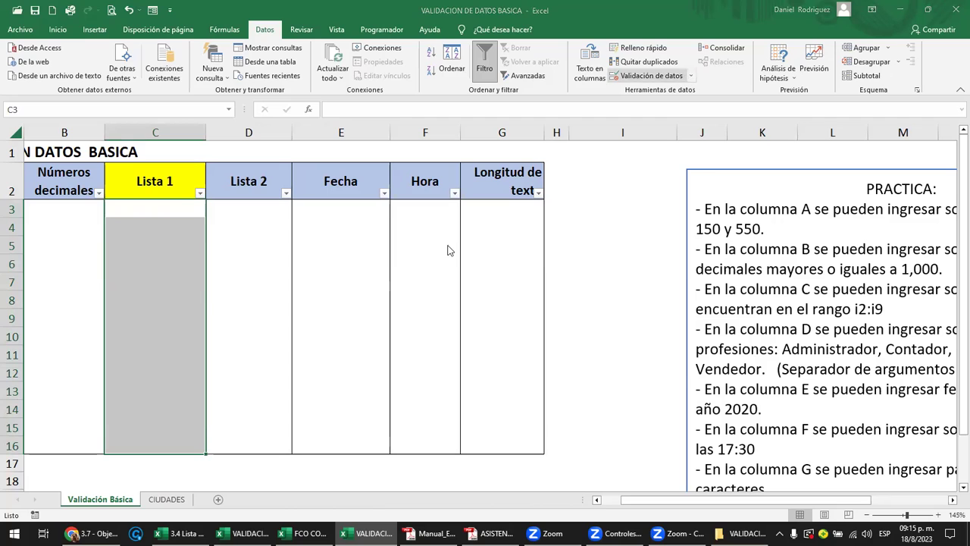
pyautogui.click(400, 303)
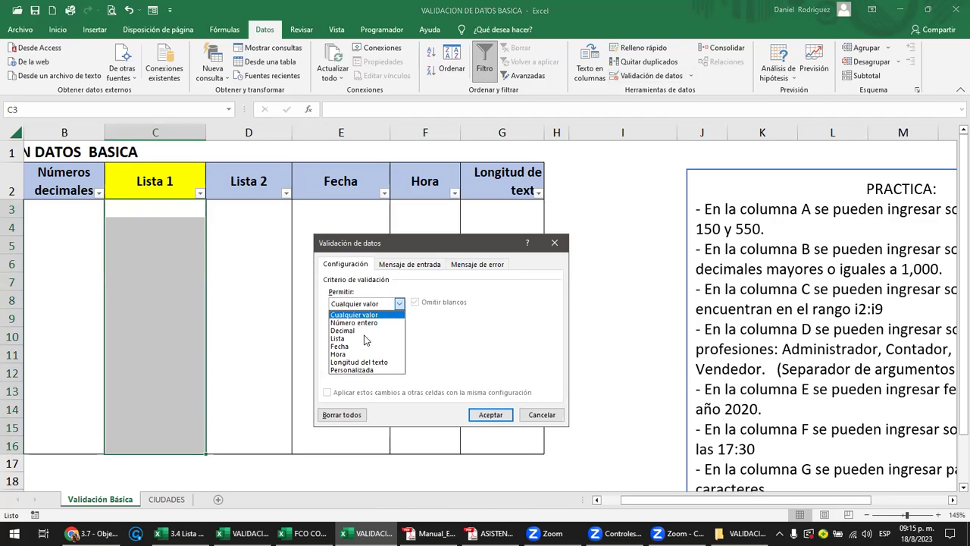
pyautogui.click(364, 339)
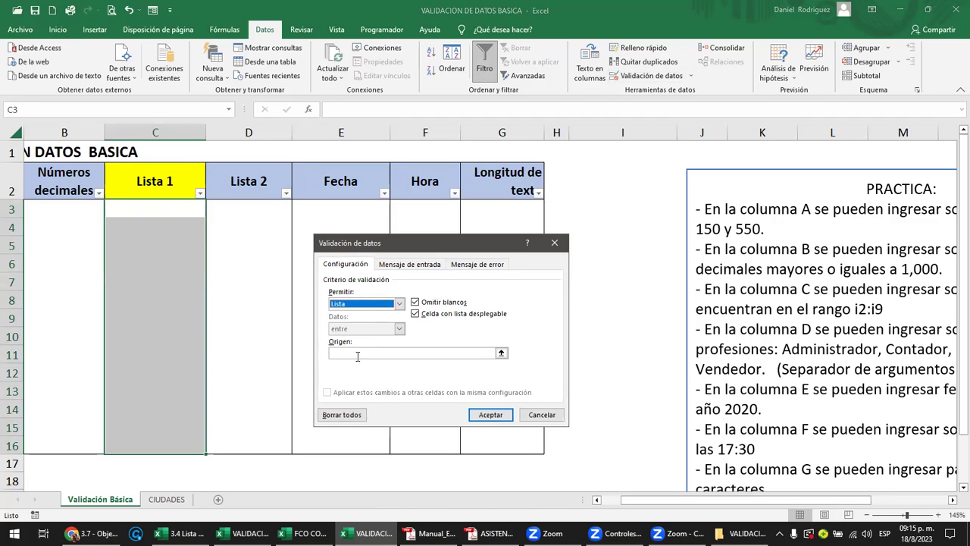
pyautogui.click(351, 354)
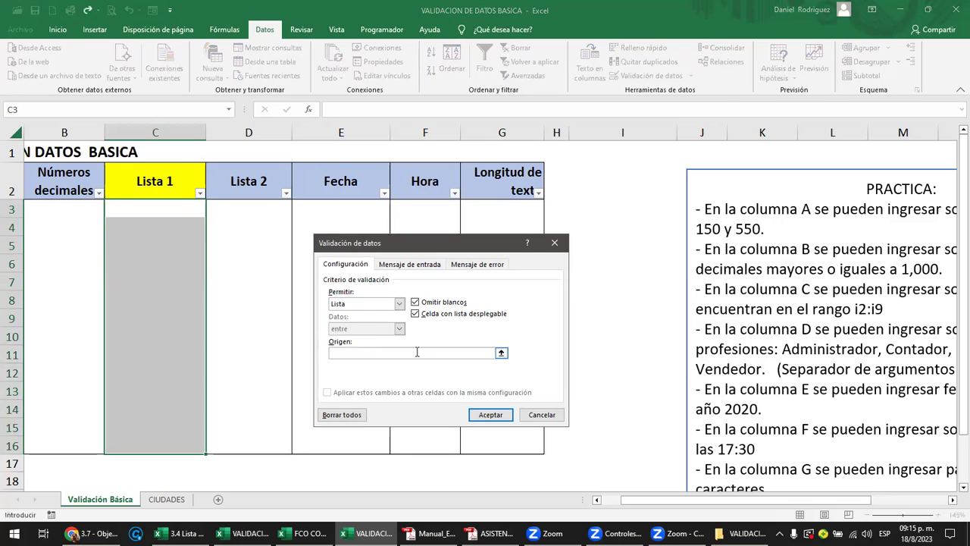
pyautogui.click(167, 499)
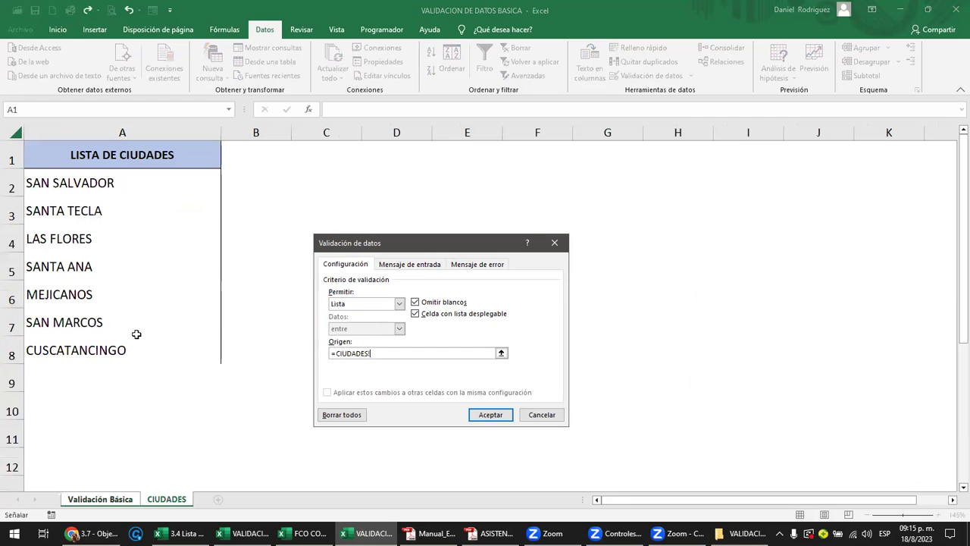
pyautogui.moveTo(137, 340); pyautogui.dragTo(132, 199)
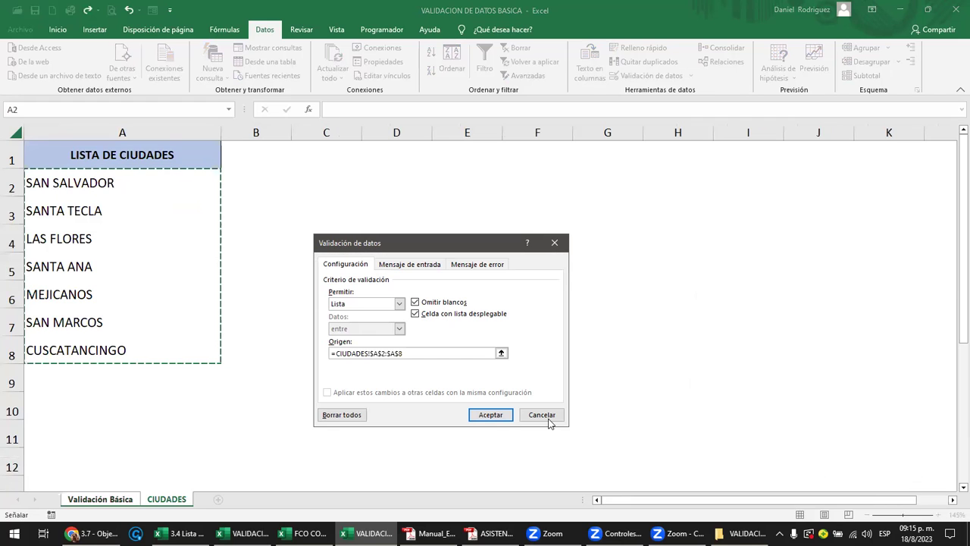
pyautogui.click(491, 415)
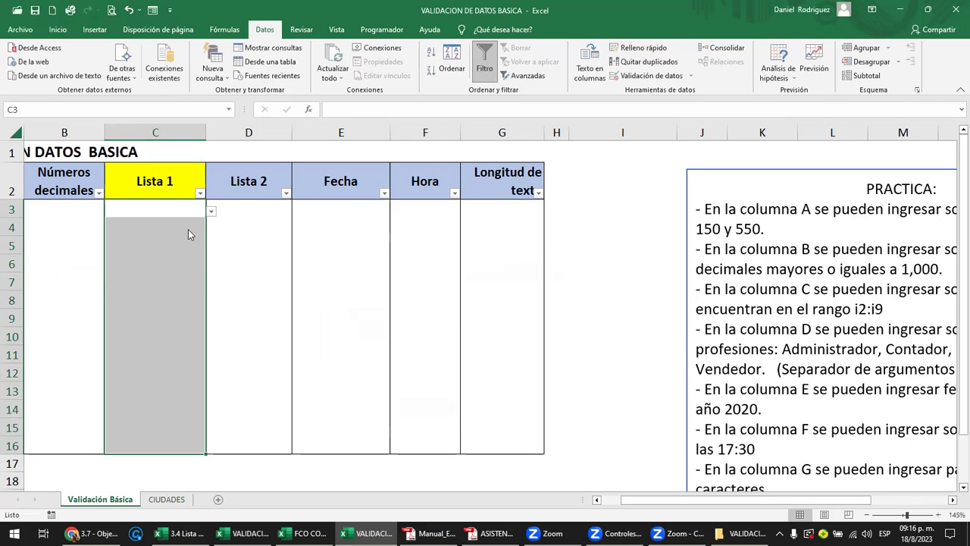
# Pick SAN SALVADOR for C3 and add XXX in CIUDADES cell A9
pyautogui.hotkey('alt', 'Down')
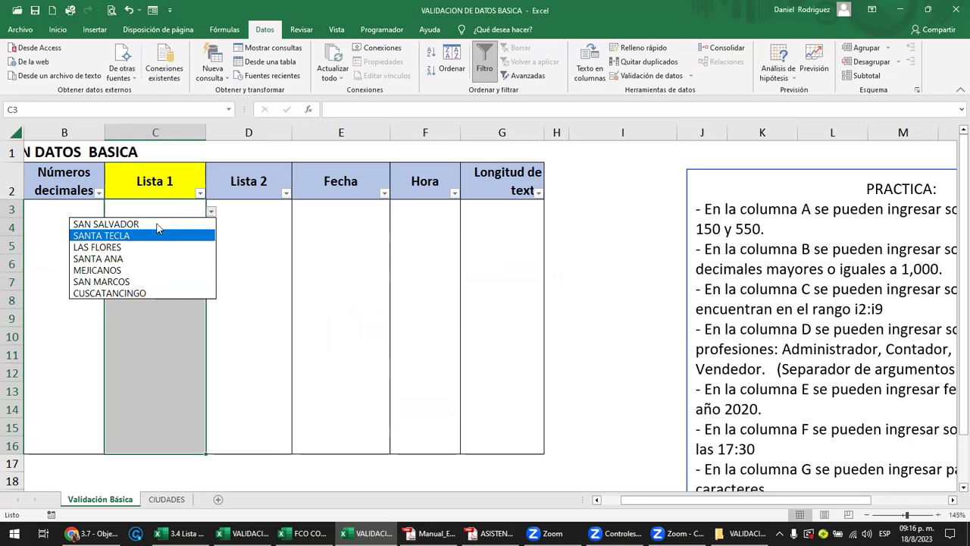
pyautogui.click(156, 223)
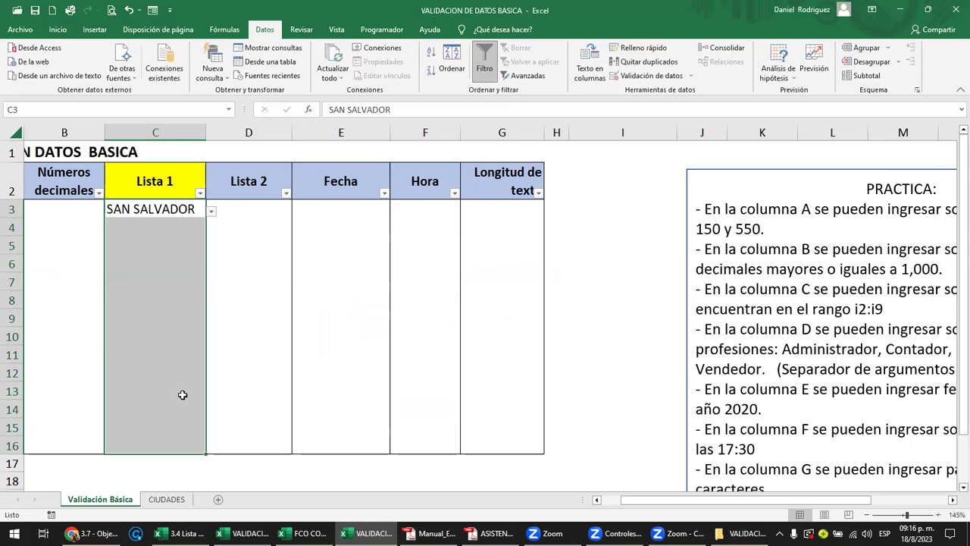
pyautogui.hotkey('ctrl', 'pagedown')
pyautogui.moveTo(114, 185)
pyautogui.mouseDown()
pyautogui.moveTo(134, 327)
pyautogui.moveTo(83, 325)
pyautogui.mouseUp()
pyautogui.click(72, 320)
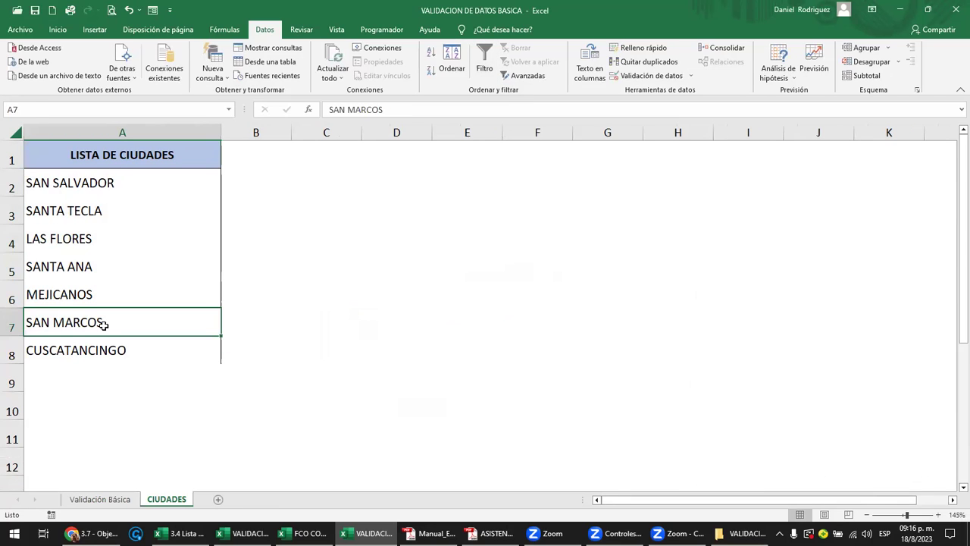
pyautogui.click(109, 382)
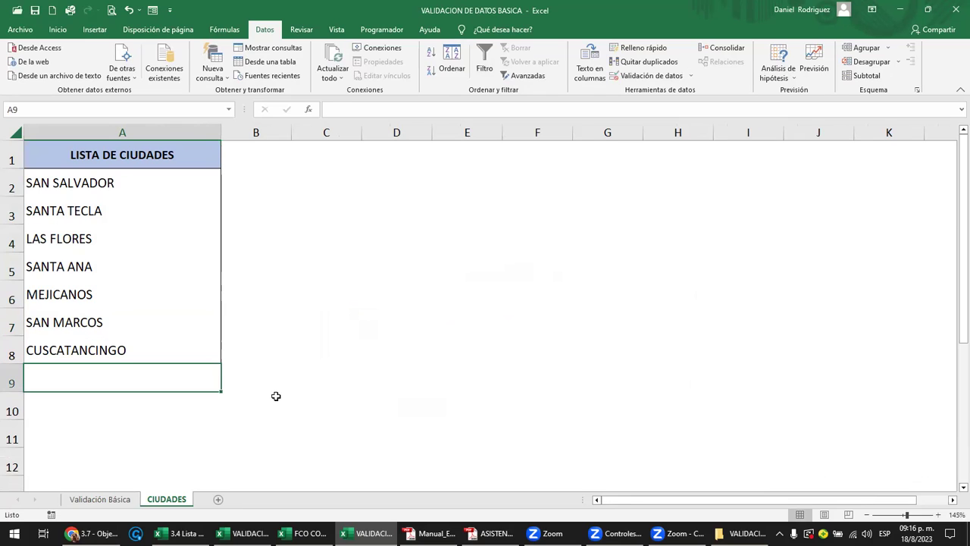
pyautogui.write('XXX')
pyautogui.press('Return')
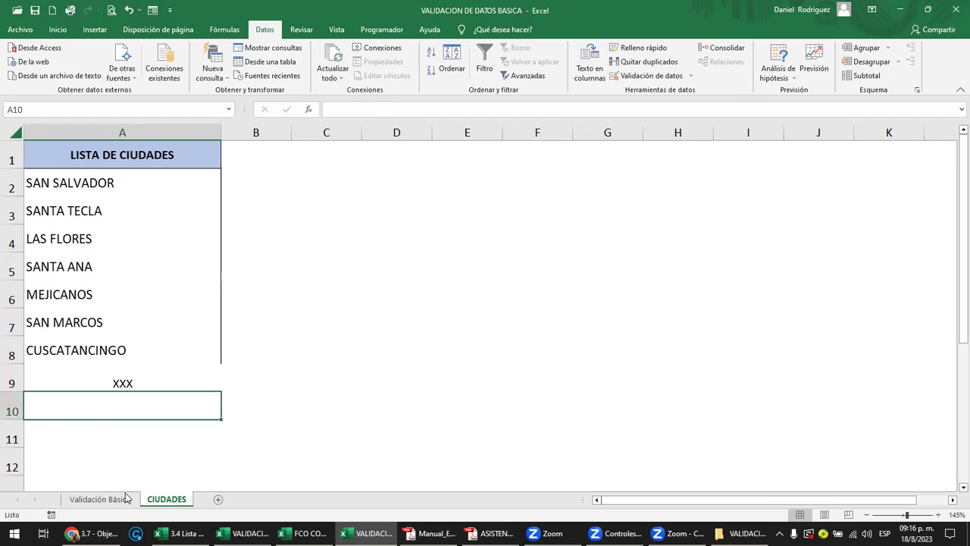
# Reselect Lista 1 cells C3:C16 on Validación Básica for data validation
pyautogui.click(128, 497)
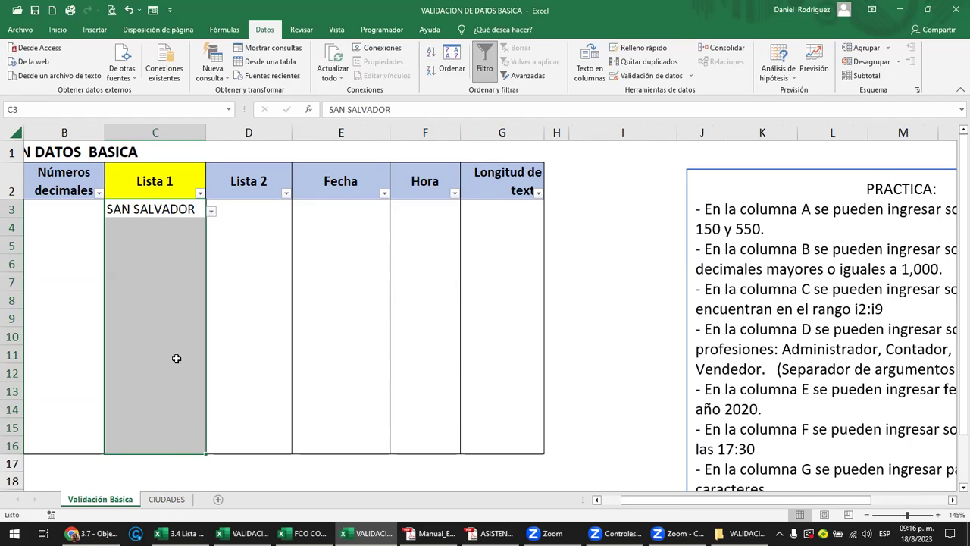
pyautogui.keyDown('shift'); pyautogui.click(182, 435); pyautogui.keyUp('shift')
pyautogui.hotkey('shift', 'Down')
pyautogui.hotkey('shift', 'Down')
pyautogui.click(690, 76)
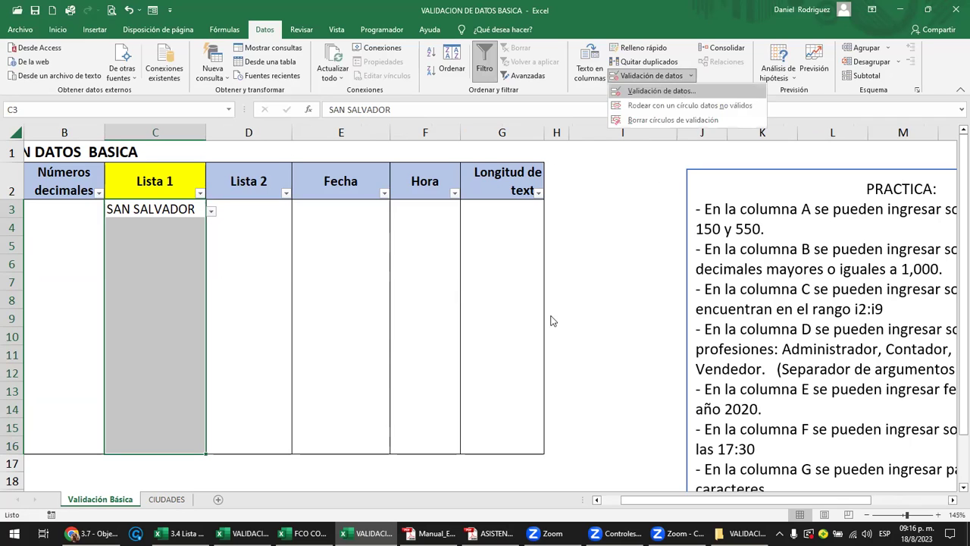
# Extend the Lista 1 validation source to =CIUDADES!$A$2:$A$9 so XXX is included
pyautogui.press('v')
pyautogui.click(408, 354)
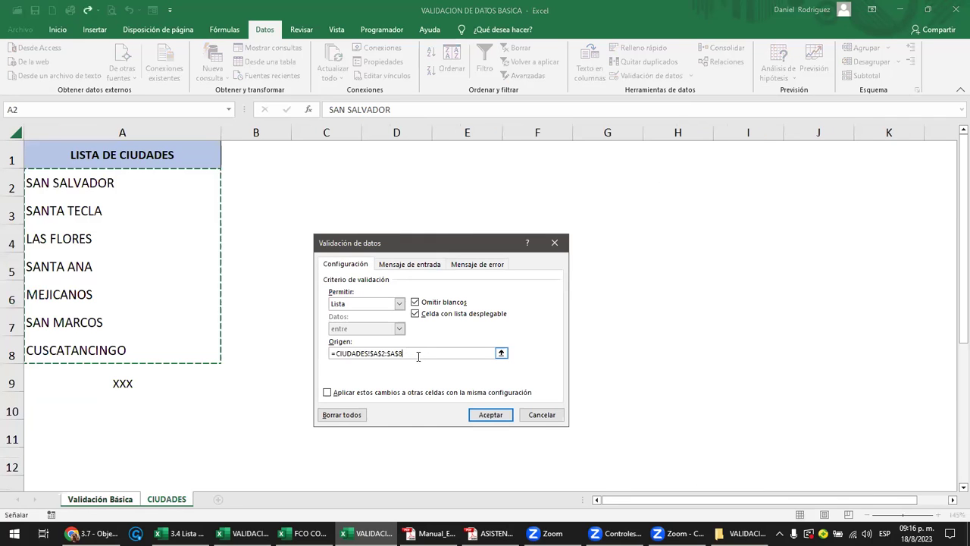
pyautogui.press('BackSpace')
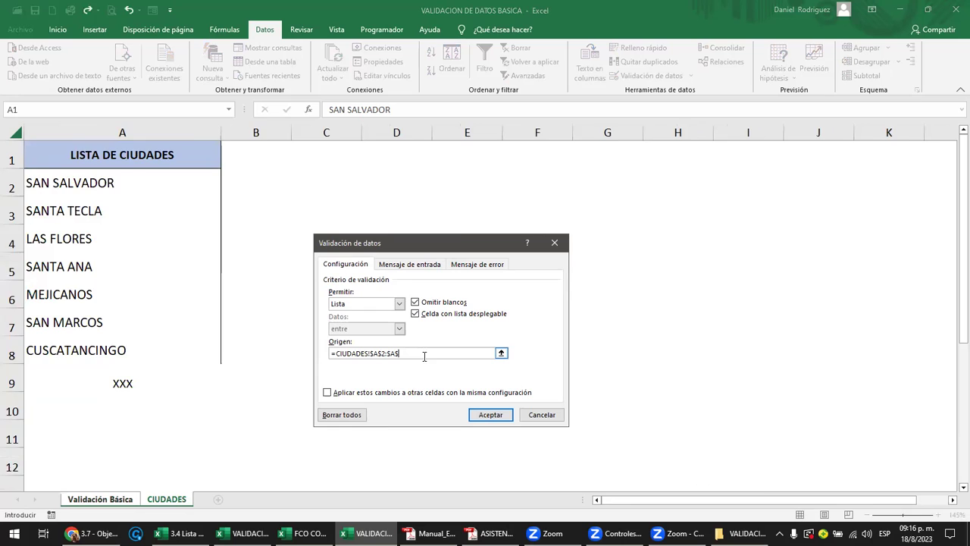
pyautogui.write('9')
pyautogui.press('Return')
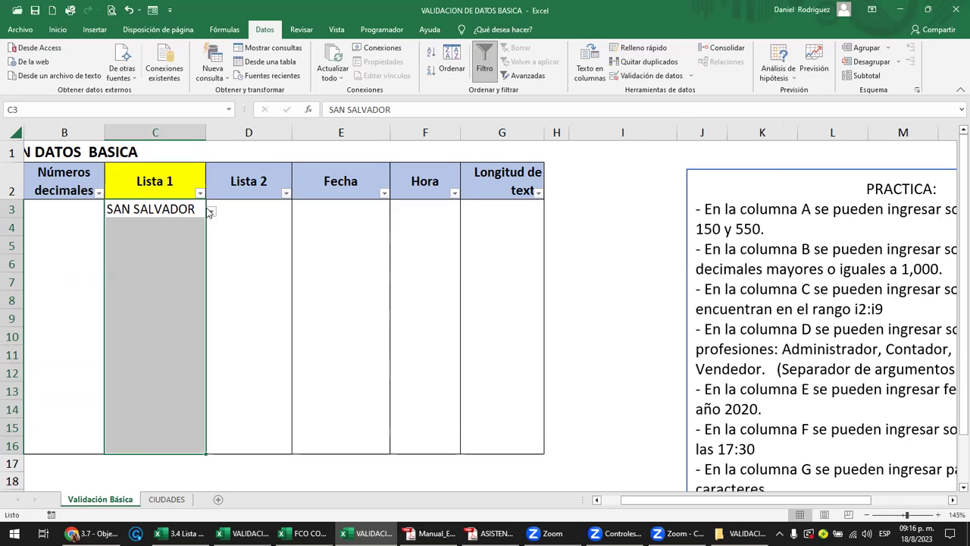
# Pick XXX from the city dropdown in cell C3
pyautogui.hotkey('alt', 'Down')
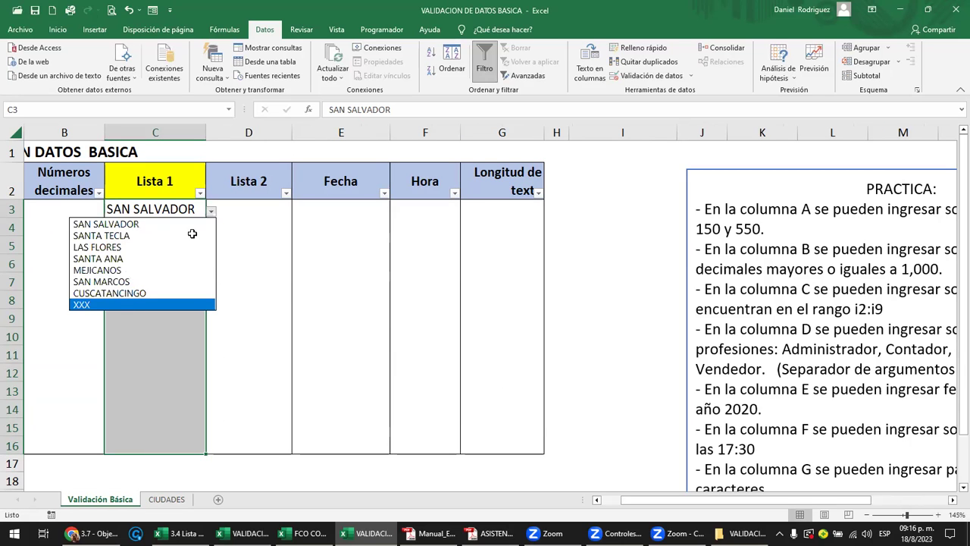
pyautogui.click(129, 303)
pyautogui.click(237, 220)
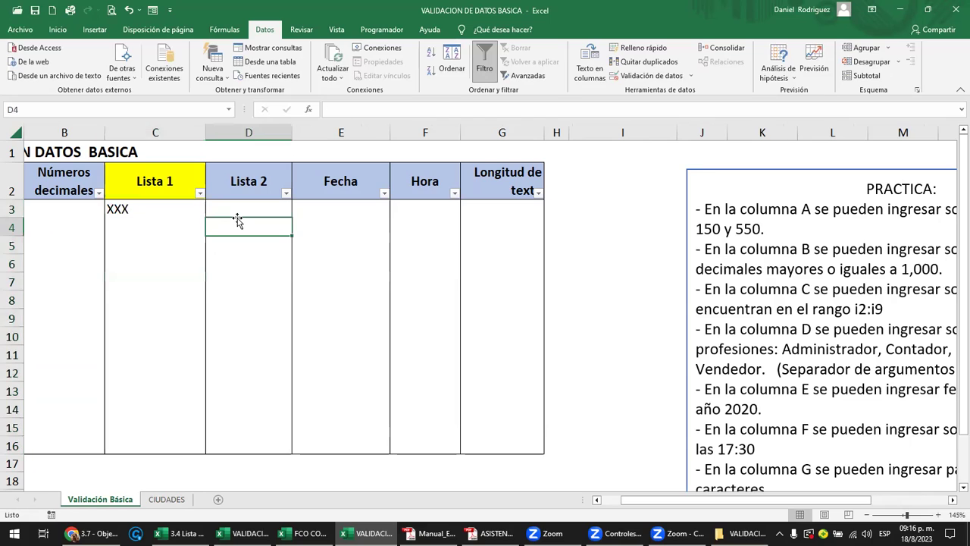
pyautogui.click(600, 185)
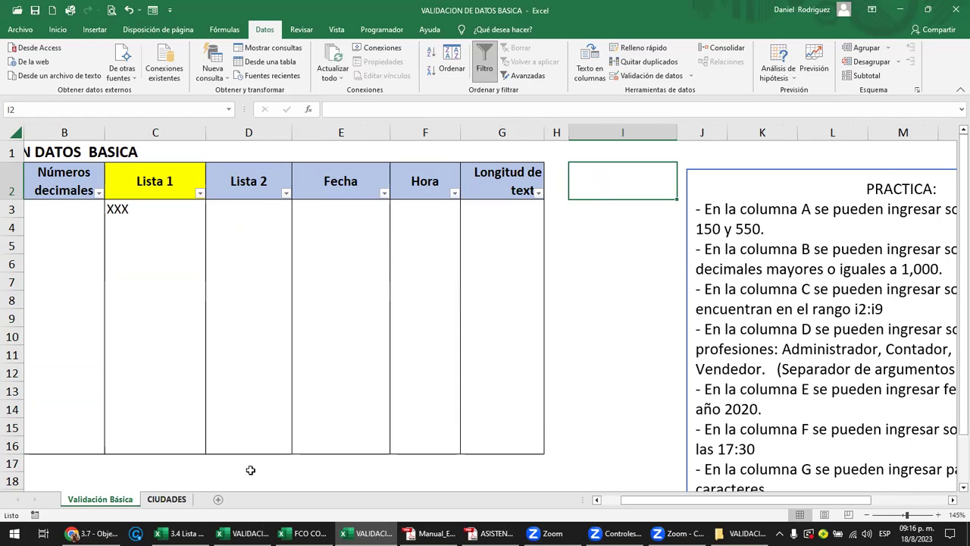
# In the VALIDACION DE DATOS PERSONALIZADA workbook, clear all validation rules from A2:G13
pyautogui.moveTo(250, 533)
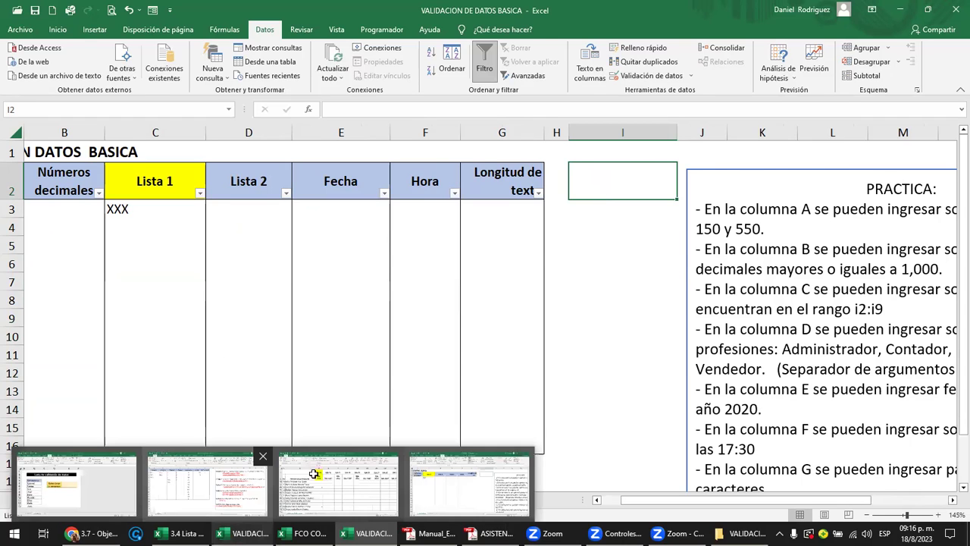
pyautogui.click(314, 474)
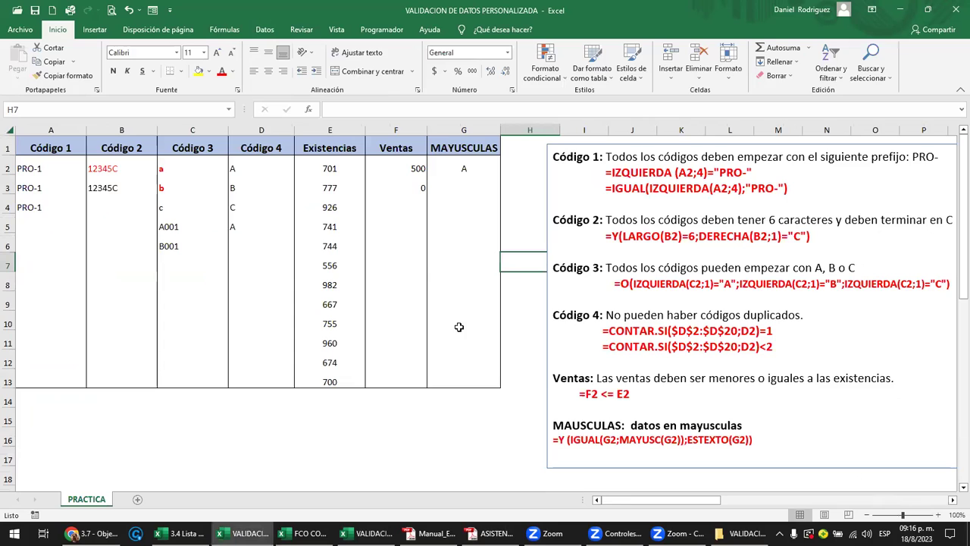
pyautogui.click(41, 169)
pyautogui.hotkey('shift', 'Right')
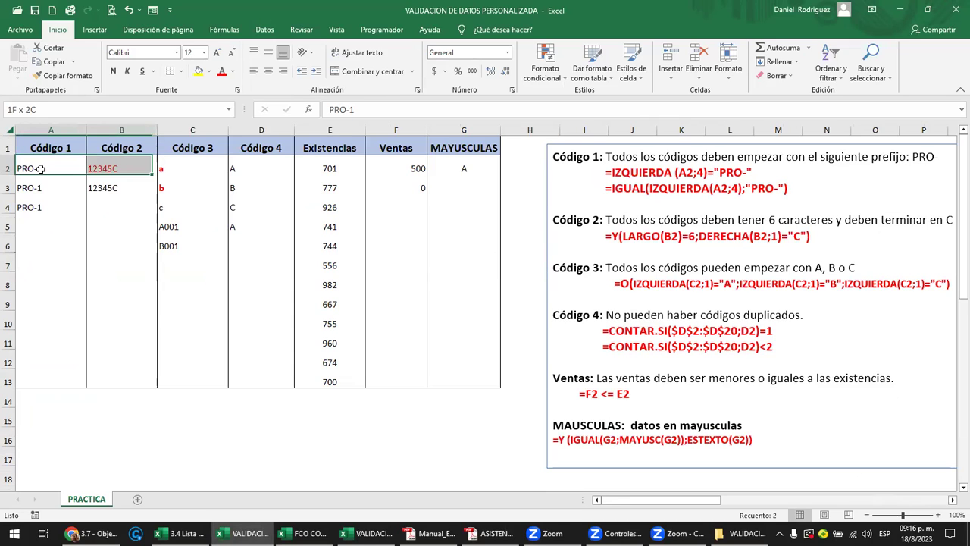
pyautogui.hotkey('shift', 'Right')
pyautogui.hotkey('shift', 'Right')
pyautogui.hotkey('shift', 'Right')
pyautogui.hotkey('shift', 'Right')
pyautogui.hotkey('shift', 'Down')
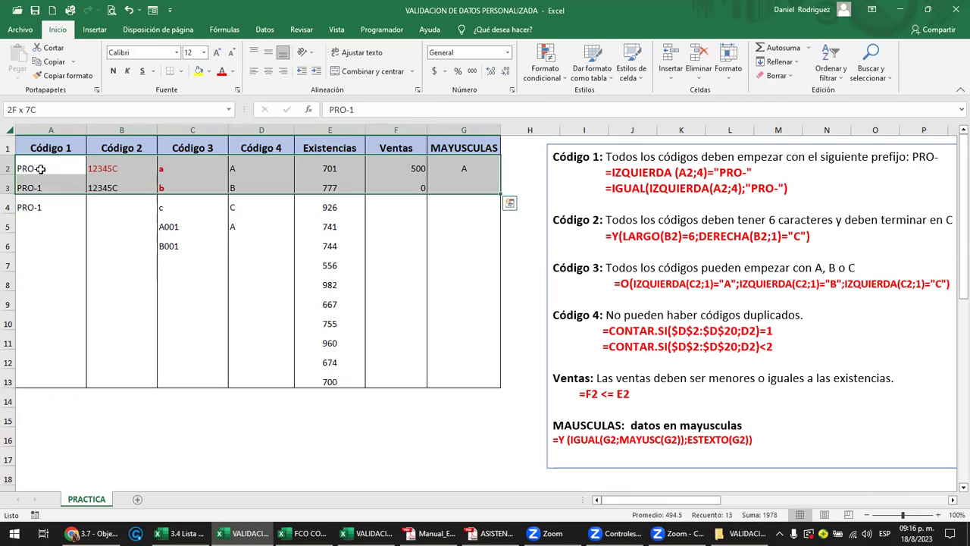
pyautogui.hotkey('shift', 'Down')
pyautogui.hotkey('shift', 'Down')
pyautogui.hotkey('shift', 'Down')
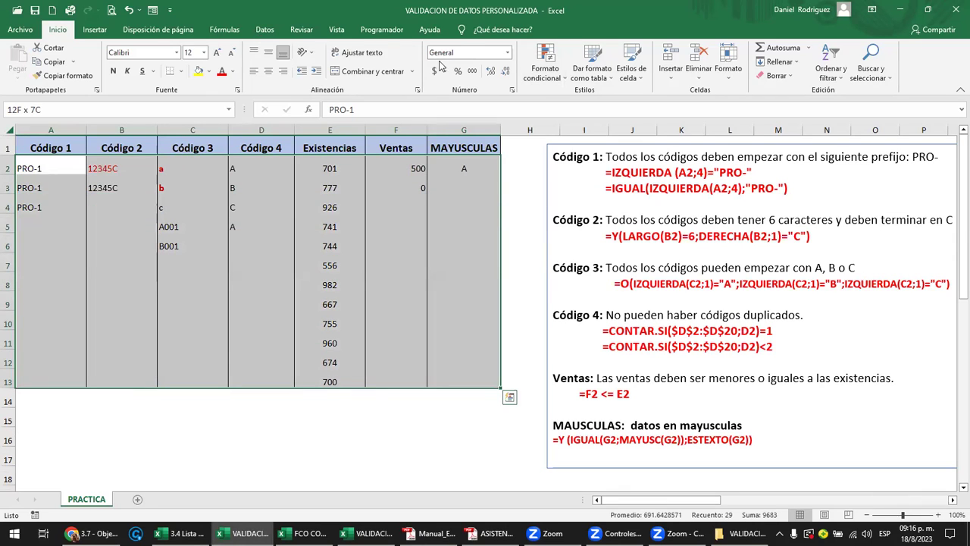
pyautogui.scroll(-4, 440, 67)
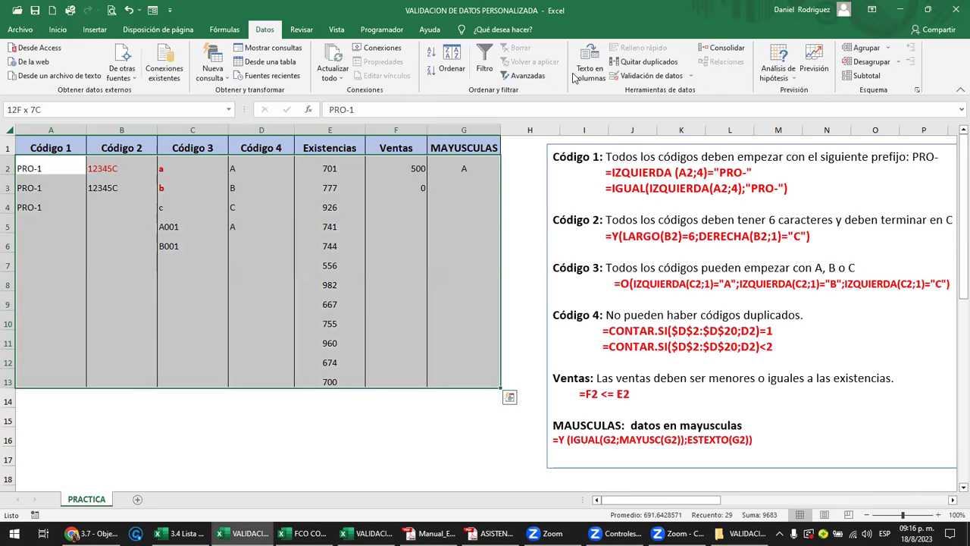
pyautogui.click(690, 76)
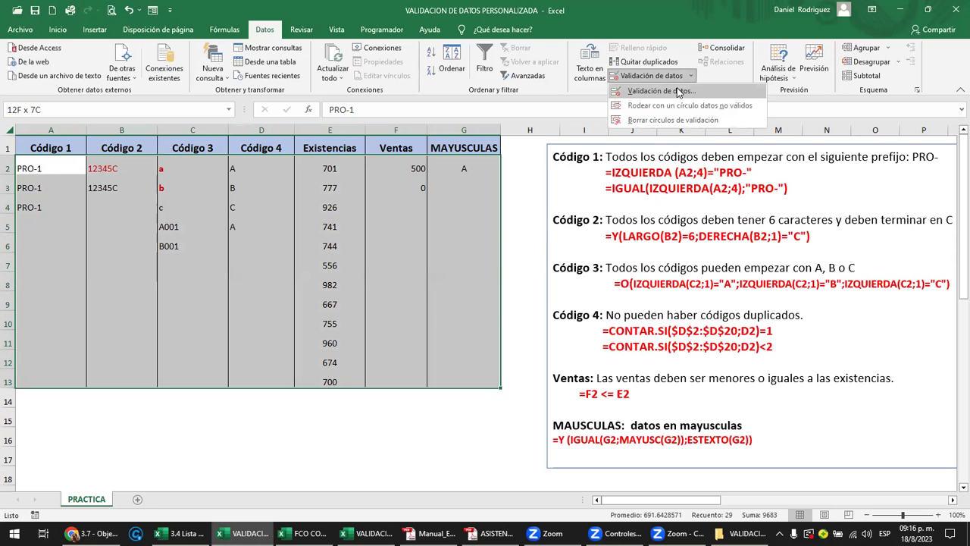
pyautogui.click(679, 92)
pyautogui.click(458, 305)
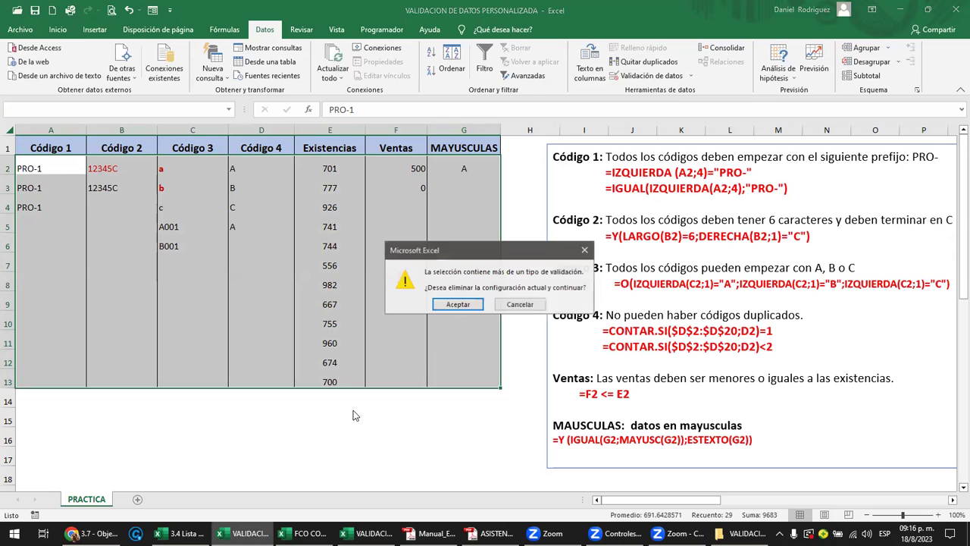
pyautogui.click(490, 414)
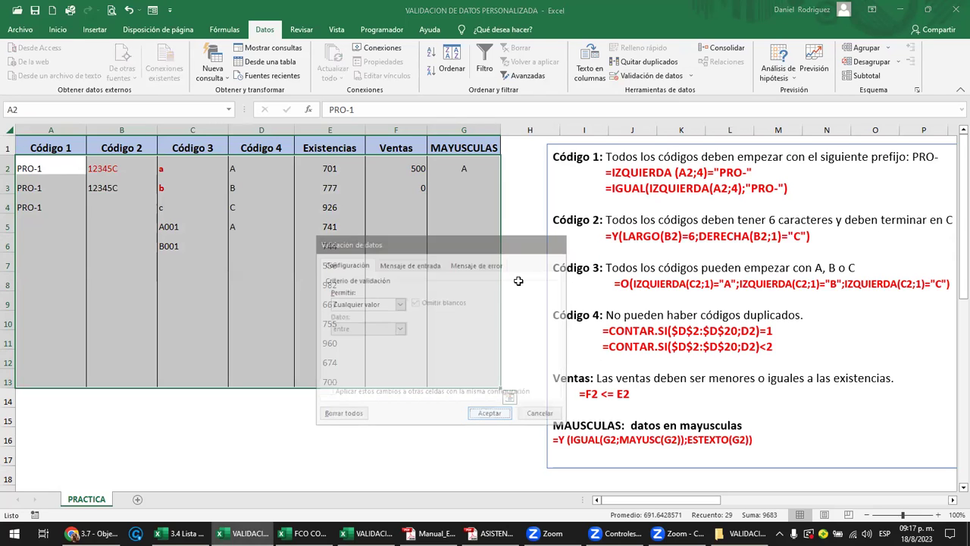
# Delete all sample data from the PRACTICA table, leaving only the headers
pyautogui.click(519, 281)
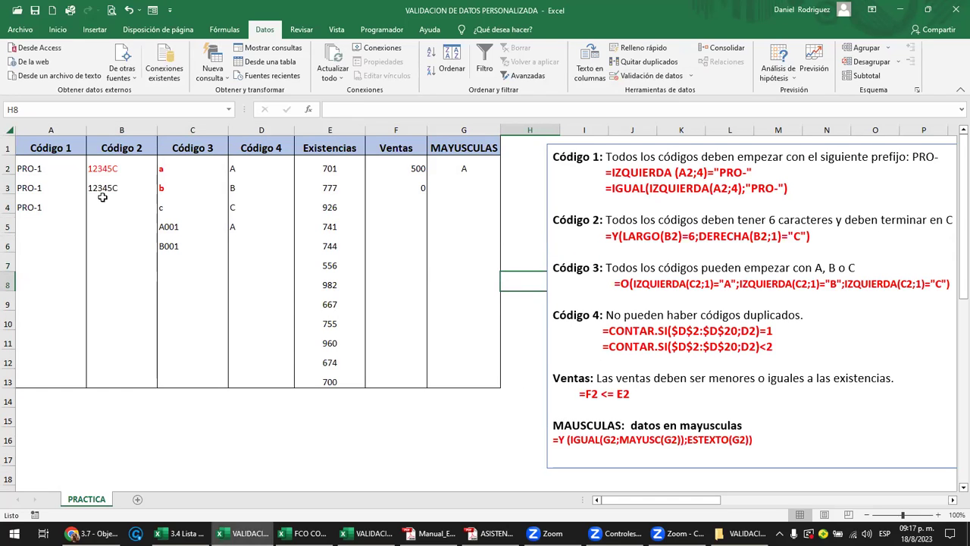
pyautogui.moveTo(51, 168); pyautogui.dragTo(454, 369)
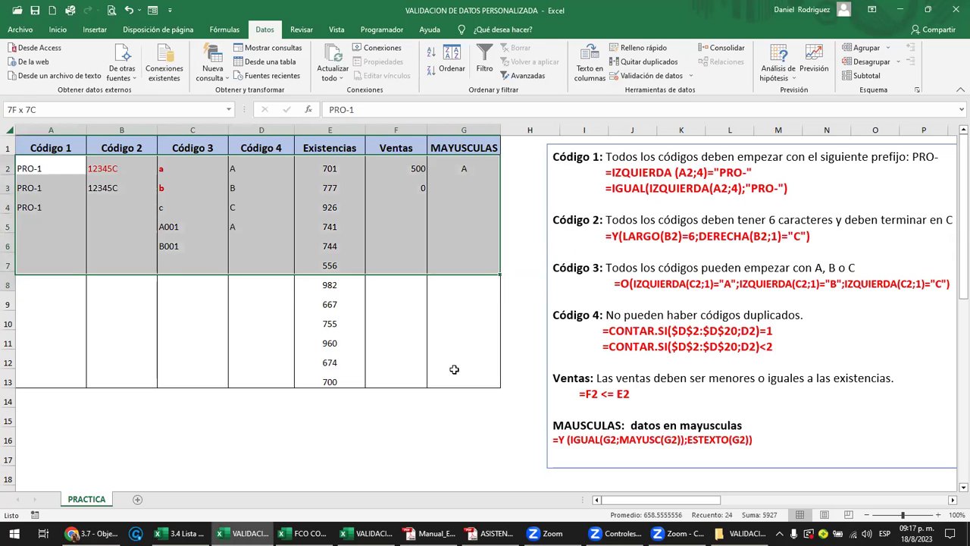
pyautogui.press('Delete')
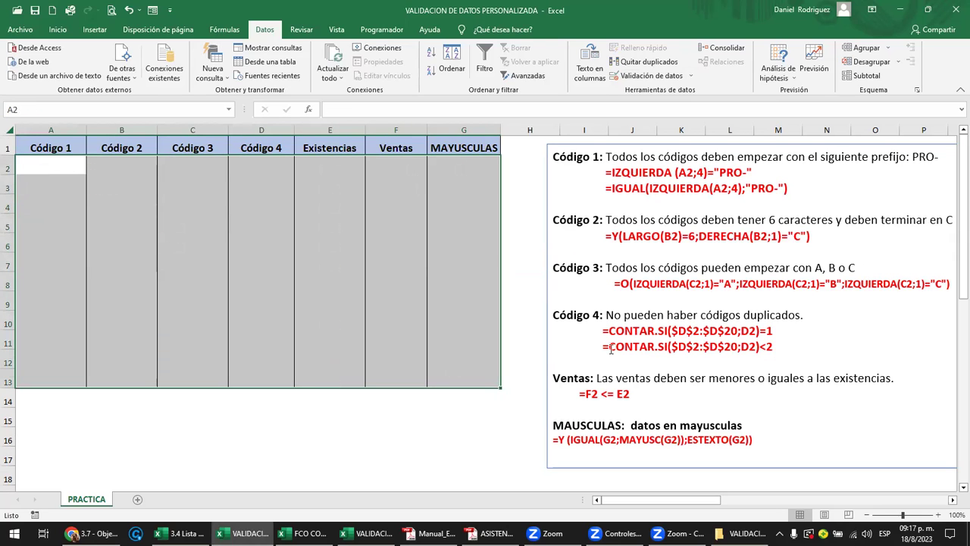
# Highlight the first Código 4 formula in the notes text box and select the Código 4 column
pyautogui.click(611, 348)
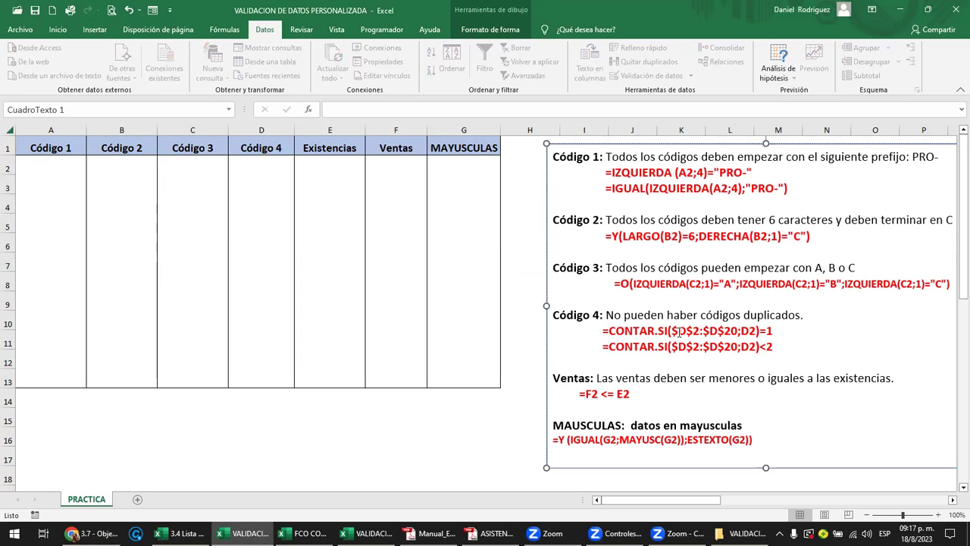
pyautogui.moveTo(609, 332); pyautogui.dragTo(781, 335)
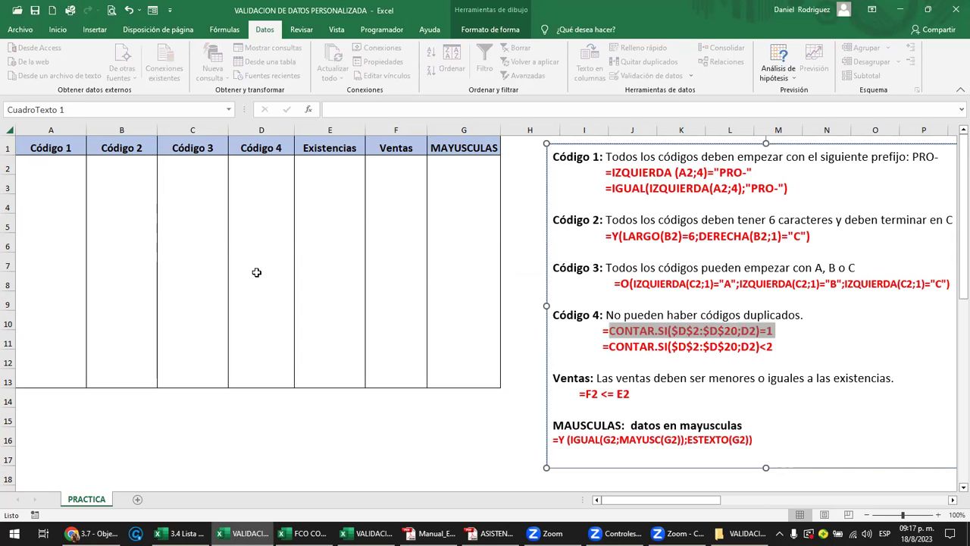
pyautogui.moveTo(261, 167); pyautogui.dragTo(259, 379)
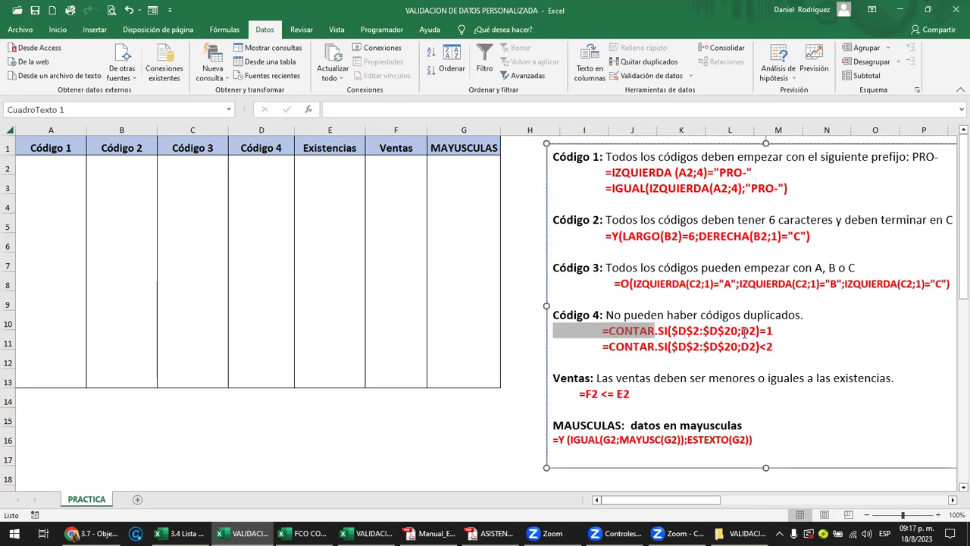
pyautogui.moveTo(553, 331); pyautogui.dragTo(767, 331)
pyautogui.click(257, 170)
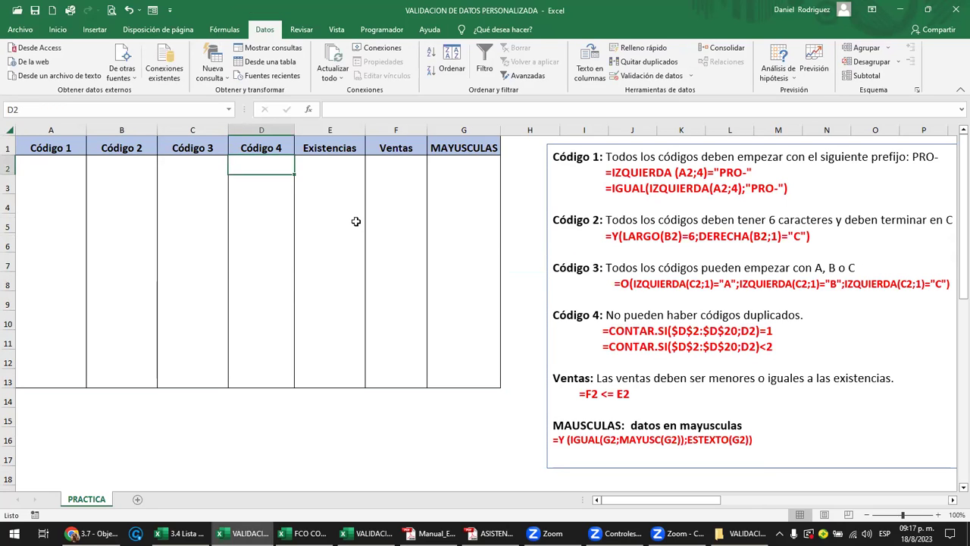
pyautogui.write('A')
pyautogui.press('Return')
pyautogui.write('A')
pyautogui.press('Return')
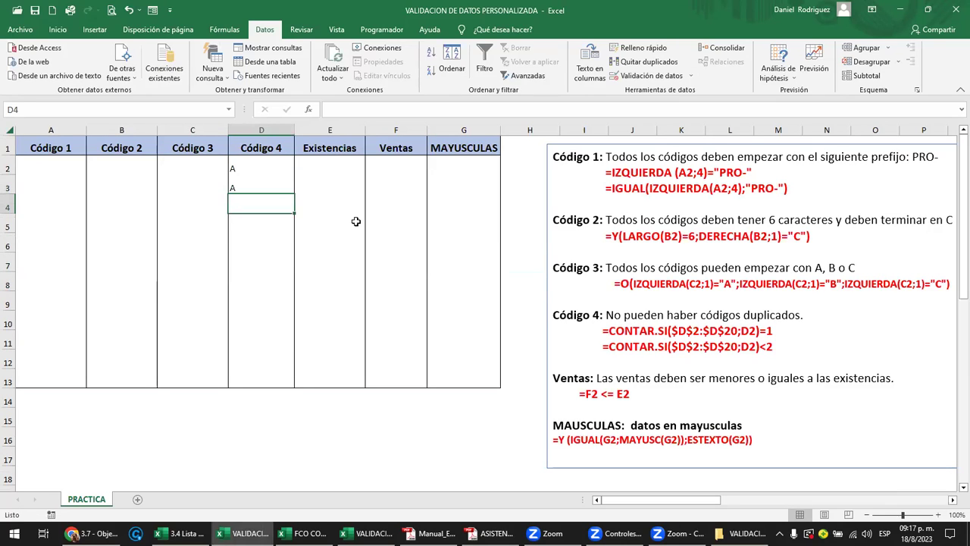
pyautogui.write('A')
pyautogui.press('Return')
pyautogui.hotkey('ctrl', 'z')
pyautogui.hotkey('ctrl', 'z')
pyautogui.hotkey('ctrl', 'z')
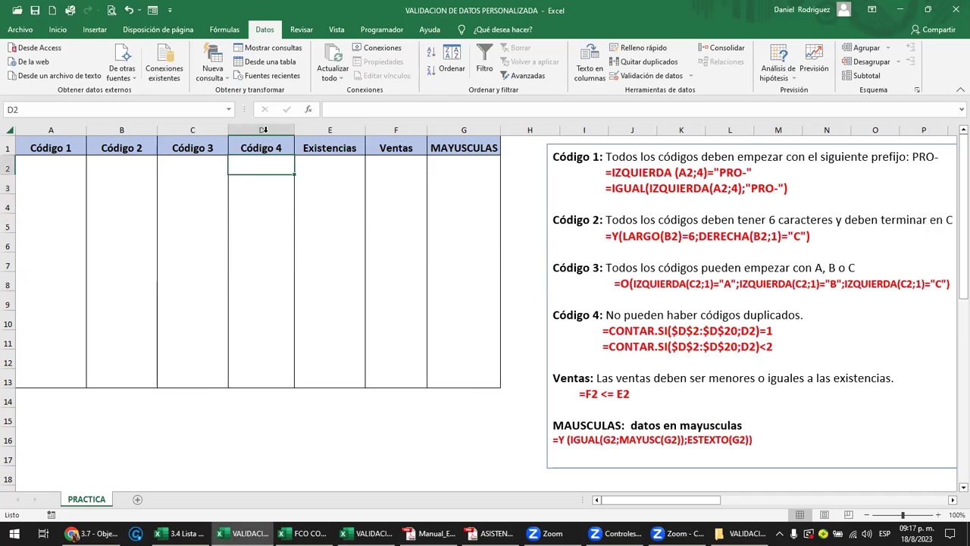
pyautogui.click(279, 127)
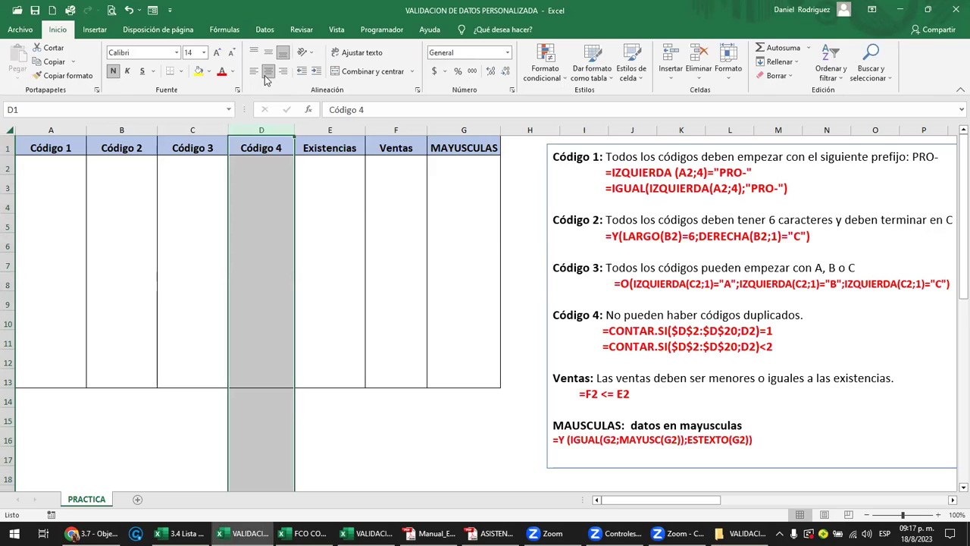
pyautogui.click(325, 167)
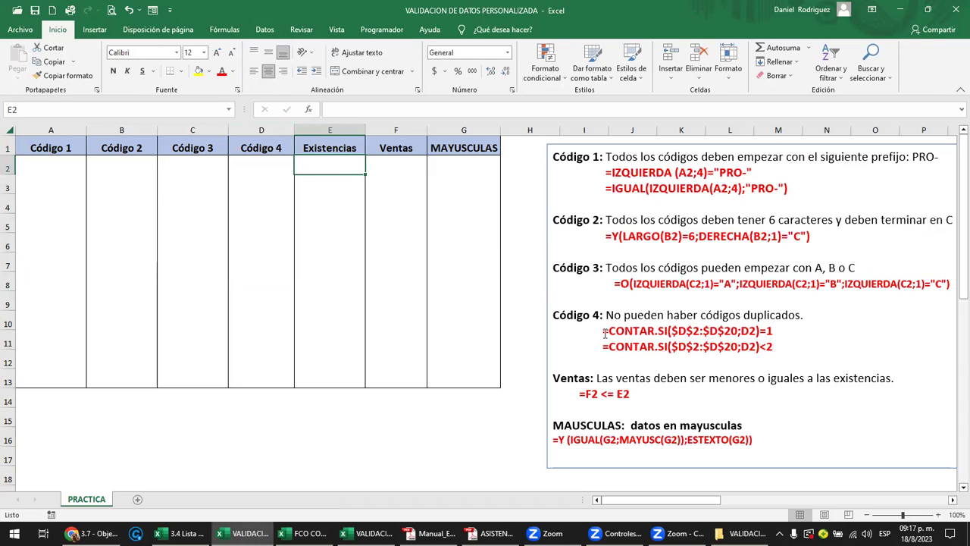
pyautogui.click(604, 332)
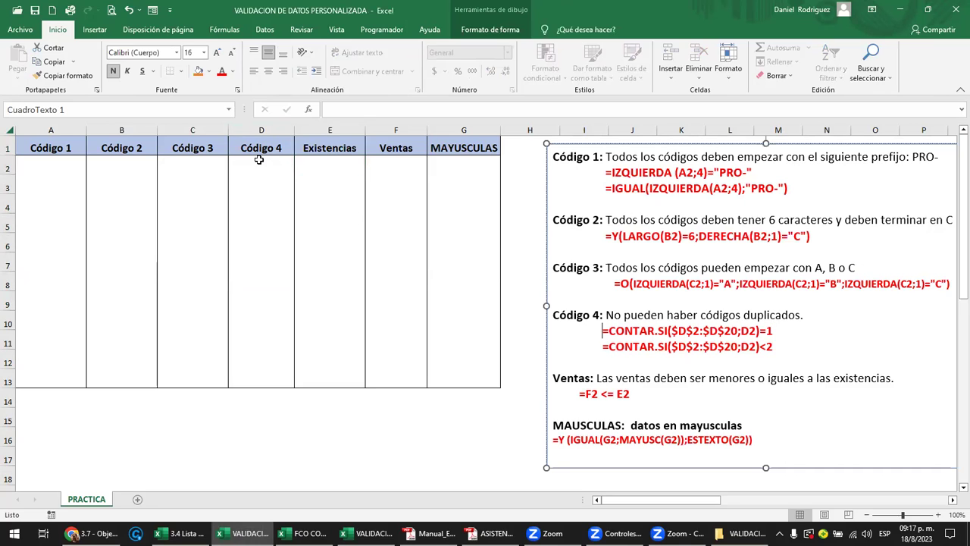
pyautogui.moveTo(258, 165); pyautogui.dragTo(251, 368)
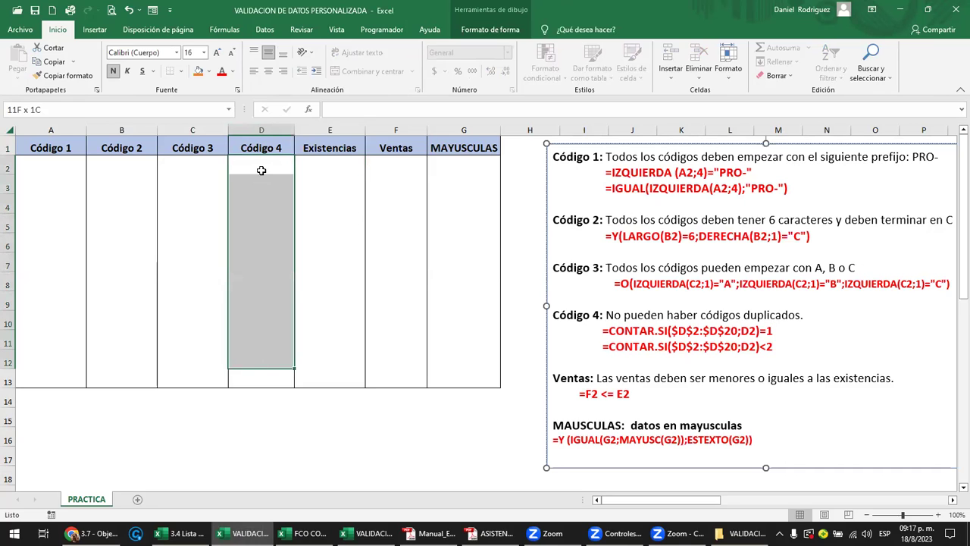
pyautogui.moveTo(264, 177); pyautogui.dragTo(262, 166)
pyautogui.press('Return')
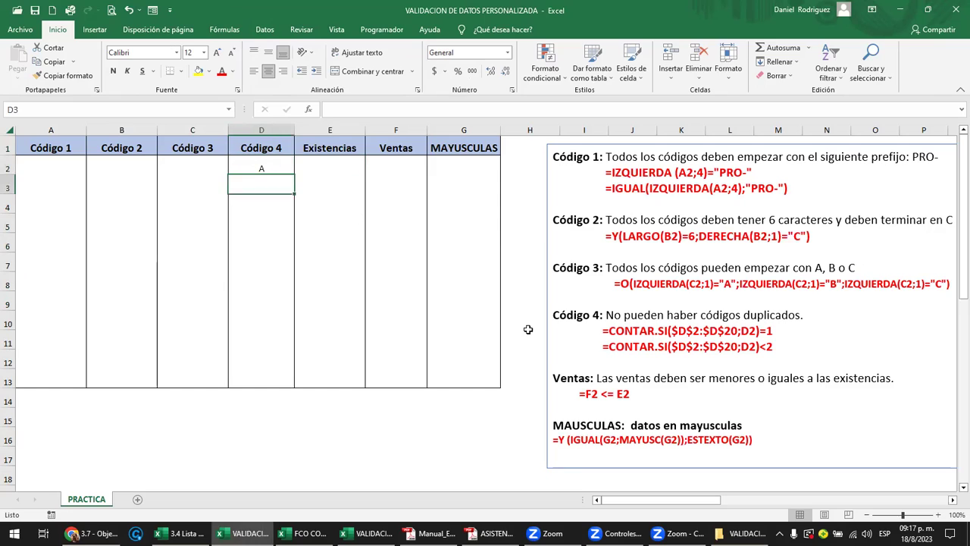
pyautogui.moveTo(265, 165); pyautogui.dragTo(260, 373)
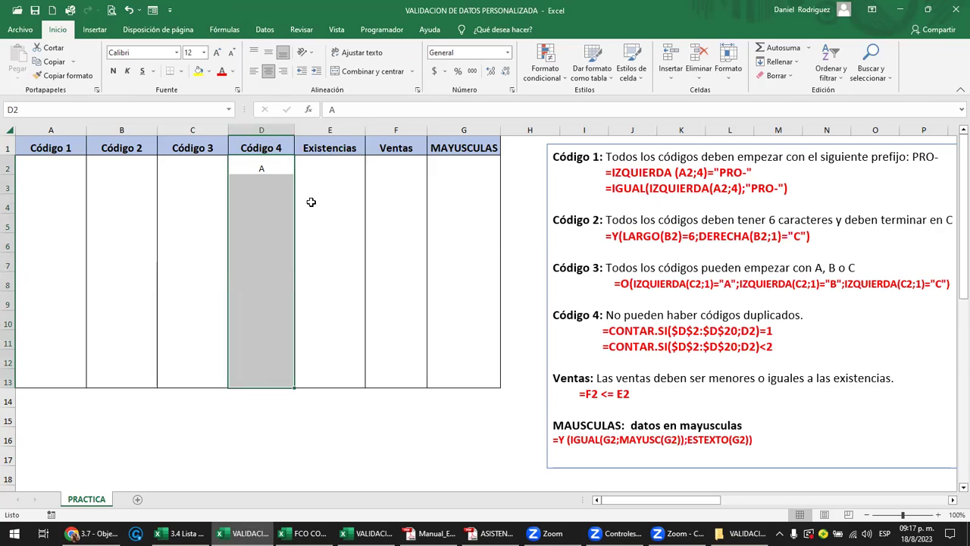
pyautogui.press('Down')
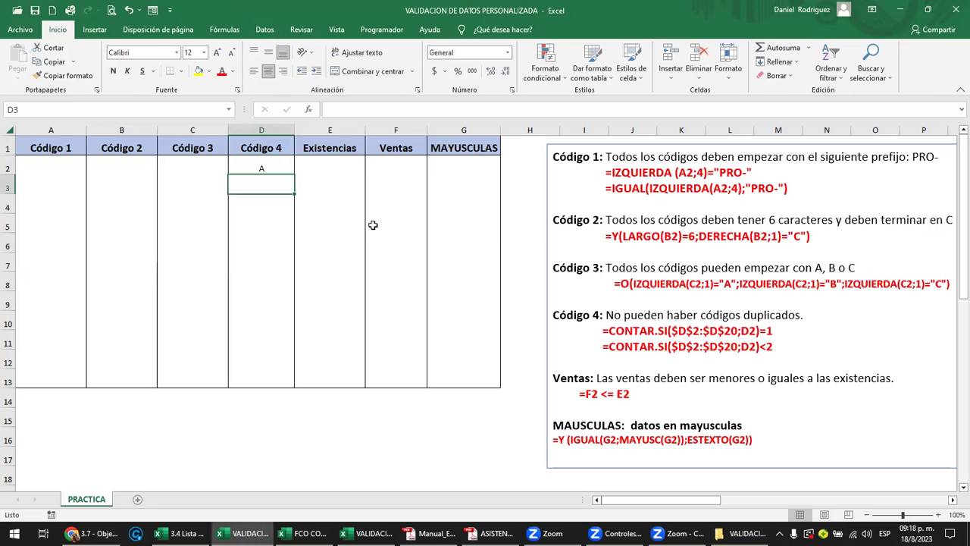
pyautogui.write('A')
pyautogui.press('Return')
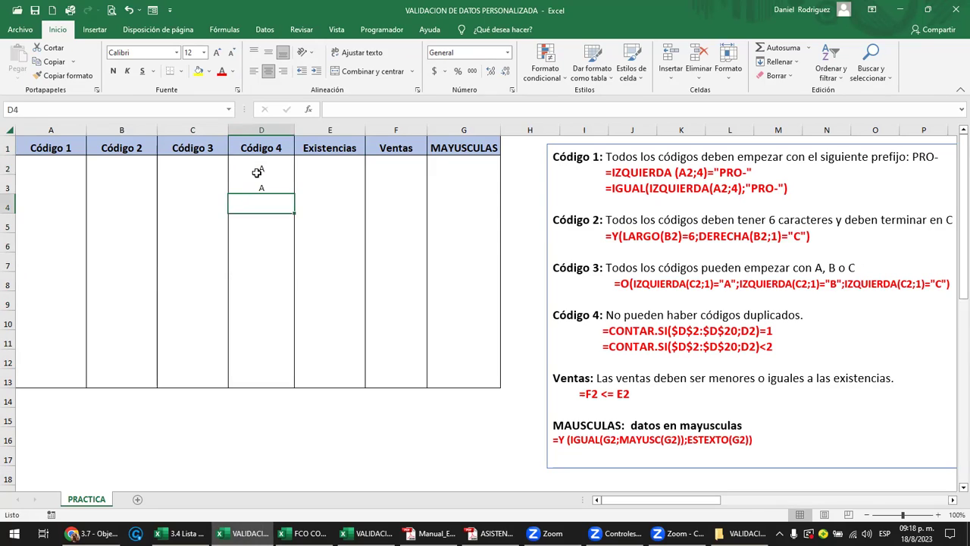
pyautogui.moveTo(258, 173); pyautogui.dragTo(262, 373)
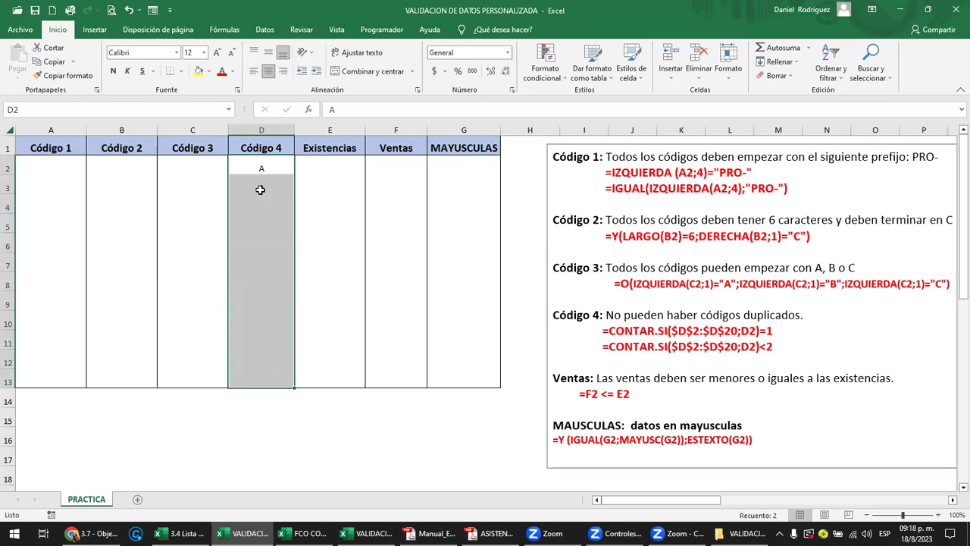
pyautogui.press('Down')
pyautogui.press('Delete')
pyautogui.press('Up')
pyautogui.press('Delete')
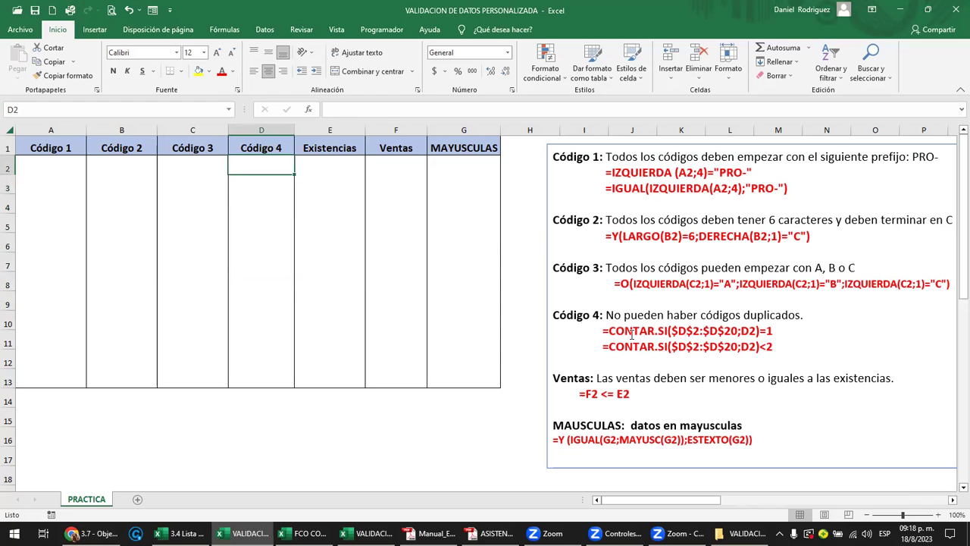
pyautogui.click(777, 332)
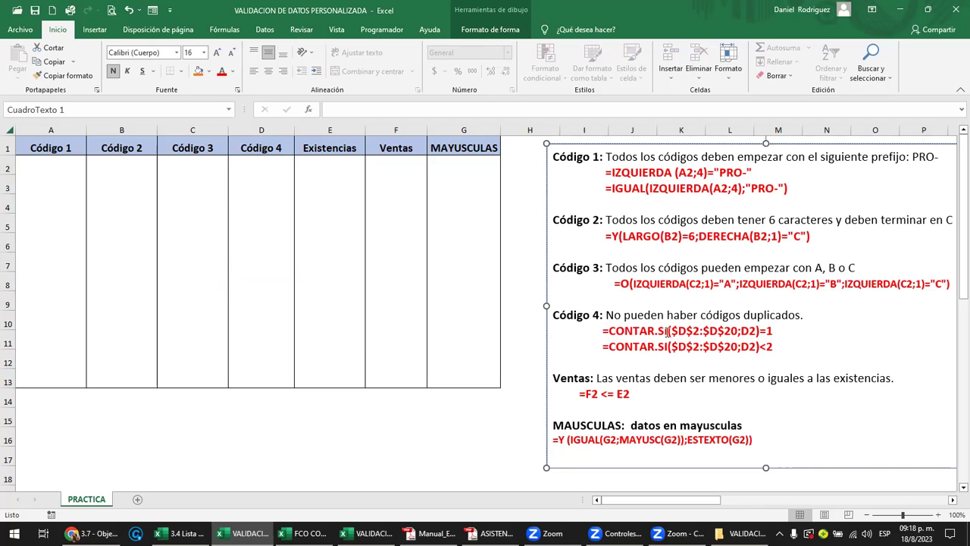
# Copy =CONTAR.SI($D$2:$D$20;D2)=1 from the text box and select cell D2
pyautogui.moveTo(604, 332); pyautogui.dragTo(775, 331)
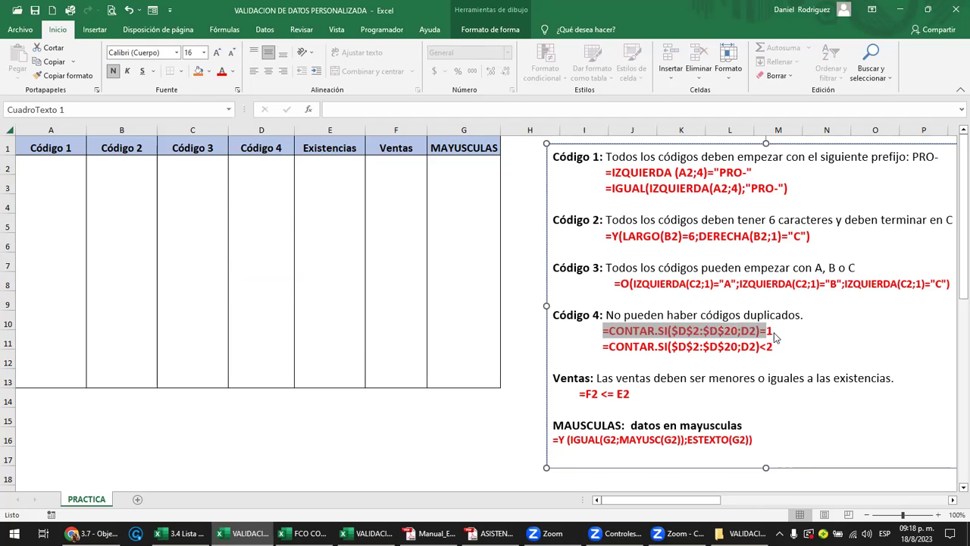
pyautogui.hotkey('ctrl', 'c')
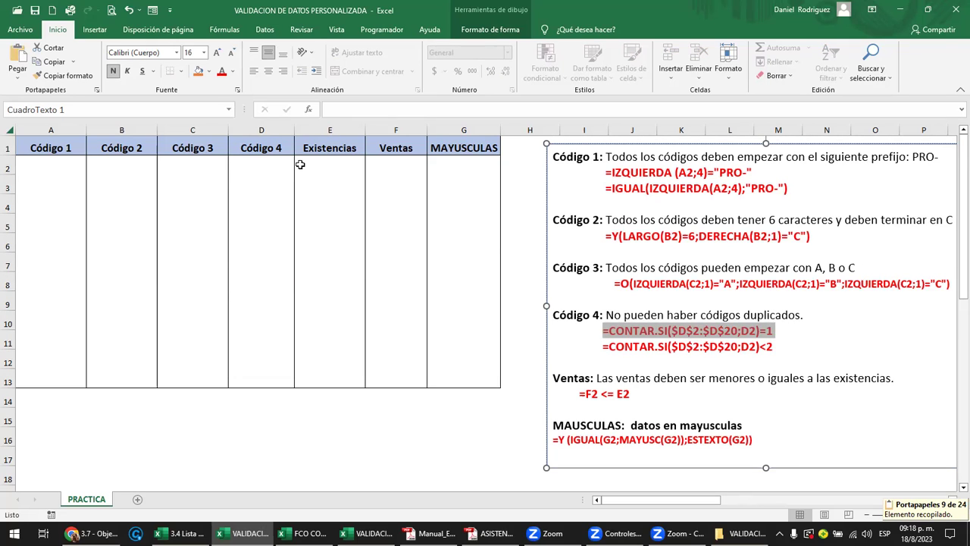
pyautogui.click(258, 167)
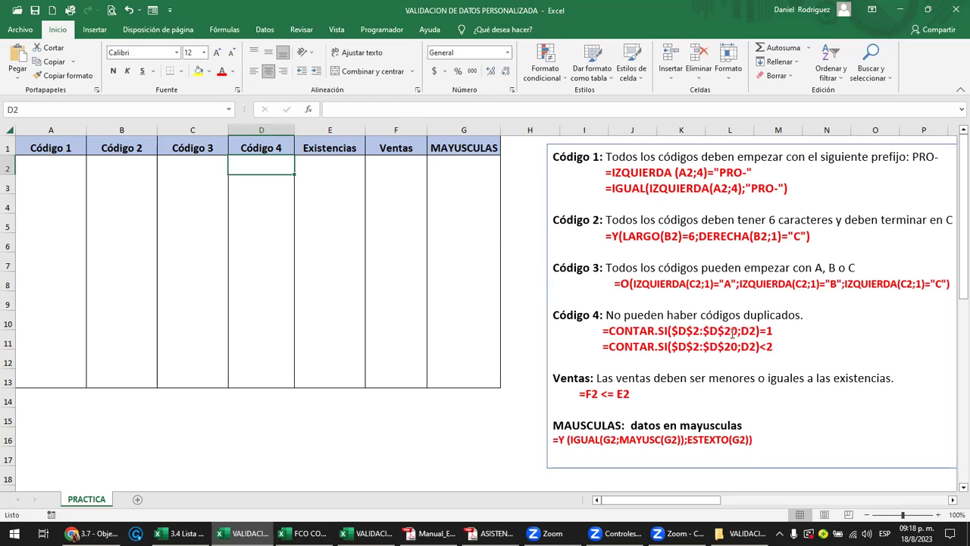
# Revisit the Código 4 formula in the text box, then select D10:D16
pyautogui.click(732, 332)
pyautogui.click(348, 380)
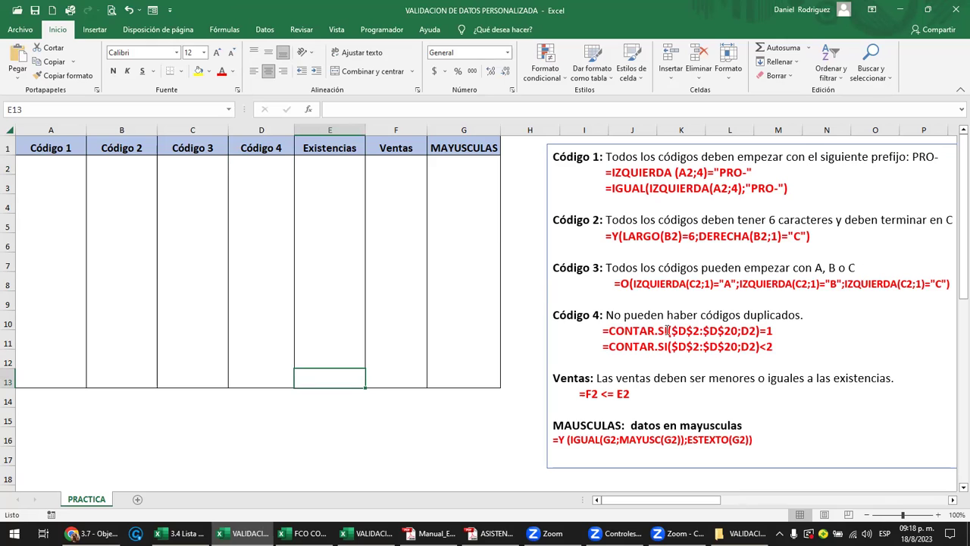
pyautogui.click(705, 331)
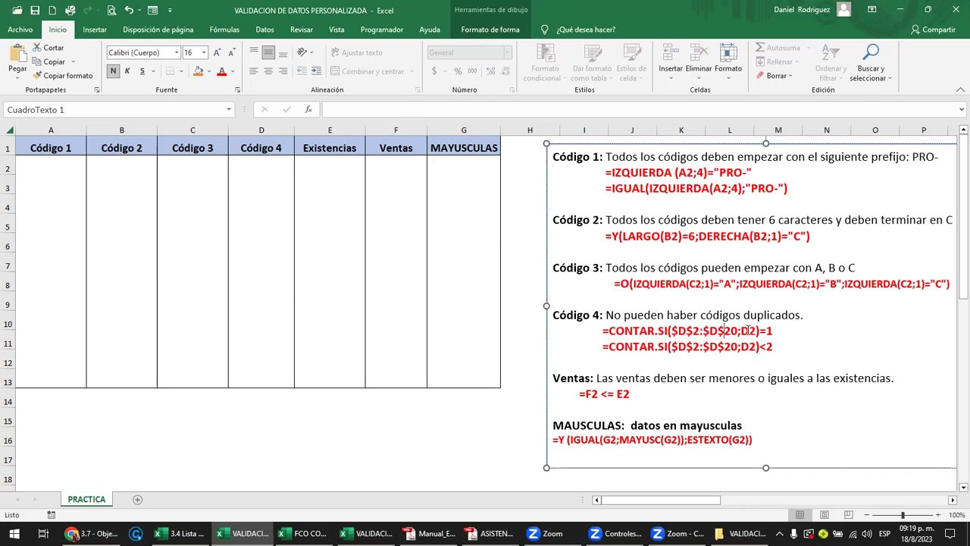
pyautogui.click(749, 331)
pyautogui.click(266, 320)
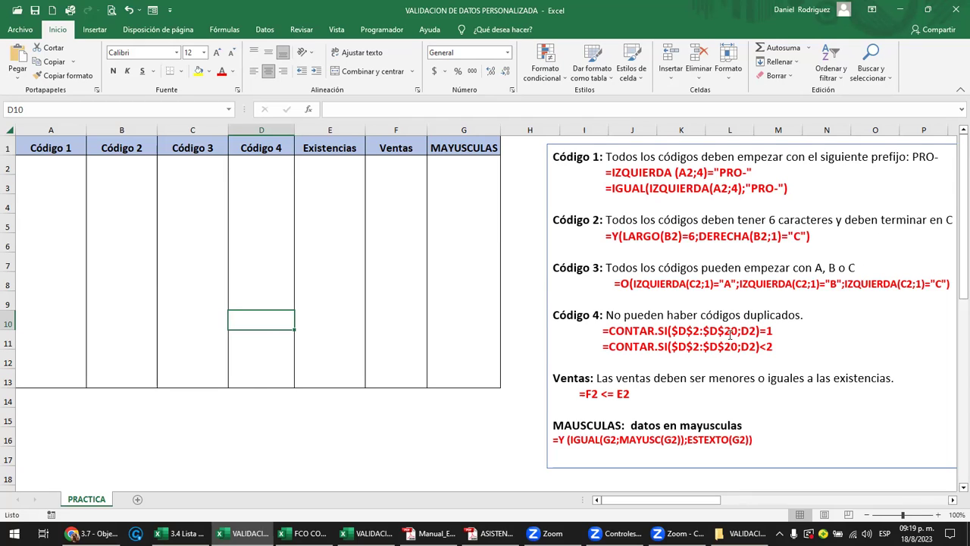
pyautogui.moveTo(269, 329); pyautogui.dragTo(265, 433)
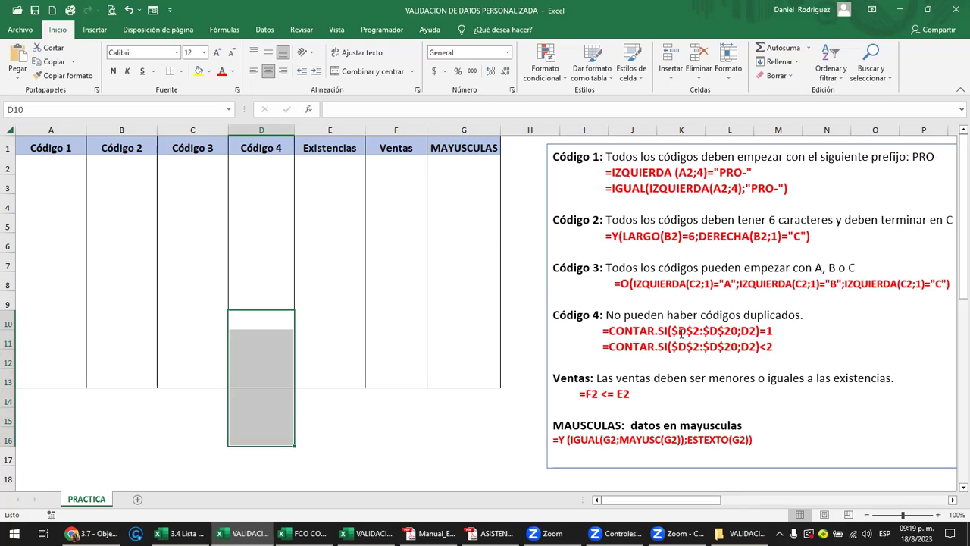
# Select D2:D13, then highlight the =CONTAR.SI($D$2:$D$20;D2)=1 line in the notes
pyautogui.click(257, 163)
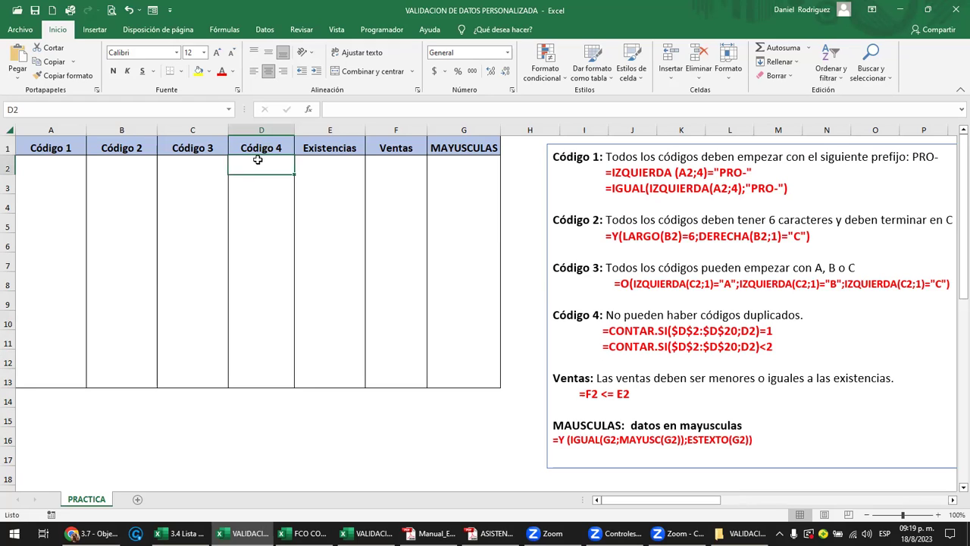
pyautogui.keyDown('shift'); pyautogui.click(261, 375); pyautogui.keyUp('shift')
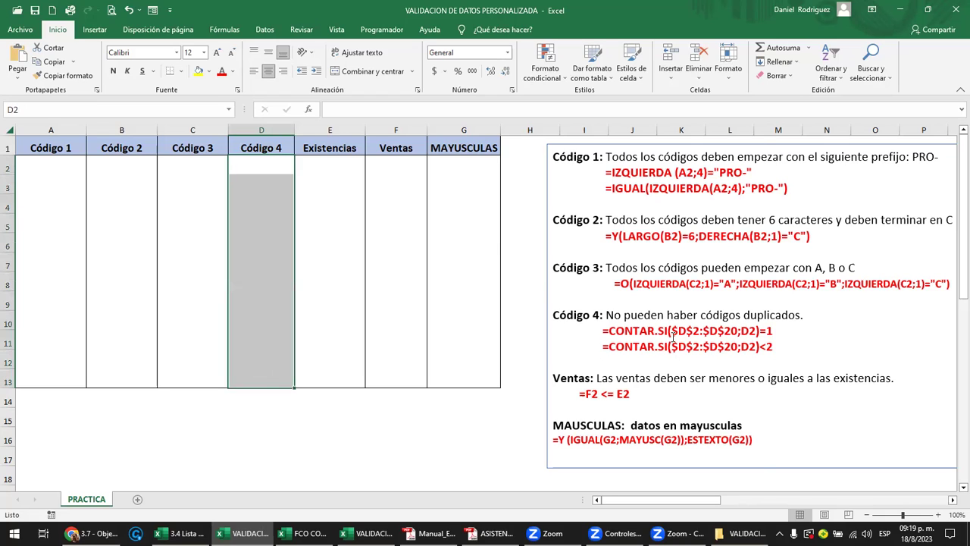
pyautogui.moveTo(773, 331); pyautogui.dragTo(710, 331)
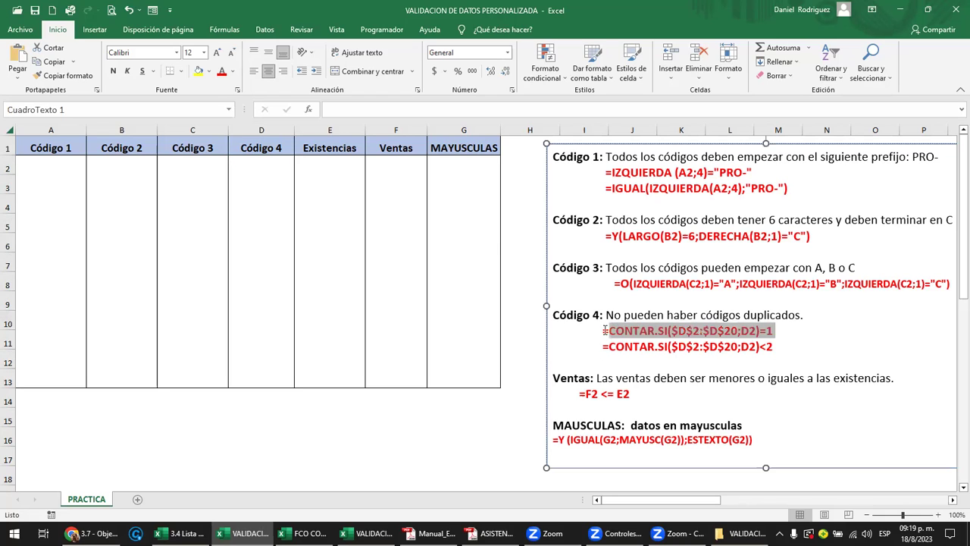
pyautogui.moveTo(621, 330); pyautogui.dragTo(602, 331)
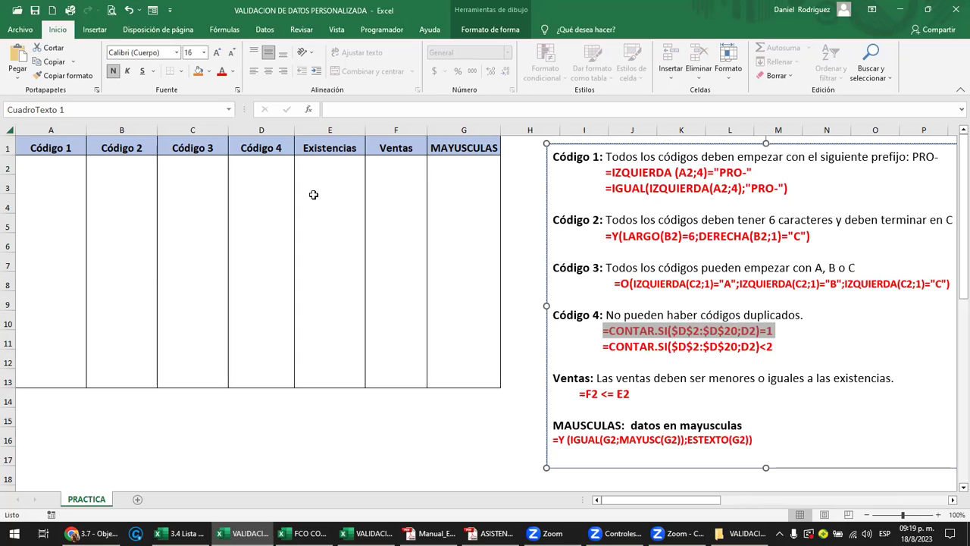
# Clear the clipboard, copy only the =CONTAR.SI formula, and reselect the Código 4 cells D2:D13
pyautogui.click(96, 90)
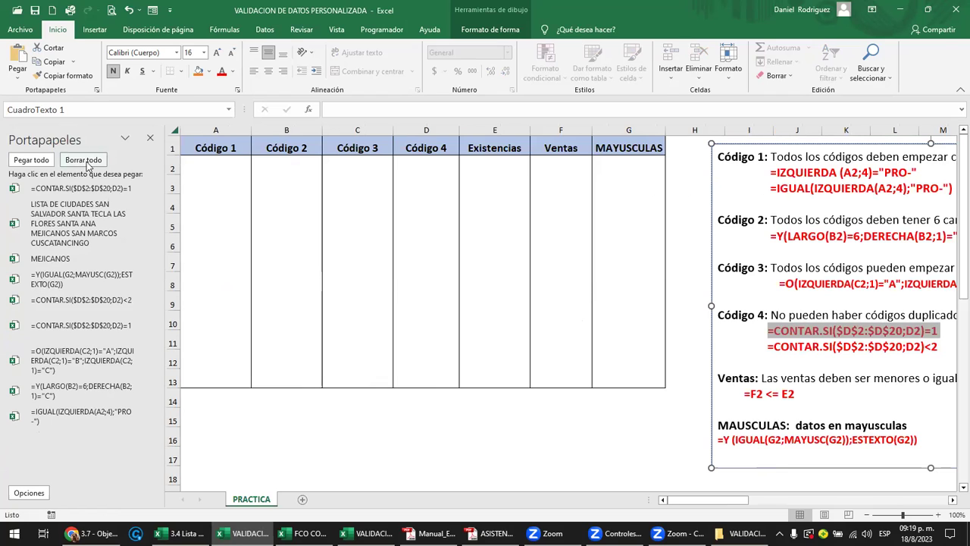
pyautogui.click(82, 161)
pyautogui.click(769, 331)
pyautogui.moveTo(770, 331); pyautogui.dragTo(940, 331)
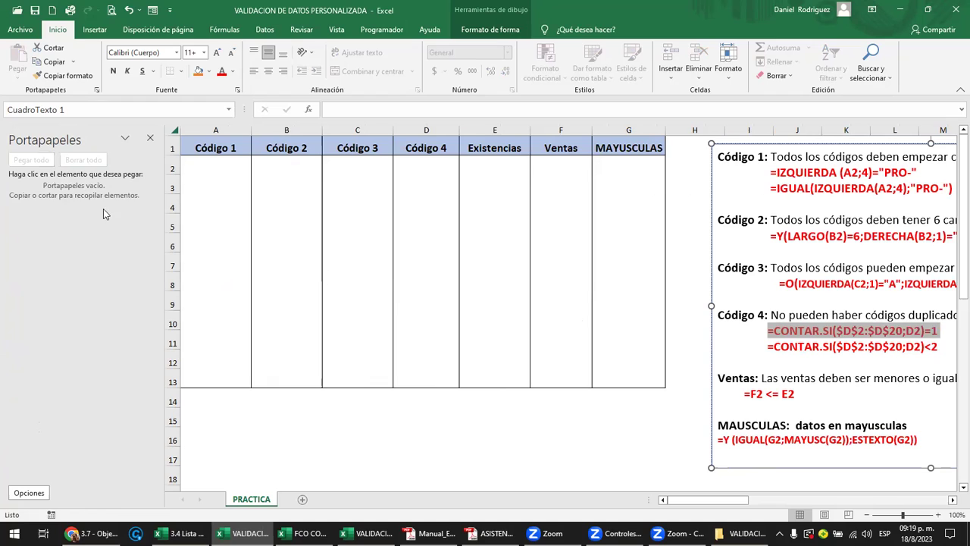
pyautogui.hotkey('ctrl', 'c')
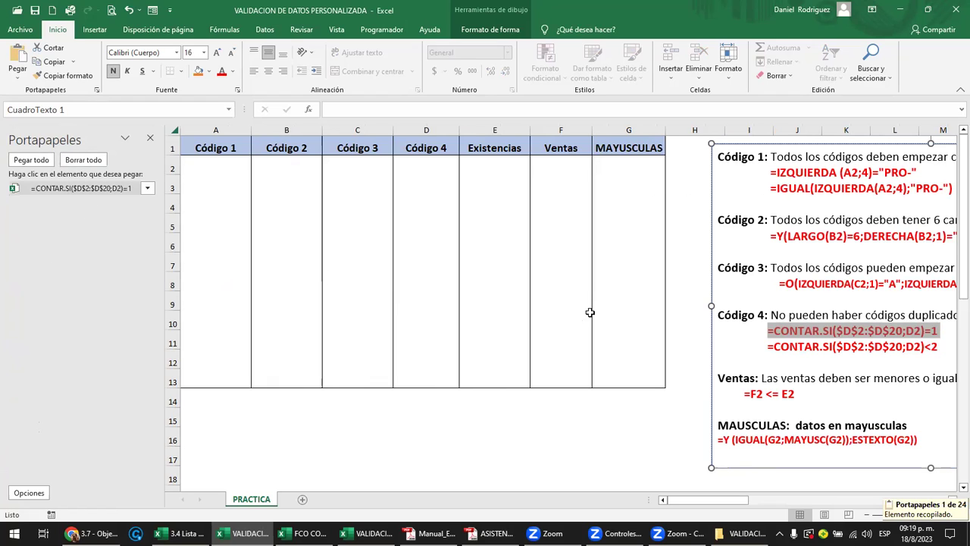
pyautogui.click(150, 138)
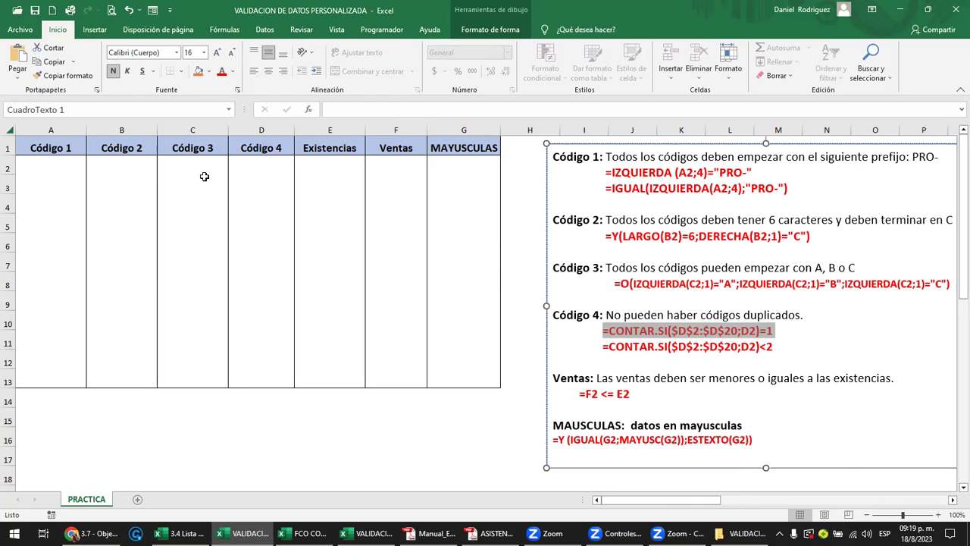
pyautogui.click(260, 161)
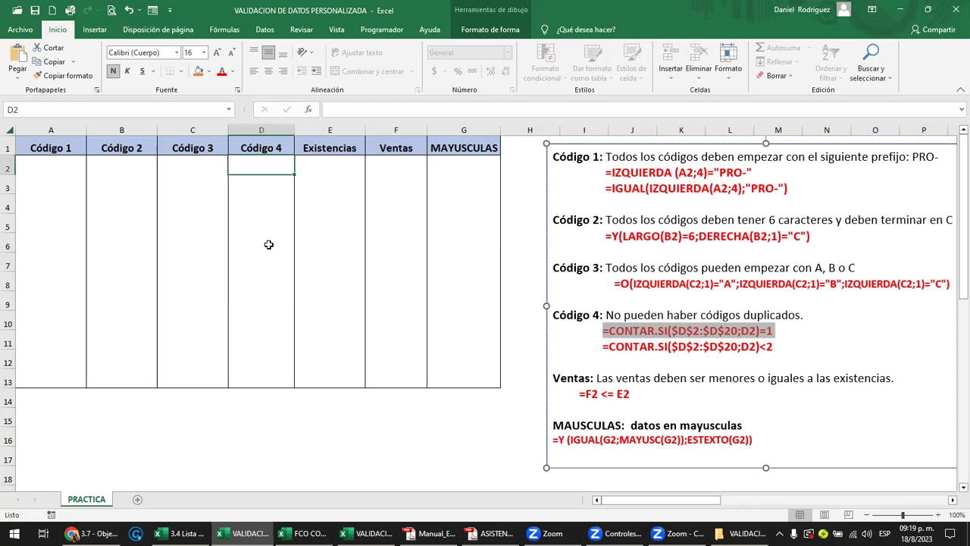
pyautogui.moveTo(268, 244); pyautogui.dragTo(274, 371)
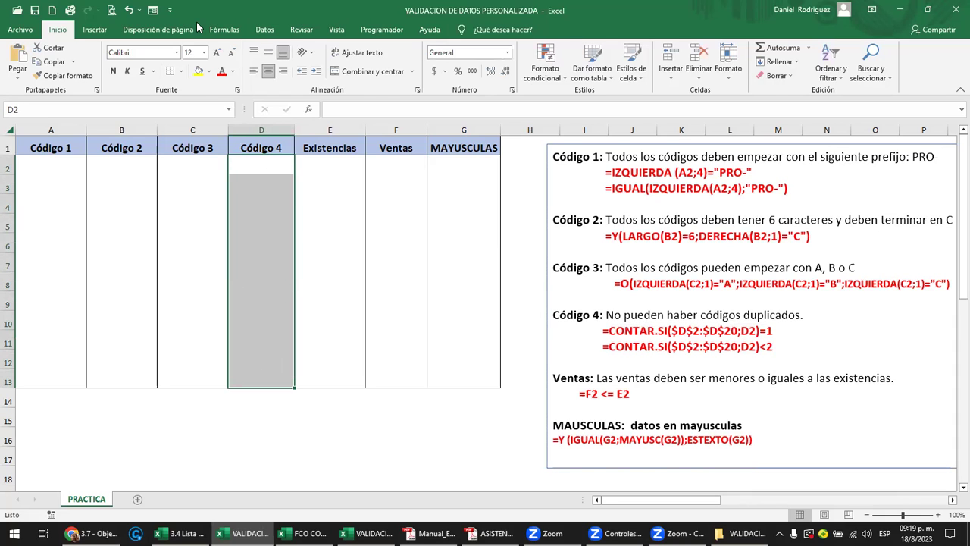
# Give D2:D13 a Personalizada validation rule with formula =CONTAR.SI($D$2:$D$20;D2)=1
pyautogui.click(265, 30)
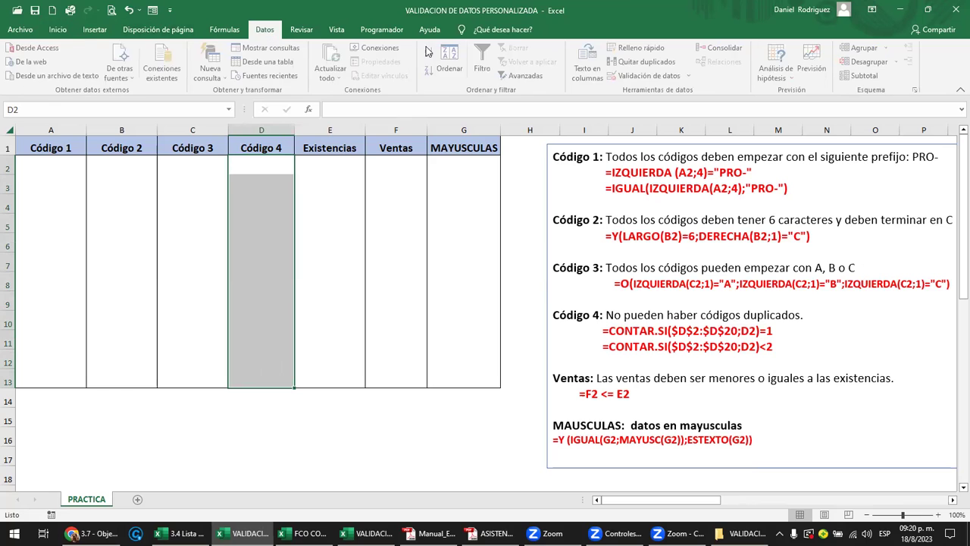
pyautogui.click(673, 79)
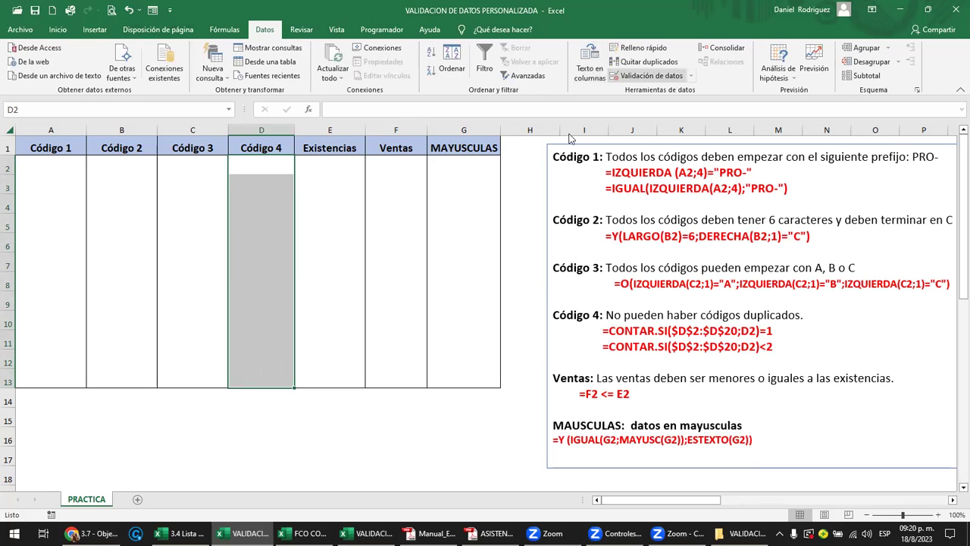
pyautogui.moveTo(464, 250); pyautogui.dragTo(523, 136)
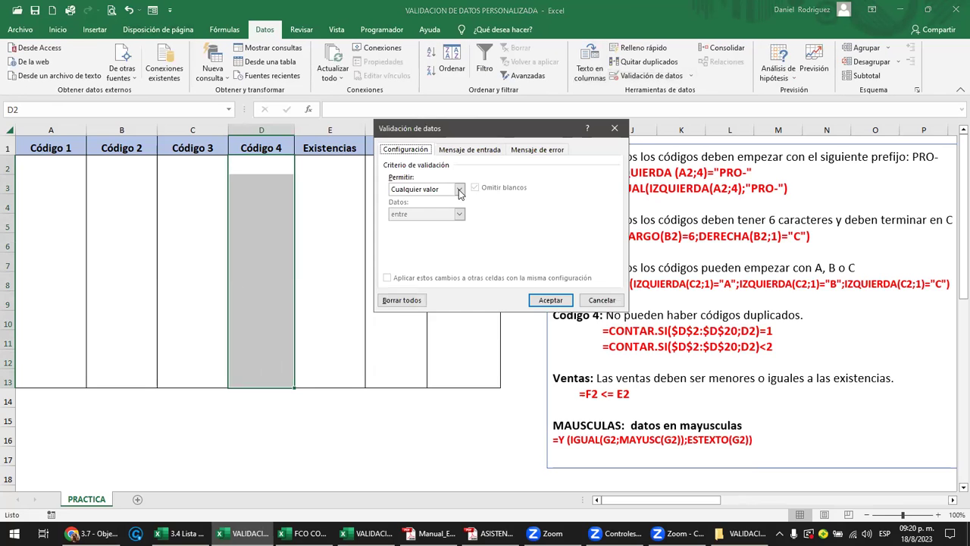
pyautogui.click(459, 189)
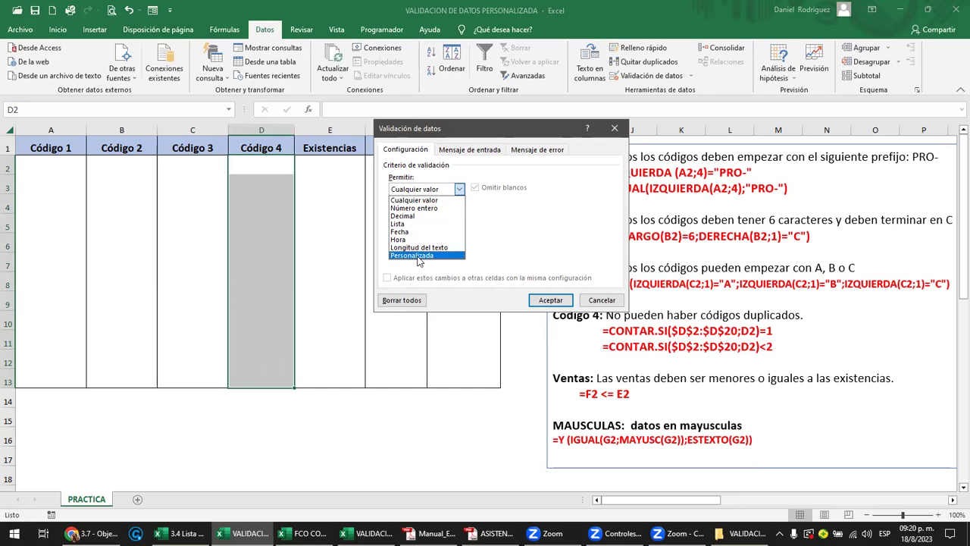
pyautogui.click(417, 256)
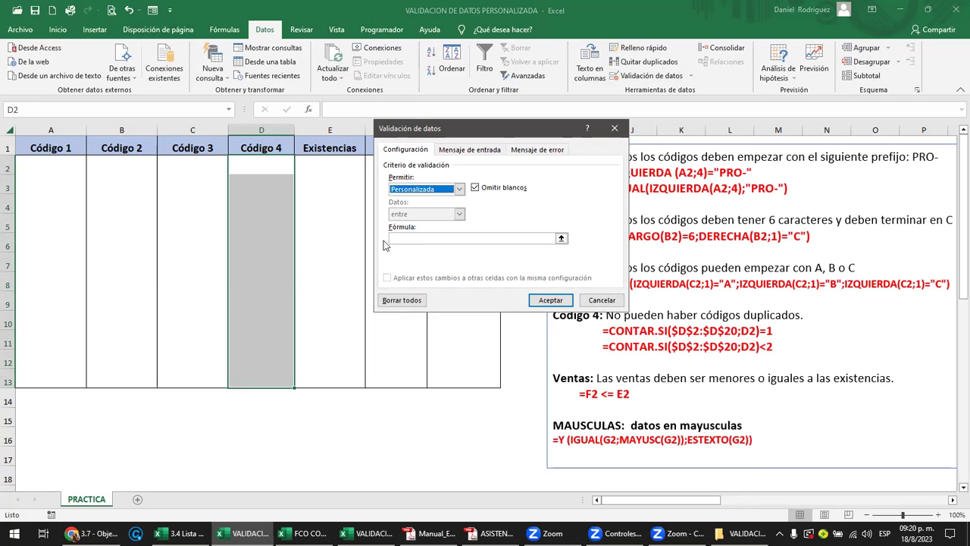
pyautogui.click(400, 240)
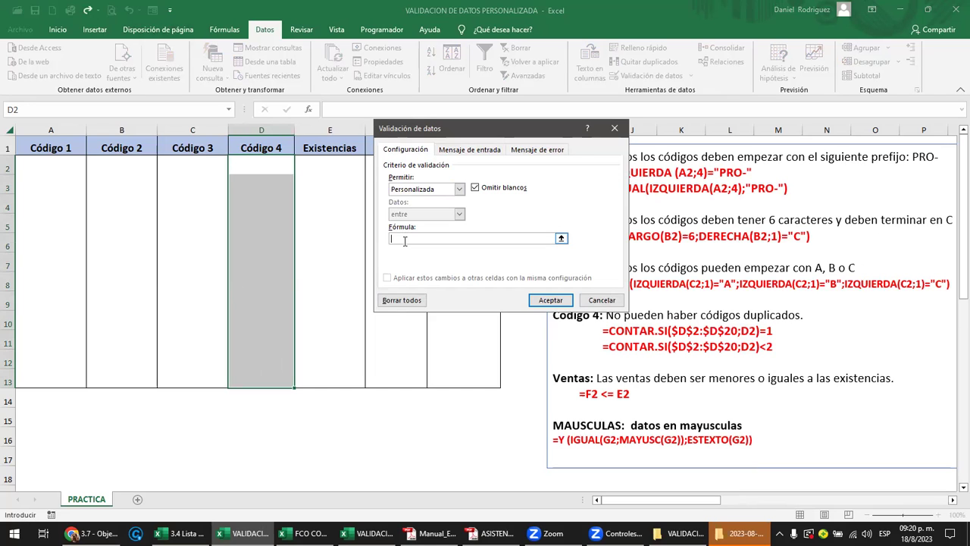
pyautogui.hotkey('ctrl', 'v')
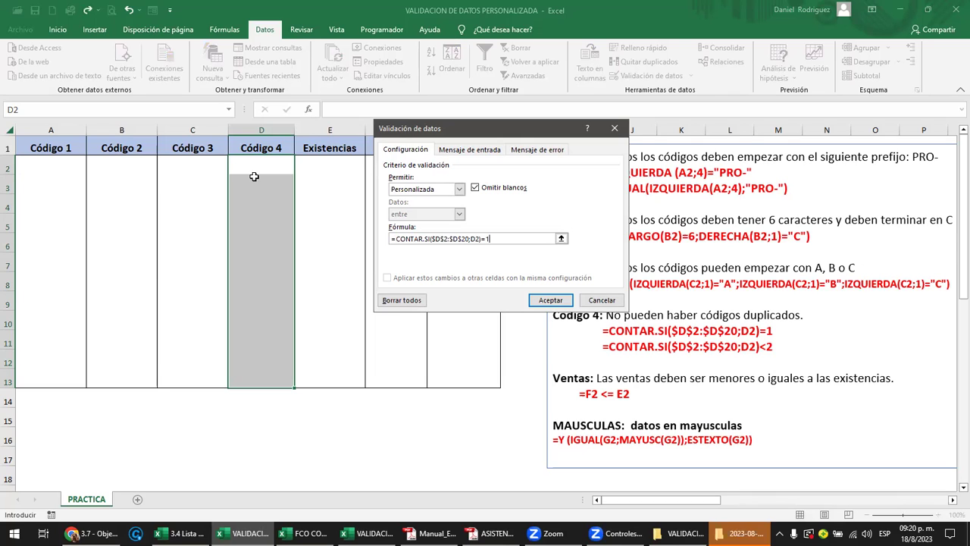
pyautogui.click(554, 300)
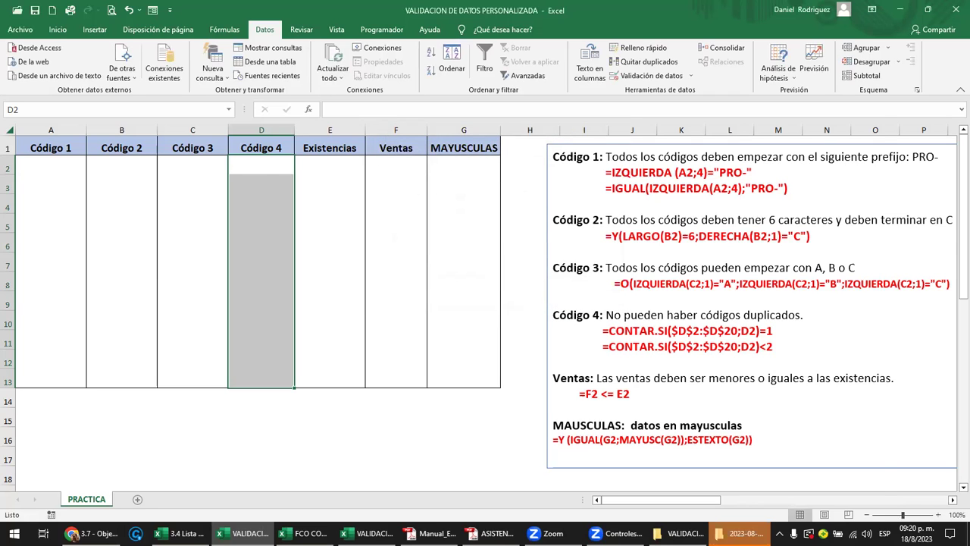
# Close the recording folder window and enter A in D2 and B in D3
pyautogui.click(739, 533)
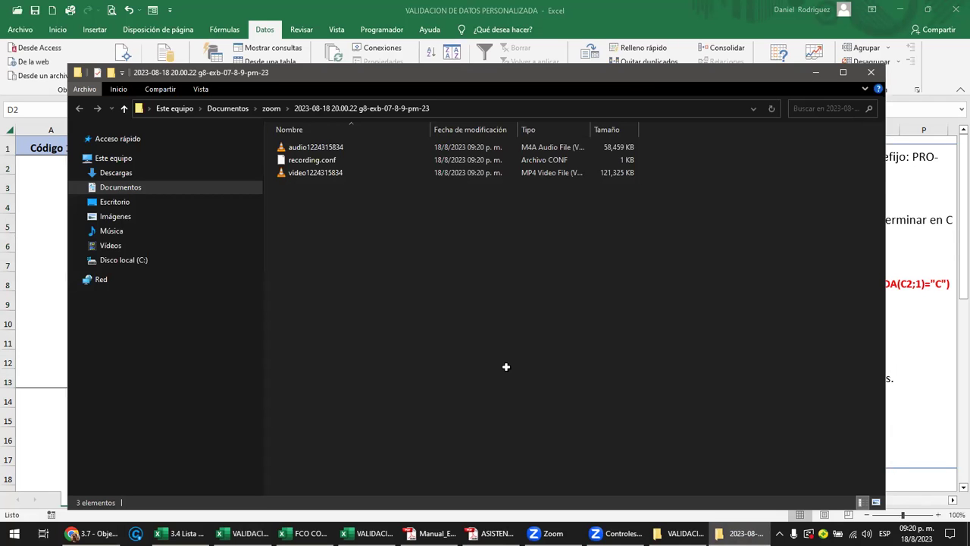
pyautogui.hotkey('alt', 'F4')
pyautogui.write('A')
pyautogui.press('Return')
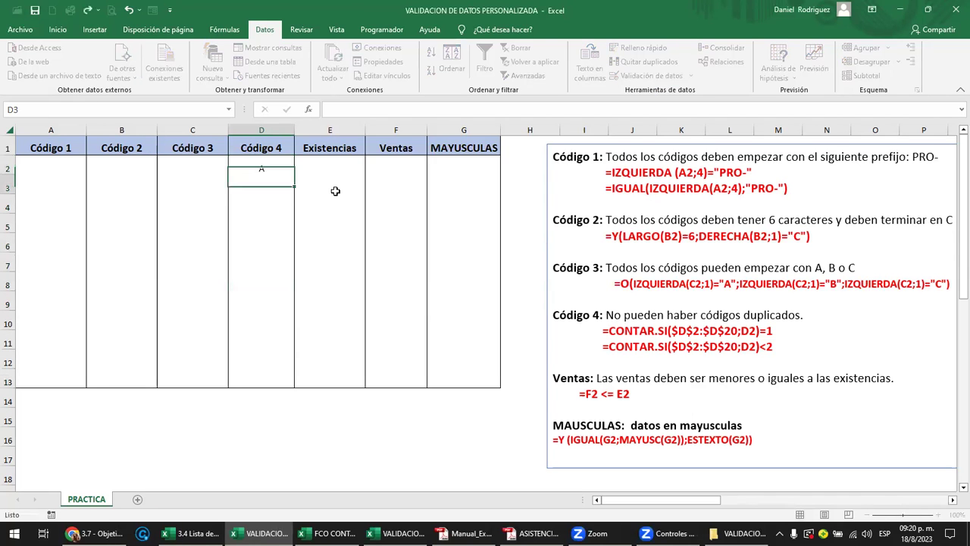
pyautogui.write('B')
pyautogui.press('Return')
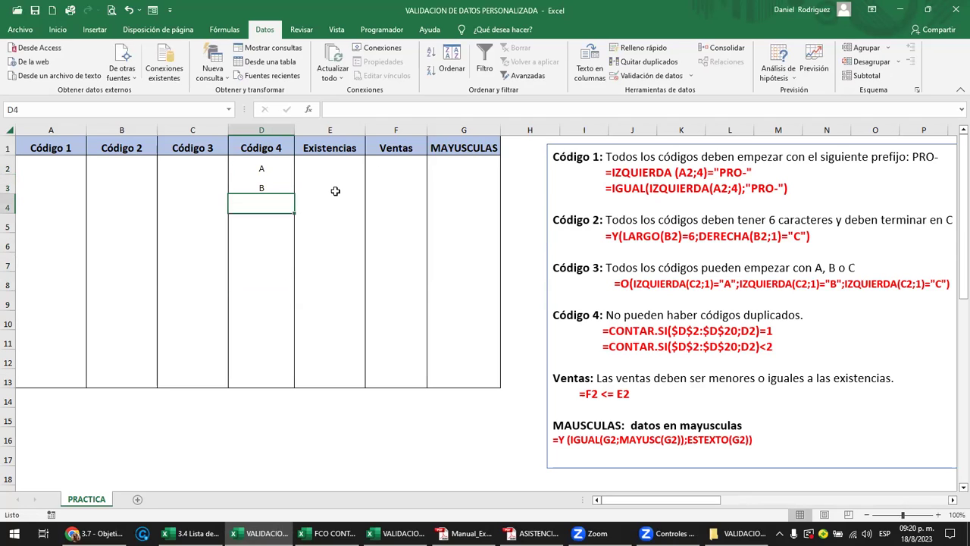
# Try entering duplicate A and B in D4, retrying after each rejection
pyautogui.write('A')
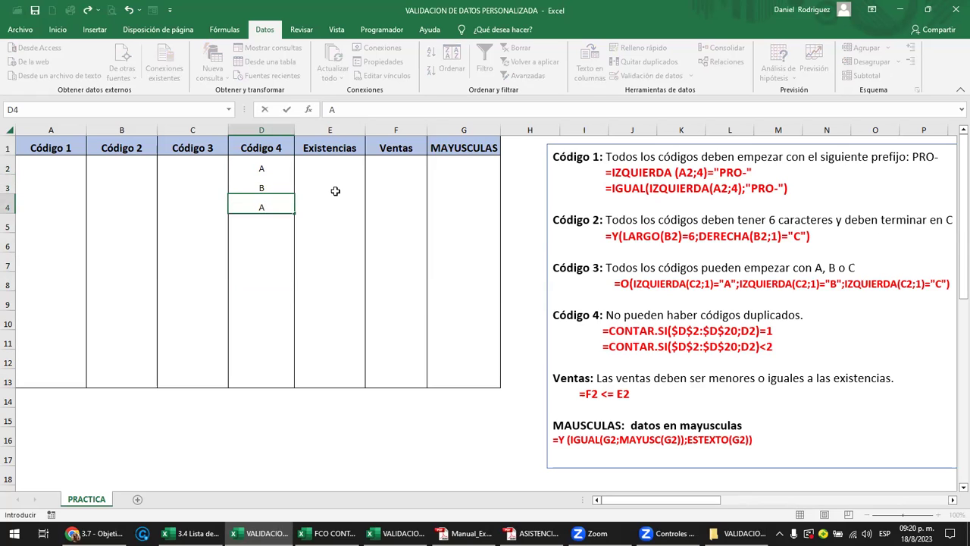
pyautogui.press('Return')
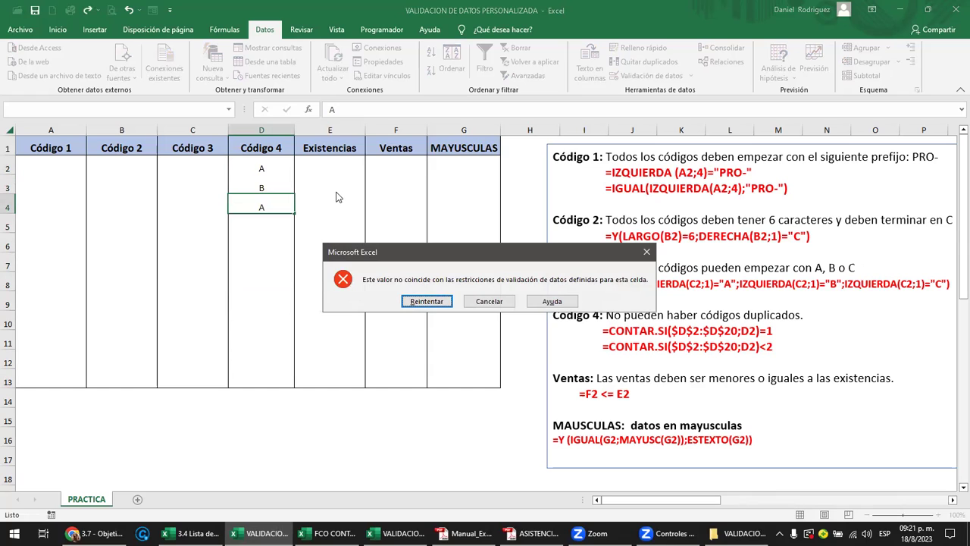
pyautogui.press('Return')
pyautogui.write('B')
pyautogui.press('Return')
# Enter C, D and F in D4:D6, cancelling the rejected duplicate F
pyautogui.press('Return')
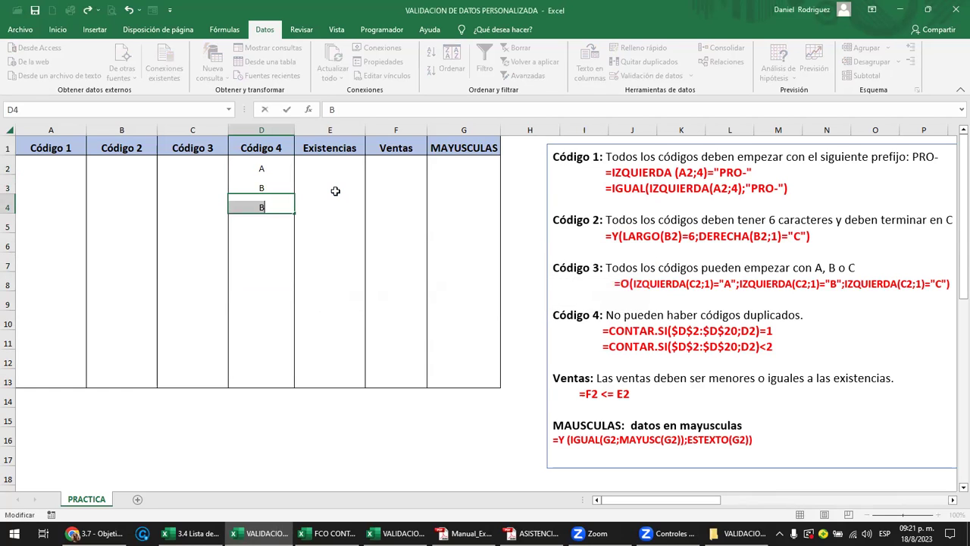
pyautogui.write('C')
pyautogui.press('Return')
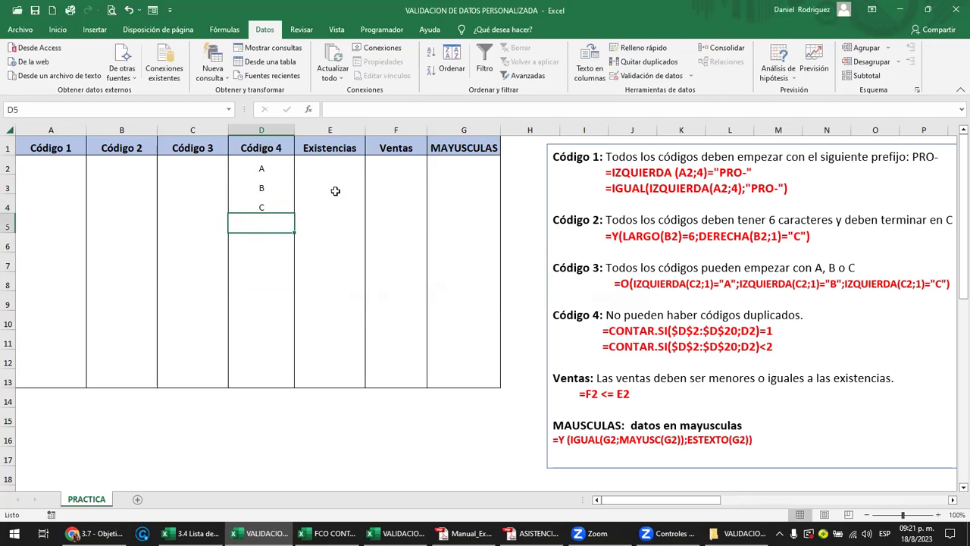
pyautogui.write('D')
pyautogui.press('Return')
pyautogui.write('F')
pyautogui.press('Return')
pyautogui.write('F')
pyautogui.press('Return')
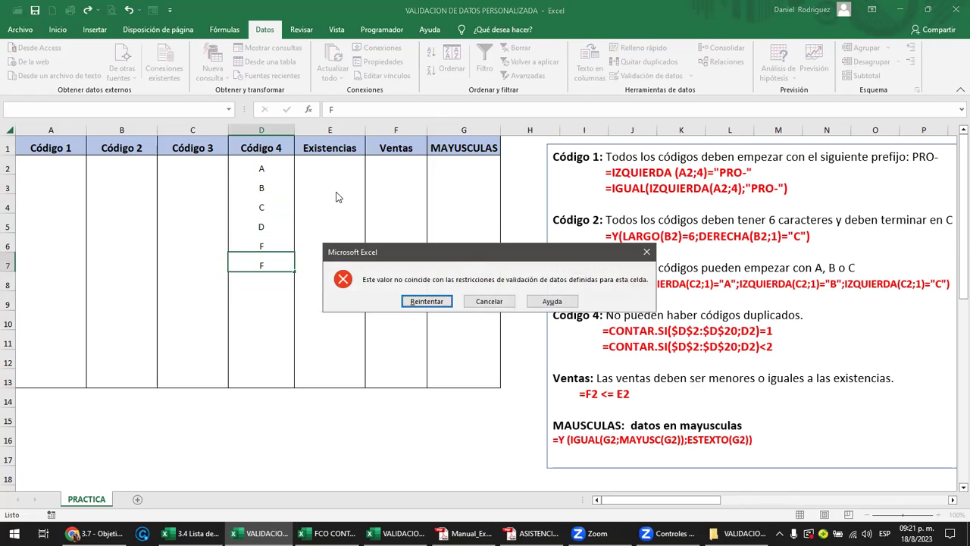
pyautogui.press('Escape')
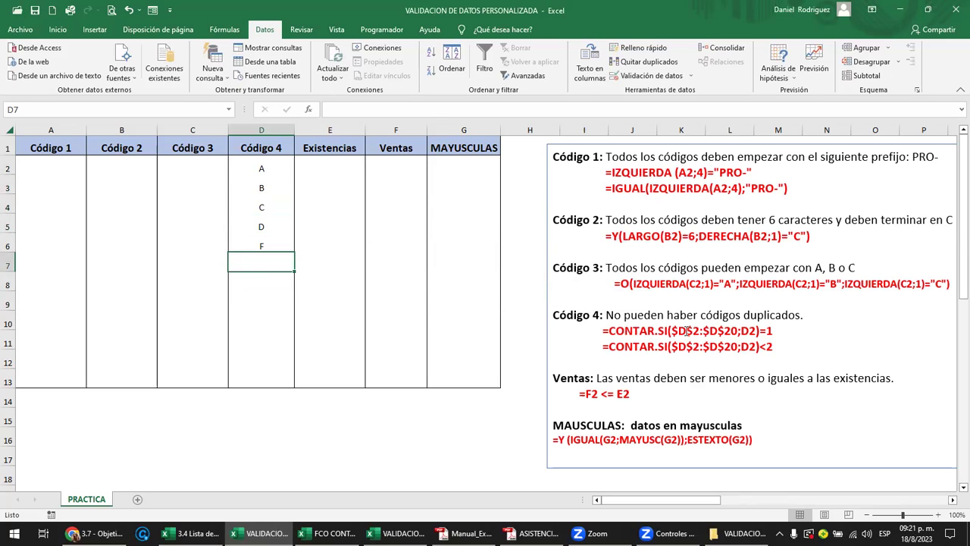
# Clear the test letters from the Código 4 cells D2:D13
pyautogui.moveTo(265, 161); pyautogui.dragTo(274, 379)
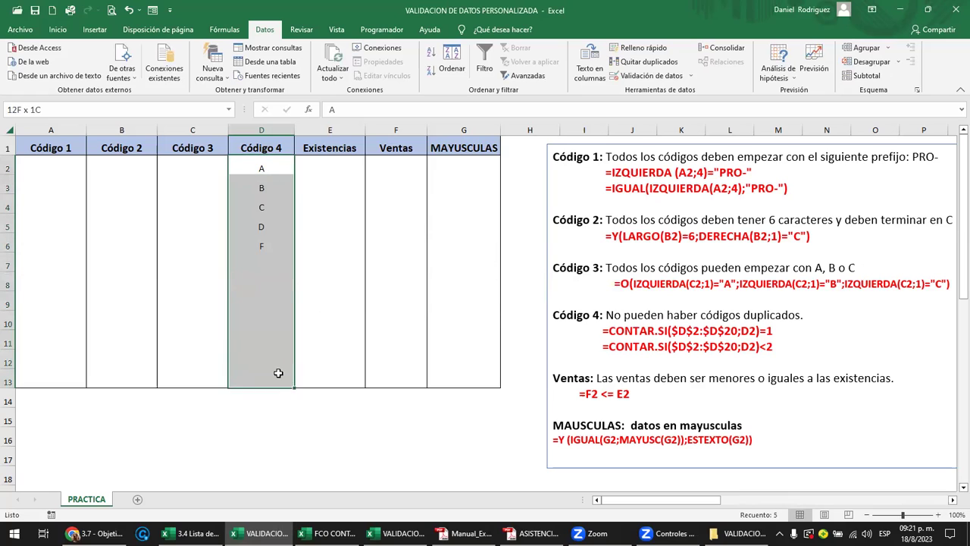
pyautogui.click(264, 245)
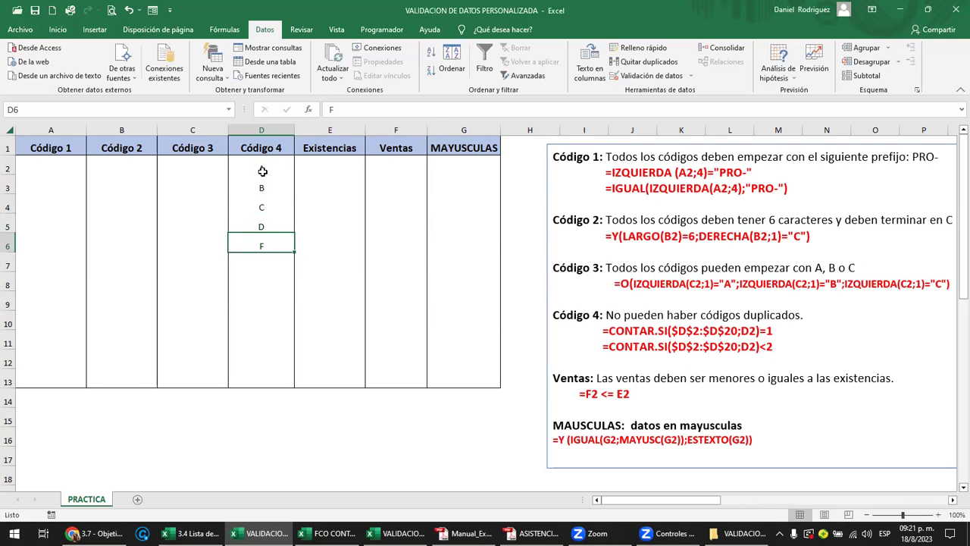
pyautogui.click(263, 172)
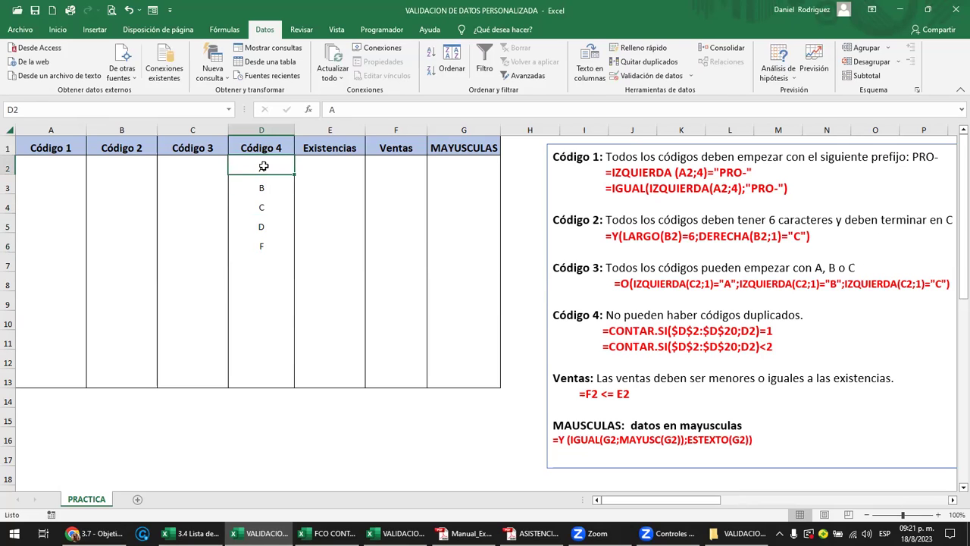
pyautogui.moveTo(262, 171); pyautogui.dragTo(258, 374)
pyautogui.press('Delete')
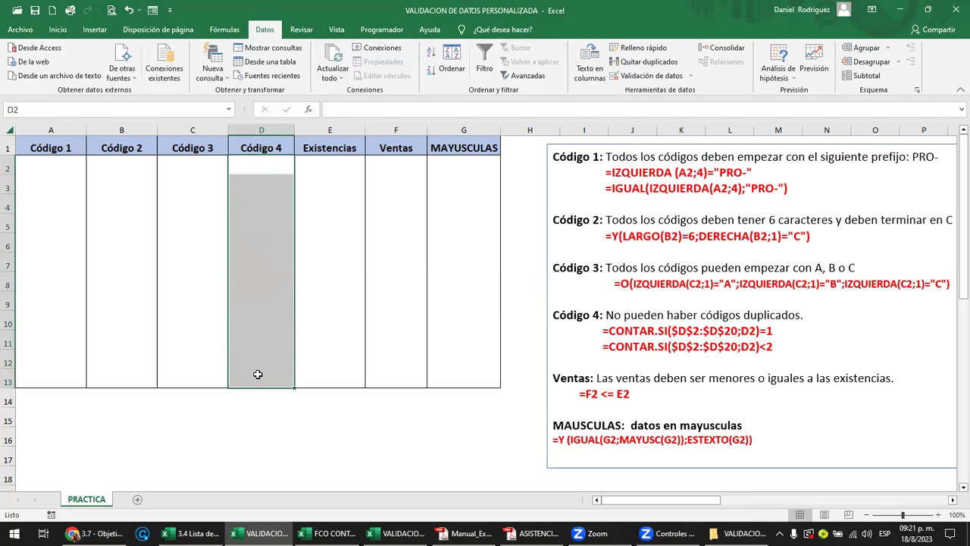
pyautogui.click(326, 283)
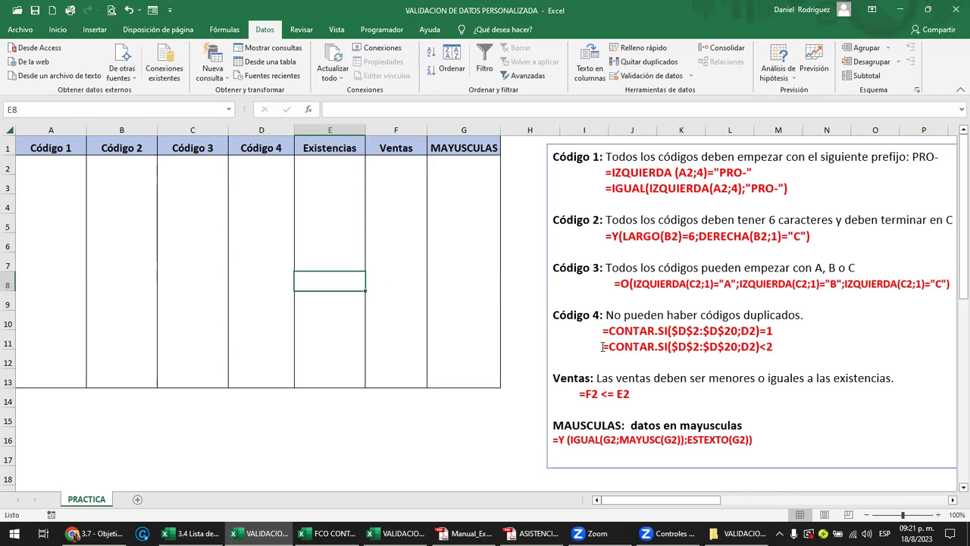
# Remove the data validation from D2:D13 using Borrar todos
pyautogui.click(692, 331)
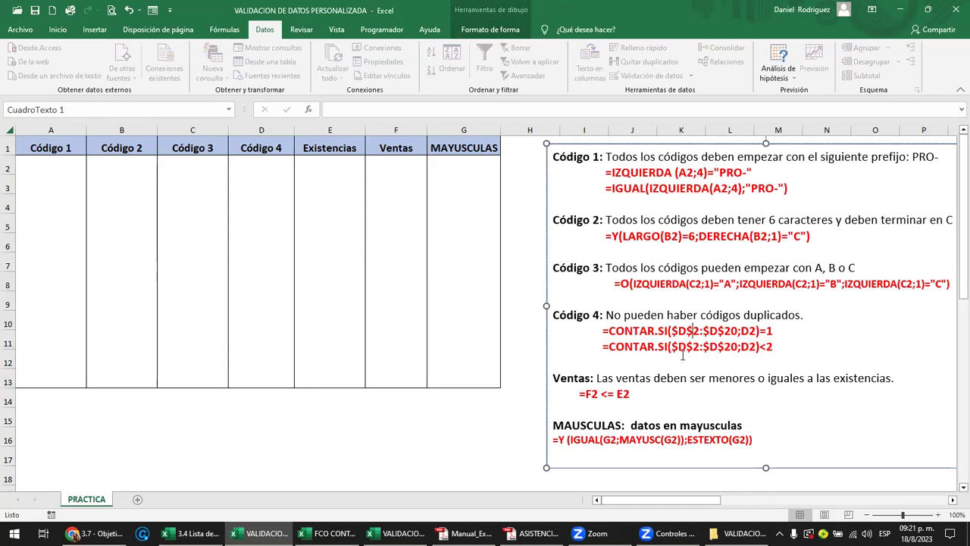
pyautogui.moveTo(259, 160); pyautogui.dragTo(284, 379)
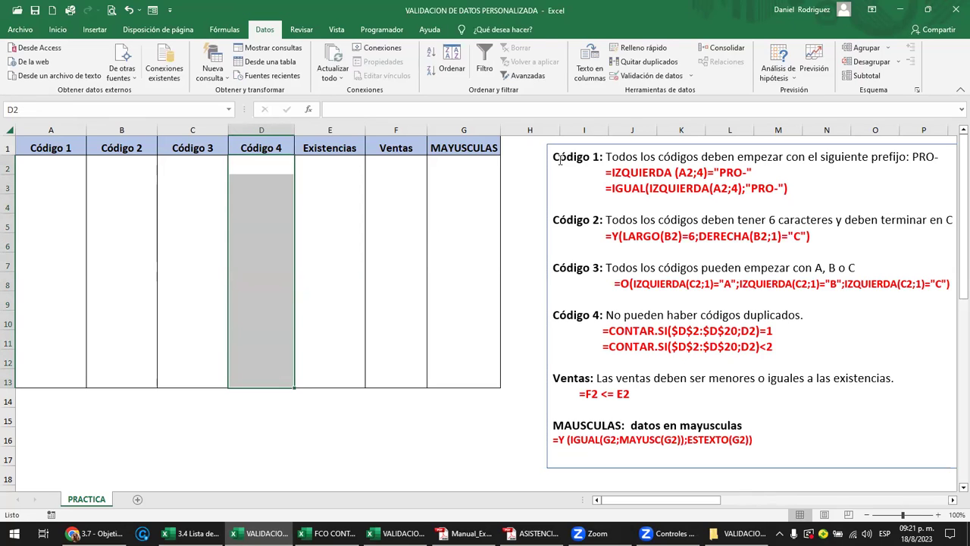
pyautogui.click(690, 76)
pyautogui.click(644, 91)
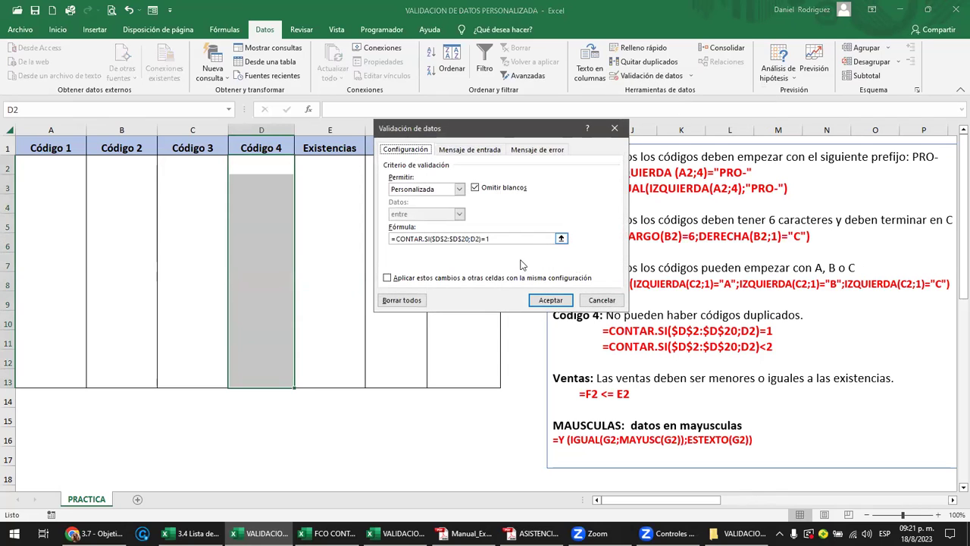
pyautogui.click(401, 301)
pyautogui.click(550, 300)
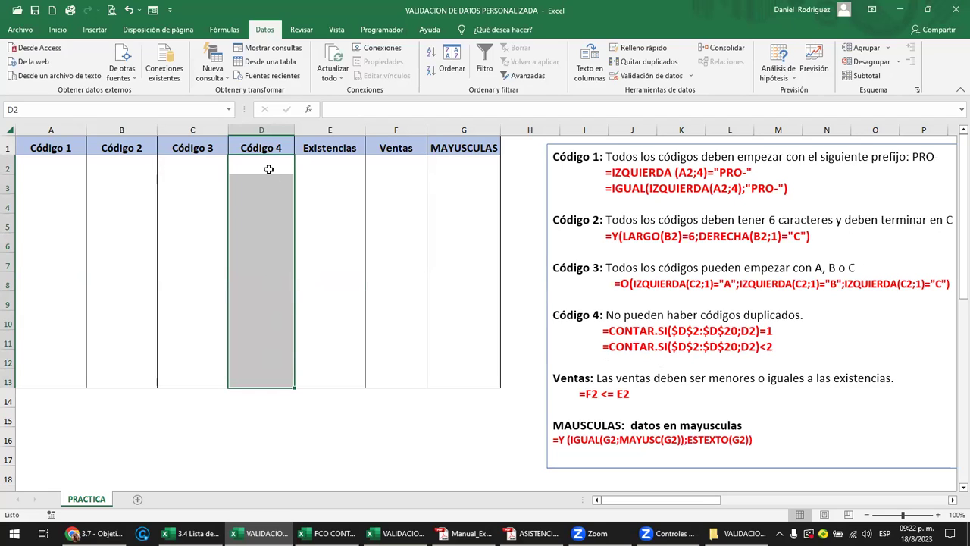
# Enter A in D2 and a duplicate A in D3, which is now accepted
pyautogui.click(268, 169)
pyautogui.write('A')
pyautogui.press('Return')
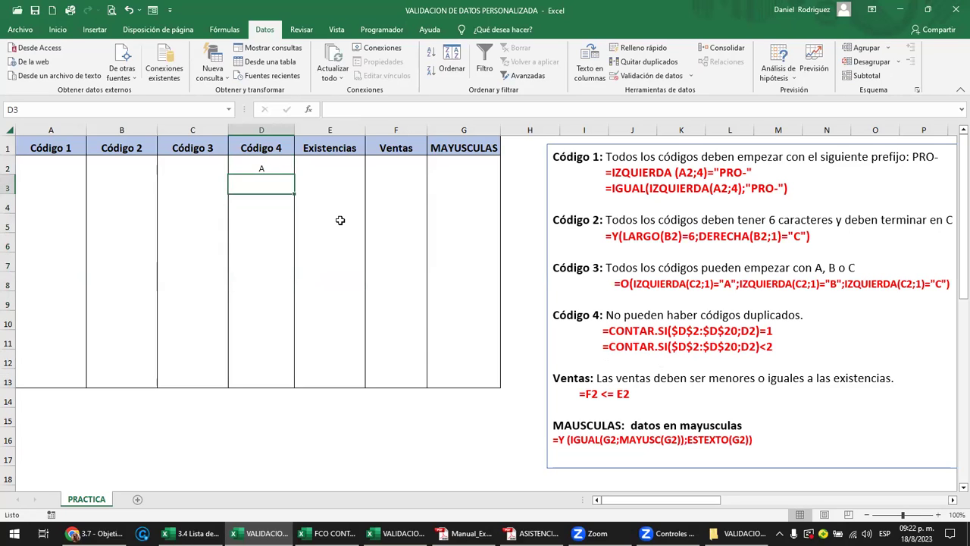
pyautogui.write('A')
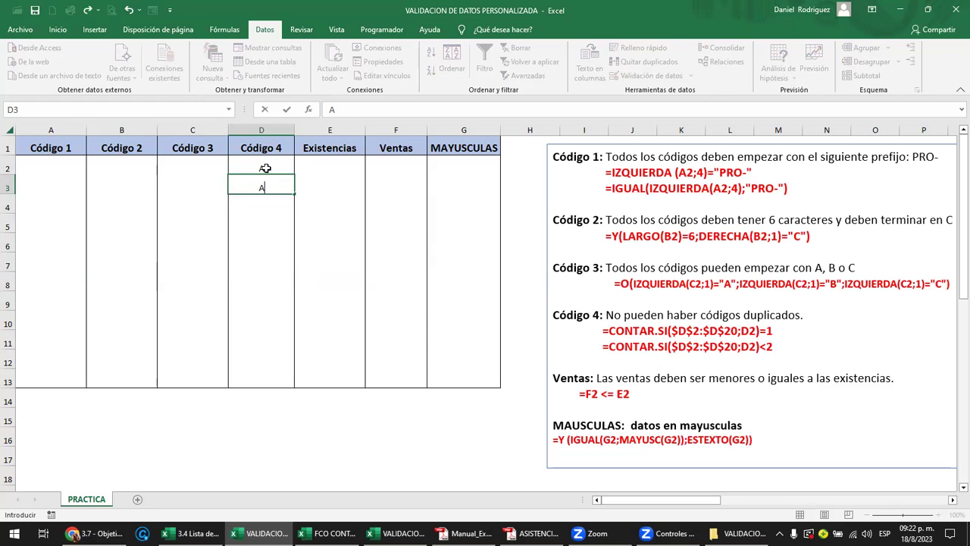
pyautogui.press('Return')
pyautogui.press('Up')
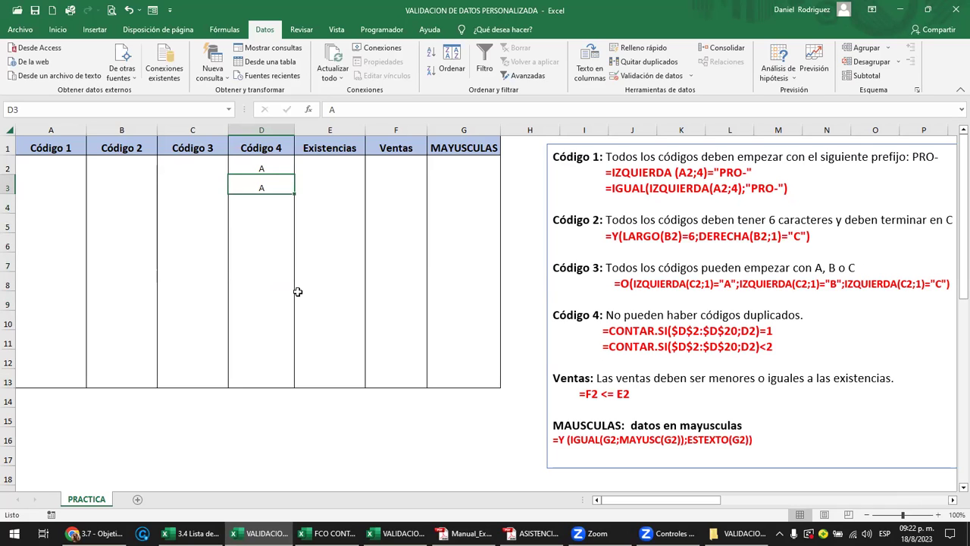
pyautogui.press('Delete')
pyautogui.press('Down')
pyautogui.press('Up')
pyautogui.write('A')
pyautogui.press('Return')
# Clear the duplicate A from D3
pyautogui.press('Up')
pyautogui.press('Up')
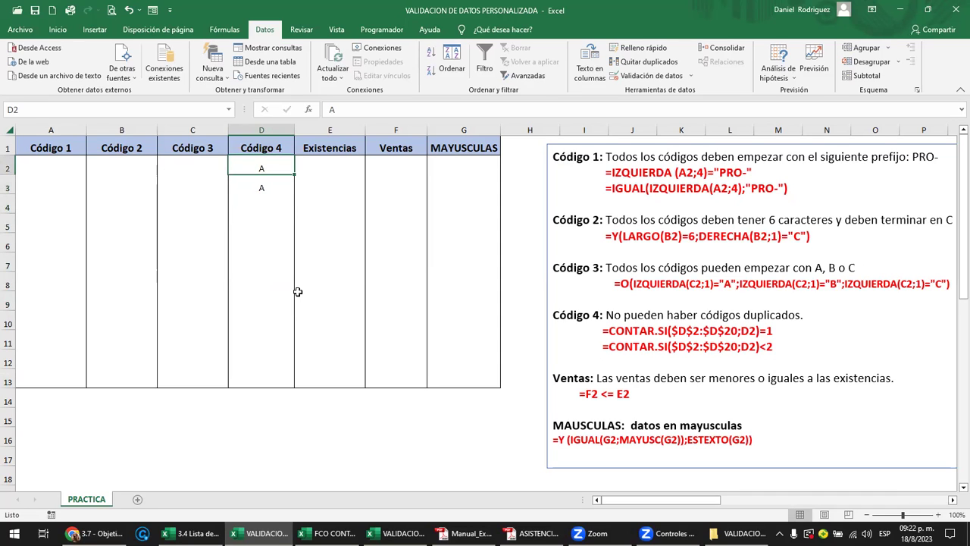
pyautogui.hotkey('shift', 'Down')
pyautogui.press('Down')
pyautogui.press('Delete')
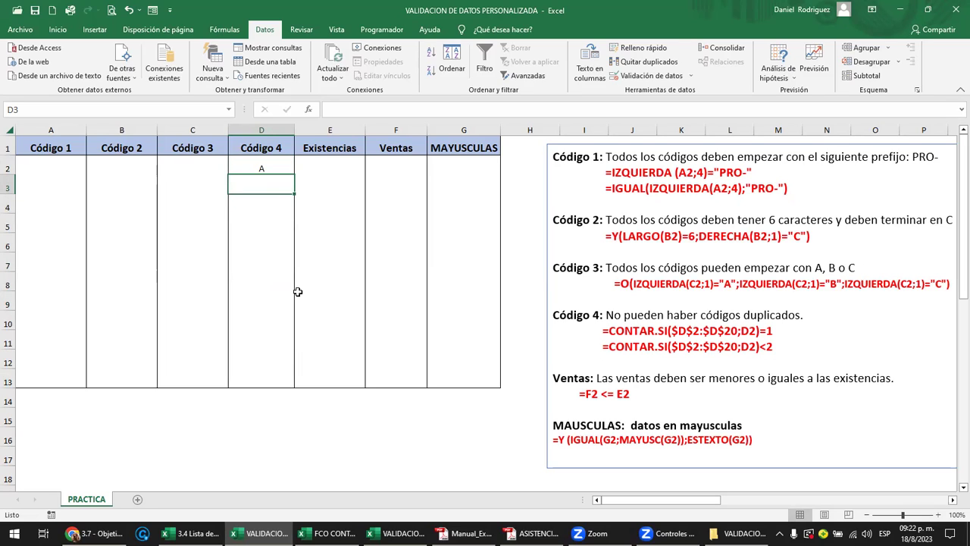
# Copy =CONTAR.SI($D$2:$D$20;D2)<2 from the text box and select D2:D13
pyautogui.click(606, 345)
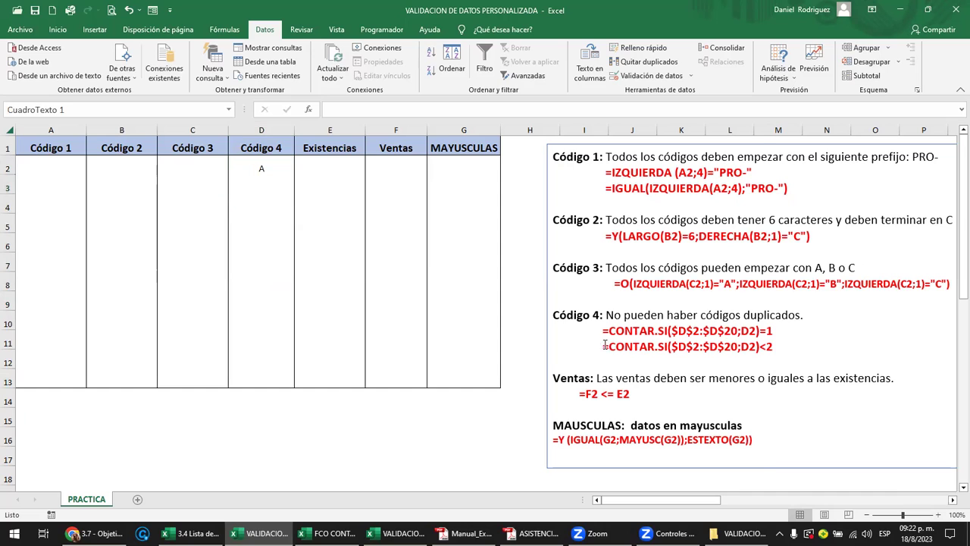
pyautogui.moveTo(606, 345); pyautogui.dragTo(773, 345)
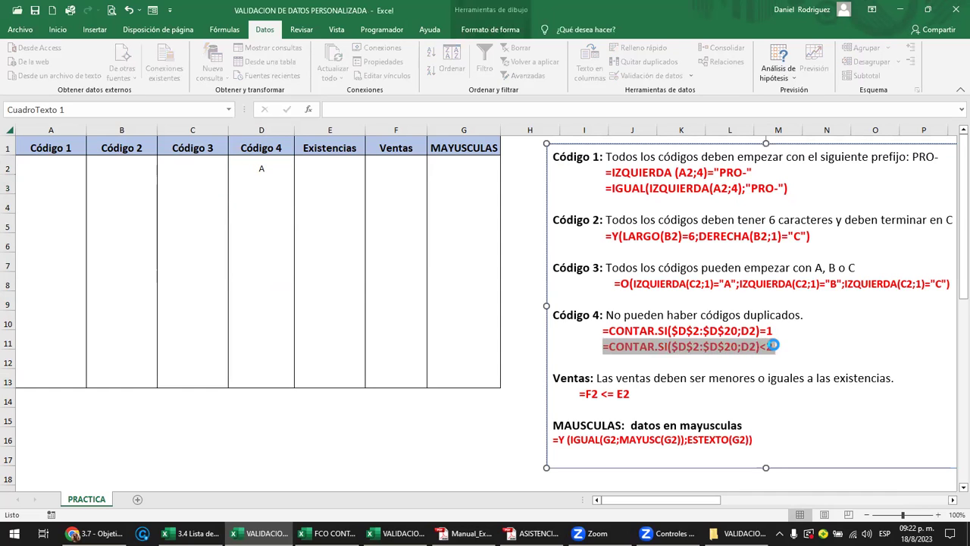
pyautogui.hotkey('ctrl', 'c')
pyautogui.moveTo(264, 167); pyautogui.dragTo(279, 381)
# Set D2:D13 validation to Personalizada and paste the <2 formula
pyautogui.click(691, 76)
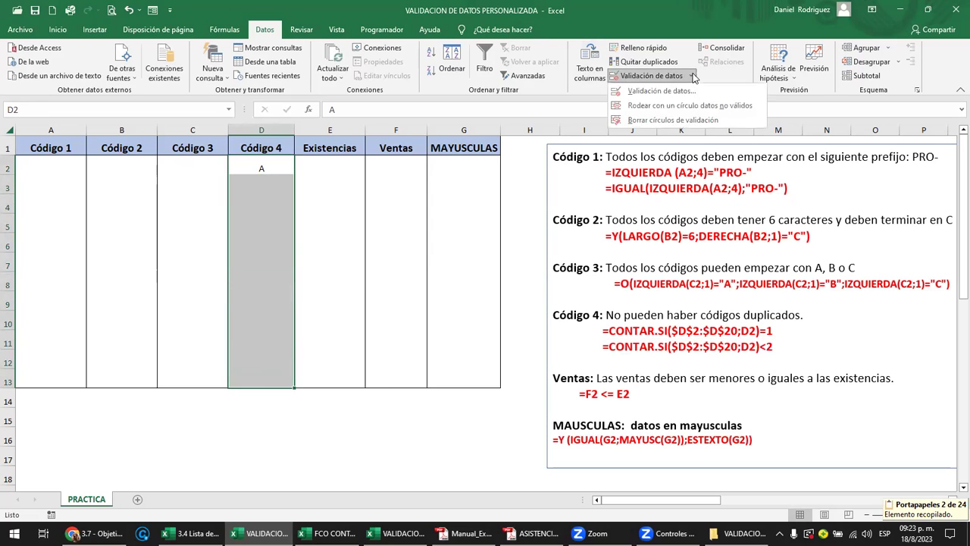
pyautogui.click(686, 91)
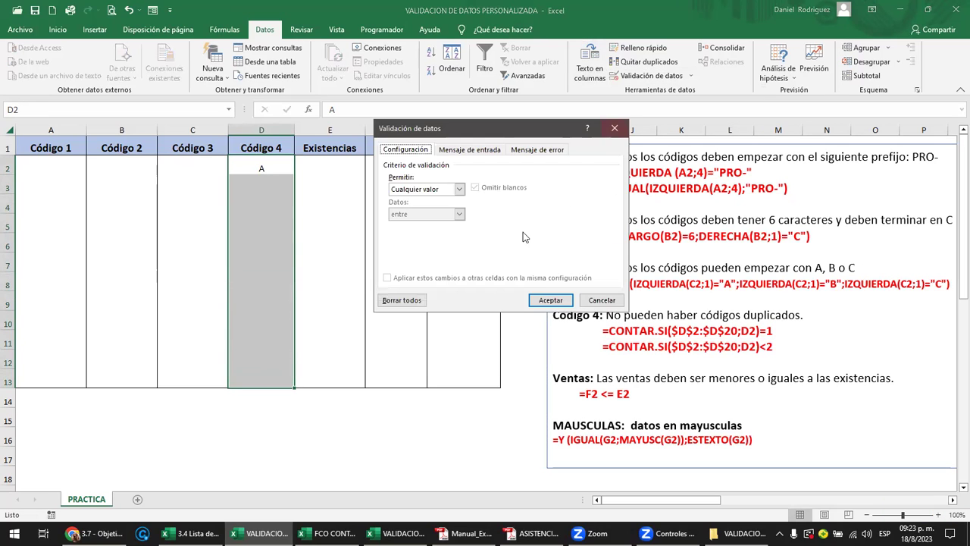
pyautogui.click(460, 189)
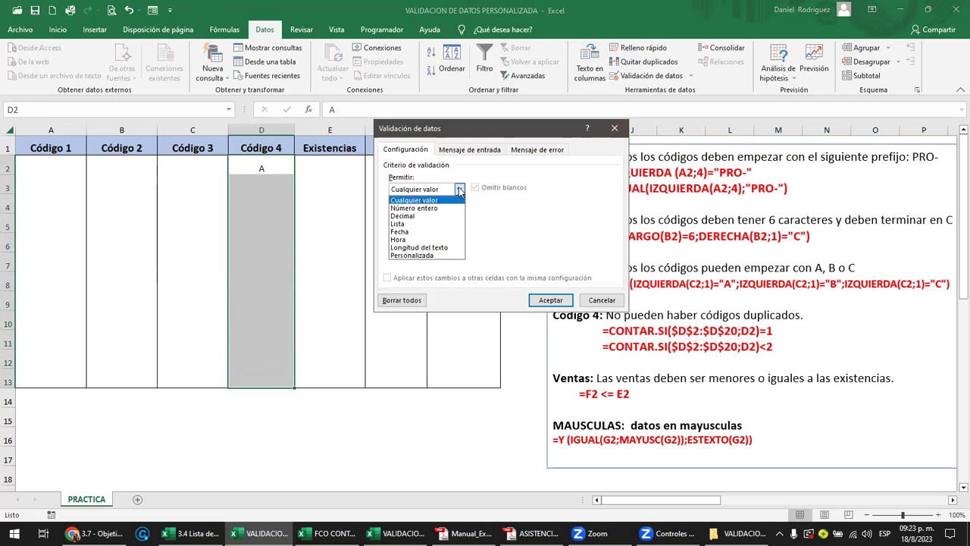
pyautogui.click(416, 256)
pyautogui.click(401, 239)
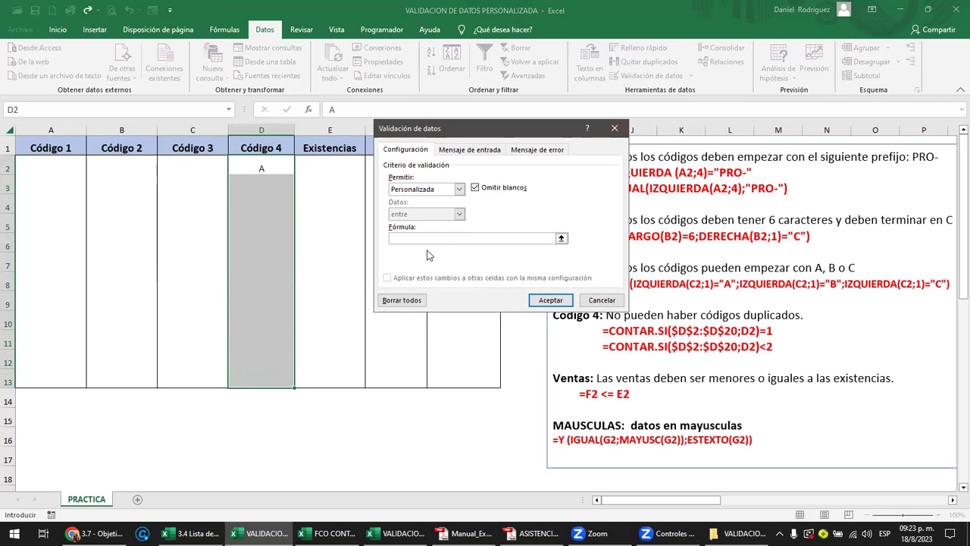
pyautogui.hotkey('ctrl', 'v')
# Apply the rule, then enter D in D2 and A in D3
pyautogui.click(264, 189)
pyautogui.press('Up')
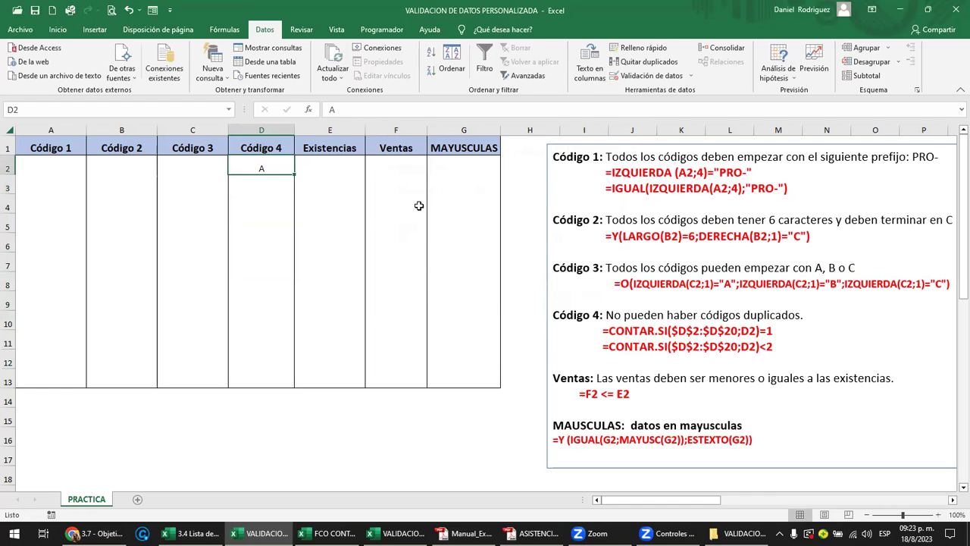
pyautogui.press('BackSpace')
pyautogui.write('D')
pyautogui.press('Return')
pyautogui.write('AZ')
pyautogui.press('BackSpace')
pyautogui.press('Return')
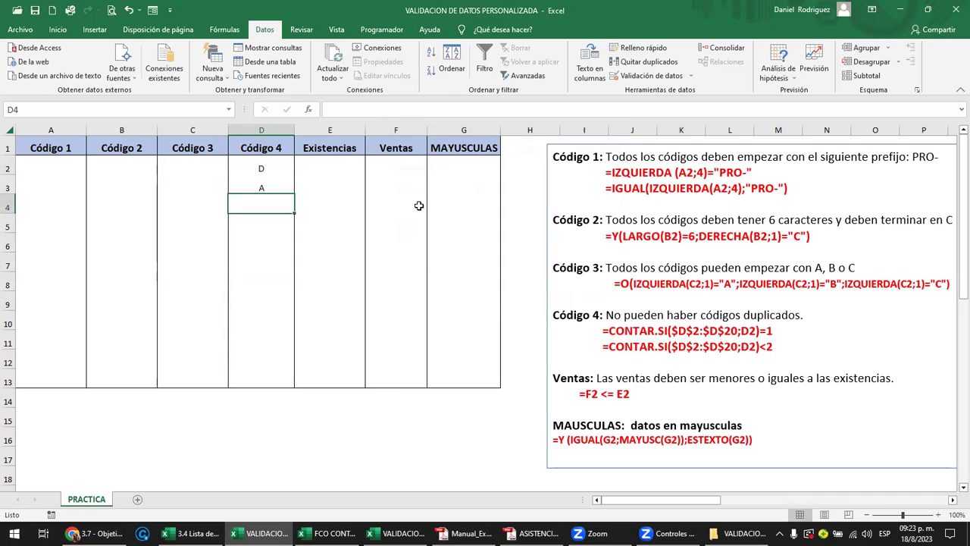
# Test a duplicate A in D4 and cancel it after rejection
pyautogui.write('A')
pyautogui.press('Return')
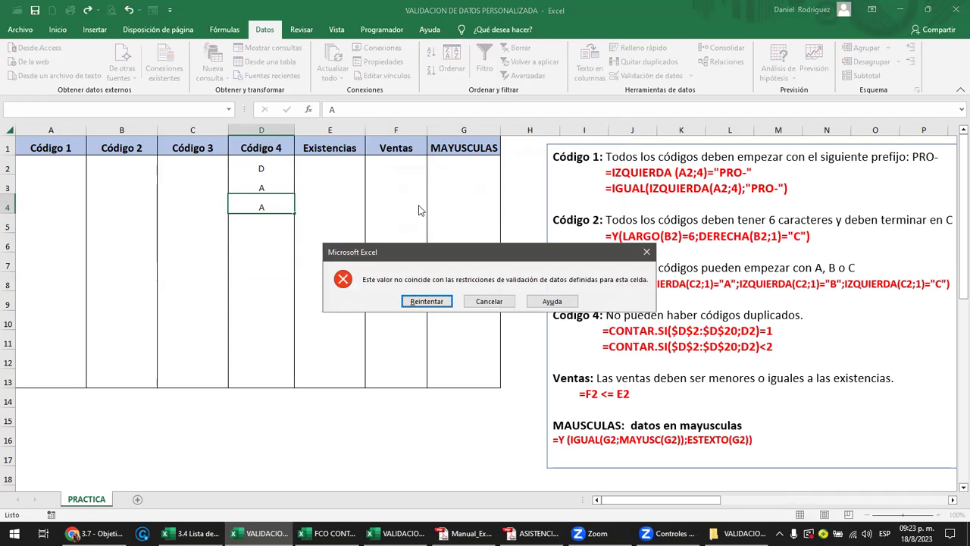
pyautogui.press('Return')
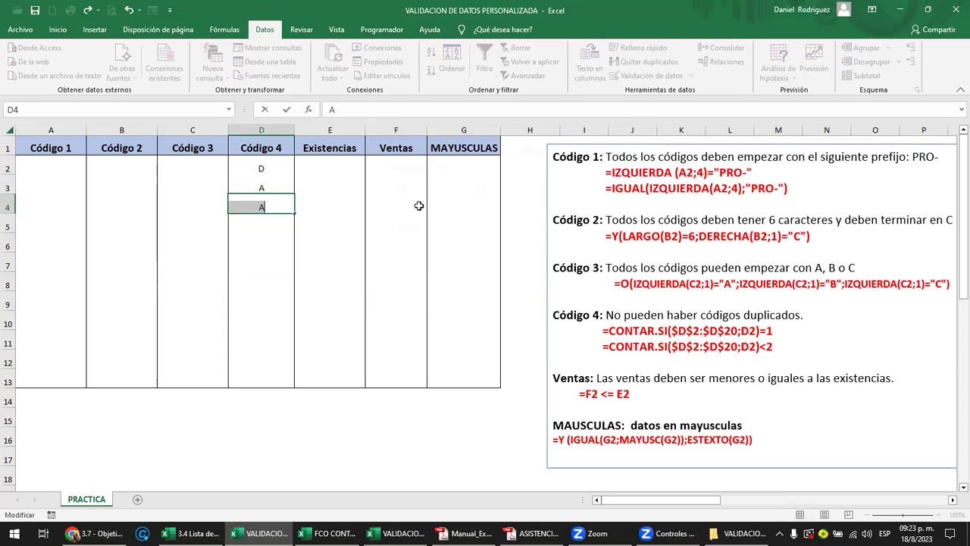
pyautogui.press('Return')
pyautogui.press('Escape')
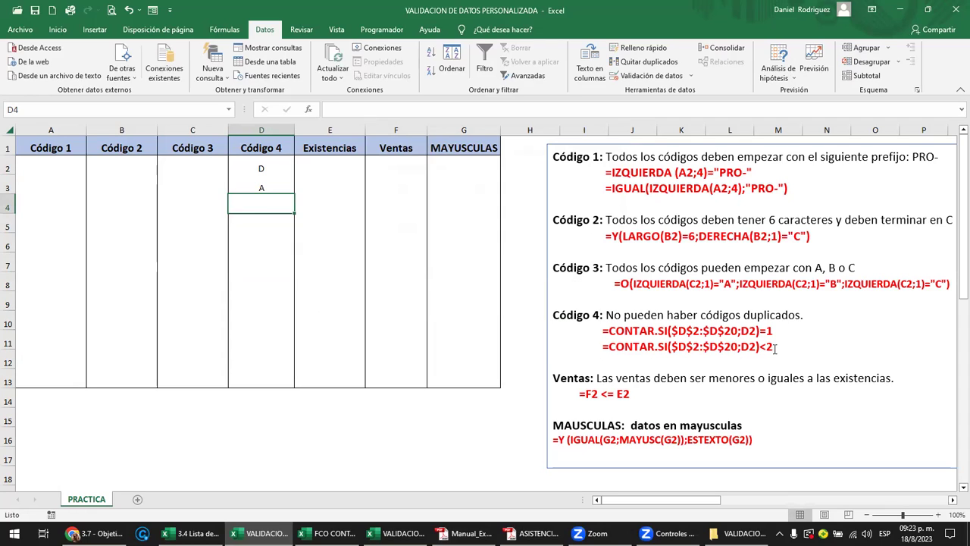
# Review cells D2:D3 and the =CONTAR.SI($D$2:$D$20;D2)=1 formula in the text box
pyautogui.click(267, 188)
pyautogui.click(273, 169)
pyautogui.click(273, 183)
pyautogui.click(274, 169)
pyautogui.click(274, 182)
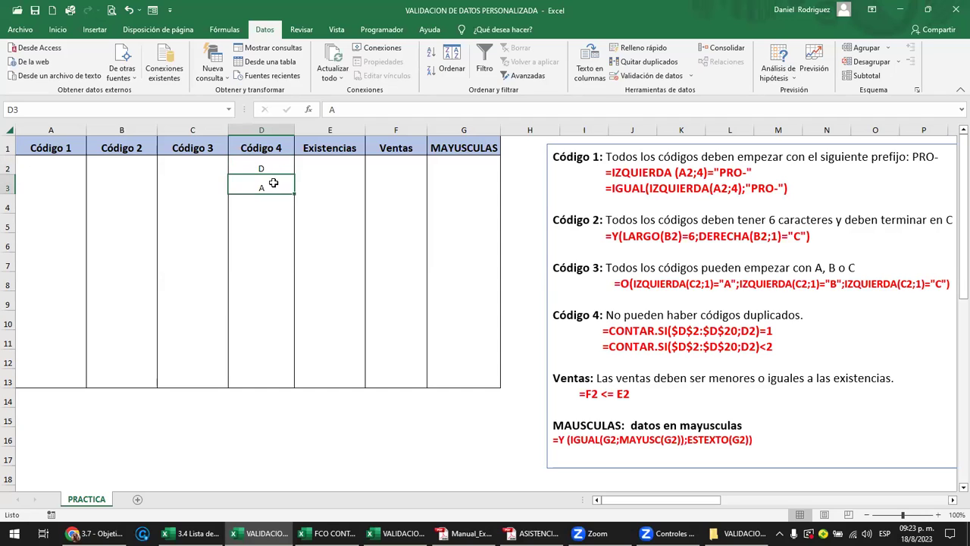
pyautogui.click(775, 331)
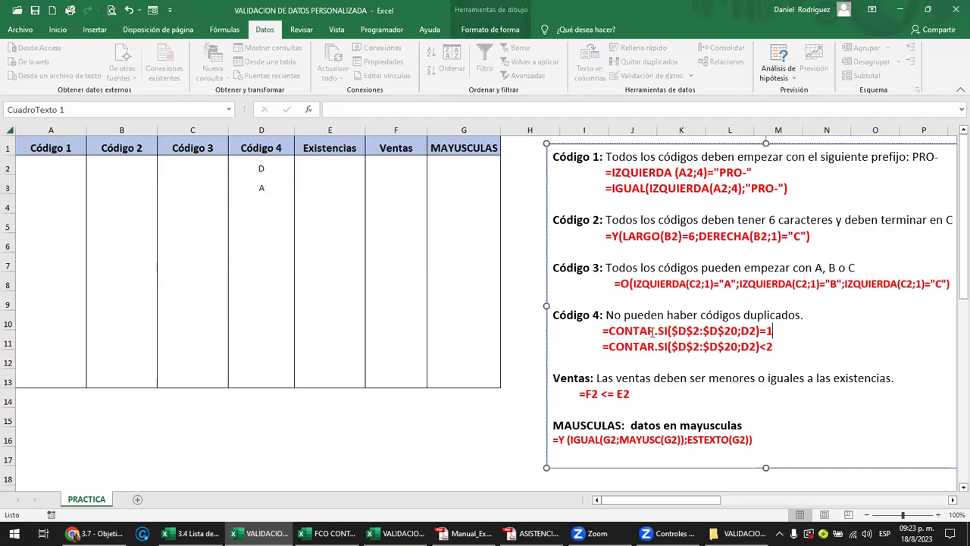
pyautogui.moveTo(598, 331); pyautogui.dragTo(797, 333)
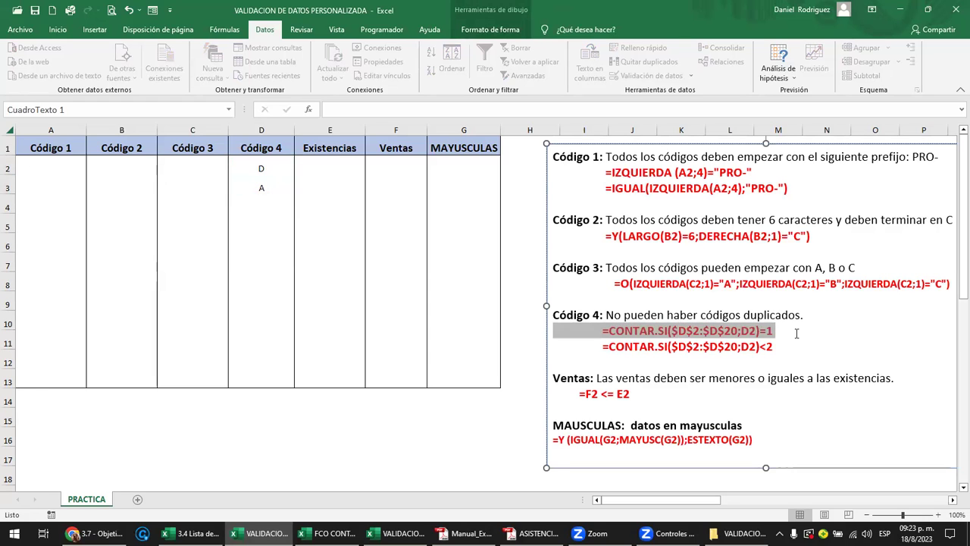
pyautogui.click(776, 345)
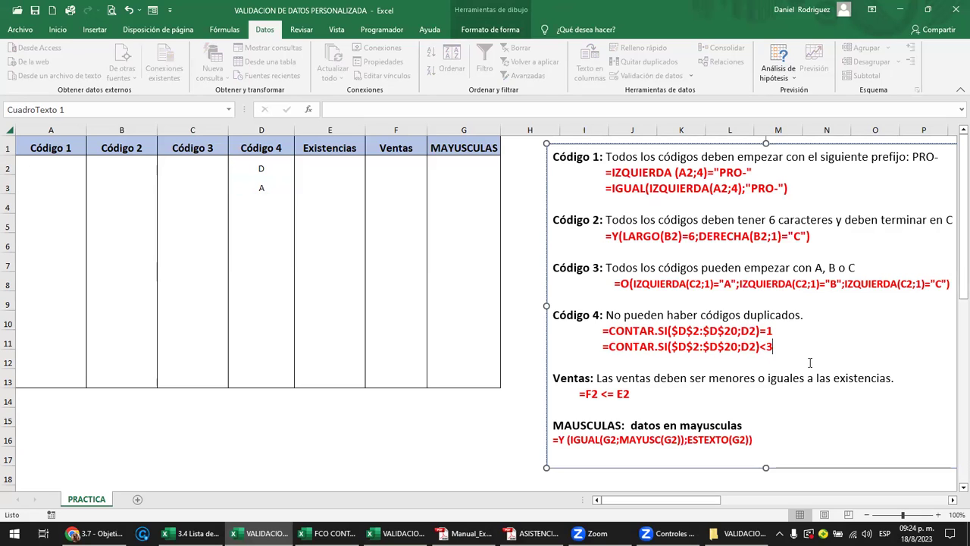
# Change the D2:D13 validation to =CONTAR.SI($D$2:$D$20;D2)<3 so each code may appear twice
pyautogui.moveTo(774, 346); pyautogui.dragTo(759, 346)
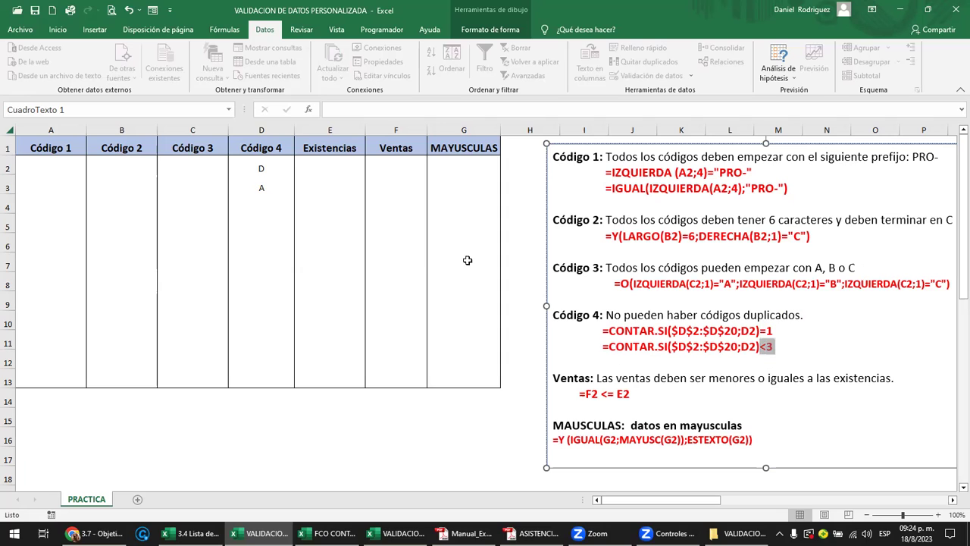
pyautogui.click(267, 182)
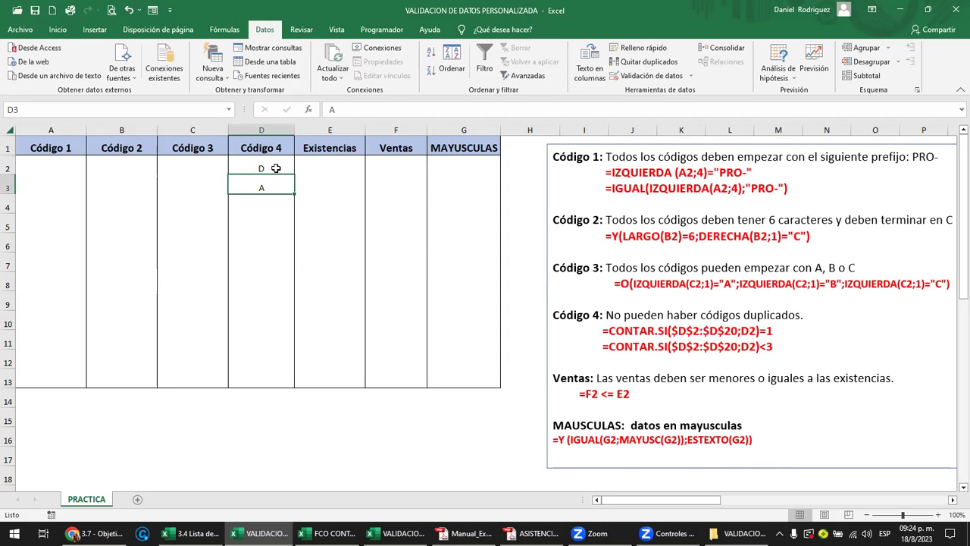
pyautogui.moveTo(276, 169); pyautogui.dragTo(261, 379)
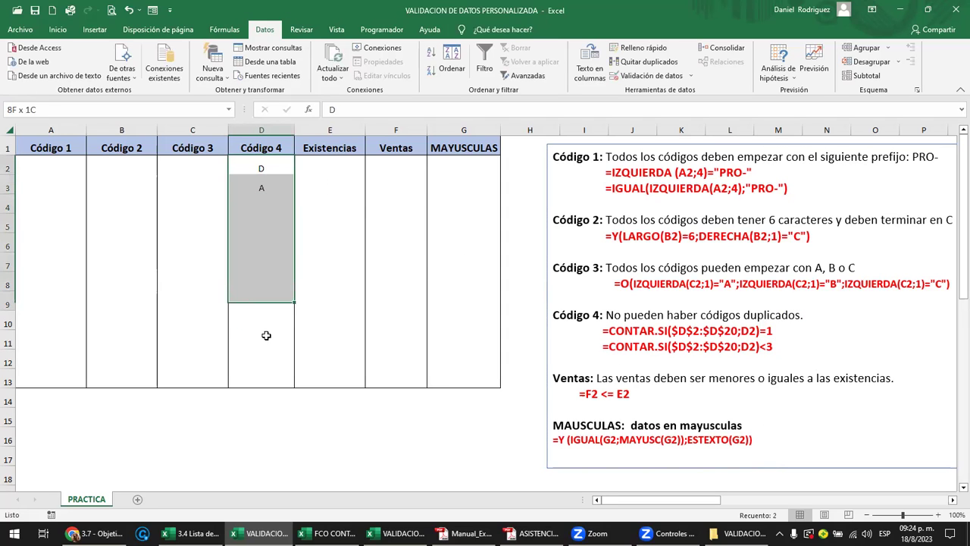
pyautogui.click(690, 76)
pyautogui.click(671, 92)
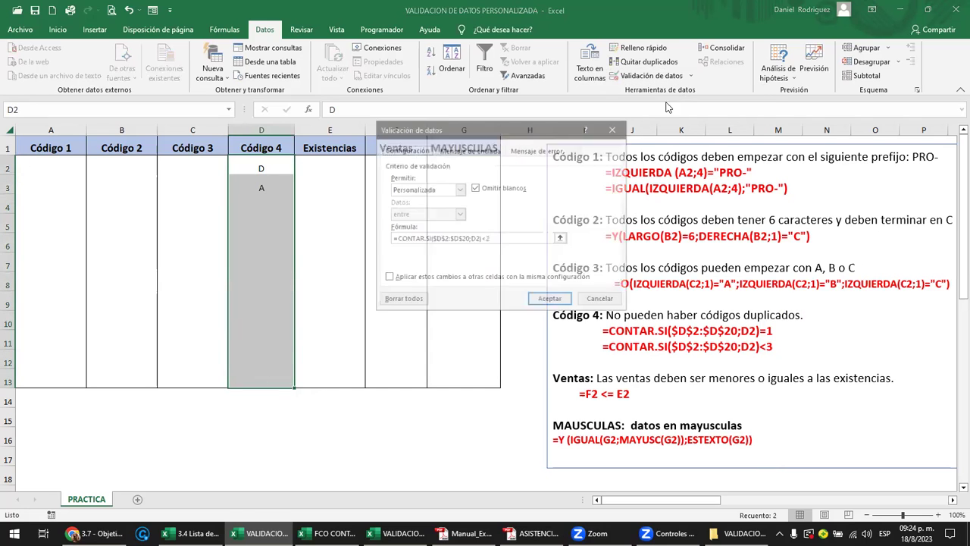
pyautogui.click(496, 240)
pyautogui.press('BackSpace')
pyautogui.write('3')
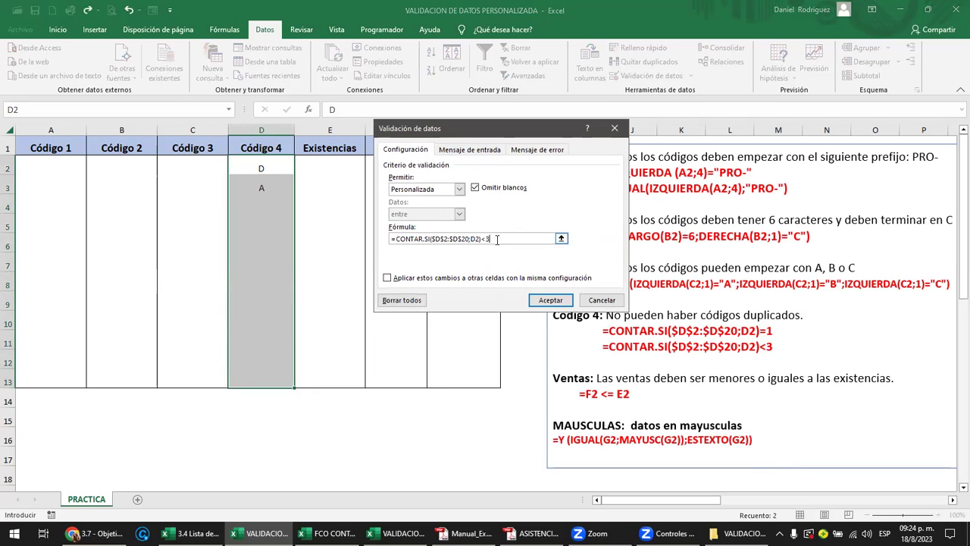
pyautogui.click(550, 300)
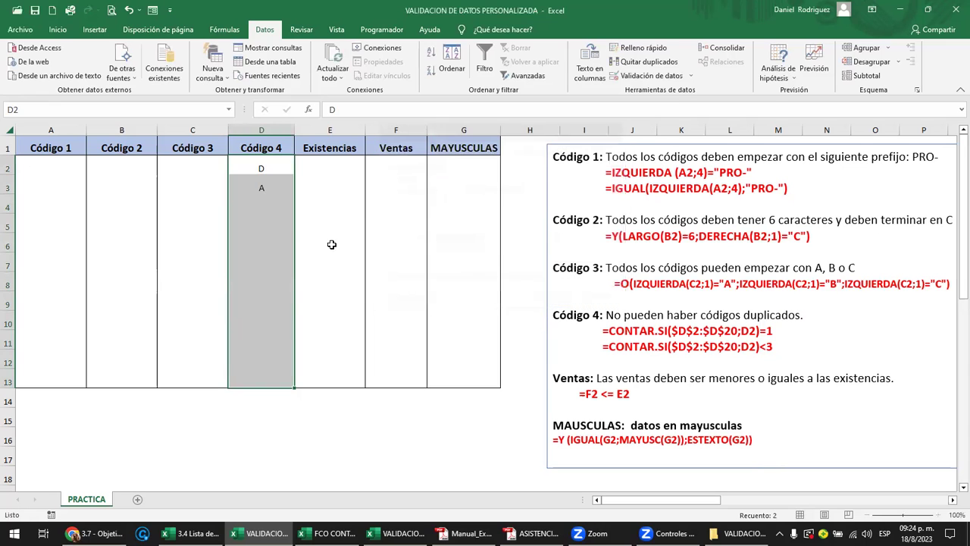
# Enter a second D in cell D4, which the rule accepts
pyautogui.click(255, 202)
pyautogui.press('Up')
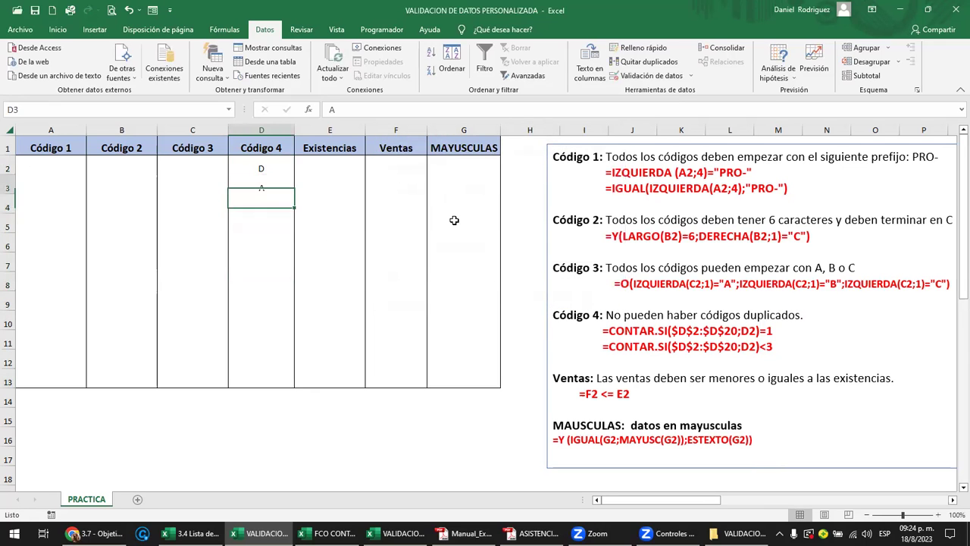
pyautogui.press('Up')
pyautogui.press('Down')
pyautogui.press('Down')
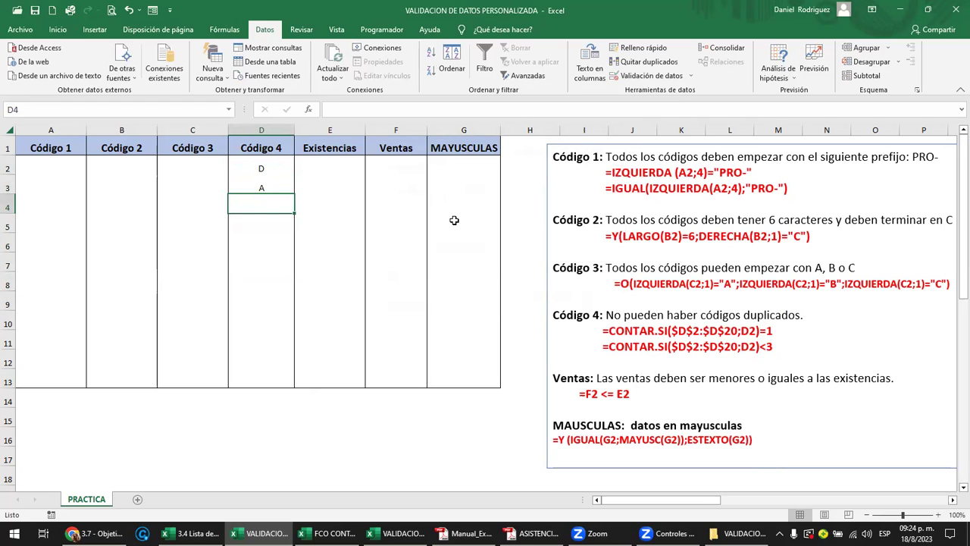
pyautogui.write('D')
pyautogui.press('Return')
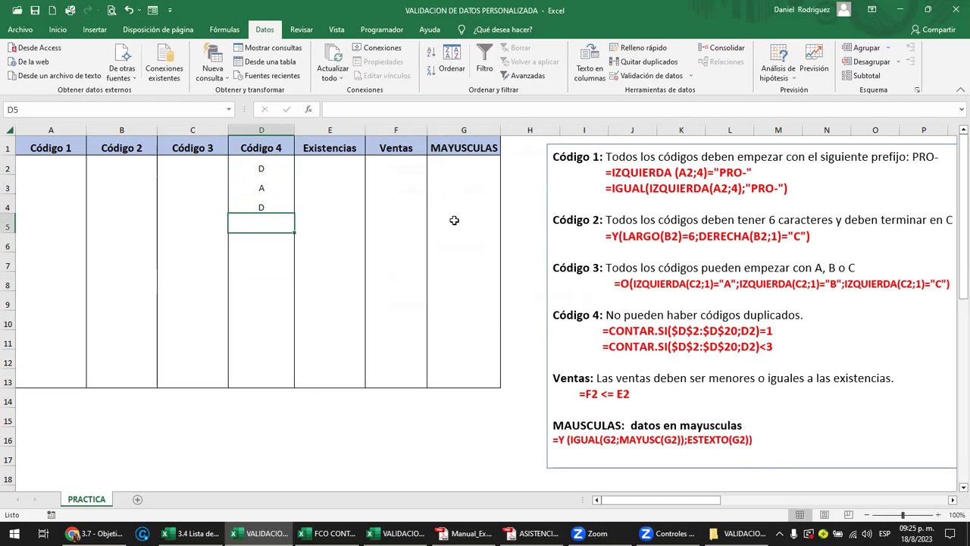
# Try a third D in D5 and dismiss the validation error, leaving D5 empty
pyautogui.press('Up')
pyautogui.press('Up')
pyautogui.press('Up')
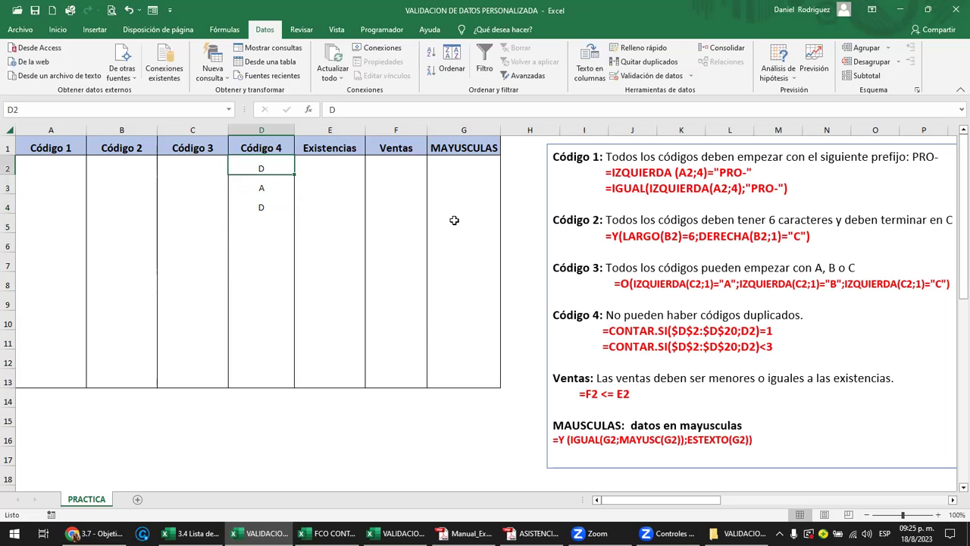
pyautogui.press('Down')
pyautogui.press('Down')
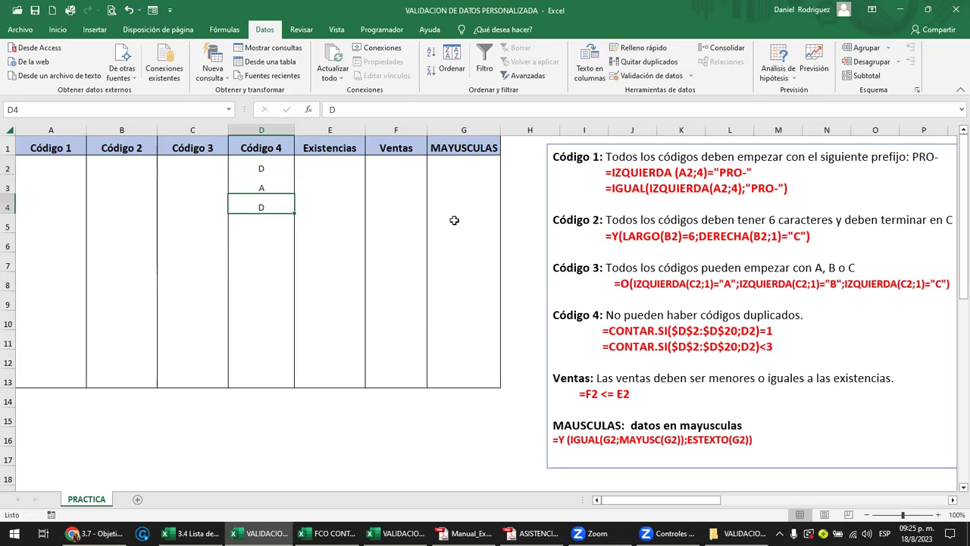
pyautogui.press('Down')
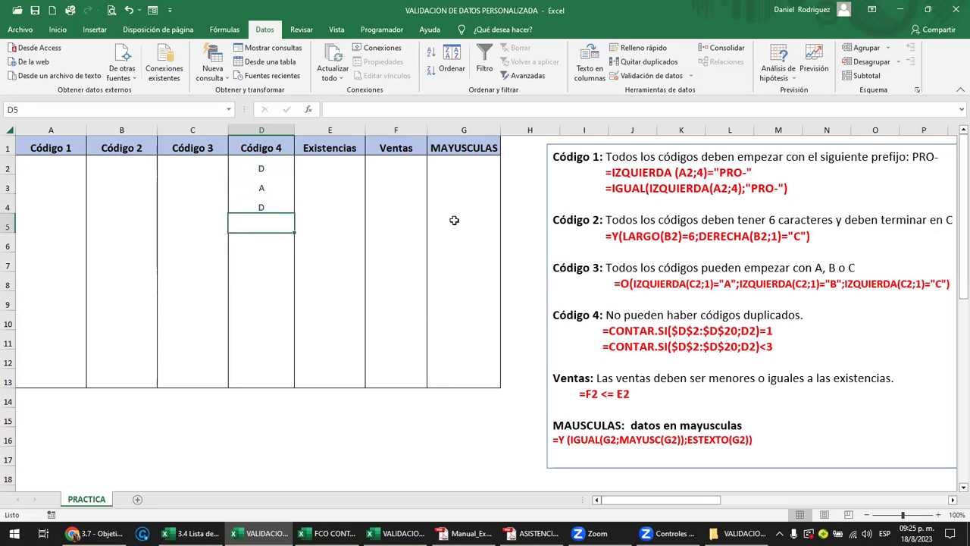
pyautogui.write('D')
pyautogui.press('Return')
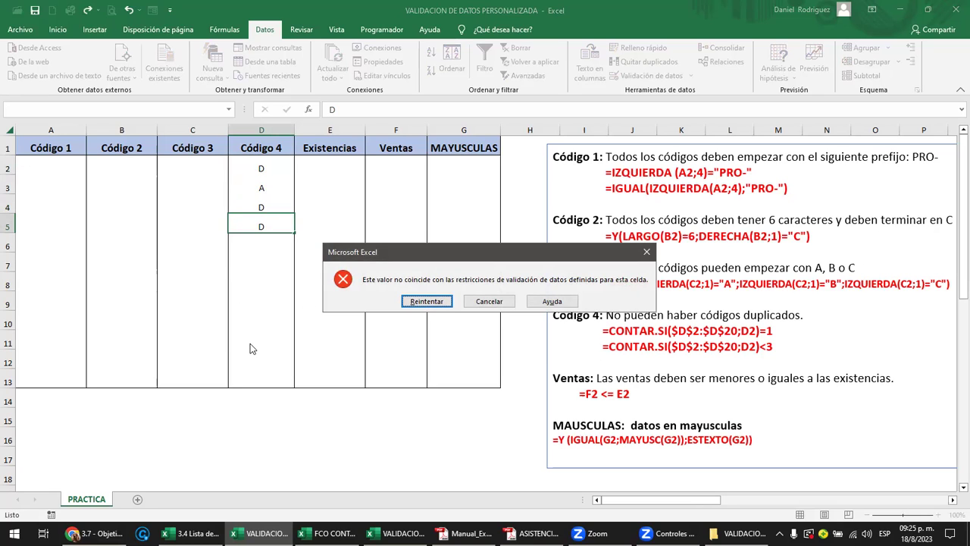
pyautogui.press('Escape')
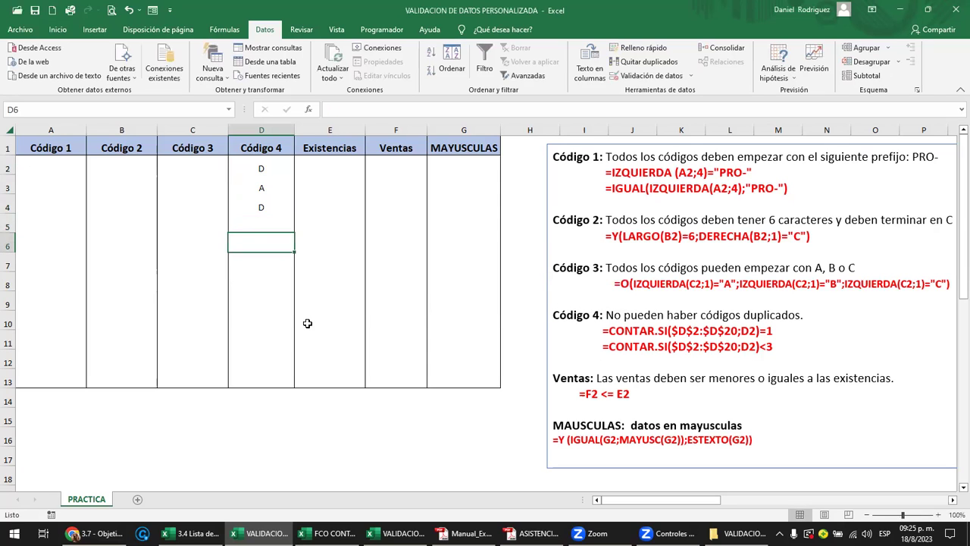
pyautogui.moveTo(274, 169); pyautogui.dragTo(284, 371)
# Edit the digit after '<' in the second CONTAR.SI note, trying 4 then restoring 3
pyautogui.click(777, 346)
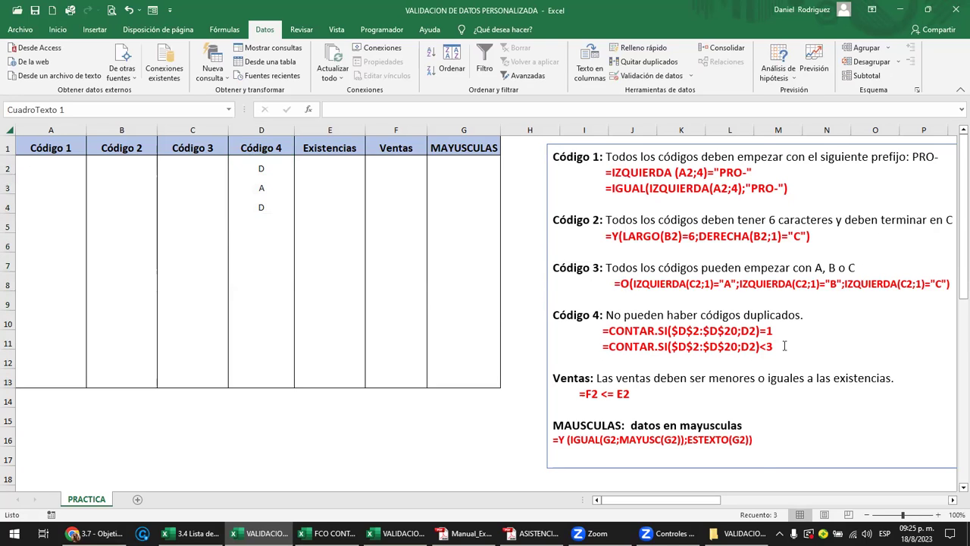
pyautogui.press('BackSpace')
pyautogui.write('4')
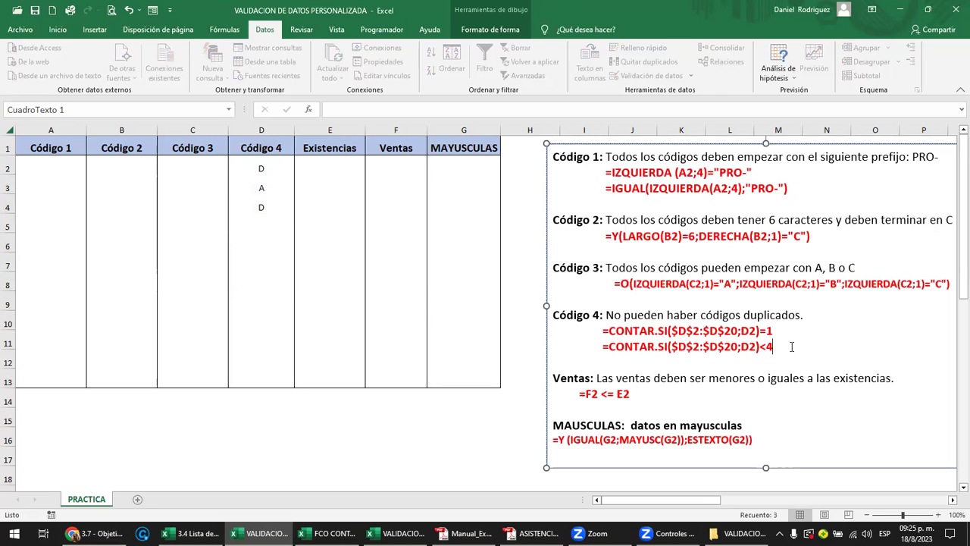
pyautogui.press('BackSpace')
pyautogui.write('3')
pyautogui.click(270, 302)
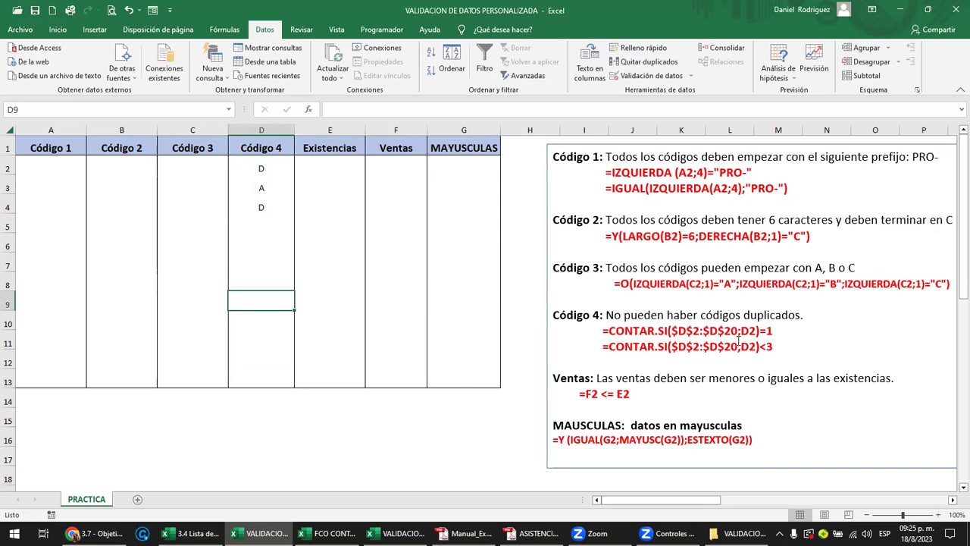
pyautogui.click(258, 168)
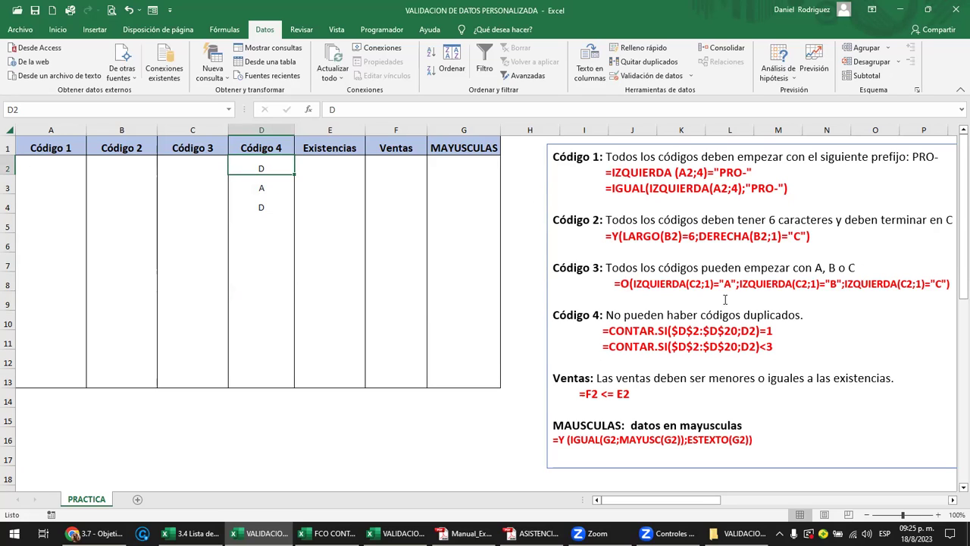
# Change the second CONTAR.SI note formula's limit to <6
pyautogui.click(776, 331)
pyautogui.moveTo(701, 327); pyautogui.dragTo(609, 331)
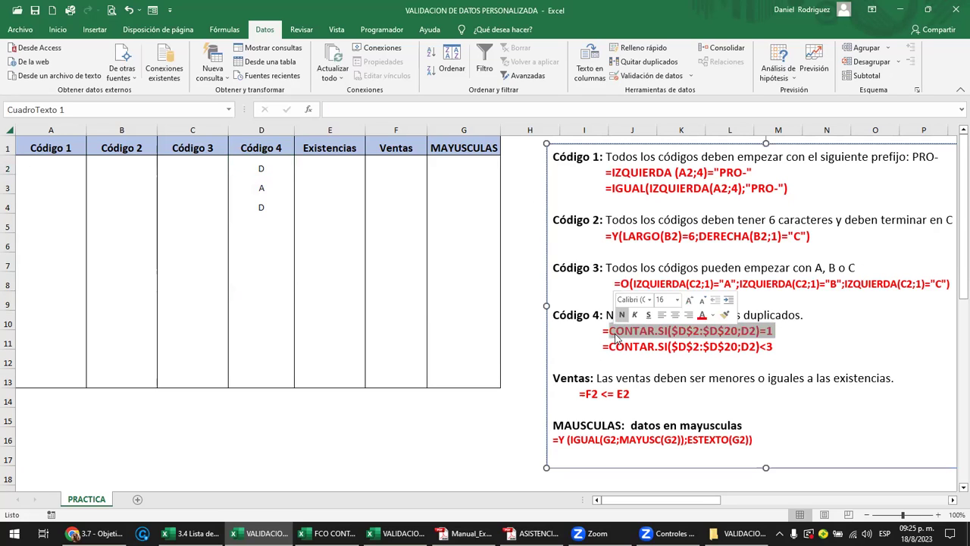
pyautogui.click(778, 341)
pyautogui.press('BackSpace')
pyautogui.write('2')
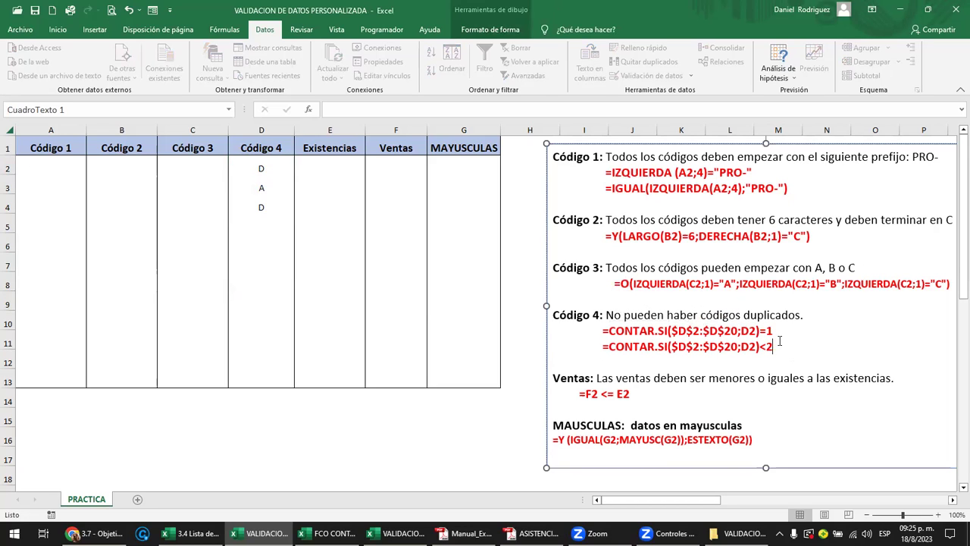
pyautogui.press('BackSpace')
pyautogui.write('3')
pyautogui.press('BackSpace')
pyautogui.write('4')
pyautogui.press('BackSpace')
pyautogui.write('6')
pyautogui.click(301, 277)
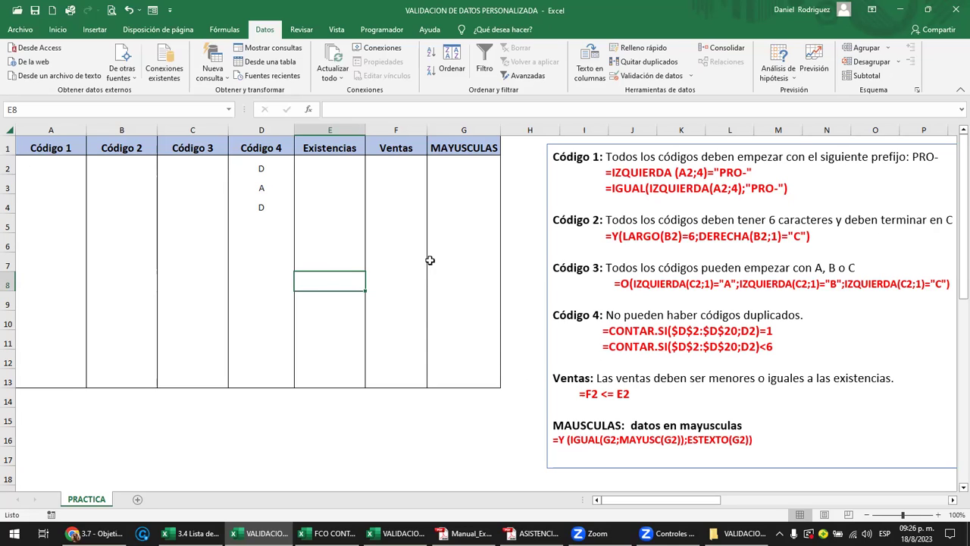
# Enter 10 and 25 in E2:E3 and fill the series down to E13, ending at 175
pyautogui.click(379, 162)
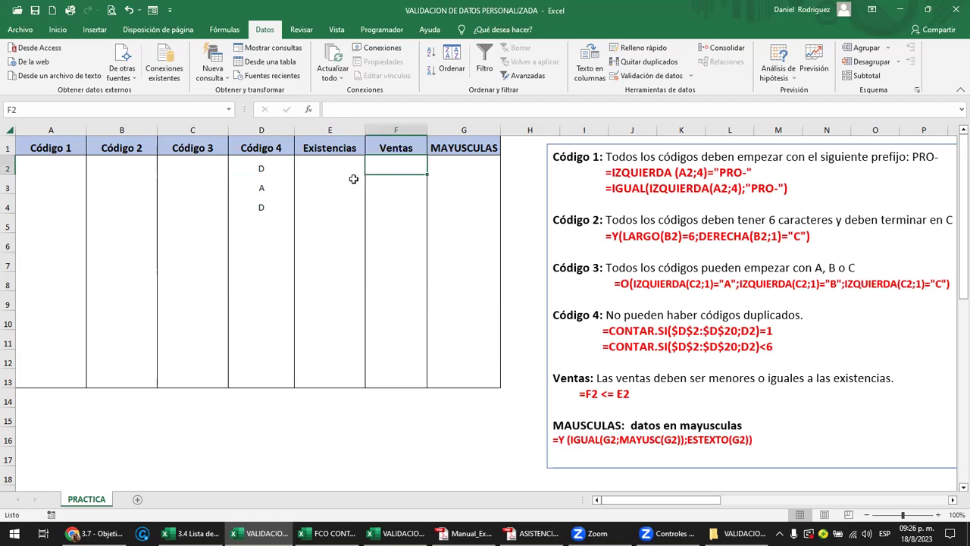
pyautogui.click(330, 169)
pyautogui.write('20')
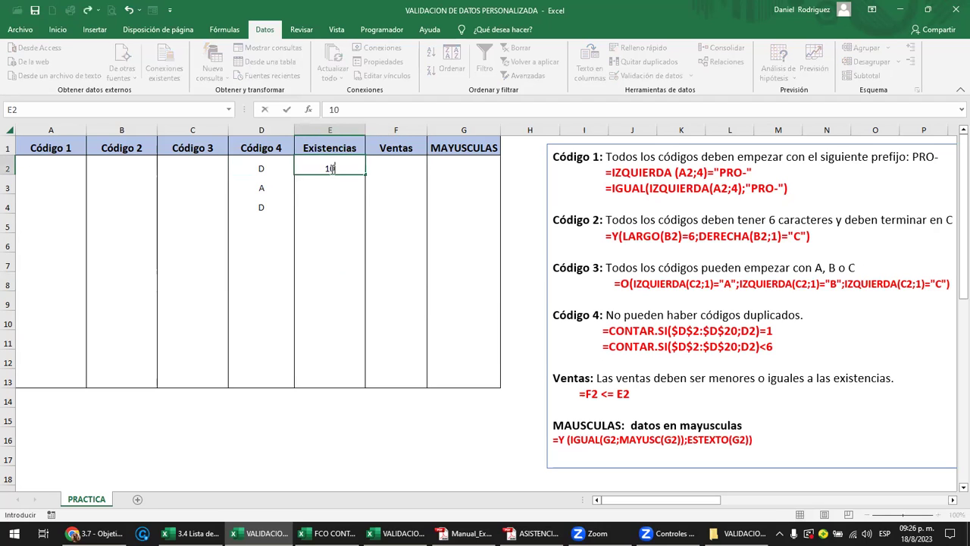
pyautogui.press('Return')
pyautogui.write('25')
pyautogui.press('Return')
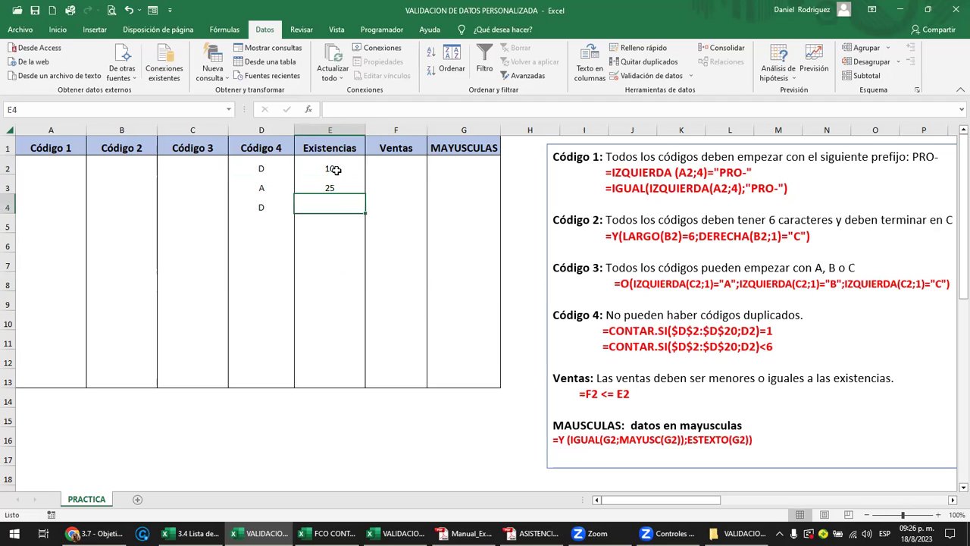
pyautogui.moveTo(343, 171); pyautogui.dragTo(366, 387)
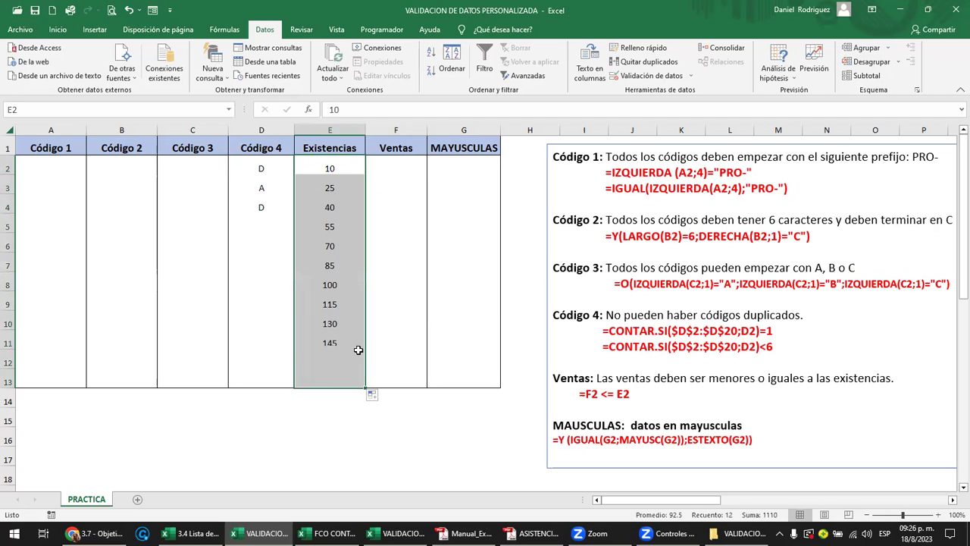
pyautogui.click(326, 376)
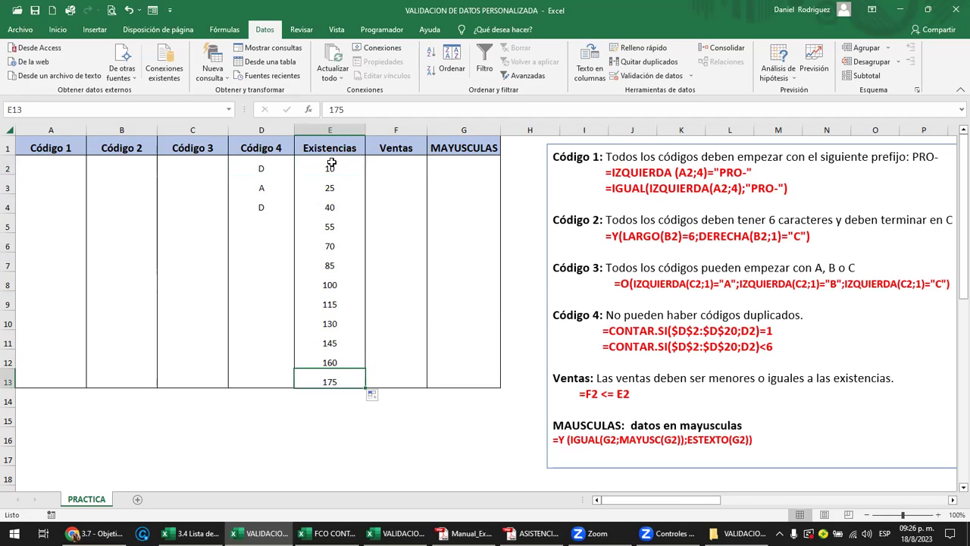
pyautogui.click(341, 164)
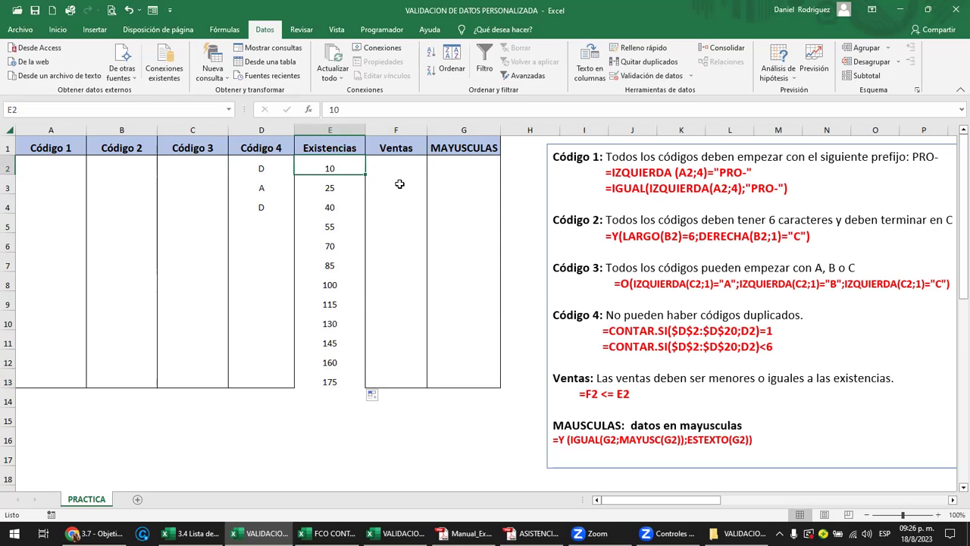
pyautogui.click(566, 376)
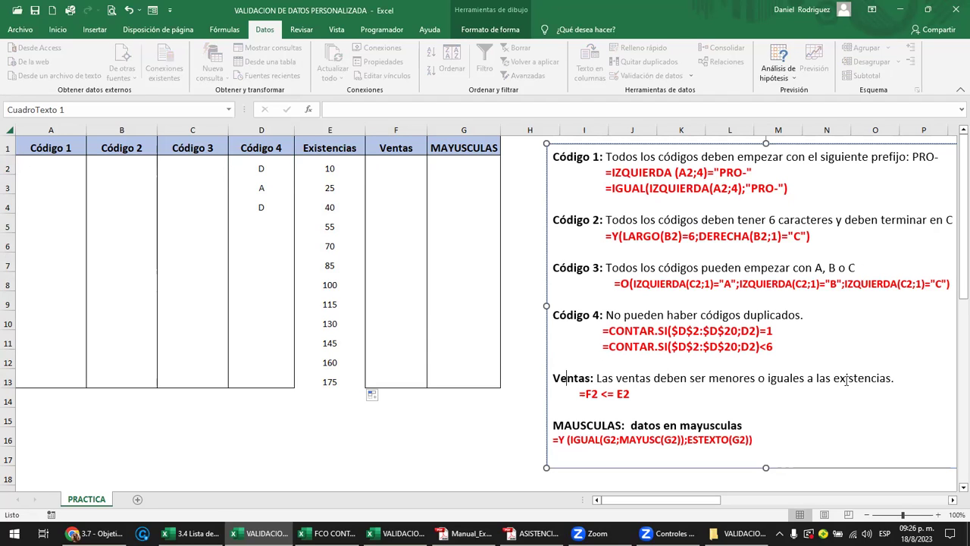
# Fill the Ventas cells F2:F13 yellow and reselect them
pyautogui.click(392, 170)
pyautogui.moveTo(394, 175); pyautogui.dragTo(382, 387)
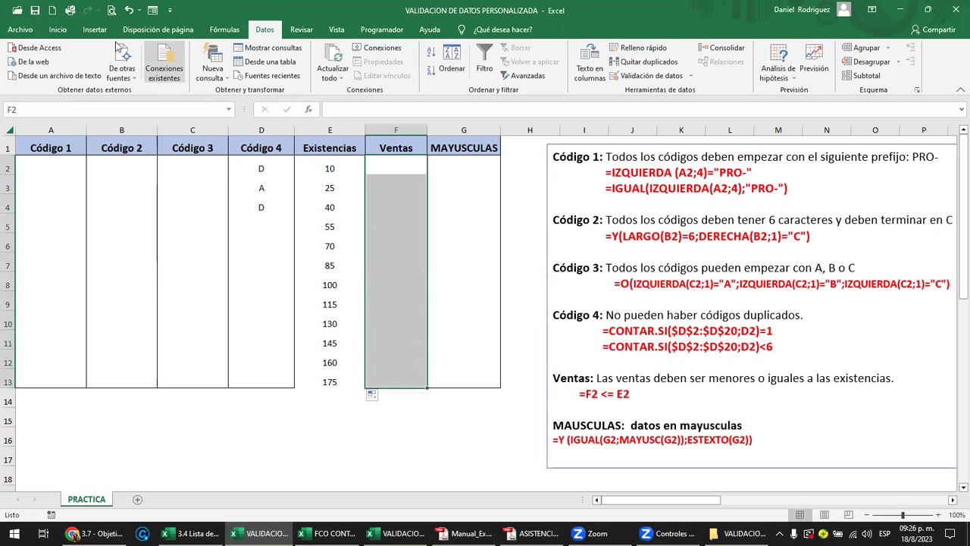
pyautogui.click(57, 29)
pyautogui.click(201, 70)
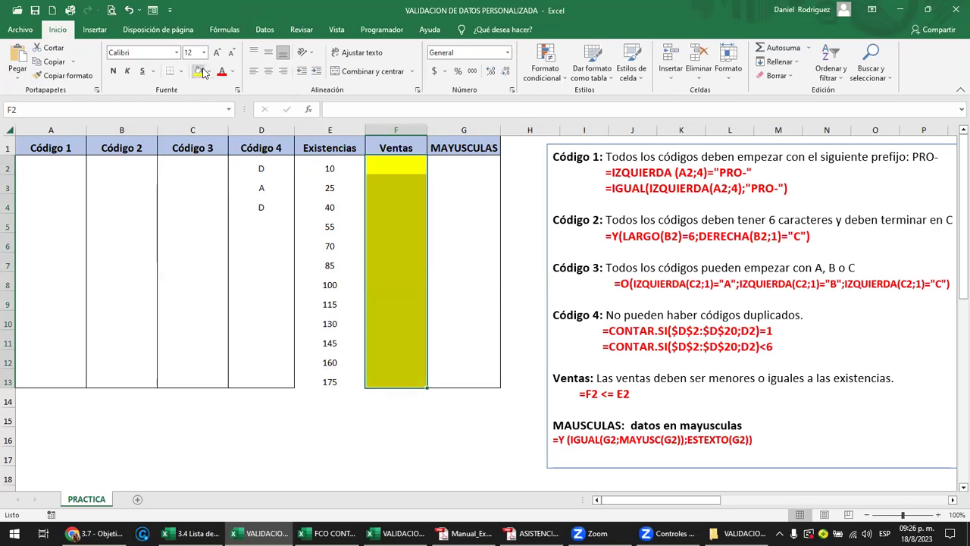
pyautogui.click(330, 168)
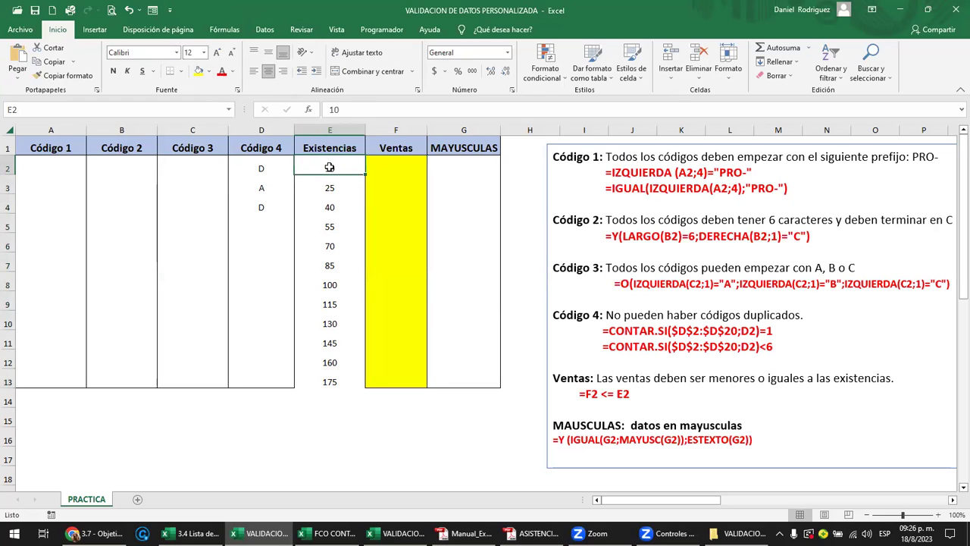
pyautogui.click(392, 166)
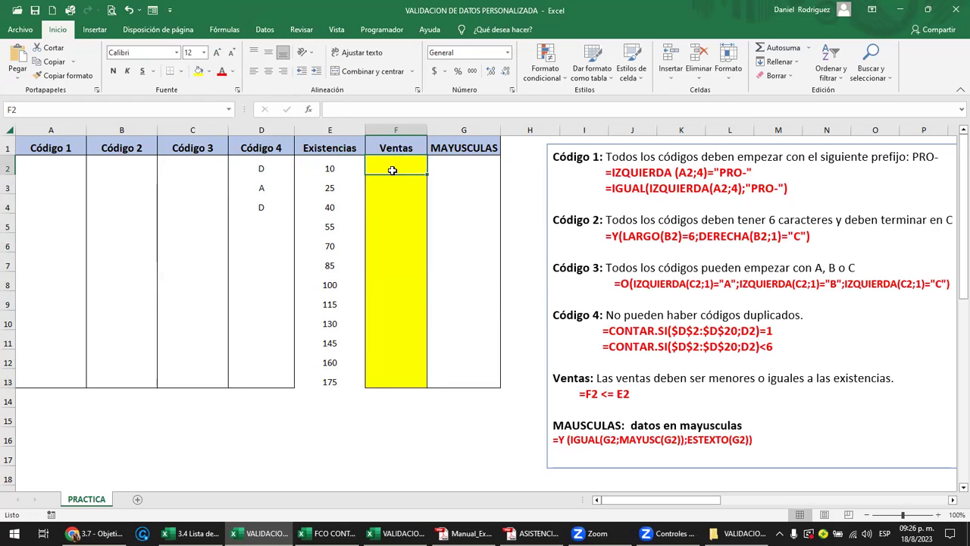
pyautogui.click(329, 166)
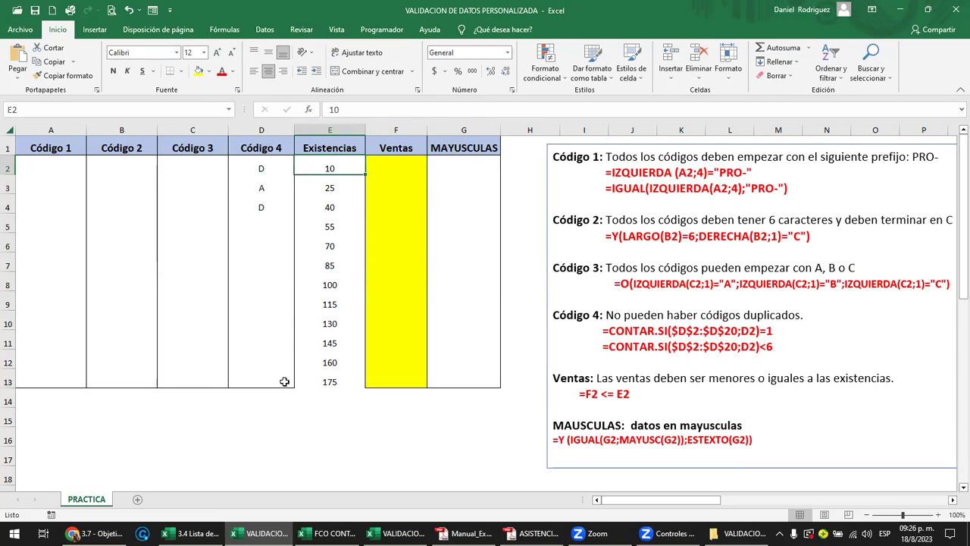
pyautogui.click(412, 170)
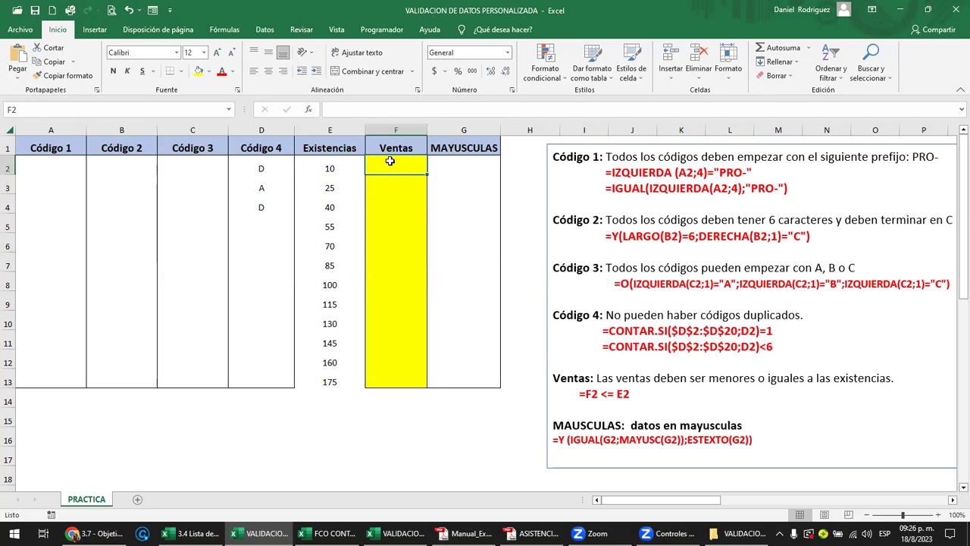
pyautogui.moveTo(391, 162); pyautogui.dragTo(388, 376)
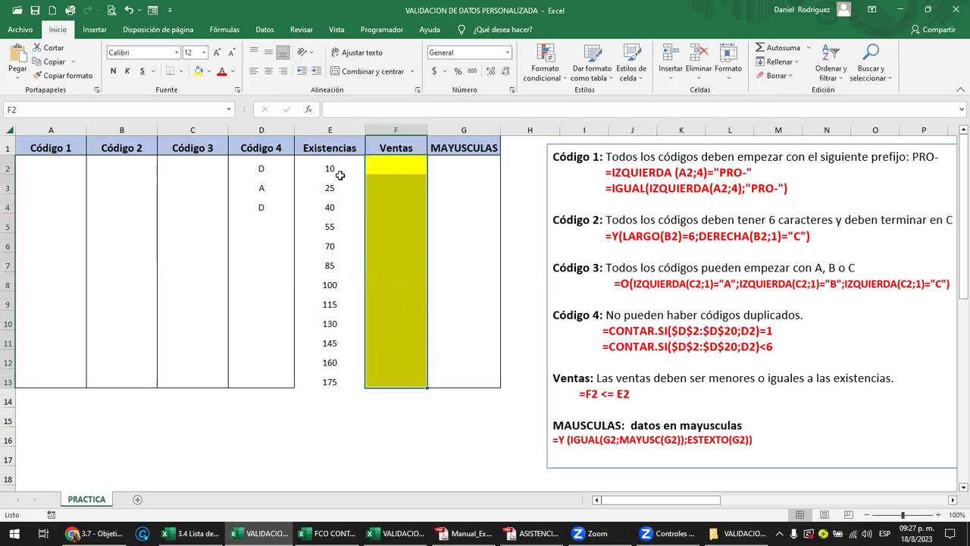
# Give F2:F13 a custom validation rule with formula =F2<=E2
pyautogui.click(264, 30)
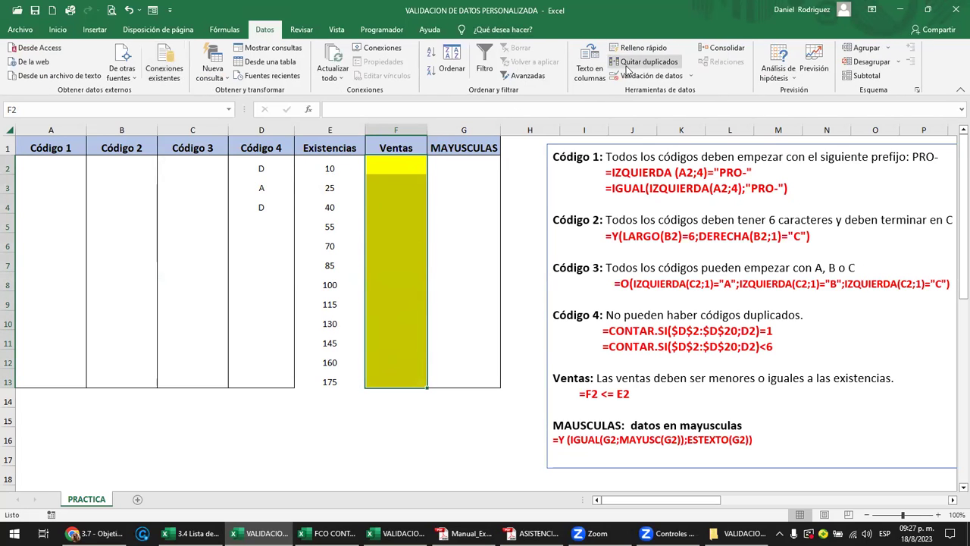
pyautogui.click(691, 76)
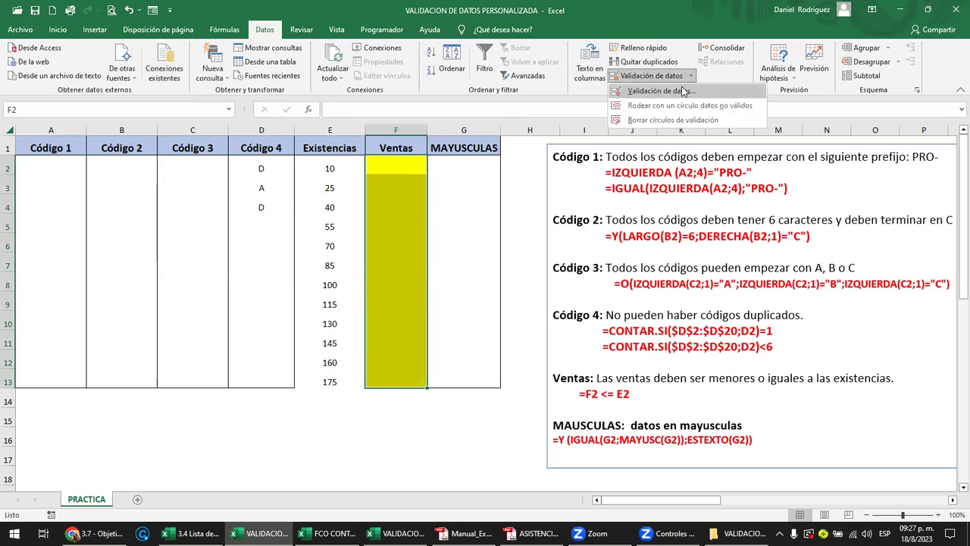
pyautogui.click(684, 91)
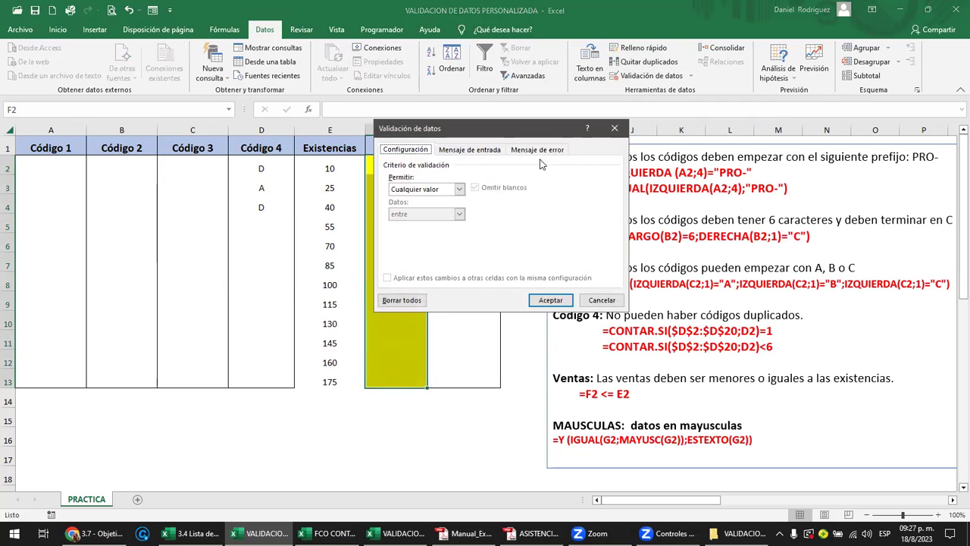
pyautogui.click(457, 189)
pyautogui.click(421, 256)
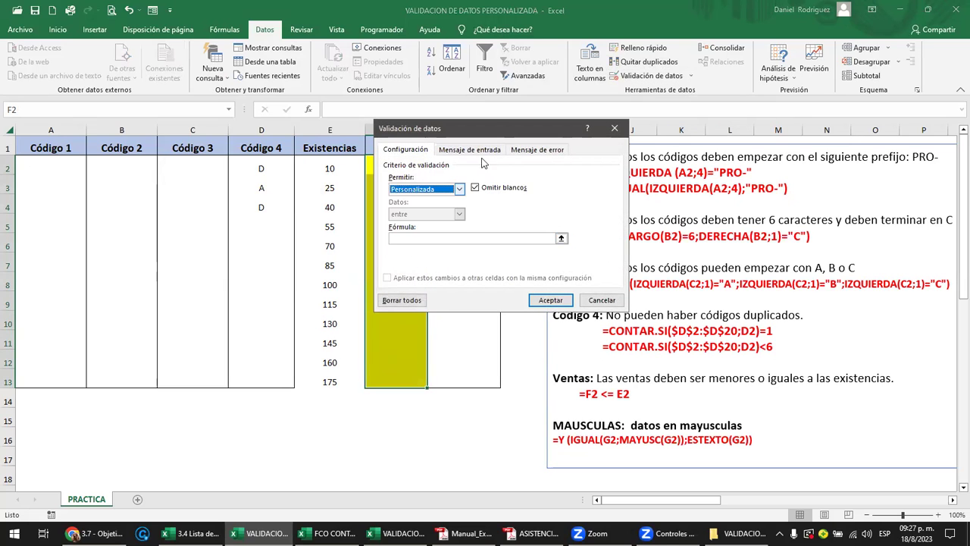
pyautogui.moveTo(484, 134); pyautogui.dragTo(594, 133)
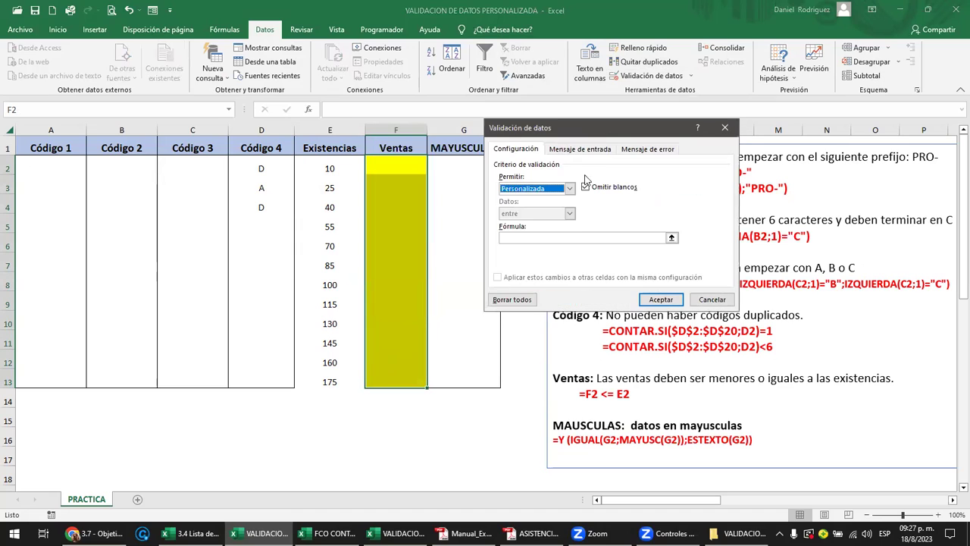
pyautogui.click(512, 236)
pyautogui.click(518, 238)
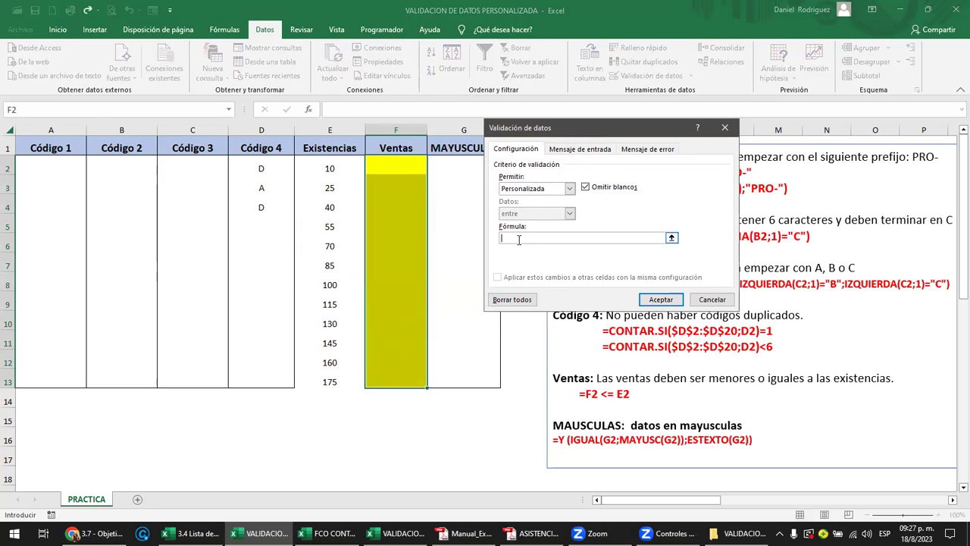
pyautogui.write('=')
pyautogui.click(397, 165)
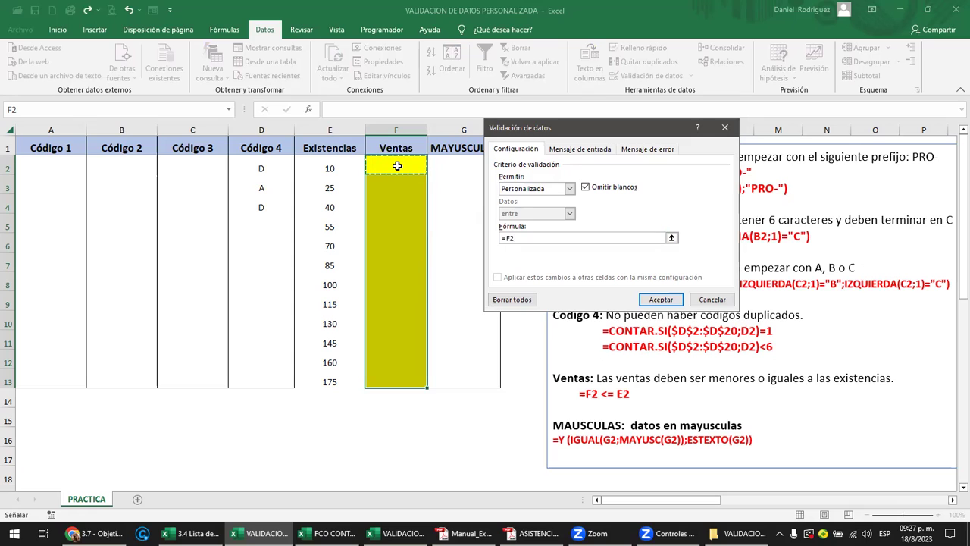
pyautogui.write('>')
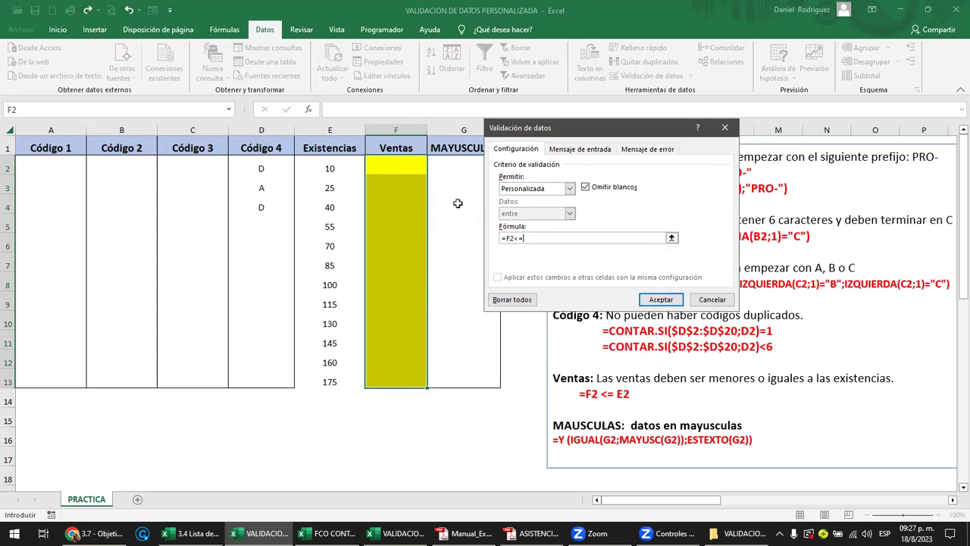
pyautogui.click(324, 168)
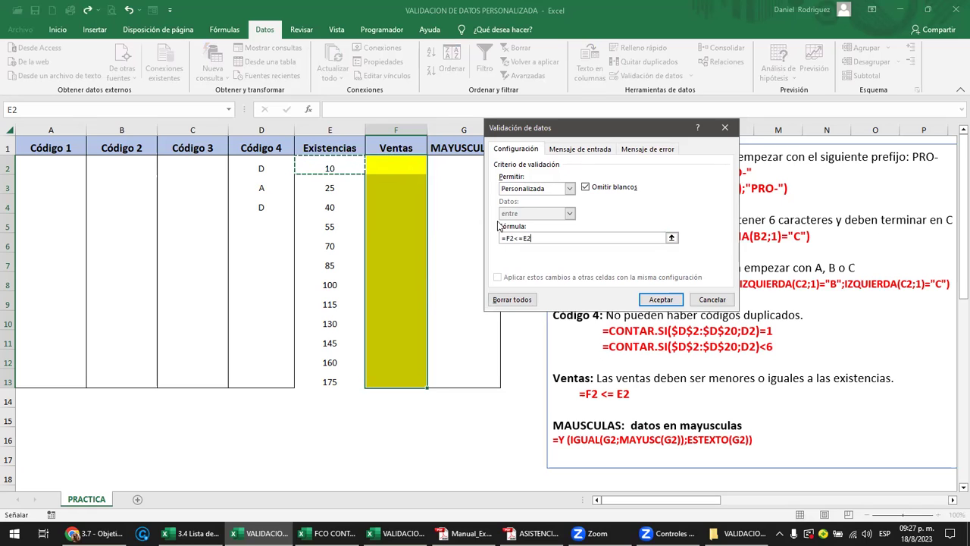
pyautogui.click(658, 300)
# Enter 5 in Ventas cell F2
pyautogui.click(383, 176)
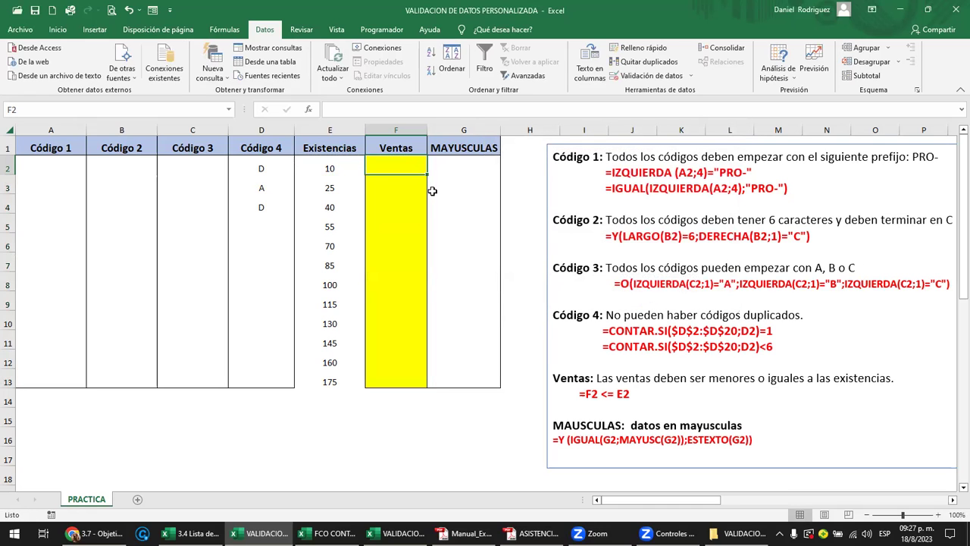
pyautogui.write('5')
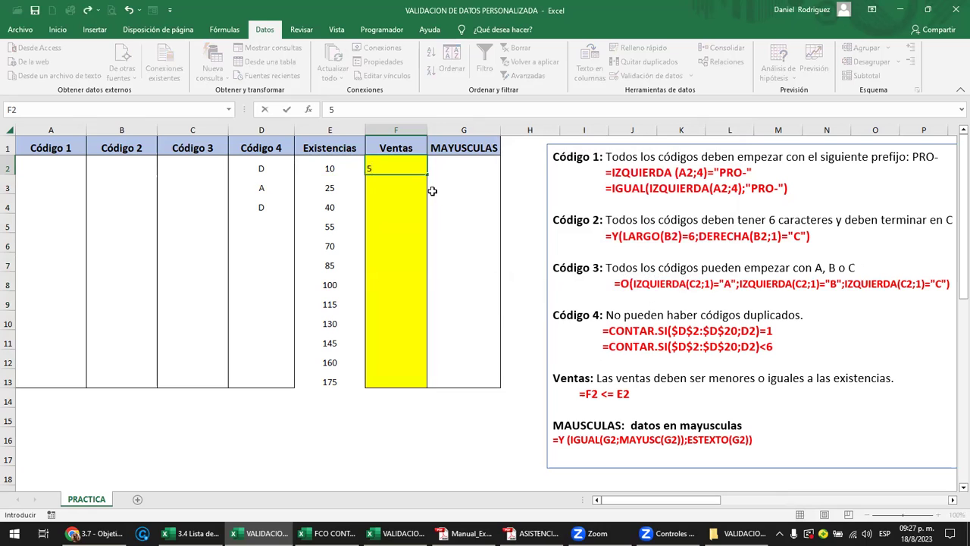
pyautogui.press('Return')
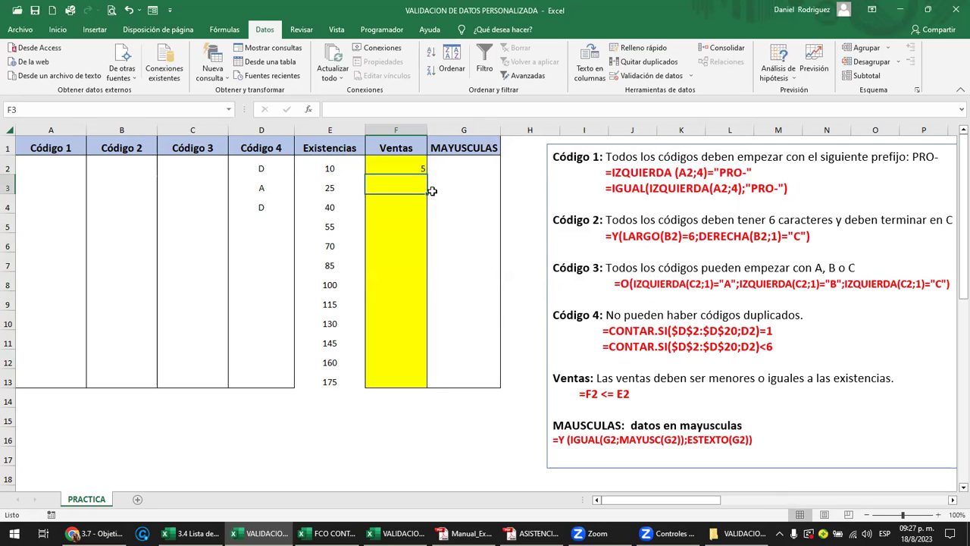
# Enter 15 and 40 in F3:F4, then try 100 in F5 and cancel the rejection
pyautogui.write('15')
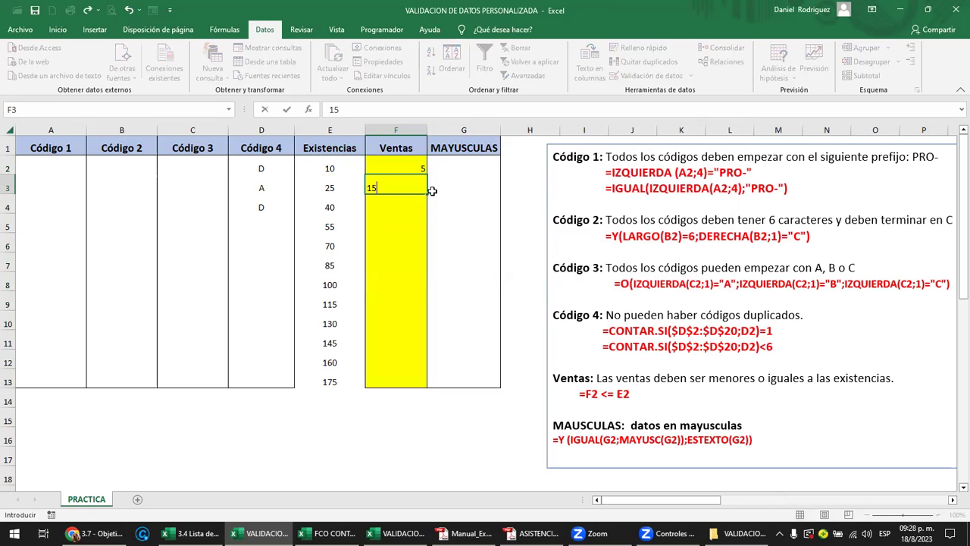
pyautogui.press('Return')
pyautogui.write('40')
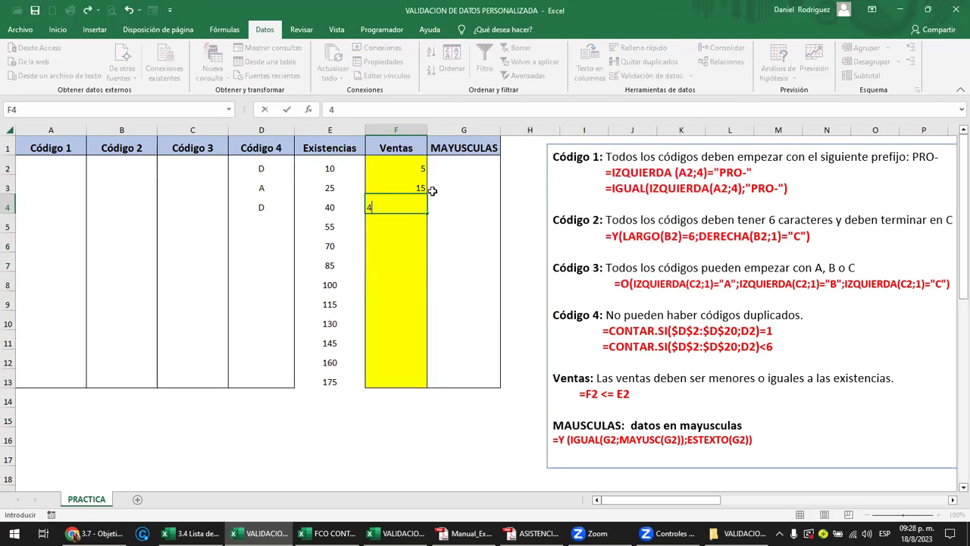
pyautogui.press('Return')
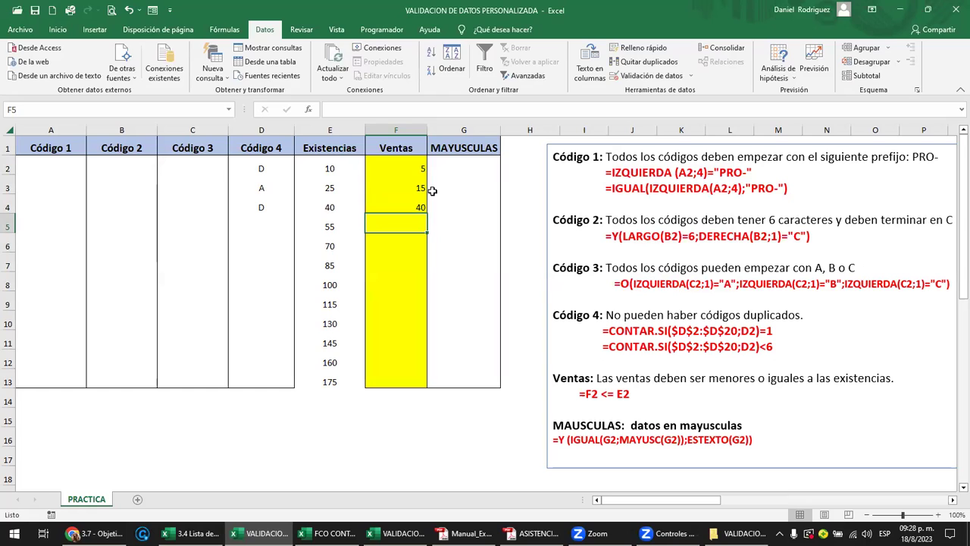
pyautogui.write('100')
pyautogui.press('Return')
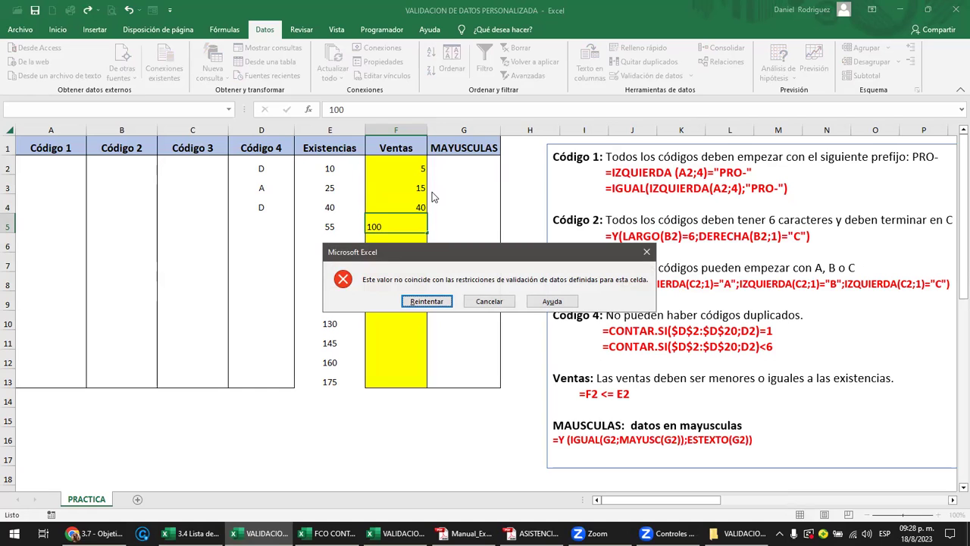
pyautogui.press('Escape')
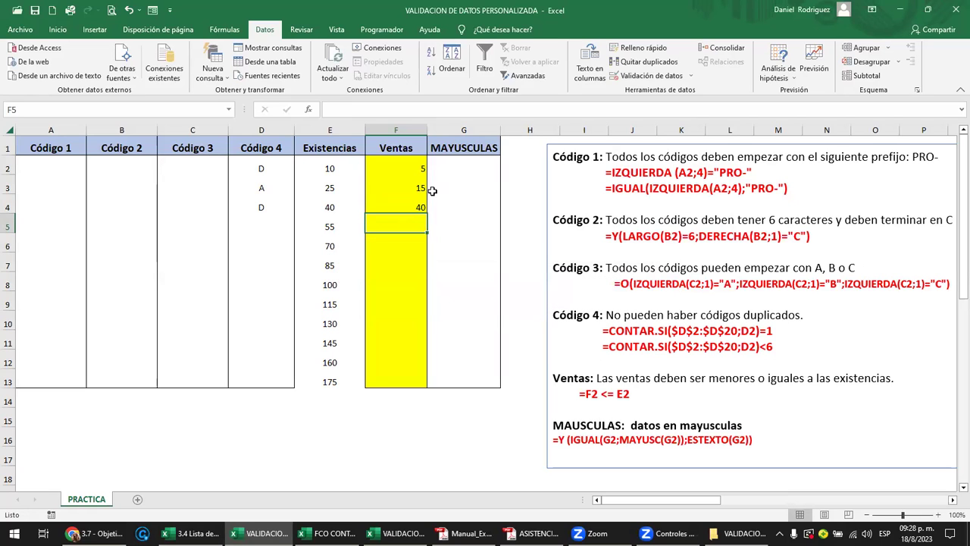
pyautogui.moveTo(405, 167); pyautogui.dragTo(397, 383)
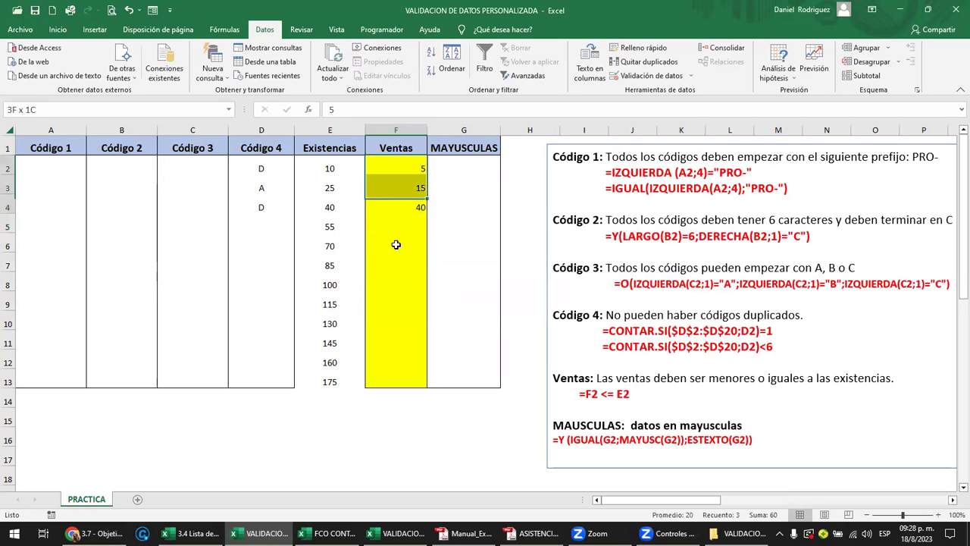
# Change Existencias E4 to 0 and reselect the Ventas cells F2:F13
pyautogui.moveTo(326, 165); pyautogui.dragTo(347, 382)
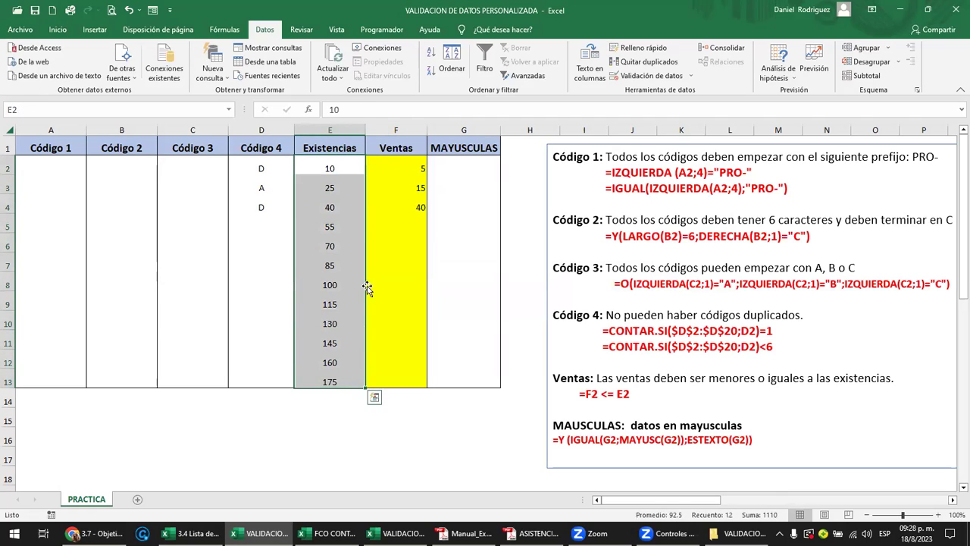
pyautogui.click(336, 209)
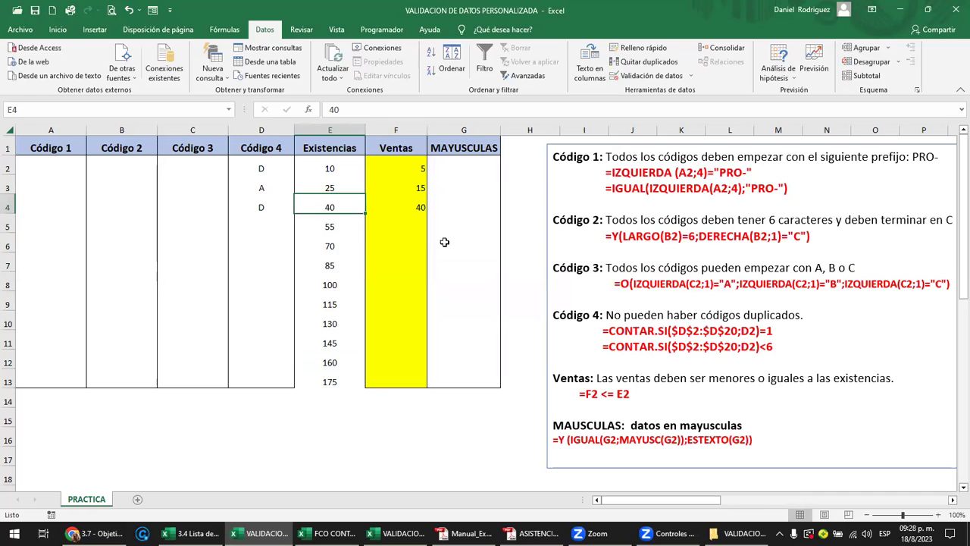
pyautogui.write('0')
pyautogui.press('Return')
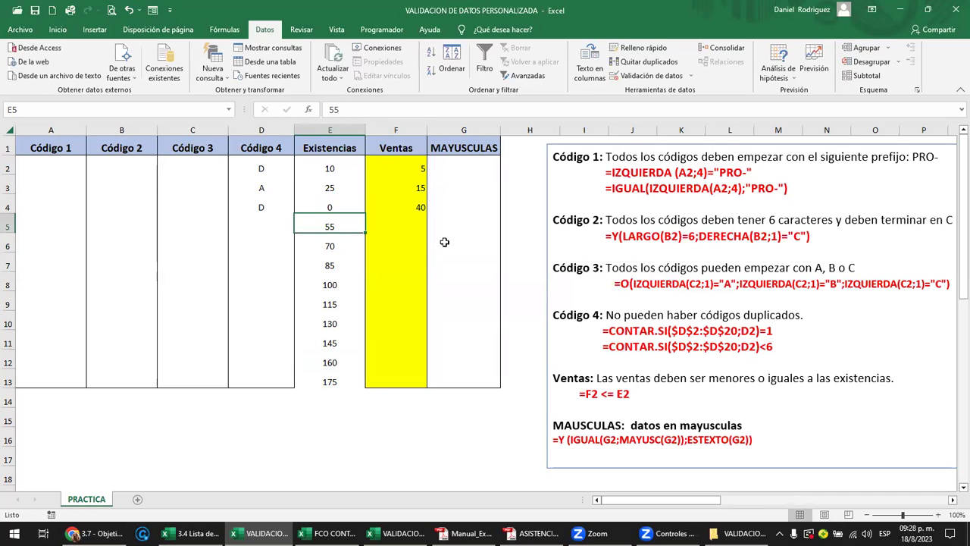
pyautogui.moveTo(401, 168); pyautogui.dragTo(398, 289)
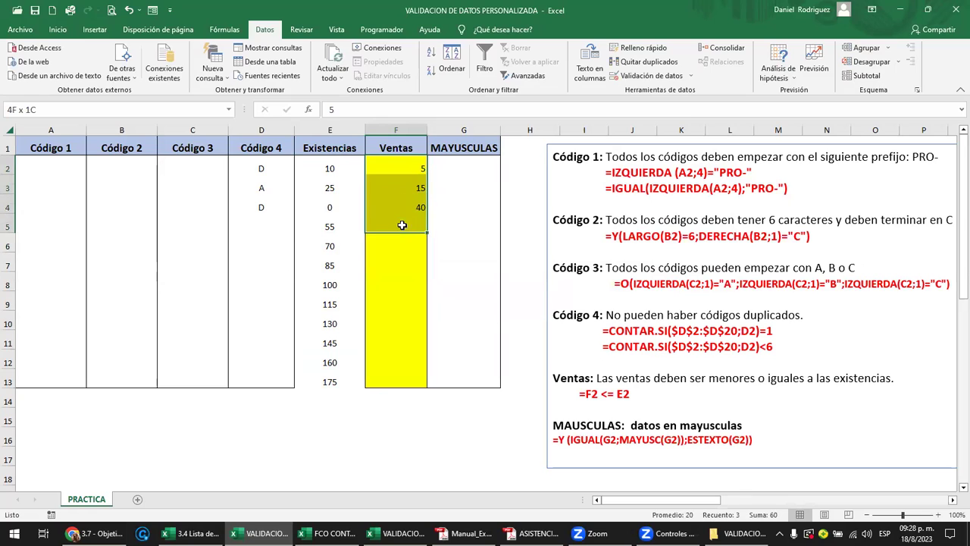
pyautogui.moveTo(399, 288); pyautogui.dragTo(404, 375)
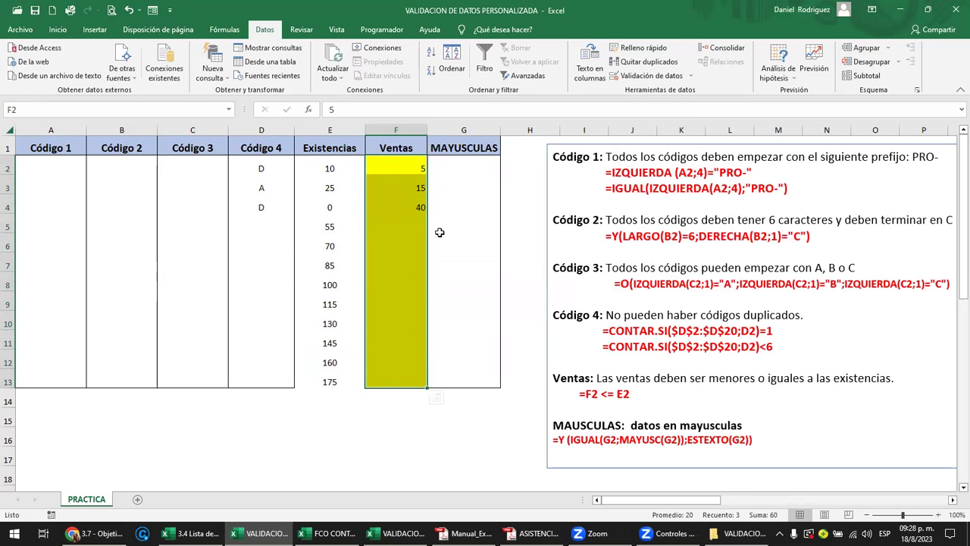
# Circle the invalid data in the Ventas column
pyautogui.click(422, 208)
pyautogui.click(328, 211)
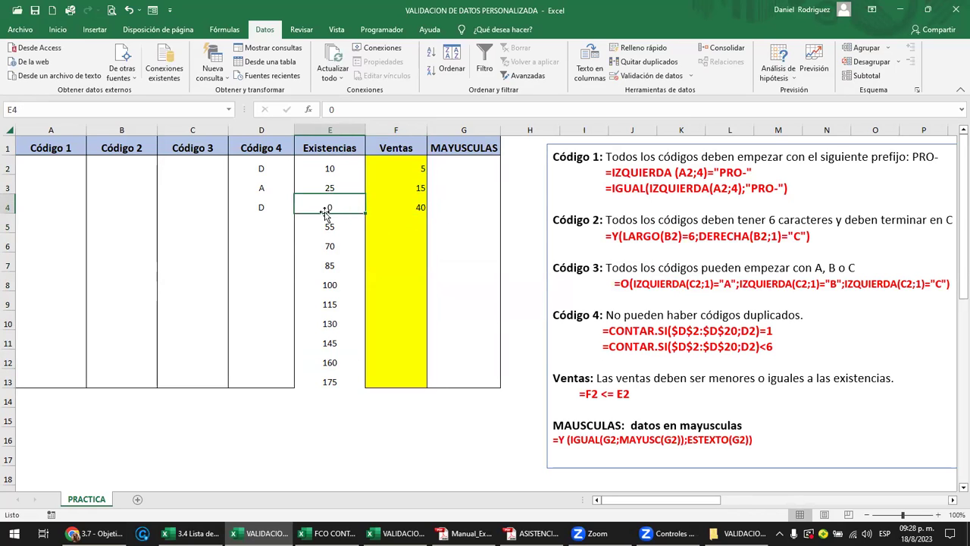
pyautogui.click(393, 166)
pyautogui.click(690, 76)
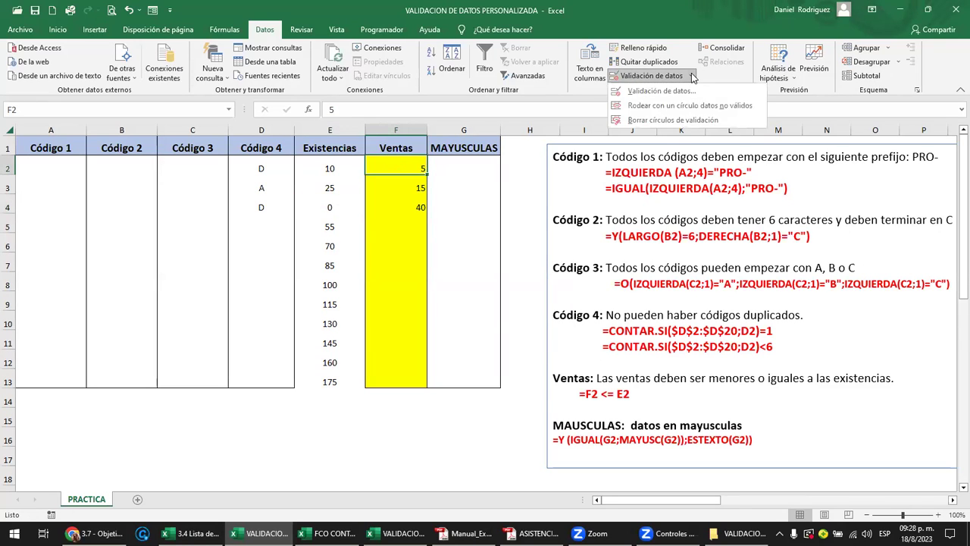
pyautogui.click(680, 107)
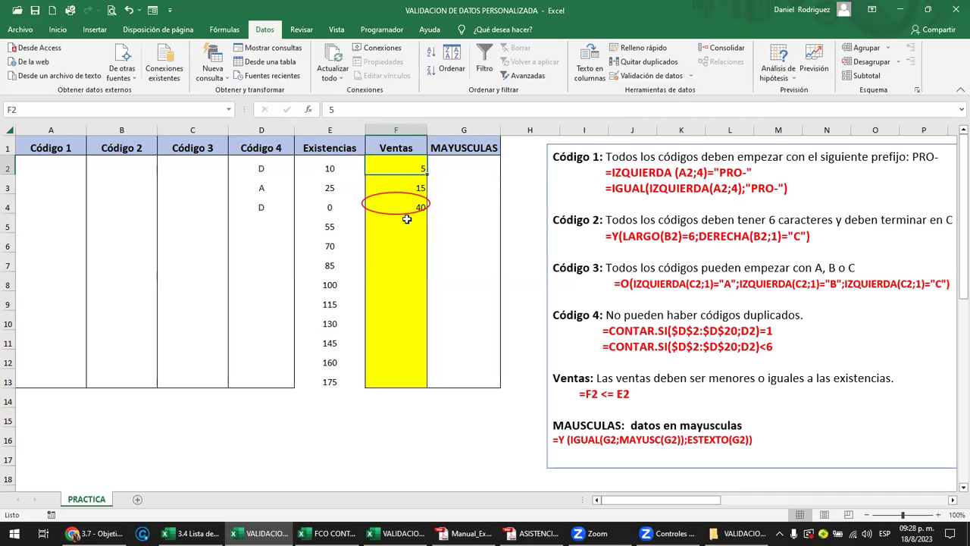
# Set E4's stock to 50 and clear the validation circles
pyautogui.click(330, 208)
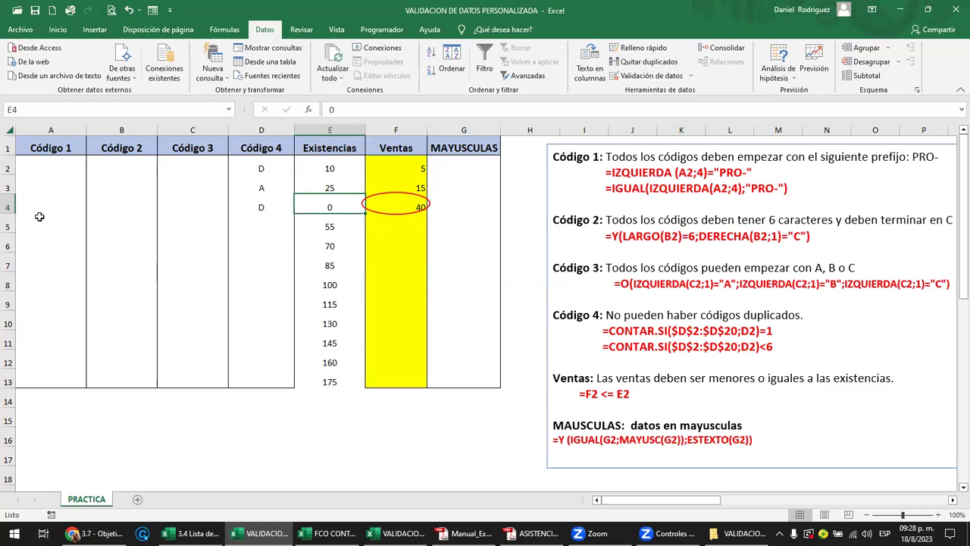
pyautogui.write('3')
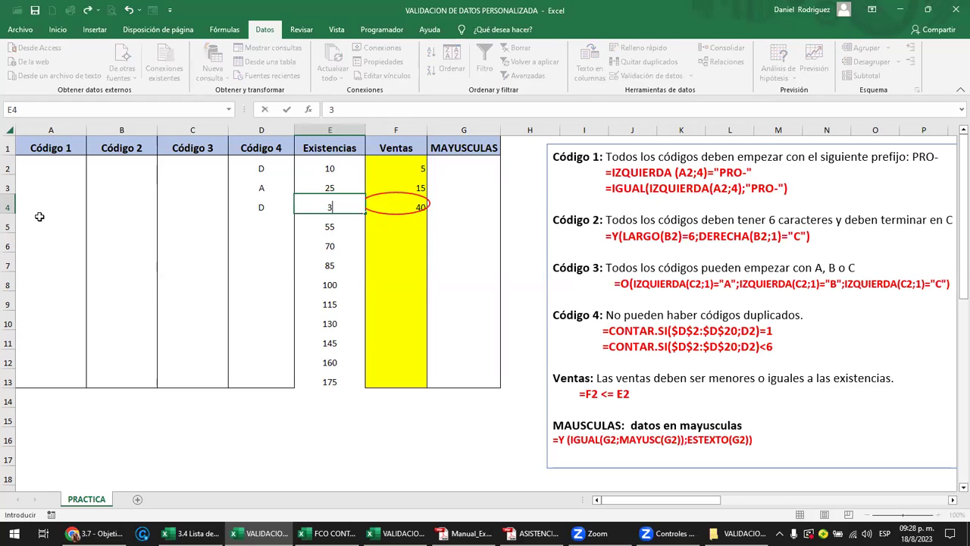
pyautogui.write('0')
pyautogui.press('Return')
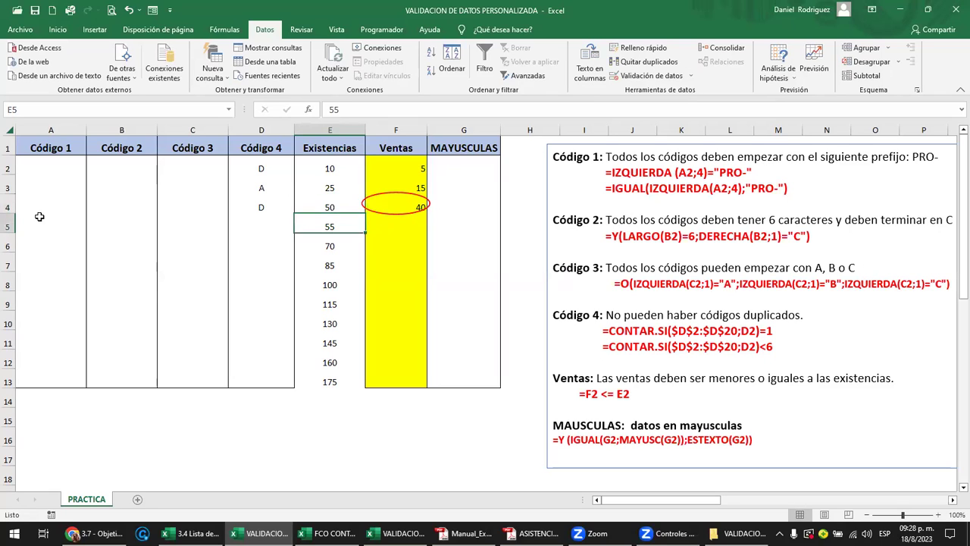
pyautogui.click(403, 201)
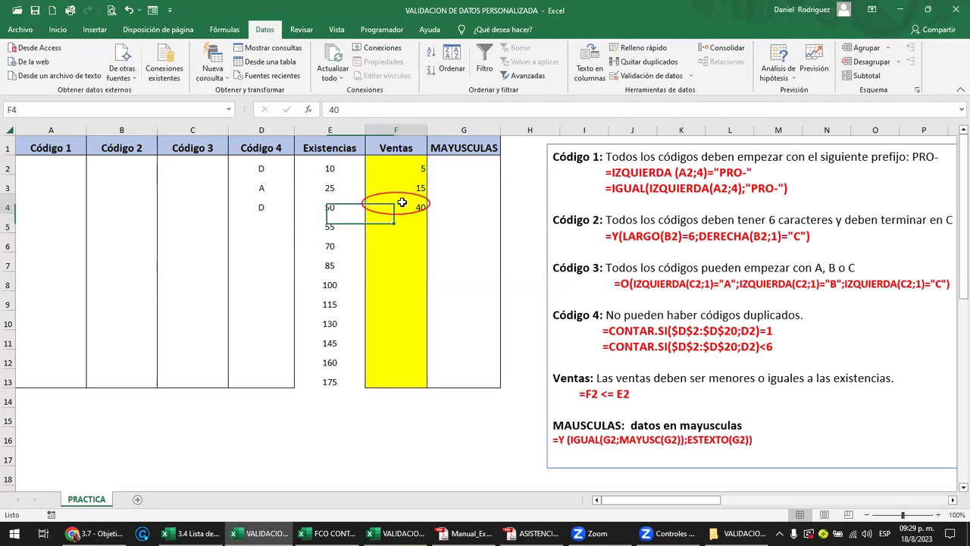
pyautogui.click(690, 76)
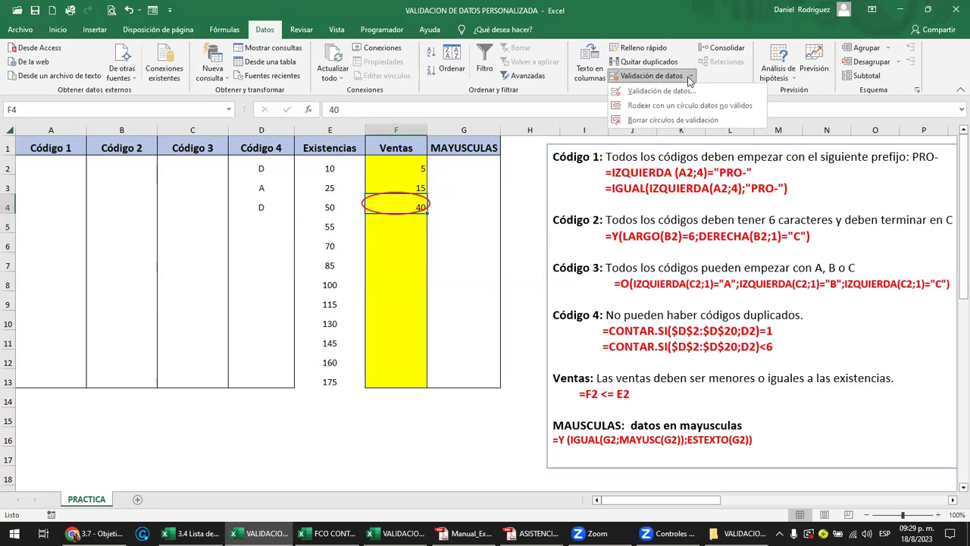
pyautogui.click(636, 121)
pyautogui.click(403, 226)
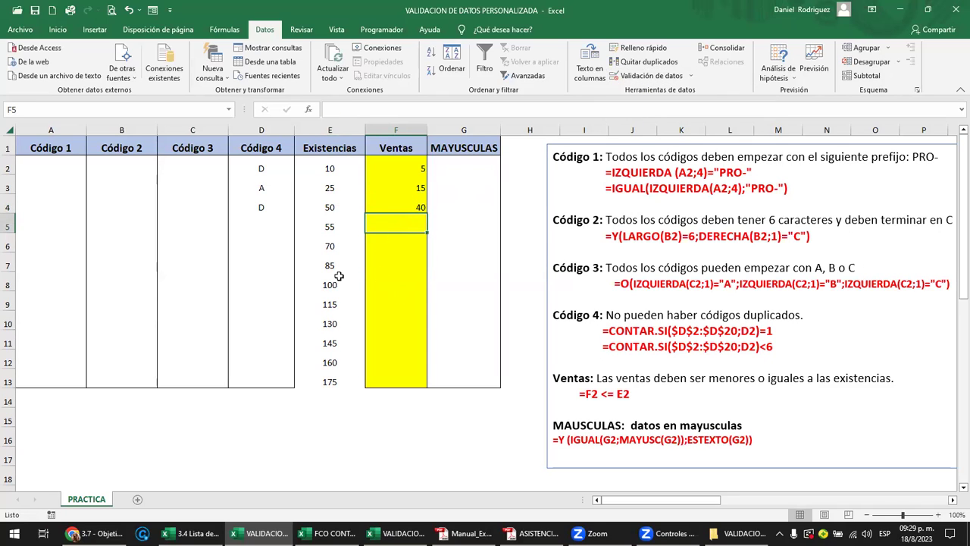
# Try 250 in F8, retry after the rejection, and enter 50 instead
pyautogui.click(388, 281)
pyautogui.write('250')
pyautogui.press('Return')
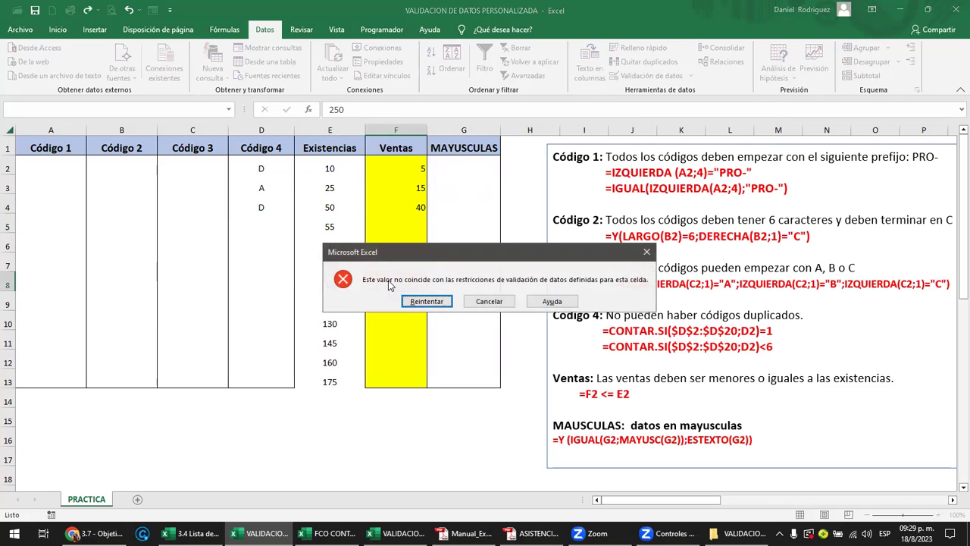
pyautogui.press('Return')
pyautogui.write('50')
pyautogui.press('Return')
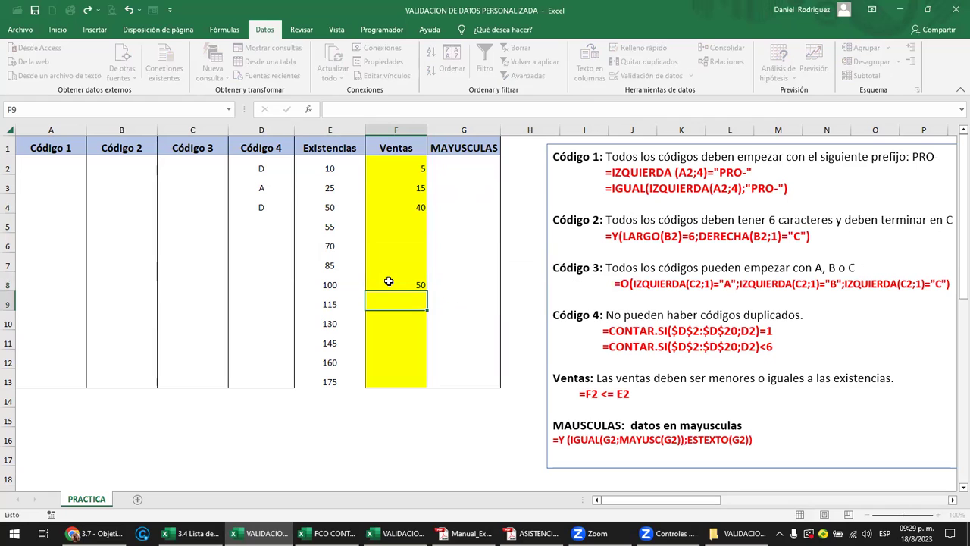
pyautogui.moveTo(553, 377); pyautogui.dragTo(630, 384)
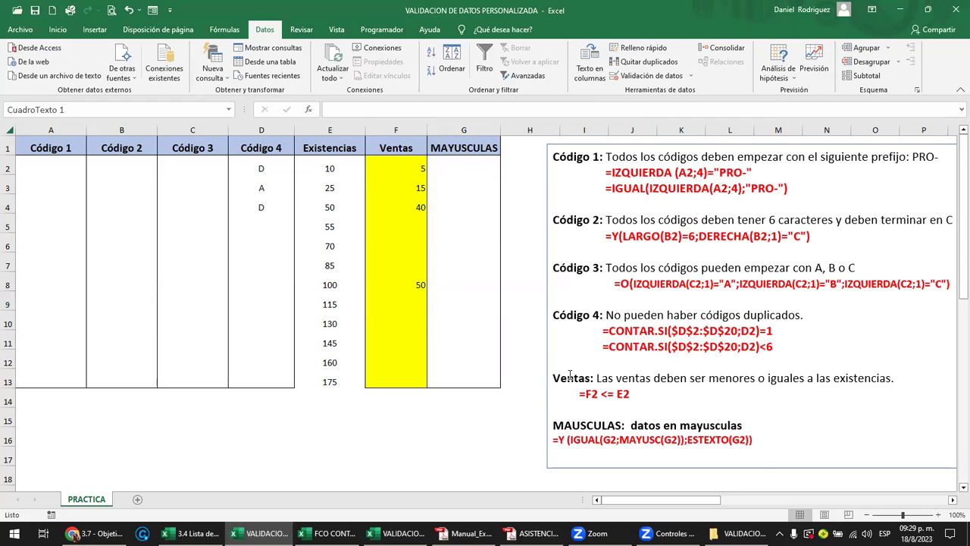
pyautogui.click(582, 417)
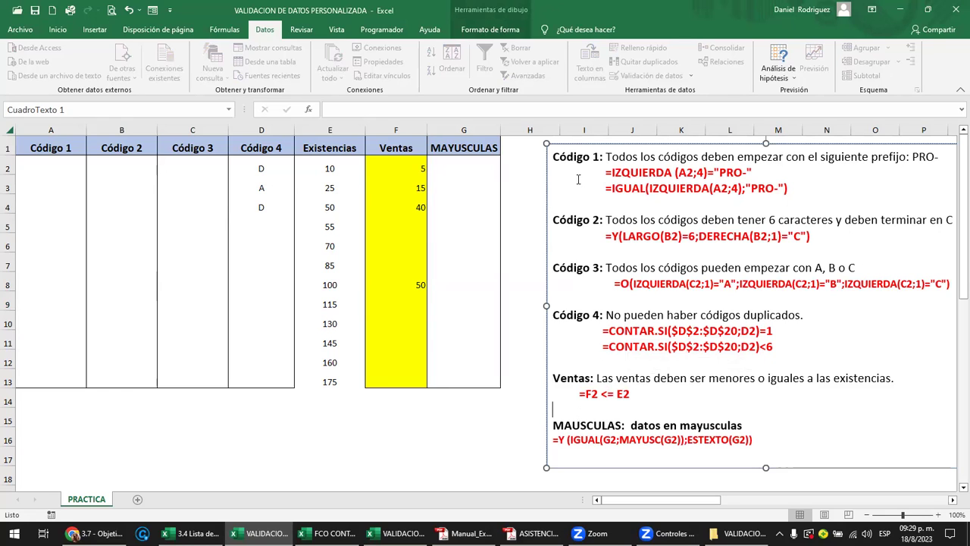
pyautogui.click(59, 132)
pyautogui.click(60, 165)
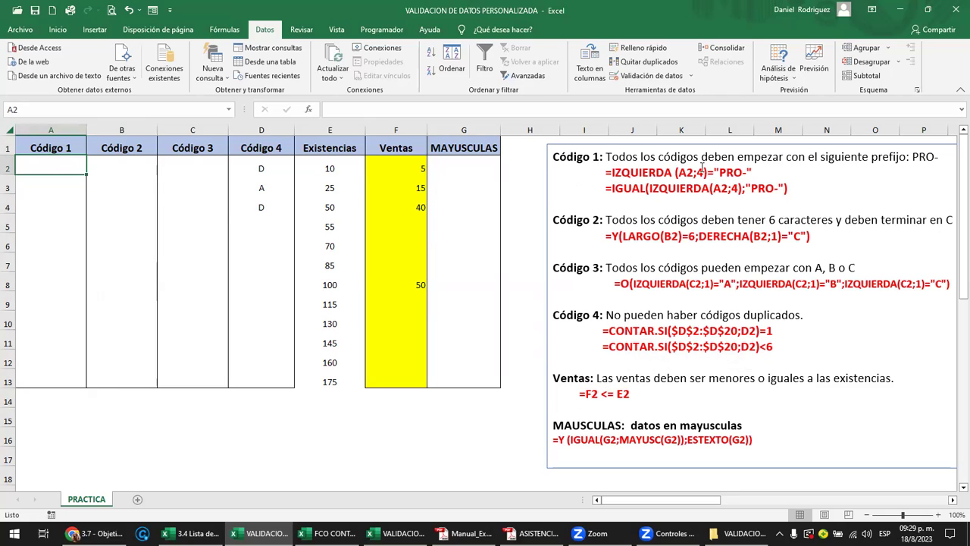
pyautogui.click(717, 169)
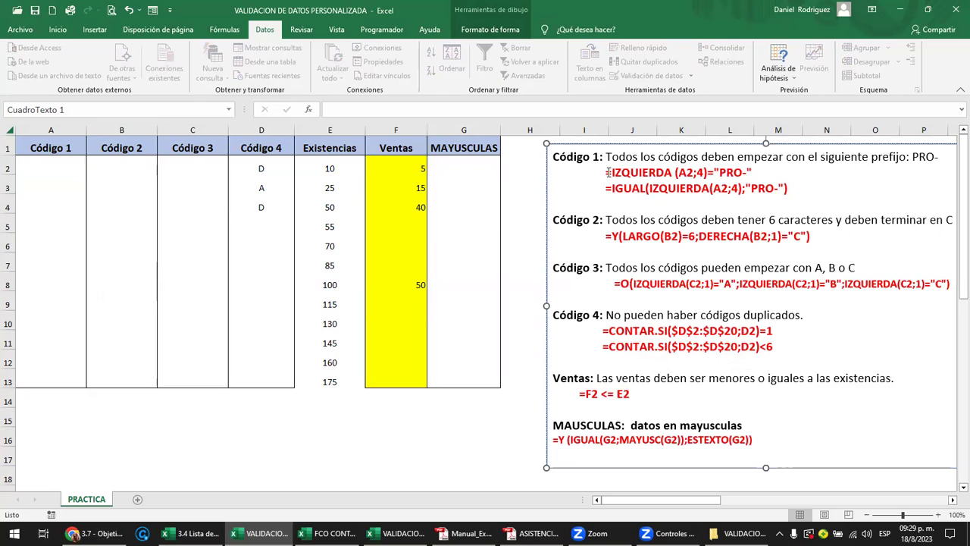
pyautogui.moveTo(607, 173); pyautogui.dragTo(696, 174)
pyautogui.doubleClick(701, 173)
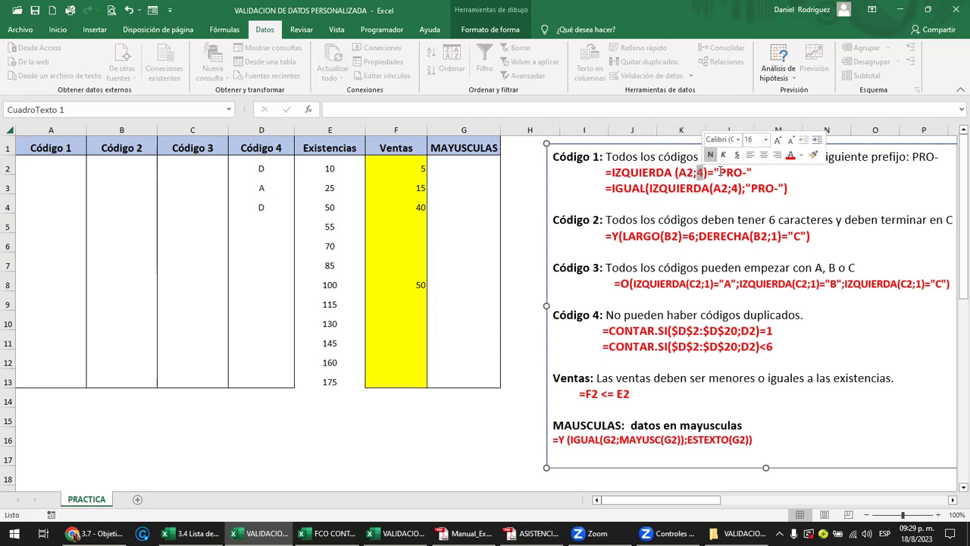
pyautogui.moveTo(720, 173); pyautogui.dragTo(758, 173)
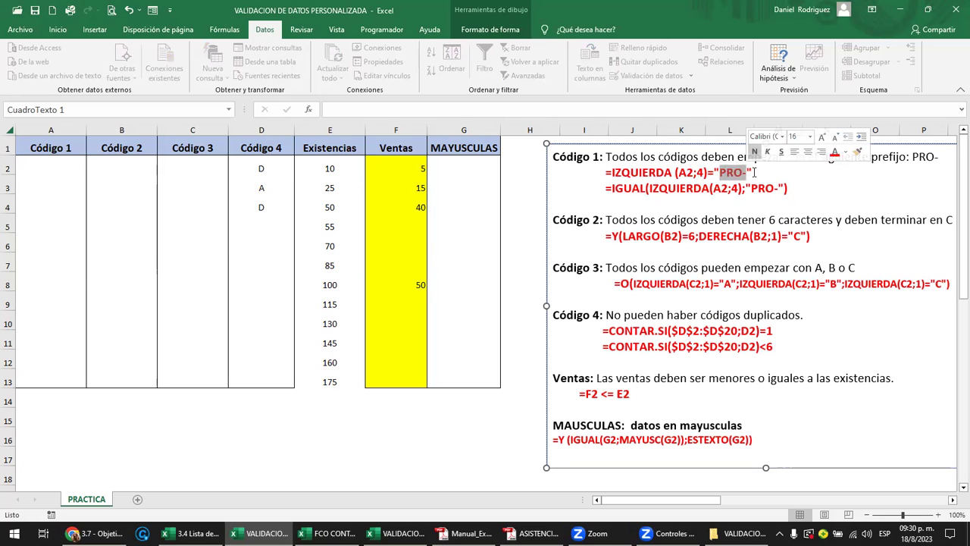
pyautogui.click(612, 173)
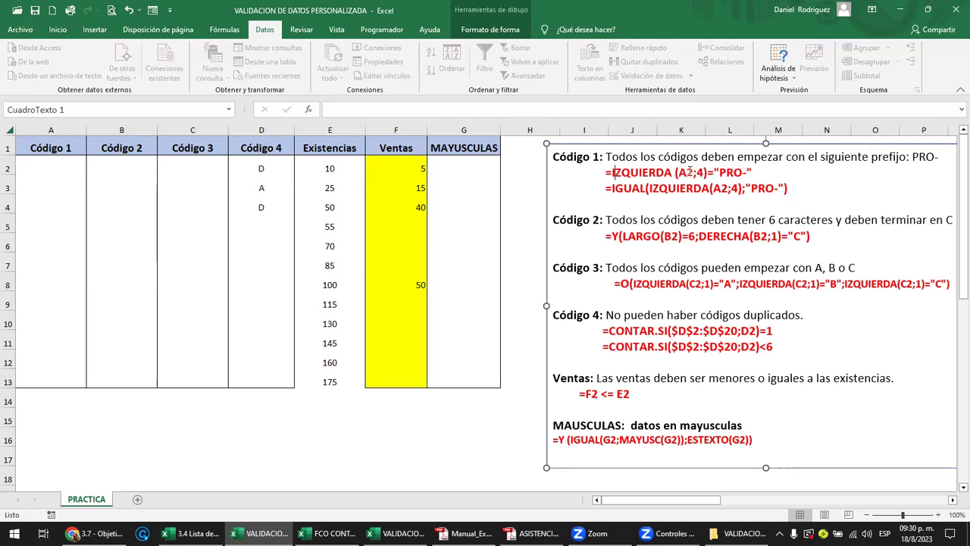
# Enter HOLA in A2 as a test, then delete it
pyautogui.click(57, 167)
pyautogui.write('HOLA')
pyautogui.press('Return')
pyautogui.click(68, 173)
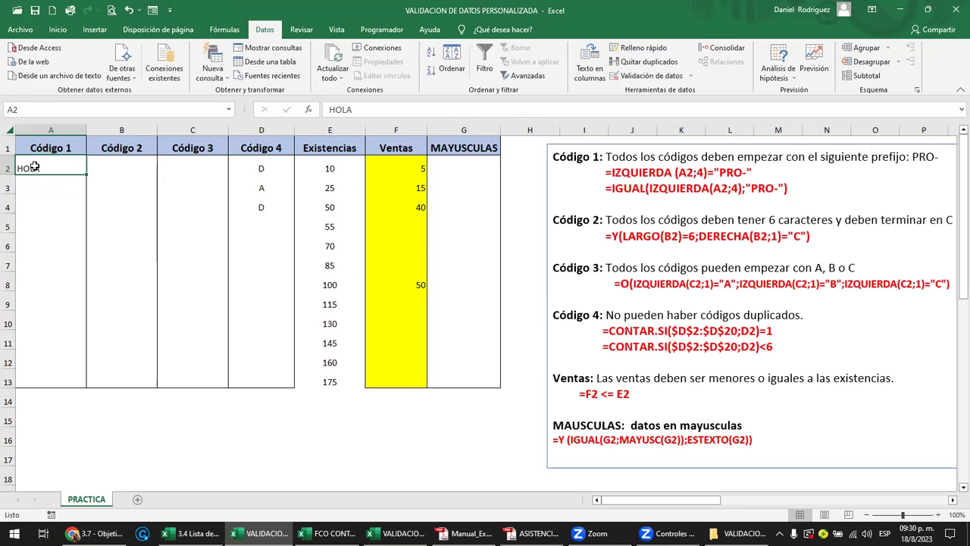
pyautogui.press('F2')
pyautogui.press('Escape')
pyautogui.press('Delete')
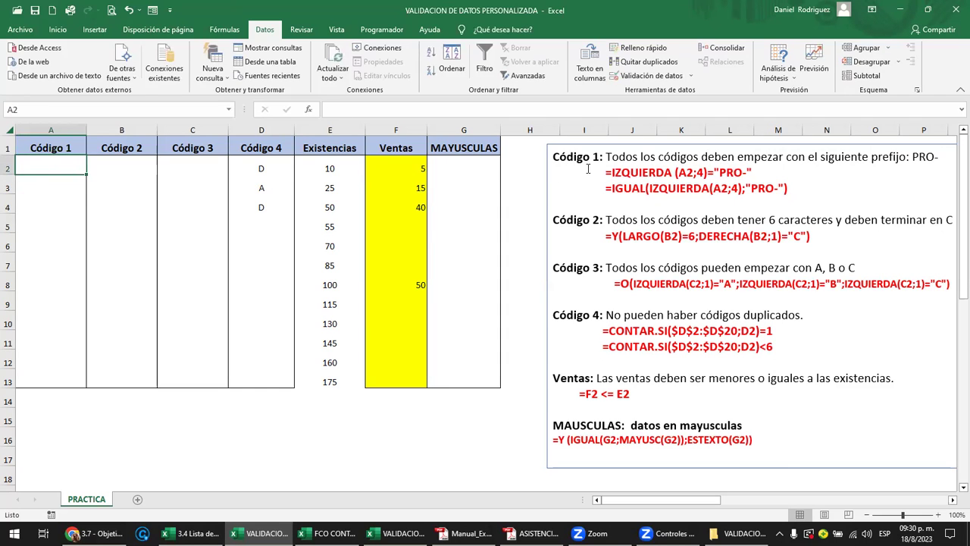
# Copy the =IZQUIERDA(A2;4)="PRO-" formula from the notes and select A2:A13
pyautogui.moveTo(606, 173); pyautogui.dragTo(747, 173)
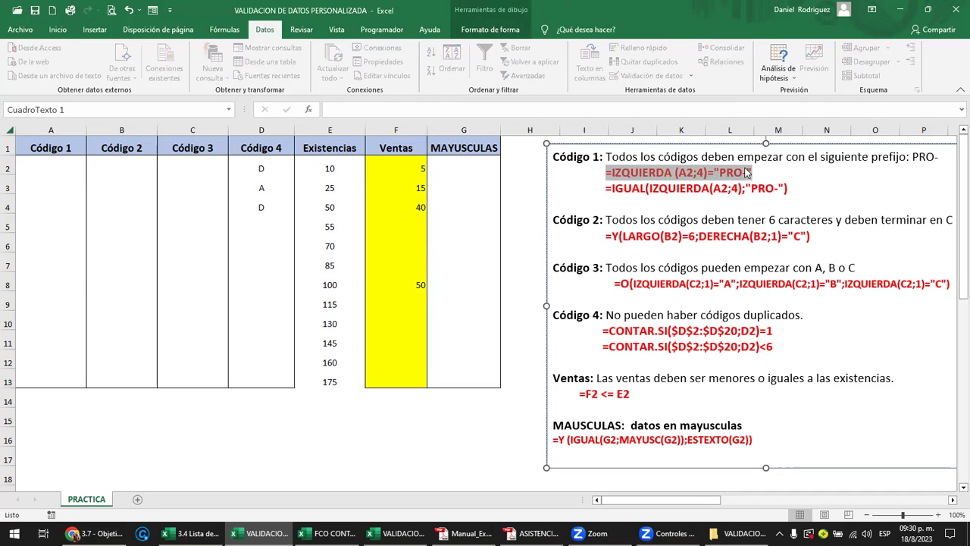
pyautogui.hotkey('ctrl', 'c')
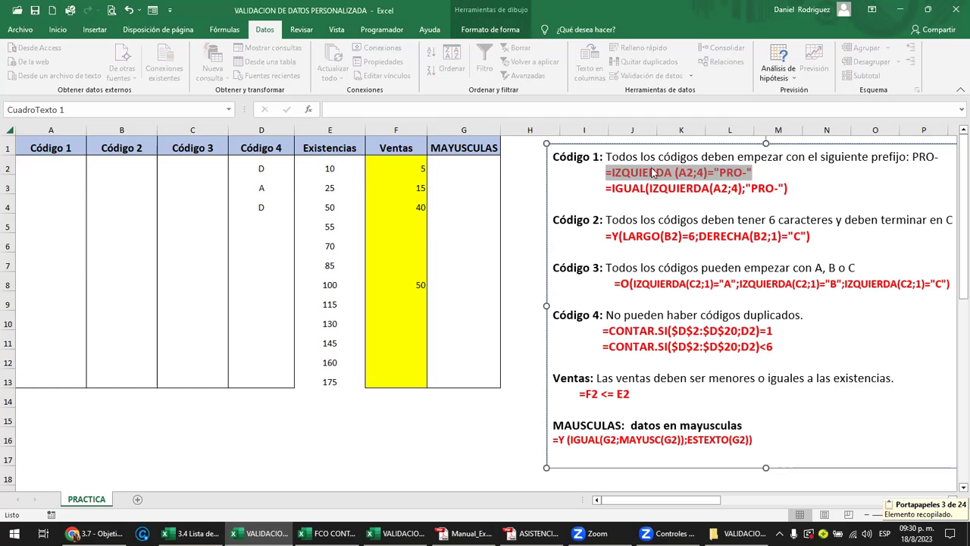
pyautogui.moveTo(44, 162); pyautogui.dragTo(43, 377)
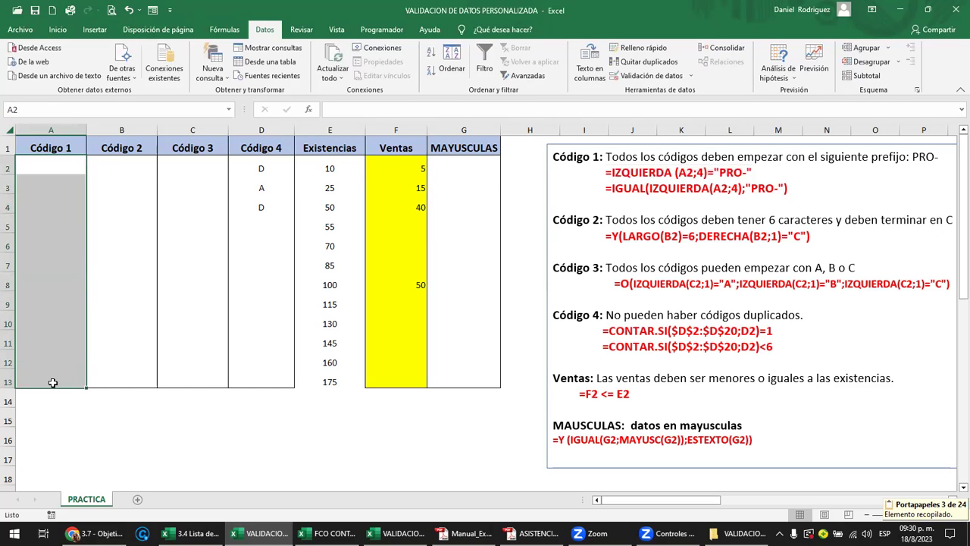
pyautogui.click(688, 77)
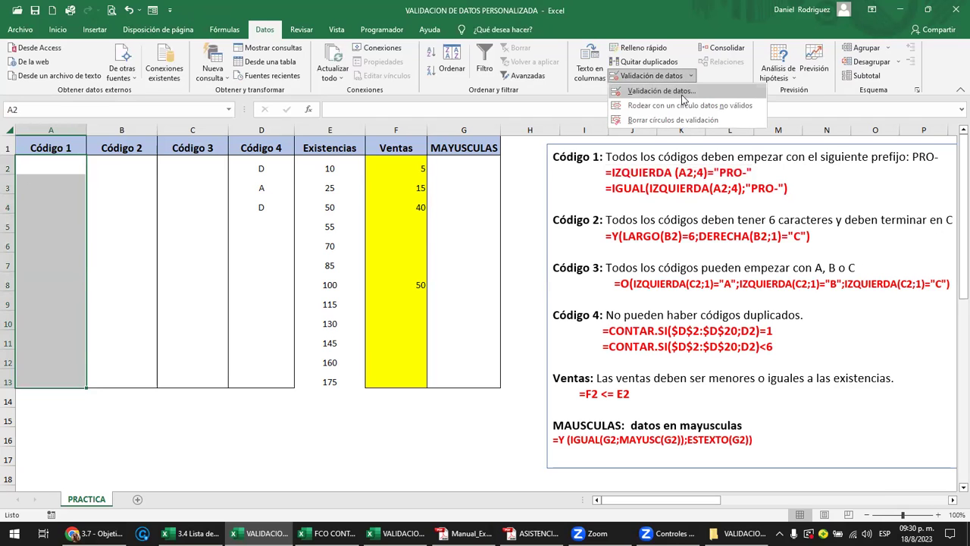
pyautogui.click(682, 99)
pyautogui.click(569, 189)
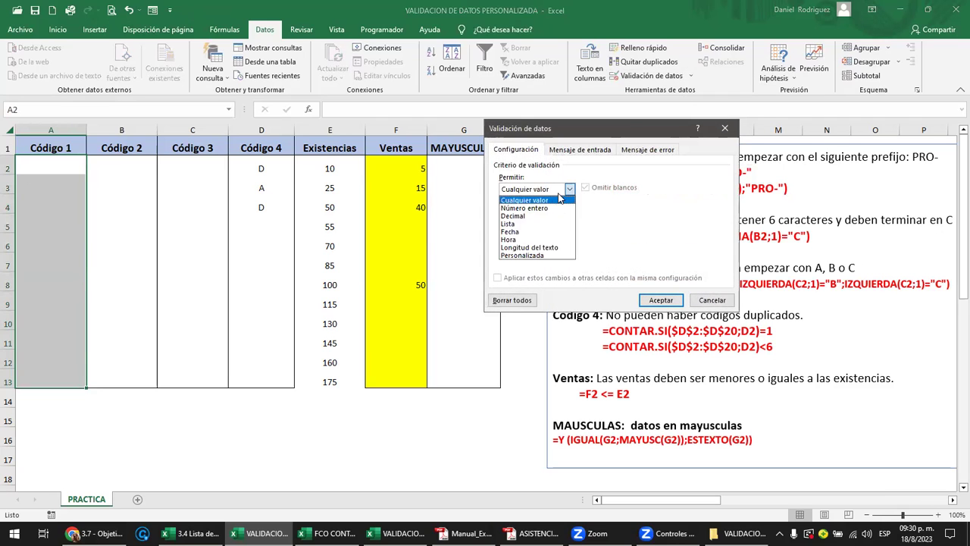
pyautogui.click(529, 255)
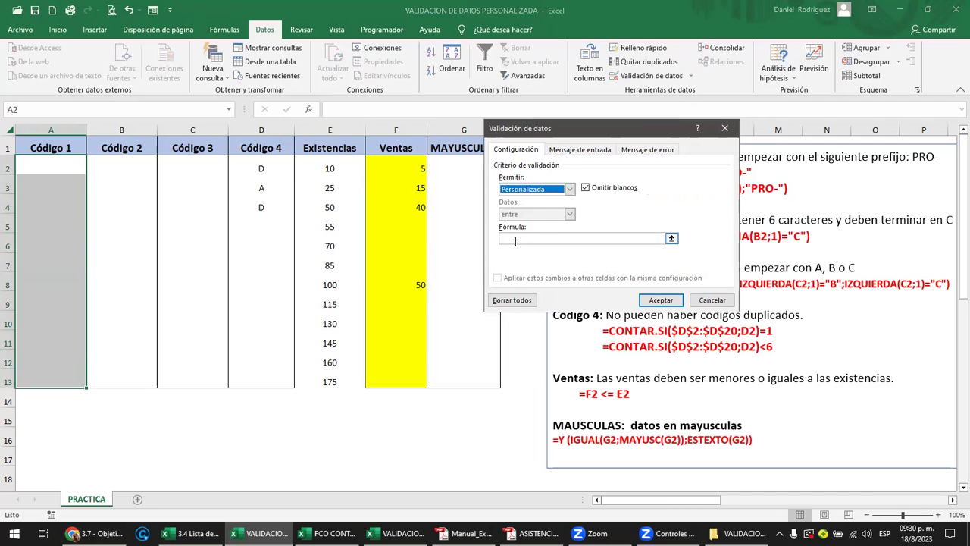
pyautogui.click(512, 238)
pyautogui.write('=IZQUIERDA (A2;4)="PRO-"')
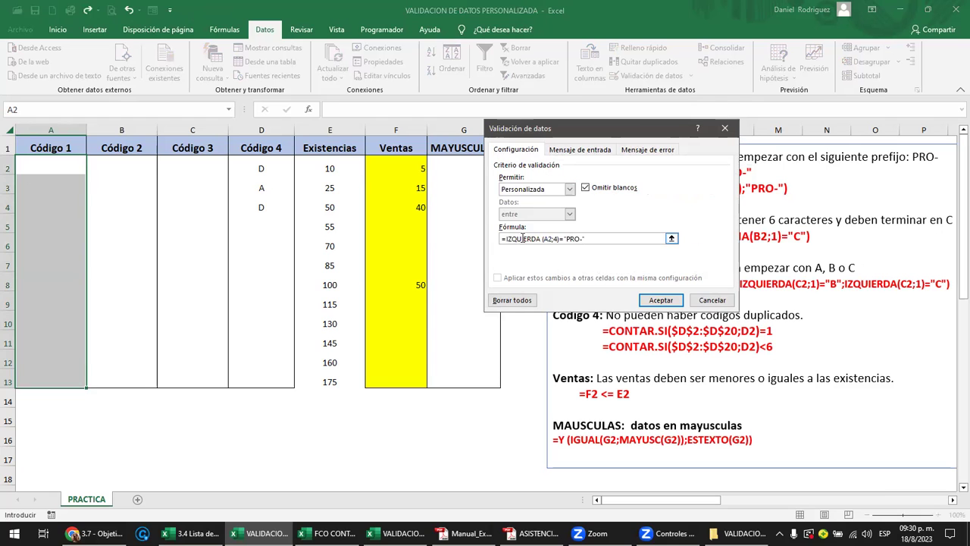
pyautogui.click(656, 302)
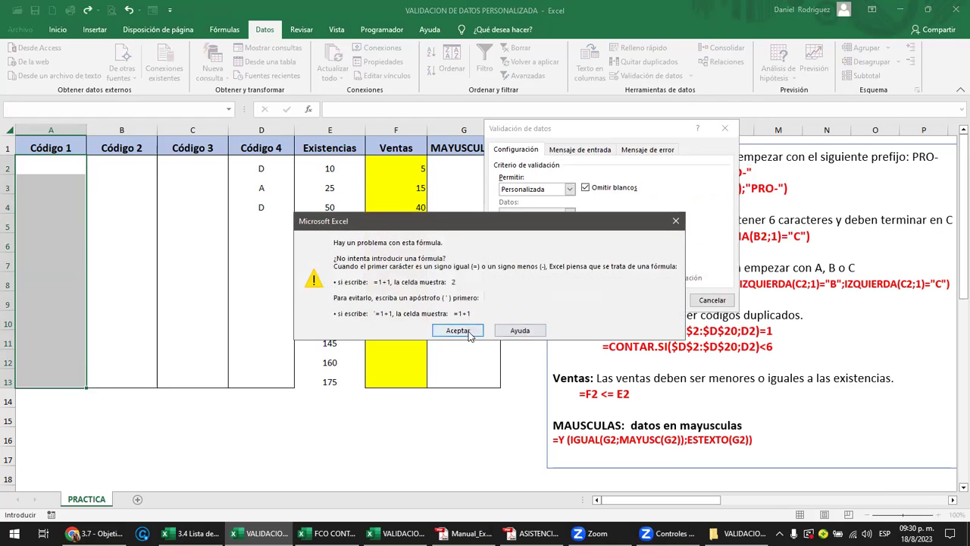
pyautogui.click(506, 331)
pyautogui.click(606, 240)
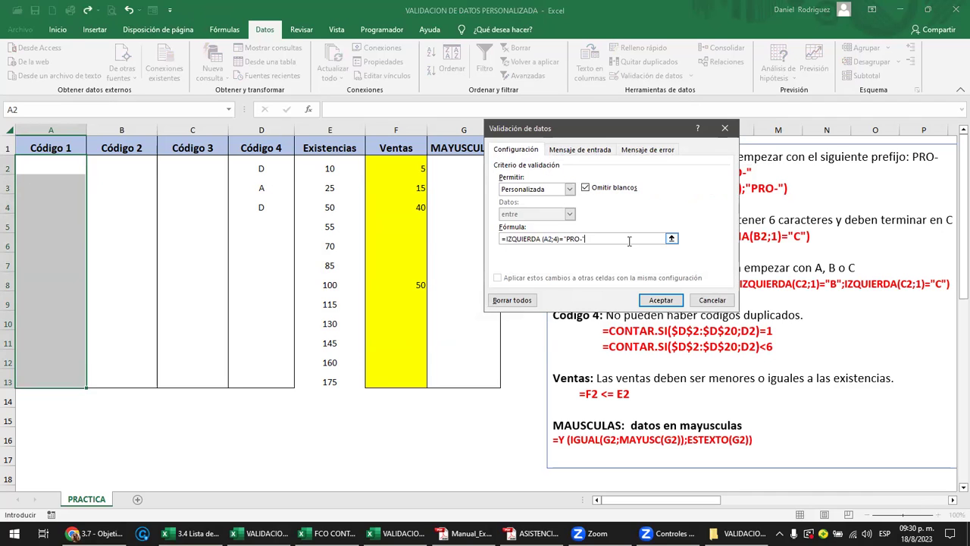
pyautogui.press('BackSpace')
pyautogui.write('-')
pyautogui.press('Return')
pyautogui.press('Return')
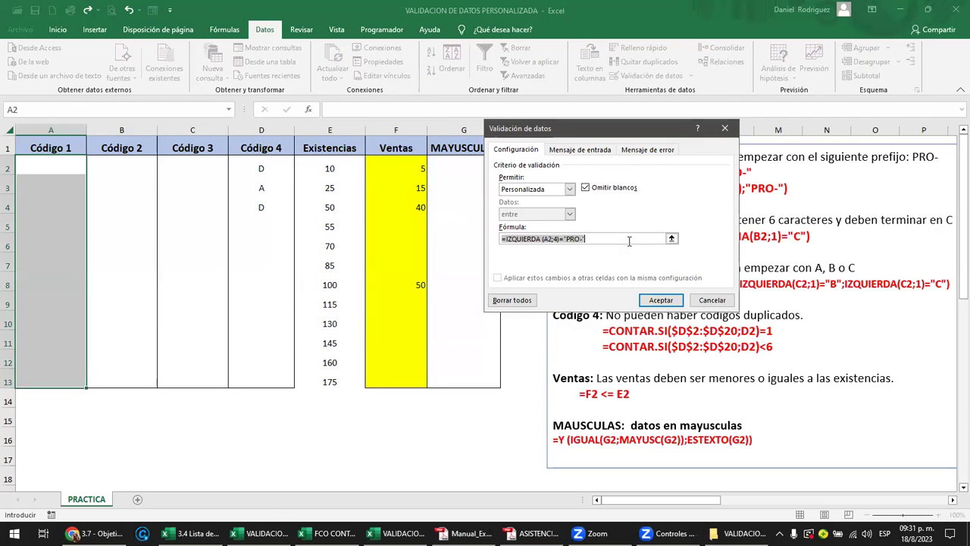
pyautogui.press('Escape')
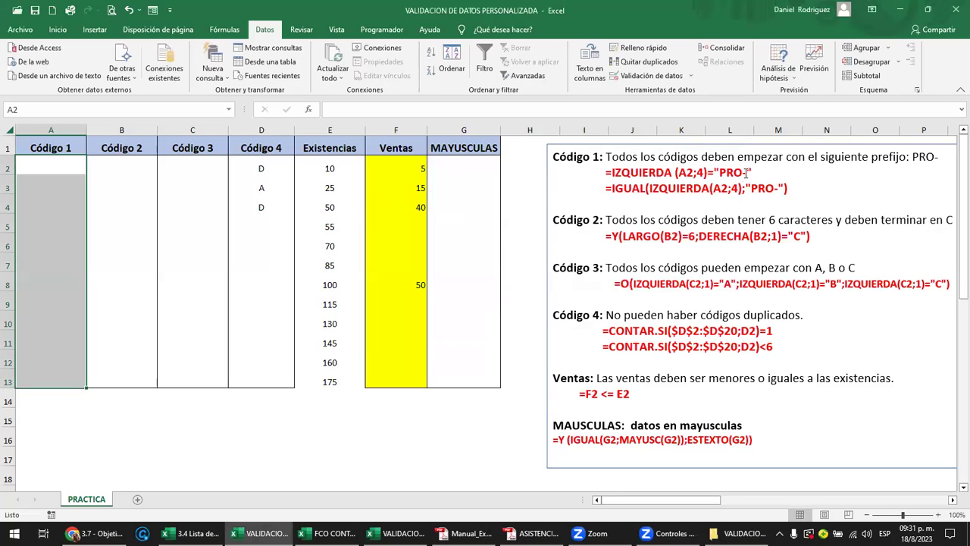
# Select Código 1 cells A2:A13 and choose a Personalizada validation rule
pyautogui.moveTo(751, 173); pyautogui.dragTo(613, 173)
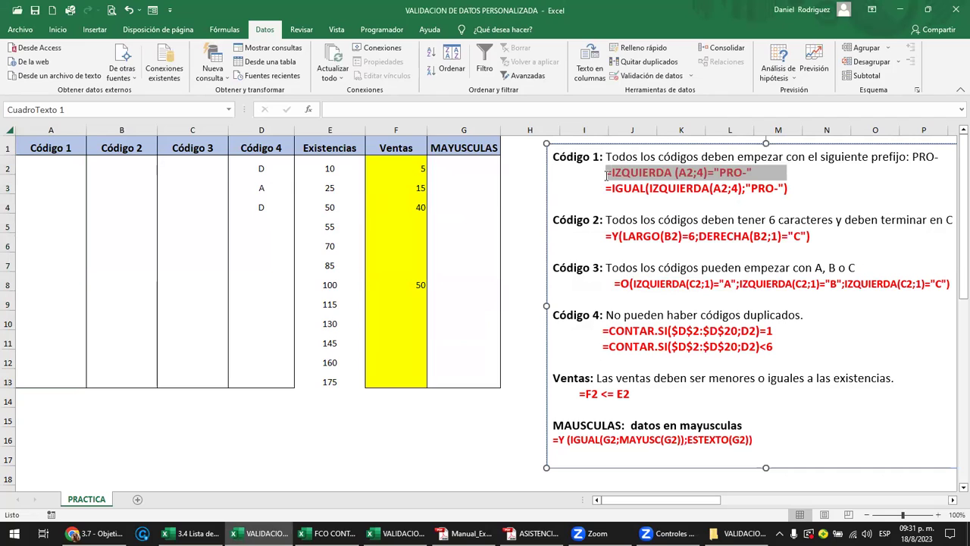
pyautogui.click(695, 173)
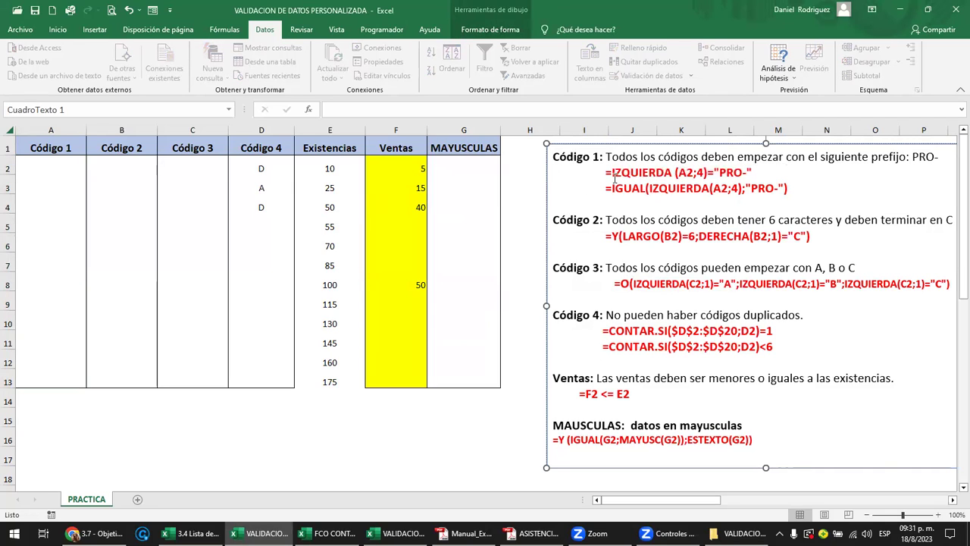
pyautogui.doubleClick(623, 173)
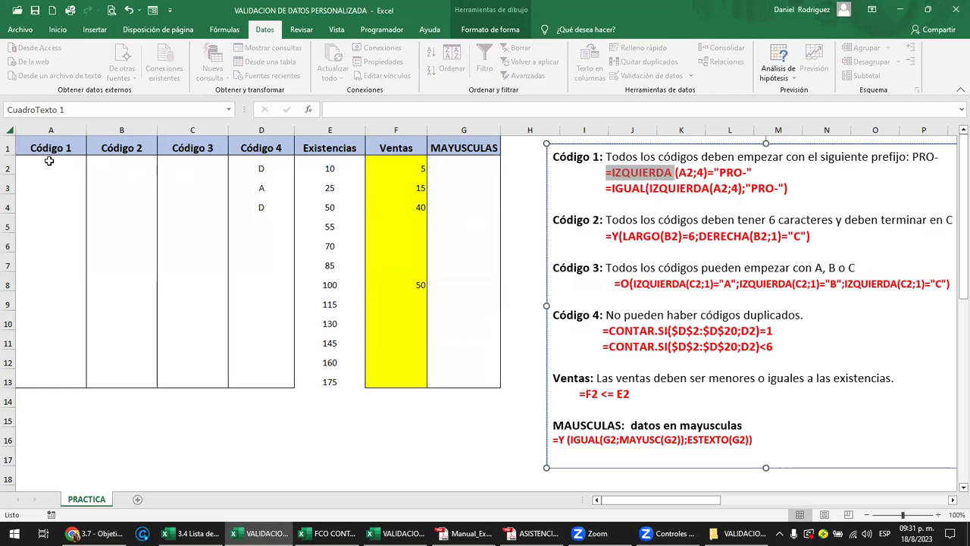
pyautogui.moveTo(48, 163); pyautogui.dragTo(57, 375)
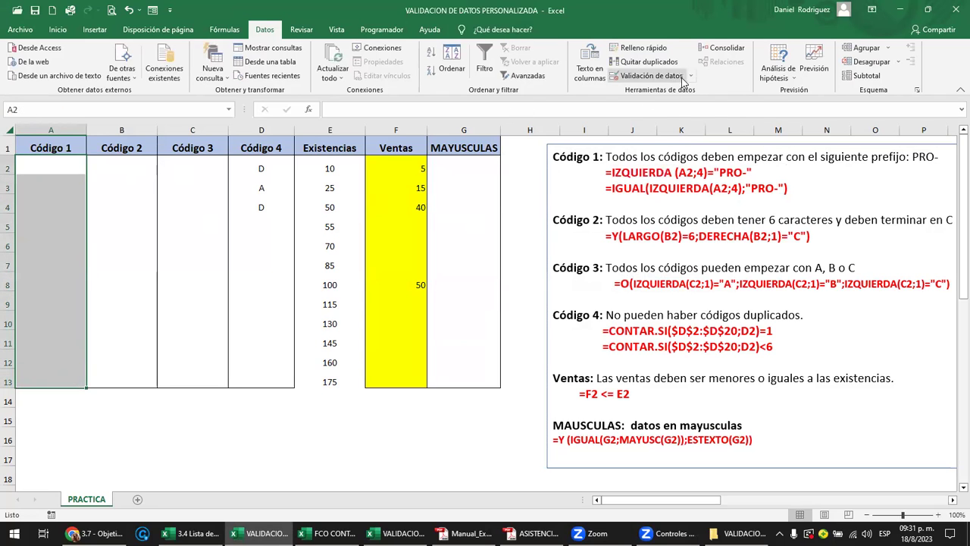
pyautogui.click(667, 76)
pyautogui.click(682, 94)
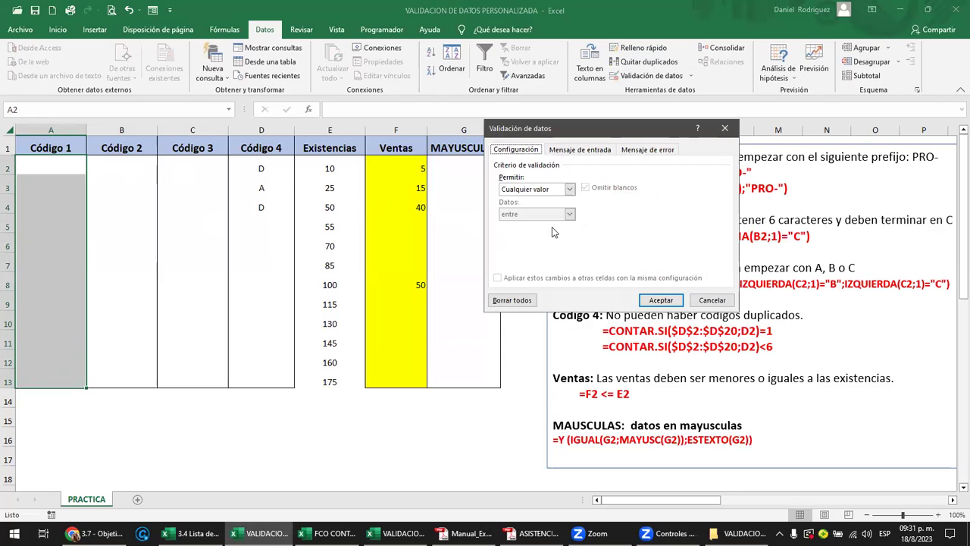
pyautogui.click(569, 189)
pyautogui.click(531, 255)
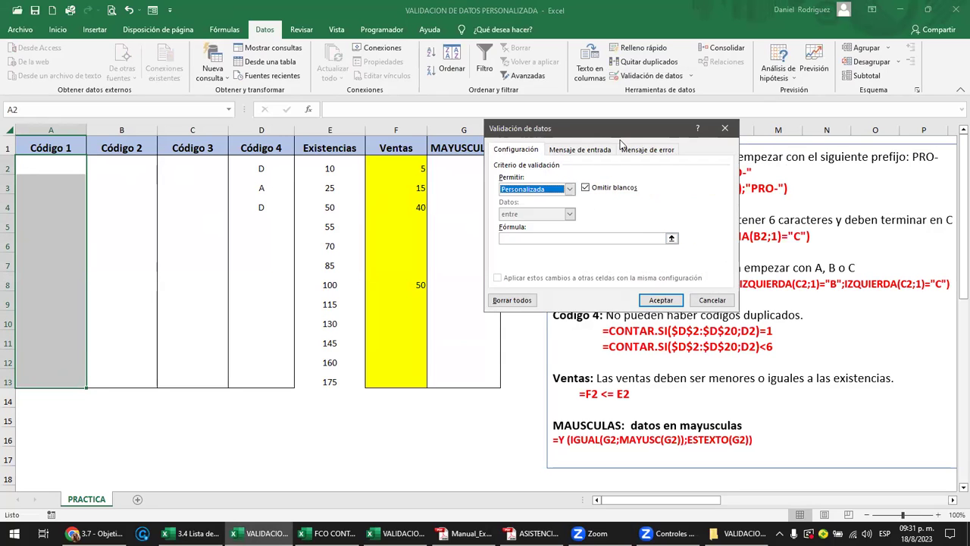
# Enter the formula =IZQUIERDA(A2;4)="PROD-" and apply the rule
pyautogui.moveTo(609, 138); pyautogui.dragTo(438, 150)
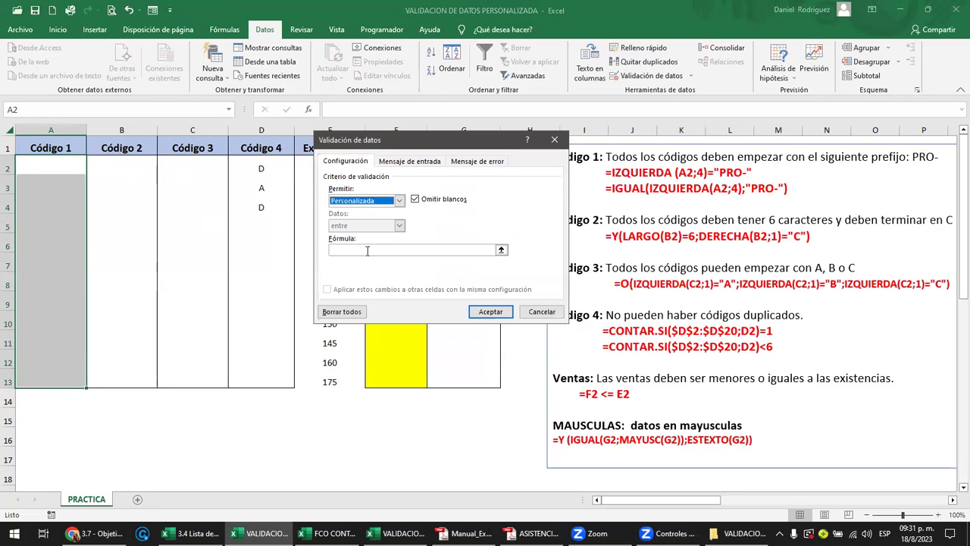
pyautogui.click(367, 250)
pyautogui.write('=')
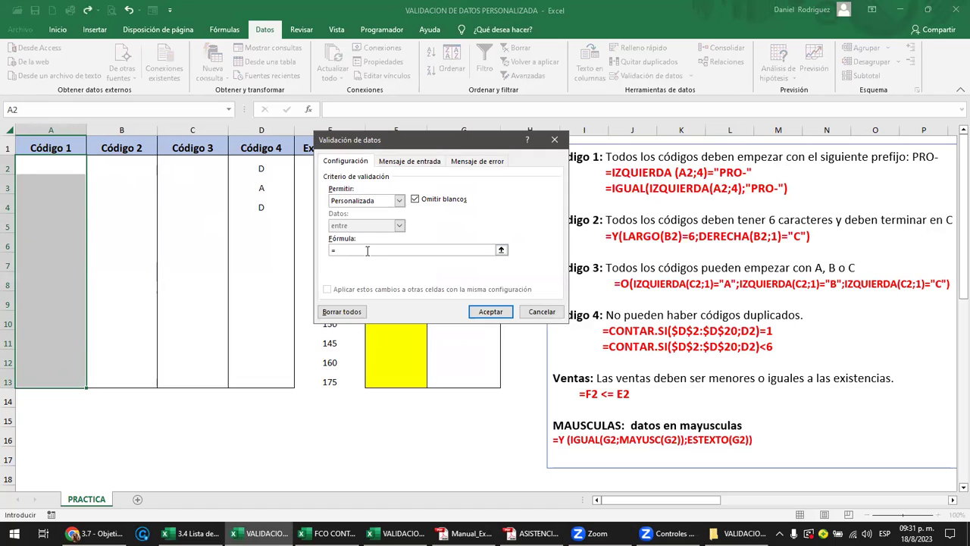
pyautogui.write('IZ')
pyautogui.write('QUIERDA(')
pyautogui.click(48, 167)
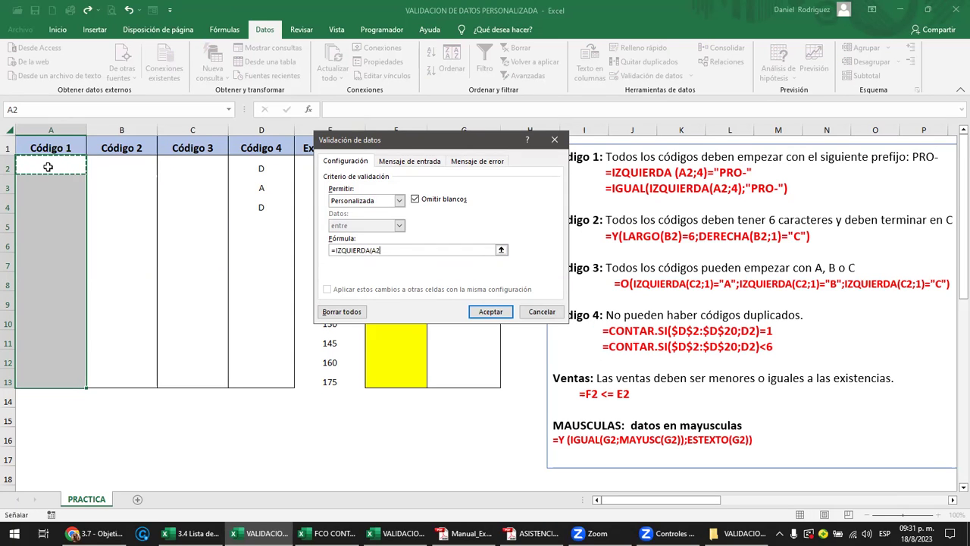
pyautogui.write(';4)=')
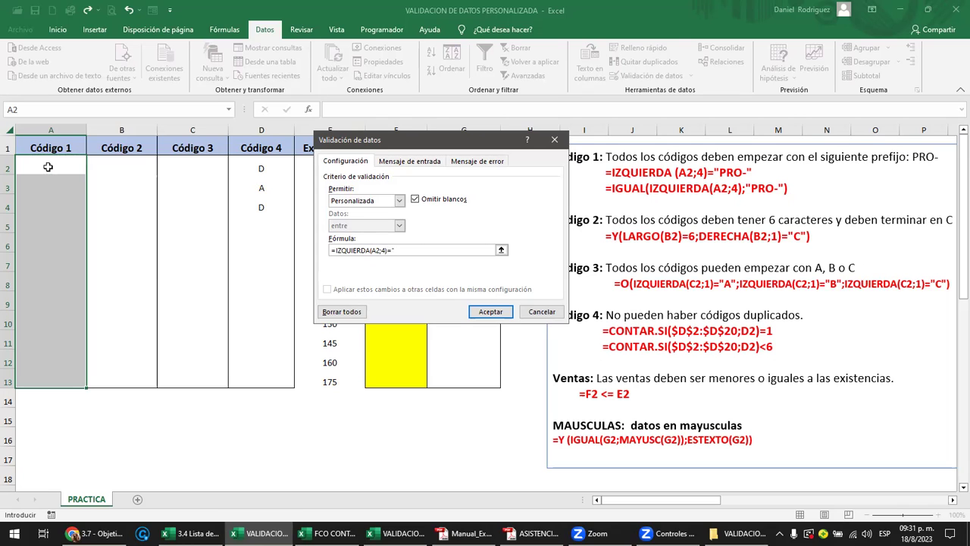
pyautogui.write('PROD-')
pyautogui.write('"')
pyautogui.press('Return')
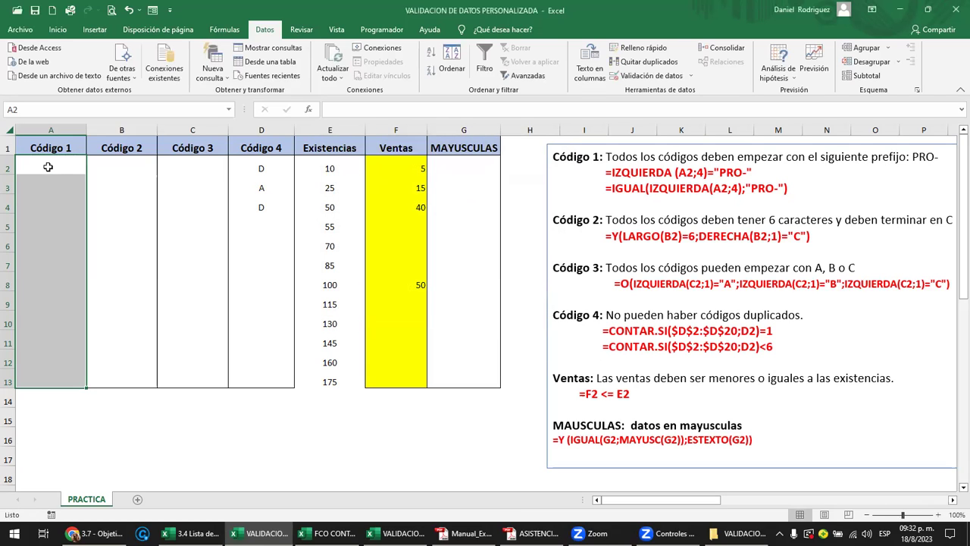
pyautogui.click(25, 161)
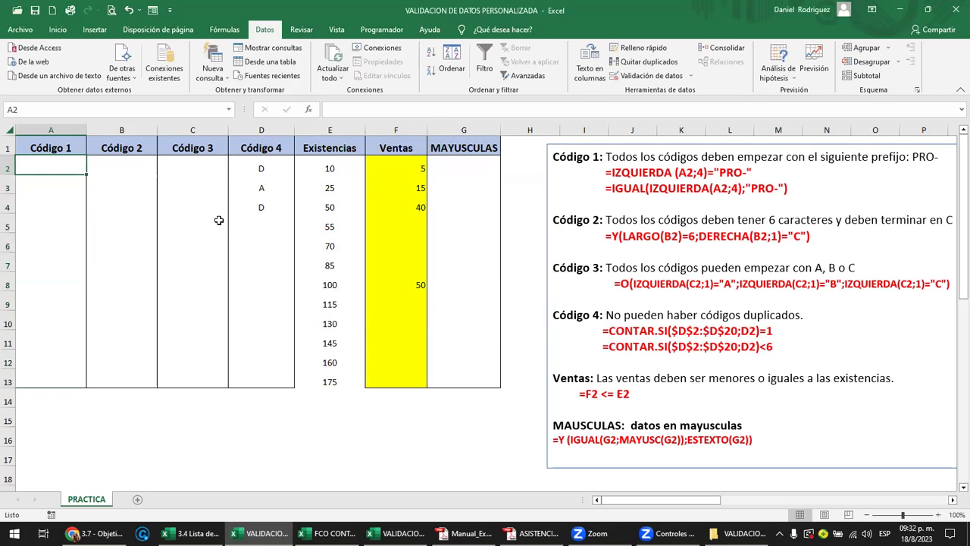
pyautogui.write('A')
pyautogui.press('Return')
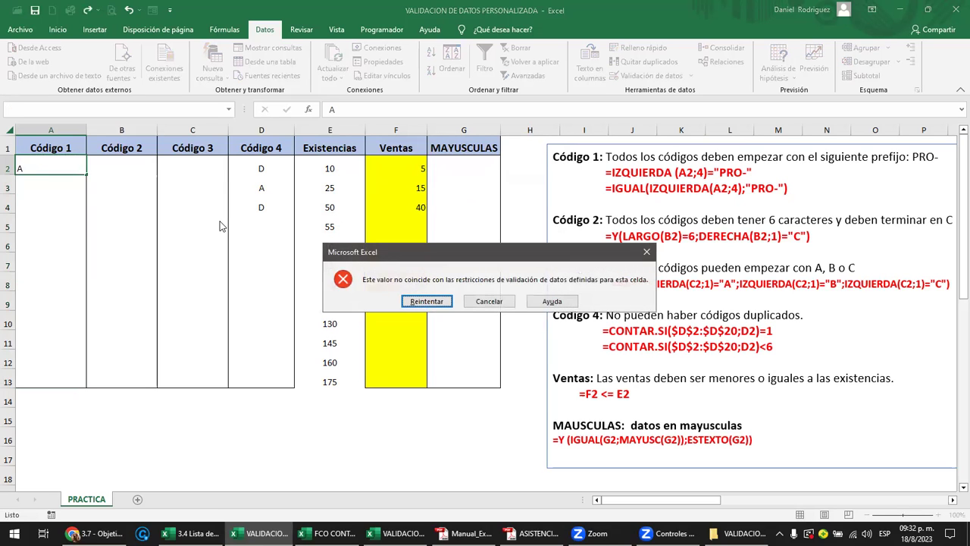
pyautogui.press('Return')
pyautogui.write('1')
pyautogui.press('Return')
pyautogui.press('Return')
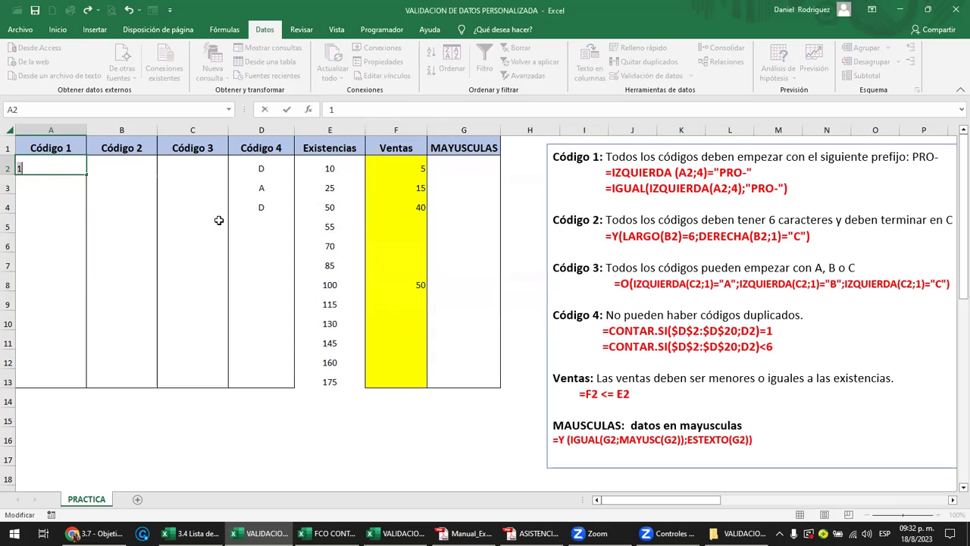
pyautogui.write('PRO')
pyautogui.press('Return')
pyautogui.press('Return')
pyautogui.write('PRO-')
pyautogui.press('Return')
pyautogui.press('Return')
pyautogui.press('End')
pyautogui.write('1')
pyautogui.press('Return')
pyautogui.press('Escape')
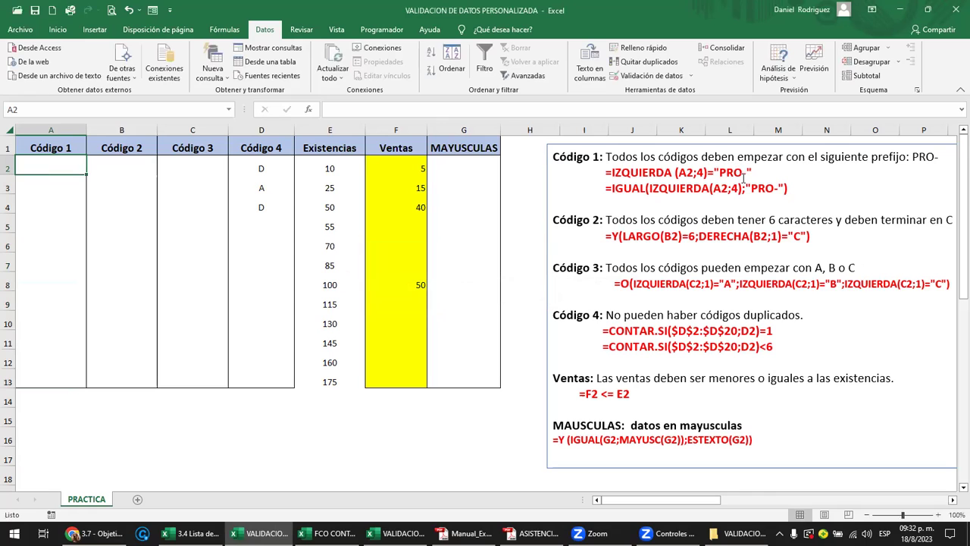
pyautogui.moveTo(51, 166); pyautogui.dragTo(66, 378)
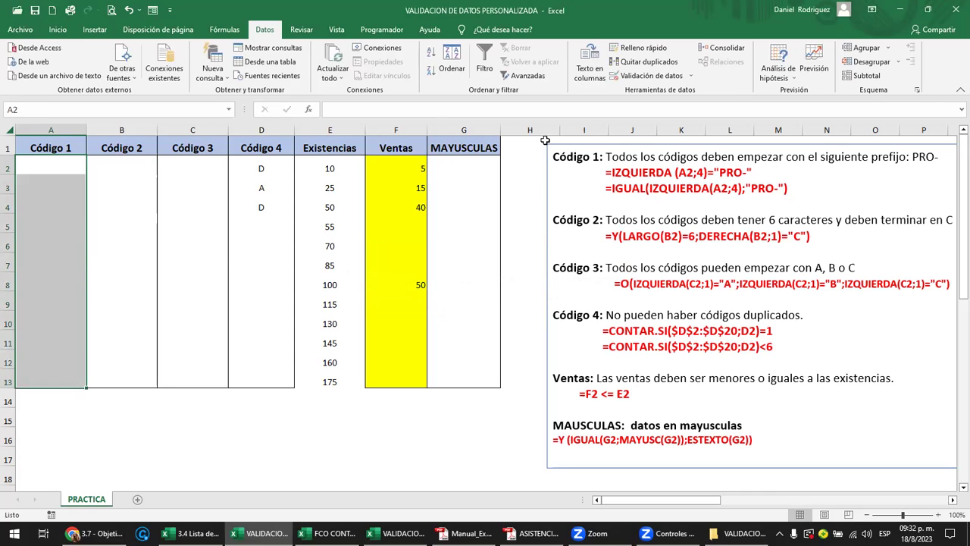
# Edit the Código 1 validation formula from "PROD-" to =IZQUIERDA(A2;4)="PRO-"
pyautogui.click(691, 76)
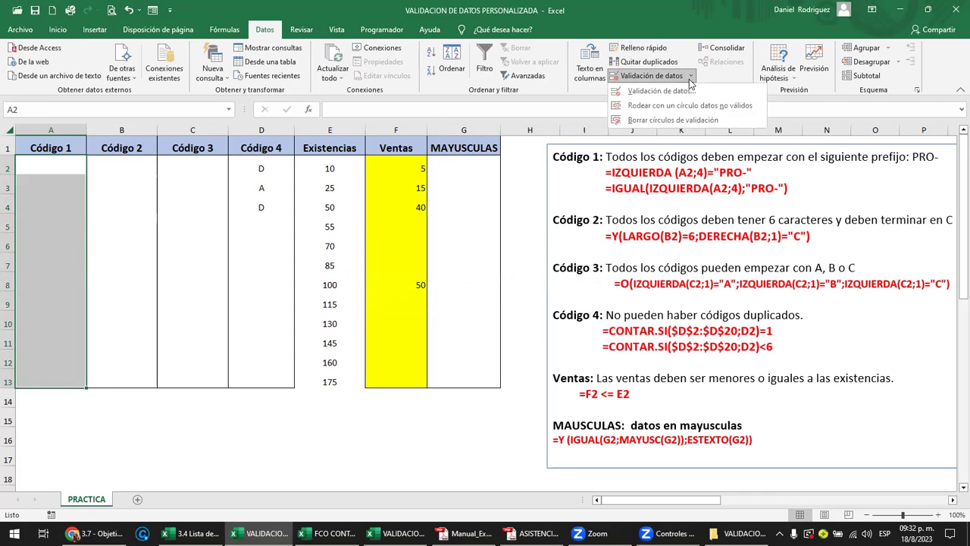
pyautogui.click(690, 76)
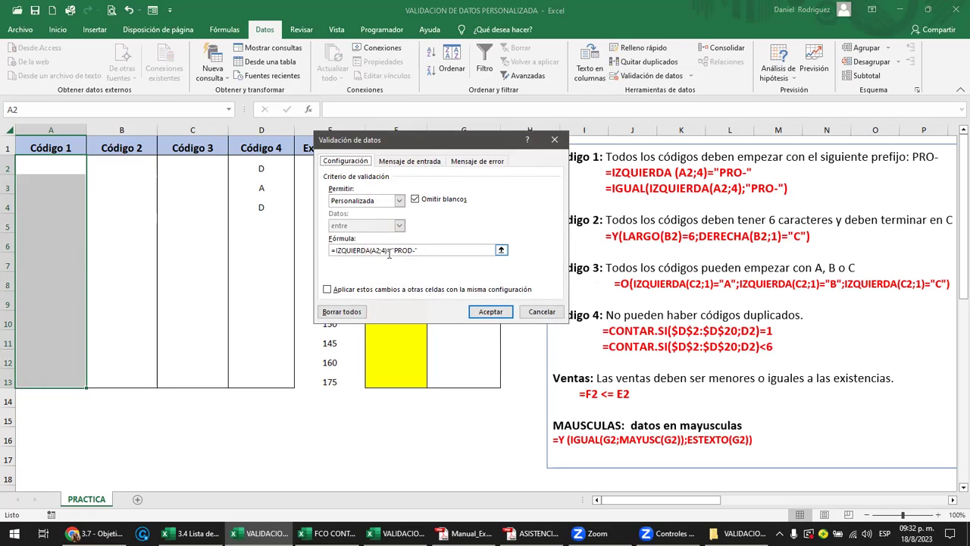
pyautogui.click(389, 252)
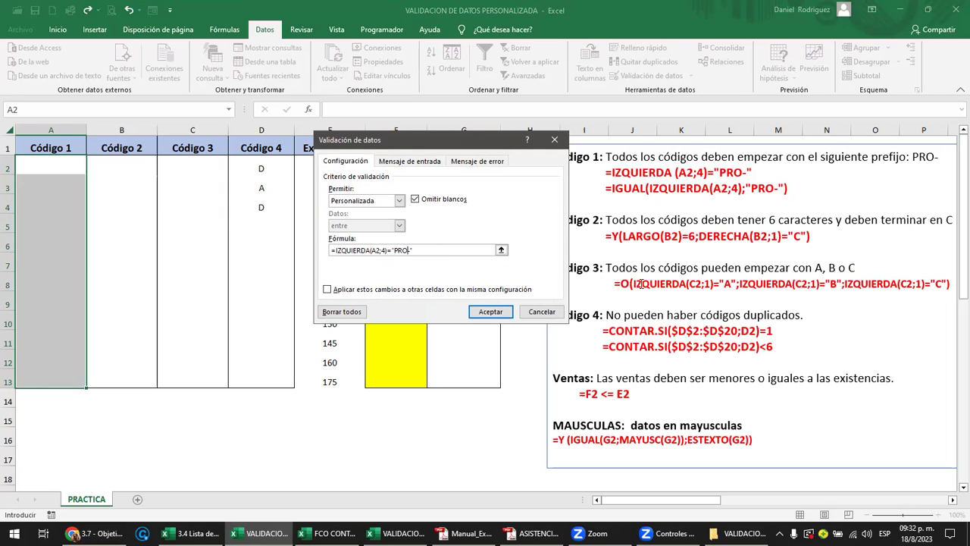
pyautogui.press('Return')
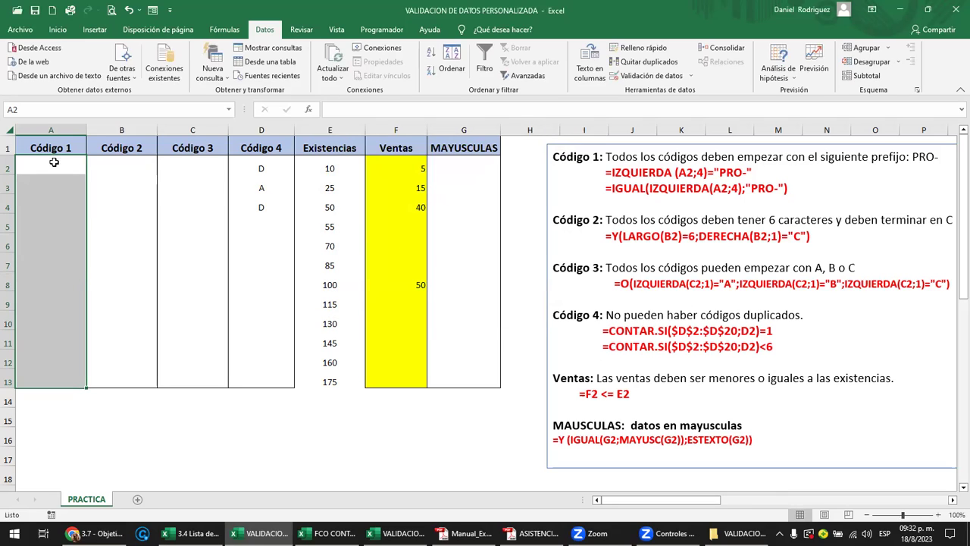
pyautogui.click(53, 163)
pyautogui.write('PRO')
pyautogui.press('Return')
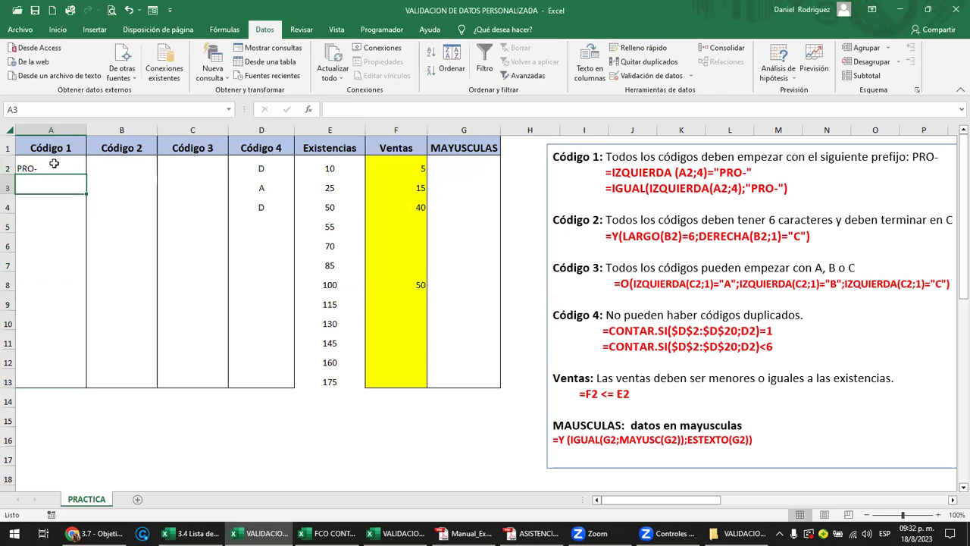
pyautogui.write('PRO-')
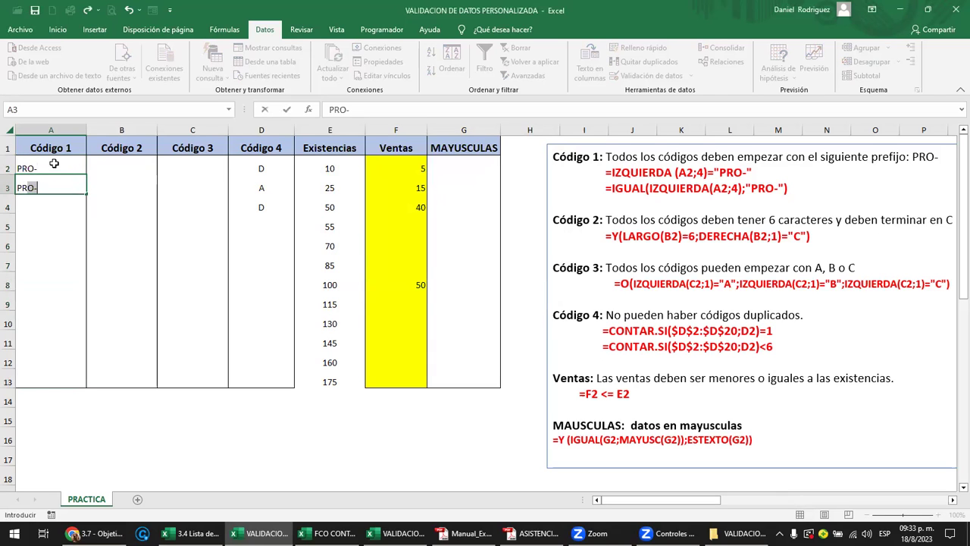
pyautogui.press('Return')
pyautogui.press('Up')
pyautogui.press('Delete')
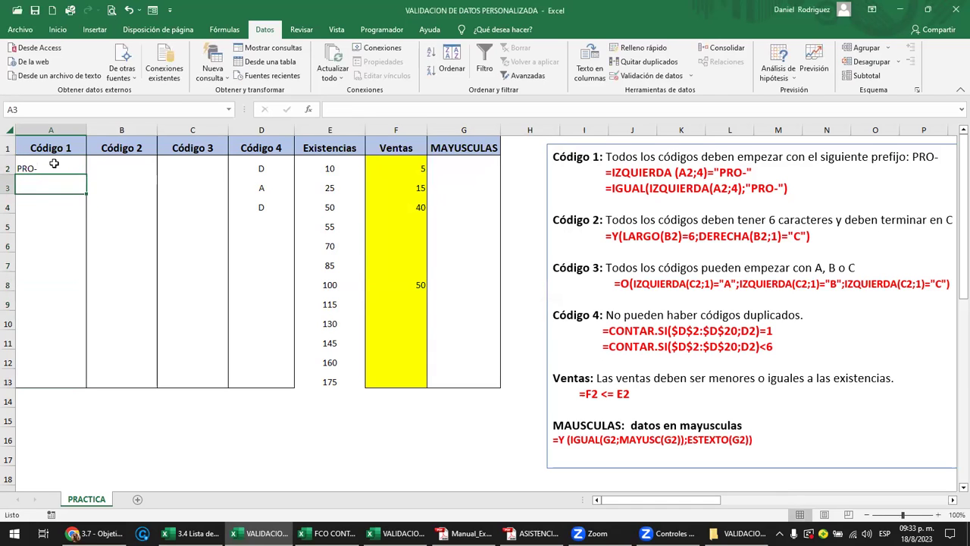
pyautogui.write('PRO-001')
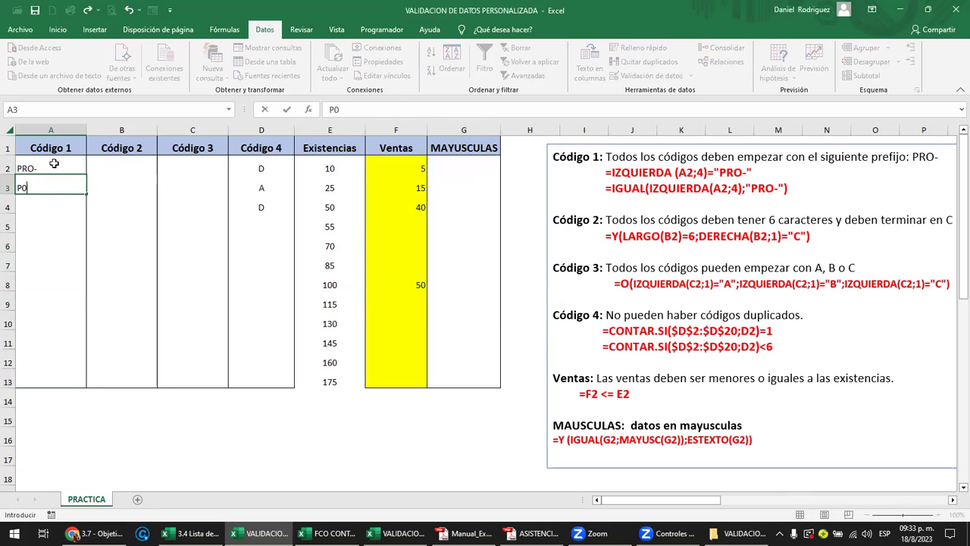
pyautogui.press('Return')
pyautogui.press('Return')
pyautogui.press('BackSpace')
pyautogui.press('BackSpace')
pyautogui.press('BackSpace')
pyautogui.write('RO-')
pyautogui.write('001')
pyautogui.press('Return')
pyautogui.write('P')
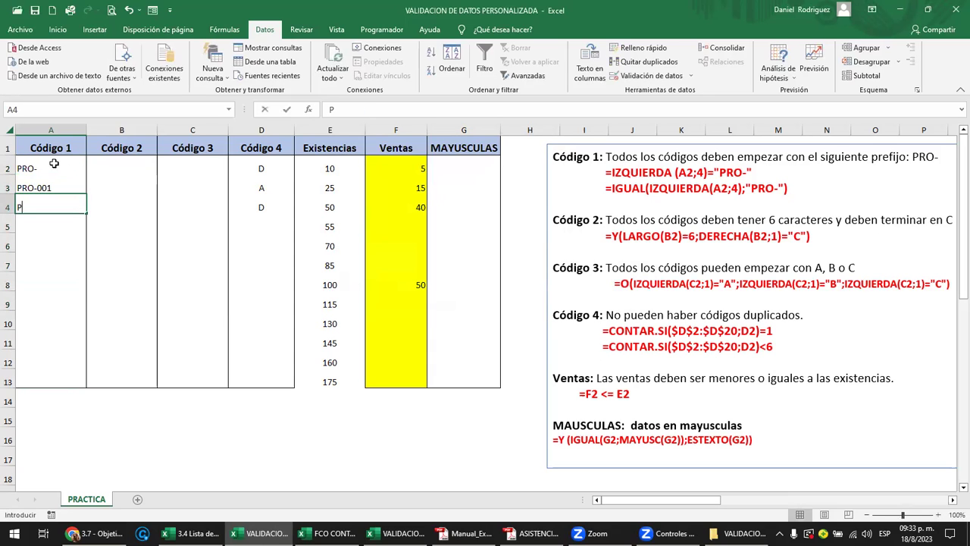
pyautogui.write('RO')
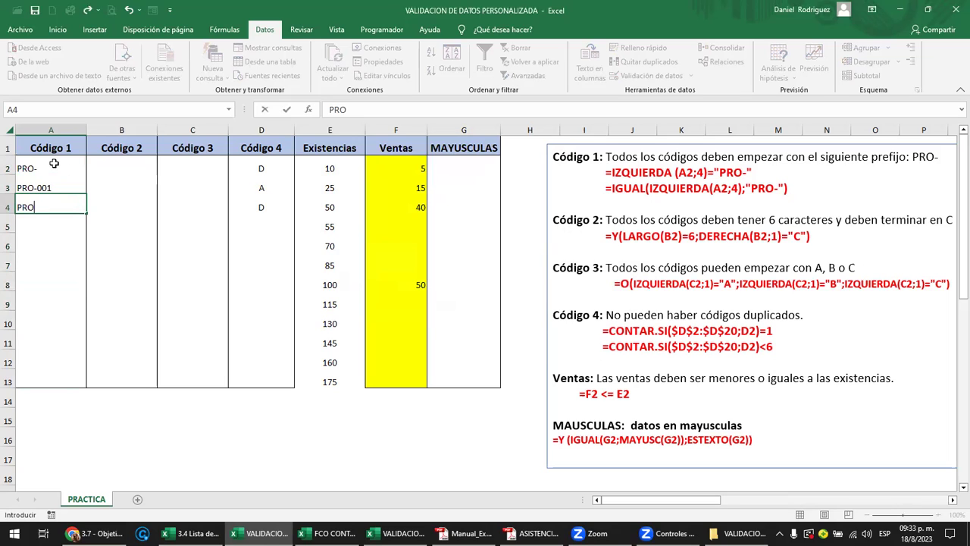
pyautogui.write('-0')
pyautogui.write('02')
pyautogui.press('Return')
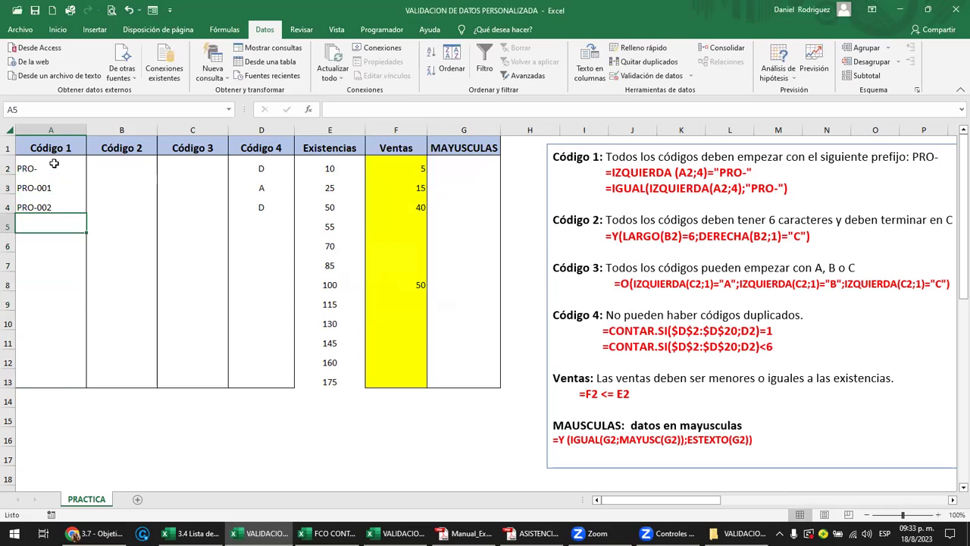
pyautogui.write('pro-')
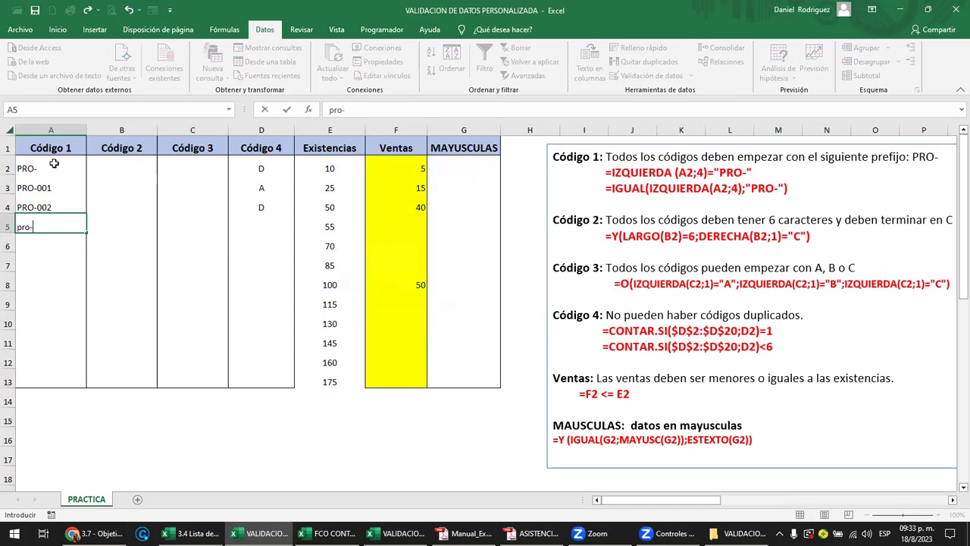
pyautogui.write('010')
pyautogui.press('Return')
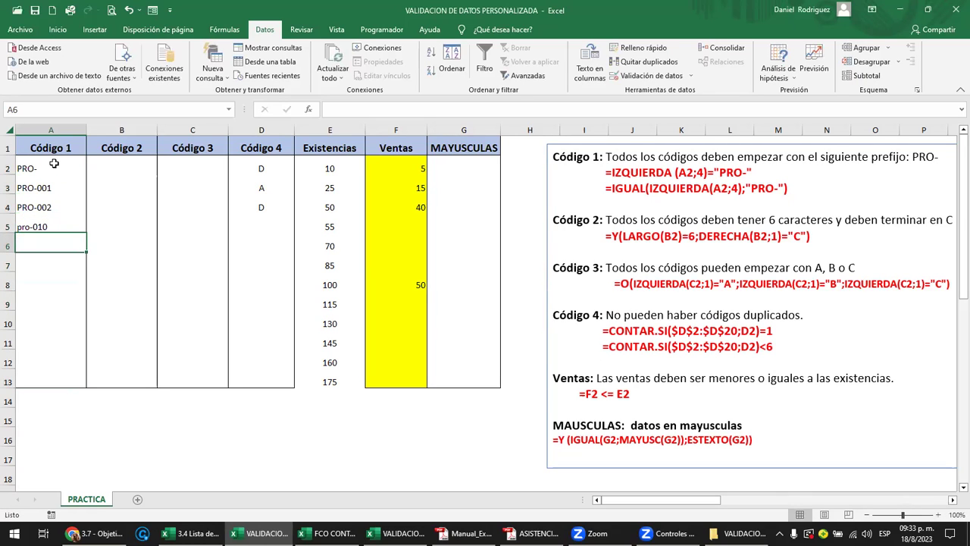
pyautogui.press('Up')
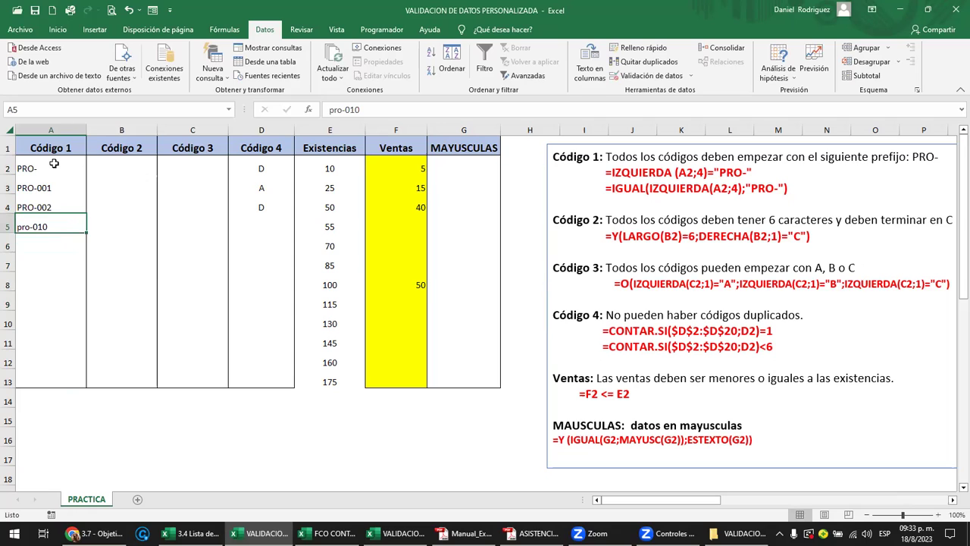
pyautogui.click(38, 207)
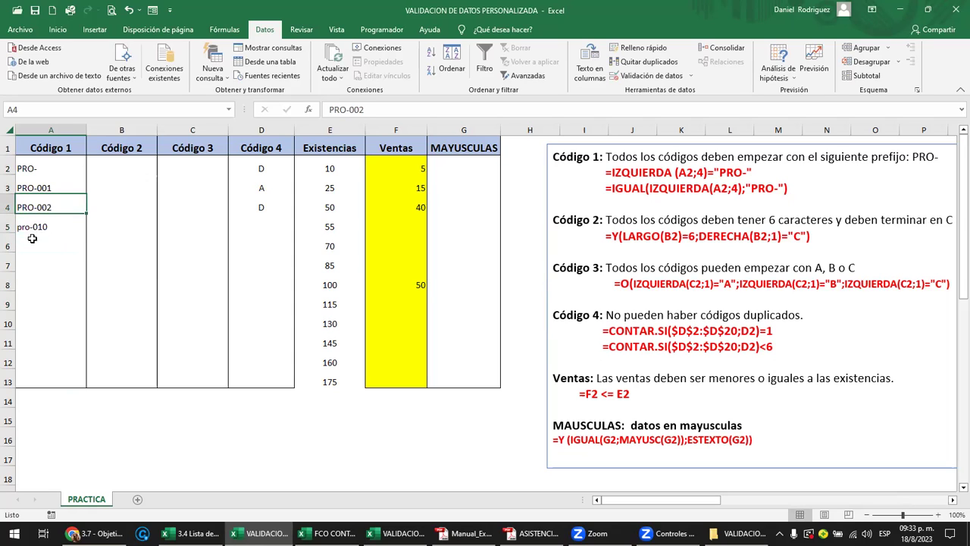
pyautogui.click(26, 233)
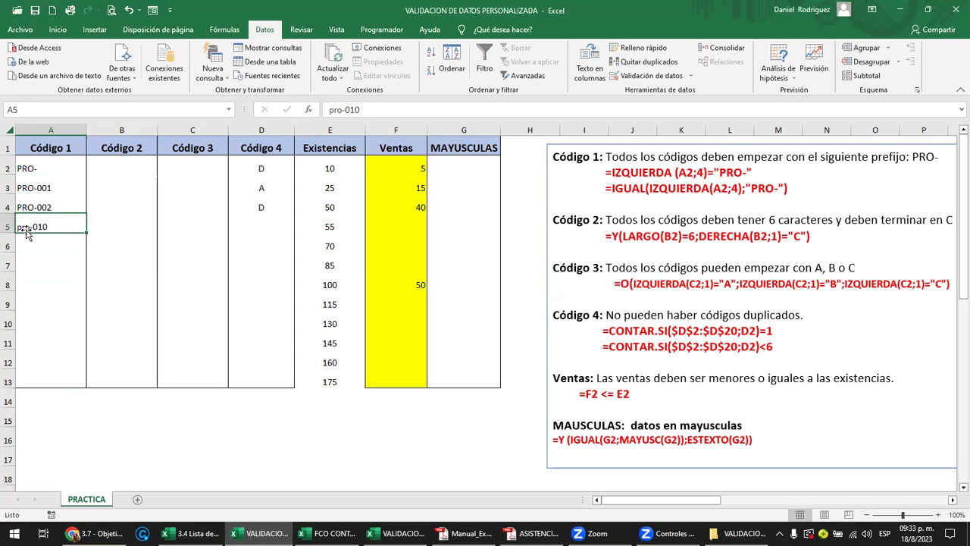
pyautogui.click(29, 248)
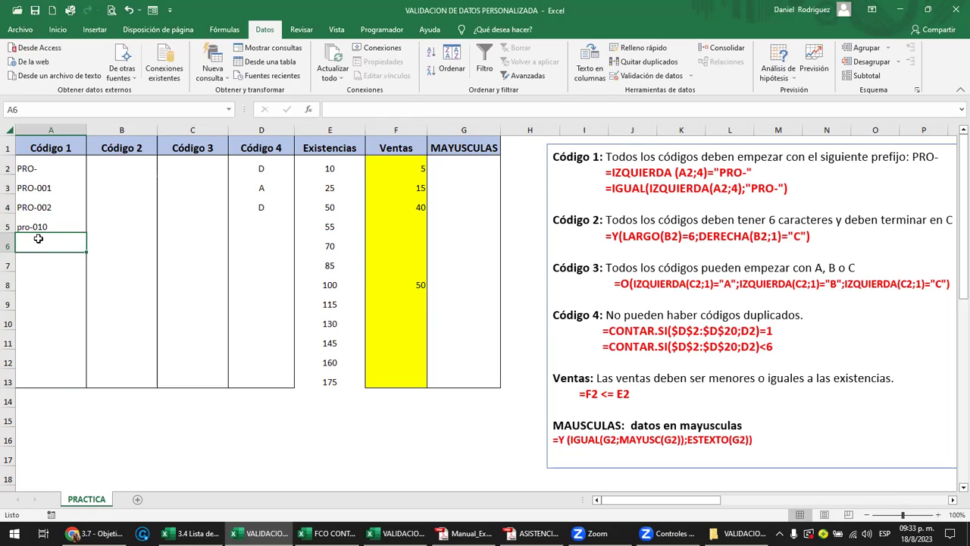
pyautogui.click(35, 228)
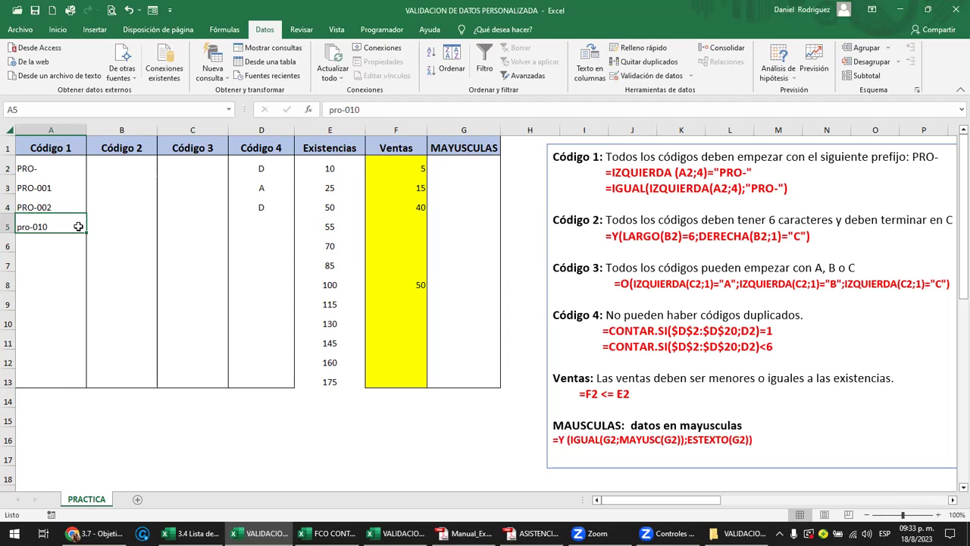
pyautogui.click(35, 173)
pyautogui.click(47, 190)
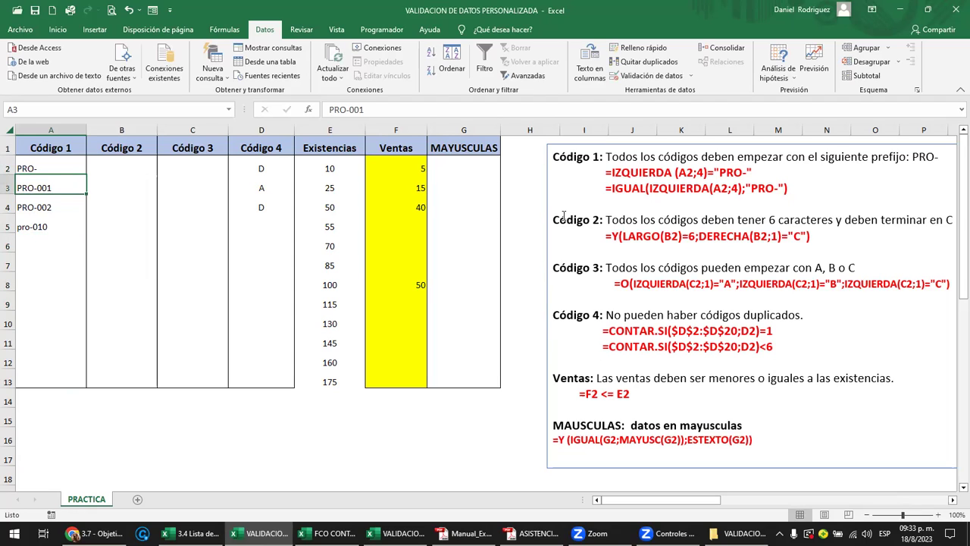
# Copy the =IGUAL(IZQUIERDA(A2;4);"PRO-") formula from the notes and select A2:A13
pyautogui.moveTo(605, 188); pyautogui.dragTo(788, 189)
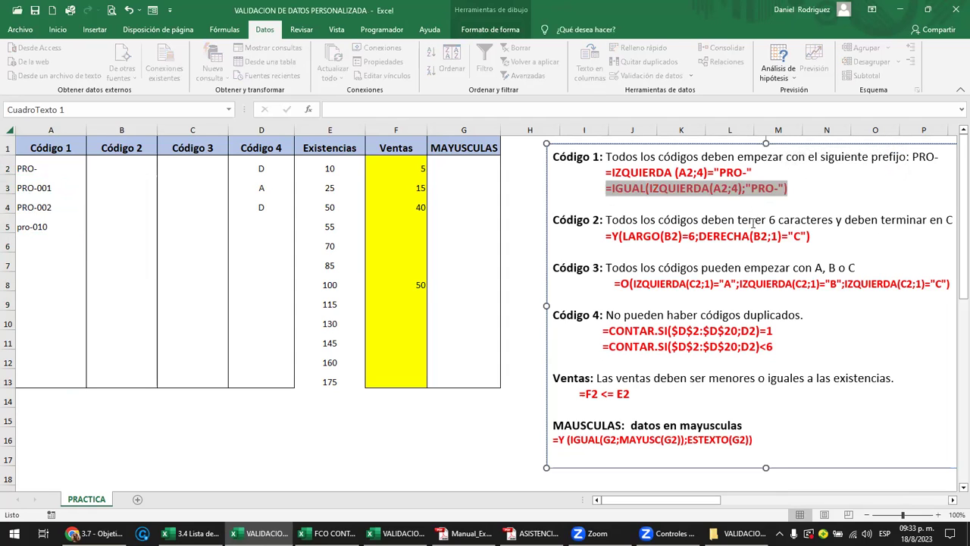
pyautogui.hotkey('ctrl', 'c')
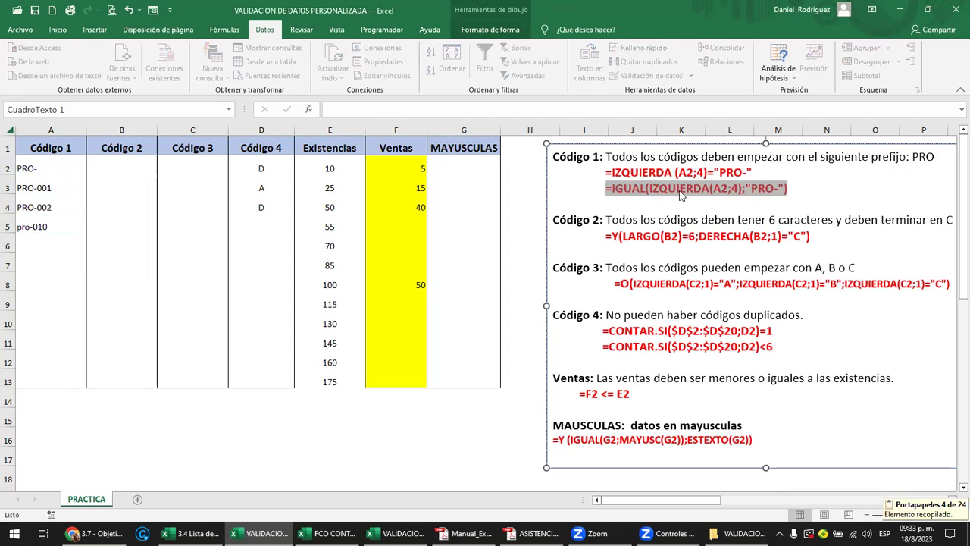
pyautogui.click(35, 168)
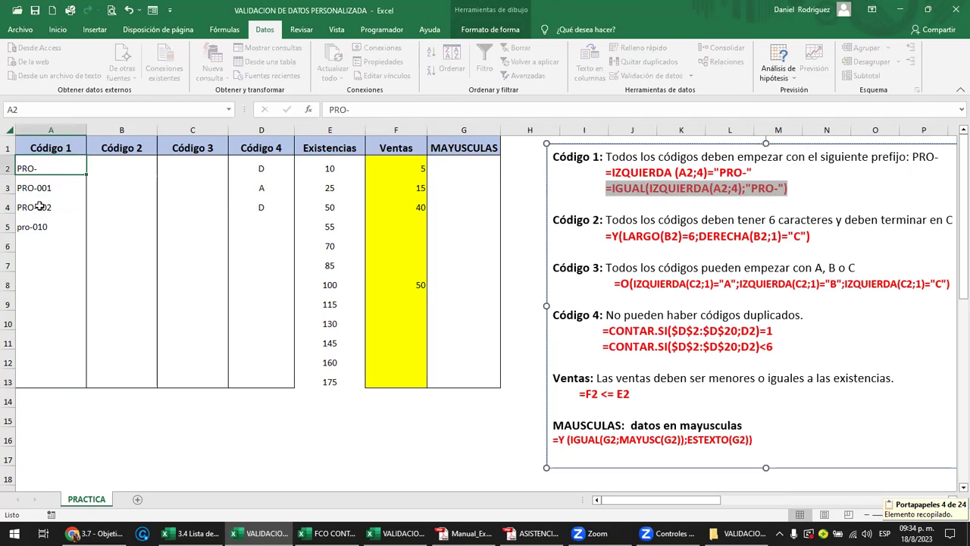
pyautogui.moveTo(39, 206); pyautogui.dragTo(39, 379)
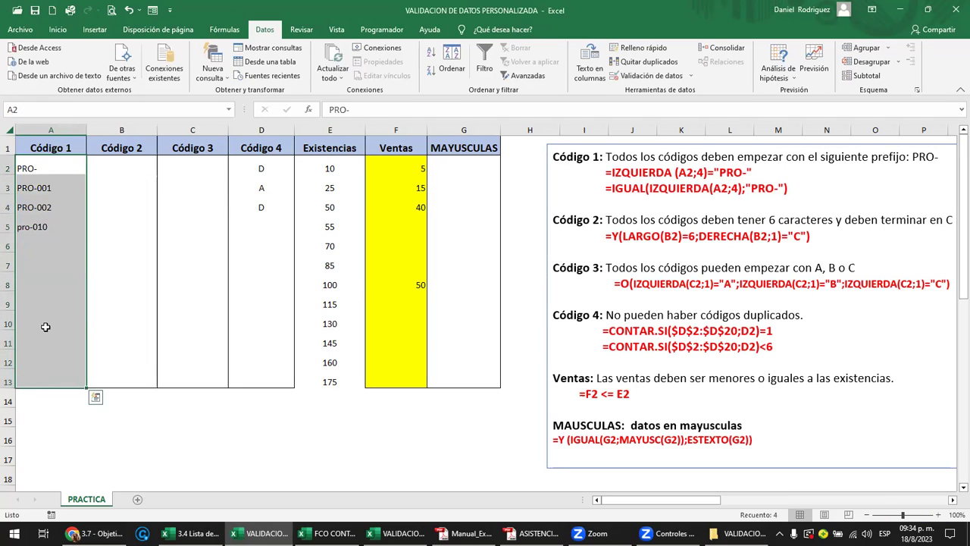
# Replace the A2:A13 validation formula with the pasted case-sensitive =IGUAL version
pyautogui.click(692, 75)
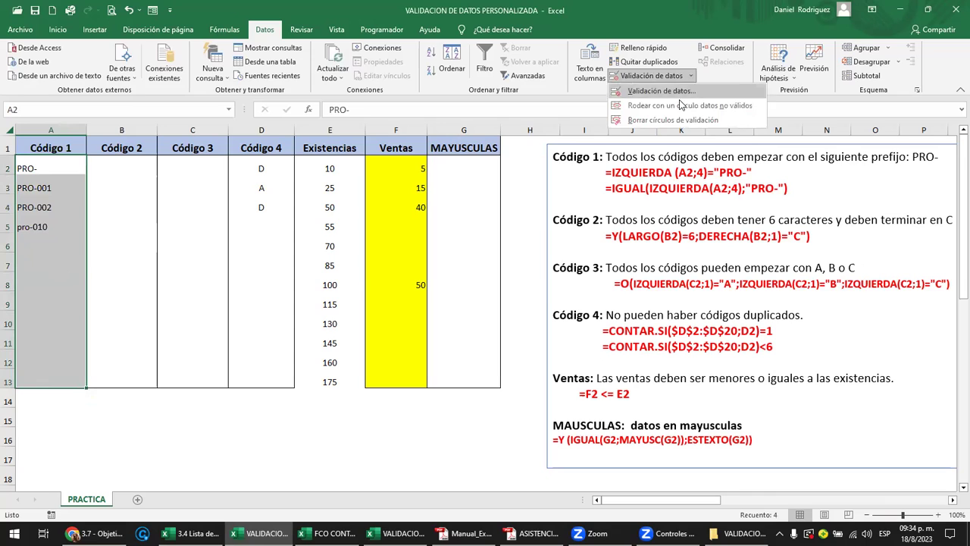
pyautogui.click(660, 91)
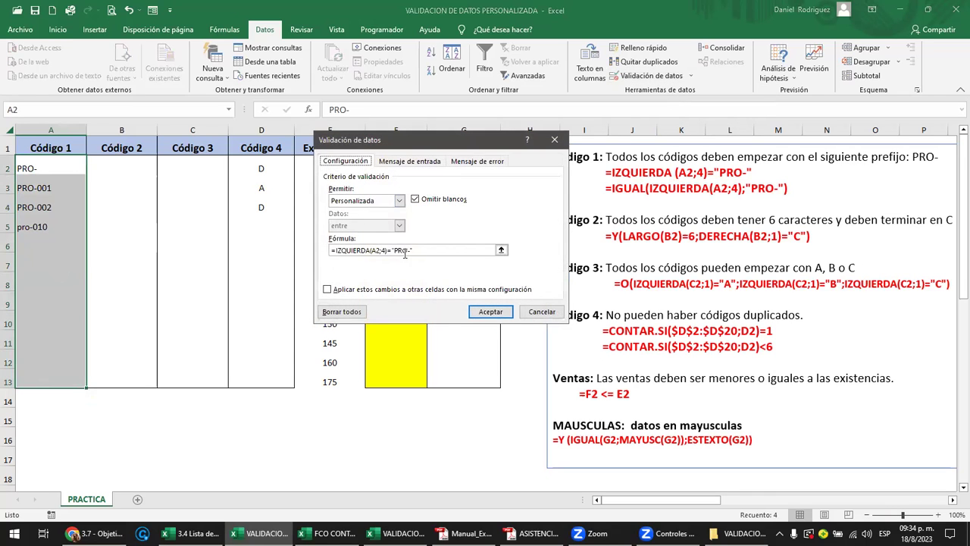
pyautogui.moveTo(413, 250); pyautogui.dragTo(311, 240)
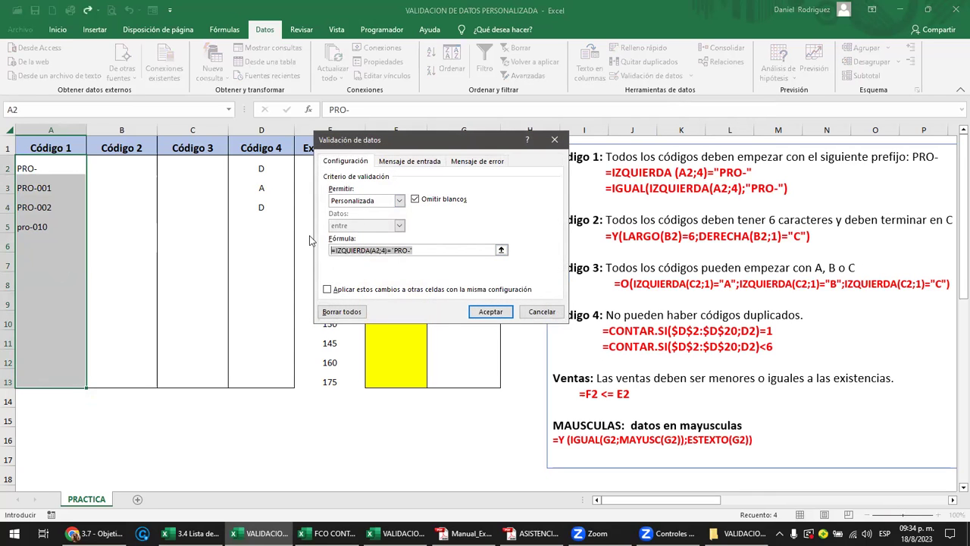
pyautogui.press('BackSpace')
pyautogui.hotkey('ctrl', 'v')
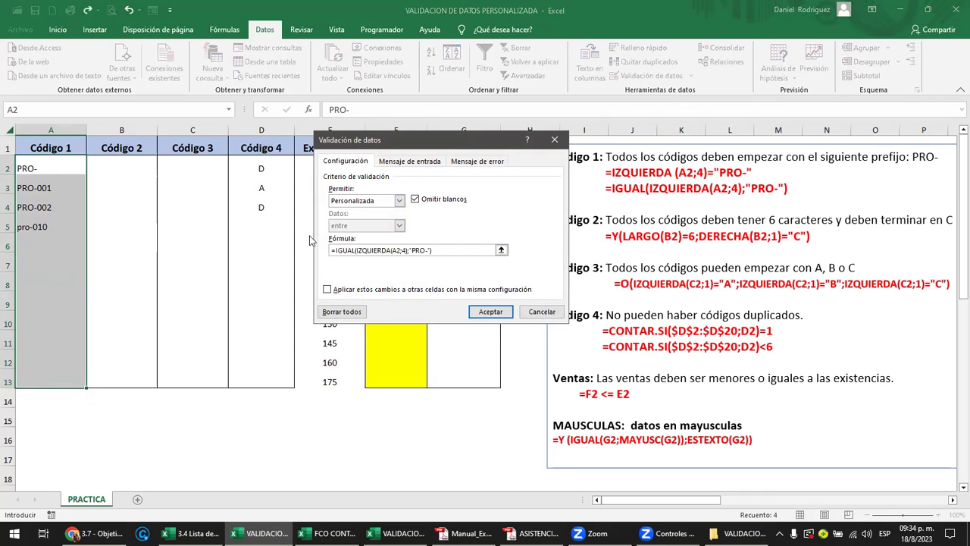
pyautogui.click(483, 312)
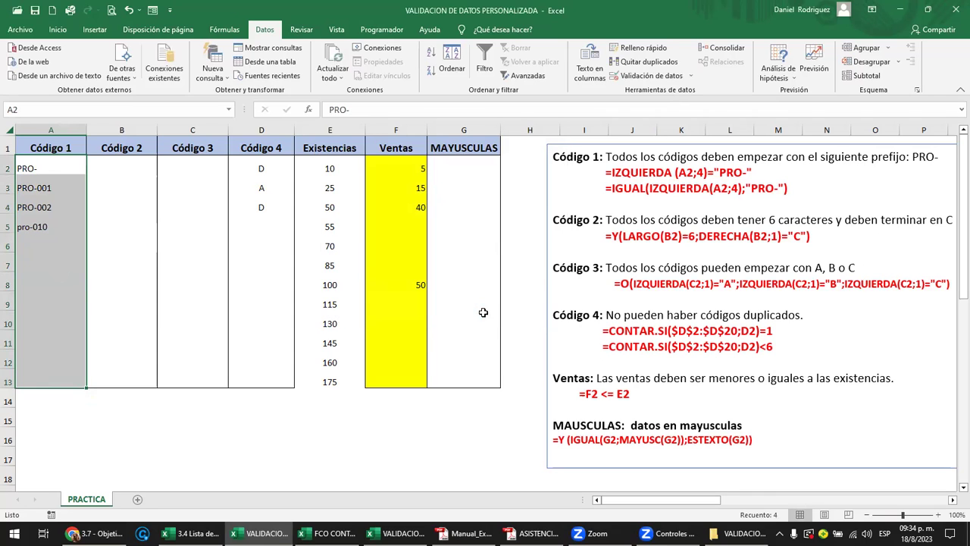
# Clear the old codes and enter PRO-01 in A2 after a rejected test entry 'a'
pyautogui.press('Delete')
pyautogui.click(31, 173)
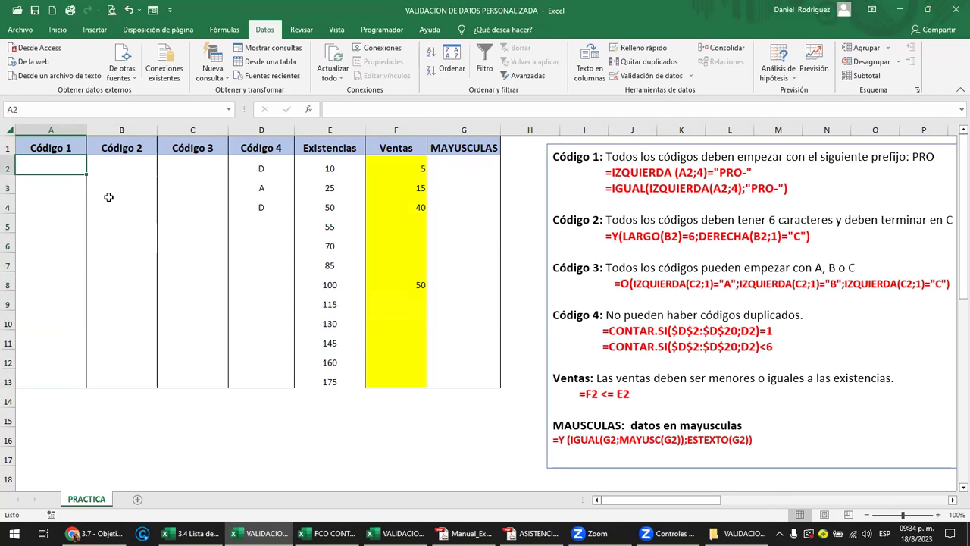
pyautogui.write('a')
pyautogui.press('Return')
pyautogui.press('Return')
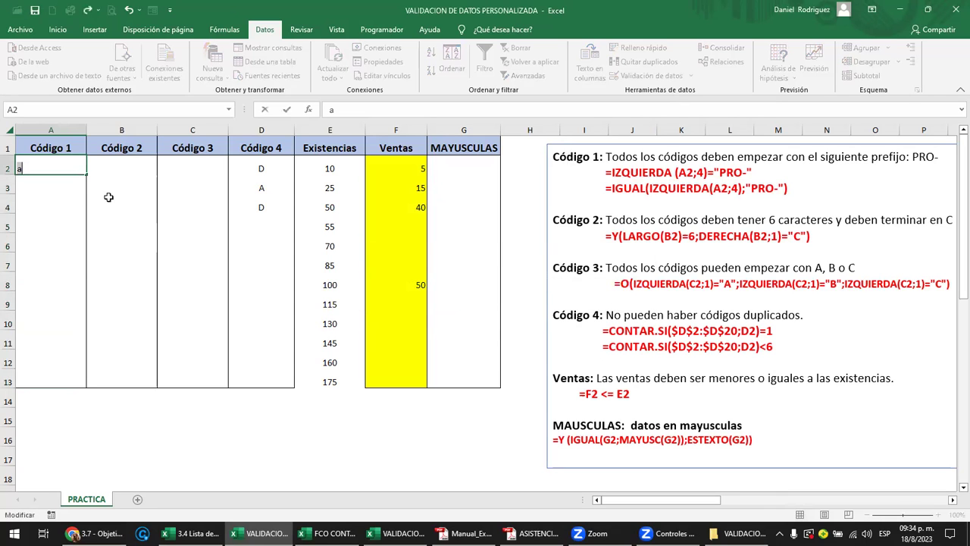
pyautogui.press('Return')
pyautogui.press('Return')
pyautogui.write('PRO-')
pyautogui.write('01')
pyautogui.press('Return')
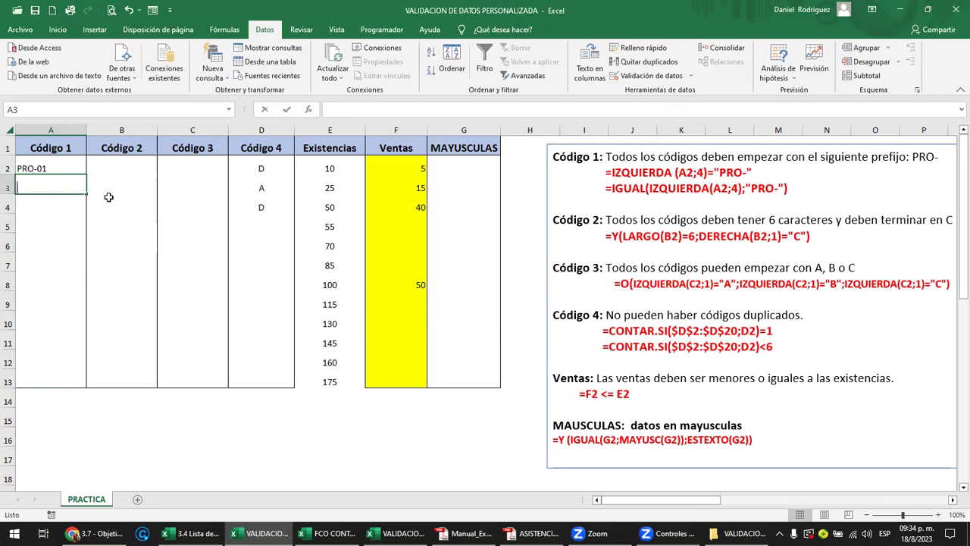
# Test lowercase pro-02 in A3 and cancel the rejected entry
pyautogui.write('pro')
pyautogui.press('BackSpace')
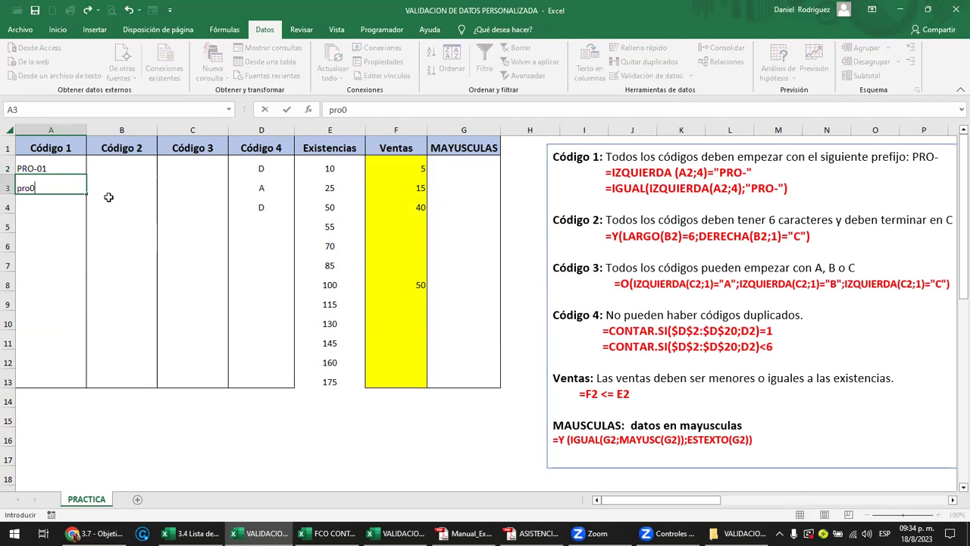
pyautogui.write('-01')
pyautogui.press('BackSpace')
pyautogui.write('2')
pyautogui.press('Return')
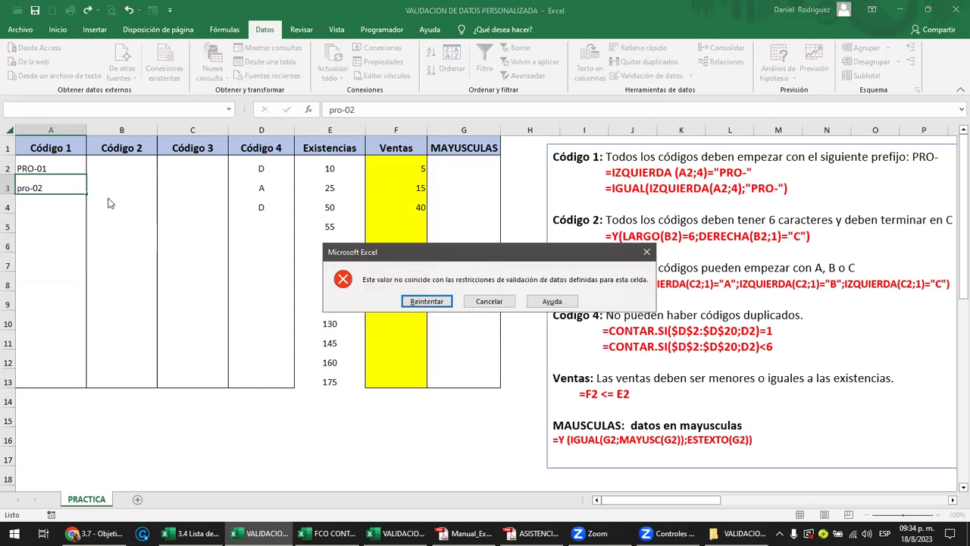
pyautogui.press('Return')
pyautogui.press('Return')
pyautogui.press('Return')
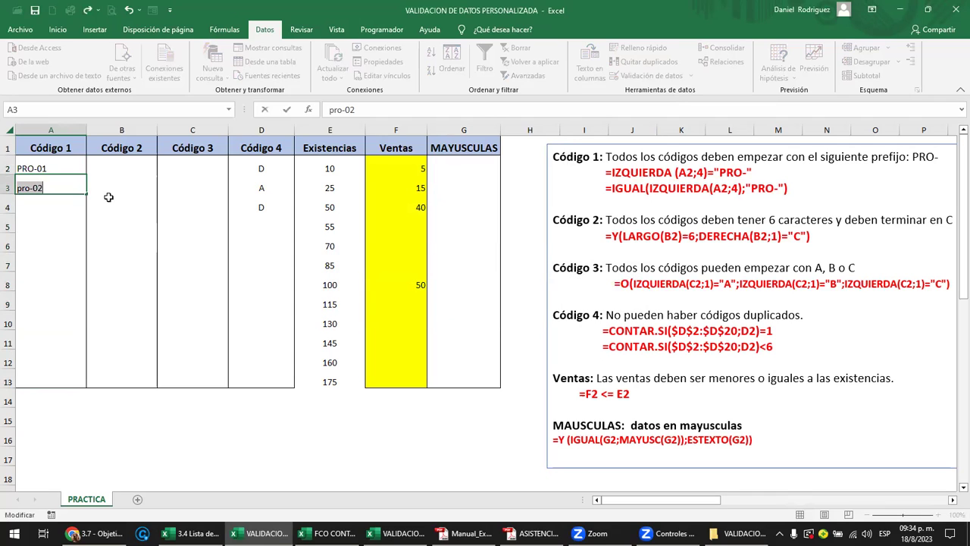
pyautogui.press('Escape')
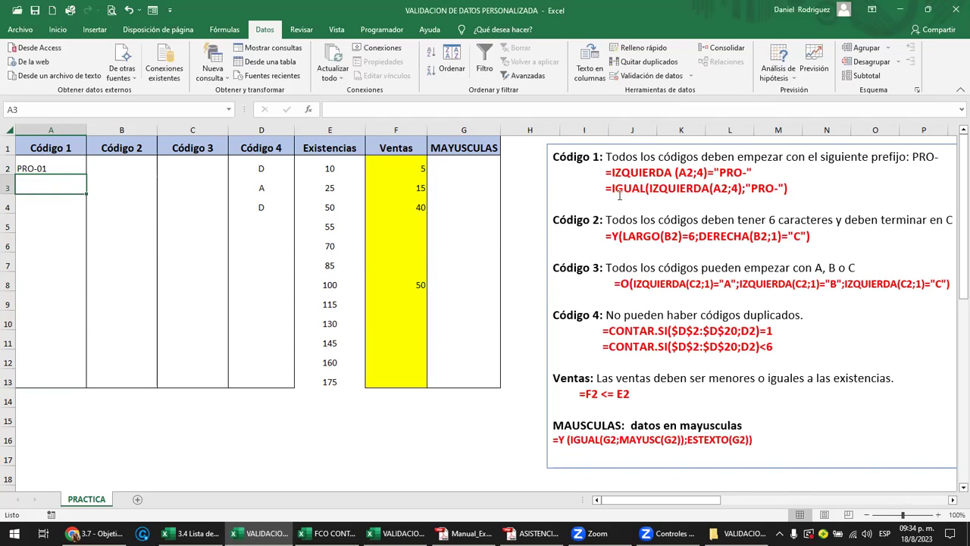
pyautogui.moveTo(606, 189); pyautogui.dragTo(794, 188)
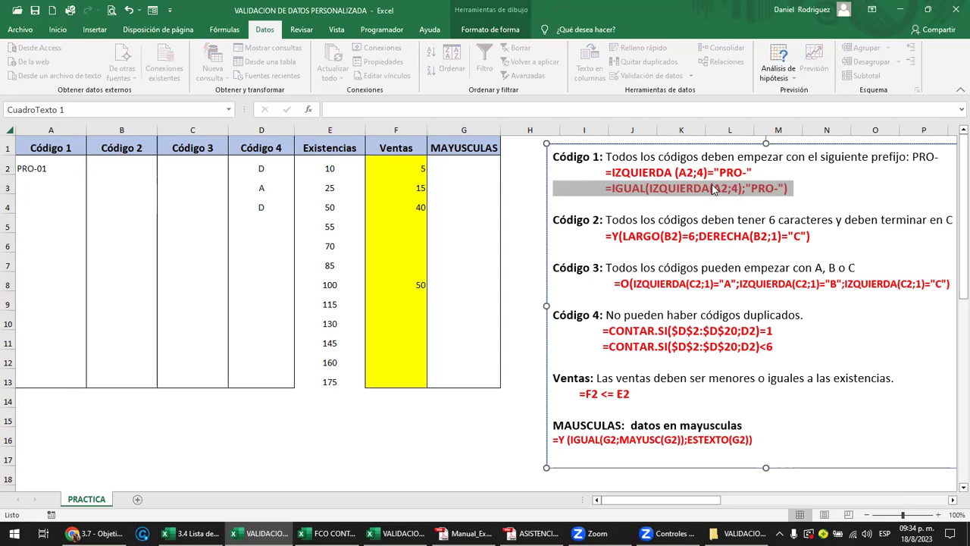
pyautogui.click(735, 189)
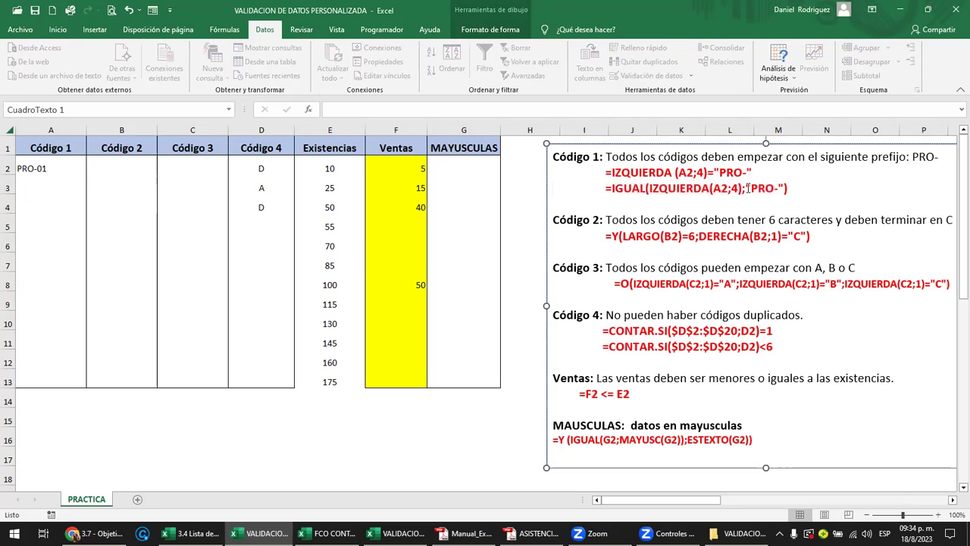
pyautogui.moveTo(752, 188); pyautogui.dragTo(781, 188)
pyautogui.moveTo(614, 190); pyautogui.dragTo(643, 194)
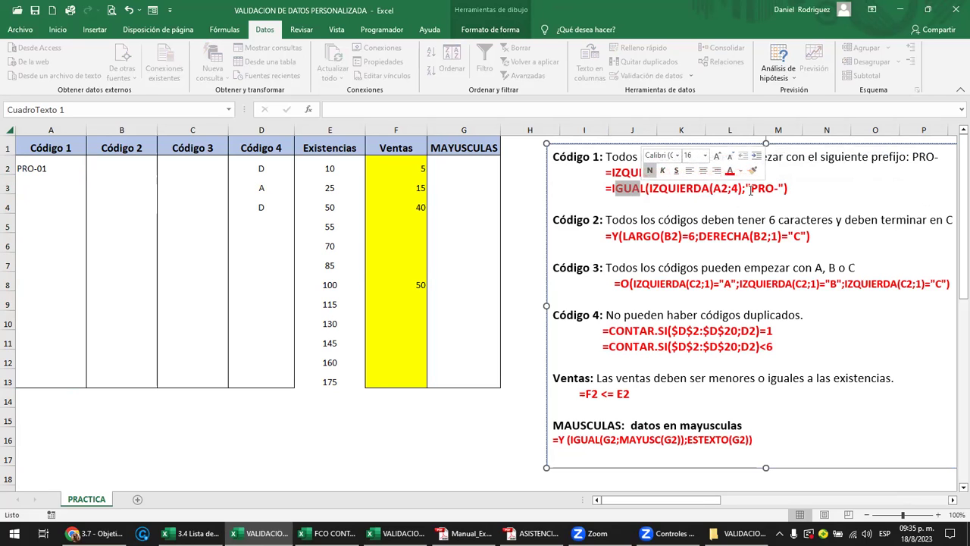
pyautogui.moveTo(750, 190); pyautogui.dragTo(778, 190)
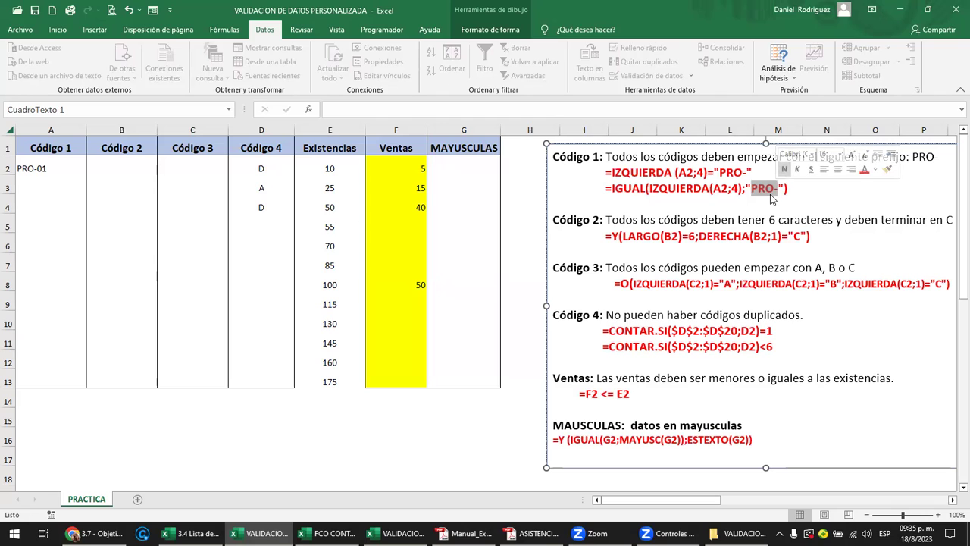
# Enter the code PRO-02 in cell A3
pyautogui.click(41, 191)
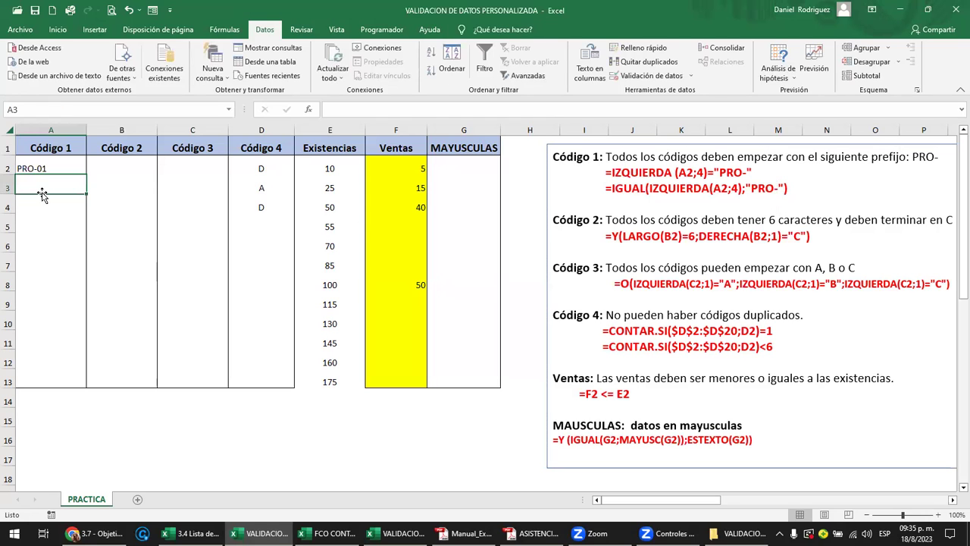
pyautogui.write('PRO-')
pyautogui.press('BackSpace')
pyautogui.press('BackSpace')
pyautogui.write('02')
pyautogui.press('BackSpace')
pyautogui.press('BackSpace')
pyautogui.write('-')
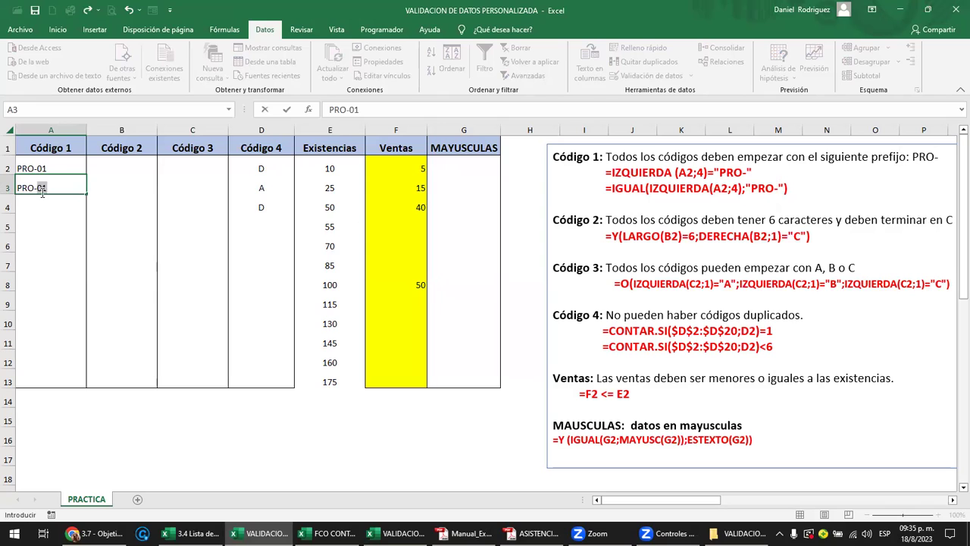
pyautogui.write('02')
pyautogui.press('Return')
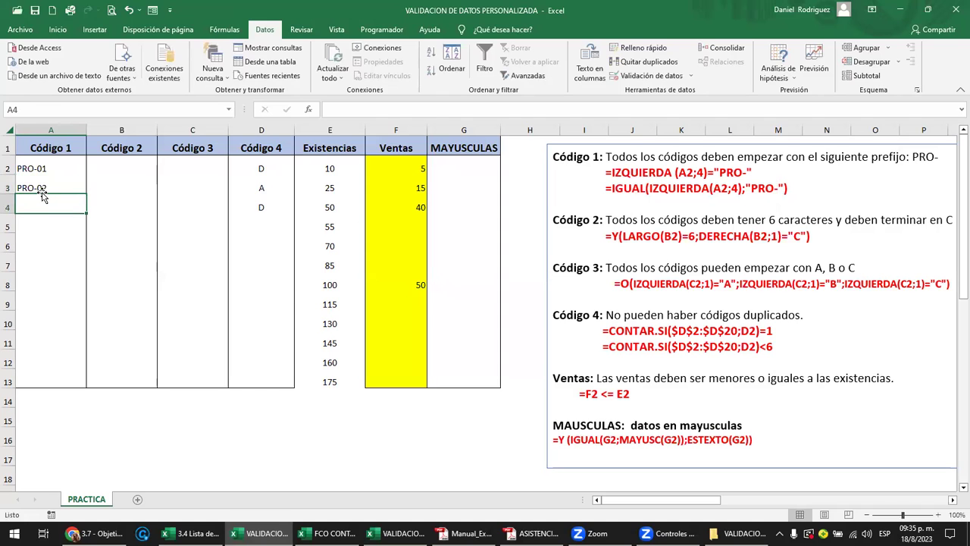
# Try lowercase pro-03 in A4 and discard the rejected entry
pyautogui.write('pro')
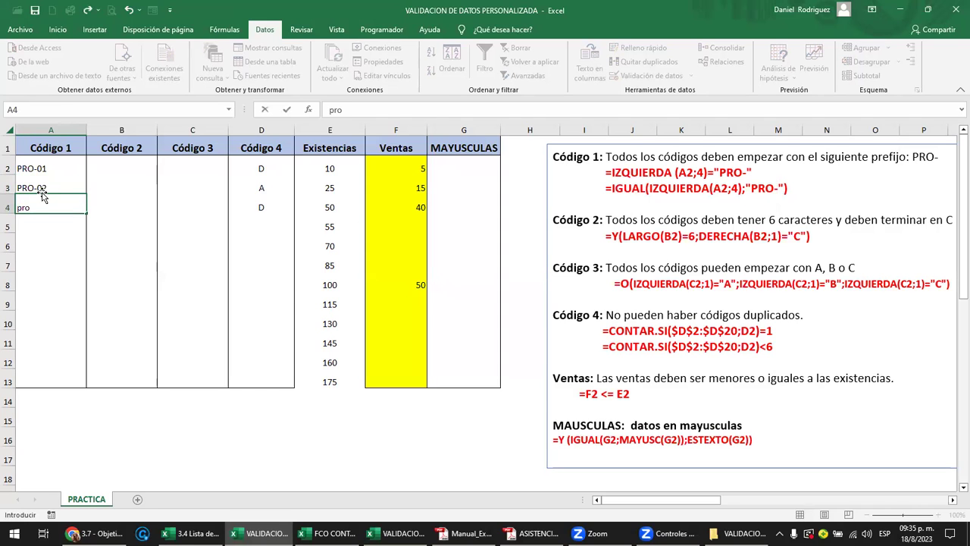
pyautogui.write('-03')
pyautogui.press('Return')
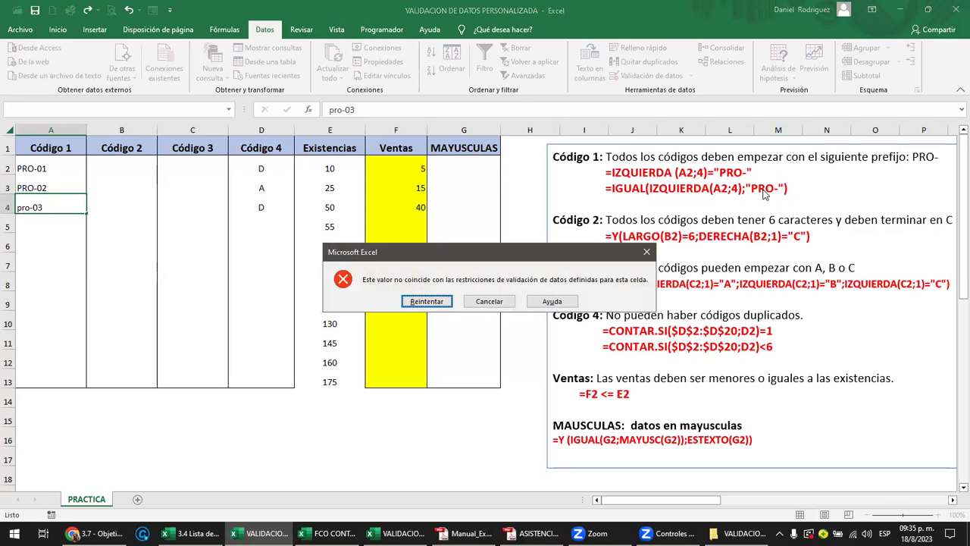
pyautogui.press('Return')
pyautogui.press('Escape')
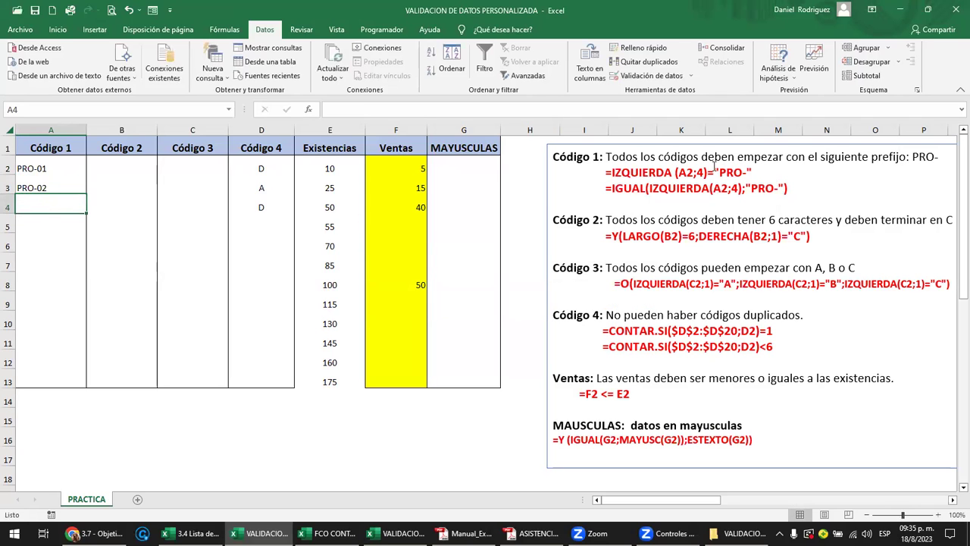
# Highlight parts of the Código 1 formulas in the notes, including =IGUAL and PRO-
pyautogui.moveTo(755, 172); pyautogui.dragTo(606, 173)
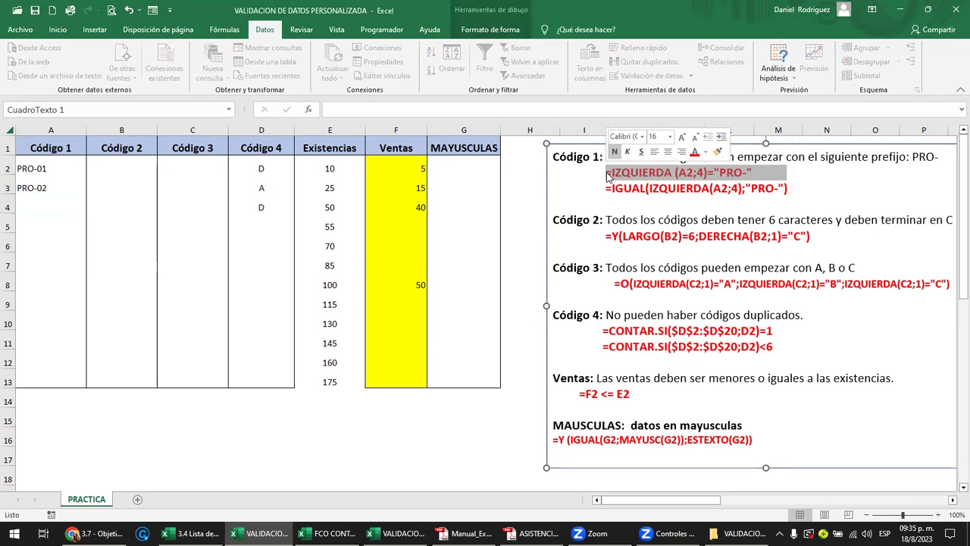
pyautogui.click(614, 198)
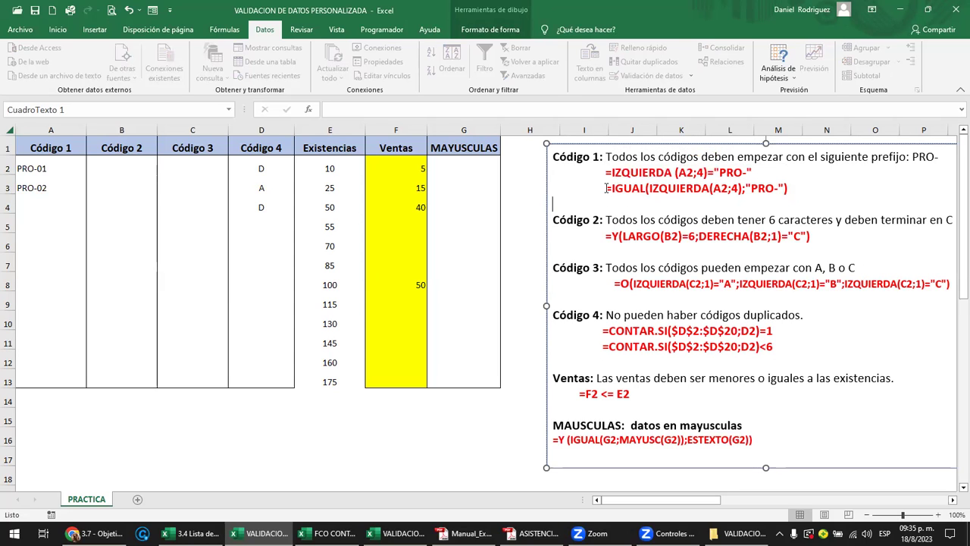
pyautogui.moveTo(606, 188); pyautogui.dragTo(779, 197)
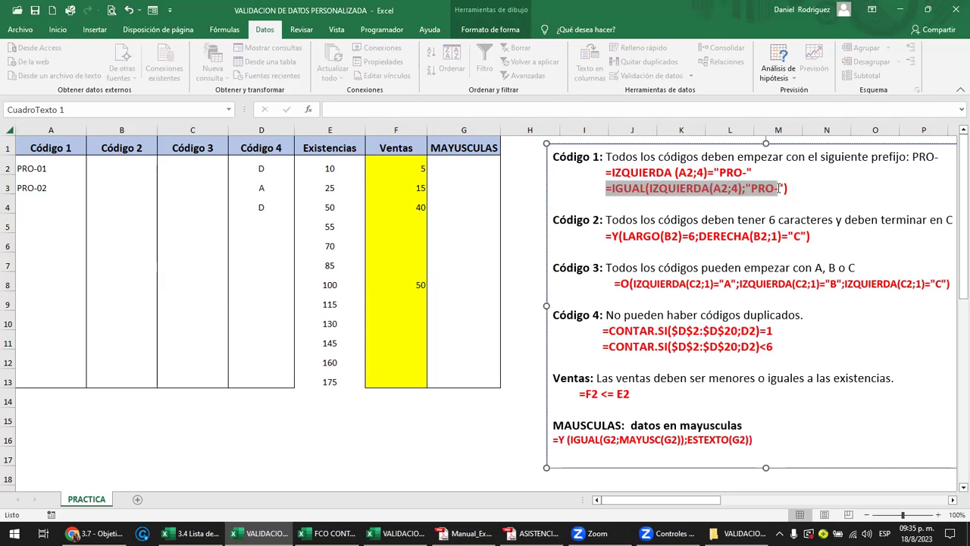
pyautogui.click(761, 193)
pyautogui.moveTo(751, 188); pyautogui.dragTo(779, 186)
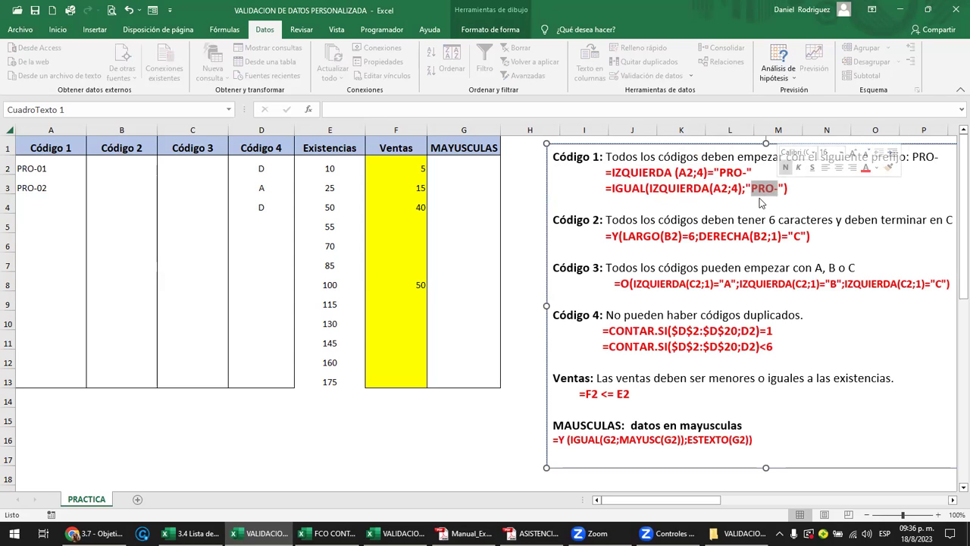
pyautogui.click(754, 189)
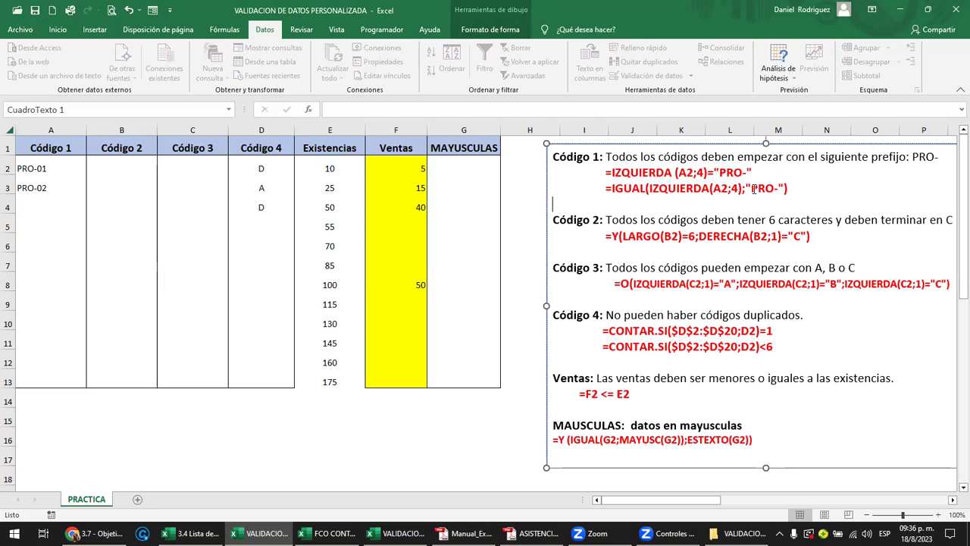
pyautogui.moveTo(752, 187); pyautogui.dragTo(779, 187)
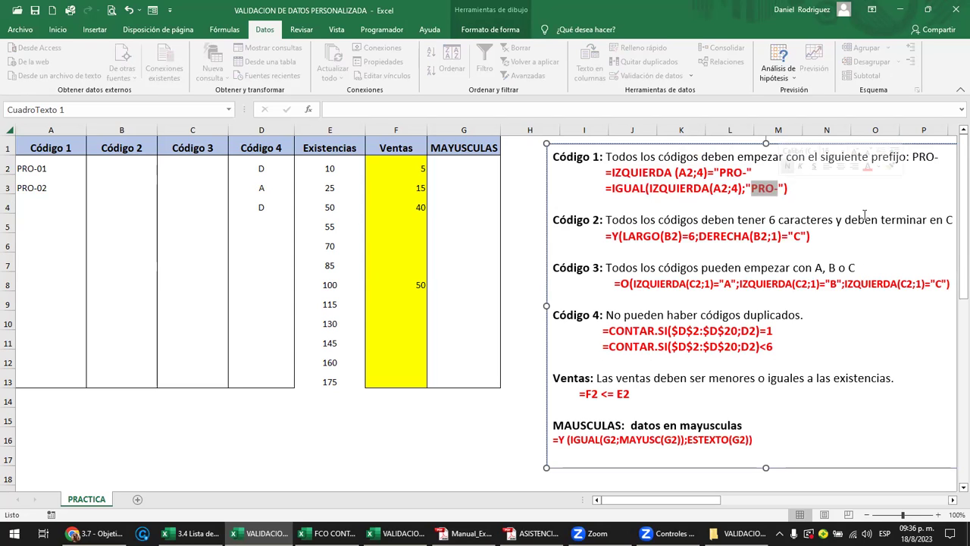
pyautogui.click(697, 173)
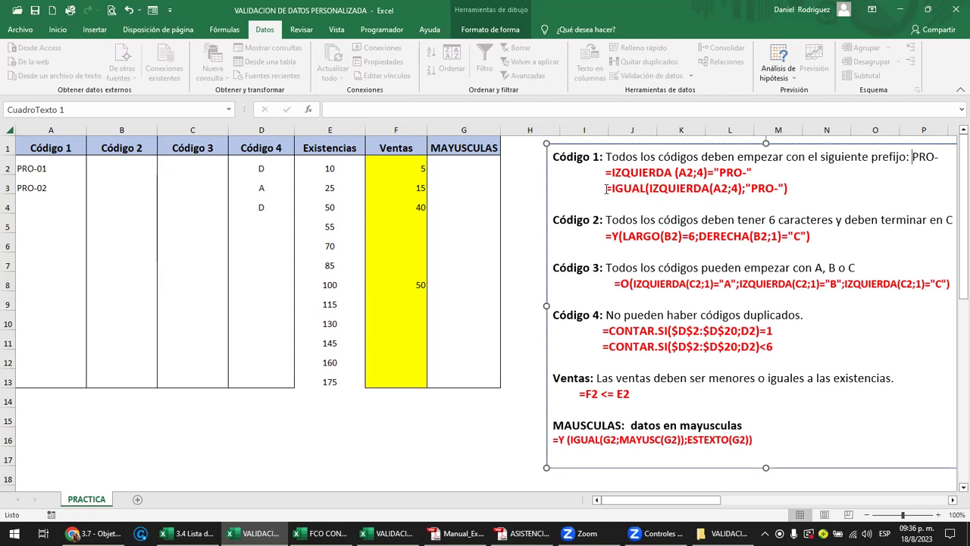
pyautogui.moveTo(606, 188); pyautogui.dragTo(787, 198)
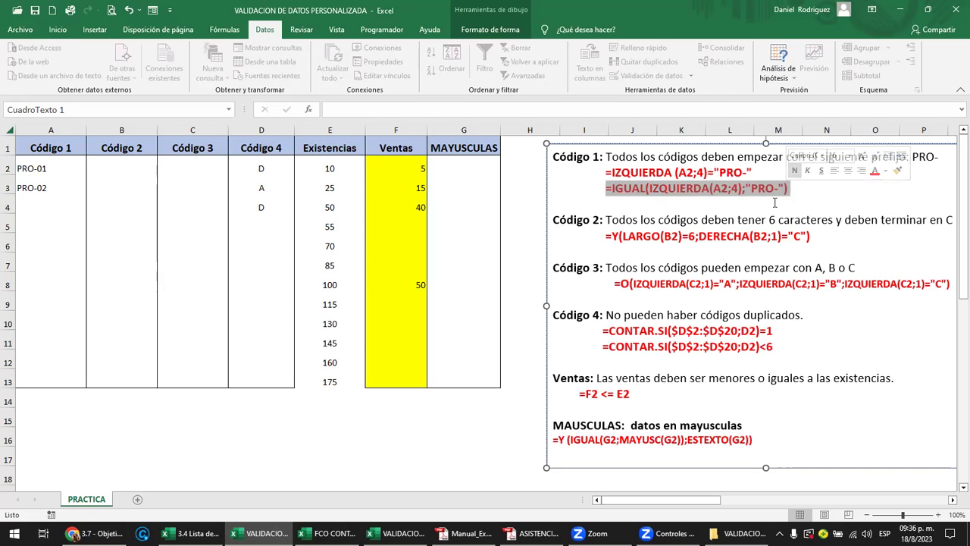
pyautogui.click(772, 203)
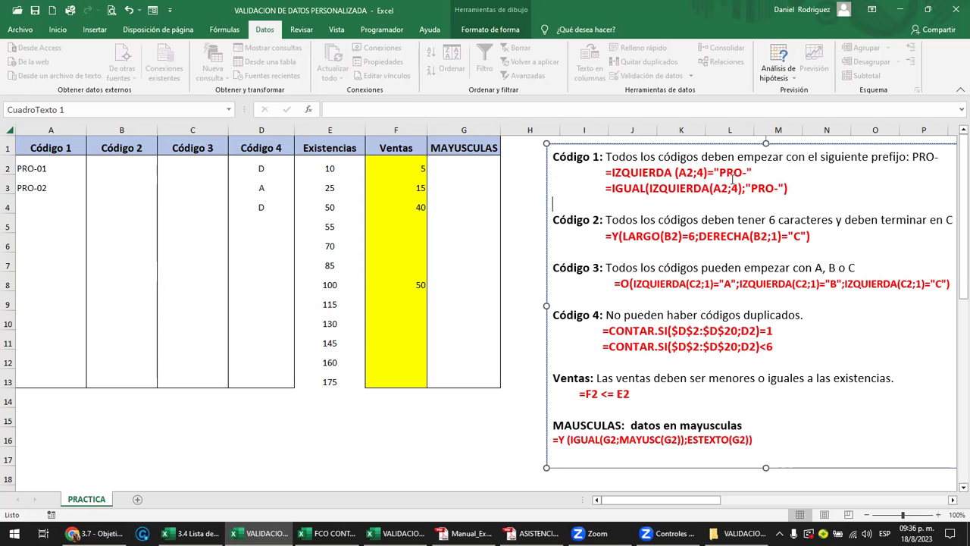
# Delete the stray space after IZQUIERDA in the notes formula, then select B2:B13
pyautogui.click(675, 172)
pyautogui.press('Delete')
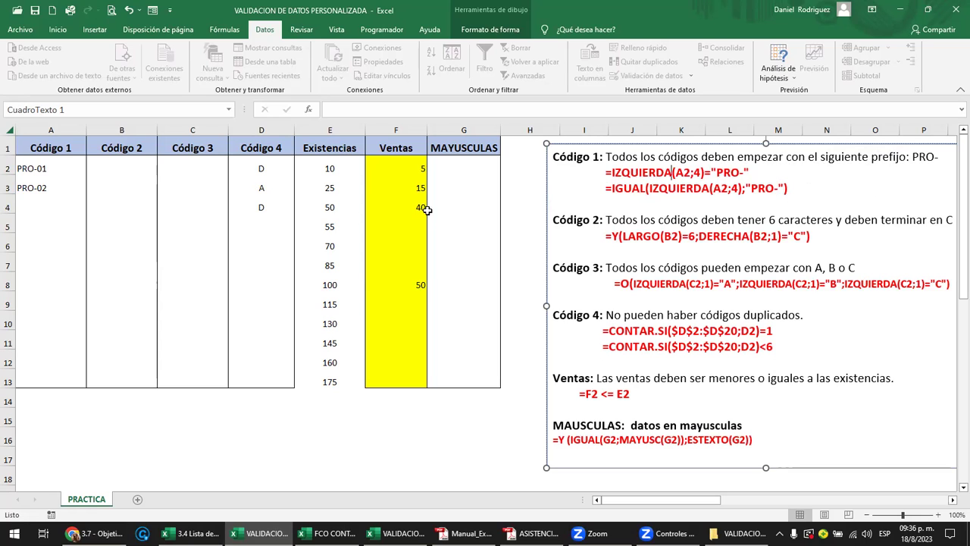
pyautogui.click(125, 172)
pyautogui.moveTo(124, 181); pyautogui.dragTo(123, 379)
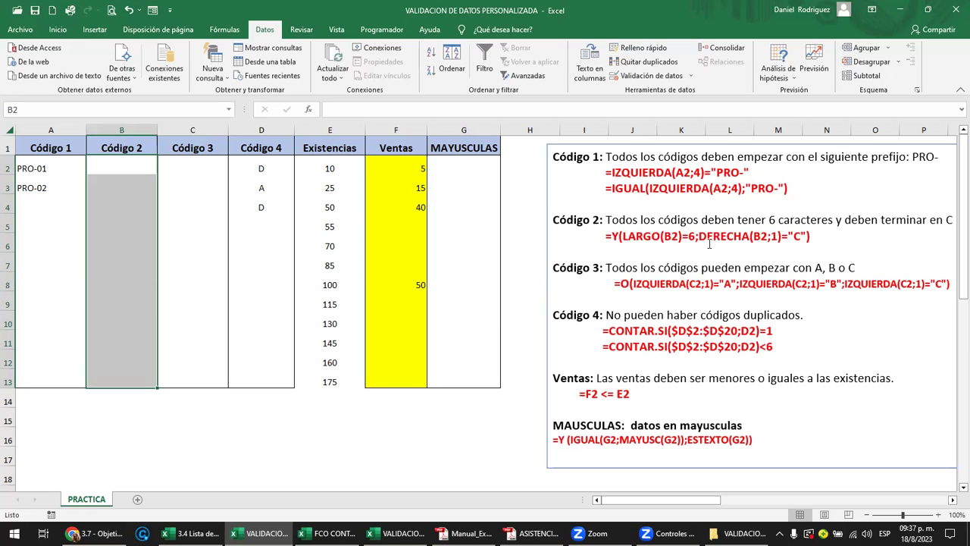
# Insert spaces around the semicolon so the note reads =Y(LARGO(B2)=6 ; DERECHA(B2;1)="C")
pyautogui.moveTo(698, 237); pyautogui.dragTo(751, 237)
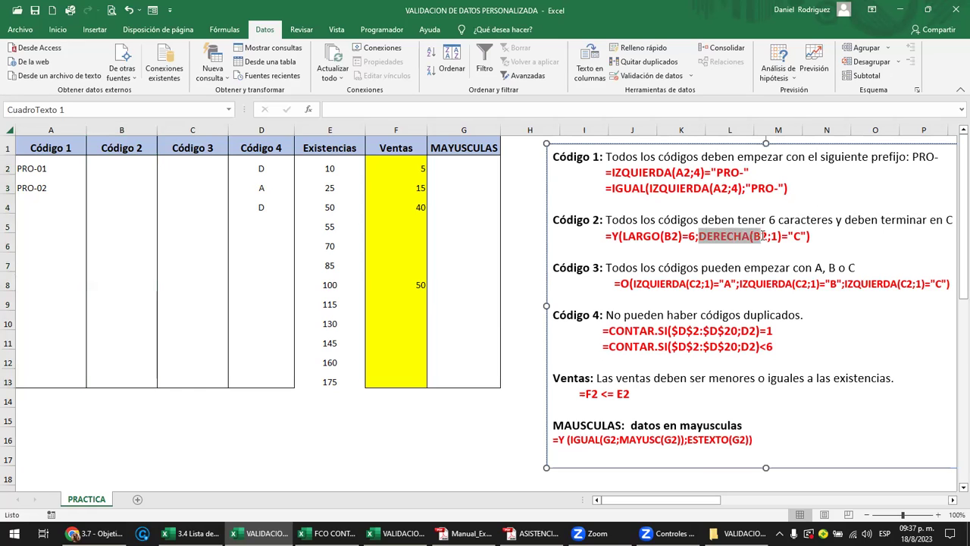
pyautogui.click(813, 237)
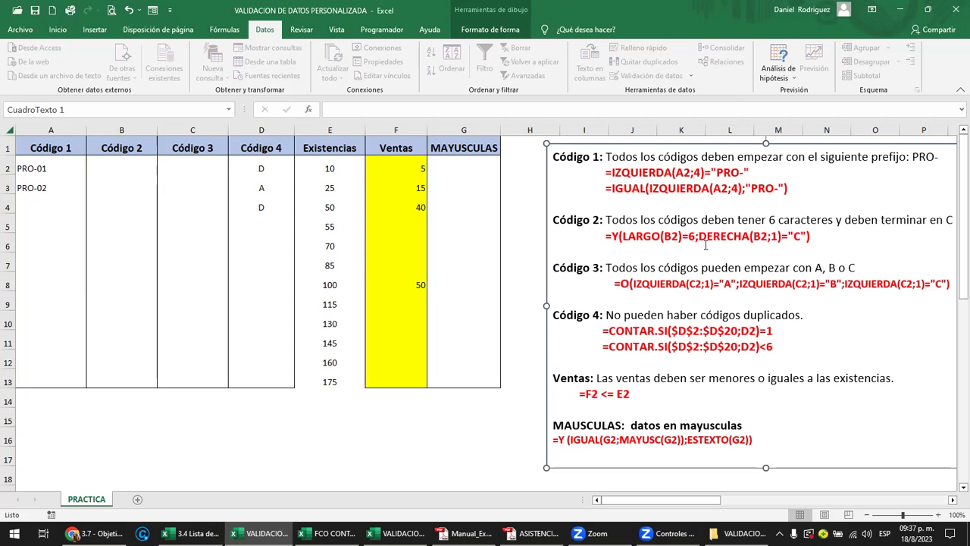
pyautogui.click(621, 237)
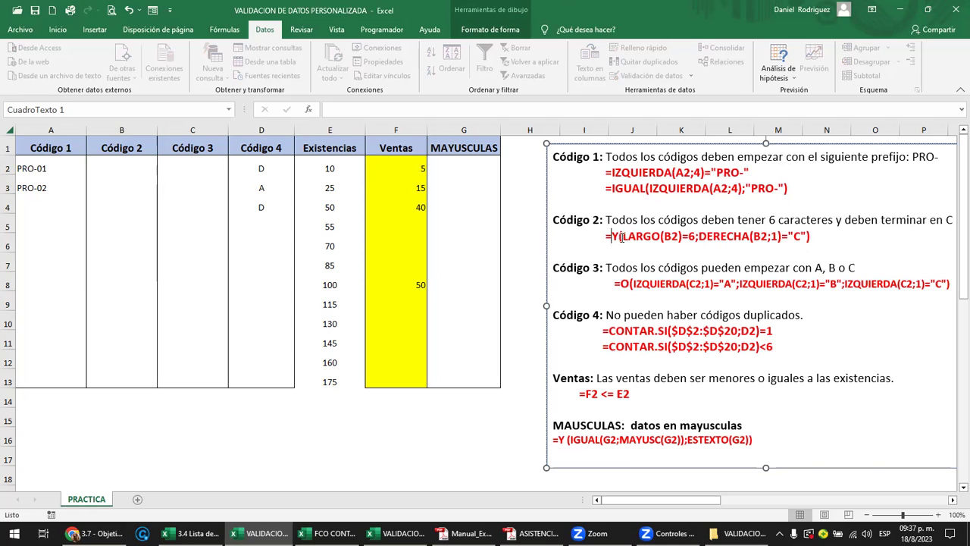
pyautogui.click(810, 236)
pyautogui.moveTo(697, 235); pyautogui.dragTo(622, 236)
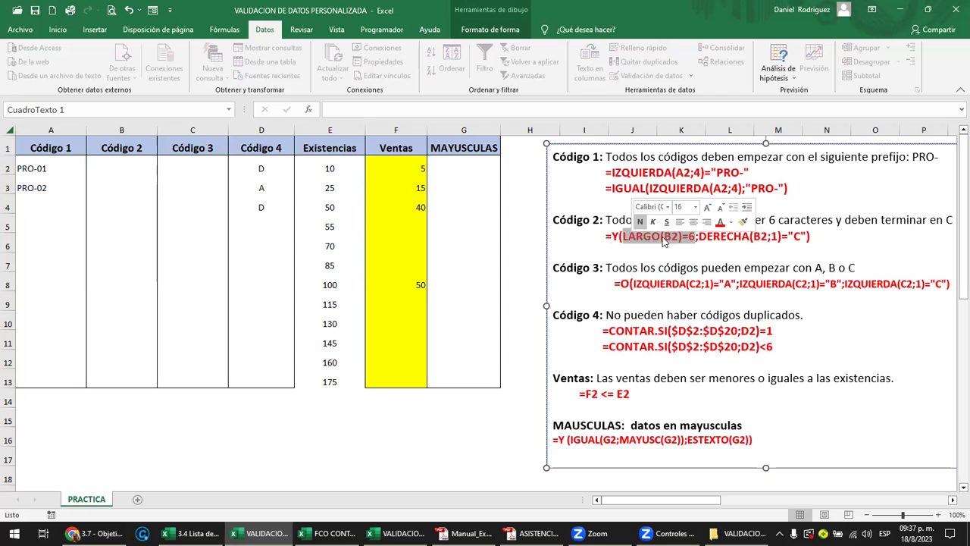
pyautogui.press('Right')
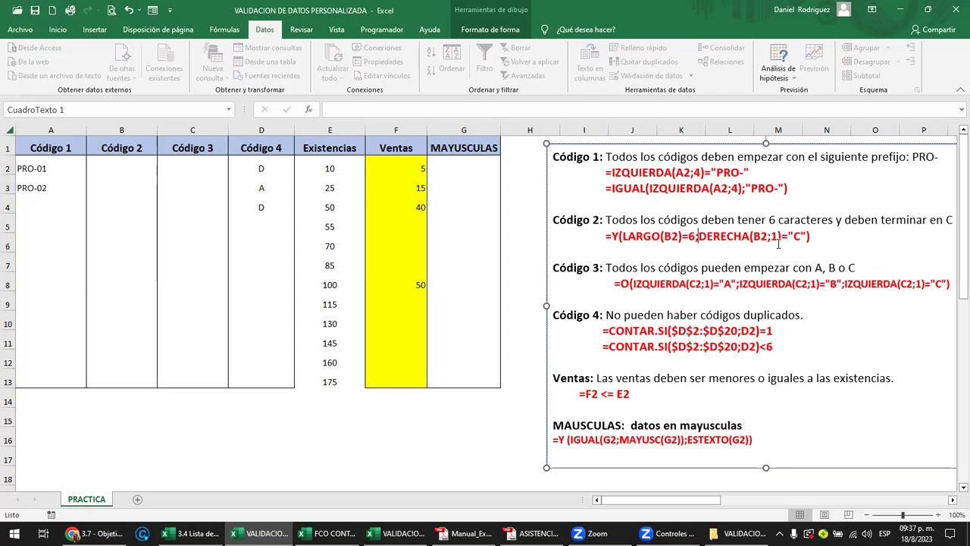
pyautogui.press('Right')
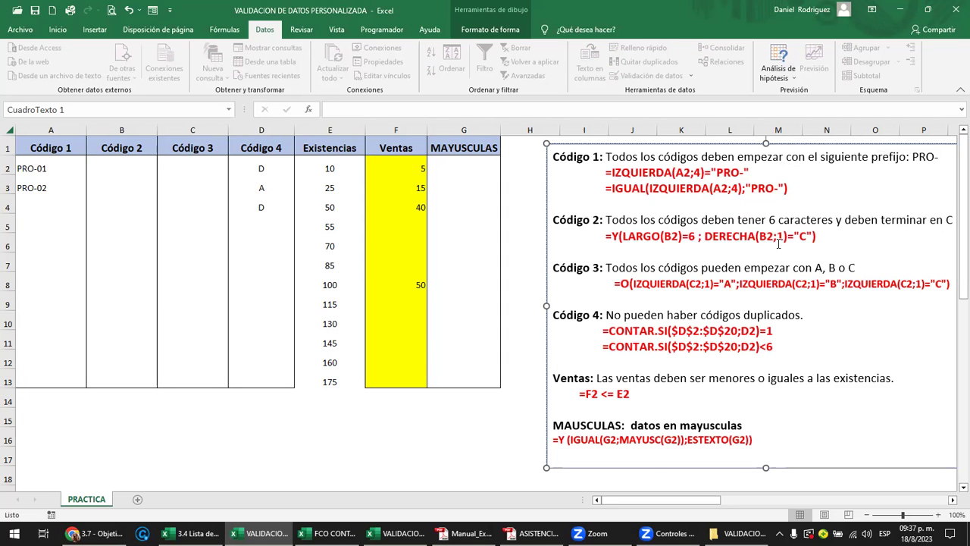
pyautogui.scroll(1, 778, 243)
# Zoom to 130% and highlight the LARGO and DERECHA conditions of the Código 2 formula
pyautogui.scroll(1, 778, 243)
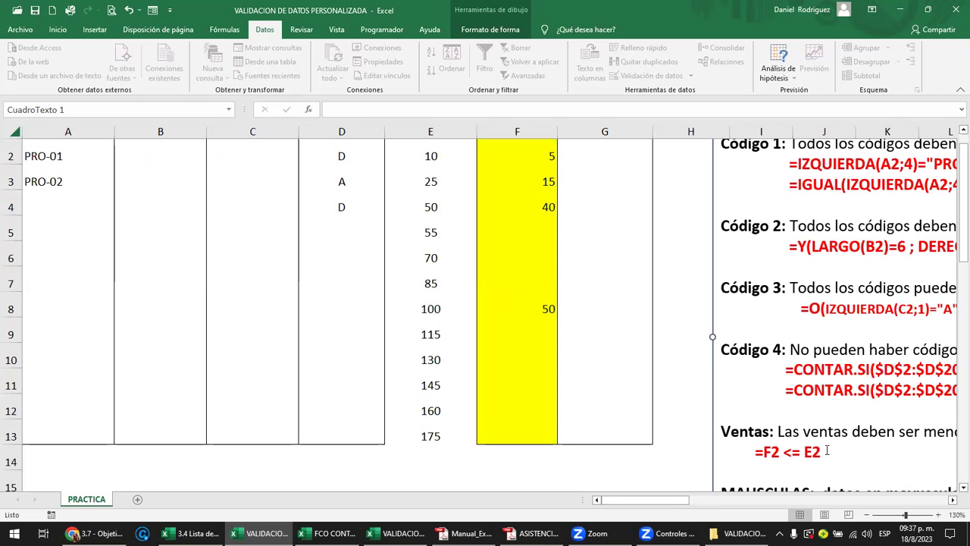
pyautogui.moveTo(686, 500); pyautogui.dragTo(713, 500)
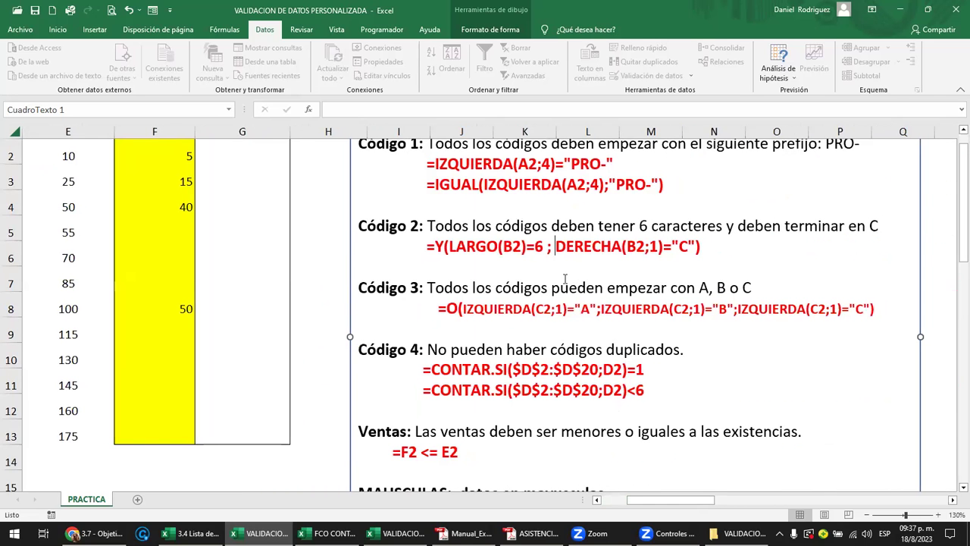
pyautogui.click(569, 287)
pyautogui.moveTo(448, 247); pyautogui.dragTo(690, 237)
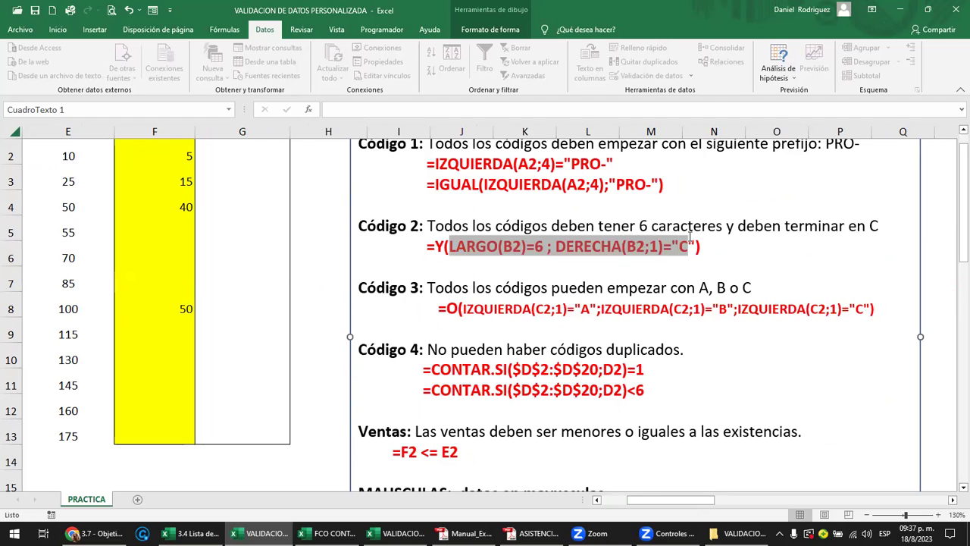
pyautogui.click(557, 267)
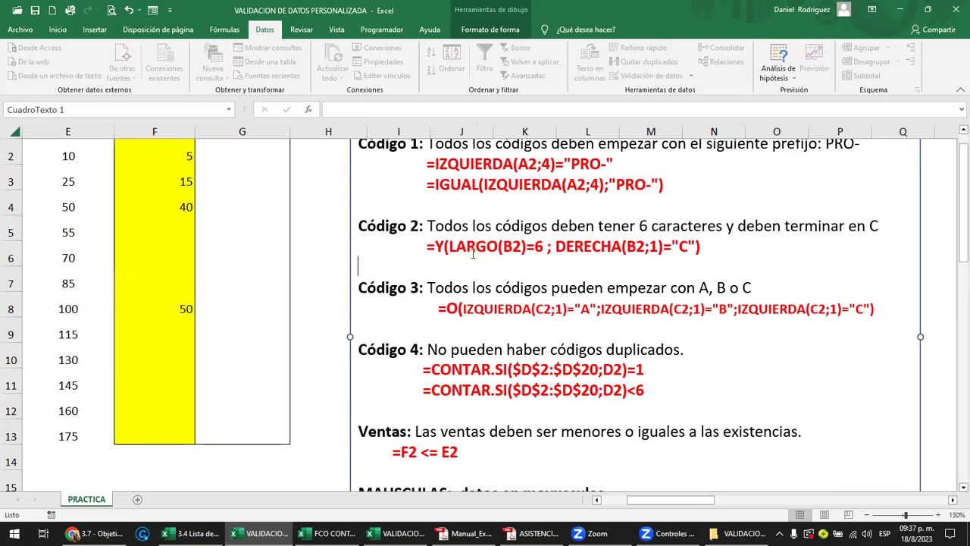
pyautogui.moveTo(449, 247); pyautogui.dragTo(543, 246)
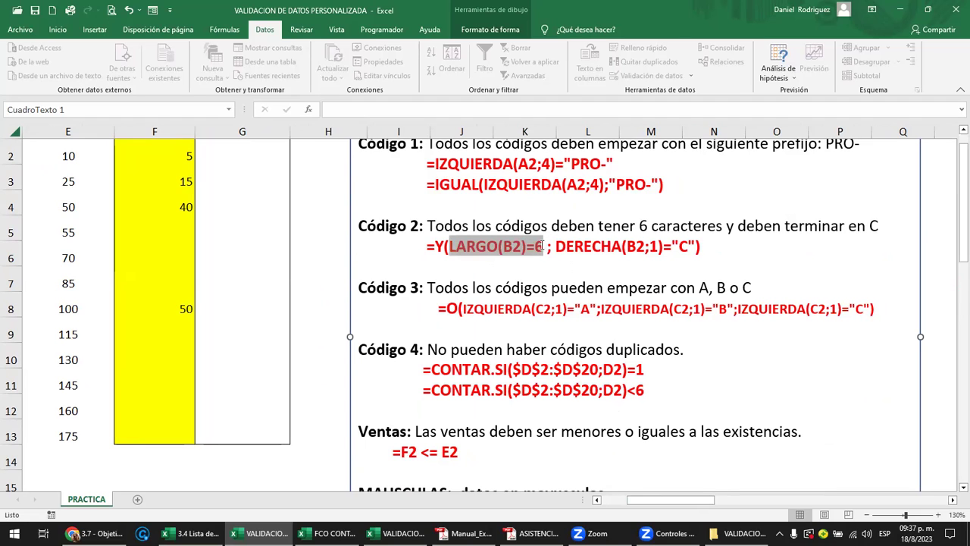
pyautogui.click(679, 247)
# Remove the spaces around the semicolon and highlight the B2 references in LARGO and DERECHA
pyautogui.click(536, 246)
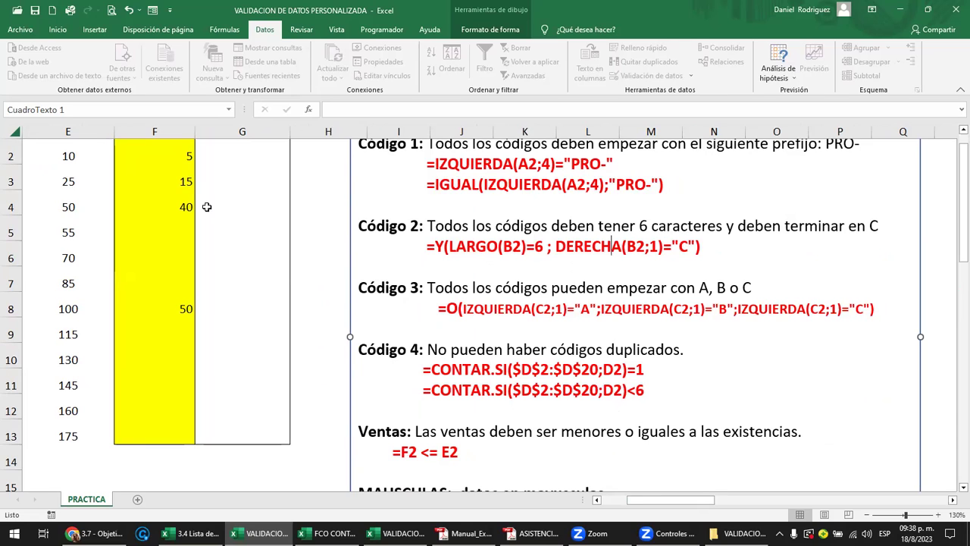
pyautogui.click(543, 249)
pyautogui.press('Delete')
pyautogui.press('Right')
pyautogui.press('Delete')
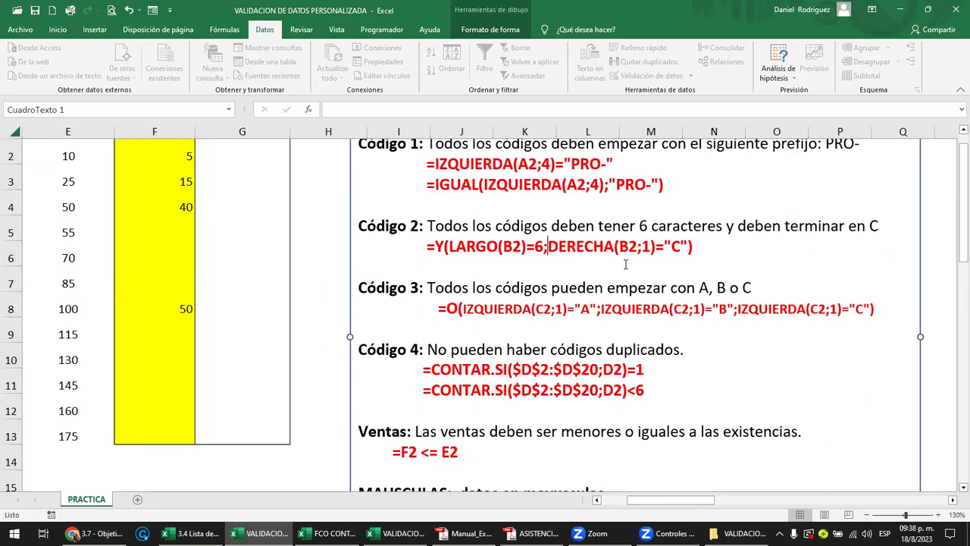
pyautogui.moveTo(503, 246); pyautogui.dragTo(516, 247)
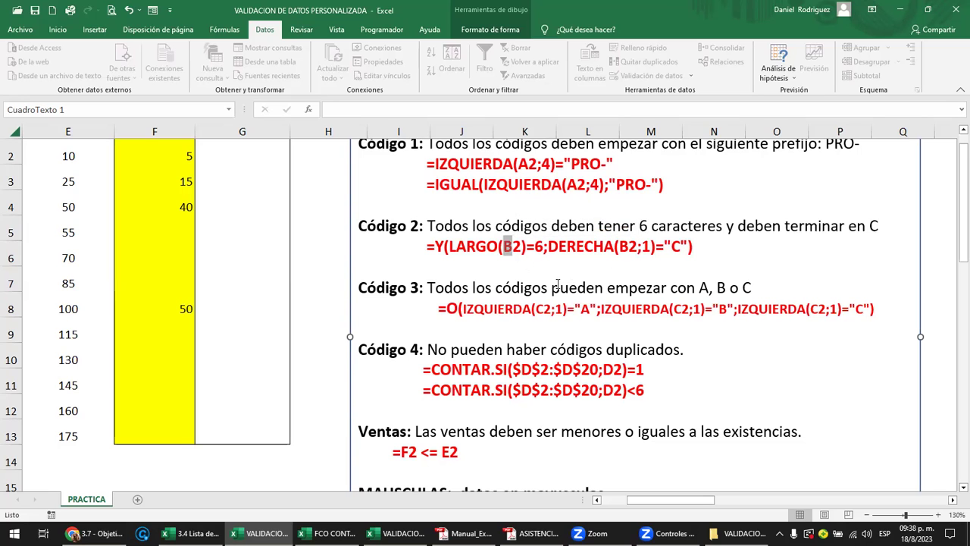
pyautogui.scroll(1, 222, 187)
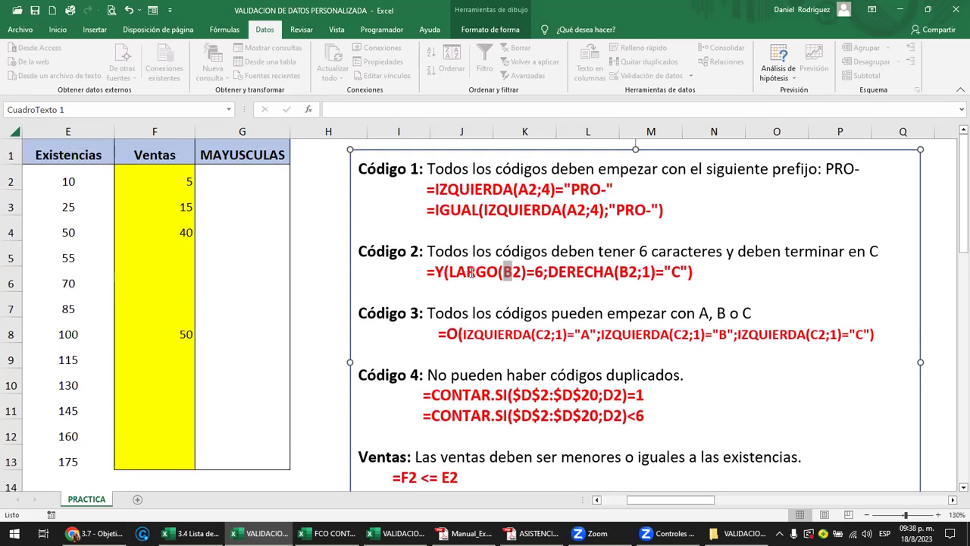
pyautogui.click(567, 272)
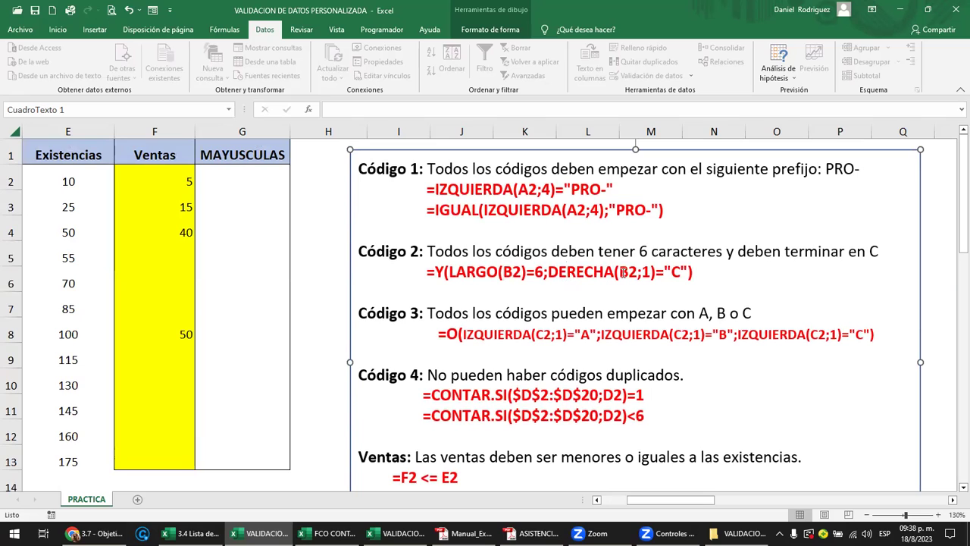
pyautogui.moveTo(618, 272); pyautogui.dragTo(627, 272)
# Change the DERECHA example to count 2 with ending "CA"
pyautogui.click(257, 186)
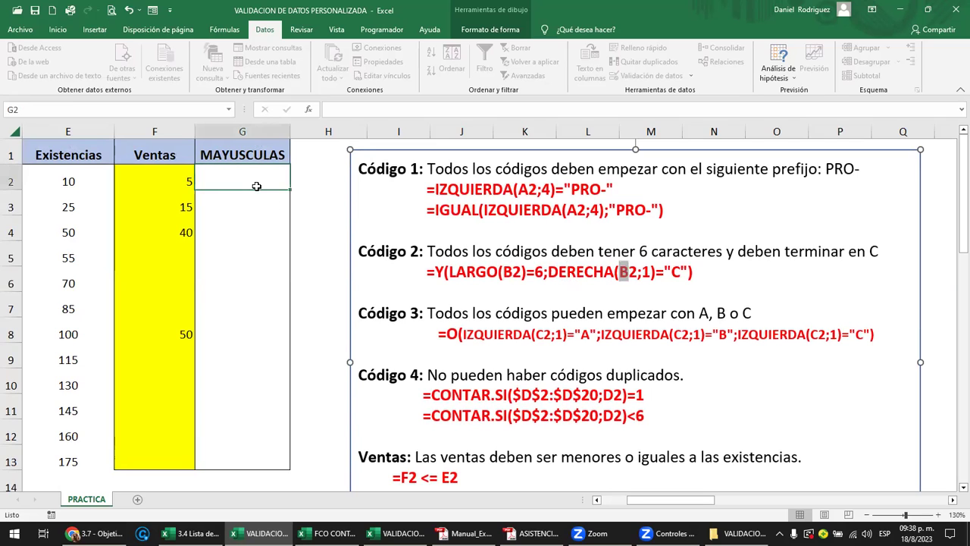
pyautogui.click(648, 272)
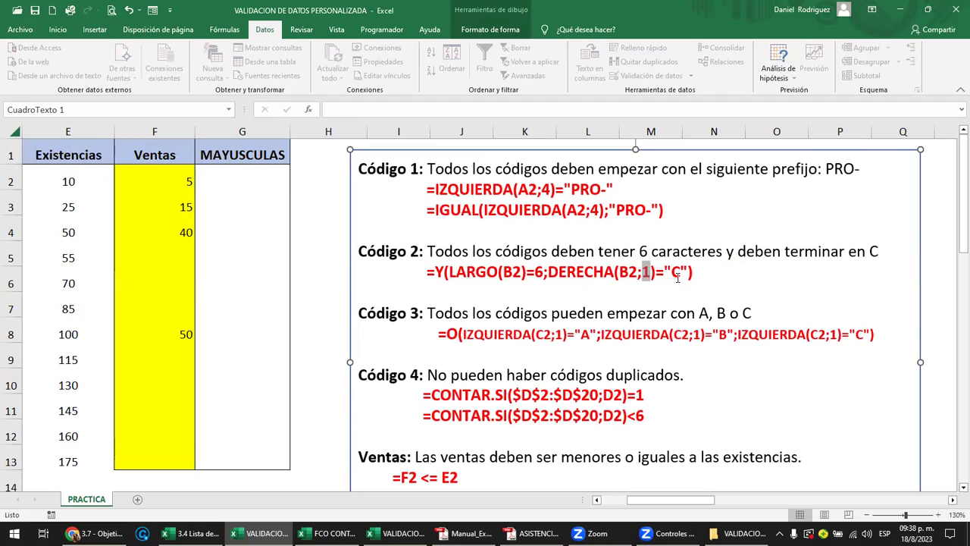
pyautogui.write('2')
pyautogui.press('Right')
pyautogui.press('Right')
pyautogui.press('Right')
pyautogui.press('Right')
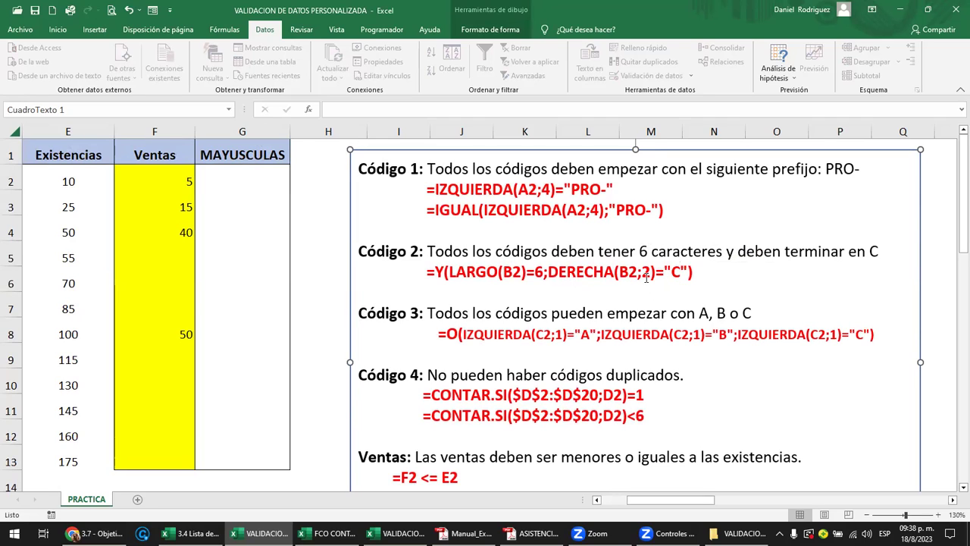
pyautogui.write('a')
pyautogui.press('BackSpace')
pyautogui.write('A')
# Set the DERECHA count back to 1 and remove the A, leaving "C"
pyautogui.doubleClick(645, 271)
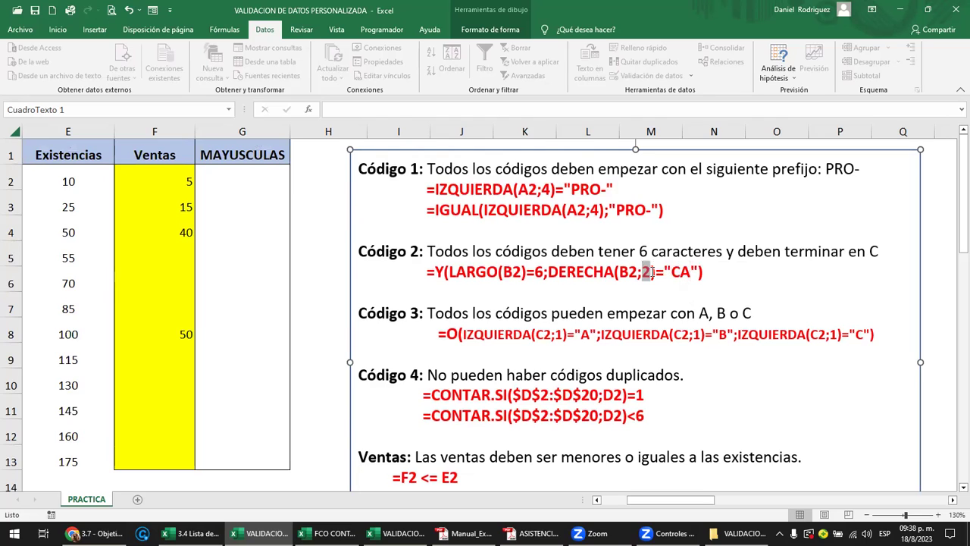
pyautogui.write('1')
pyautogui.press('Right')
pyautogui.press('Right')
pyautogui.press('Right')
pyautogui.press('Delete')
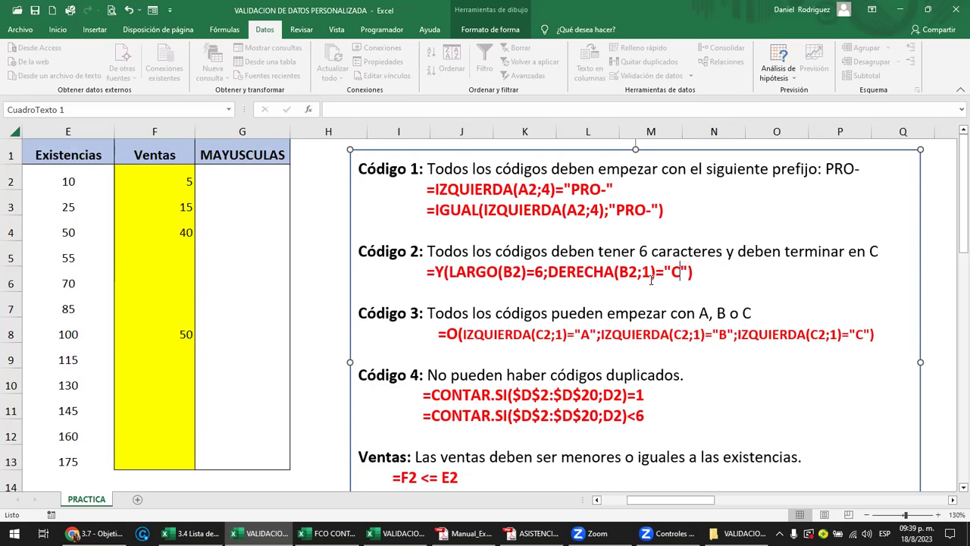
pyautogui.press('Left')
pyautogui.press('Left')
pyautogui.press('Left')
pyautogui.press('Left')
pyautogui.press('Left')
# Change the DERECHA example to ending "ABC", trying counts 3 and then 2
pyautogui.write('3')
pyautogui.press('Delete')
pyautogui.press('Right')
pyautogui.press('Right')
pyautogui.press('Right')
pyautogui.write('abc')
pyautogui.press('BackSpace')
pyautogui.press('BackSpace')
pyautogui.press('BackSpace')
pyautogui.write('AB')
pyautogui.press('Right')
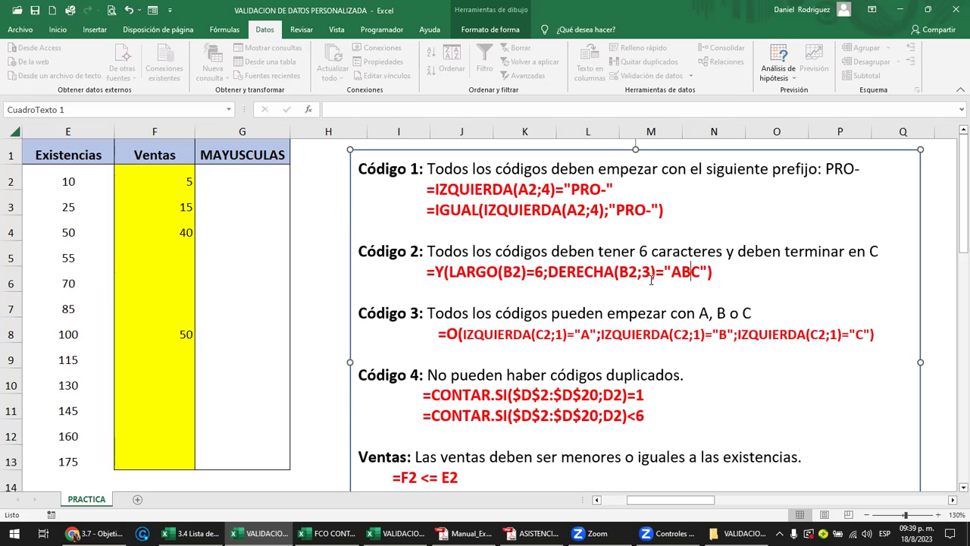
pyautogui.press('Left')
pyautogui.press('Left')
pyautogui.press('Left')
pyautogui.press('Left')
pyautogui.press('Left')
pyautogui.press('Left')
pyautogui.press('Delete')
pyautogui.write('2')
# Restore the DERECHA part to count 1 with ending "C"
pyautogui.moveTo(672, 271); pyautogui.dragTo(700, 273)
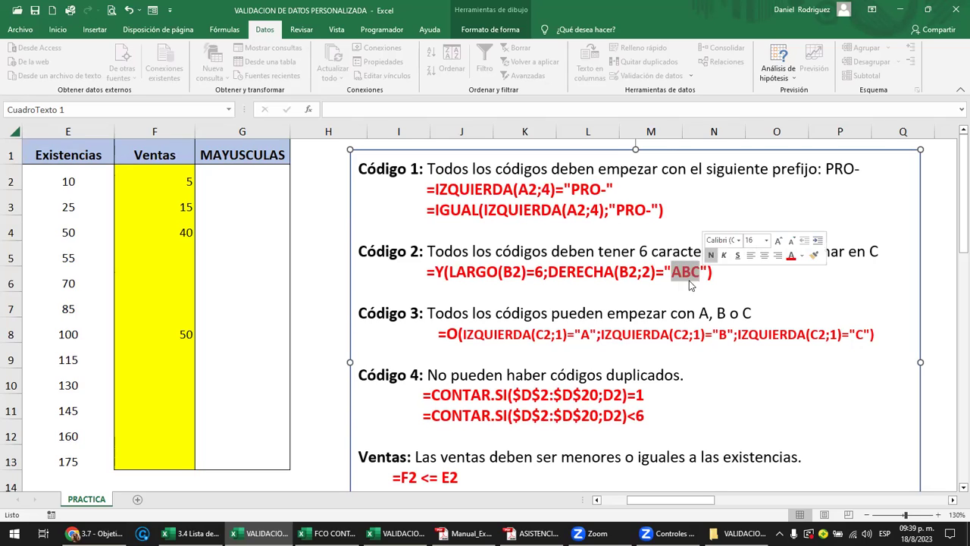
pyautogui.moveTo(640, 271); pyautogui.dragTo(651, 271)
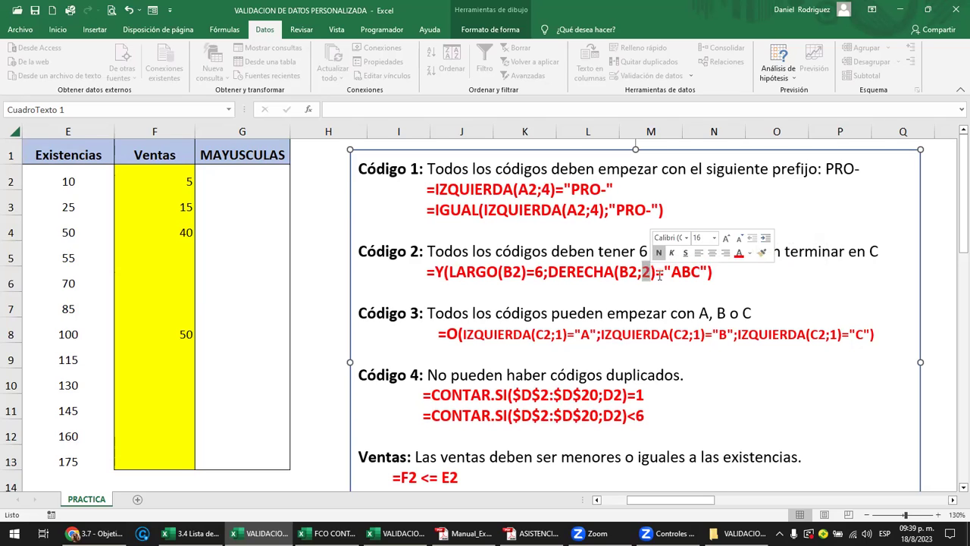
pyautogui.write('1')
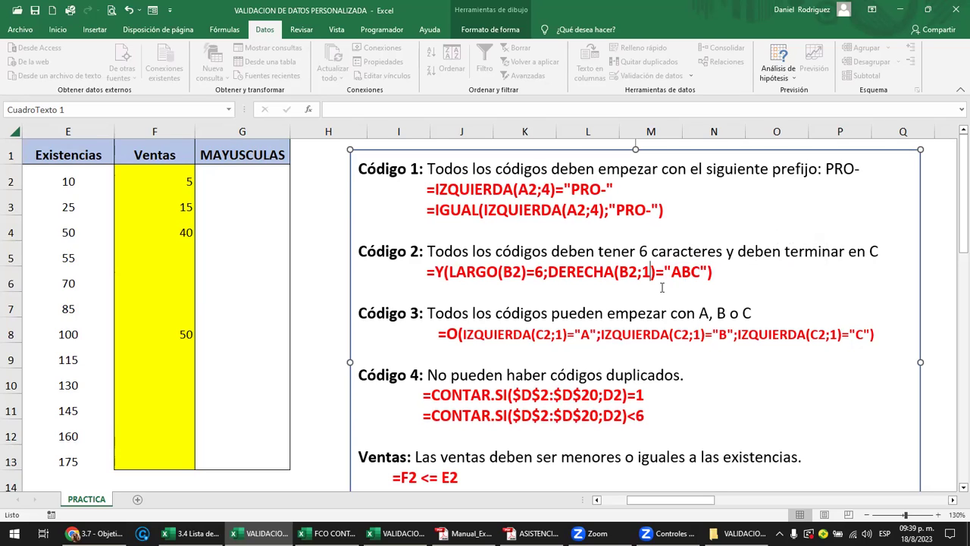
pyautogui.press('Right')
pyautogui.press('Right')
pyautogui.press('Right')
pyautogui.press('Left')
pyautogui.press('Delete')
pyautogui.press('Delete')
# Copy the full formula =Y(LARGO(B2)=6;DERECHA(B2;1)="C") including the equals sign
pyautogui.moveTo(694, 271); pyautogui.dragTo(451, 271)
pyautogui.moveTo(437, 271); pyautogui.dragTo(427, 273)
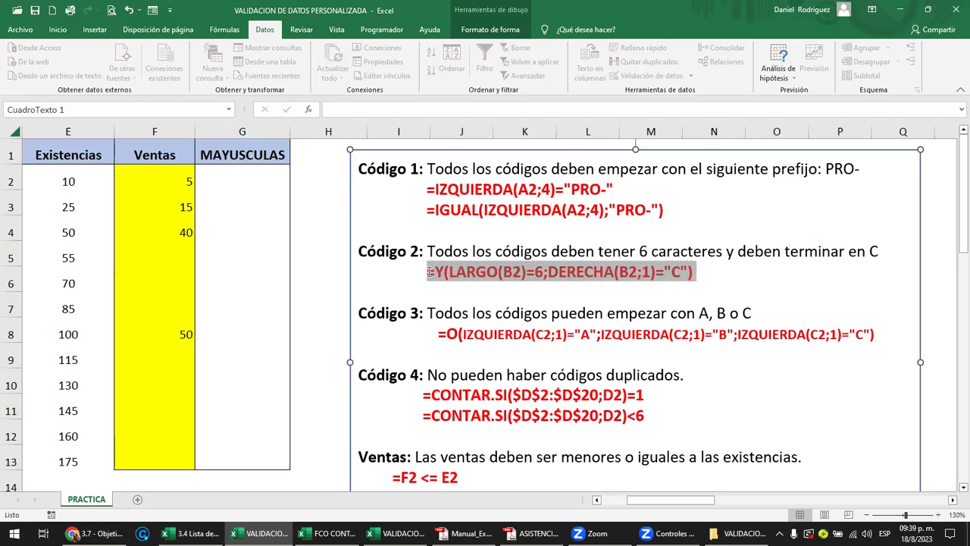
pyautogui.hotkey('ctrl', 'c')
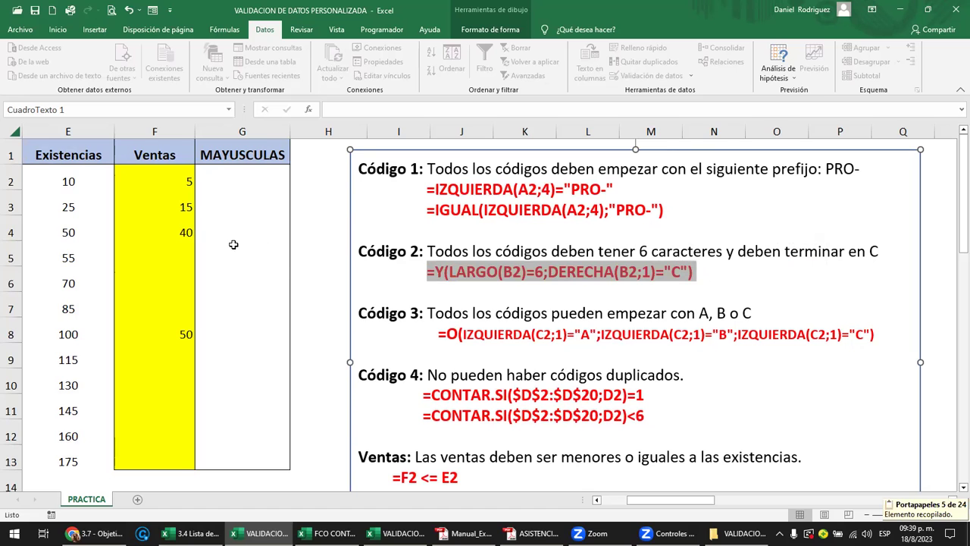
# Give B2:B13 a Personalizada validation rule with the pasted =Y(LARGO(B2)=6;DERECHA(B2;1)="C") formula
pyautogui.click(228, 246)
pyautogui.press('Left')
pyautogui.press('Left')
pyautogui.press('Left')
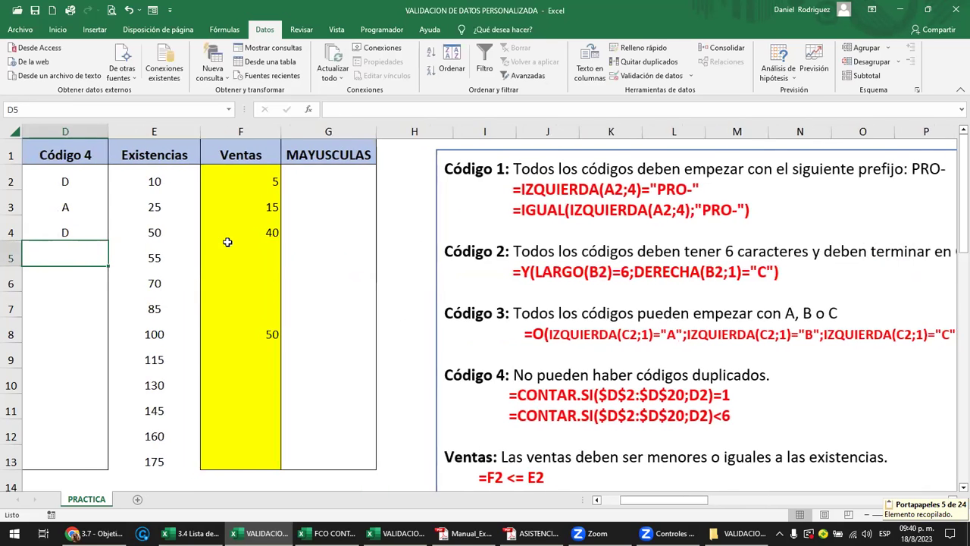
pyautogui.press('Left')
pyautogui.press('Left')
pyautogui.press('Left')
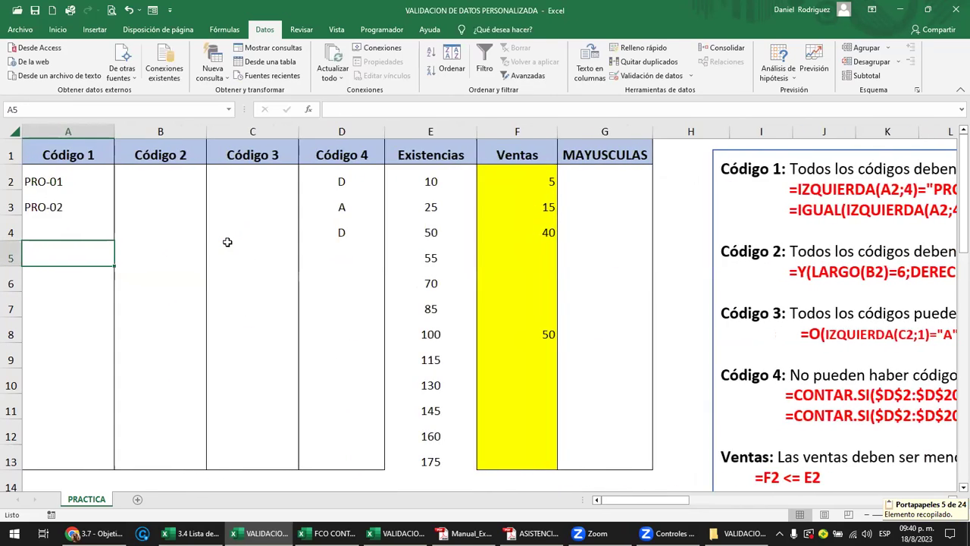
pyautogui.moveTo(172, 173)
pyautogui.mouseDown()
pyautogui.moveTo(205, 410)
pyautogui.moveTo(179, 455)
pyautogui.mouseUp()
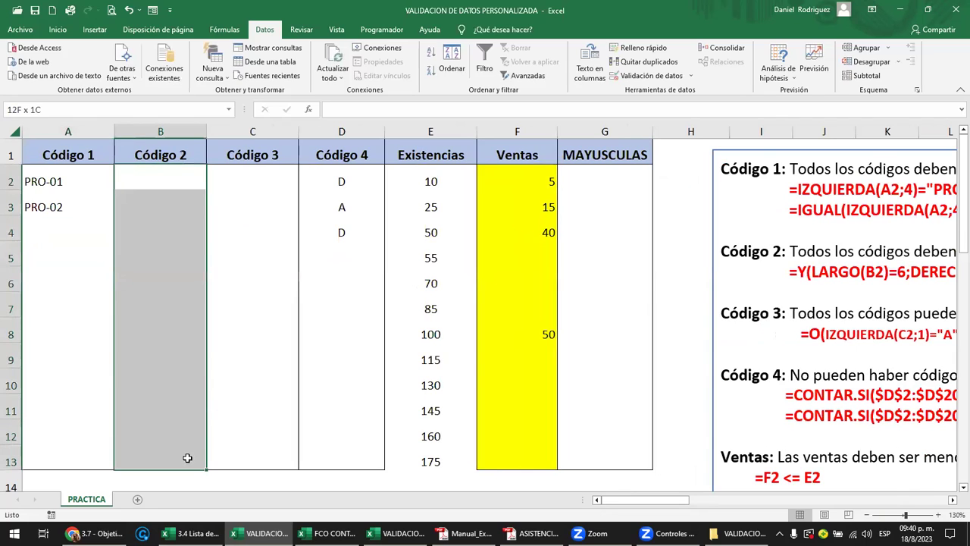
pyautogui.click(690, 77)
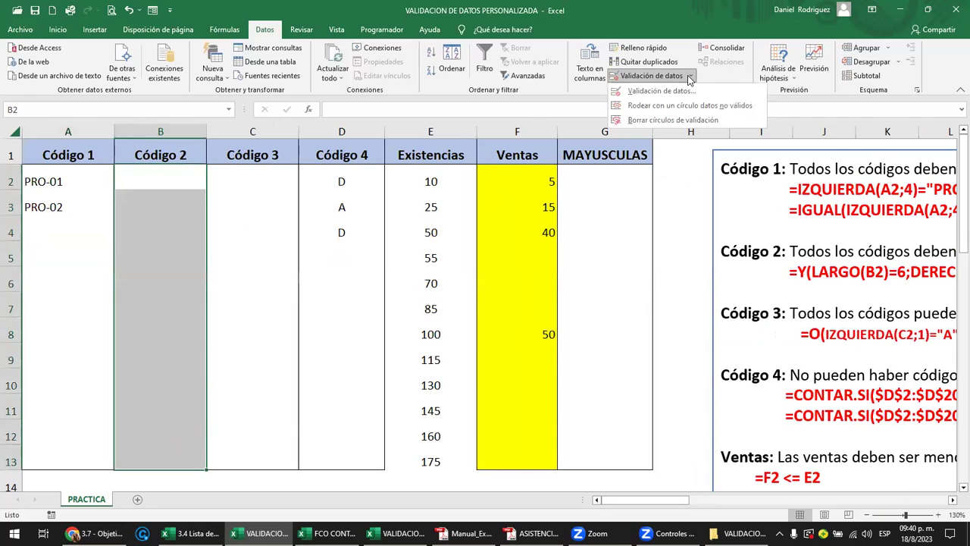
pyautogui.click(679, 91)
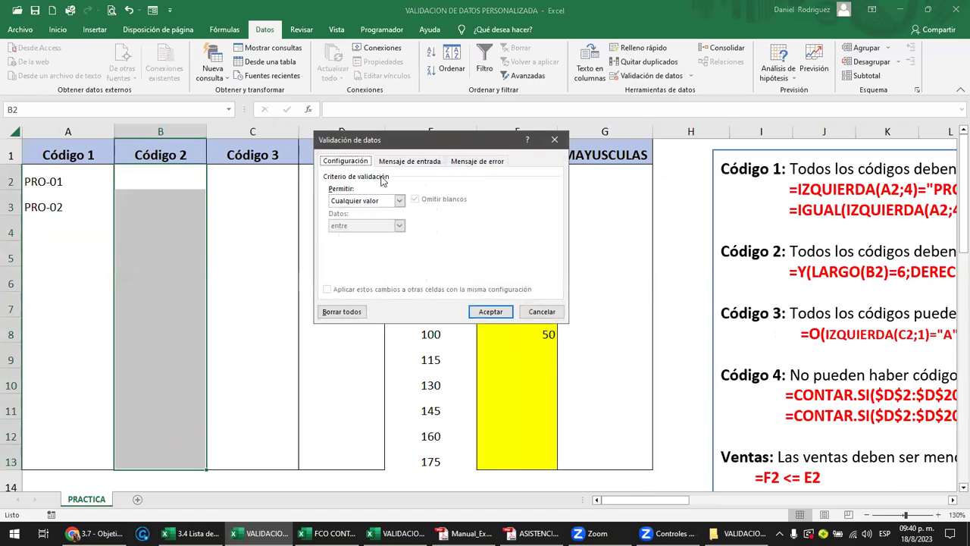
pyautogui.click(394, 202)
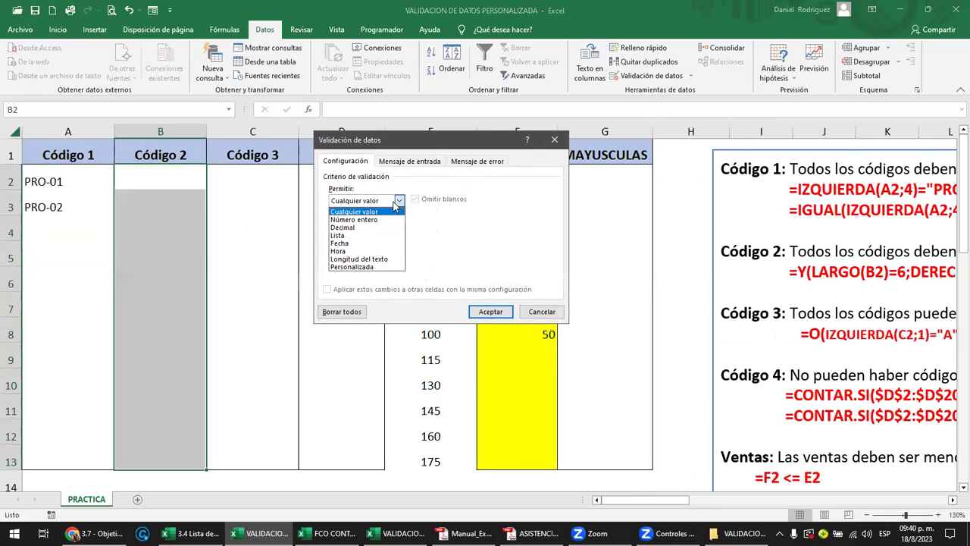
pyautogui.click(369, 269)
pyautogui.click(350, 250)
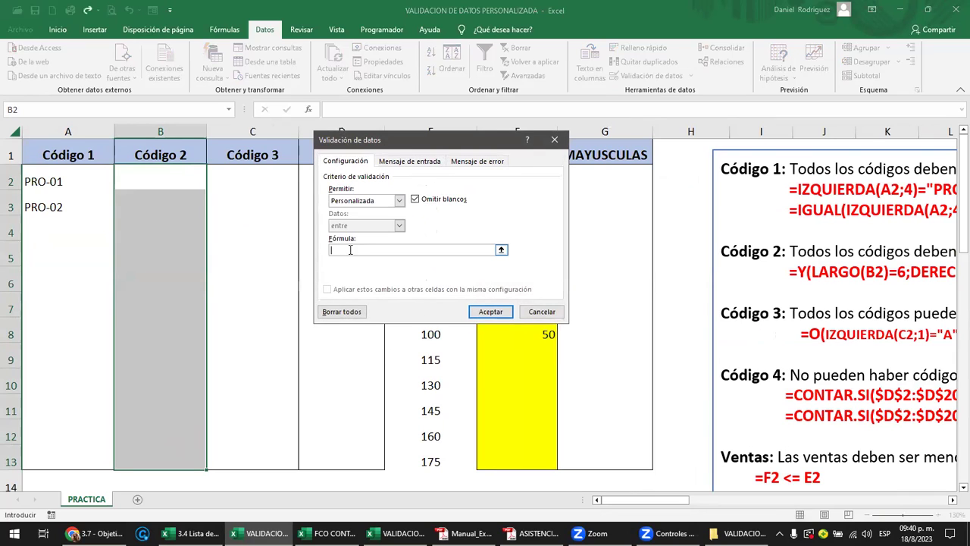
pyautogui.hotkey('ctrl', 'v')
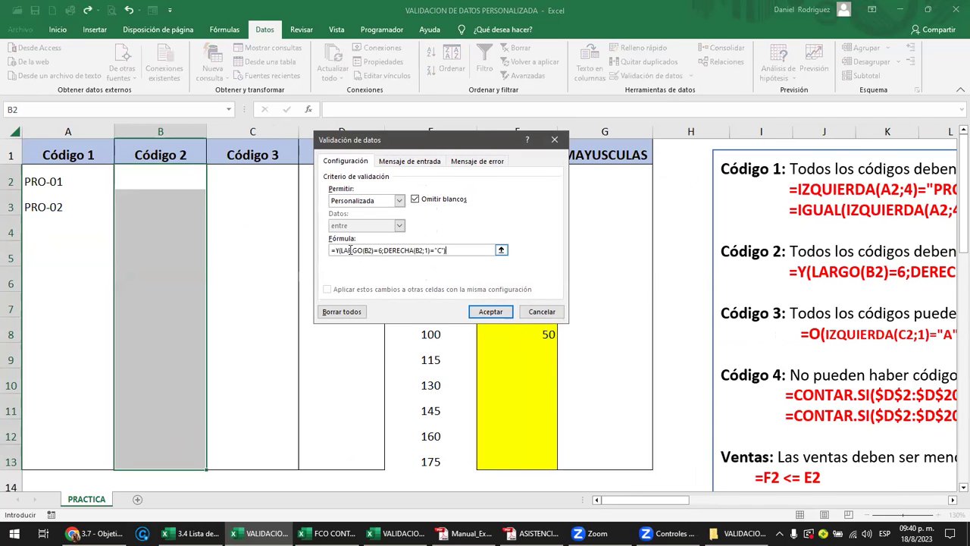
pyautogui.press('Return')
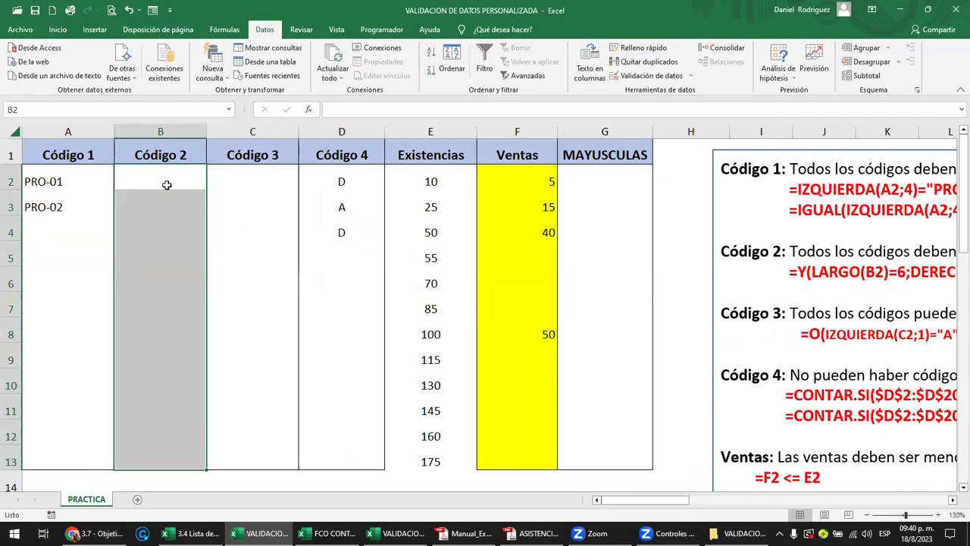
pyautogui.click(167, 185)
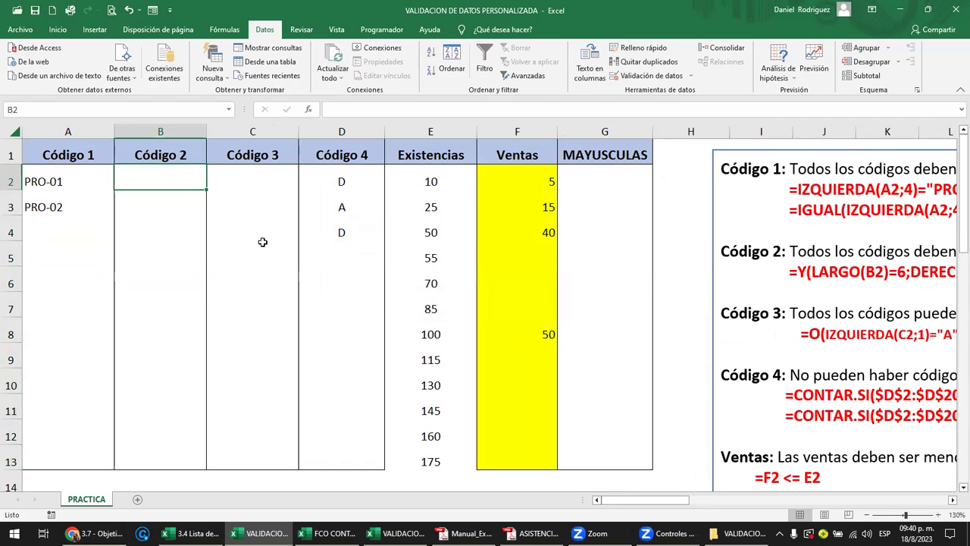
# Test the Código 2 rule in B2 with 1 and 123456, then correct the entry to 12345C
pyautogui.write('1')
pyautogui.press('Return')
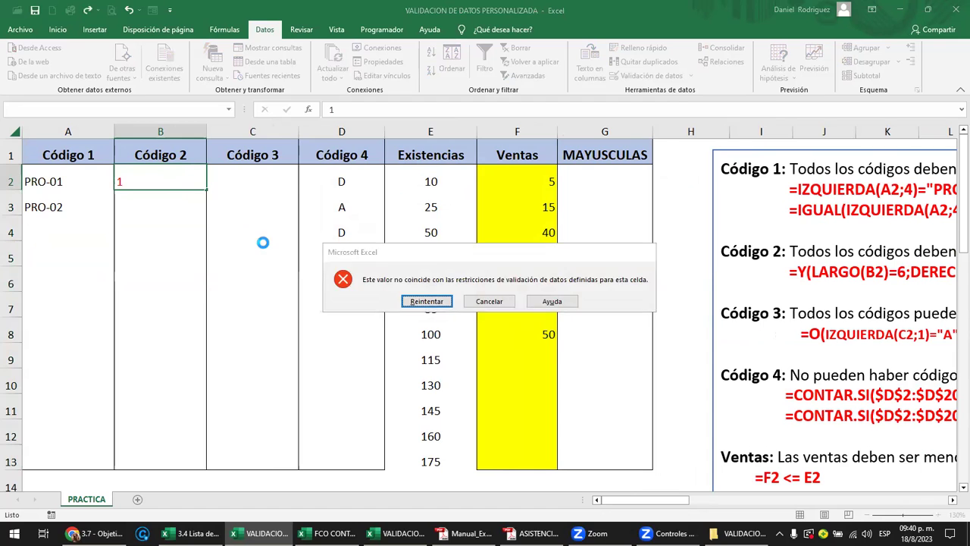
pyautogui.press('Return')
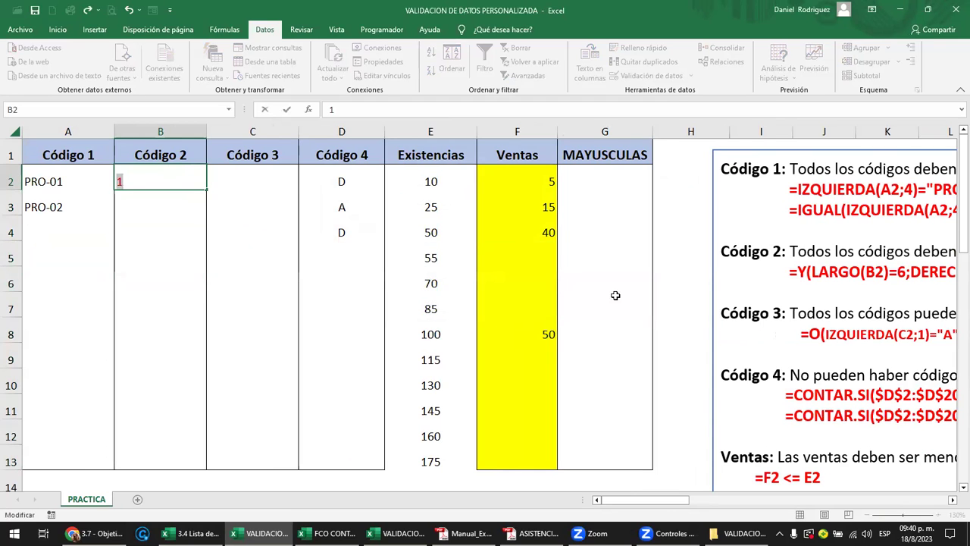
pyautogui.moveTo(646, 500)
pyautogui.mouseDown()
pyautogui.moveTo(659, 501)
pyautogui.moveTo(641, 504)
pyautogui.mouseUp()
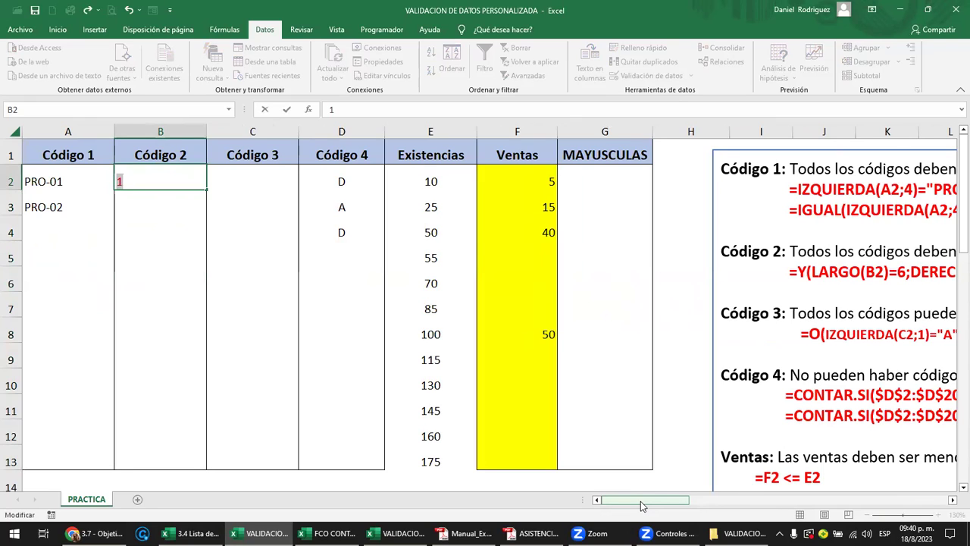
pyautogui.write('23456')
pyautogui.press('Return')
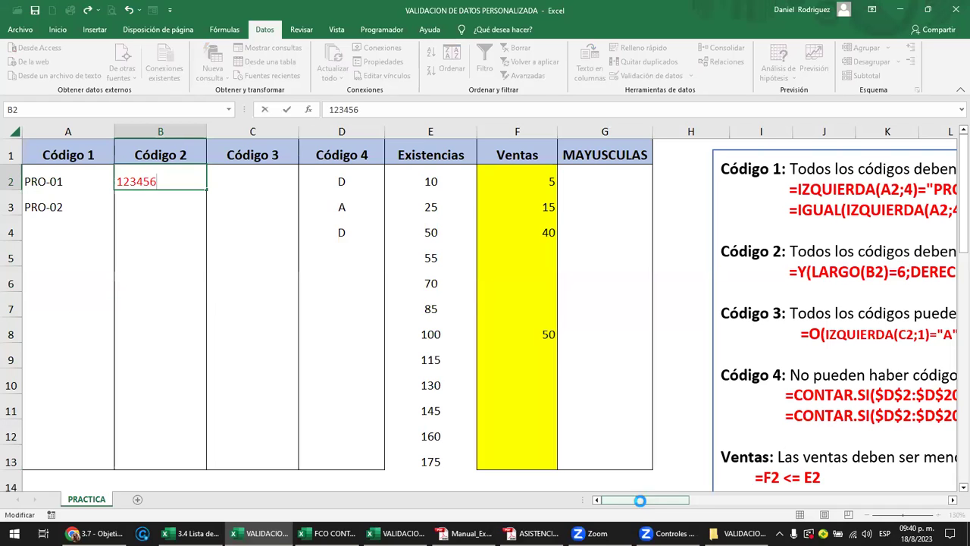
pyautogui.press('Return')
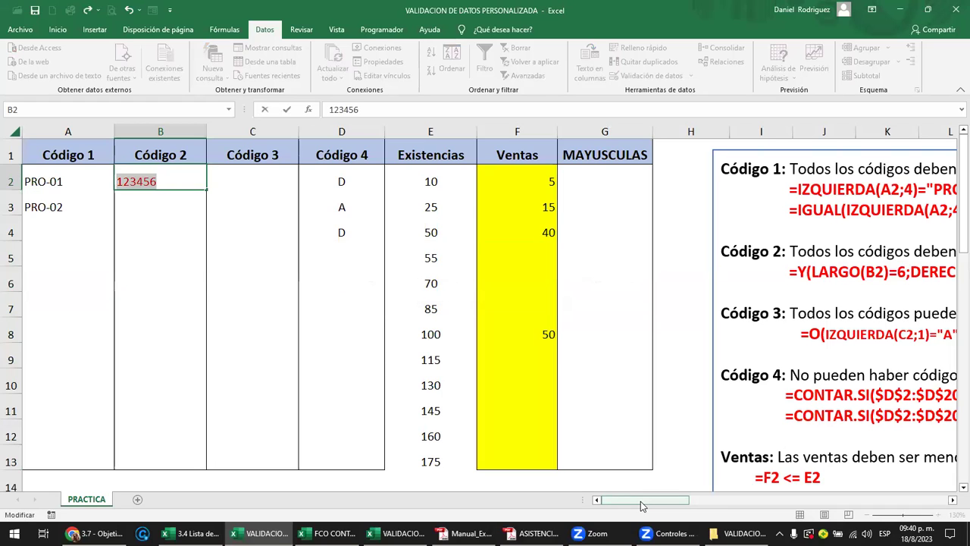
pyautogui.press('End')
pyautogui.press('BackSpace')
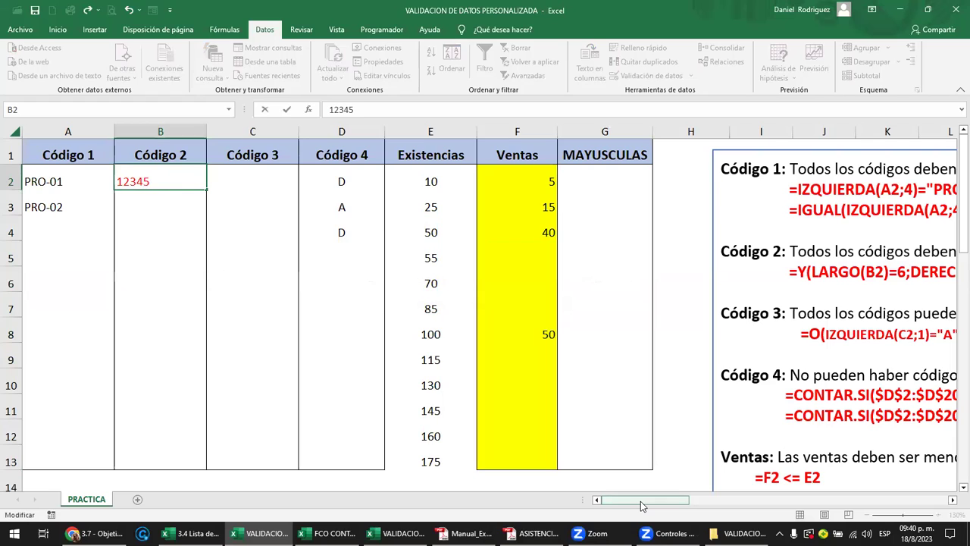
pyautogui.write('C')
pyautogui.press('Return')
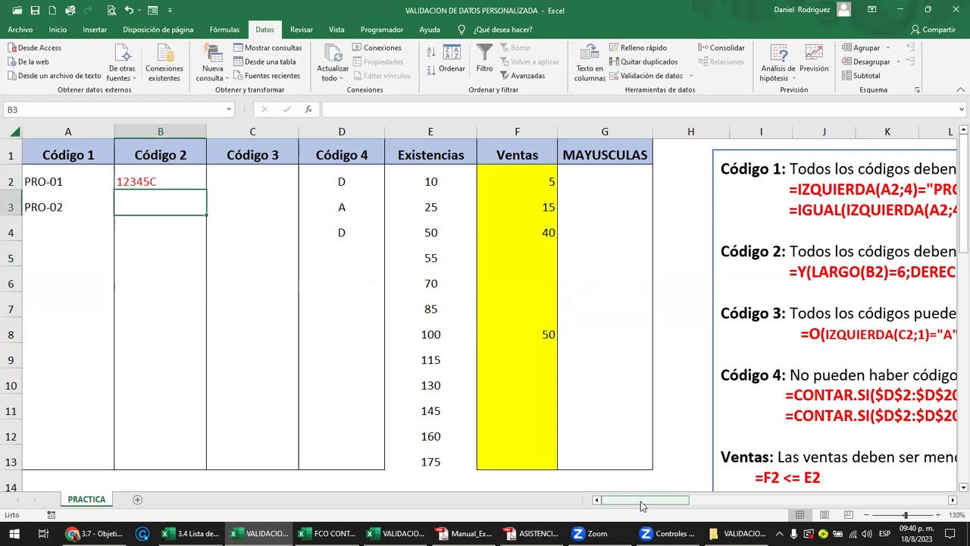
# Enter 12345C in B3, and test AAAAAA in B4 before correcting it to AAAAAC
pyautogui.write('12345C')
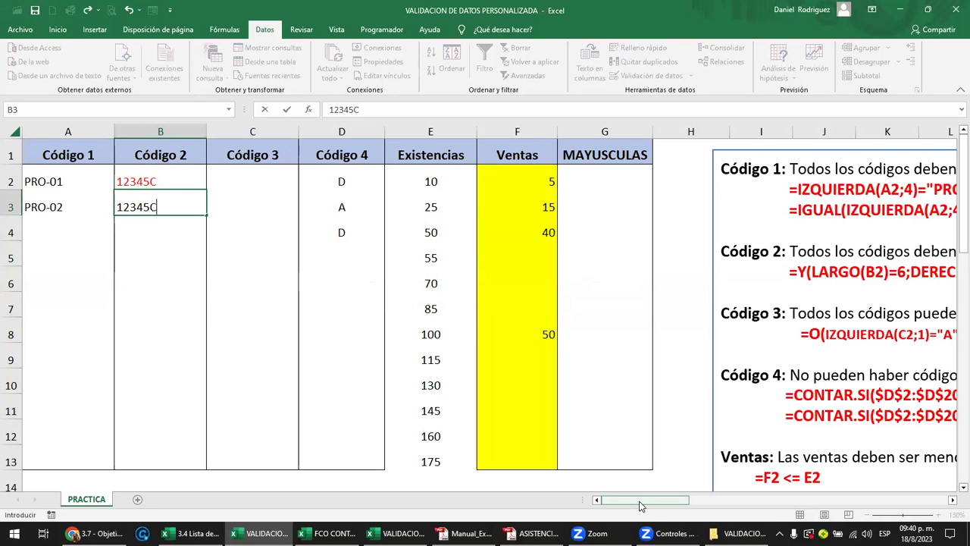
pyautogui.press('Return')
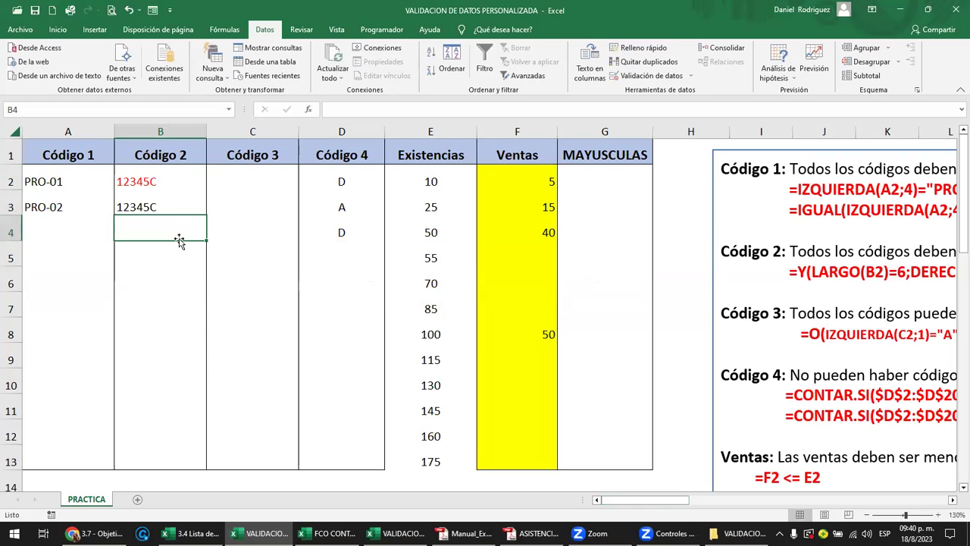
pyautogui.moveTo(159, 182); pyautogui.dragTo(163, 203)
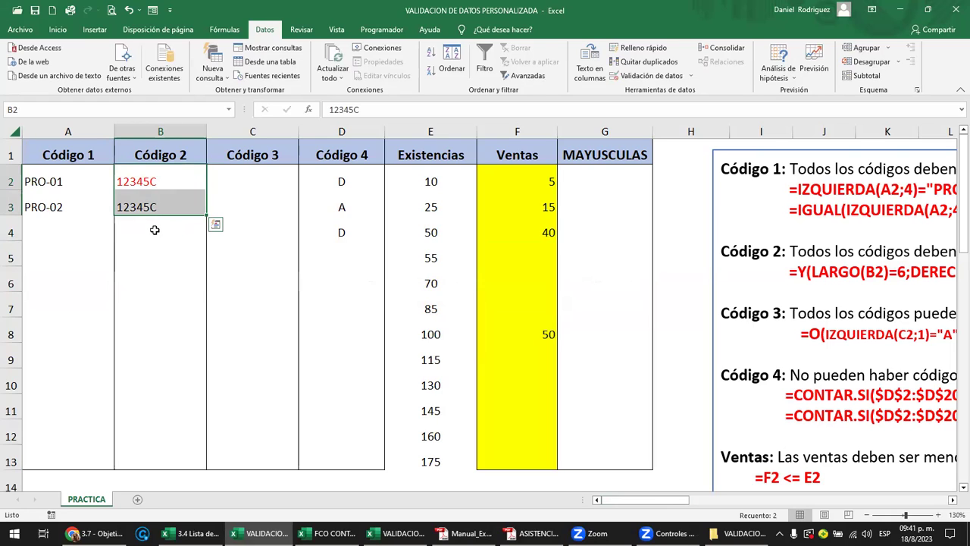
pyautogui.click(153, 230)
pyautogui.write('AAAAAA')
pyautogui.press('Return')
pyautogui.press('Return')
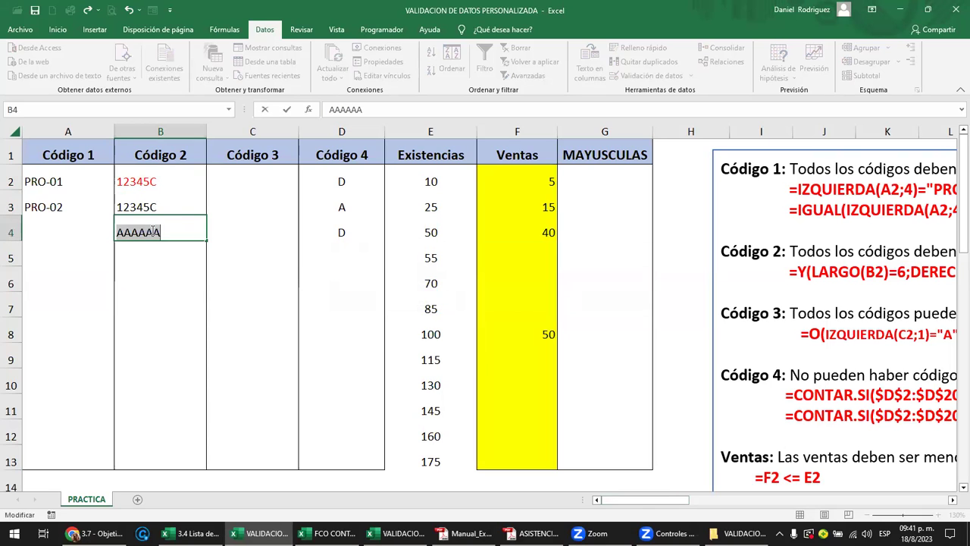
pyautogui.press('BackSpace')
pyautogui.write('C')
pyautogui.press('Return')
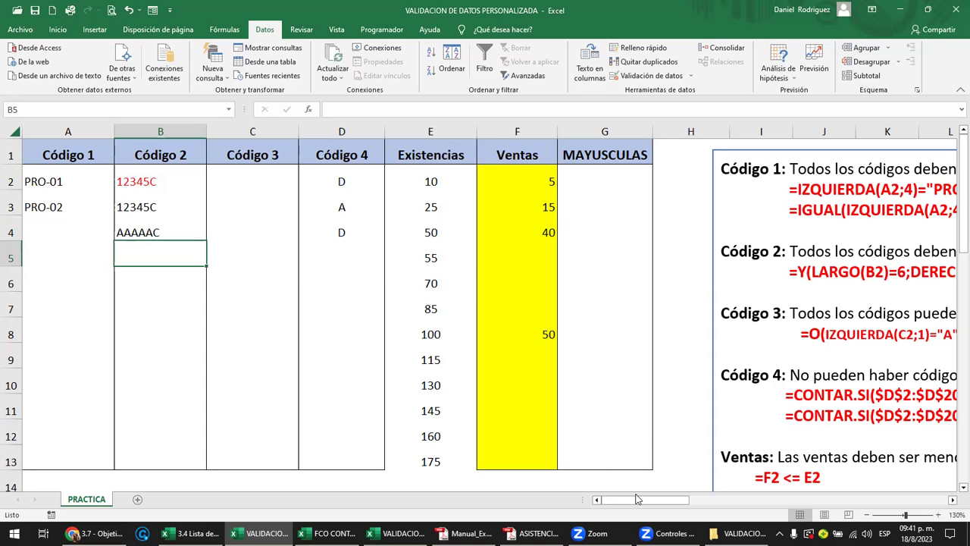
pyautogui.moveTo(637, 499); pyautogui.dragTo(656, 499)
# In the notes box, replace the 6 in LARGO(B2)=6 with trial values 10 and 7, then delete them
pyautogui.click(583, 272)
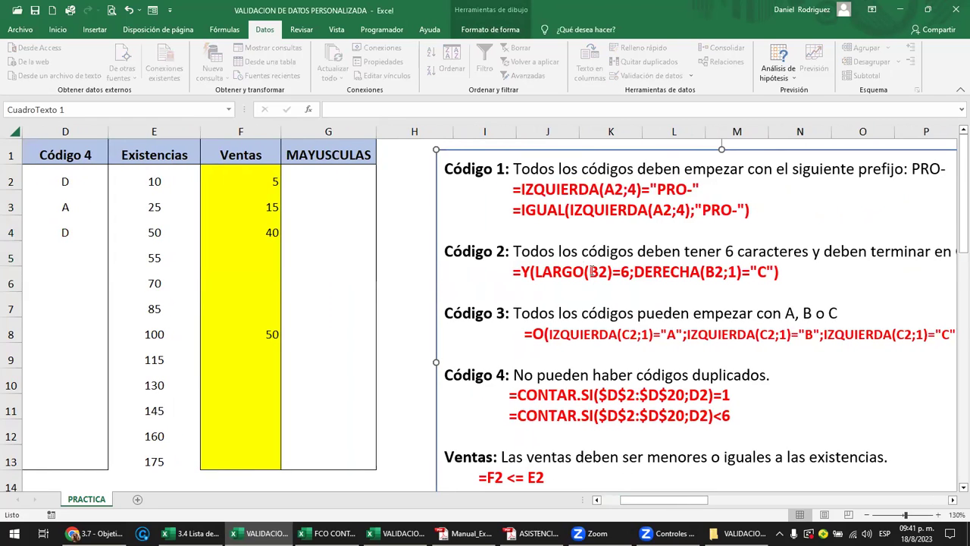
pyautogui.moveTo(589, 272); pyautogui.dragTo(630, 271)
pyautogui.write('10')
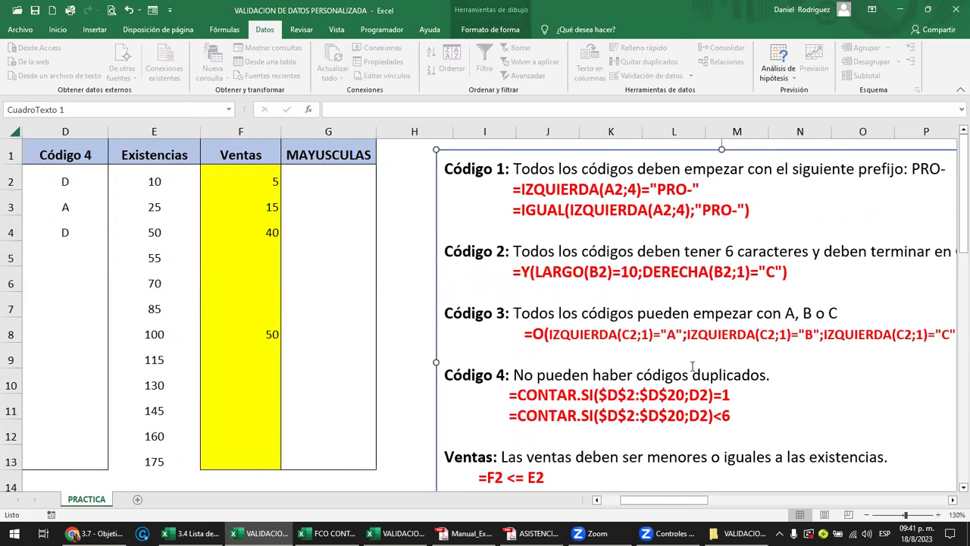
pyautogui.press('BackSpace')
pyautogui.press('BackSpace')
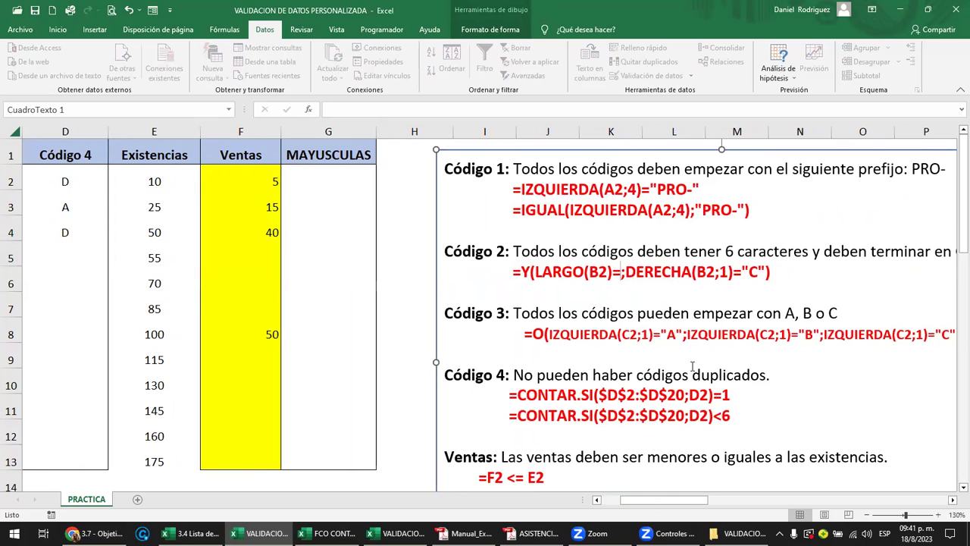
pyautogui.write('7')
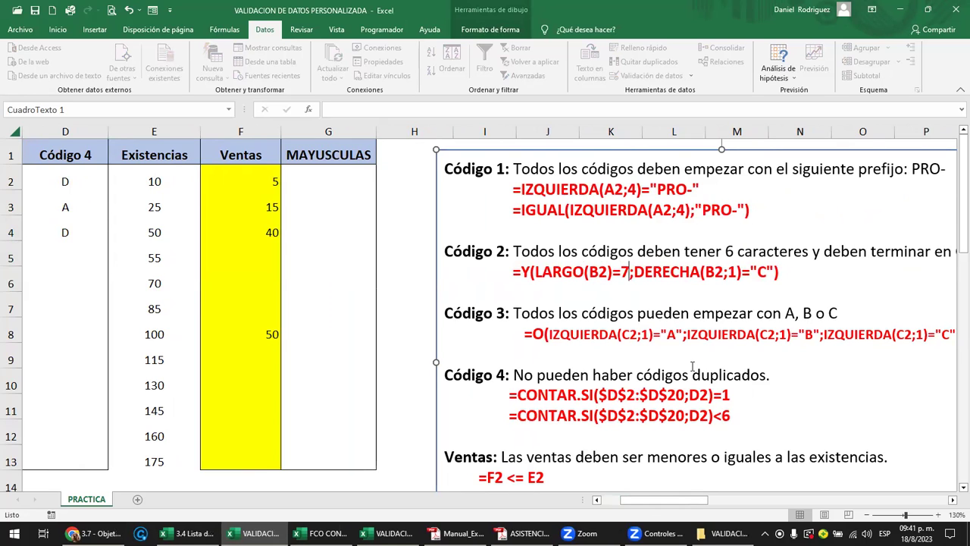
pyautogui.press('BackSpace')
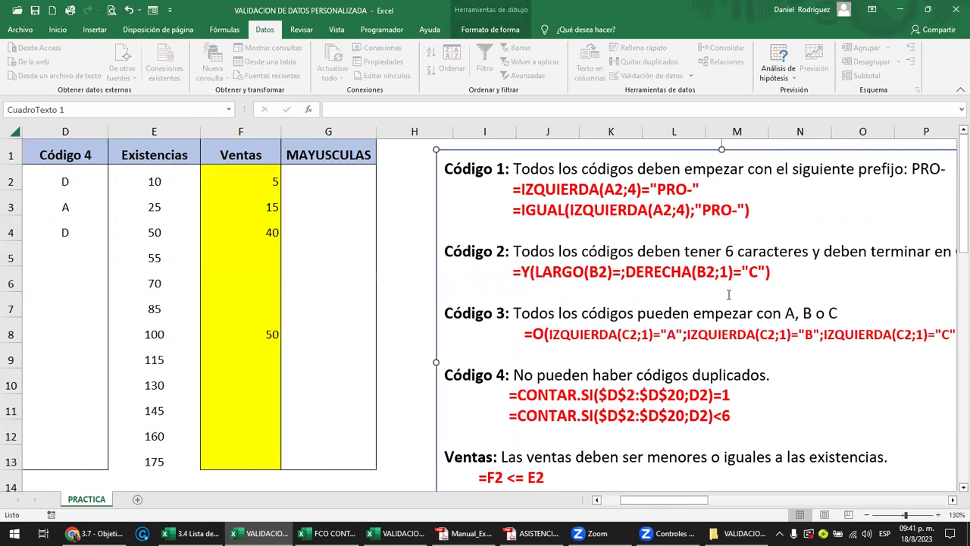
pyautogui.moveTo(550, 271); pyautogui.dragTo(770, 272)
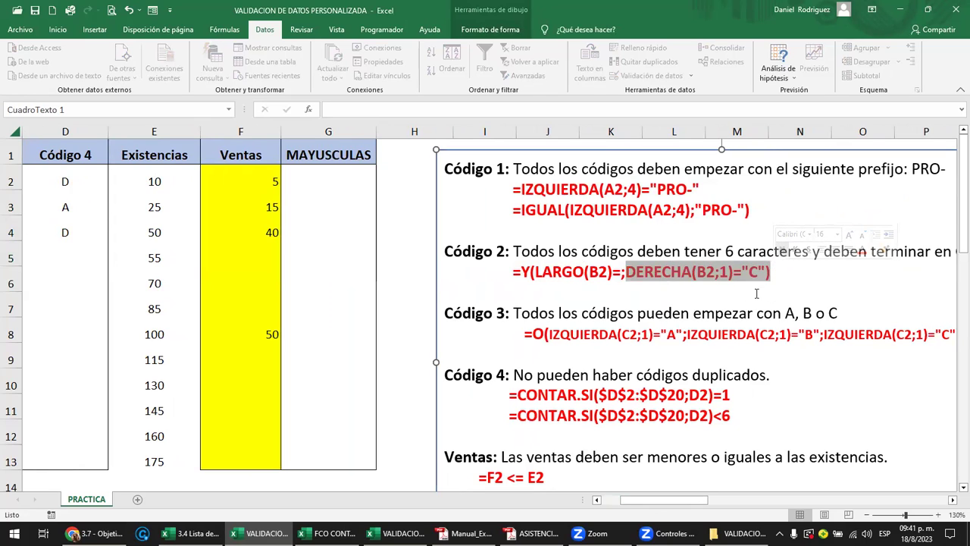
pyautogui.click(752, 271)
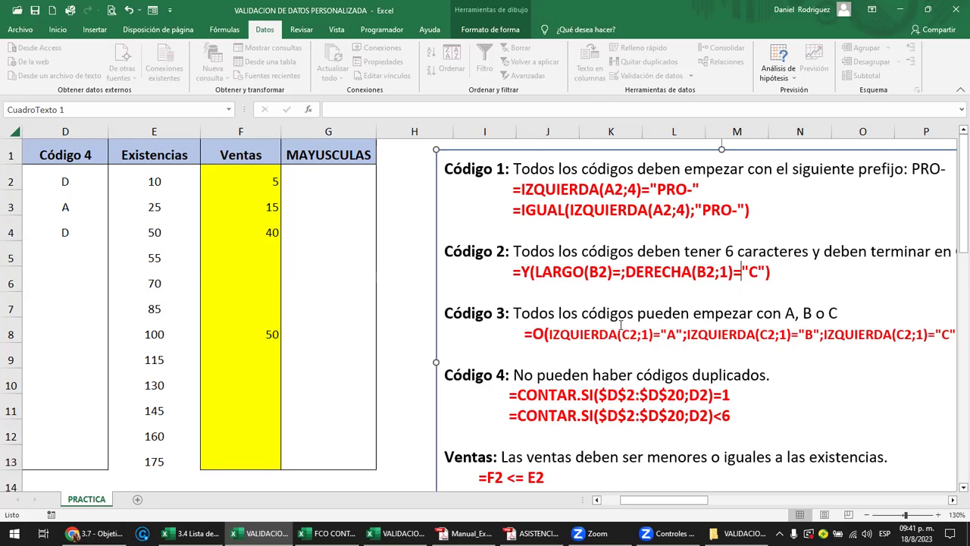
pyautogui.keyDown('ctrl'); pyautogui.scroll(-1, 621, 326); pyautogui.keyUp('ctrl')
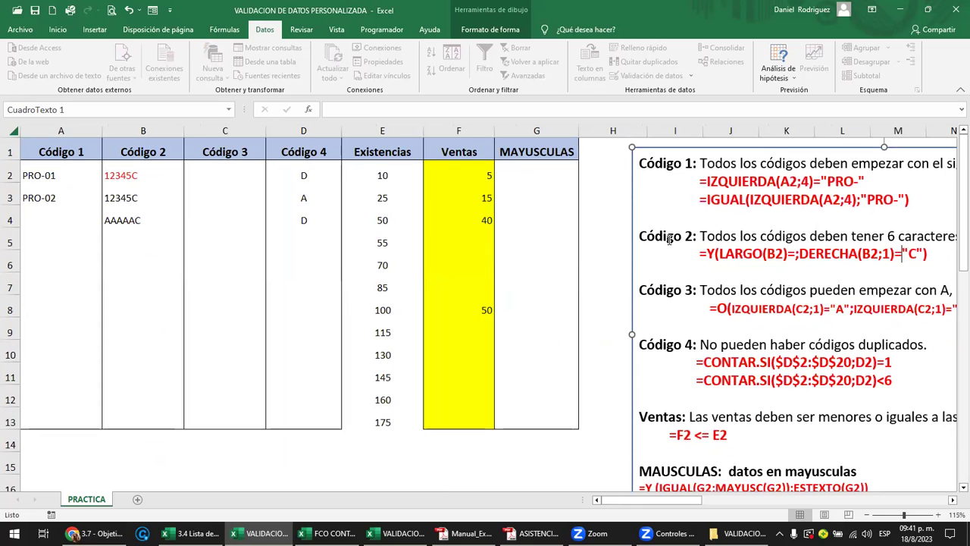
pyautogui.click(140, 175)
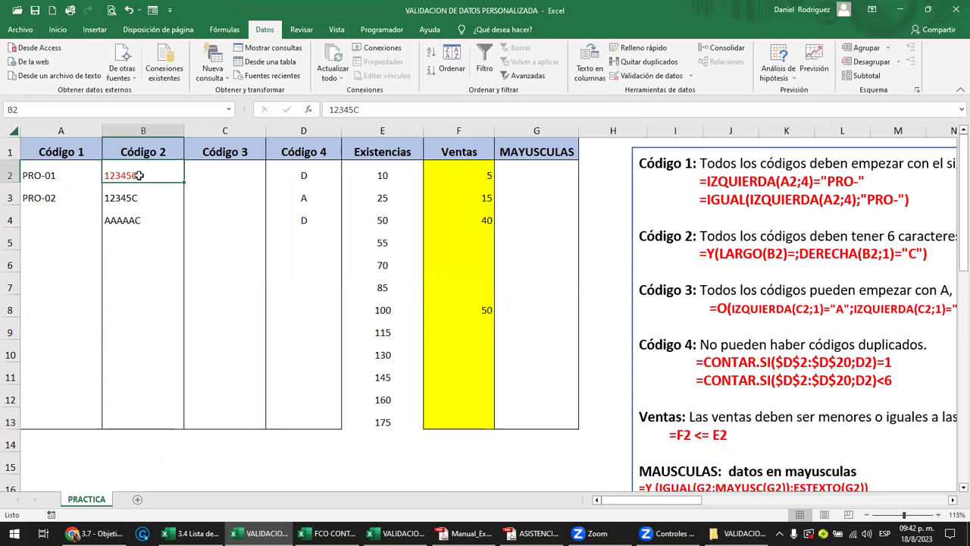
pyautogui.keyDown('ctrl'); pyautogui.scroll(-2, 484, 303); pyautogui.keyUp('ctrl')
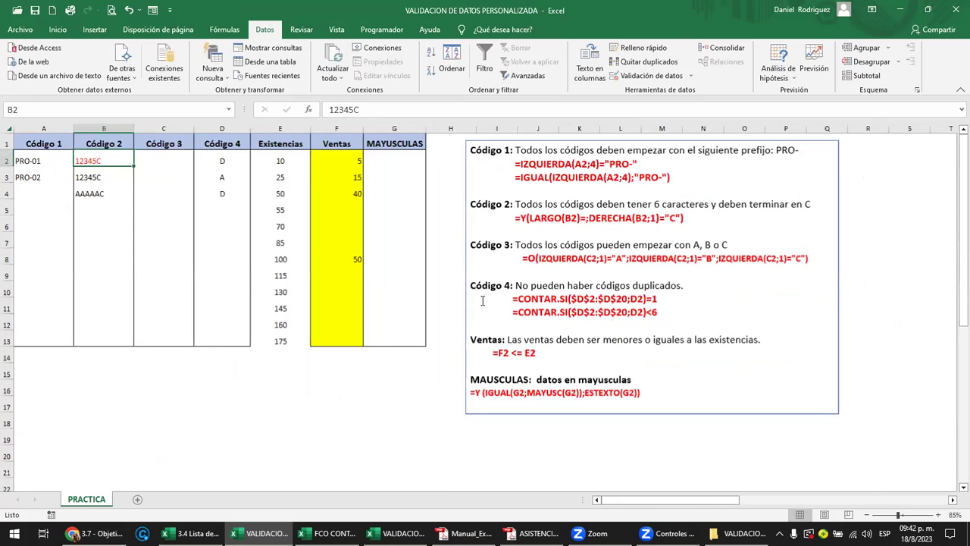
pyautogui.keyDown('ctrl'); pyautogui.scroll(1, 482, 301); pyautogui.keyUp('ctrl')
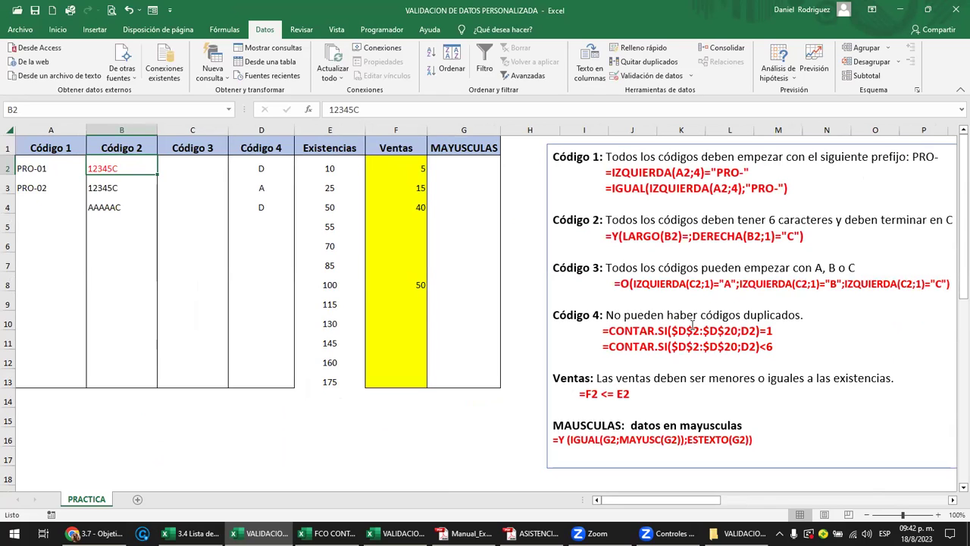
pyautogui.click(607, 273)
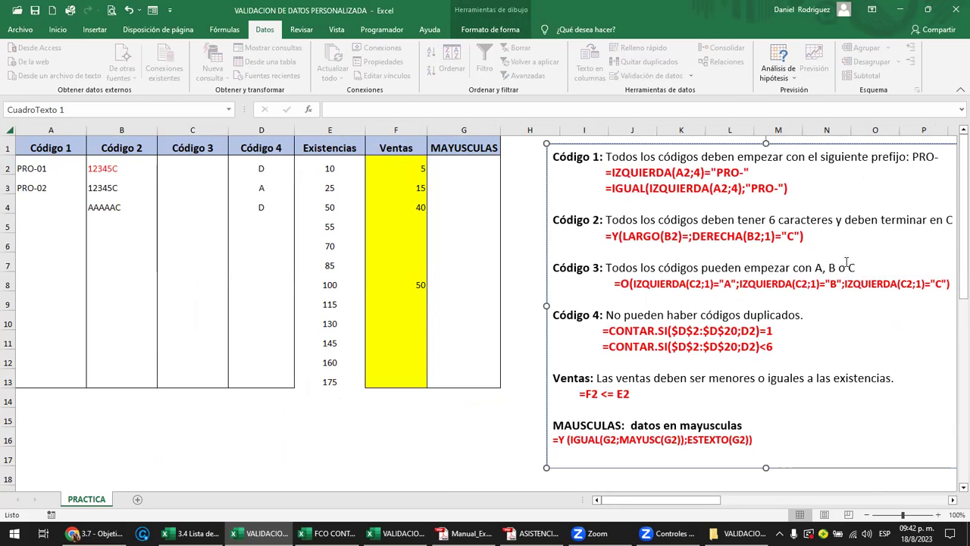
pyautogui.moveTo(194, 169); pyautogui.dragTo(181, 392)
pyautogui.click(189, 167)
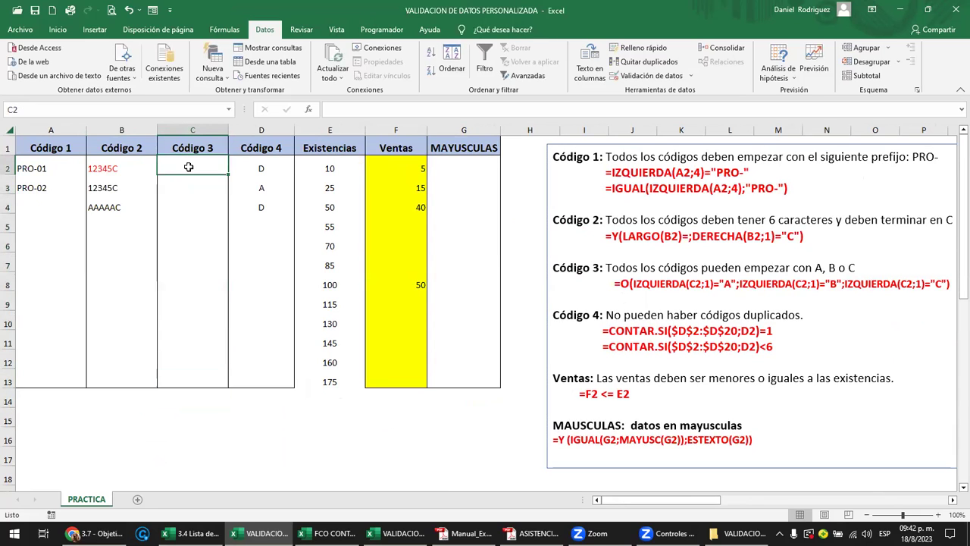
pyautogui.write('A')
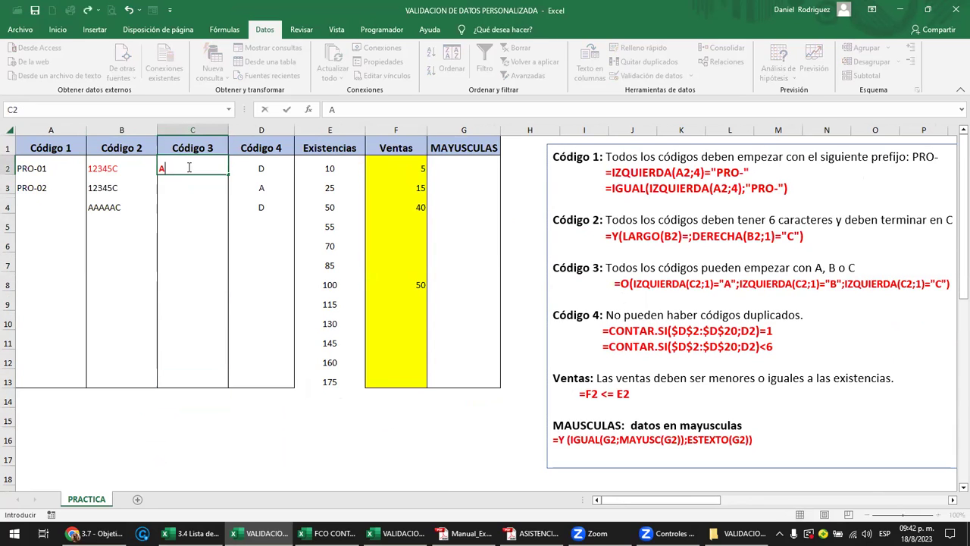
pyautogui.press('Return')
pyautogui.write('B')
pyautogui.press('Return')
pyautogui.write('C')
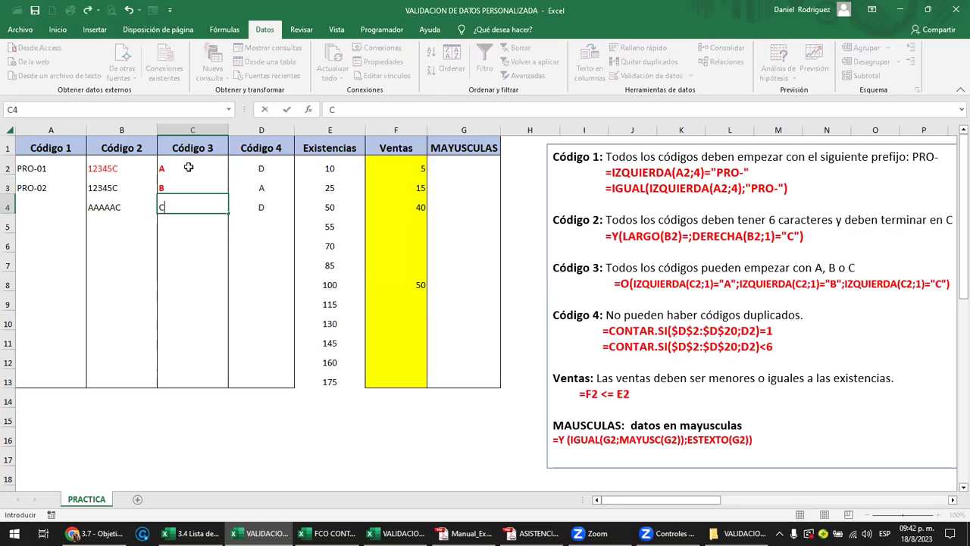
pyautogui.press('Return')
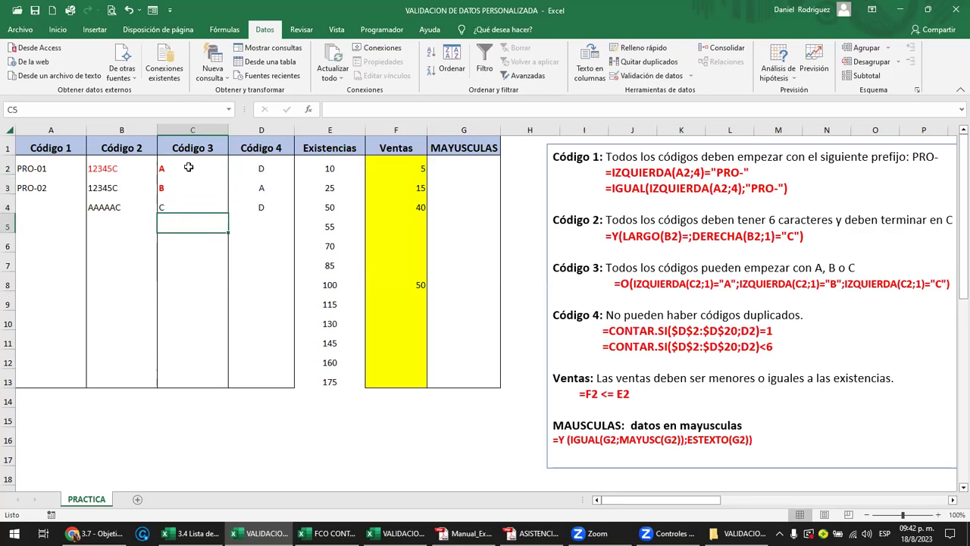
pyautogui.write('T')
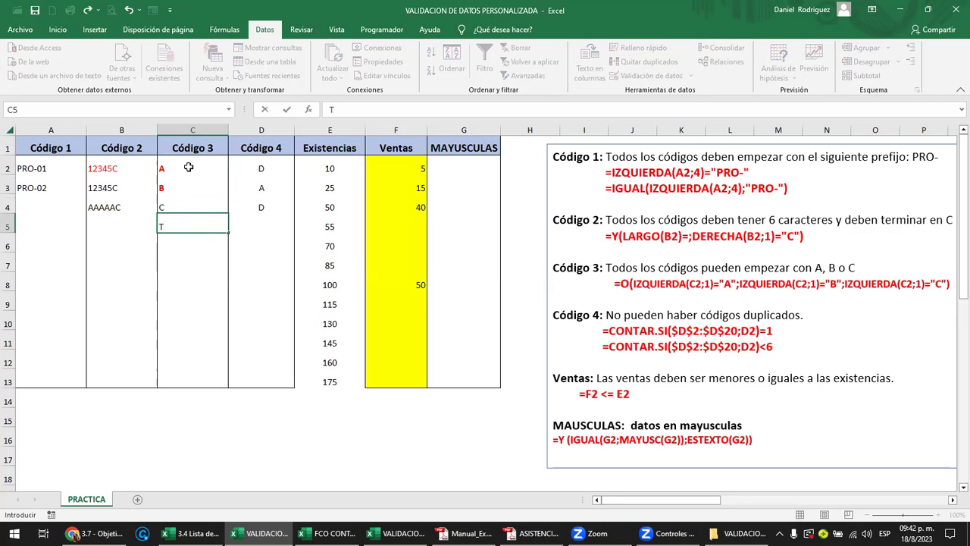
pyautogui.press('Return')
pyautogui.press('Up')
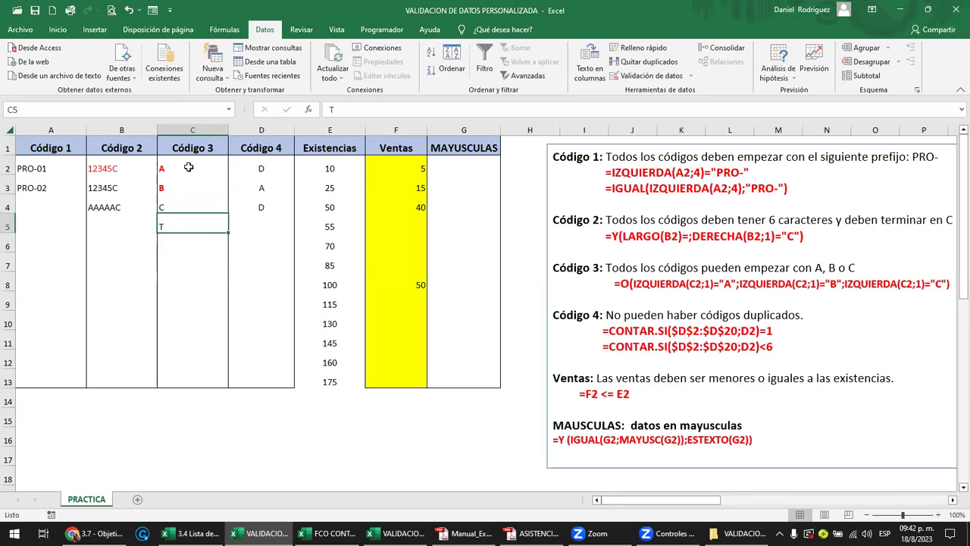
pyautogui.moveTo(183, 168); pyautogui.dragTo(188, 223)
pyautogui.press('Delete')
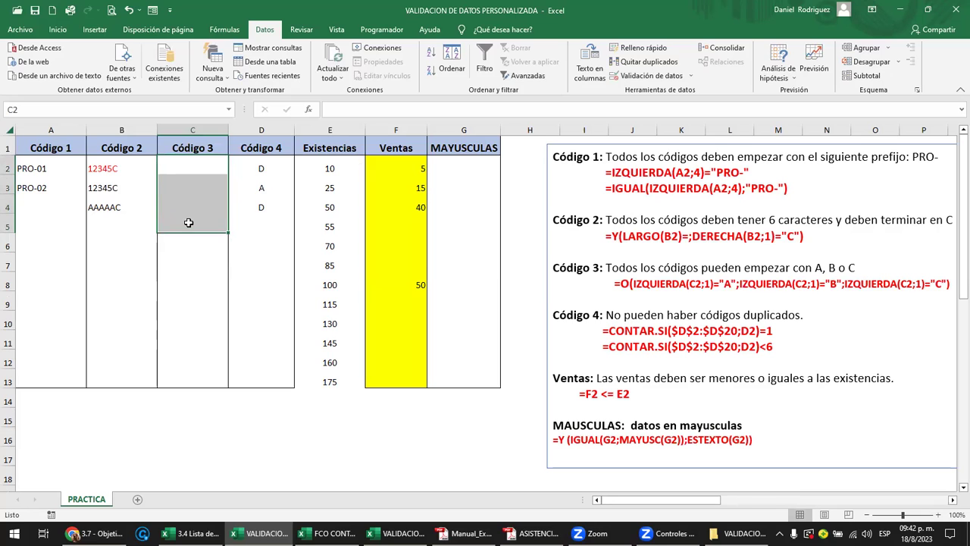
pyautogui.moveTo(674, 501); pyautogui.dragTo(680, 501)
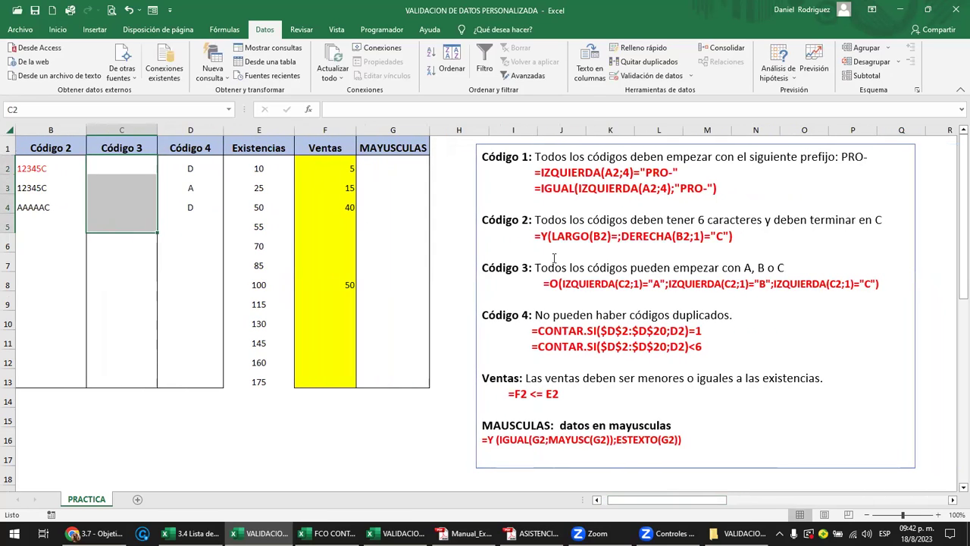
pyautogui.click(549, 237)
pyautogui.moveTo(551, 236); pyautogui.dragTo(716, 236)
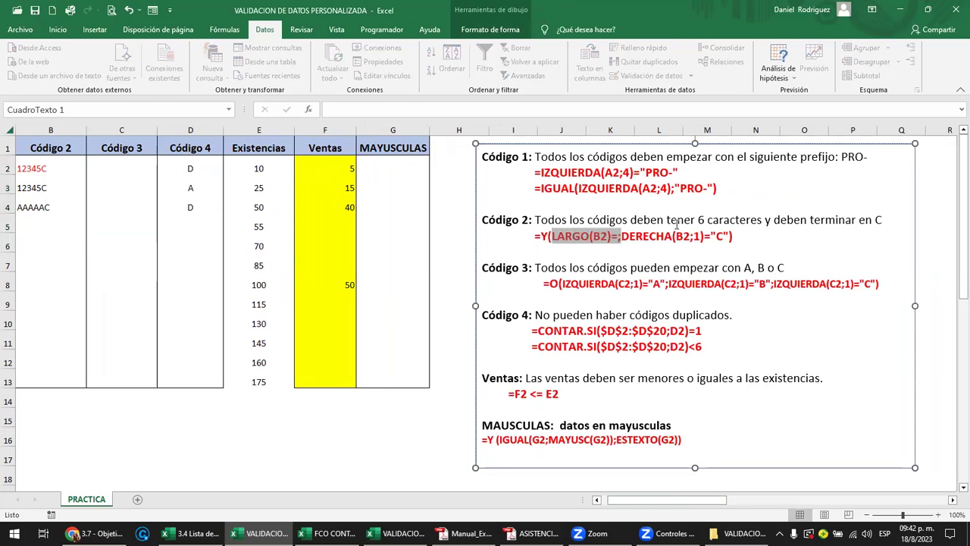
pyautogui.click(599, 285)
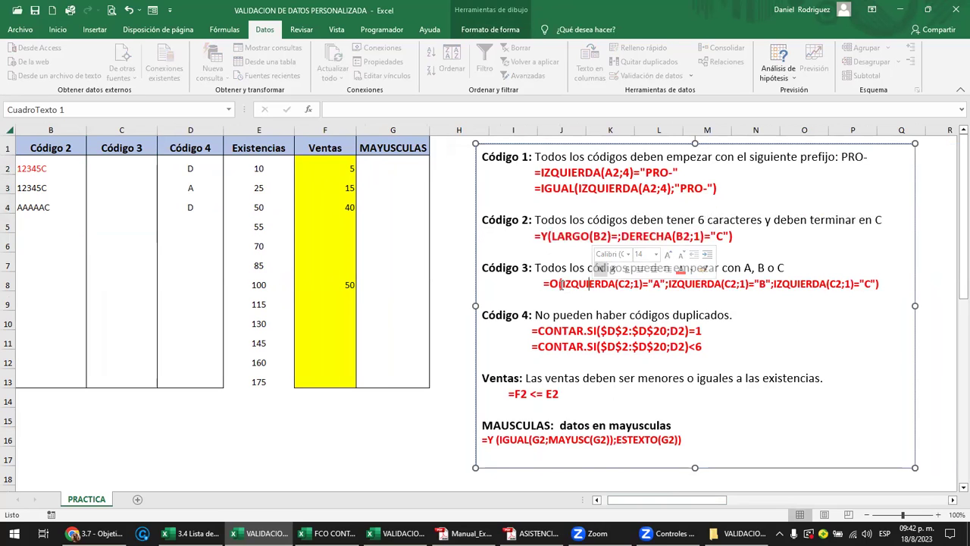
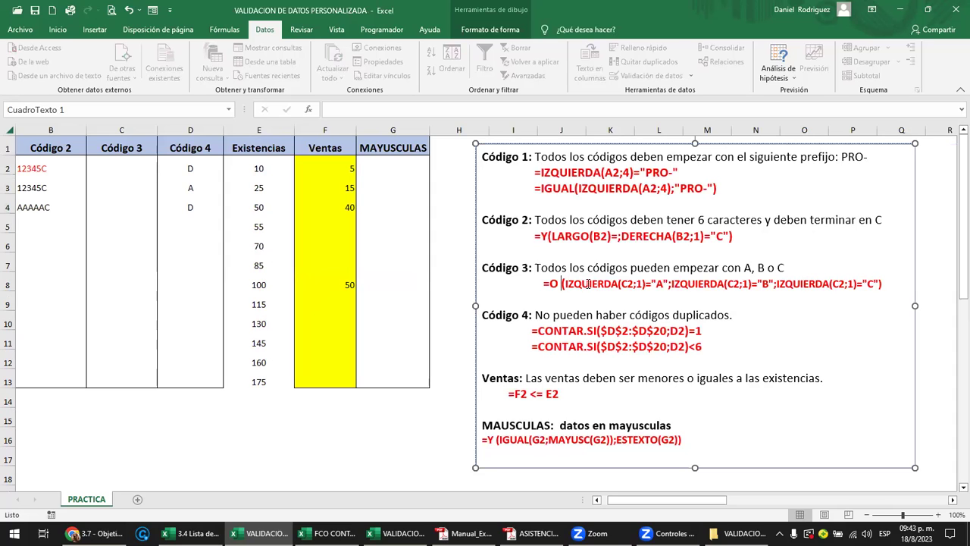
# Review the Código 3 formula in the notes box and select cells C2 to C12
pyautogui.moveTo(566, 285); pyautogui.dragTo(641, 287)
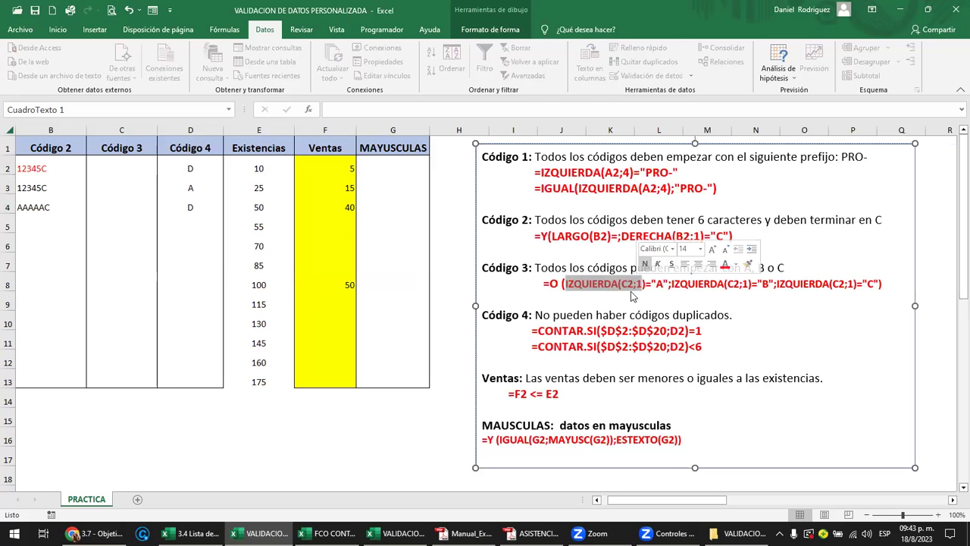
pyautogui.click(580, 284)
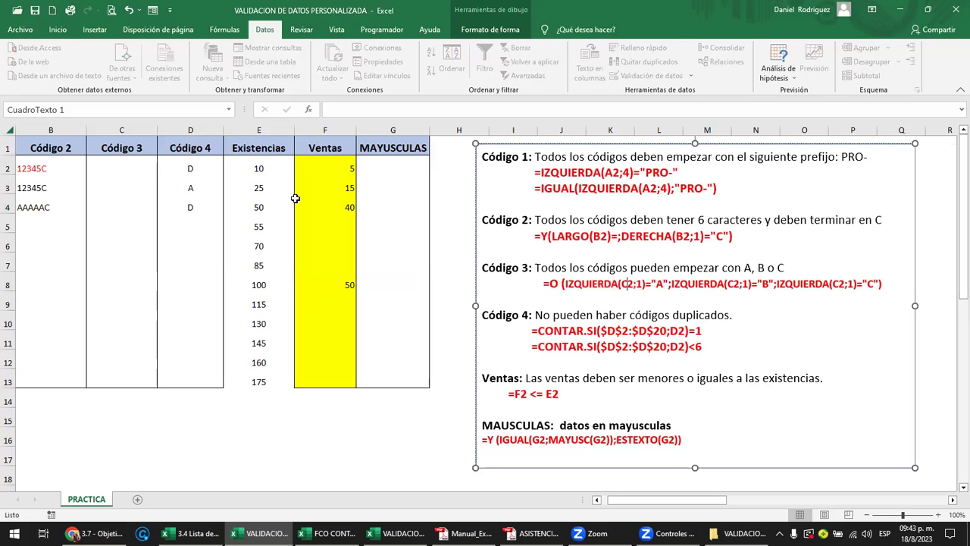
pyautogui.click(140, 161)
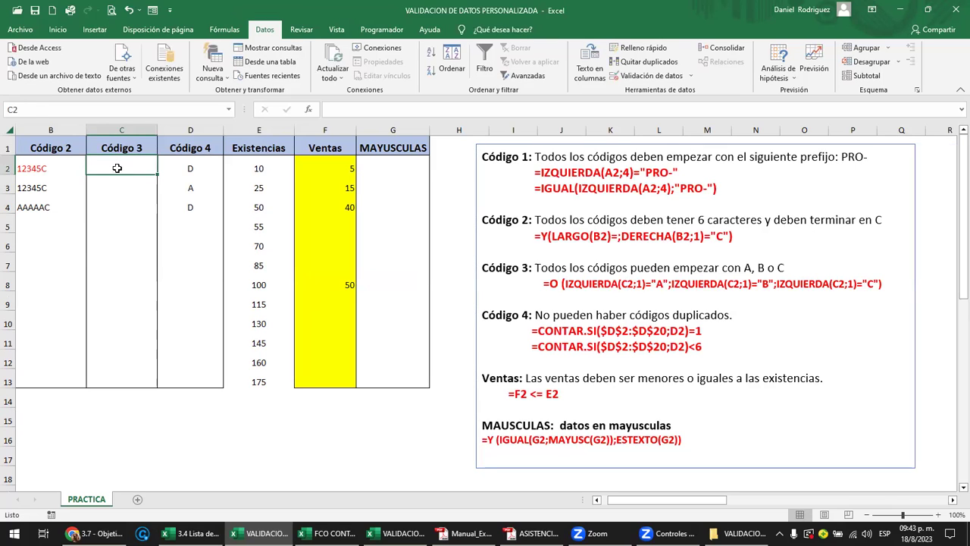
pyautogui.moveTo(118, 165); pyautogui.dragTo(130, 364)
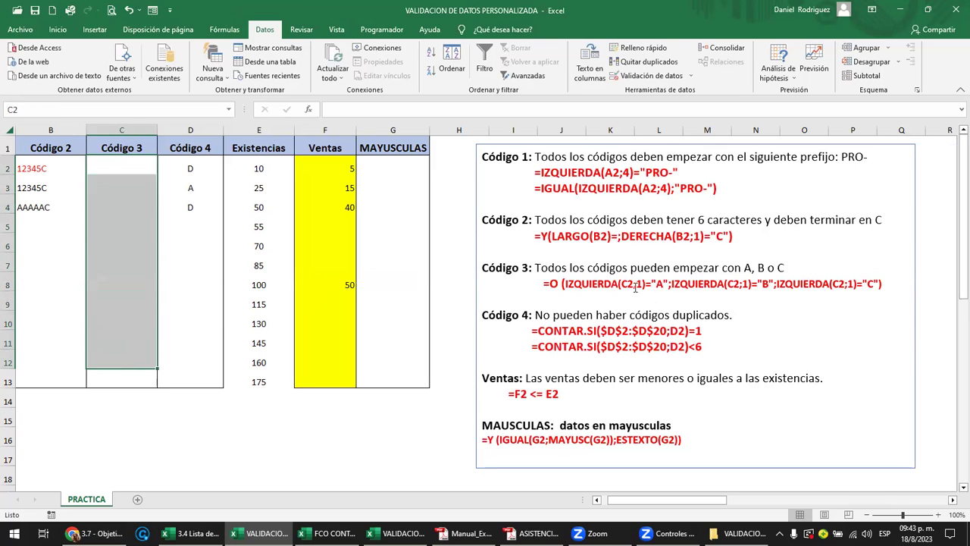
pyautogui.click(621, 283)
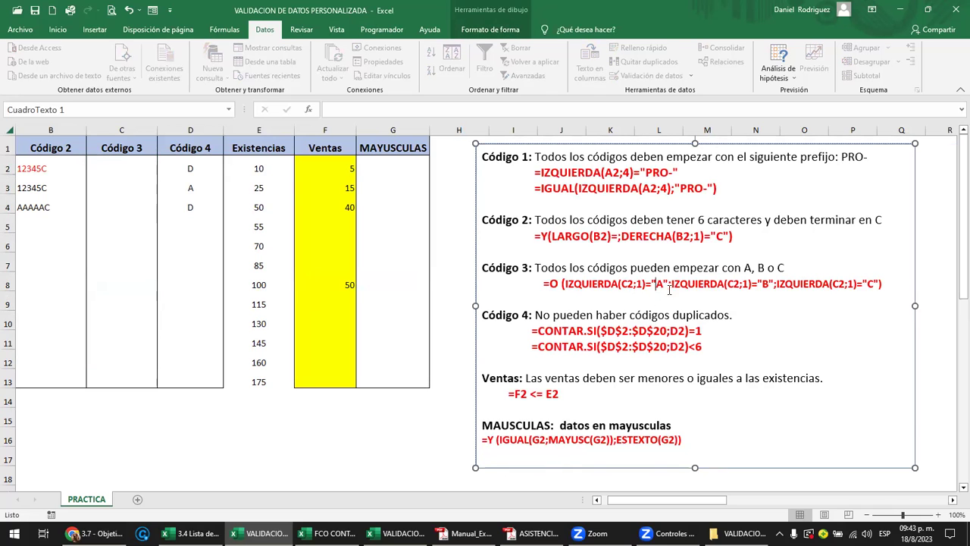
pyautogui.keyDown('ctrl'); pyautogui.scroll(2, 669, 289); pyautogui.keyUp('ctrl')
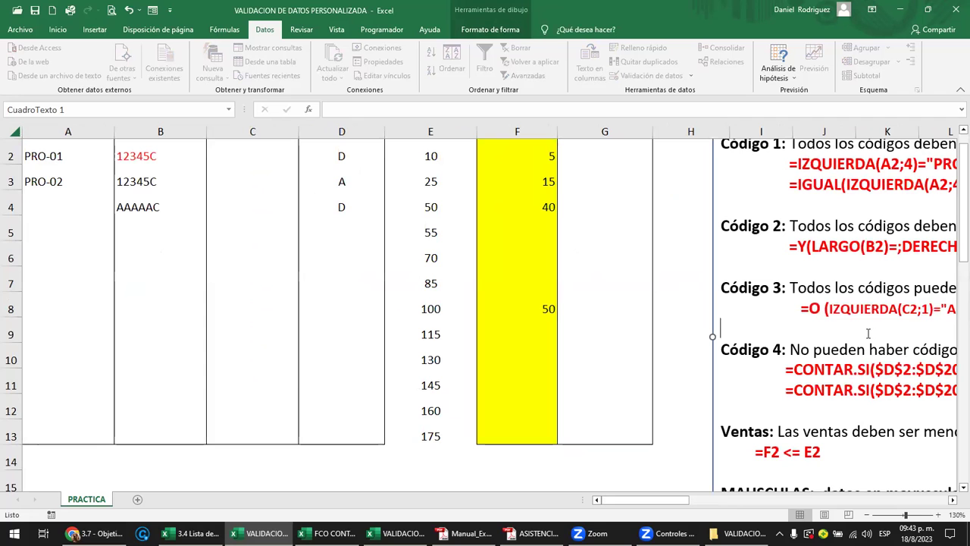
pyautogui.click(705, 500)
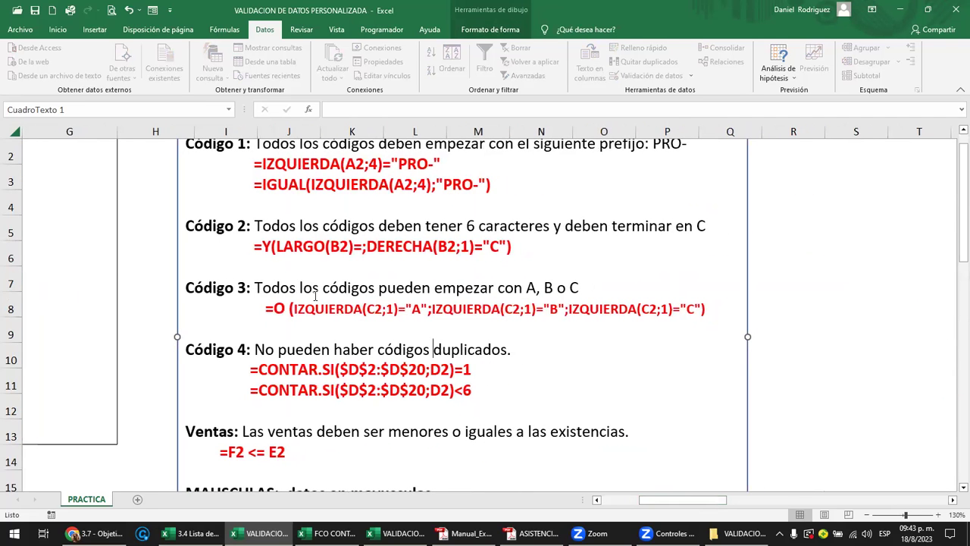
# Add a space after each semicolon in the Código 3 formula
pyautogui.moveTo(293, 308); pyautogui.dragTo(422, 310)
pyautogui.click(504, 324)
pyautogui.click(431, 310)
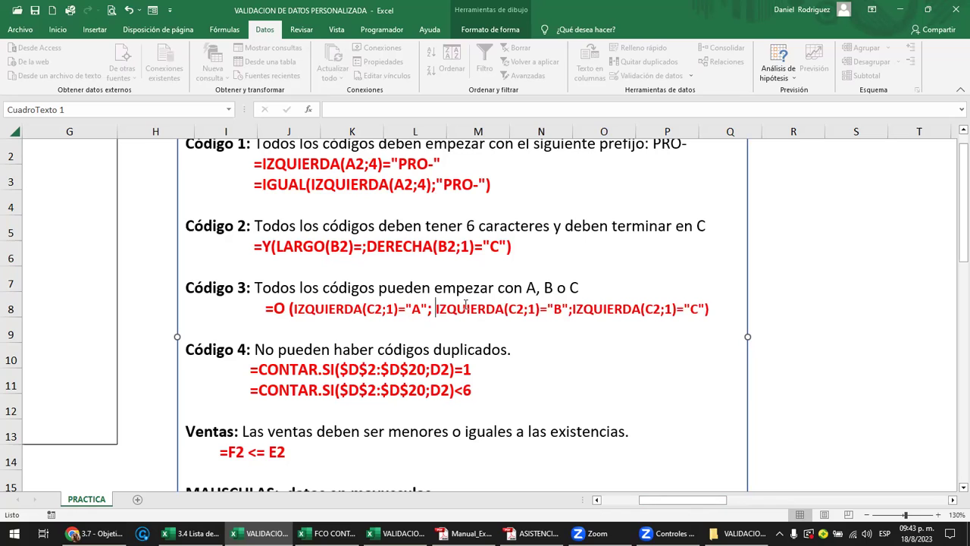
pyautogui.moveTo(447, 310); pyautogui.dragTo(533, 319)
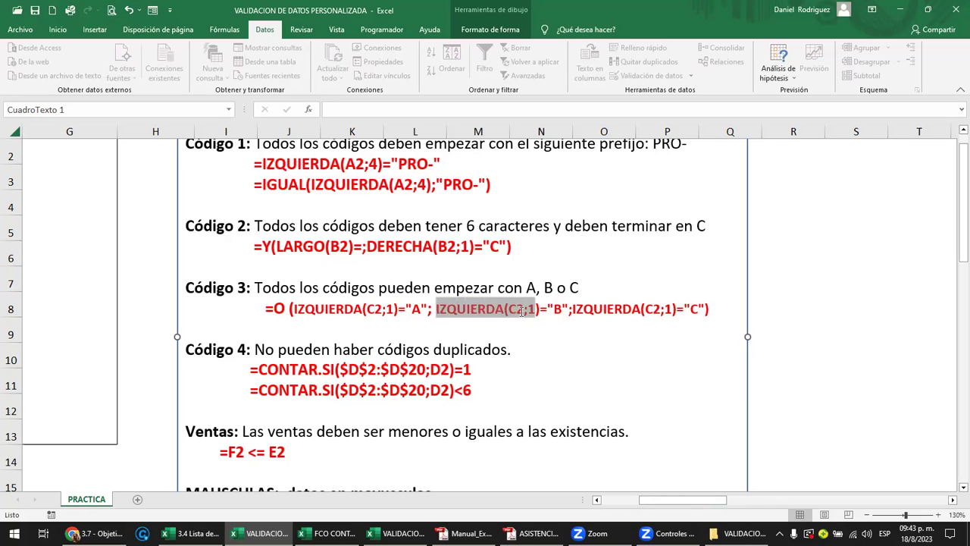
pyautogui.click(532, 312)
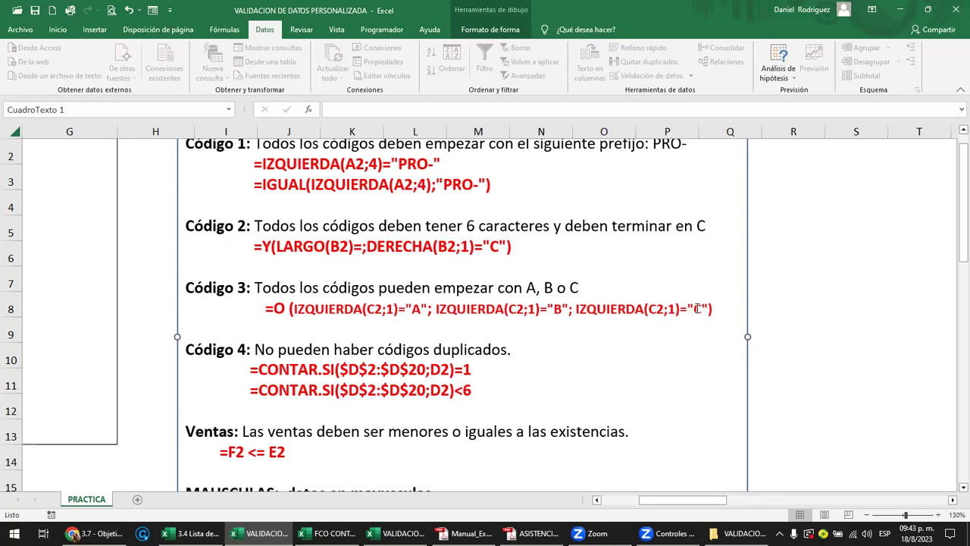
# Copy the whole Código 3 formula line to the clipboard
pyautogui.click(695, 308)
pyautogui.moveTo(719, 309); pyautogui.dragTo(267, 316)
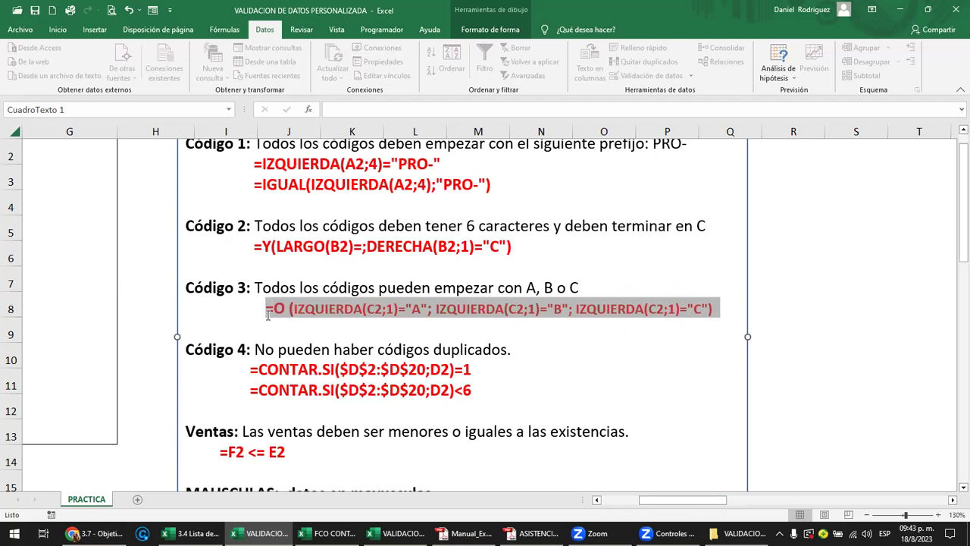
pyautogui.hotkey('ctrl', 'c')
# Try a Personalizada validation rule on C2:C11 using the pasted Código 3 formula
pyautogui.click(104, 308)
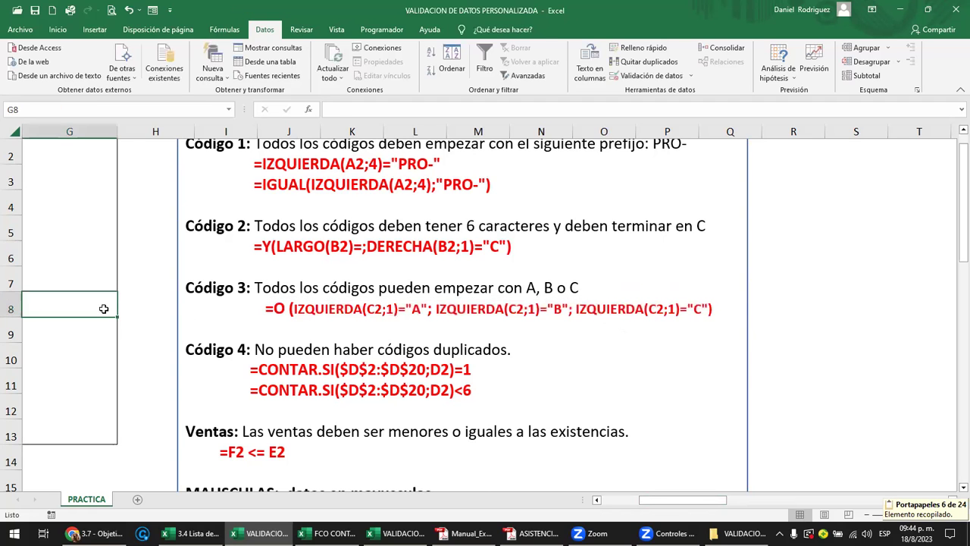
pyautogui.hscroll(-3, 104, 309)
pyautogui.click(104, 309)
pyautogui.scroll(-1, 113, 310)
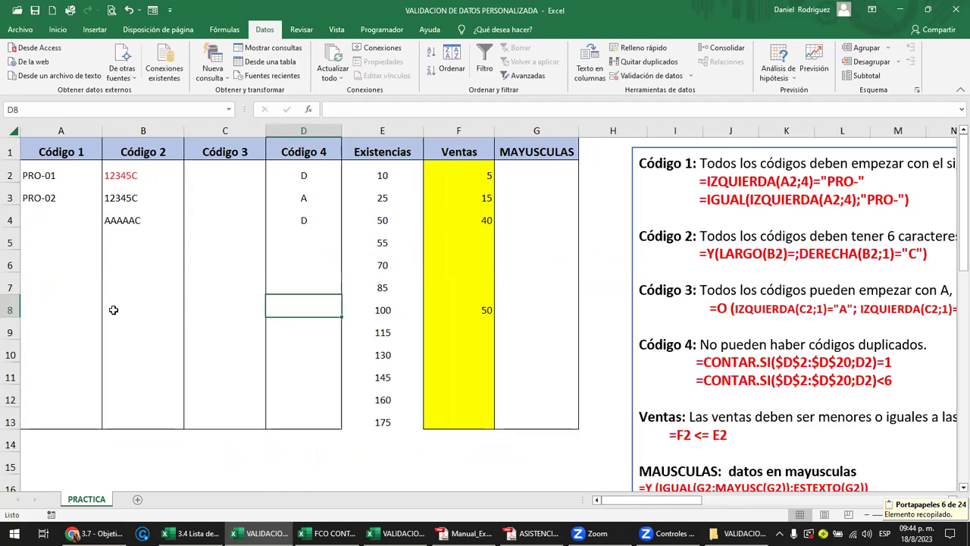
pyautogui.moveTo(230, 171); pyautogui.dragTo(251, 417)
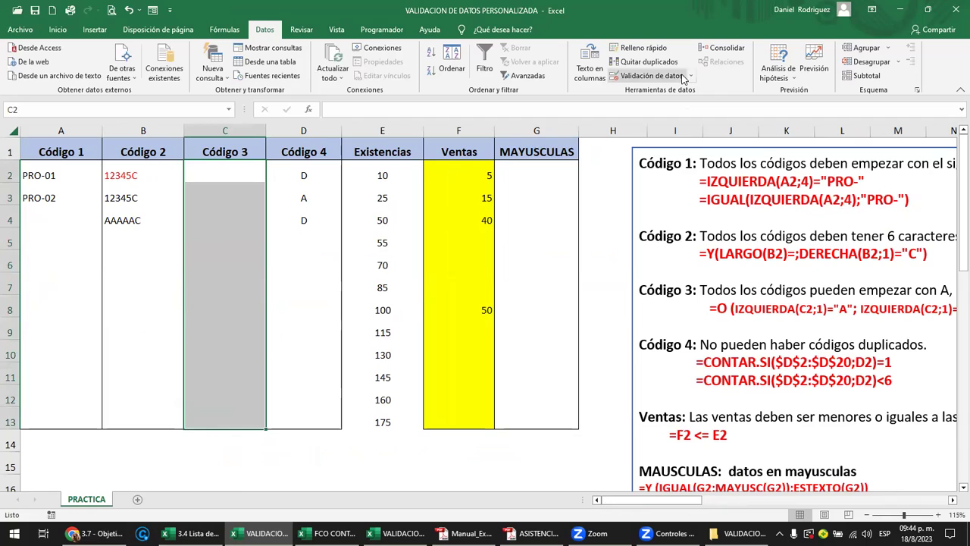
pyautogui.click(652, 76)
pyautogui.click(389, 203)
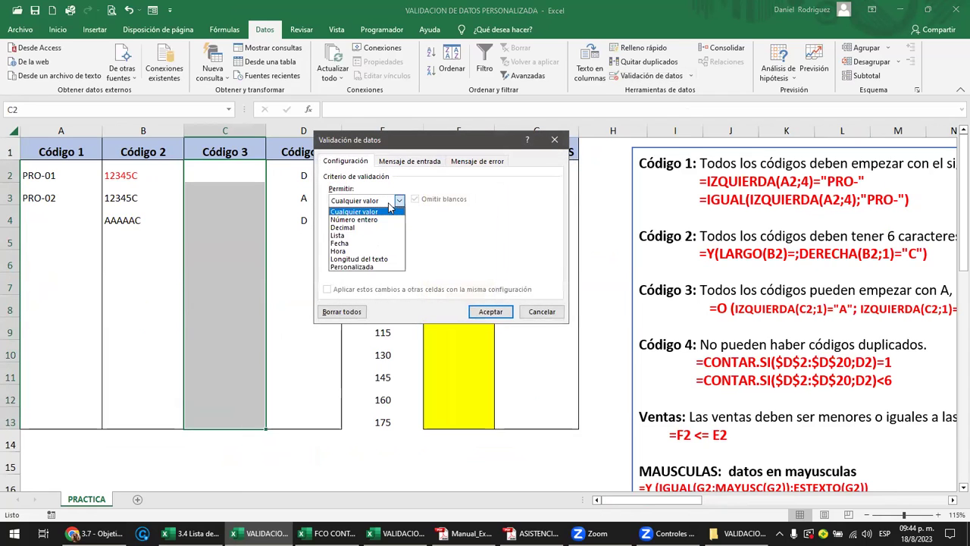
pyautogui.click(364, 267)
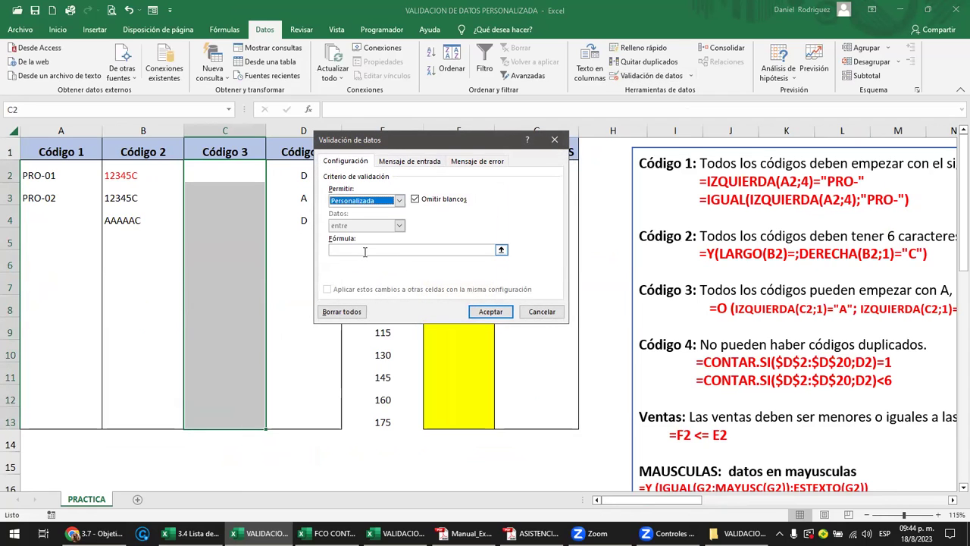
pyautogui.click(364, 252)
pyautogui.hotkey('ctrl', 'v')
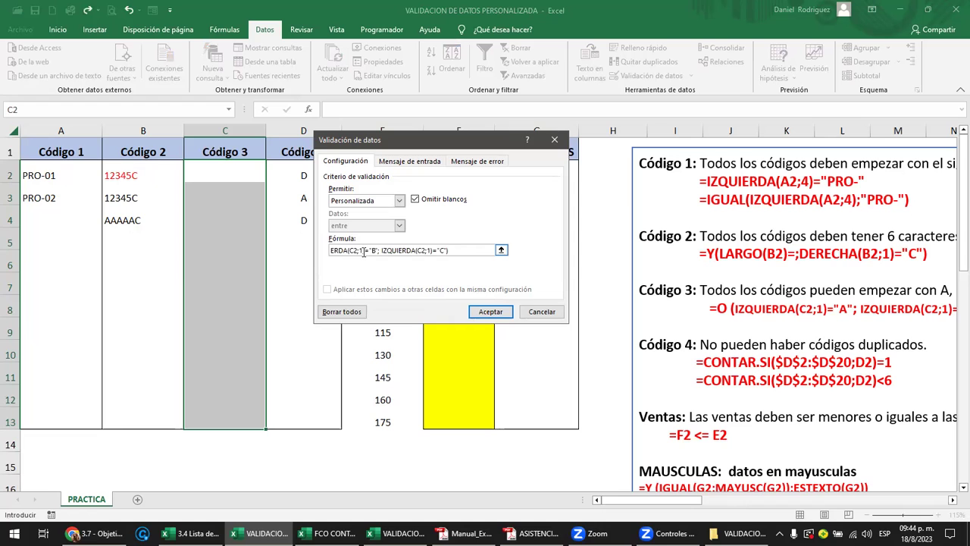
pyautogui.press('Return')
pyautogui.press('Return')
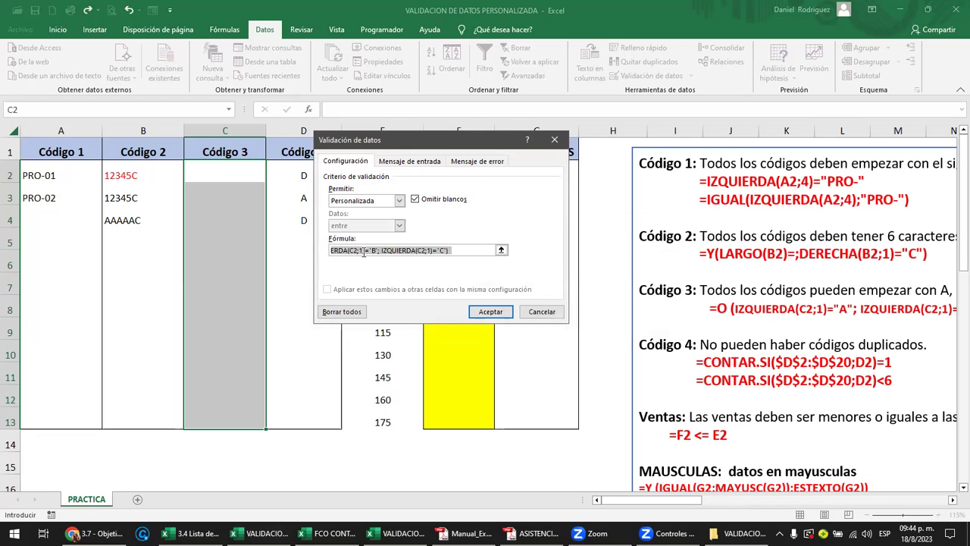
# Cancel validation, remove the space after =O in the notes formula, and recopy it
pyautogui.write('=')
pyautogui.press('Left')
pyautogui.press('Escape')
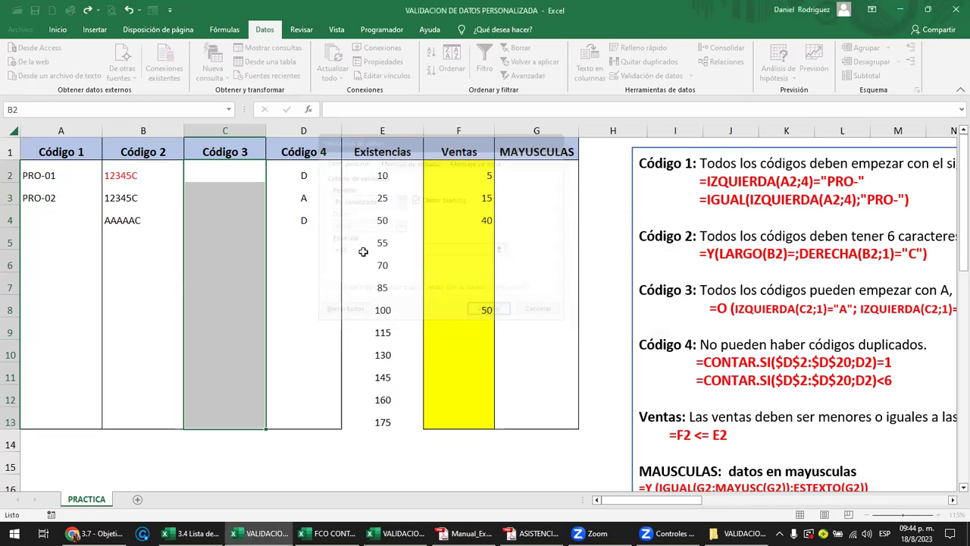
pyautogui.click(732, 310)
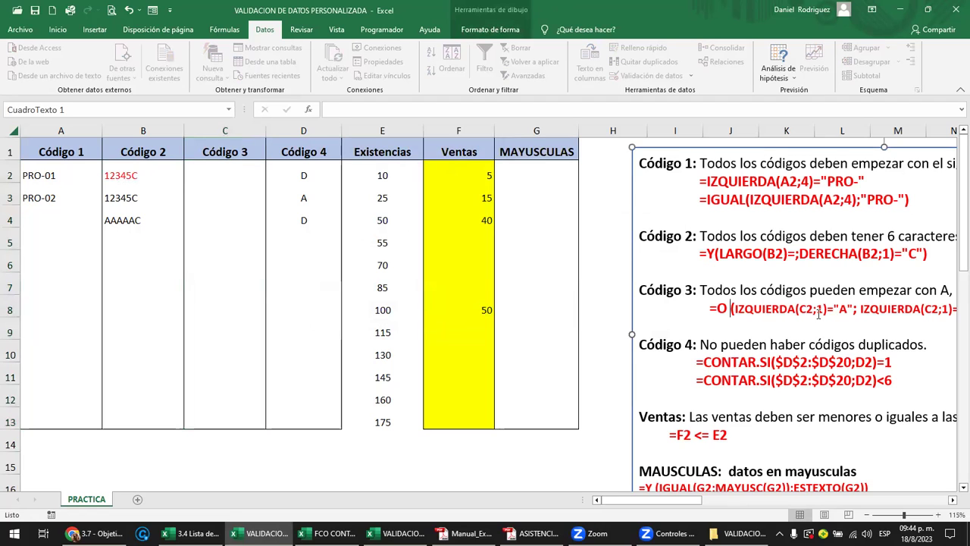
pyautogui.press('BackSpace')
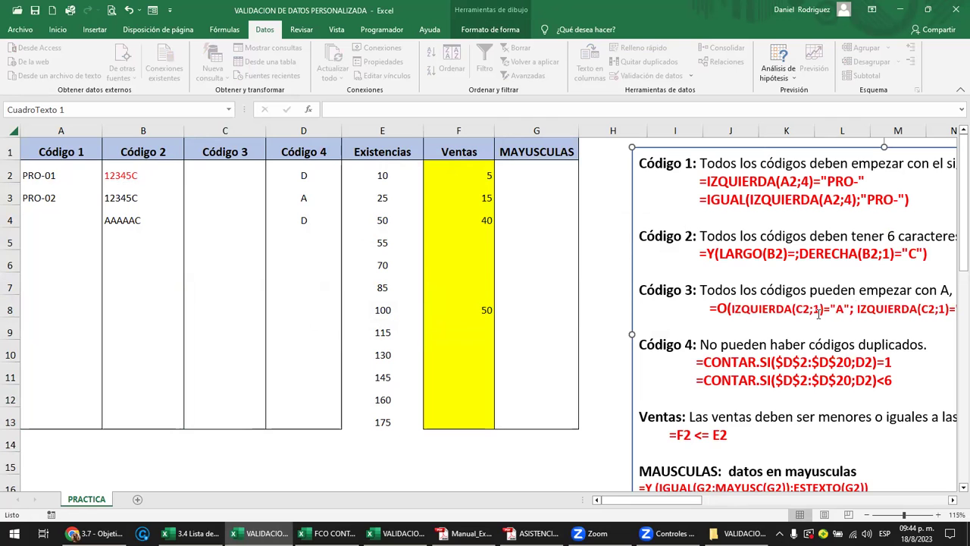
pyautogui.scroll(-1, 819, 314)
pyautogui.scroll(-1, 818, 314)
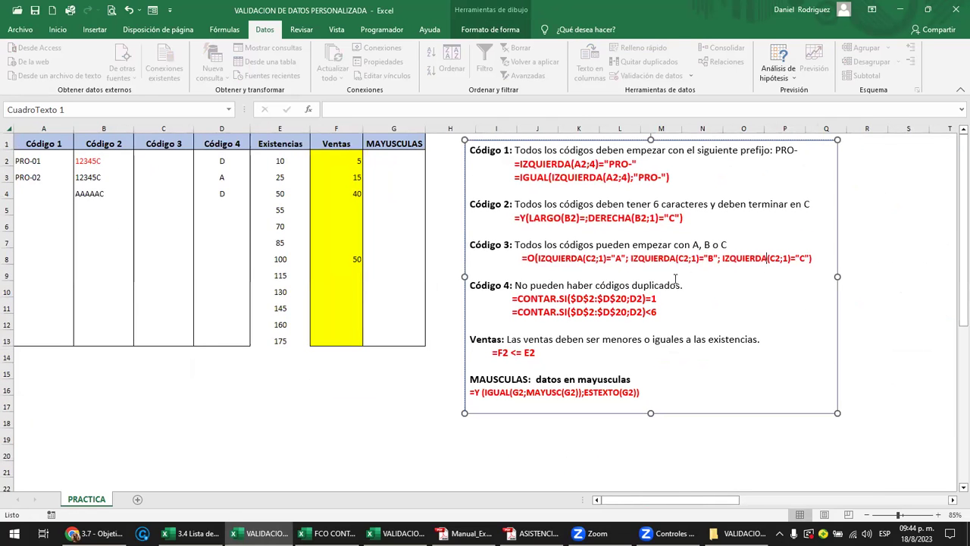
pyautogui.scroll(1, 673, 280)
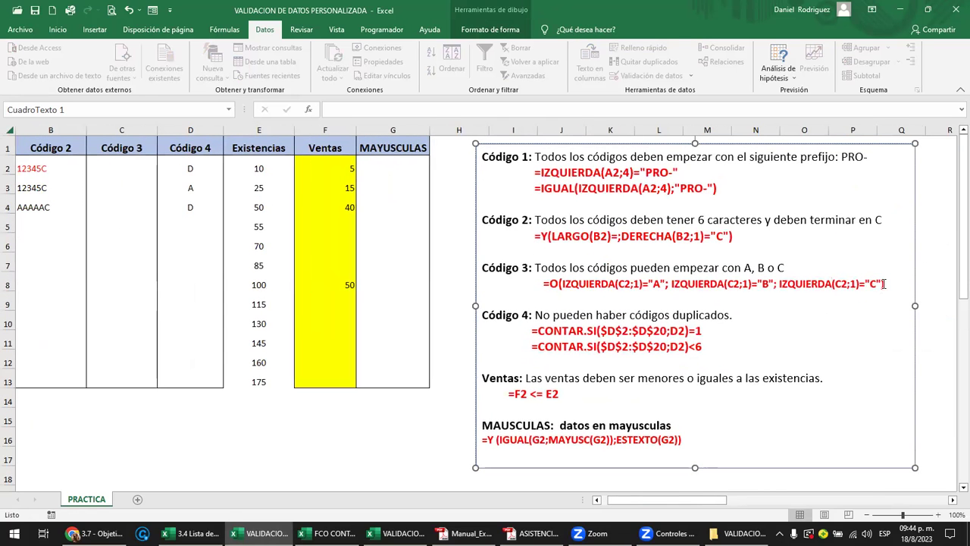
pyautogui.hotkey('shift', 'Left')
pyautogui.hotkey('shift', 'Left')
pyautogui.hotkey('shift', 'Left')
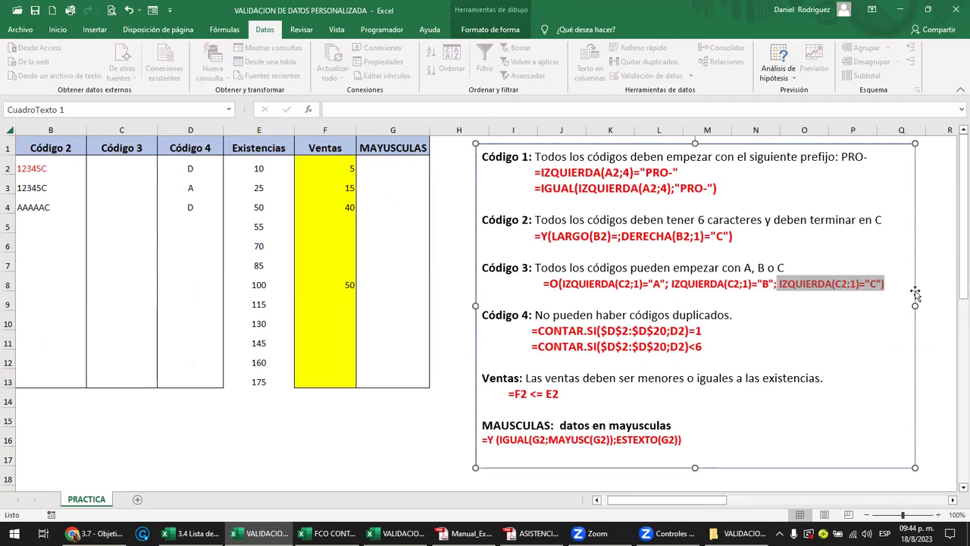
pyautogui.hotkey('shift', 'Left')
pyautogui.hotkey('shift', 'Left')
pyautogui.hotkey('shift', 'Left')
pyautogui.hotkey('shift', 'Left')
pyautogui.hotkey('shift', 'Left')
pyautogui.hotkey('shift', 'Left')
pyautogui.hotkey('shift', 'Left')
pyautogui.hotkey('shift', 'Left')
pyautogui.hotkey('shift', 'Left')
pyautogui.hotkey('shift', 'Left')
pyautogui.hotkey('shift', 'Left')
pyautogui.hotkey('shift', 'Left')
pyautogui.hotkey('shift', 'Left')
pyautogui.hotkey('shift', 'Left')
pyautogui.hotkey('shift', 'Left')
pyautogui.hotkey('ctrl', 'c')
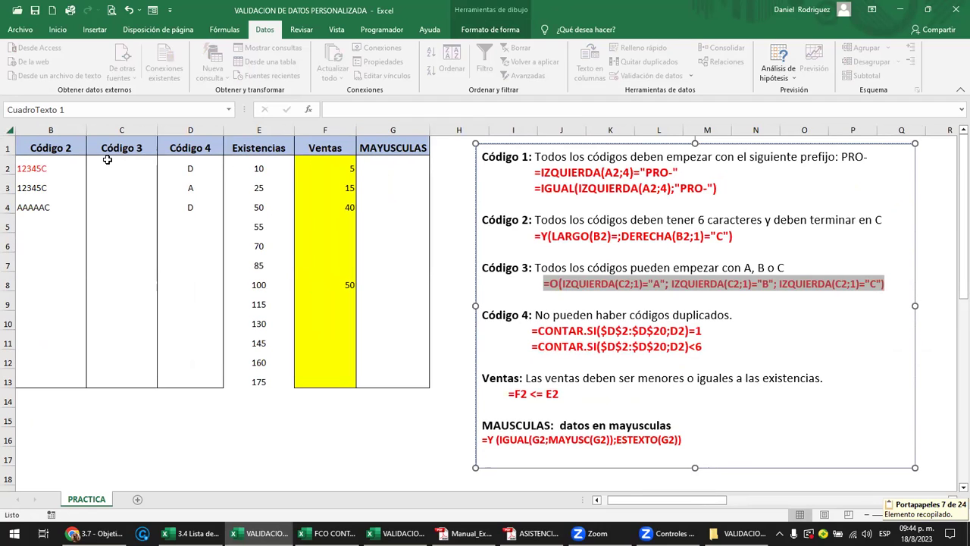
# Apply a Personalizada validation rule with the pasted =O(IZQUIERDA…) formula to C2:C13
pyautogui.moveTo(107, 160); pyautogui.dragTo(129, 379)
pyautogui.click(682, 81)
pyautogui.click(651, 96)
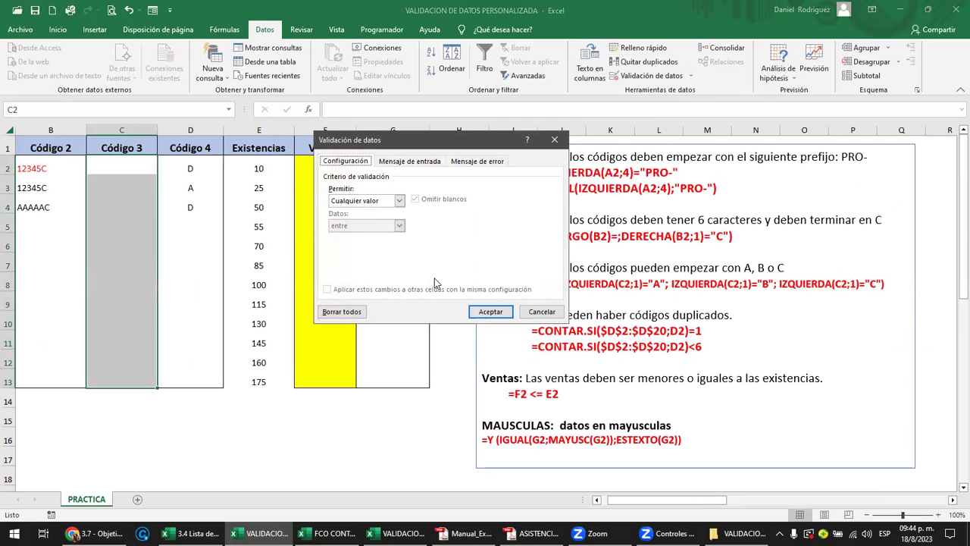
pyautogui.click(394, 200)
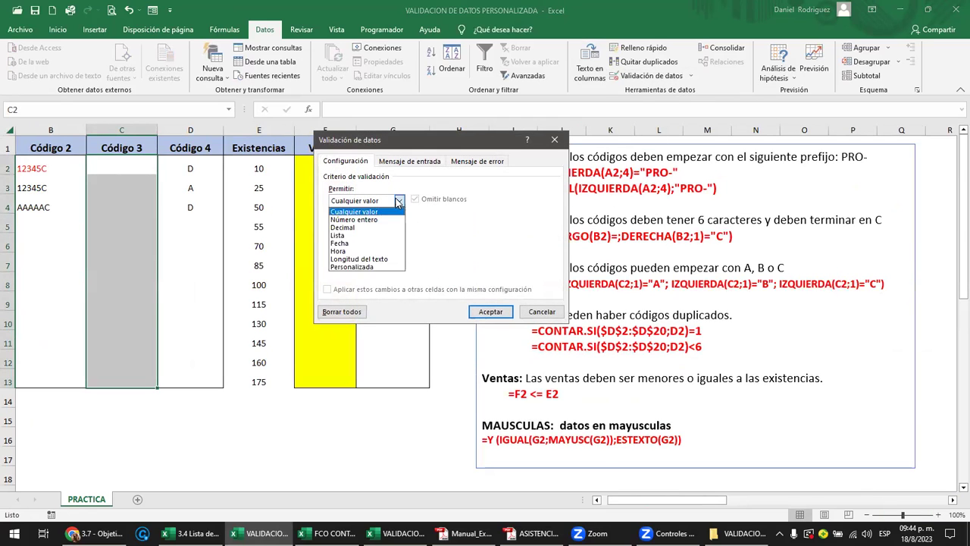
pyautogui.click(363, 268)
pyautogui.click(485, 250)
pyautogui.hotkey('ctrl', 'v')
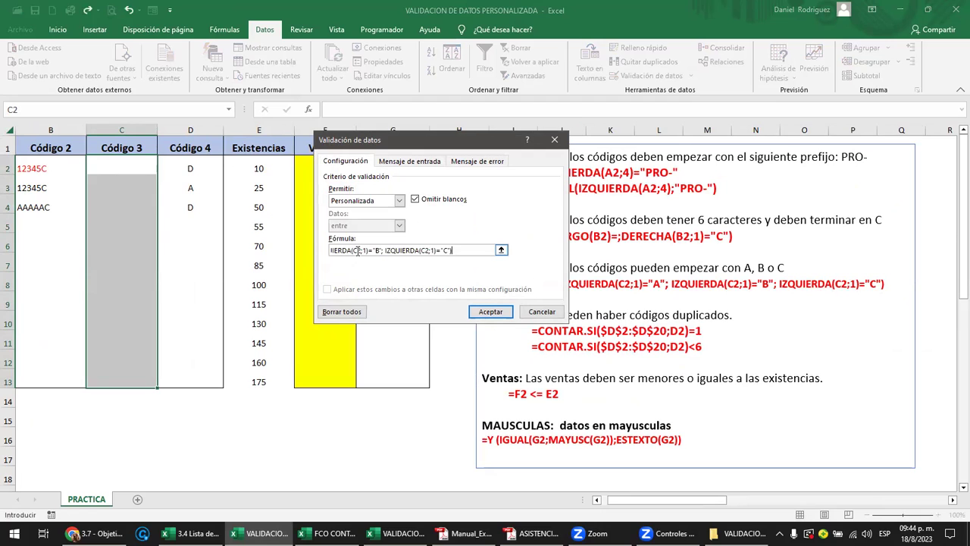
pyautogui.click(490, 312)
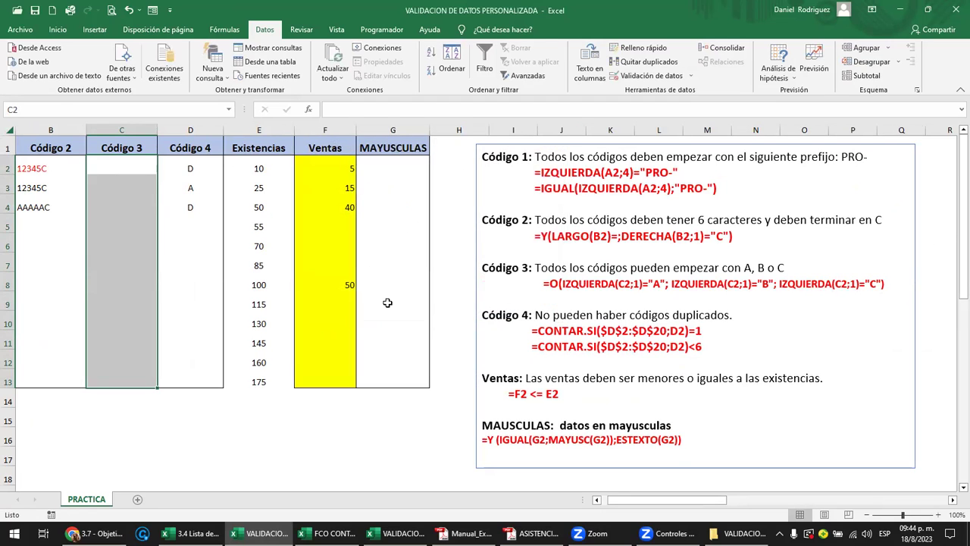
# Test the rule in C2 with X and Y, which validation rejects
pyautogui.click(122, 171)
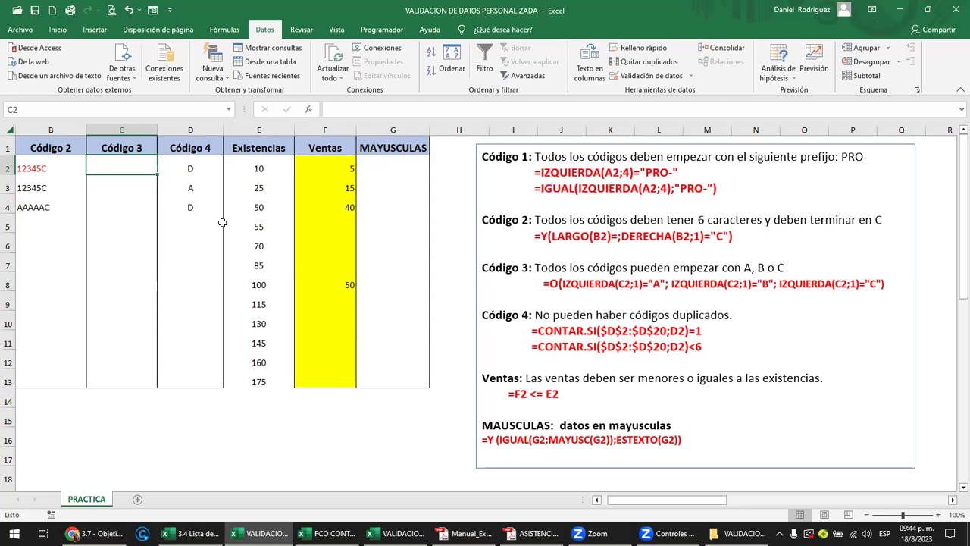
pyautogui.write('X')
pyautogui.press('Return')
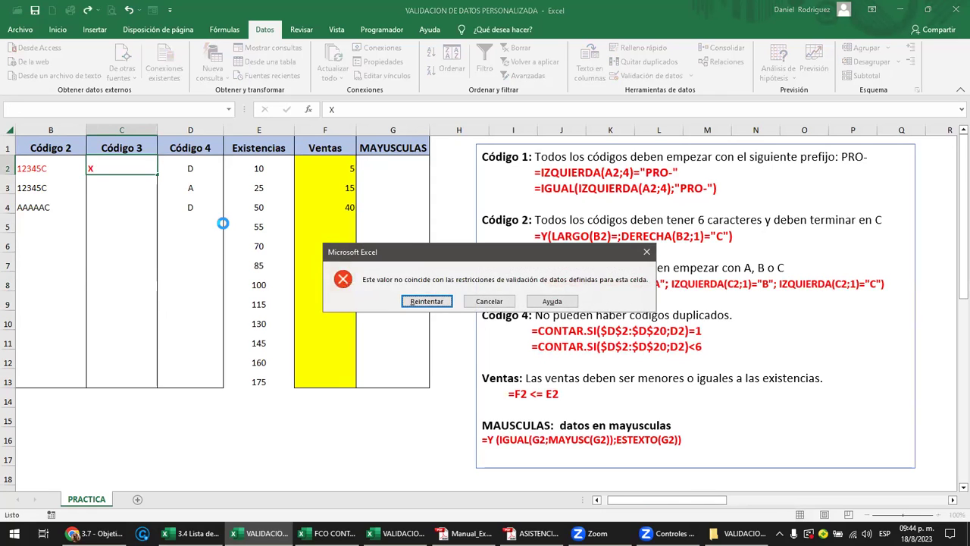
pyautogui.press('Return')
pyautogui.write('Y')
pyautogui.press('Return')
# Enter the codes A, B and C in C2 to C4
pyautogui.press('Return')
pyautogui.write('A')
pyautogui.press('Return')
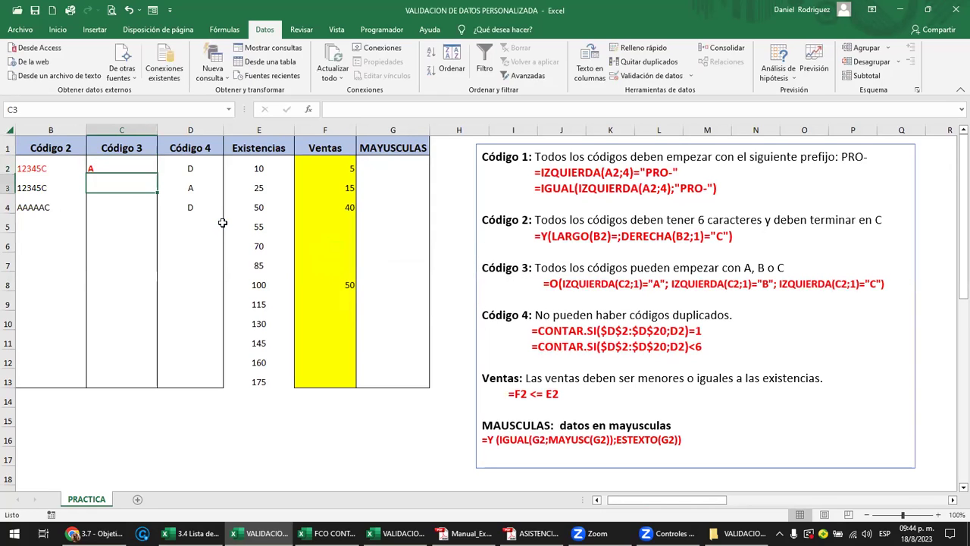
pyautogui.write('B')
pyautogui.press('Return')
pyautogui.write('C')
# Try D in C5 (refused), then enter A1, A2 and A1 in C5 to C7
pyautogui.press('Return')
pyautogui.write('D')
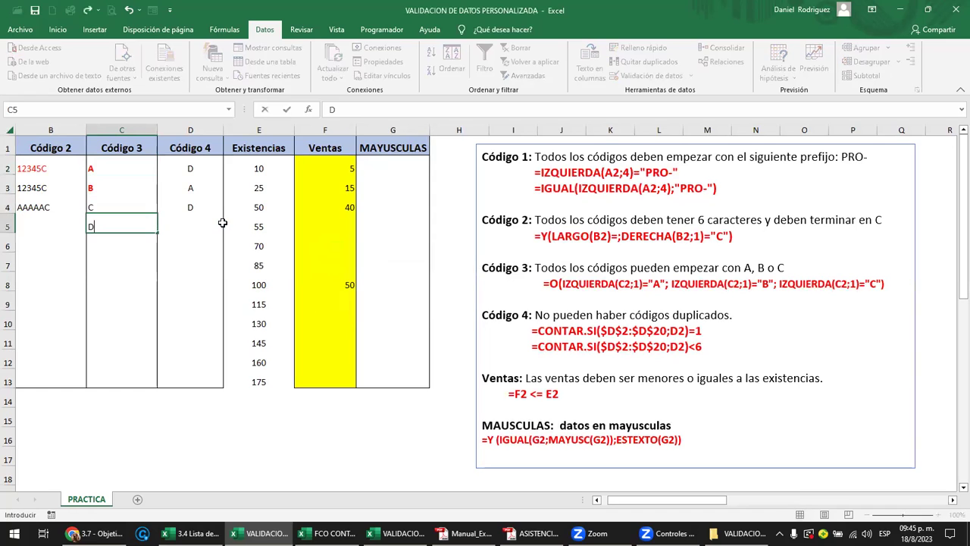
pyautogui.press('Return')
pyautogui.press('Return')
pyautogui.write('A1')
pyautogui.press('Return')
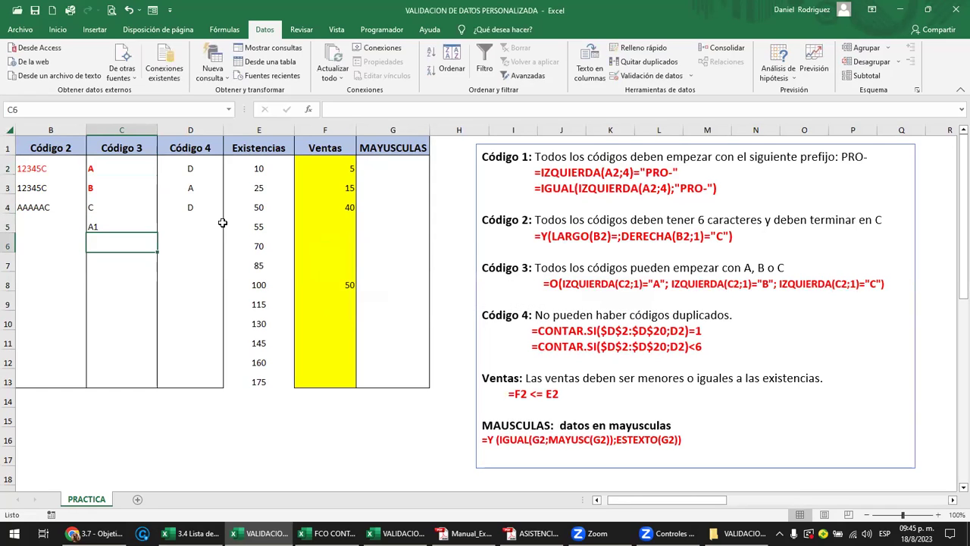
pyautogui.write('A')
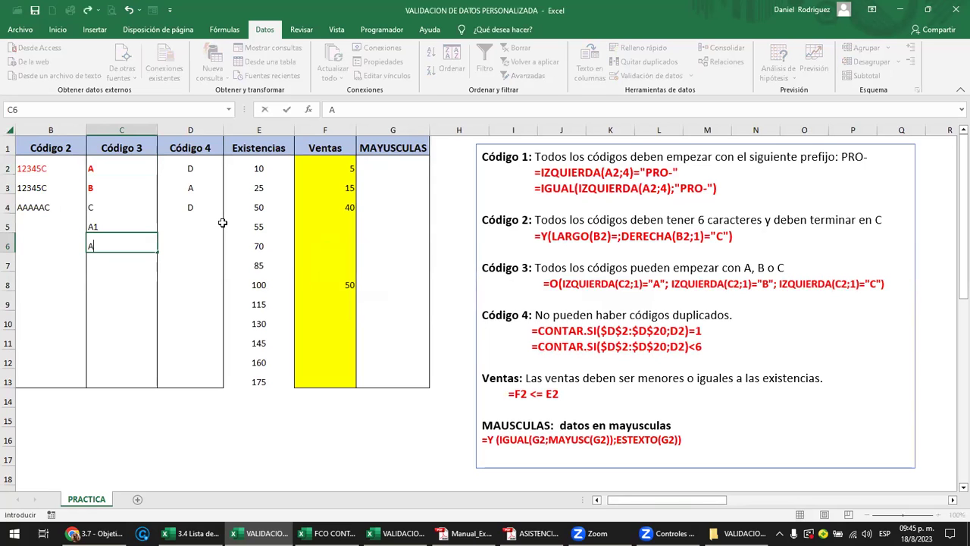
pyautogui.write('2')
pyautogui.press('Return')
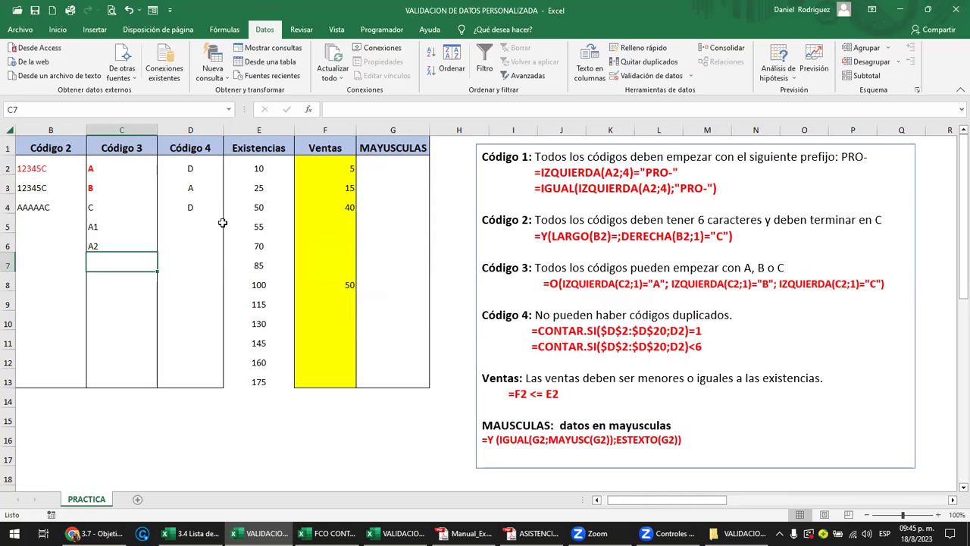
pyautogui.write('A1')
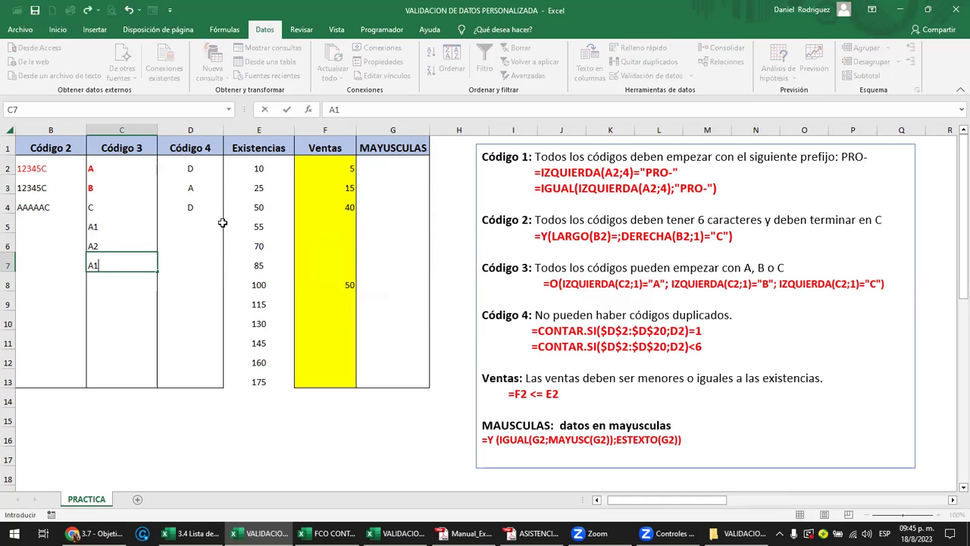
pyautogui.press('Return')
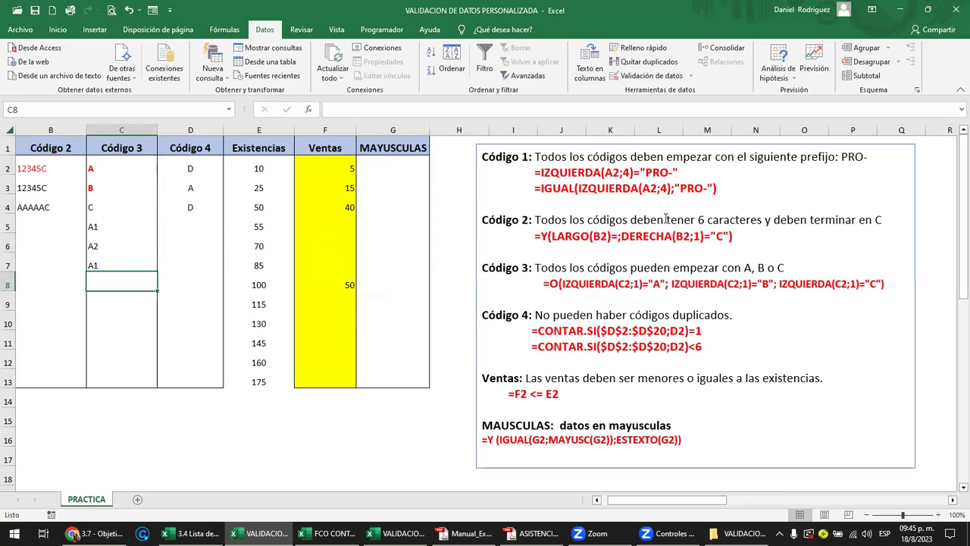
# Start reworking the first IZQUIERDA test, trying new digits and a dash after A
pyautogui.click(659, 285)
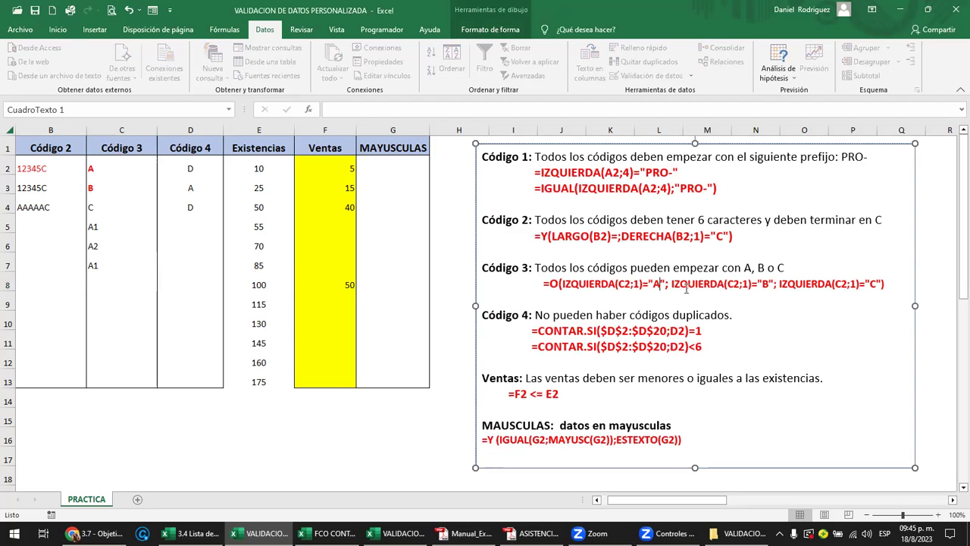
pyautogui.write('1')
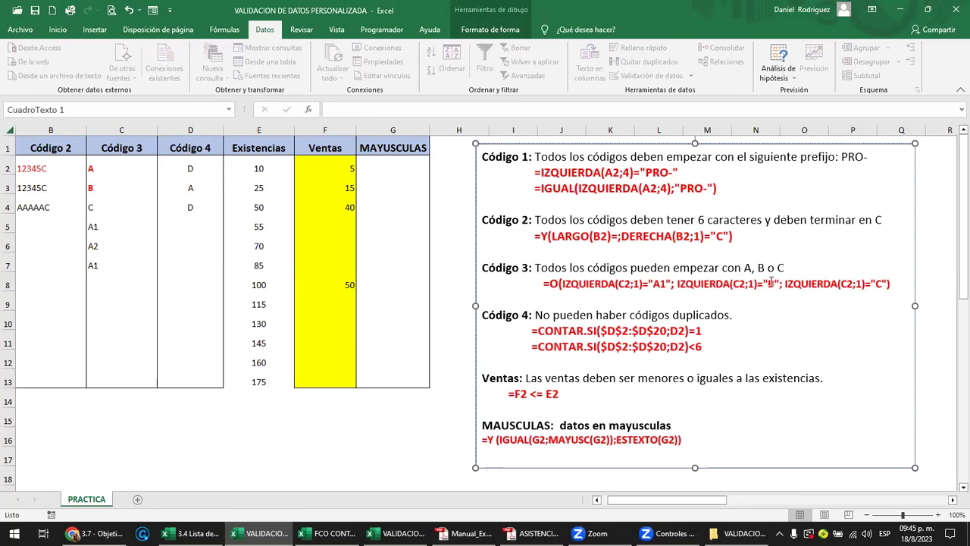
pyautogui.doubleClick(636, 284)
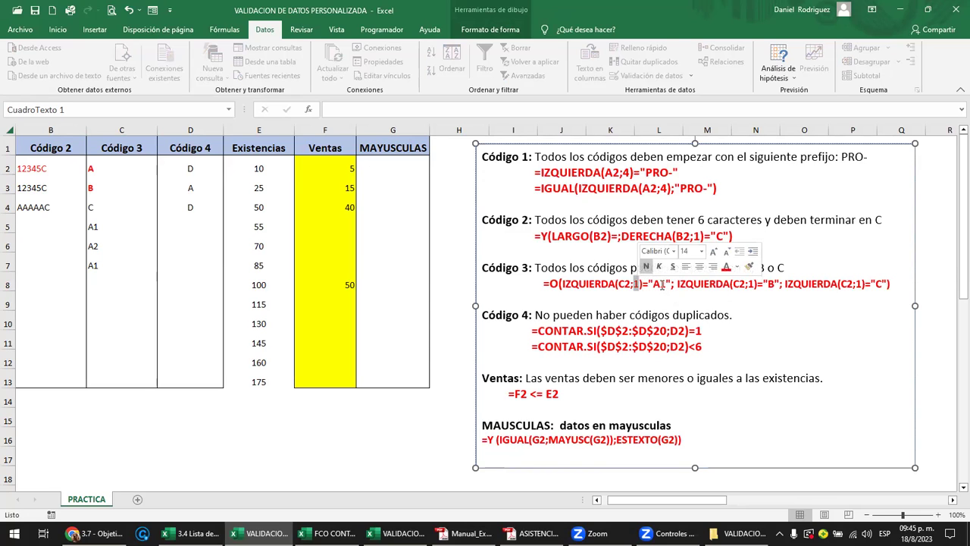
pyautogui.write('2')
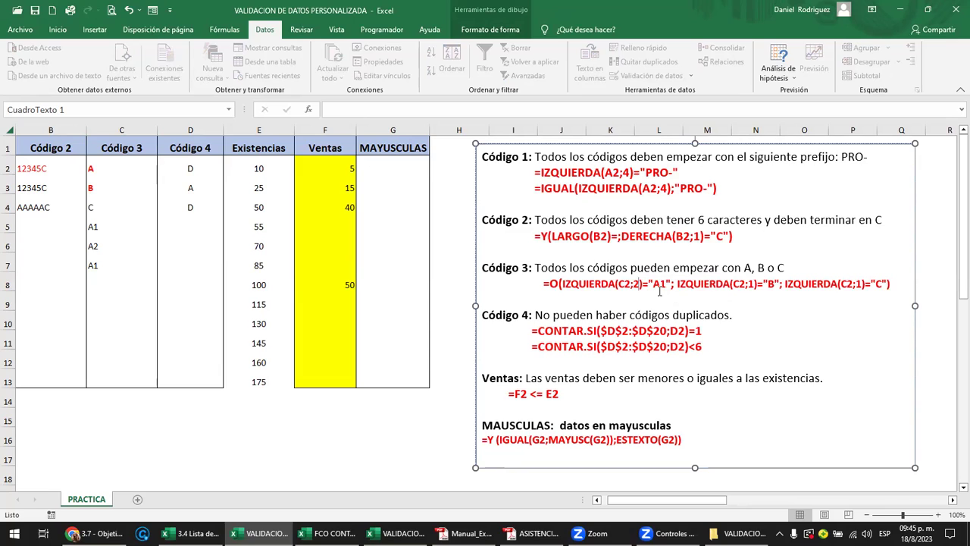
pyautogui.moveTo(653, 284); pyautogui.dragTo(660, 284)
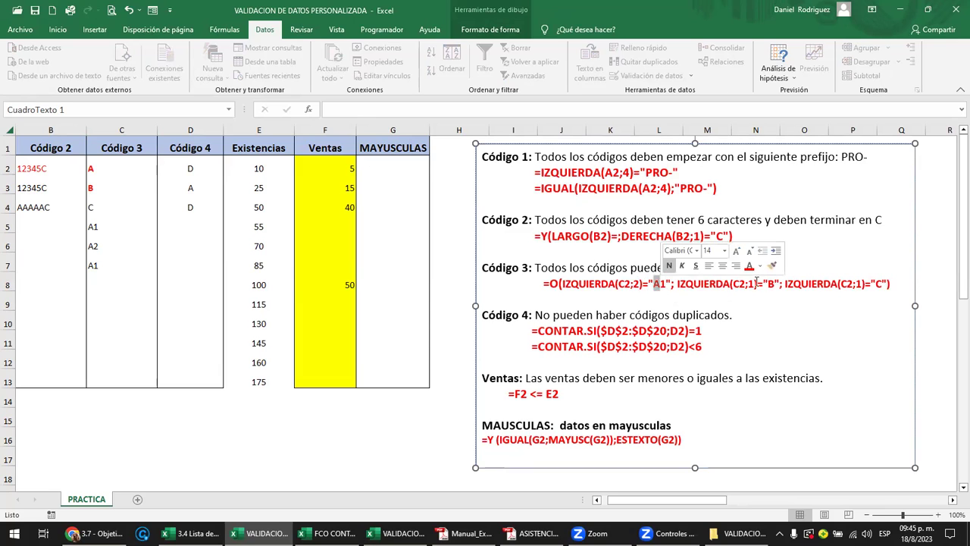
pyautogui.click(753, 284)
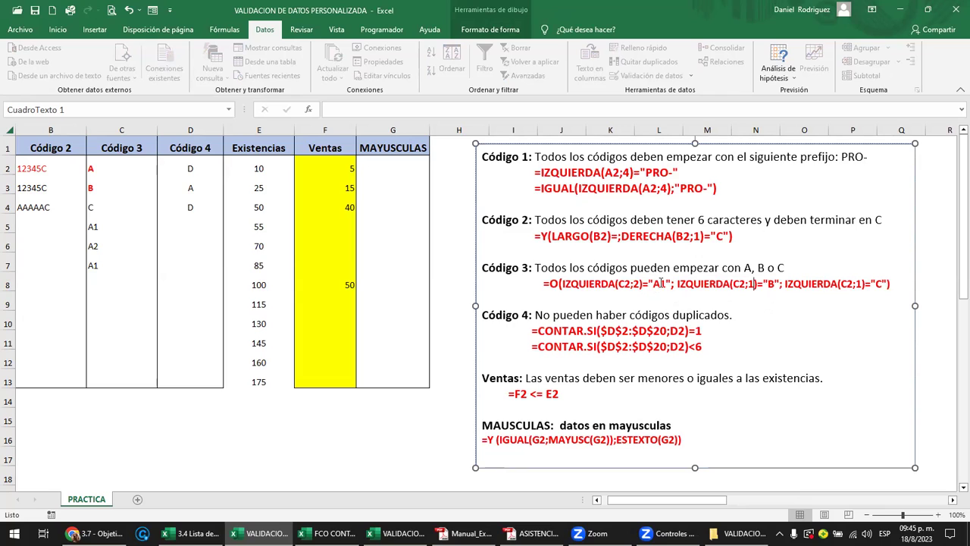
pyautogui.press('Delete')
pyautogui.write('-')
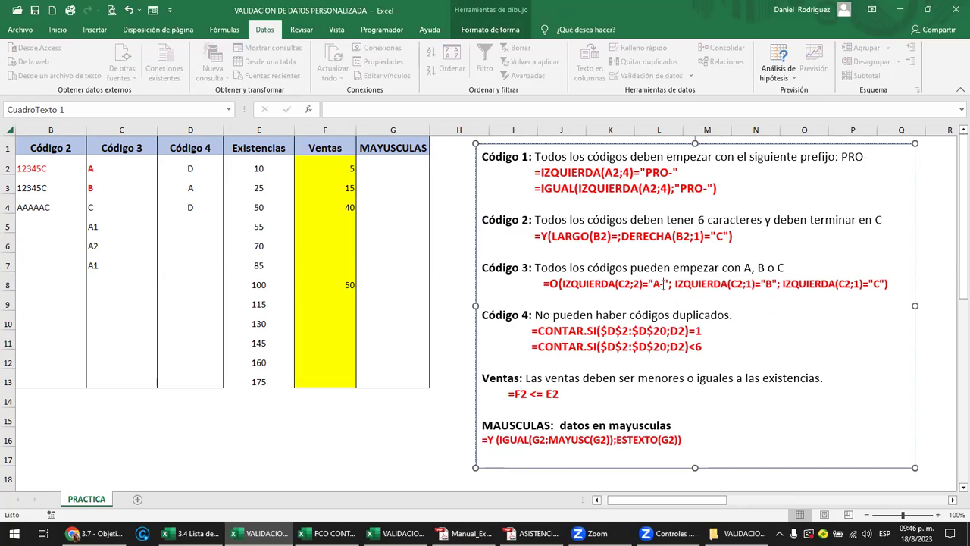
# Finish the first test as IZQUIERDA(C2;3)="AA1"
pyautogui.moveTo(657, 285); pyautogui.dragTo(663, 284)
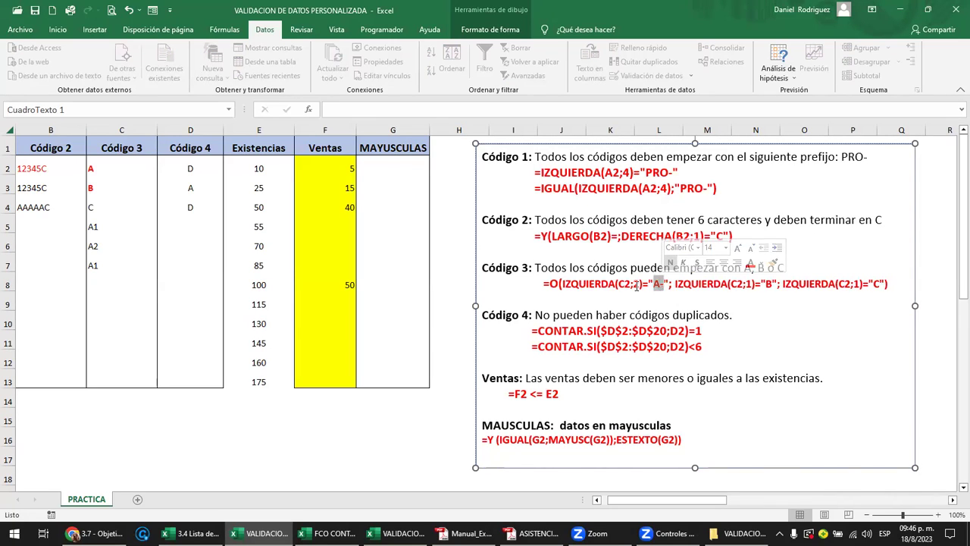
pyautogui.click(637, 285)
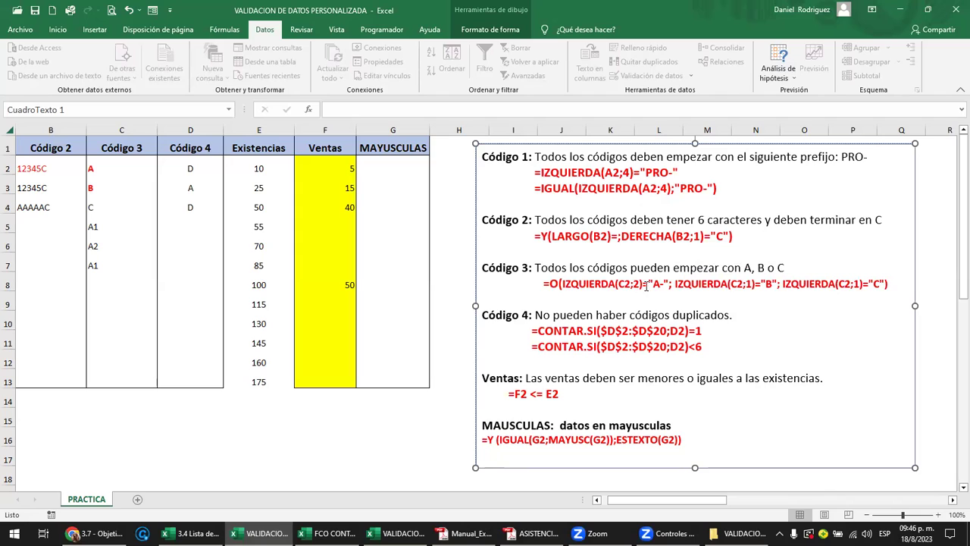
pyautogui.press('Delete')
pyautogui.write('3)="')
pyautogui.write('A')
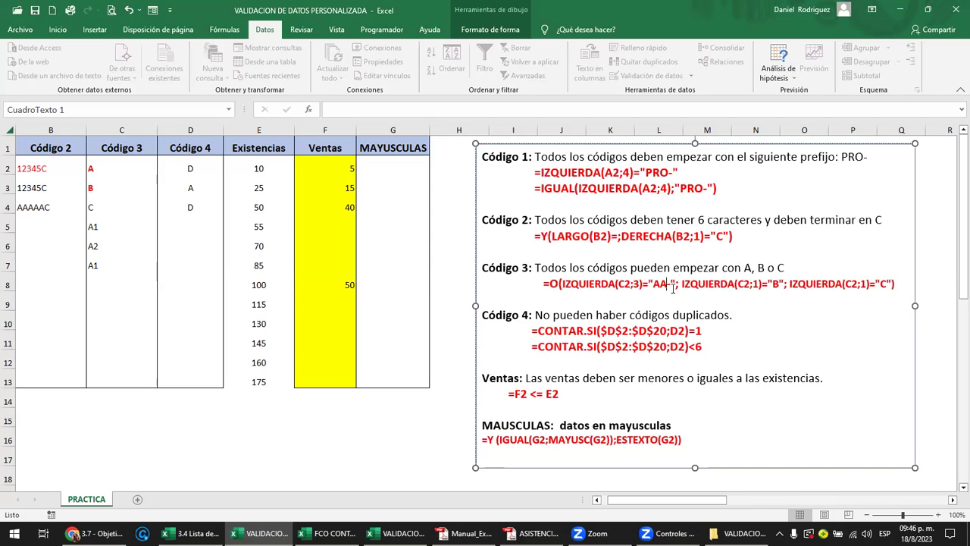
pyautogui.press('Delete')
pyautogui.write('1')
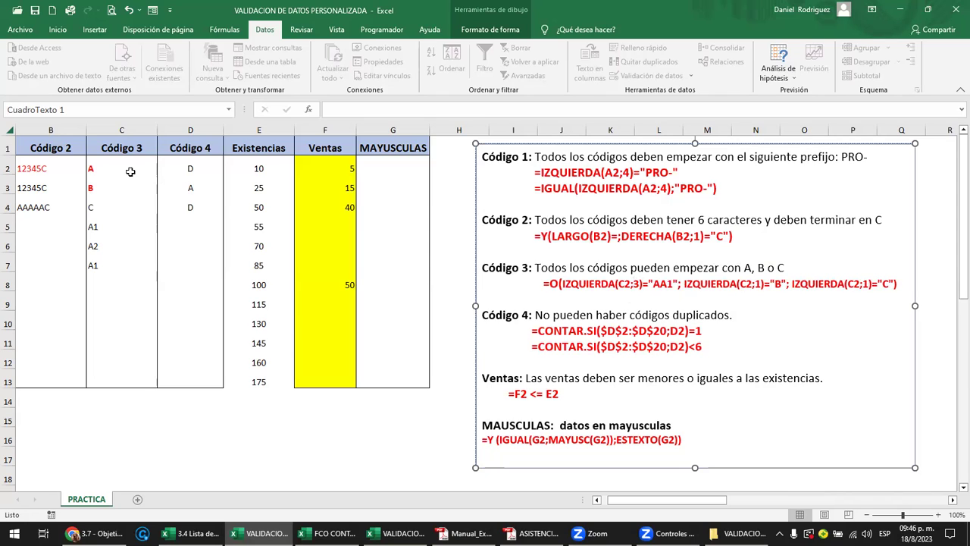
pyautogui.click(121, 168)
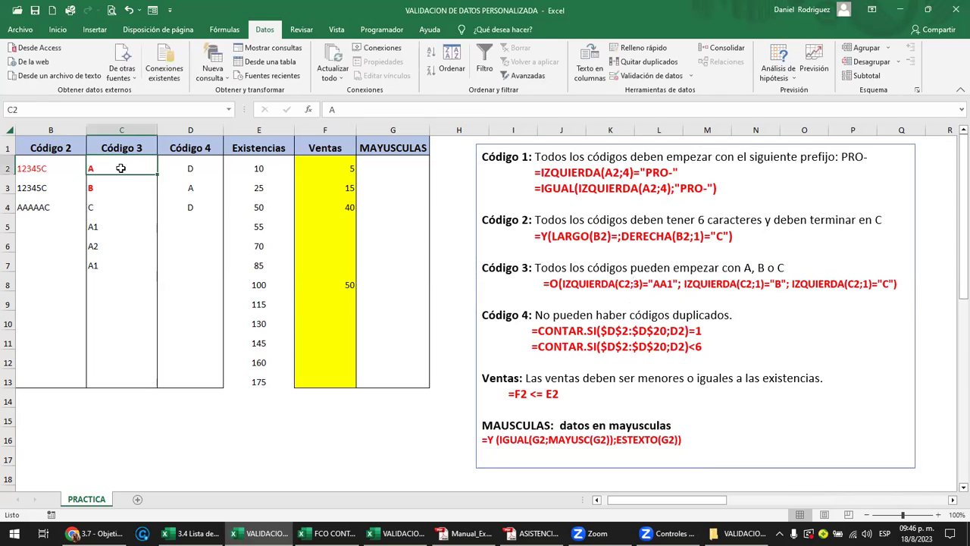
pyautogui.doubleClick(636, 283)
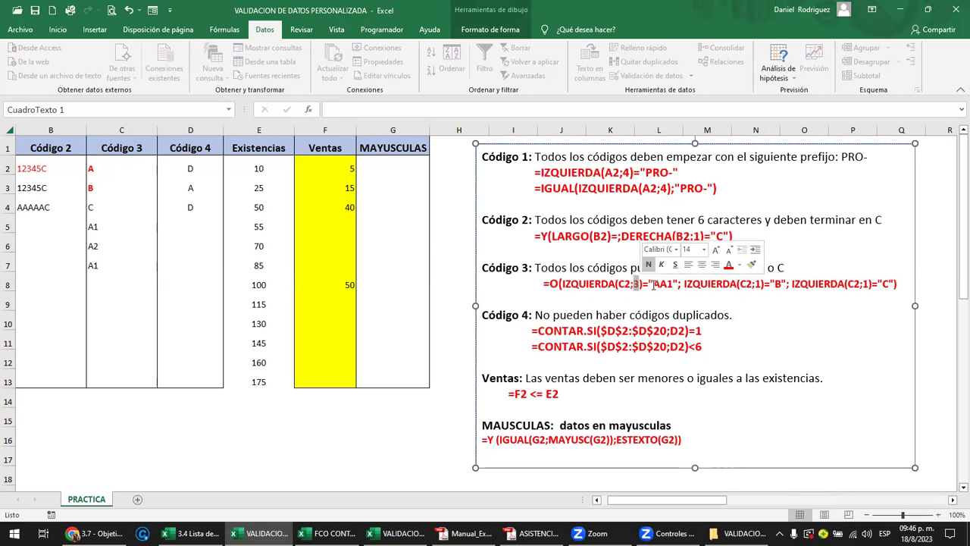
pyautogui.moveTo(653, 283); pyautogui.dragTo(674, 282)
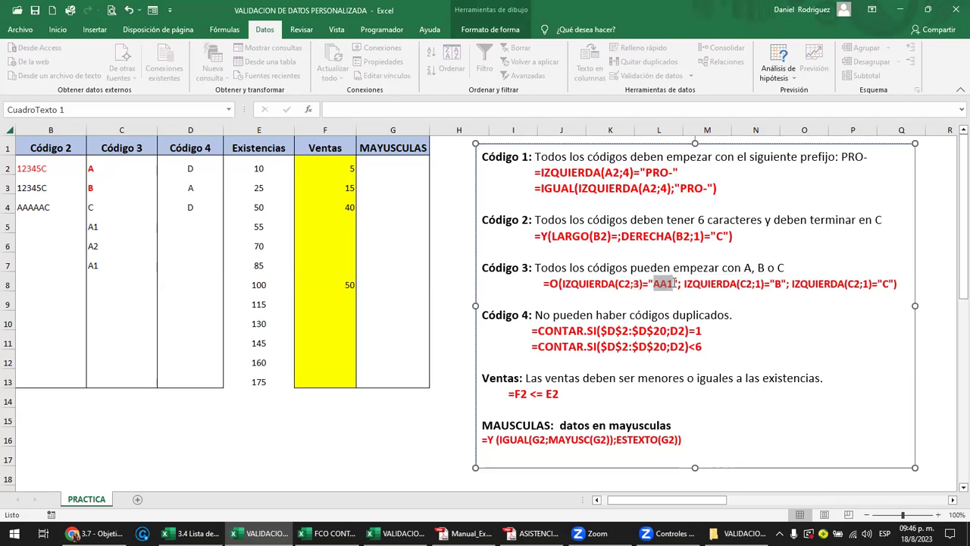
pyautogui.click(639, 361)
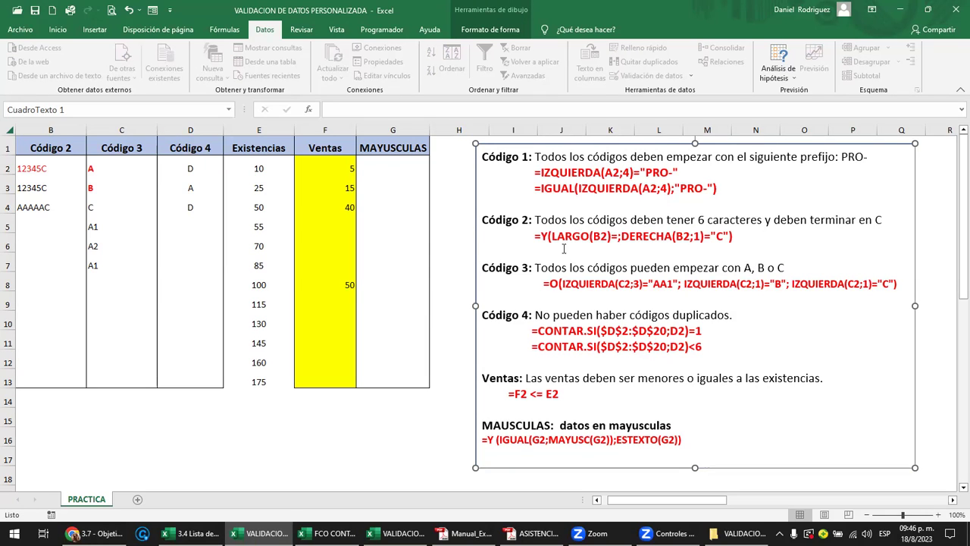
pyautogui.moveTo(551, 236); pyautogui.dragTo(733, 236)
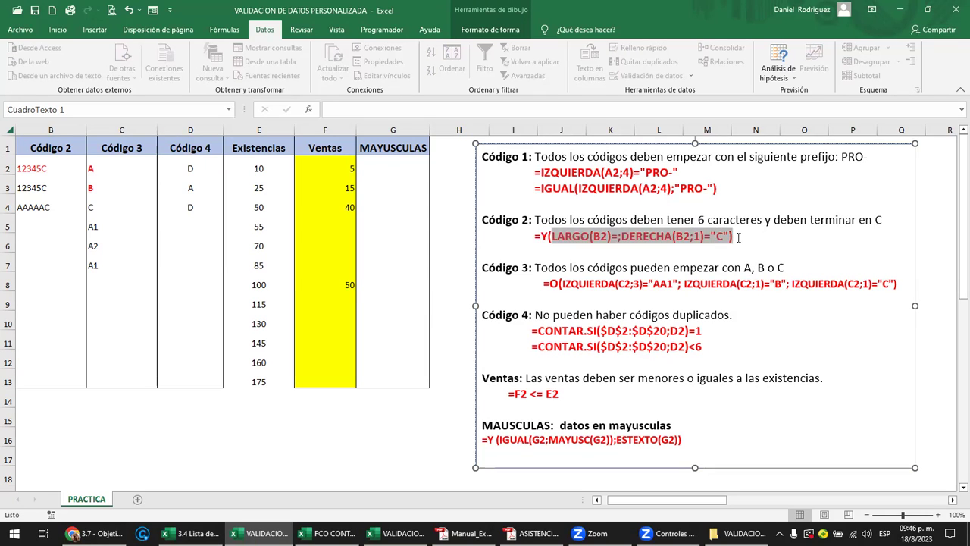
pyautogui.click(618, 286)
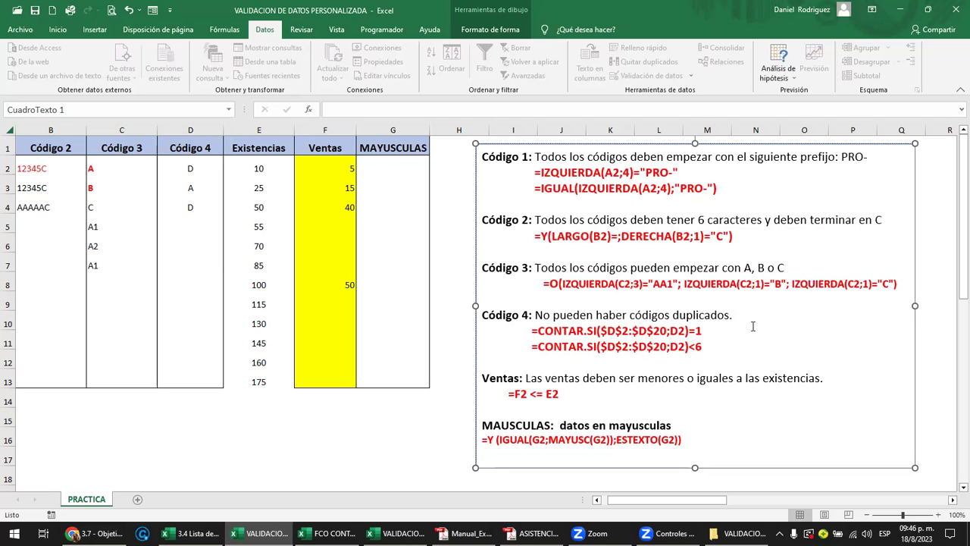
pyautogui.click(551, 284)
pyautogui.click(389, 166)
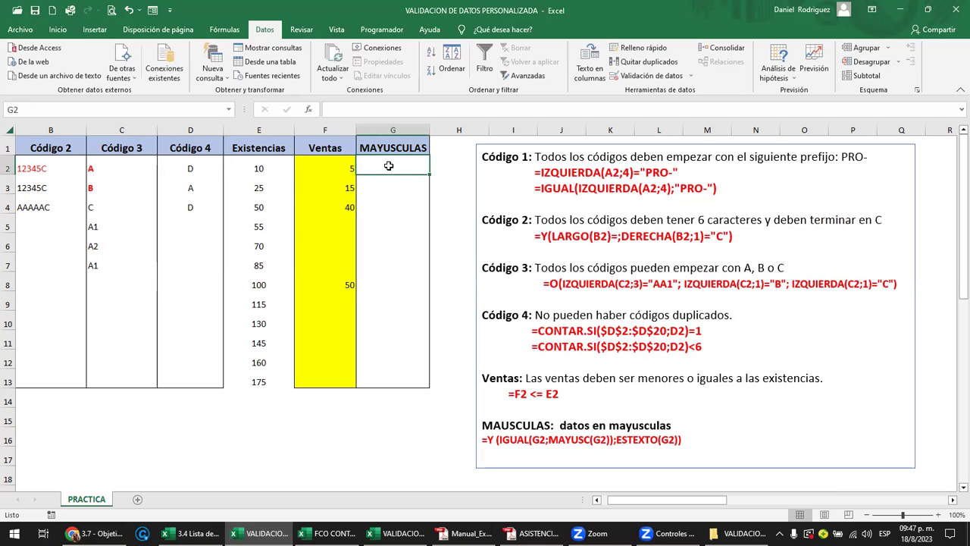
pyautogui.write('A')
pyautogui.press('Return')
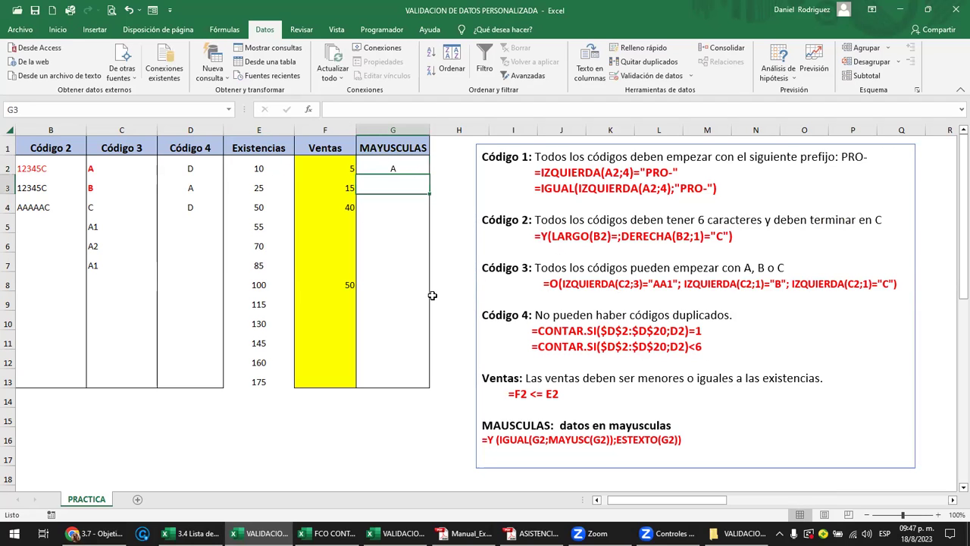
pyautogui.write('a')
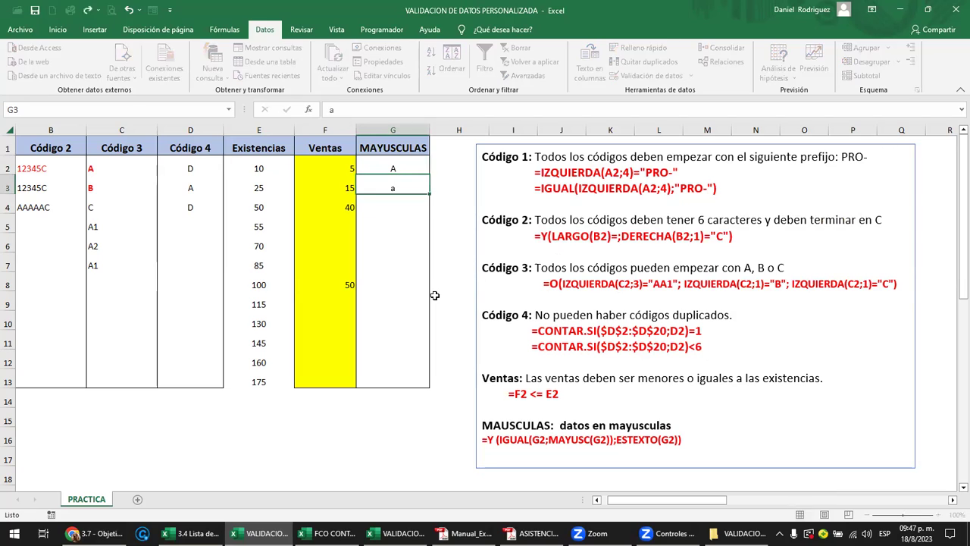
pyautogui.press('Return')
pyautogui.hotkey('ctrl', 'z')
pyautogui.hotkey('ctrl', 'z')
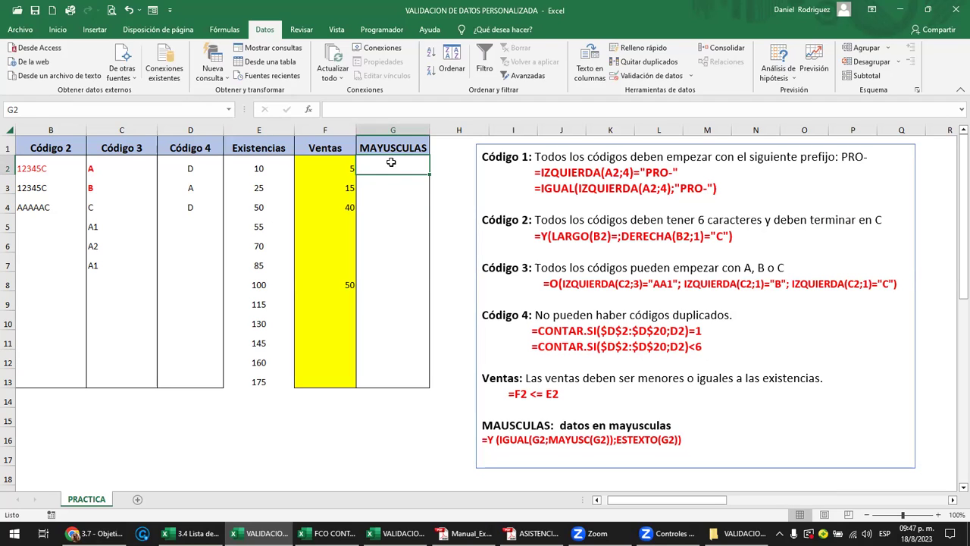
pyautogui.moveTo(393, 169); pyautogui.dragTo(411, 374)
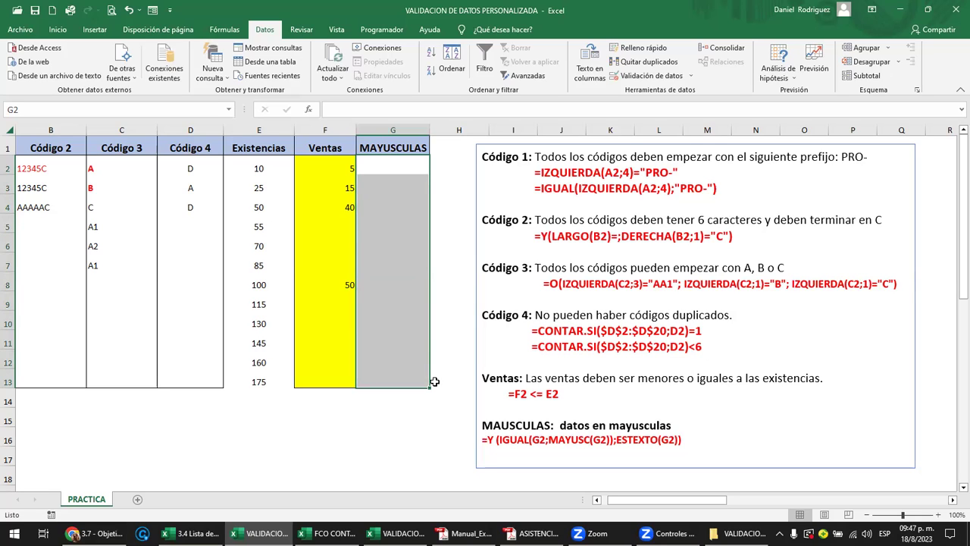
pyautogui.hotkey('shift', 'Up')
pyautogui.hotkey('shift', 'Up')
pyautogui.hotkey('shift', 'Up')
pyautogui.write('1')
pyautogui.press('Return')
pyautogui.hotkey('shift', 'Down')
pyautogui.write('1')
pyautogui.hotkey('ctrl', 'Return')
pyautogui.hotkey('shift', 'Up')
pyautogui.hotkey('ctrl', 'z')
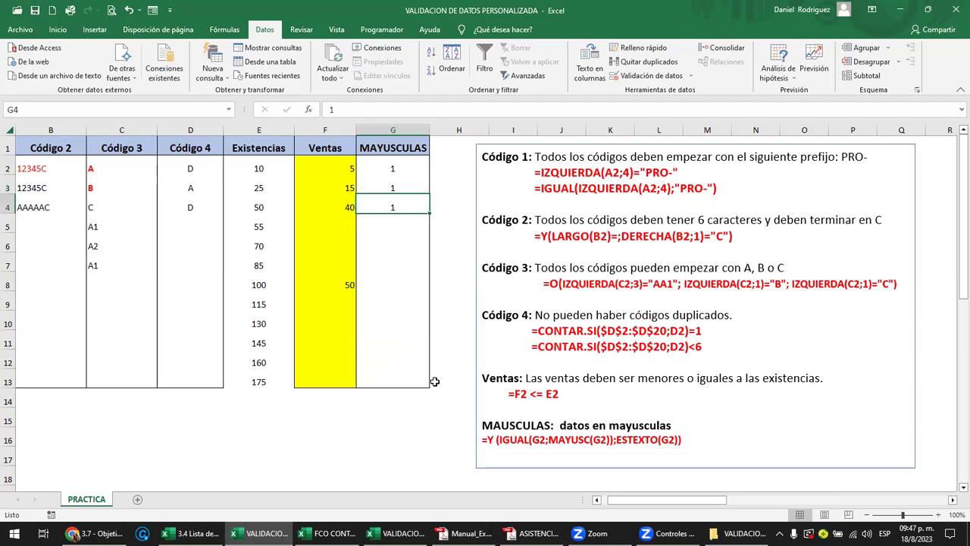
pyautogui.press('Up')
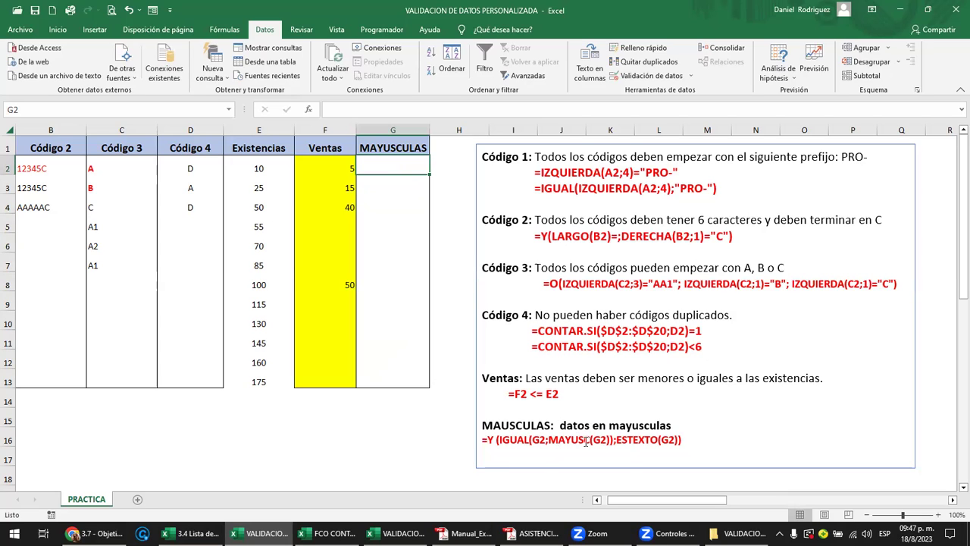
pyautogui.scroll(3, 586, 441)
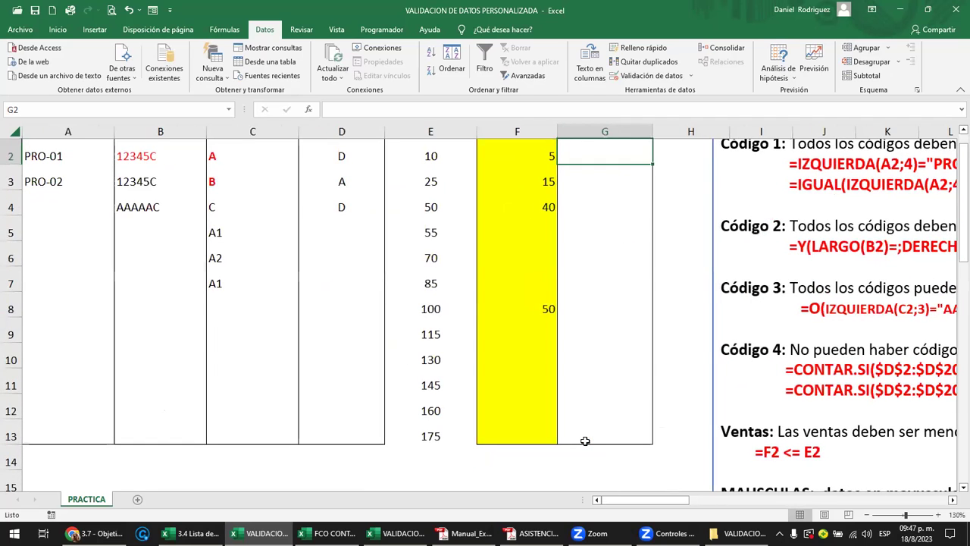
pyautogui.press('Right')
pyautogui.press('Right')
pyautogui.press('Right')
pyautogui.press('Right')
pyautogui.press('Right')
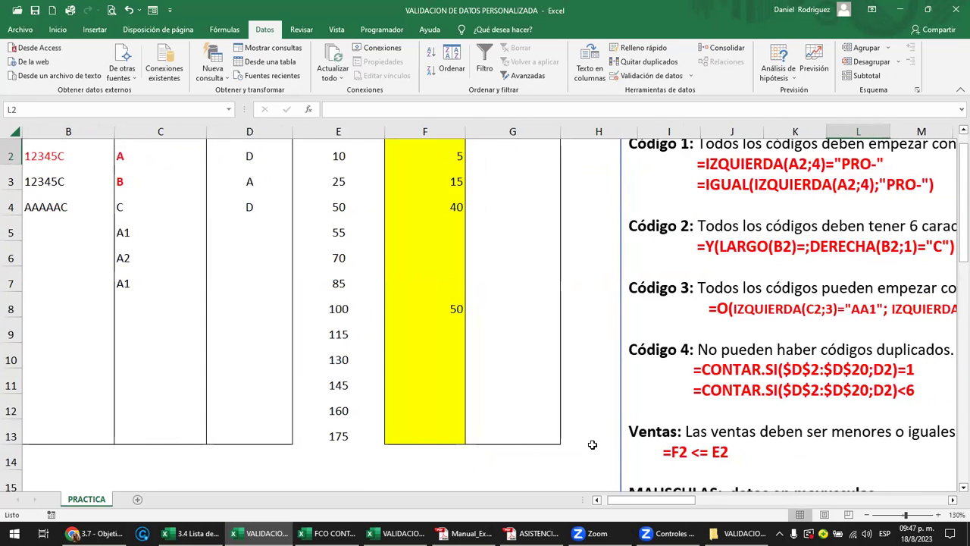
pyautogui.scroll(-2, 585, 441)
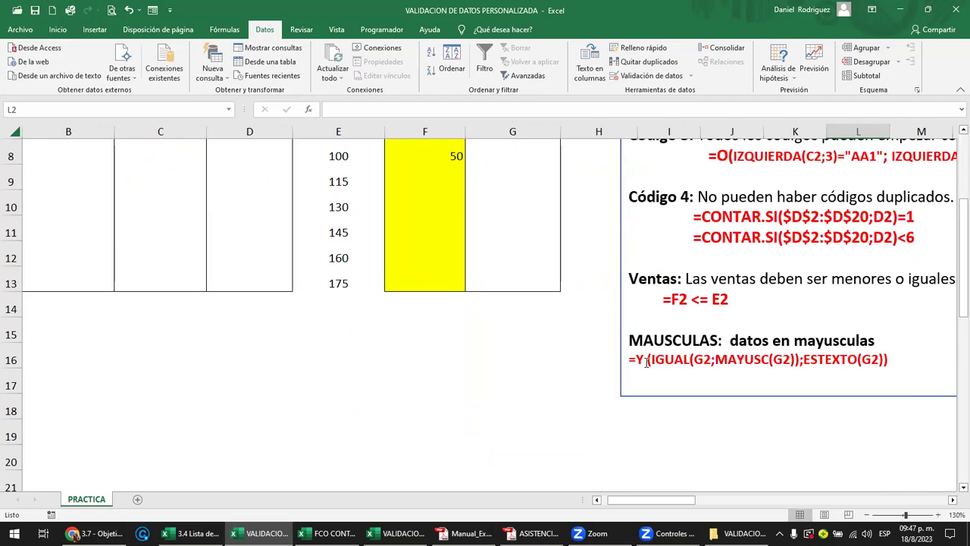
pyautogui.click(646, 362)
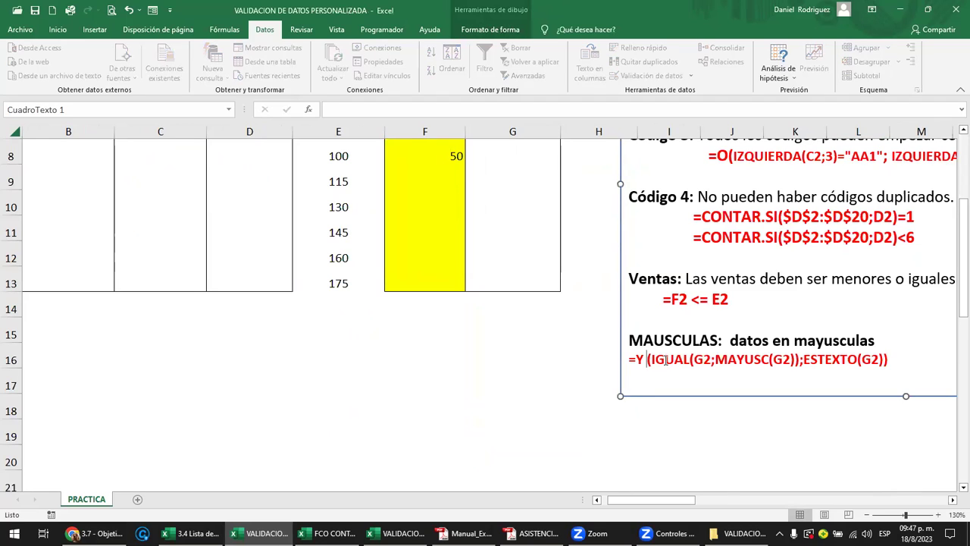
pyautogui.moveTo(804, 360); pyautogui.dragTo(888, 362)
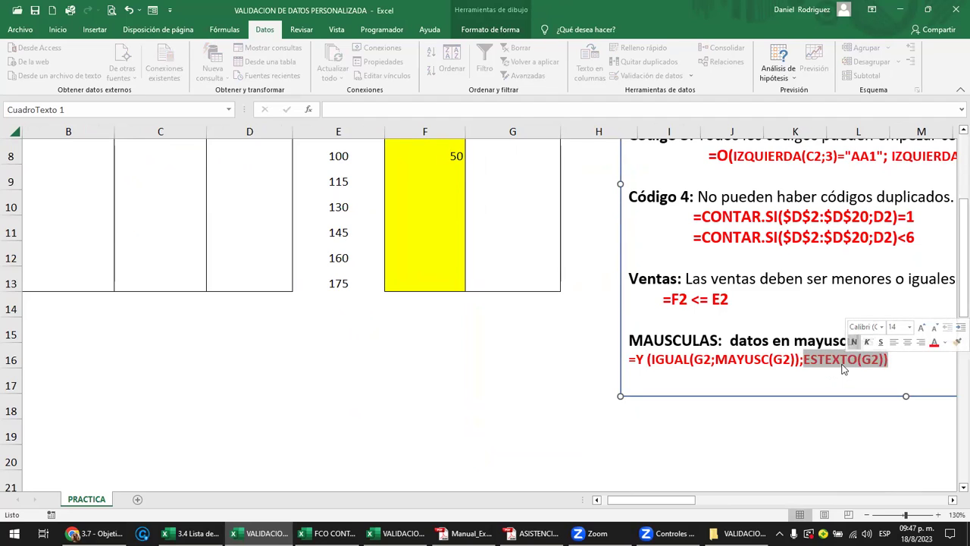
# Type HOLA in cell I19
pyautogui.click(679, 431)
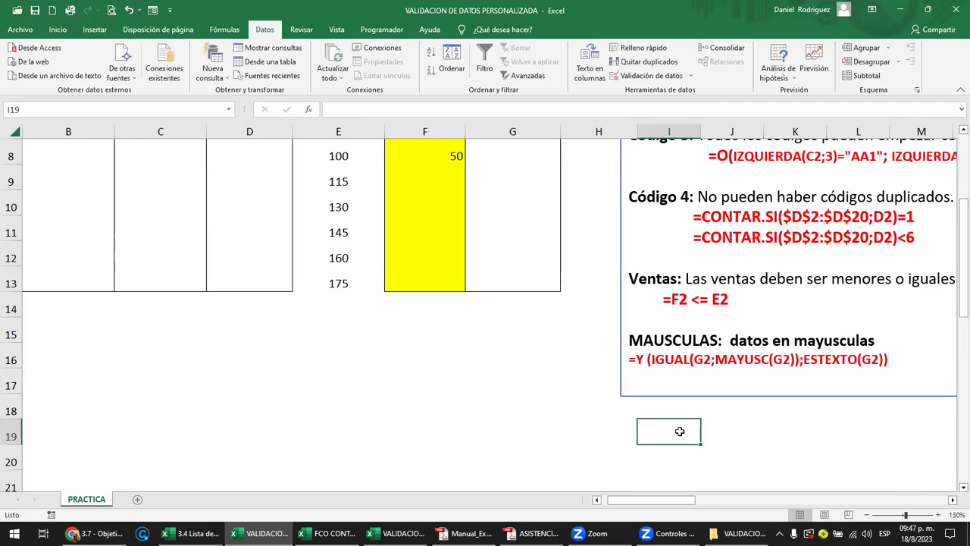
pyautogui.write('HOLA')
pyautogui.press('Return')
# Enter =ESTEXTO(I19) in J19
pyautogui.press('Up')
pyautogui.press('Right')
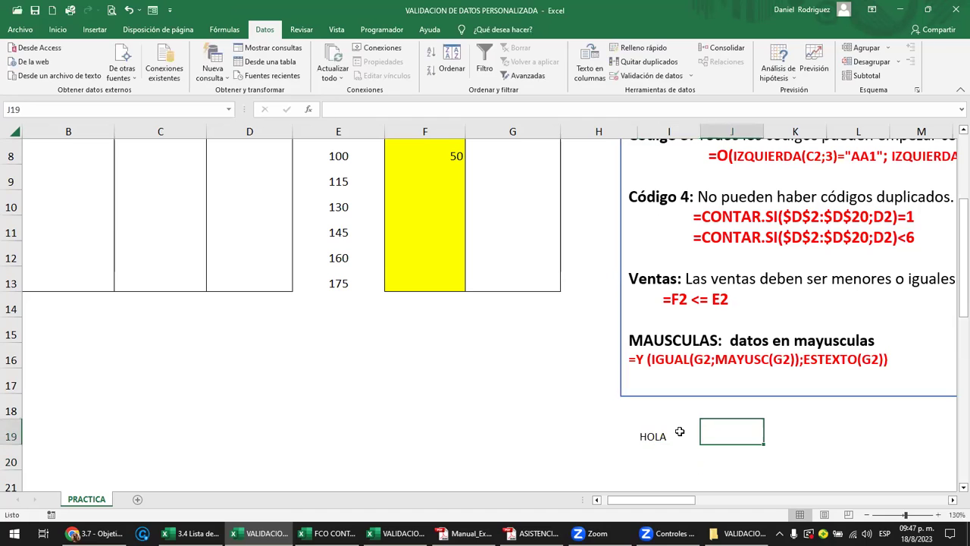
pyautogui.write('=')
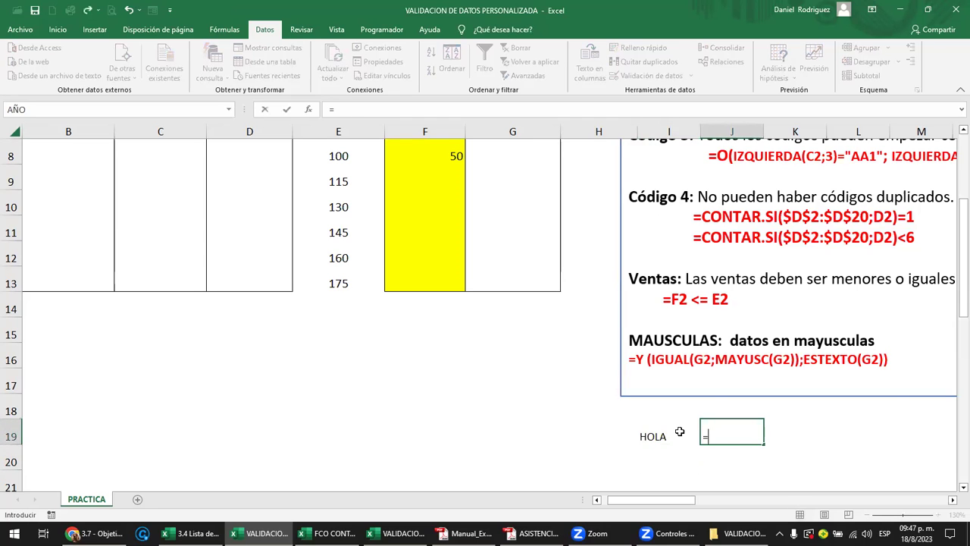
pyautogui.write('ES')
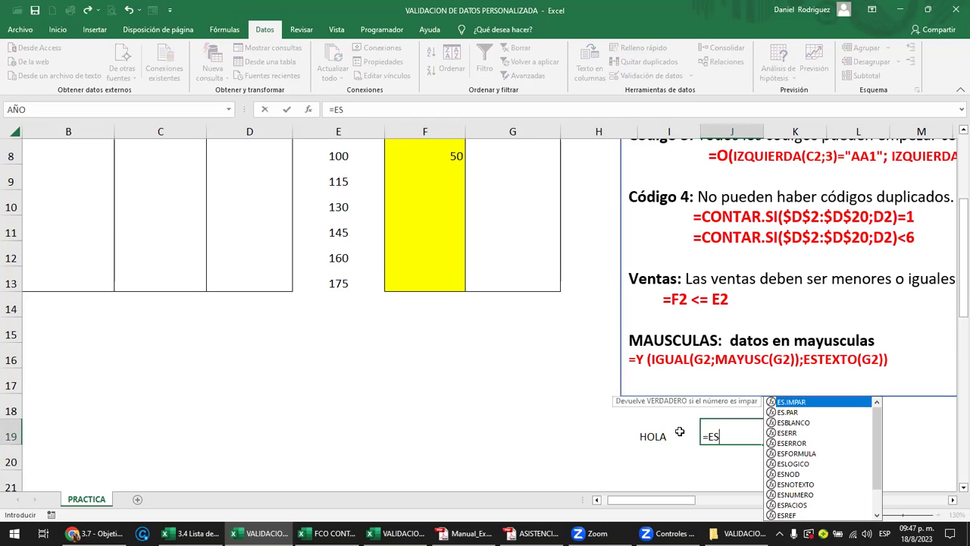
pyautogui.write('T')
pyautogui.press('Tab')
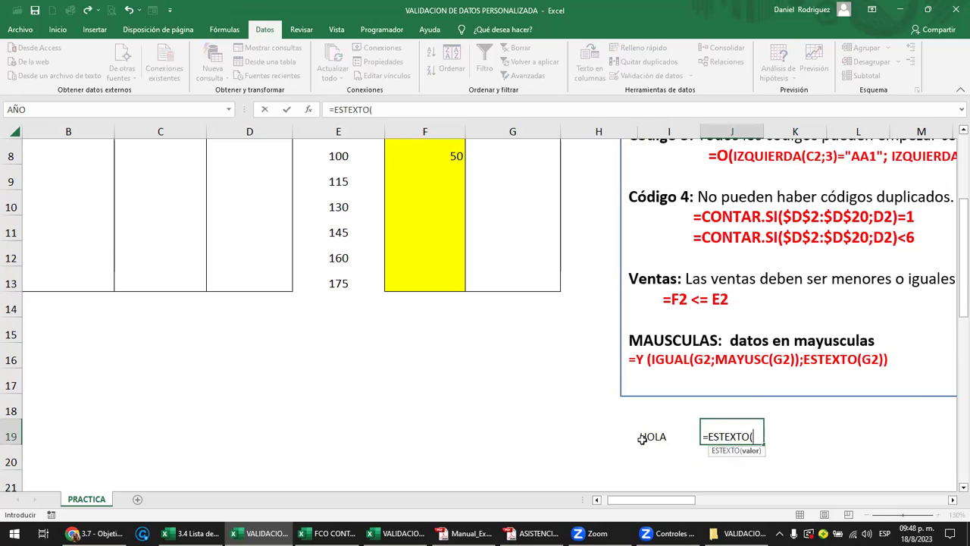
pyautogui.click(643, 436)
pyautogui.write(')')
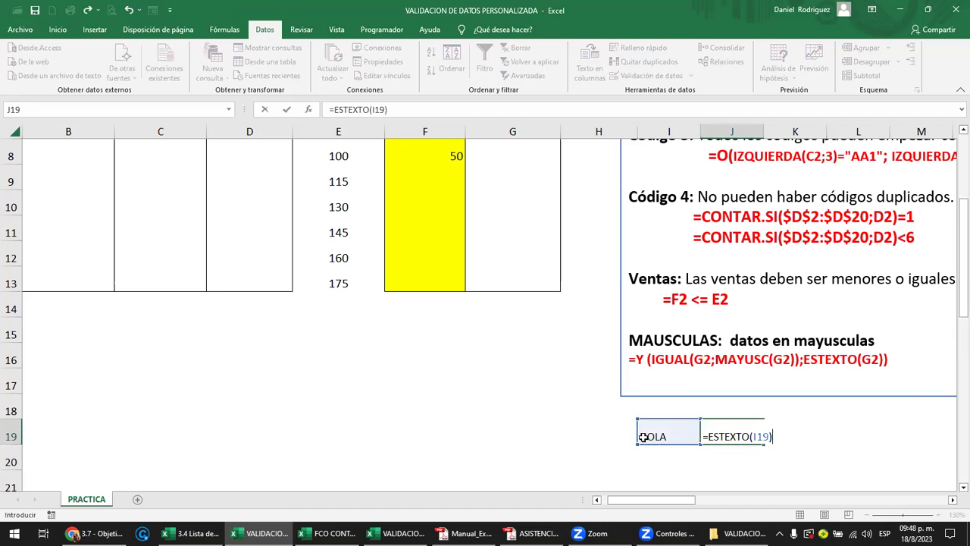
pyautogui.press('Return')
pyautogui.press('Up')
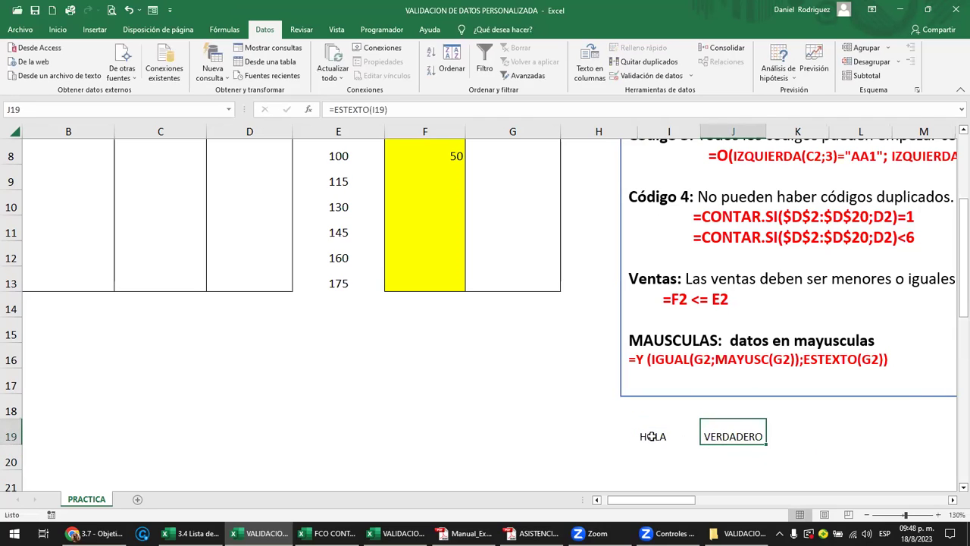
# Test ESTEXTO by entering 1 and then A in I19
pyautogui.click(650, 437)
pyautogui.write('1')
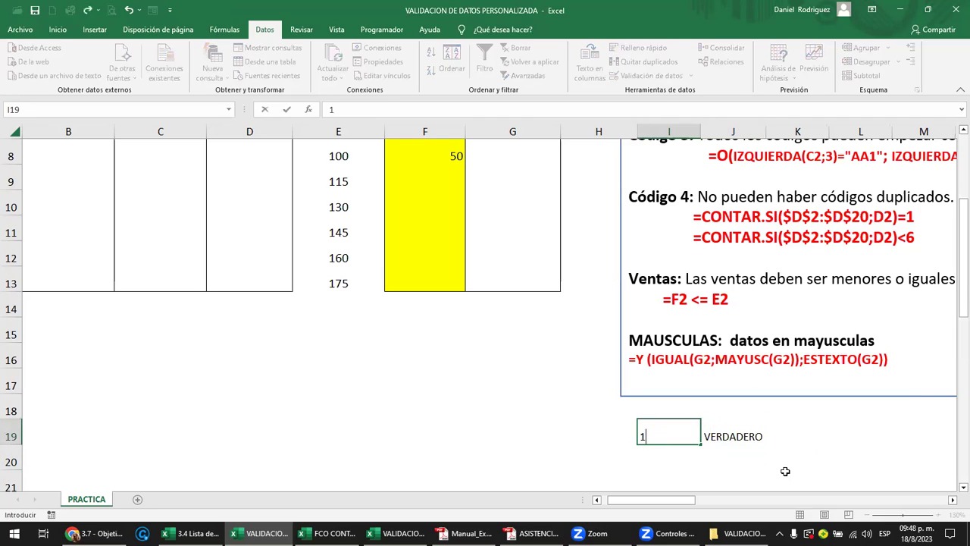
pyautogui.press('Return')
pyautogui.press('Up')
pyautogui.write('A')
pyautogui.press('Tab')
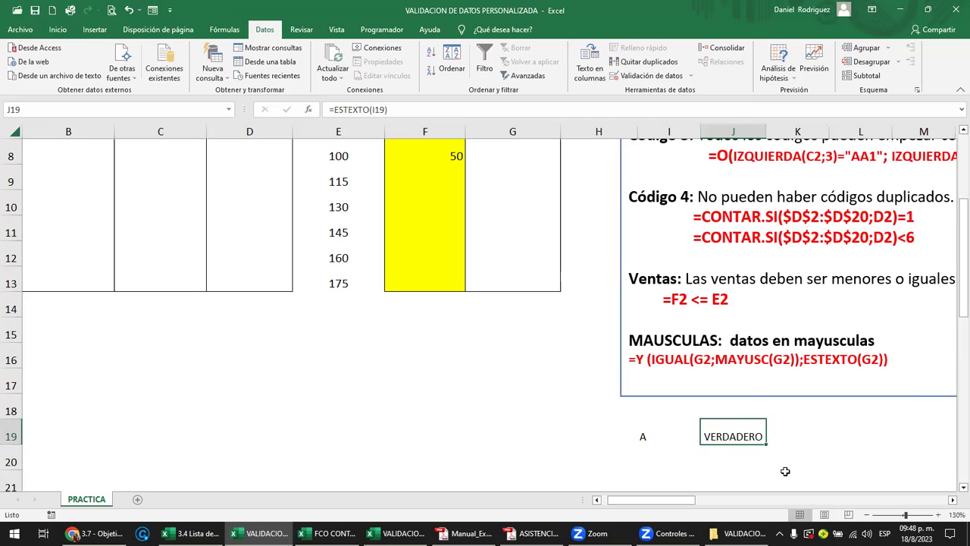
pyautogui.click(639, 358)
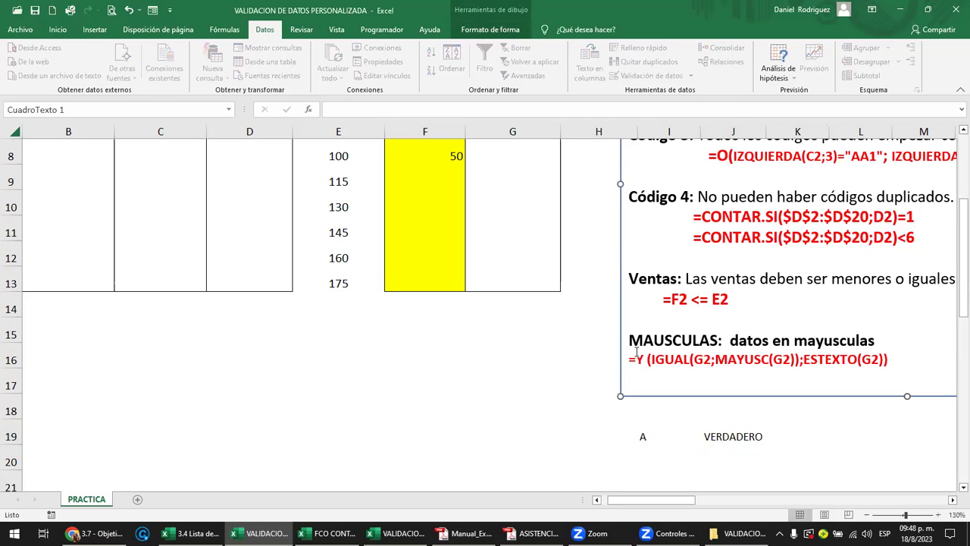
pyautogui.moveTo(804, 359); pyautogui.dragTo(884, 362)
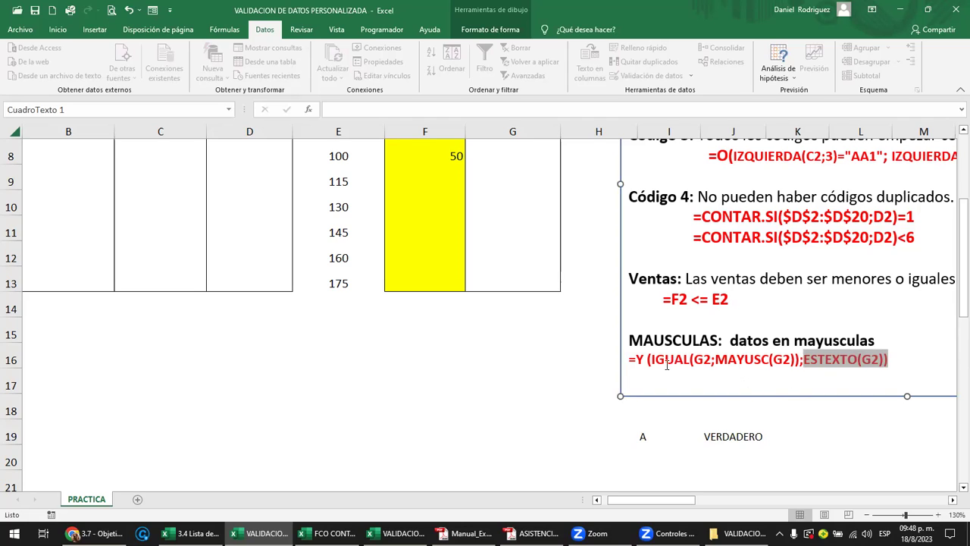
pyautogui.moveTo(653, 360); pyautogui.dragTo(689, 360)
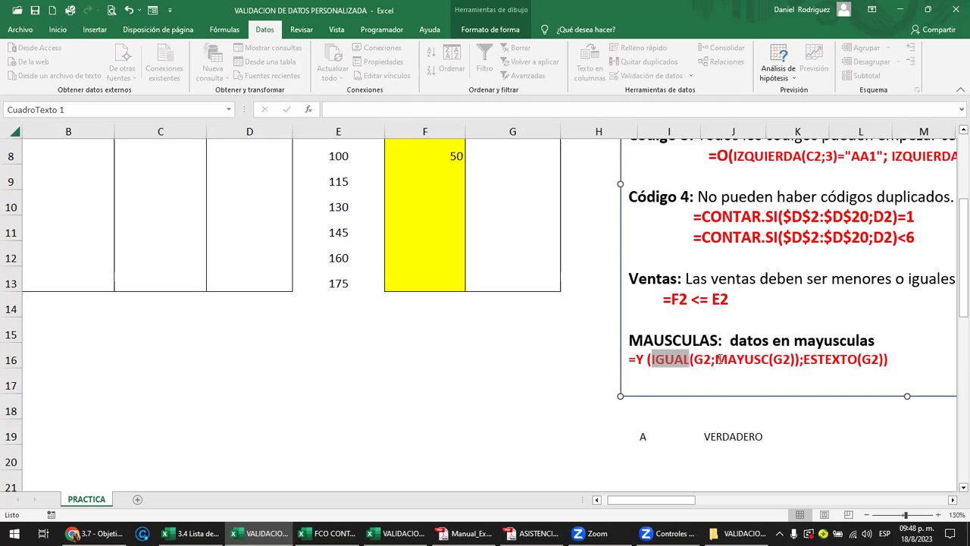
pyautogui.moveTo(715, 359); pyautogui.dragTo(784, 358)
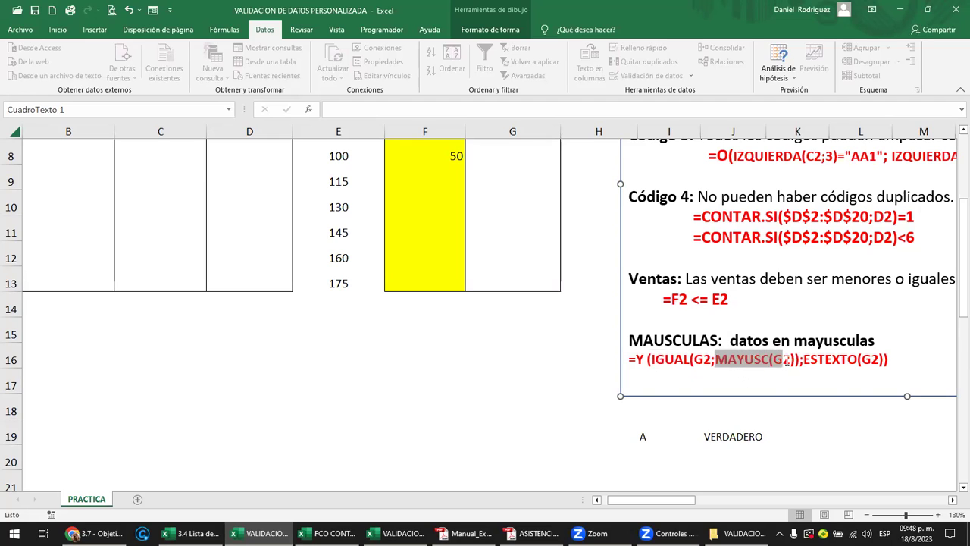
# Put HOLA back in I19 and recalculate the ESTEXTO formula in J19
pyautogui.click(673, 454)
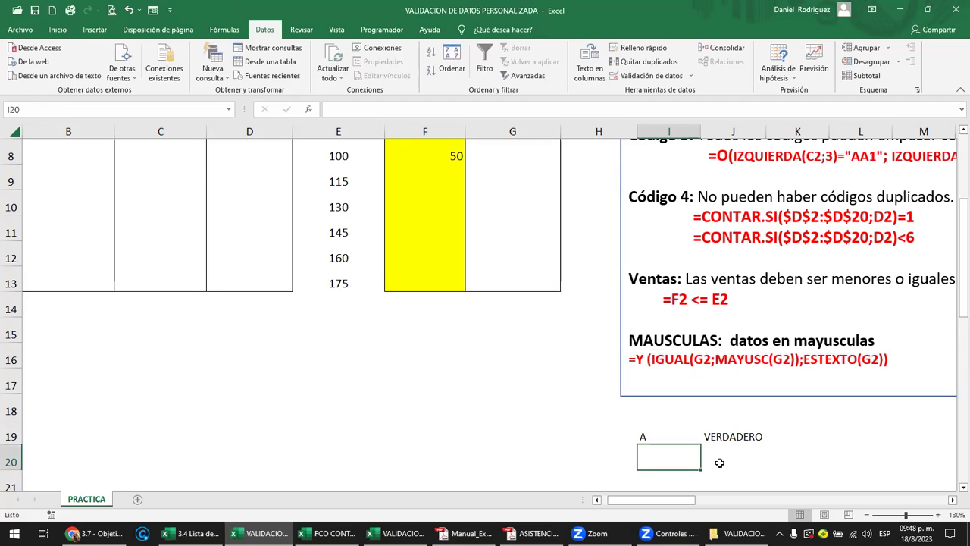
pyautogui.press('Up')
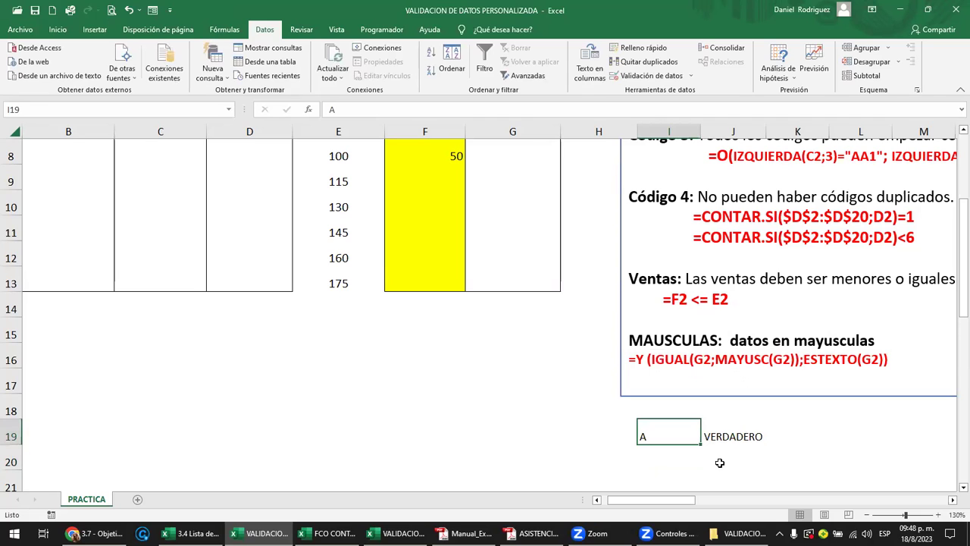
pyautogui.write('HOLA')
pyautogui.press('Return')
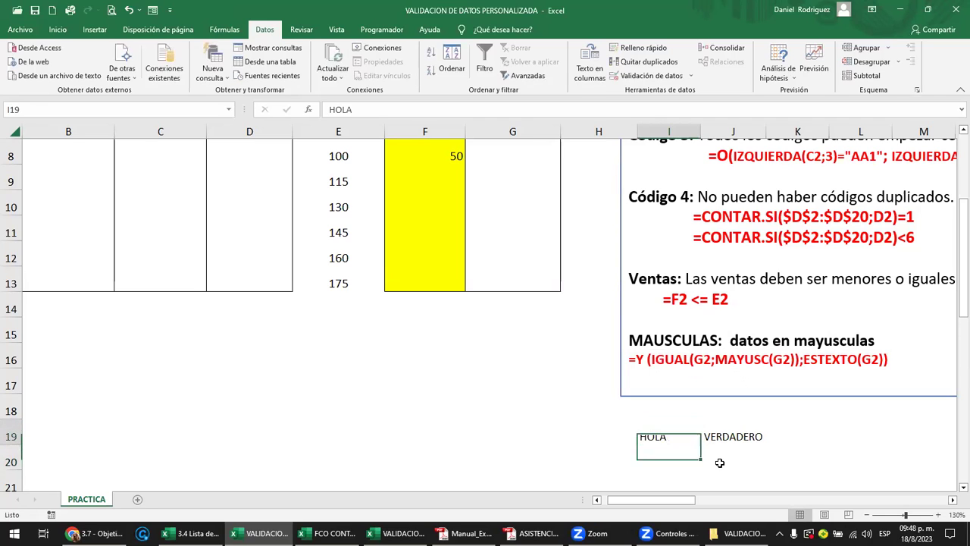
pyautogui.press('Right')
pyautogui.press('F2')
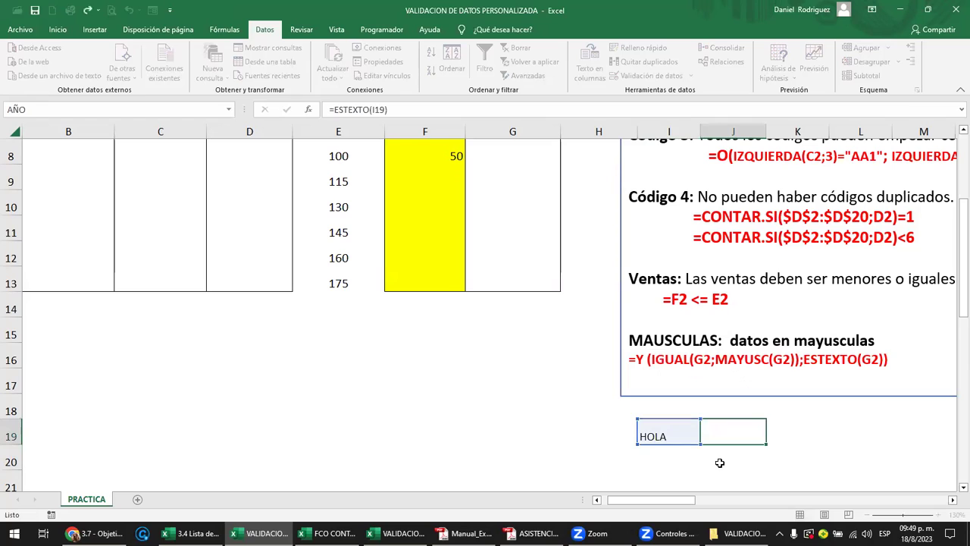
pyautogui.hotkey('ctrl', 'Return')
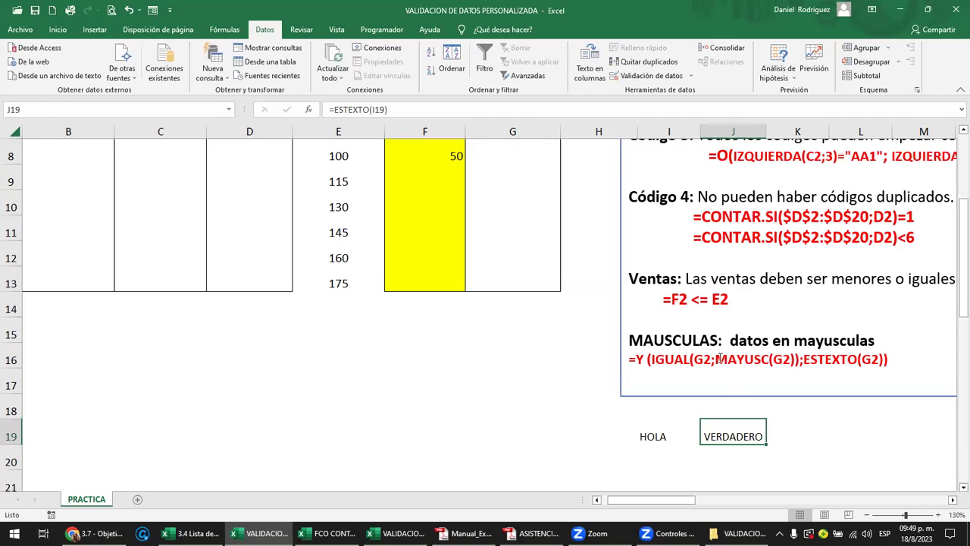
# Check MAYUSC(G2) in the rule note and begin typing =MAYS in J20
pyautogui.moveTo(716, 359); pyautogui.dragTo(790, 362)
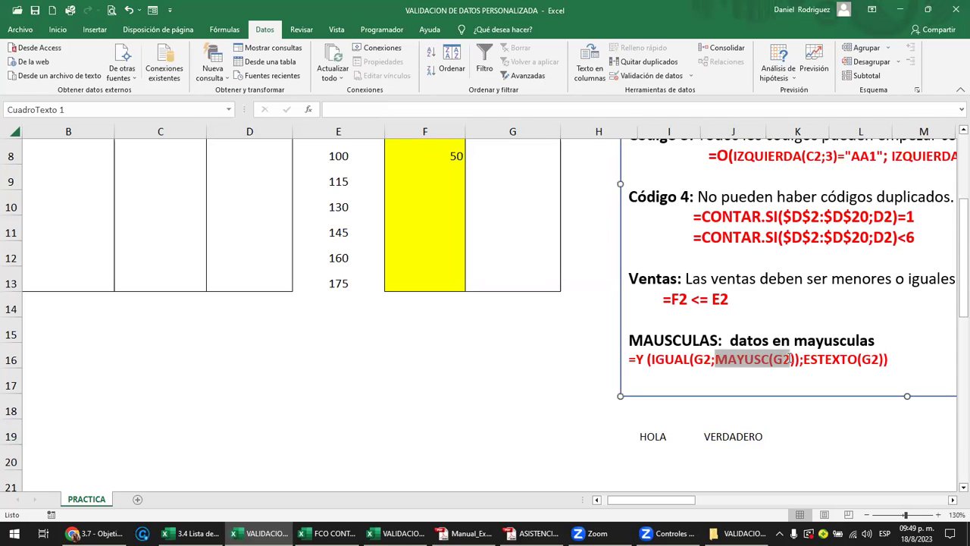
pyautogui.click(734, 458)
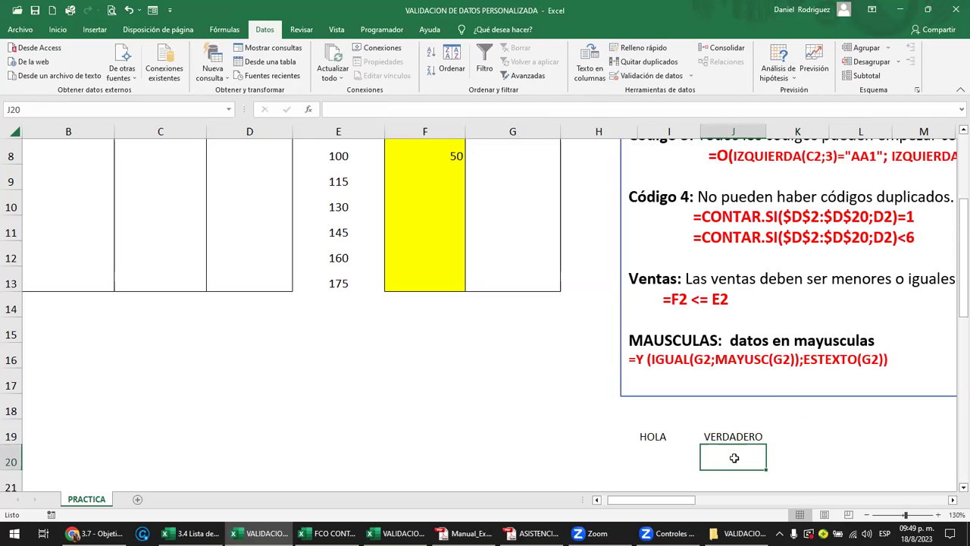
pyautogui.write('=MAYS')
# Enter =MAYUSC(I19) in J20
pyautogui.press('BackSpace')
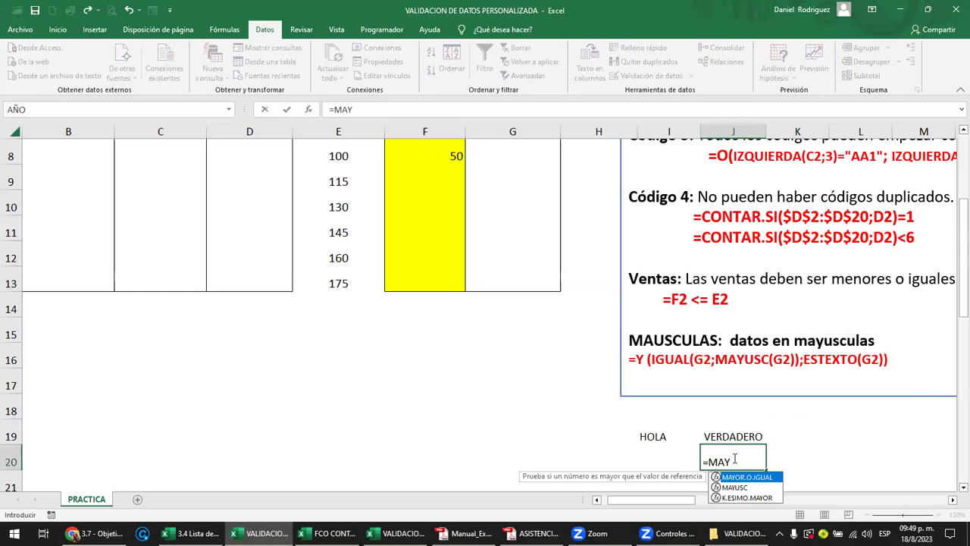
pyautogui.press('Down')
pyautogui.press('Tab')
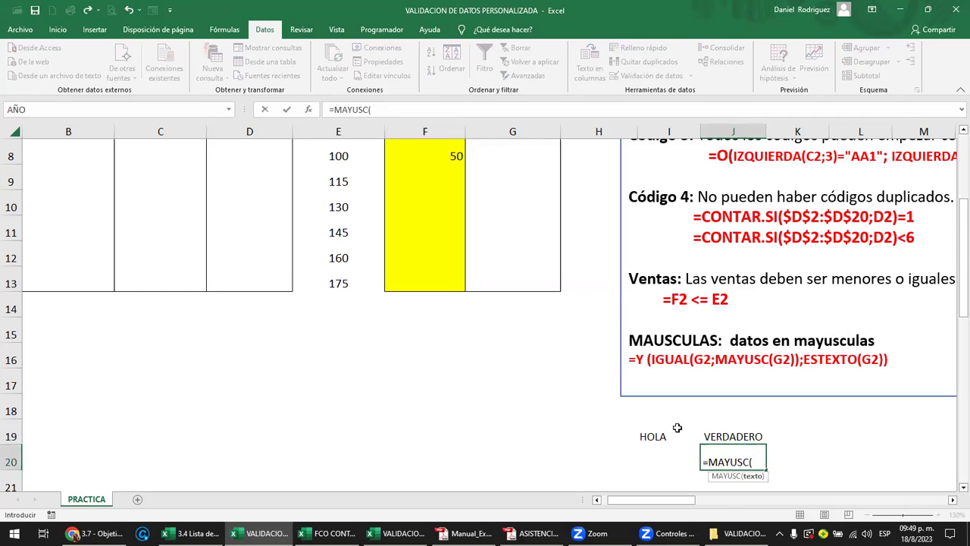
pyautogui.click(654, 437)
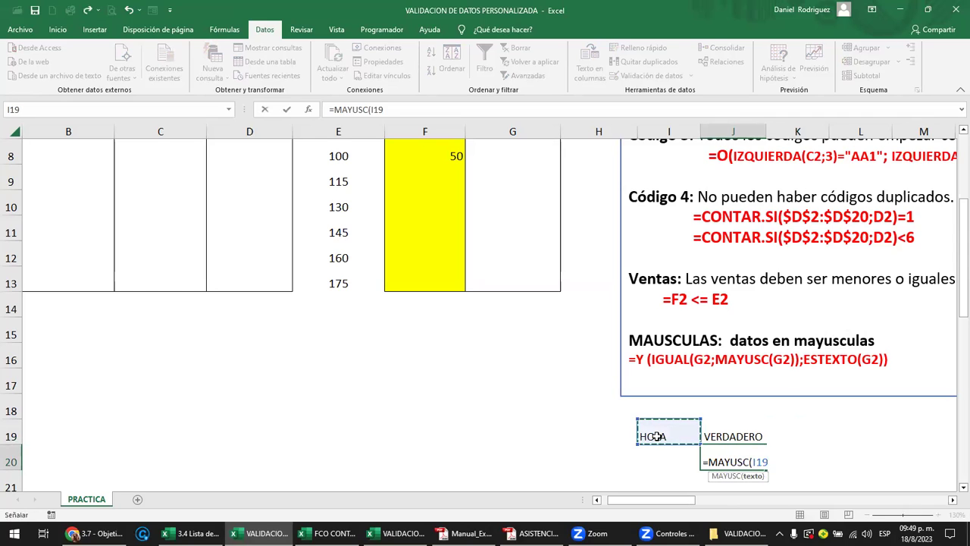
pyautogui.press('Return')
pyautogui.press('Up')
pyautogui.press('F2')
# Change I19 to lowercase hola and recalculate J20 so it shows HOLA
pyautogui.click(656, 437)
pyautogui.press('Up')
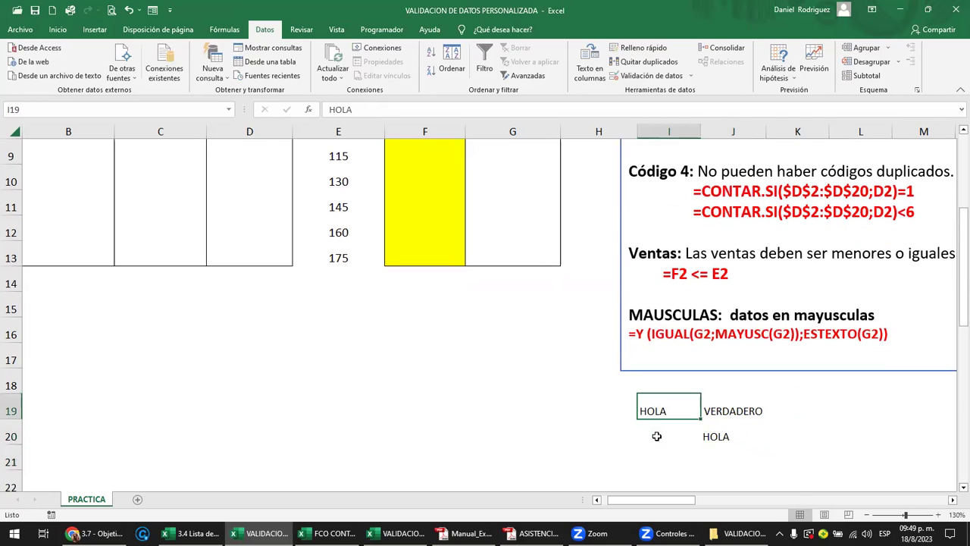
pyautogui.write('hola')
pyautogui.press('Return')
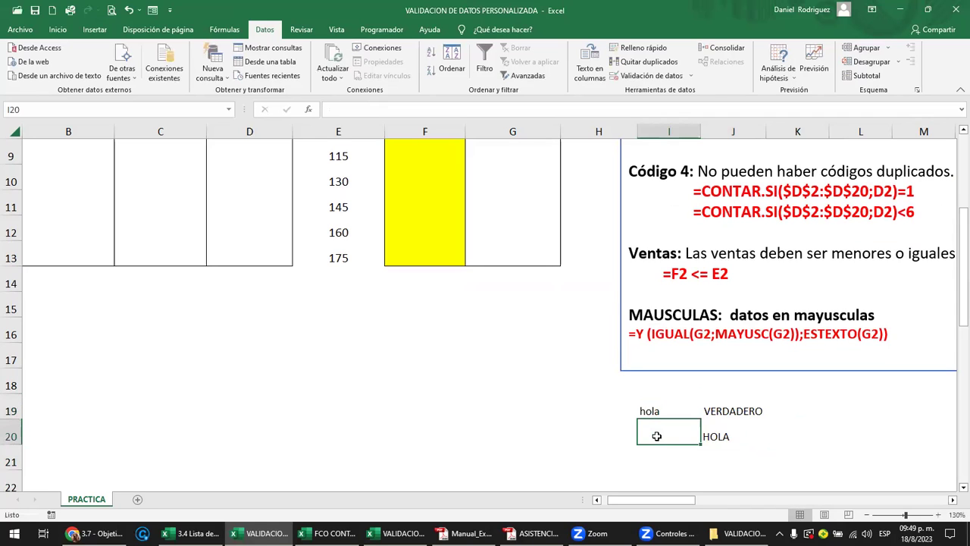
pyautogui.press('Up')
pyautogui.press('Down')
pyautogui.press('Right')
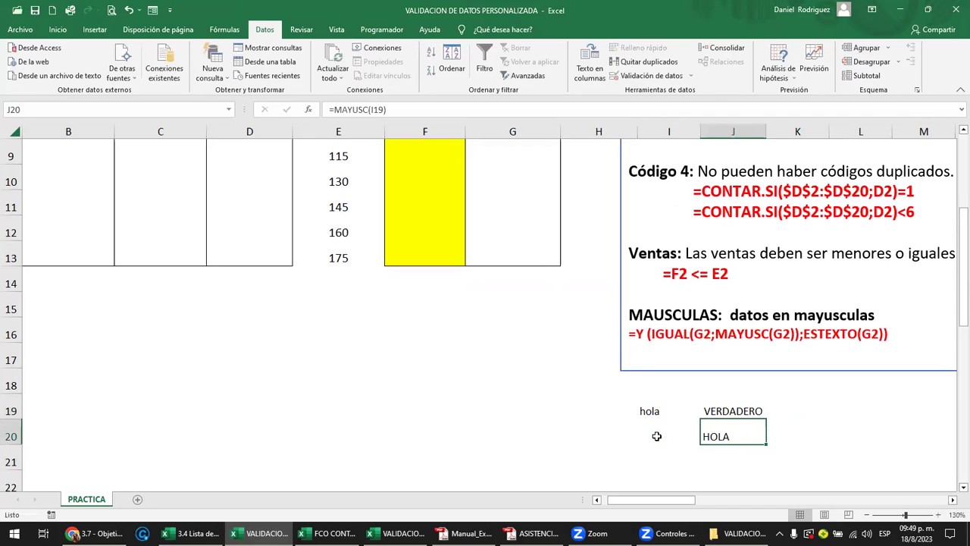
pyautogui.press('F2')
pyautogui.hotkey('ctrl', 'Return')
pyautogui.press('Left')
pyautogui.press('Up')
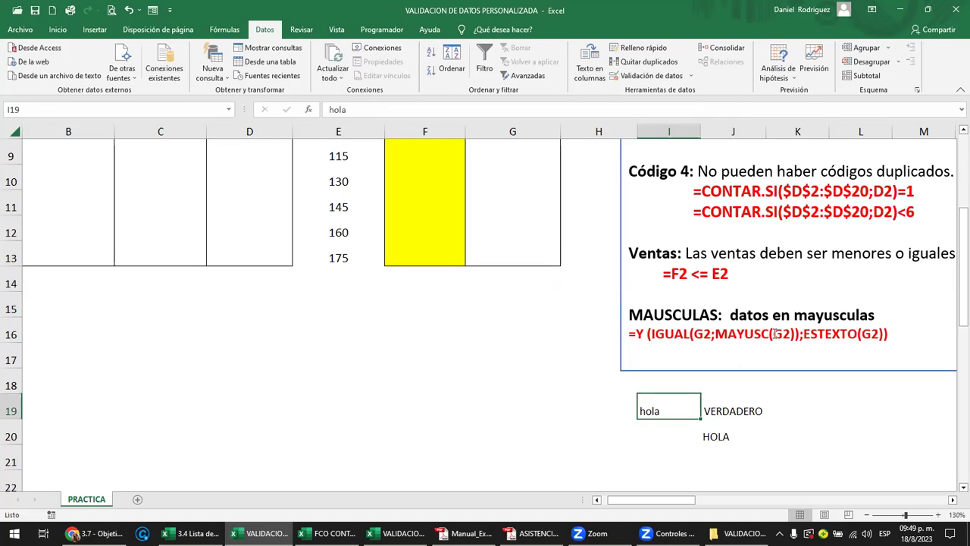
pyautogui.moveTo(803, 334); pyautogui.dragTo(890, 329)
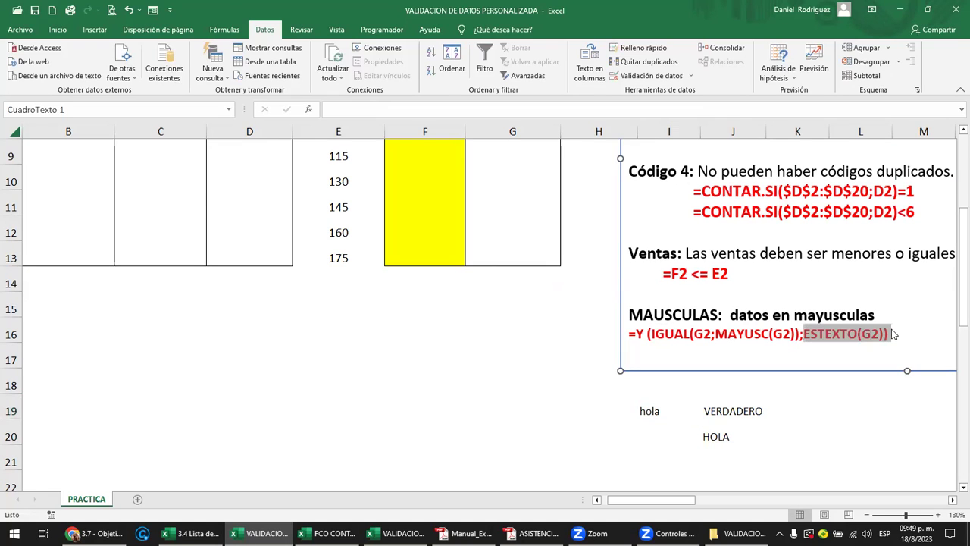
pyautogui.click(766, 348)
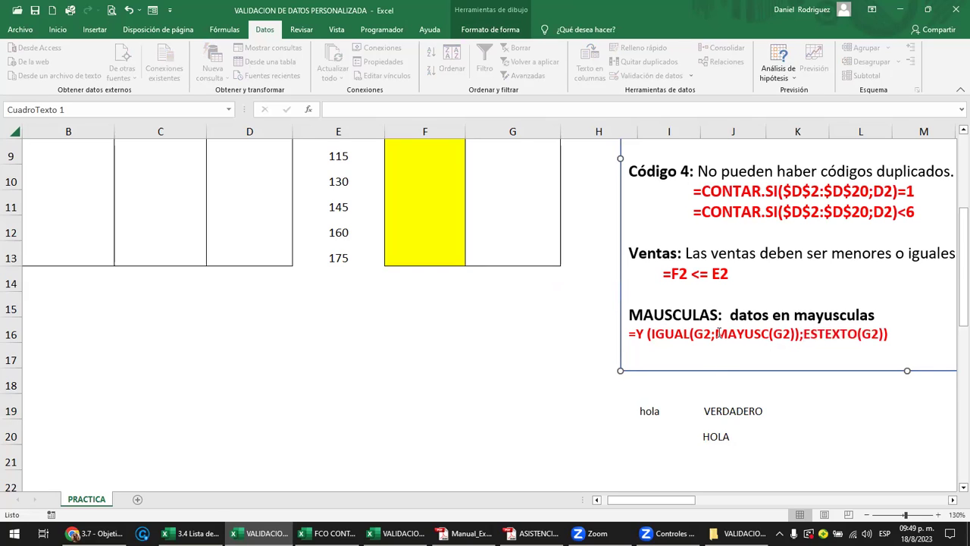
pyautogui.moveTo(717, 333); pyautogui.dragTo(791, 334)
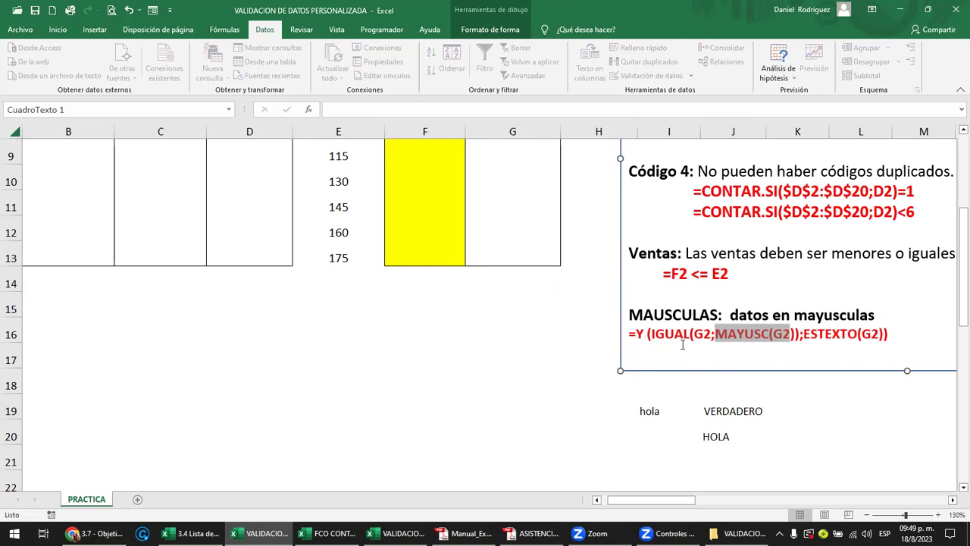
pyautogui.click(656, 334)
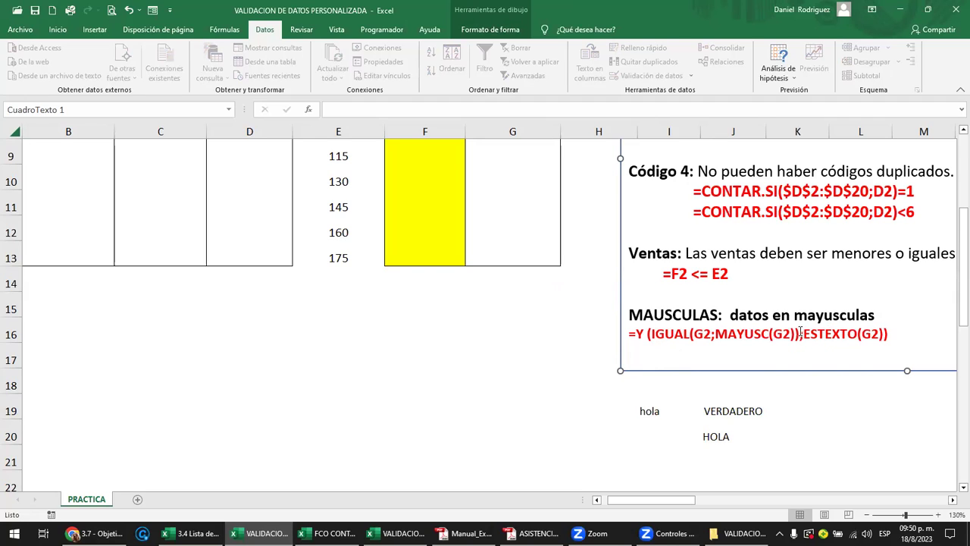
pyautogui.moveTo(800, 334); pyautogui.dragTo(671, 333)
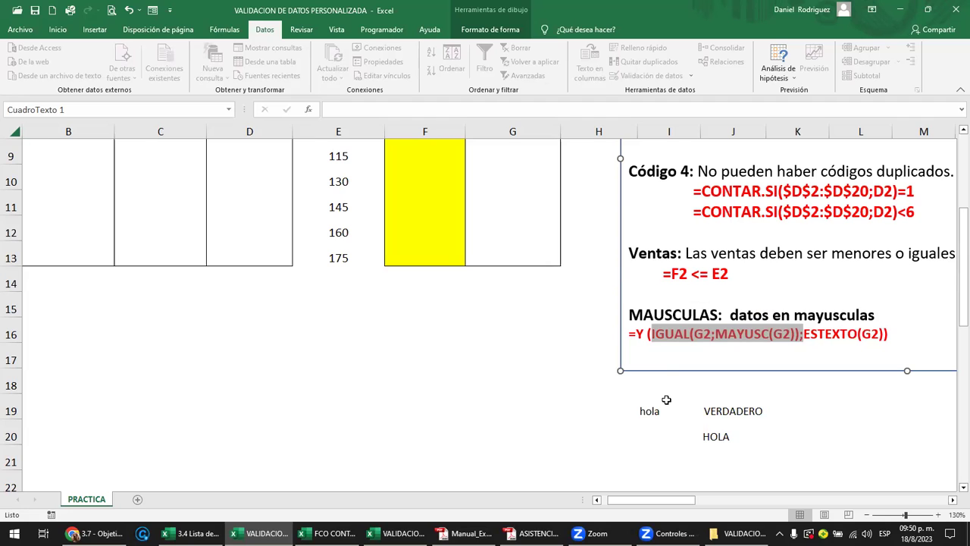
pyautogui.scroll(1, 648, 415)
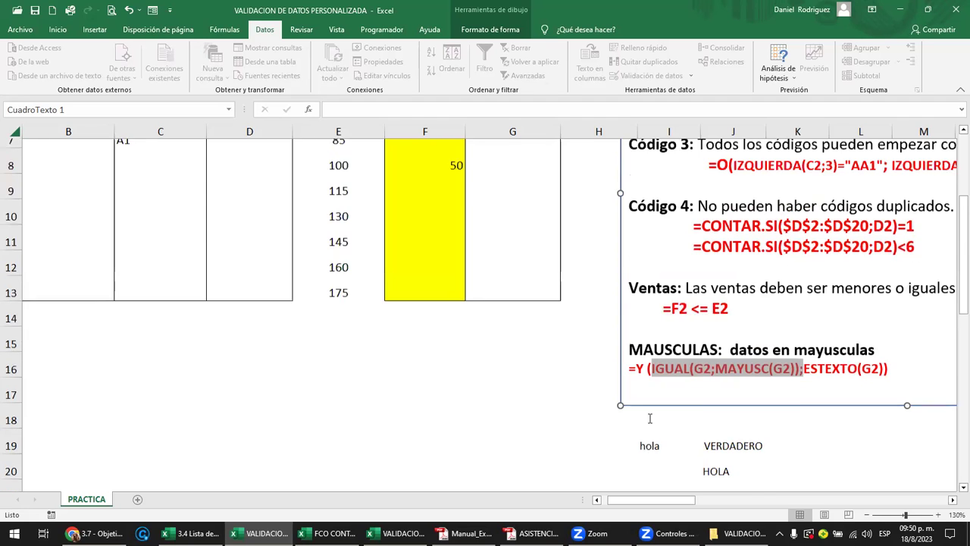
pyautogui.scroll(2, 688, 420)
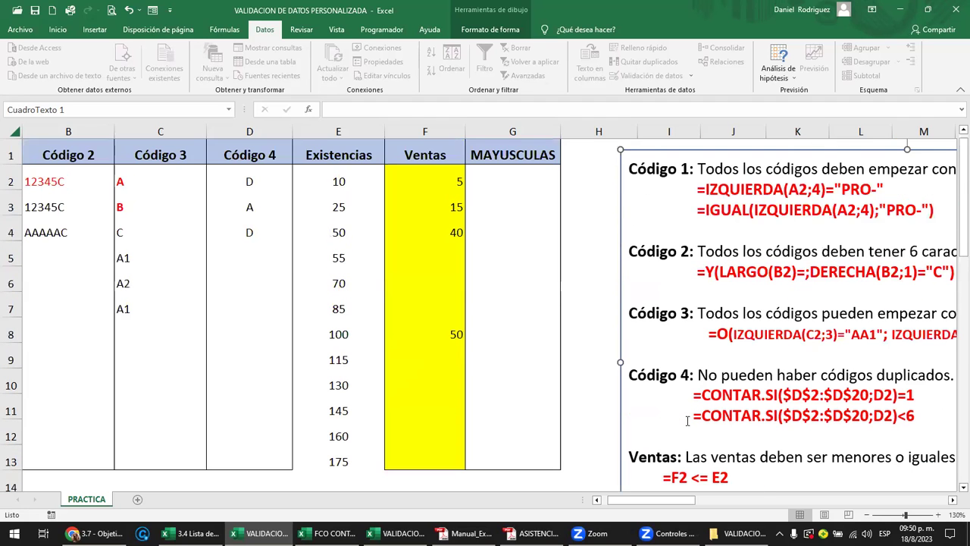
pyautogui.click(514, 182)
pyautogui.write('a')
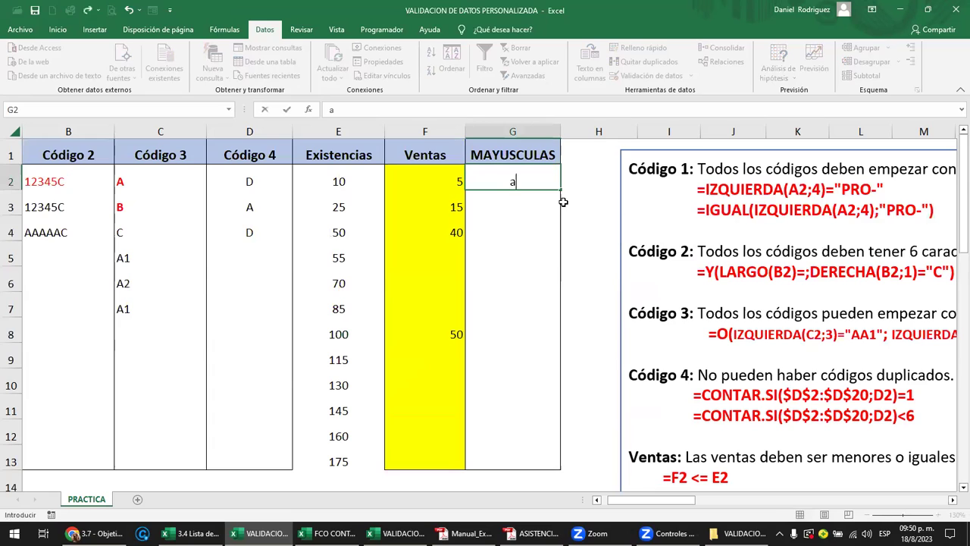
pyautogui.press('Return')
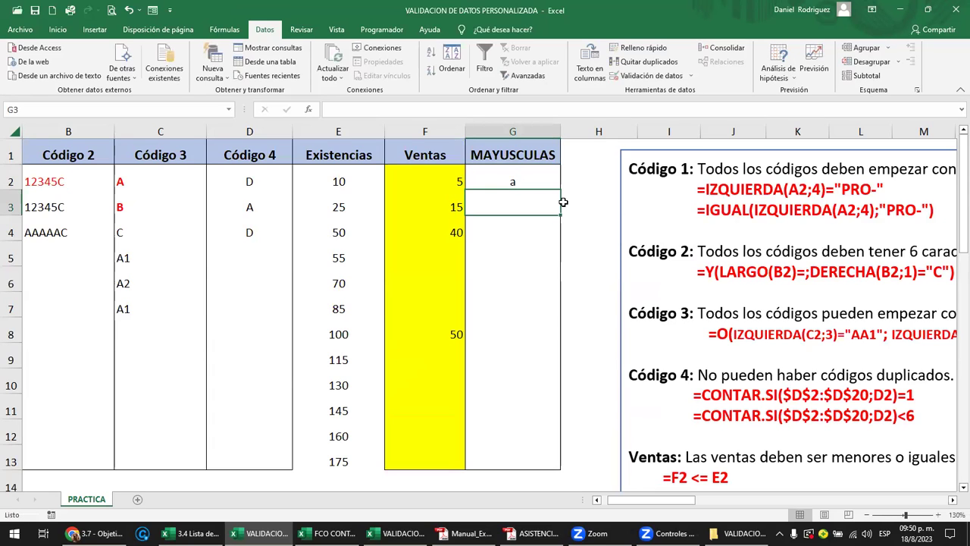
pyautogui.write('a')
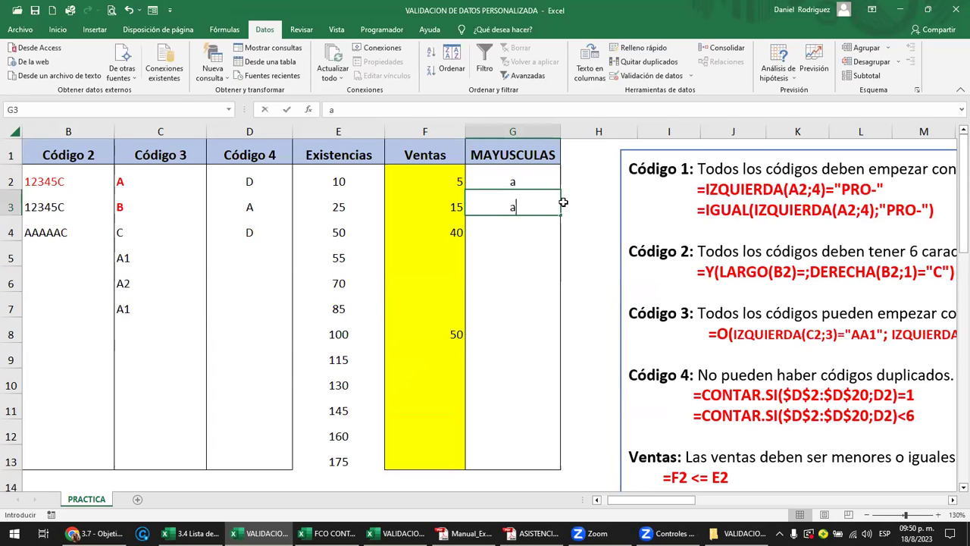
pyautogui.press('Return')
pyautogui.hotkey('ctrl', 'z')
pyautogui.hotkey('ctrl', 'z')
pyautogui.scroll(-1, 604, 256)
pyautogui.scroll(-1, 605, 256)
# Delete the stray space after =Y in the MAYUSCULAS rule formula
pyautogui.click(641, 388)
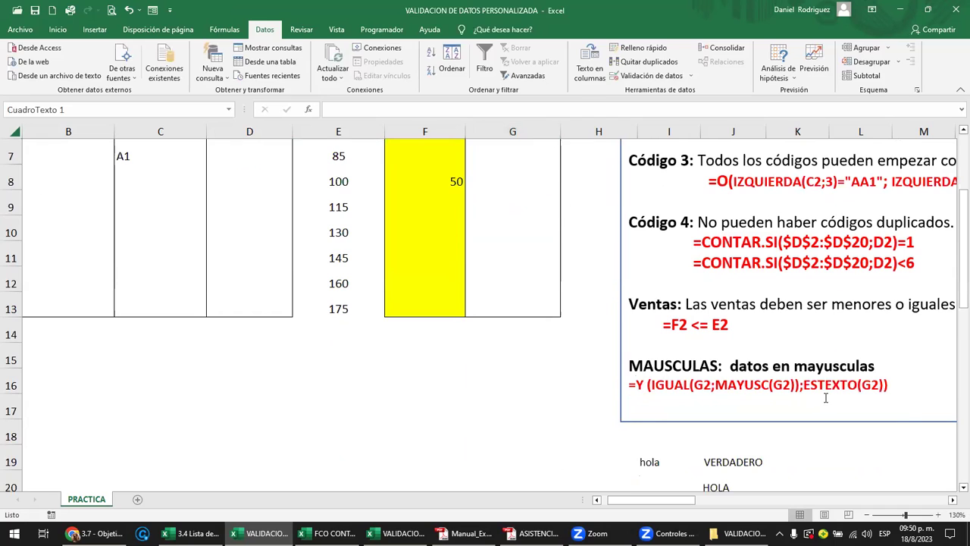
pyautogui.press('Right')
pyautogui.press('Delete')
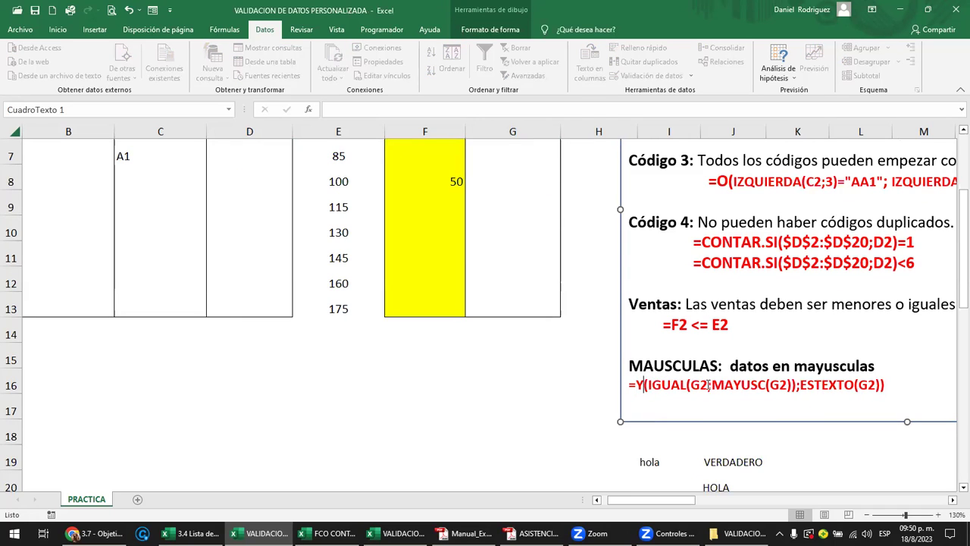
pyautogui.moveTo(711, 386); pyautogui.dragTo(788, 385)
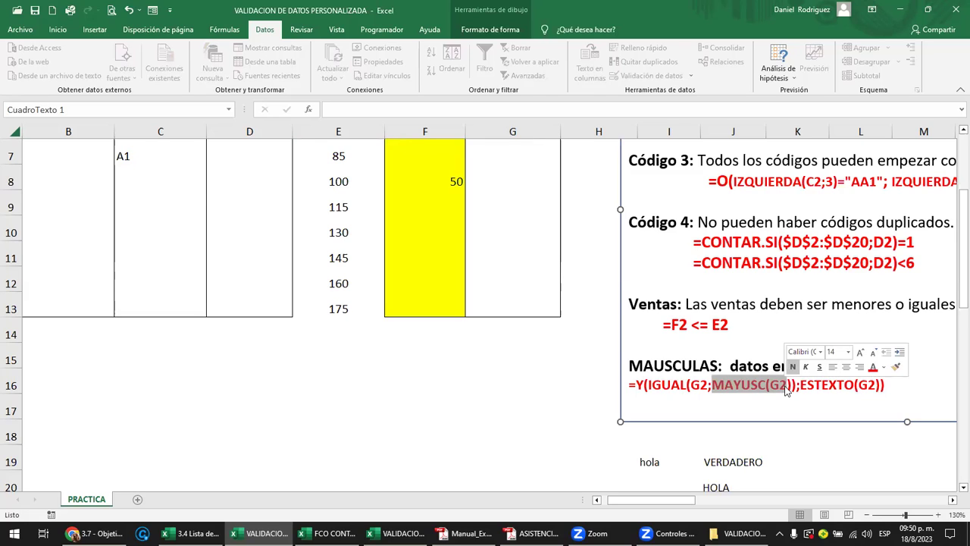
pyautogui.moveTo(800, 385); pyautogui.dragTo(868, 386)
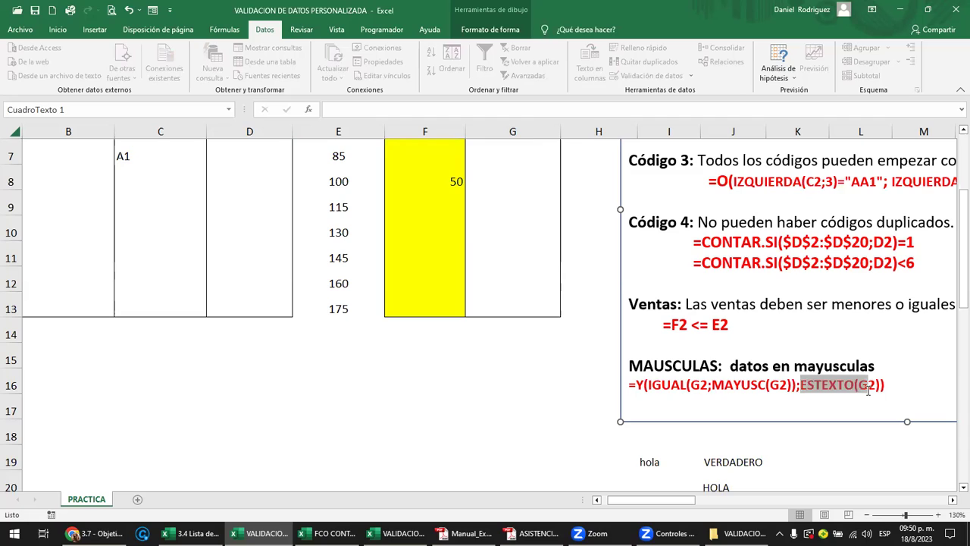
pyautogui.click(660, 387)
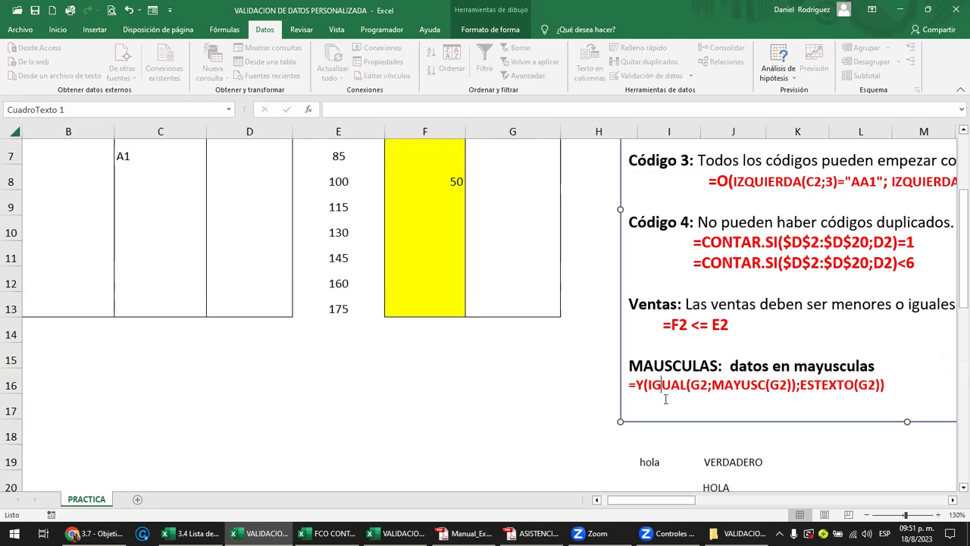
# Copy the whole =Y(IGUAL(G2;MAYUSC(G2));ESTEXTO(G2)) formula and scroll back to the top
pyautogui.moveTo(629, 385); pyautogui.dragTo(887, 394)
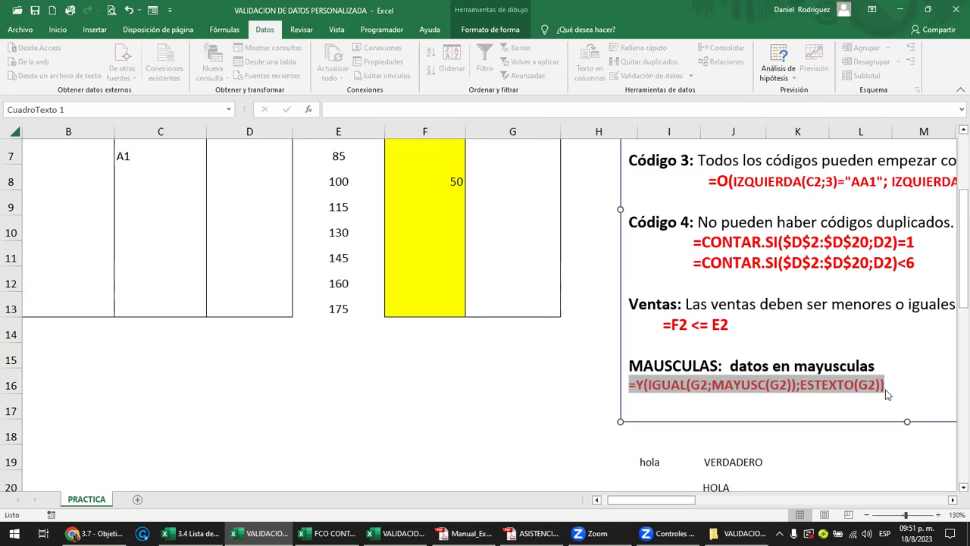
pyautogui.hotkey('ctrl', 'c')
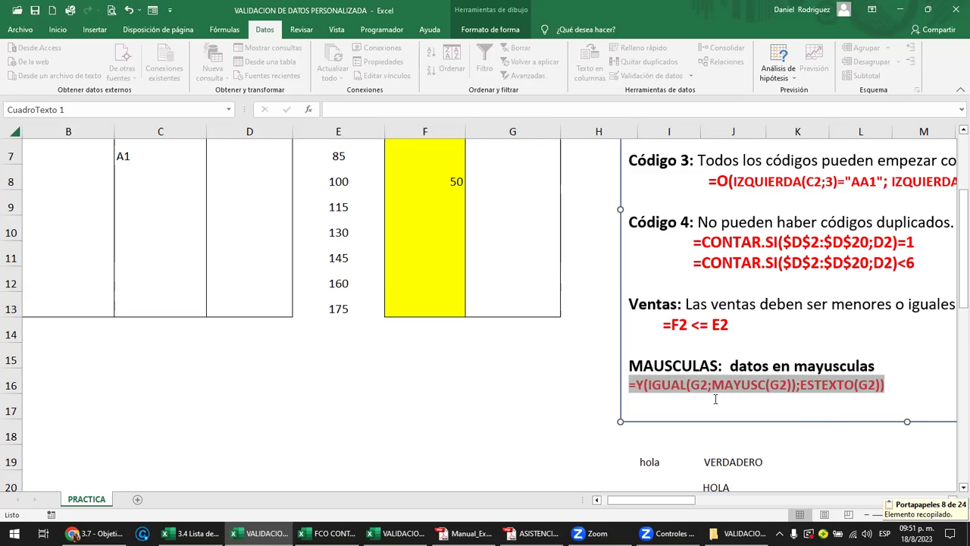
pyautogui.scroll(1, 819, 419)
pyautogui.scroll(1, 817, 417)
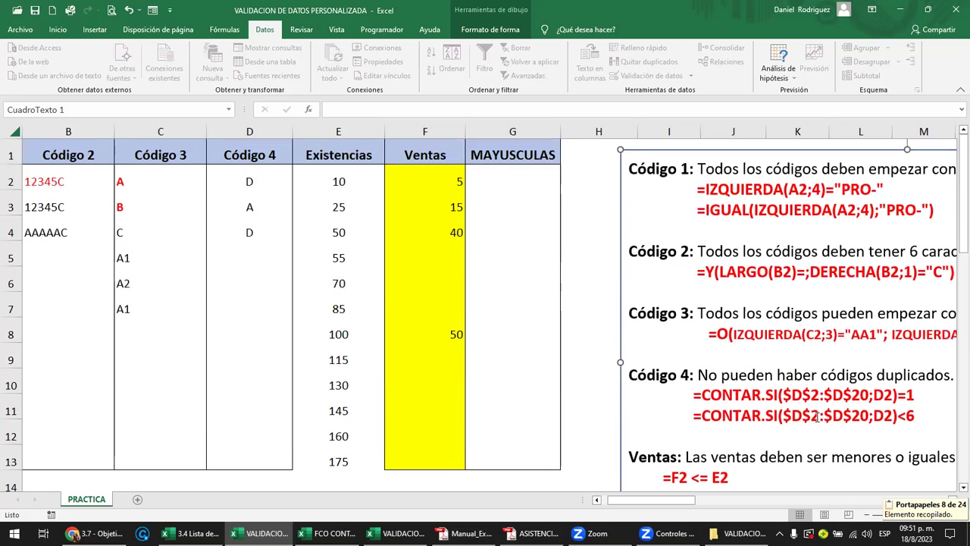
# Give G2:G13 a Personalizada validation rule pasted as =Y(IGUAL(G2;MAYUSC(G2));ESTEXTO(G2))
pyautogui.click(496, 177)
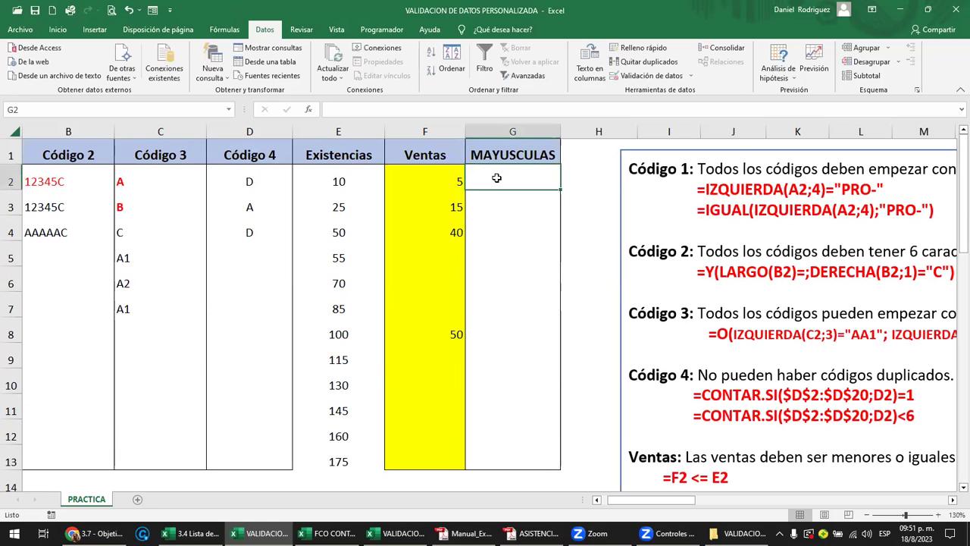
pyautogui.moveTo(497, 177); pyautogui.dragTo(534, 458)
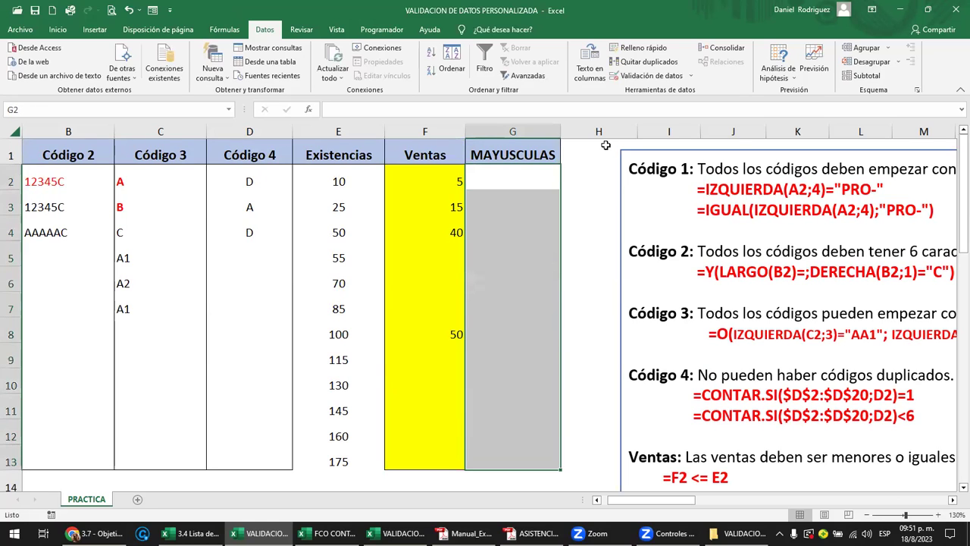
pyautogui.click(690, 75)
pyautogui.click(656, 94)
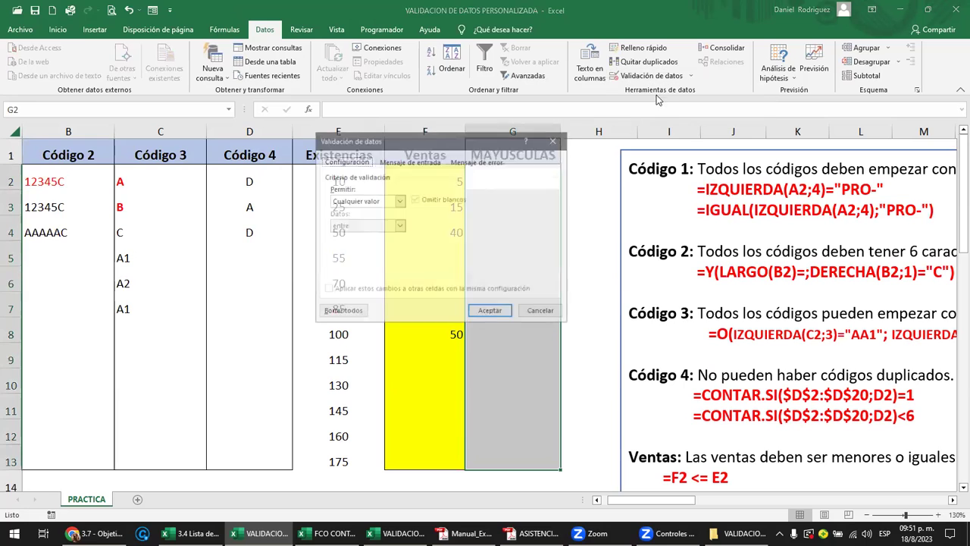
pyautogui.click(400, 201)
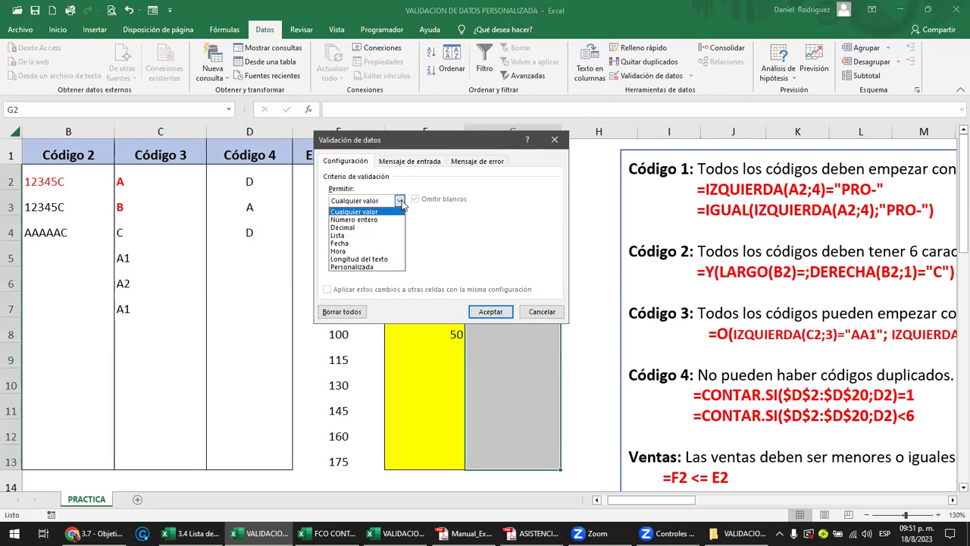
pyautogui.click(367, 267)
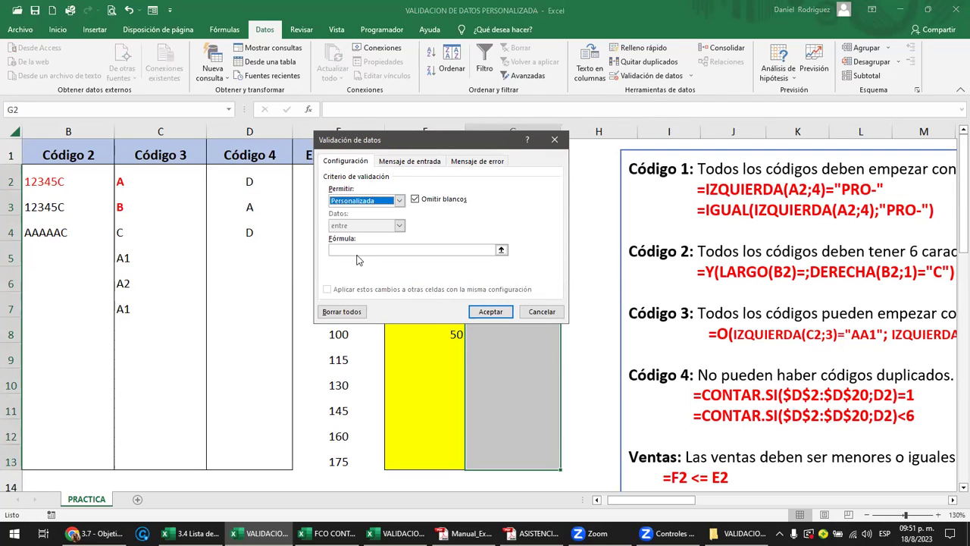
pyautogui.click(355, 250)
pyautogui.hotkey('ctrl', 'v')
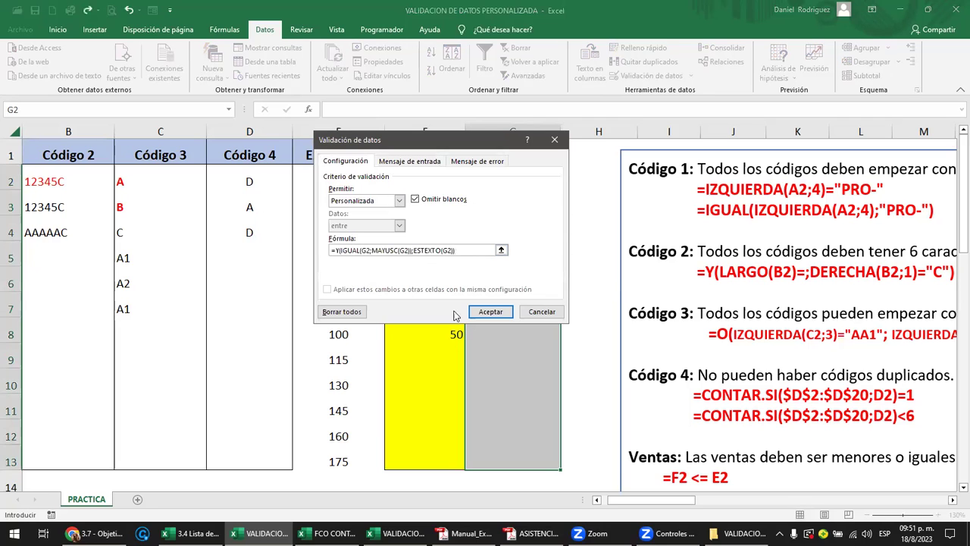
pyautogui.click(491, 312)
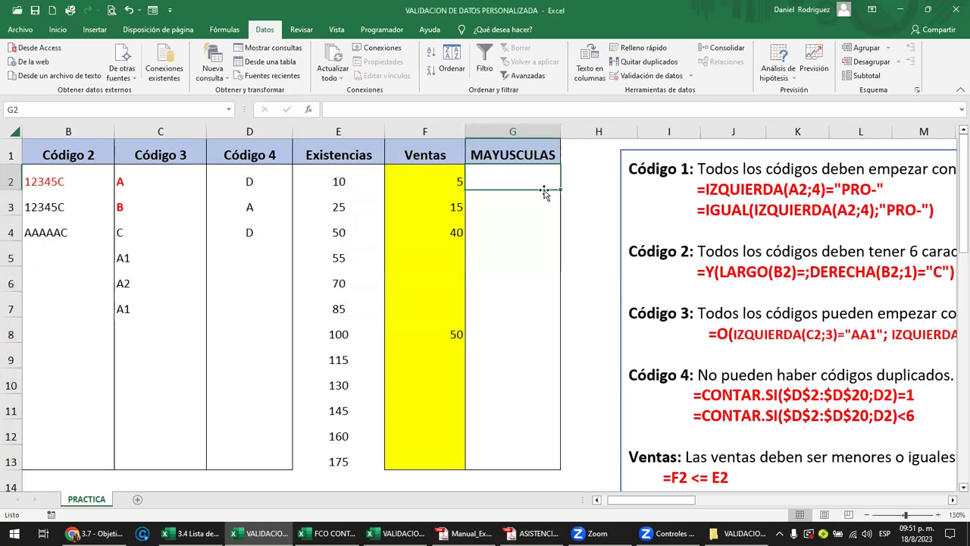
# Test lowercase a in G2, then discard it after the validation error
pyautogui.write('a')
pyautogui.press('BackSpace')
pyautogui.write('a')
pyautogui.press('Return')
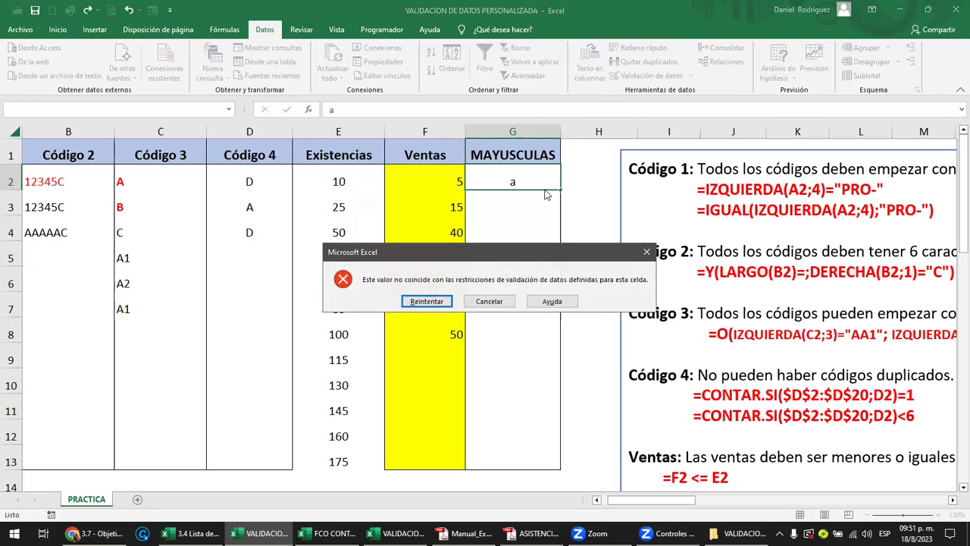
pyautogui.press('Return')
pyautogui.press('Return')
pyautogui.press('Return')
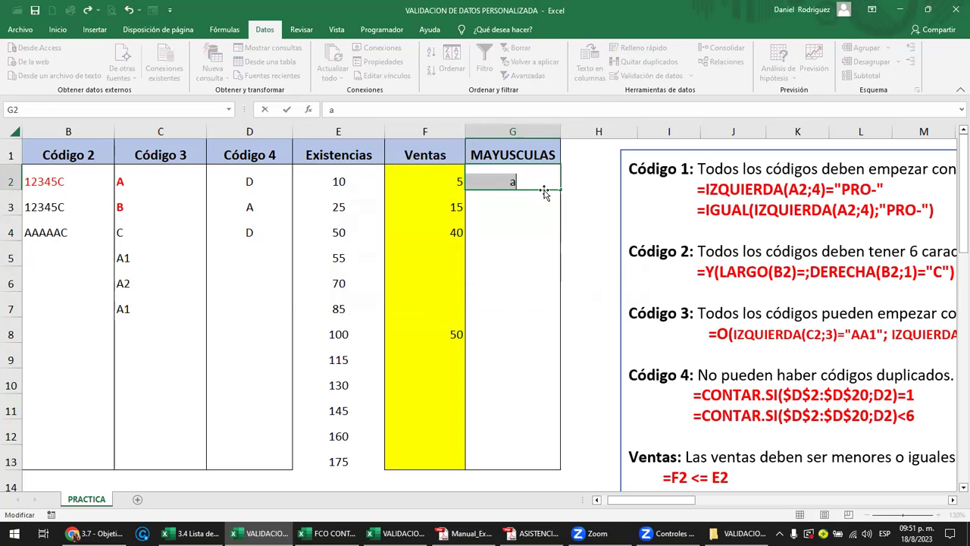
pyautogui.scroll(-1, 545, 193)
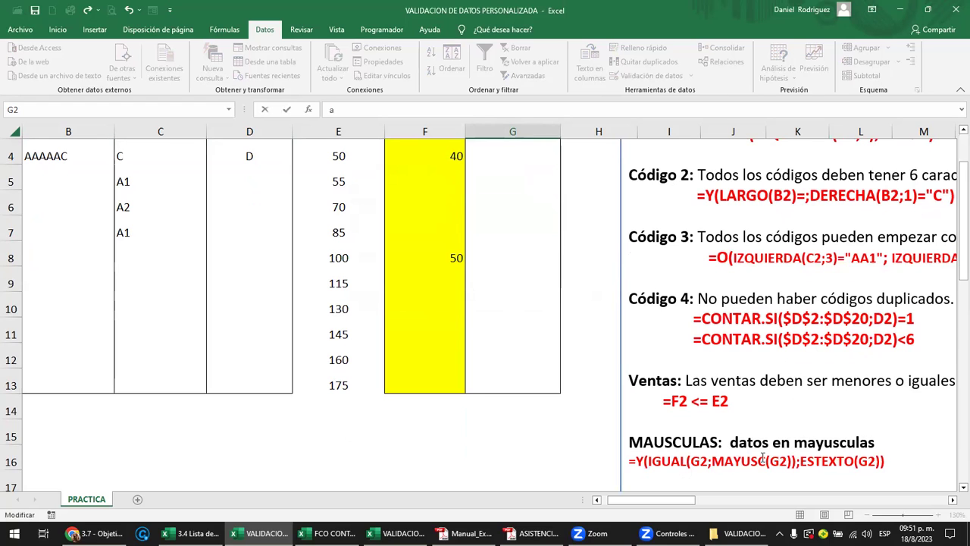
pyautogui.scroll(1, 789, 461)
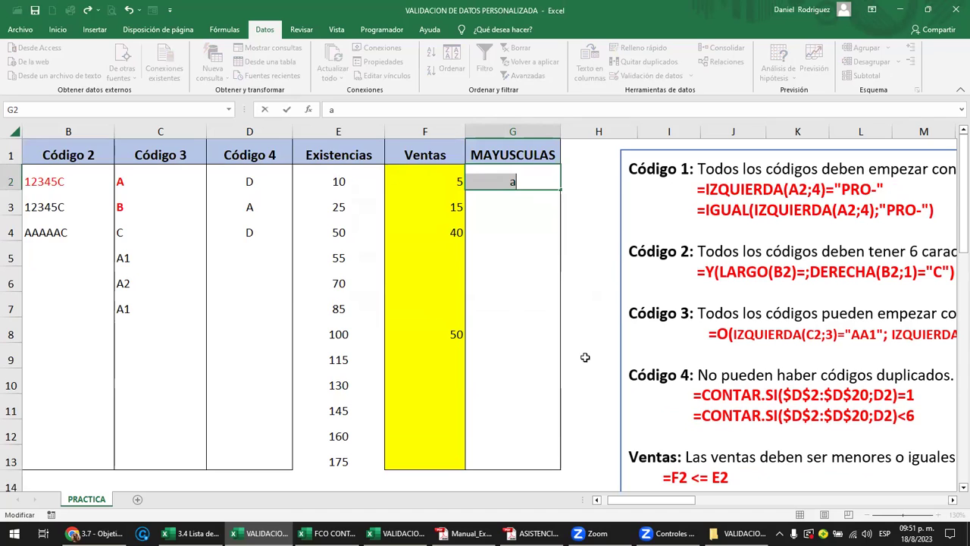
pyautogui.press('Escape')
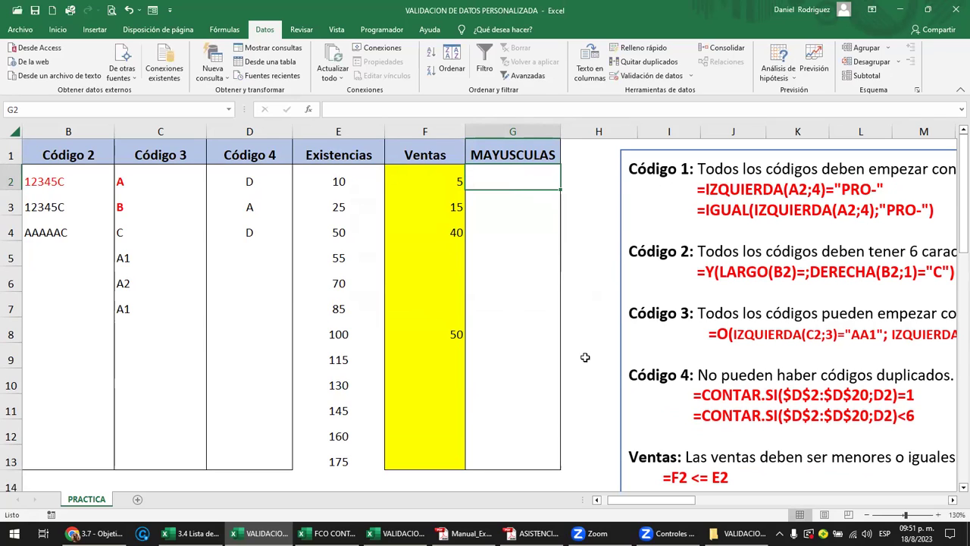
# Enter uppercase A in G2, which the rule accepts
pyautogui.write('a')
pyautogui.press('BackSpace')
pyautogui.write('A')
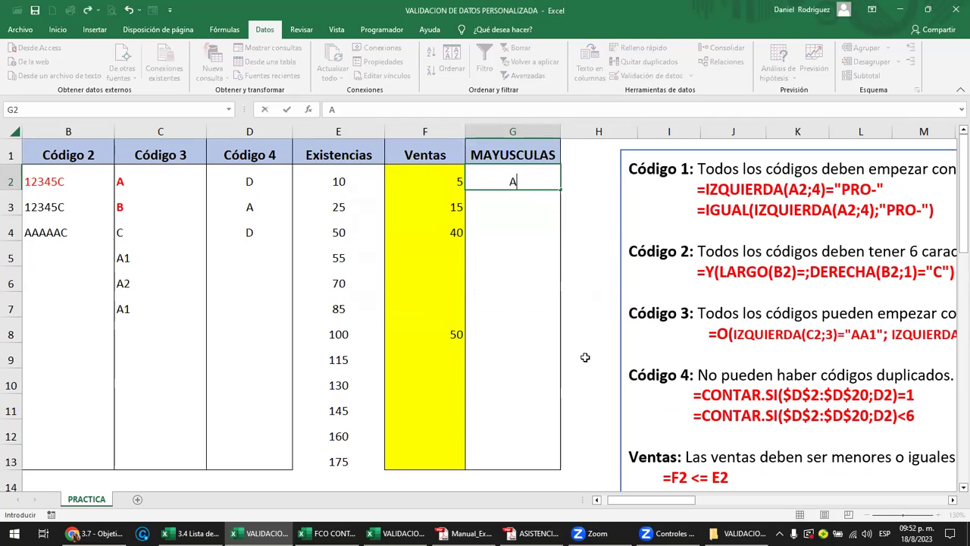
pyautogui.press('Return')
pyautogui.press('Up')
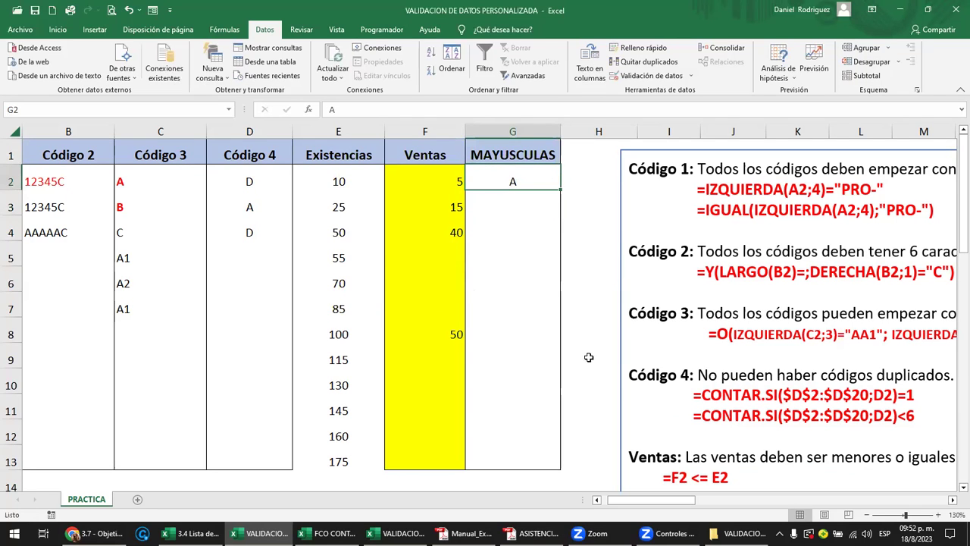
pyautogui.scroll(-1, 618, 368)
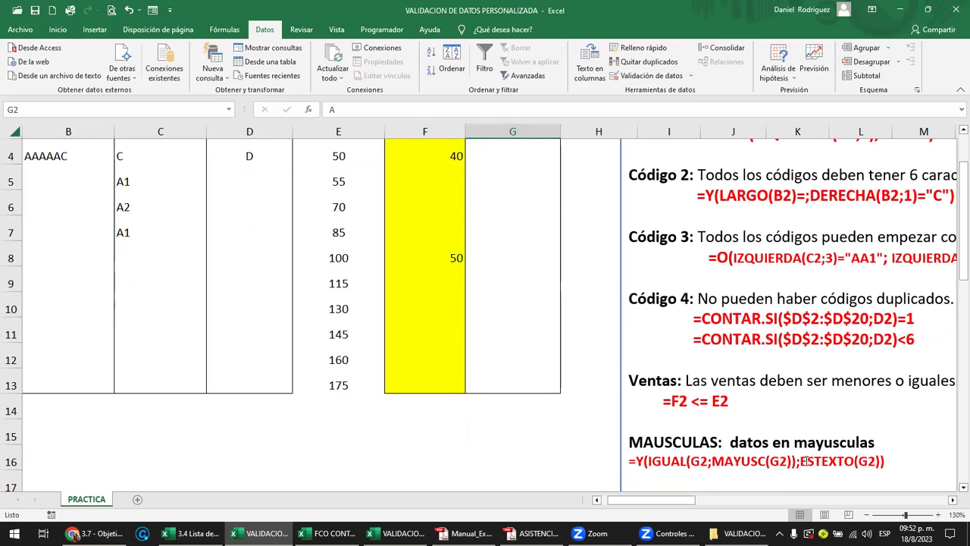
# Highlight the ESTEXTO(G2) and IGUAL parts of the uppercase formula in the notes
pyautogui.moveTo(801, 461); pyautogui.dragTo(884, 460)
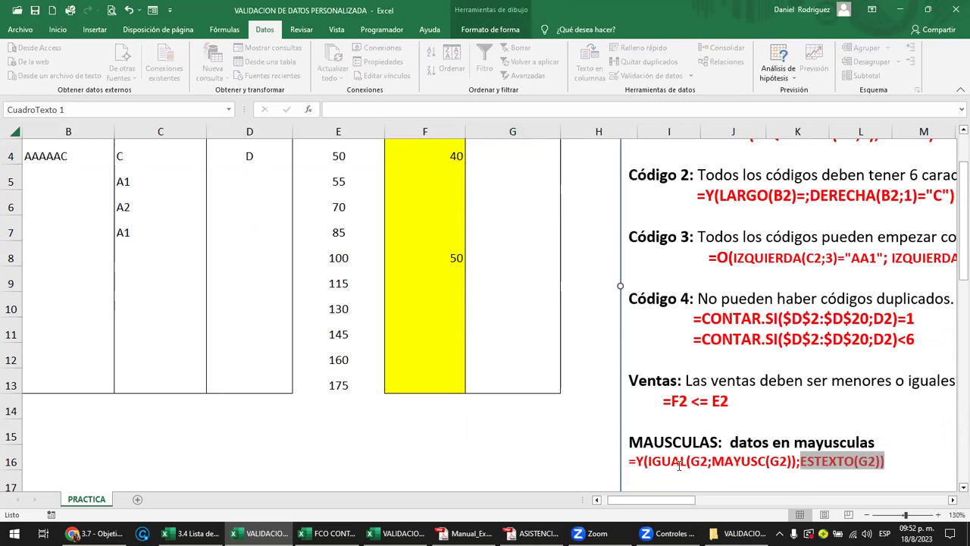
pyautogui.moveTo(649, 461); pyautogui.dragTo(783, 454)
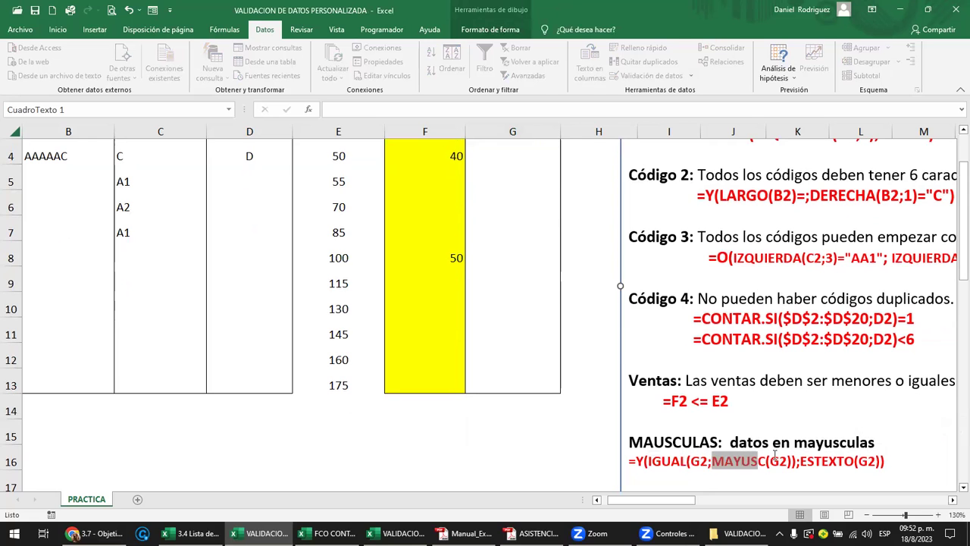
pyautogui.scroll(1, 583, 368)
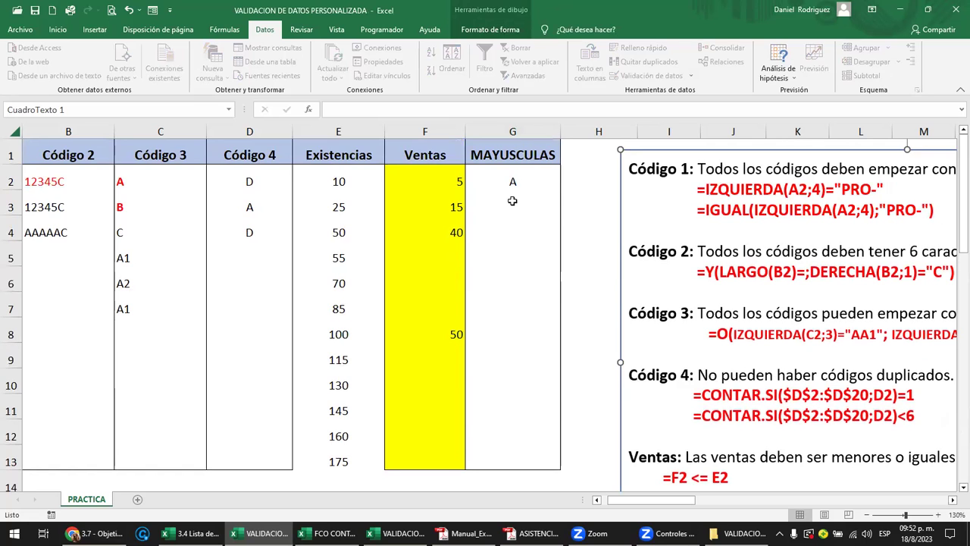
# Enter lowercase x in G3 to trigger the validation error
pyautogui.click(513, 201)
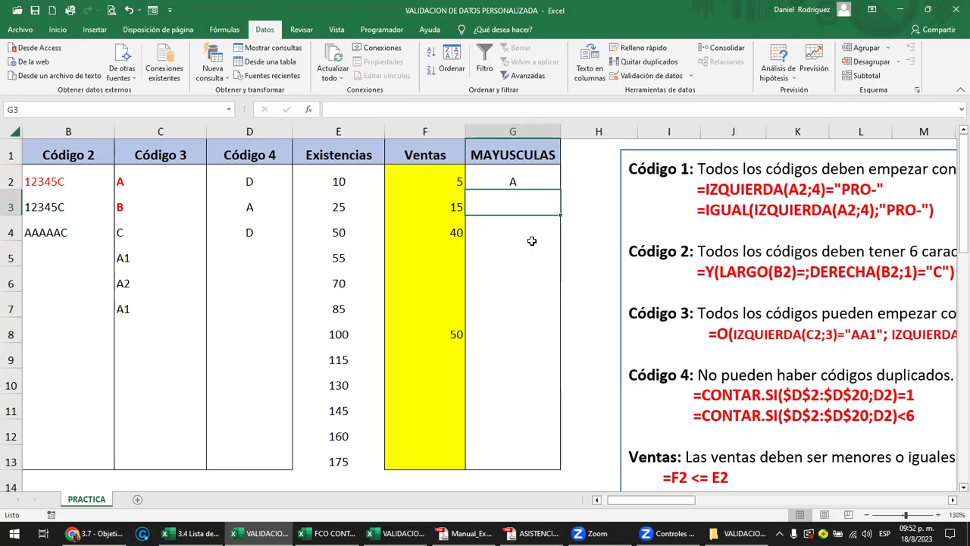
pyautogui.write('x')
pyautogui.press('Return')
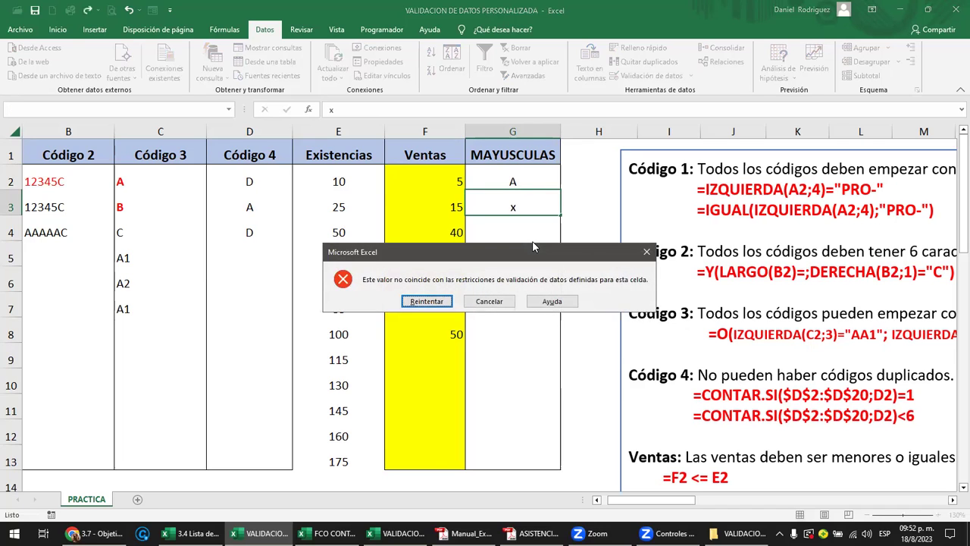
# Discard the rejected x in G3 and highlight IGUAL(G2;MAYUSC(G2)) in the notes
pyautogui.press('Return')
pyautogui.press('Escape')
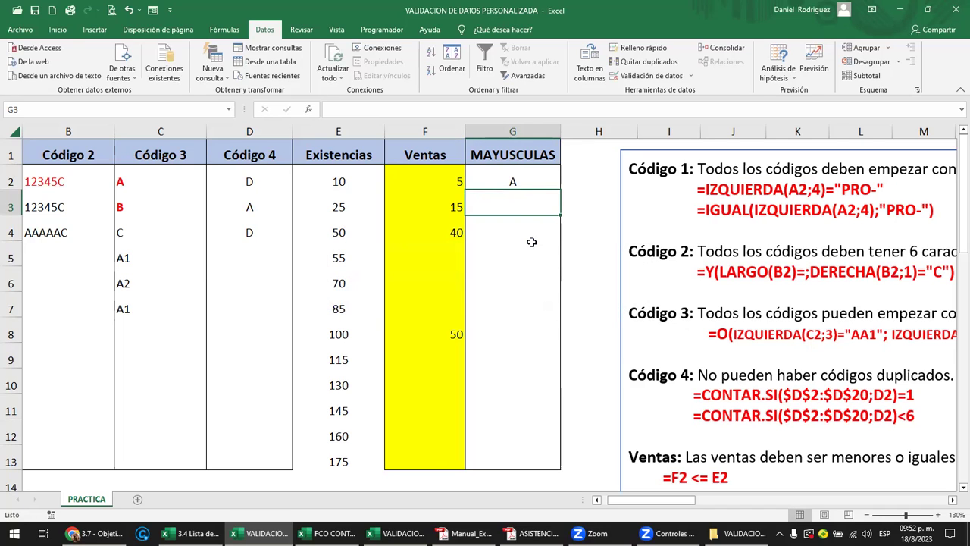
pyautogui.scroll(-3, 535, 244)
pyautogui.moveTo(649, 309); pyautogui.dragTo(801, 308)
# Highlight the full uppercase validation formula in the notes, then clear the highlight
pyautogui.scroll(1, 517, 330)
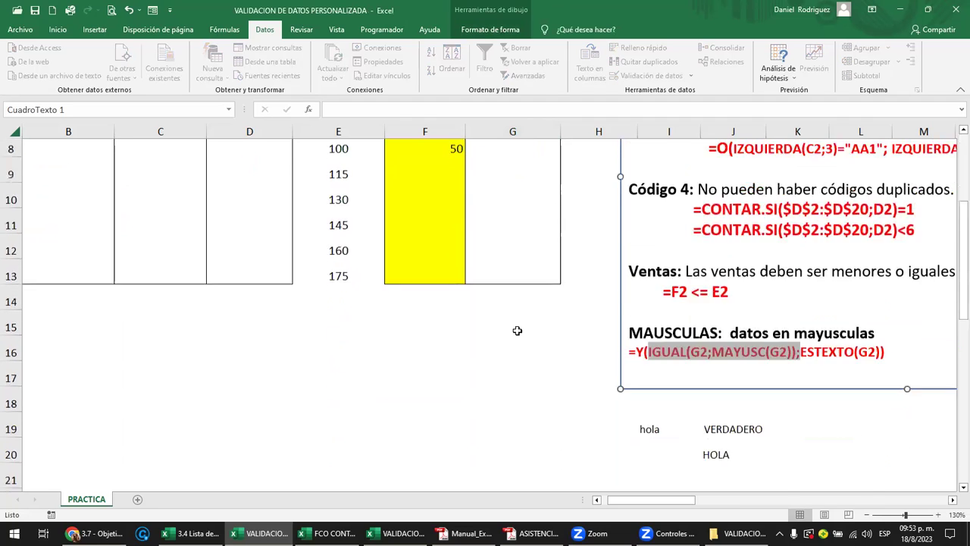
pyautogui.scroll(3, 516, 331)
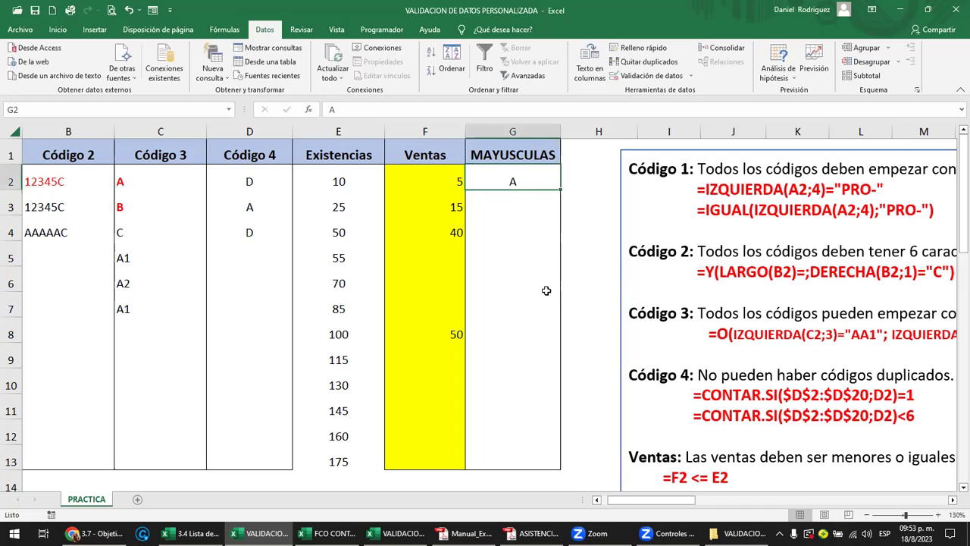
pyautogui.scroll(-2, 721, 413)
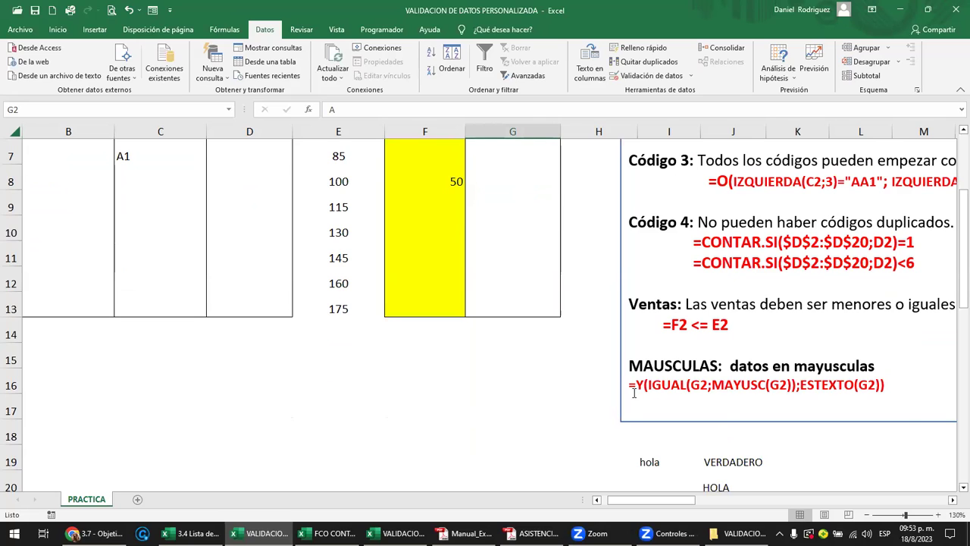
pyautogui.moveTo(630, 384); pyautogui.dragTo(877, 384)
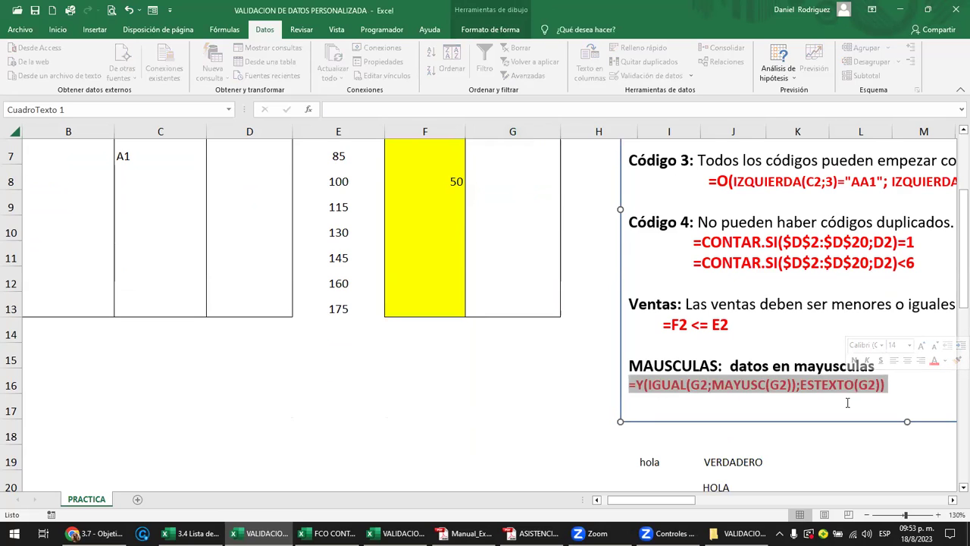
pyautogui.click(847, 404)
# Test lowercase a001 in G2 and cancel it when rejected, restoring A
pyautogui.scroll(2, 848, 404)
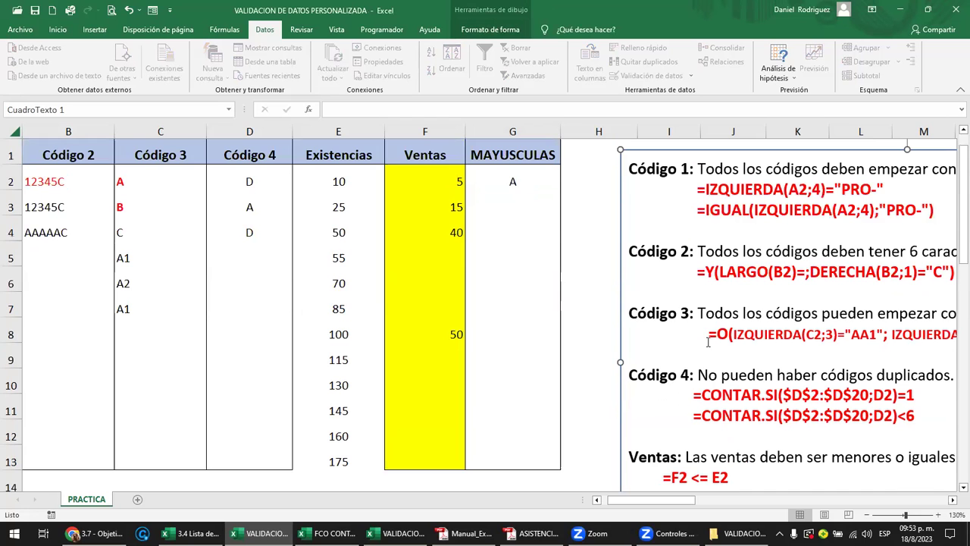
pyautogui.click(530, 180)
pyautogui.write('a')
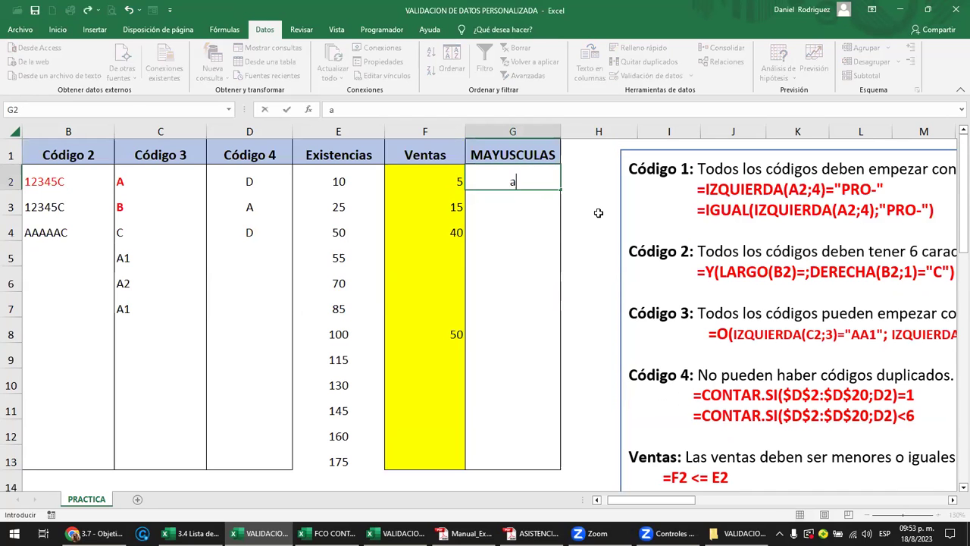
pyautogui.write('001')
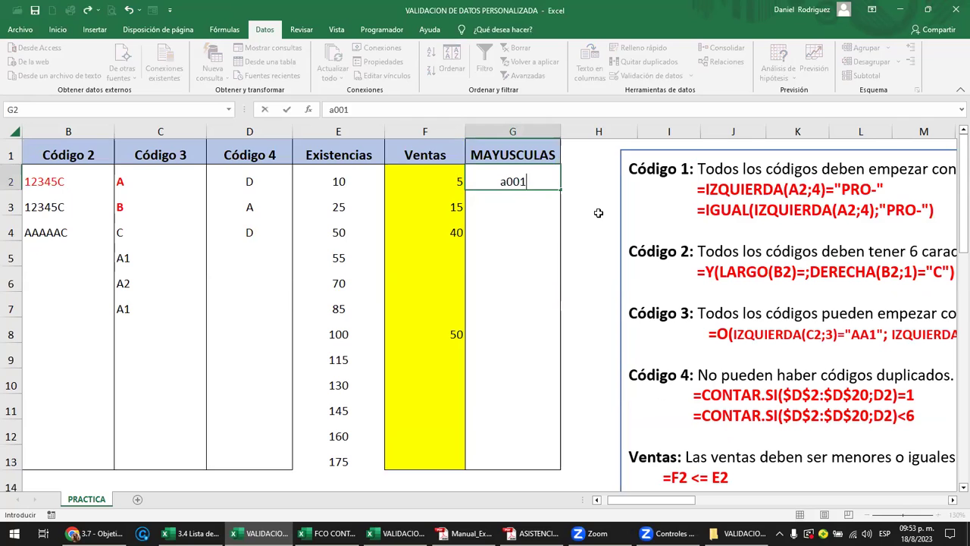
pyautogui.press('Return')
pyautogui.press('Return')
pyautogui.press('Return')
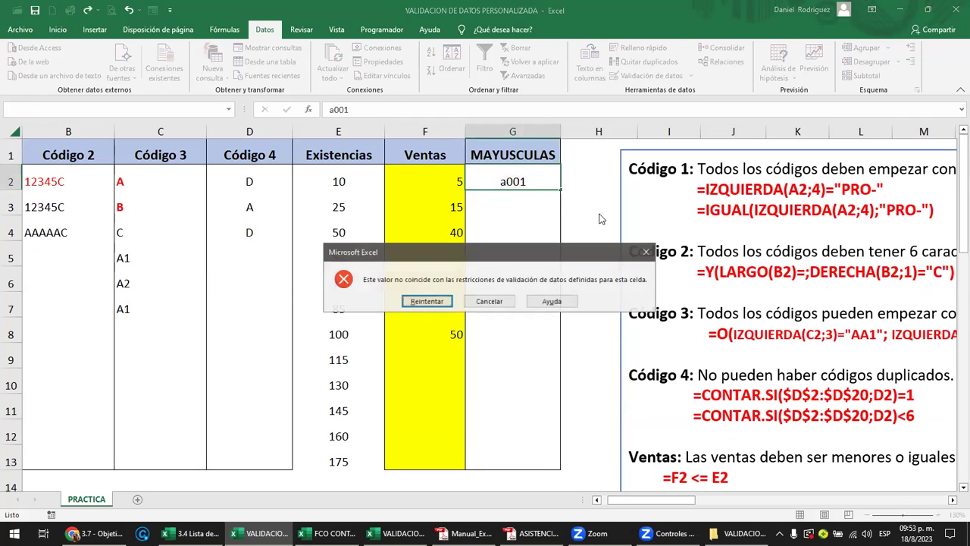
pyautogui.press('Tab')
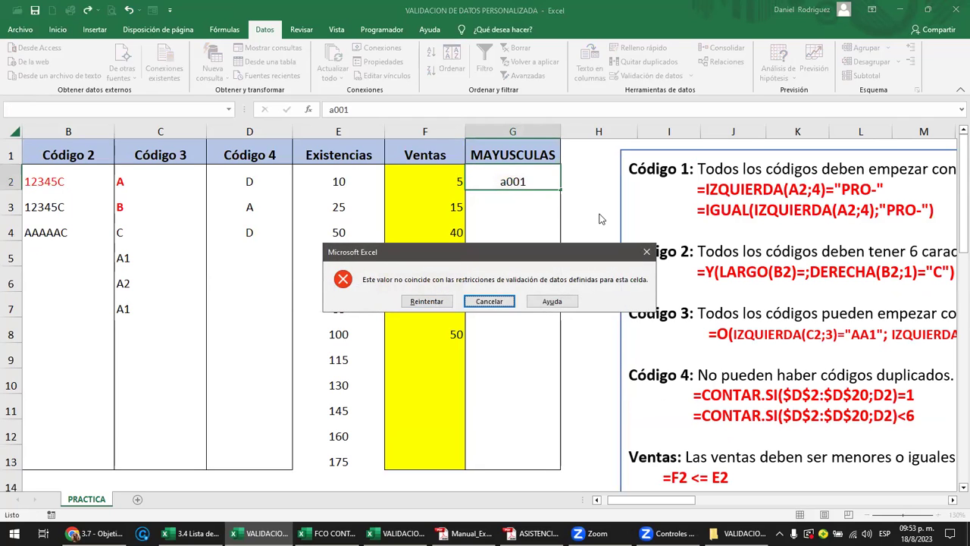
pyautogui.press('Return')
# Enter uppercase A001 in G2 and check its 001 part without changing it
pyautogui.write('A')
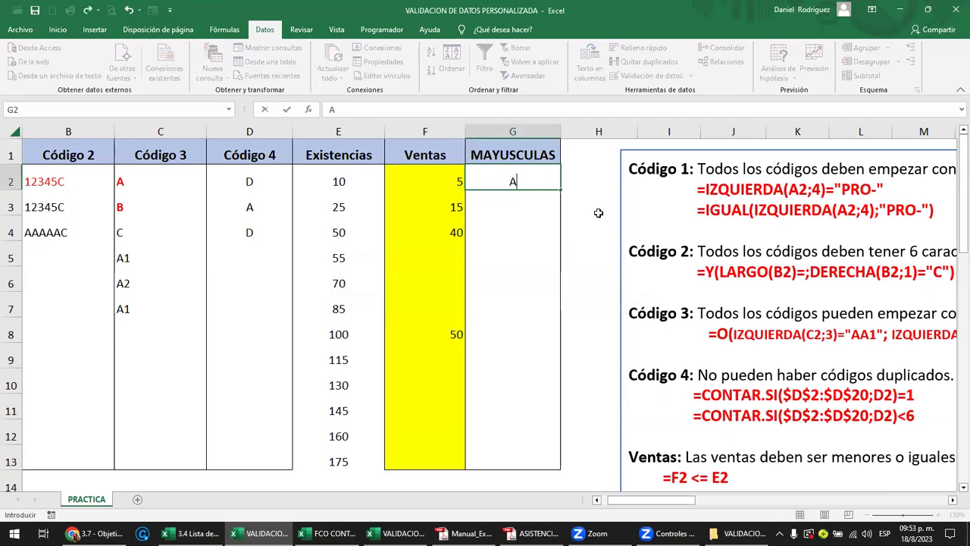
pyautogui.write('001')
pyautogui.press('Return')
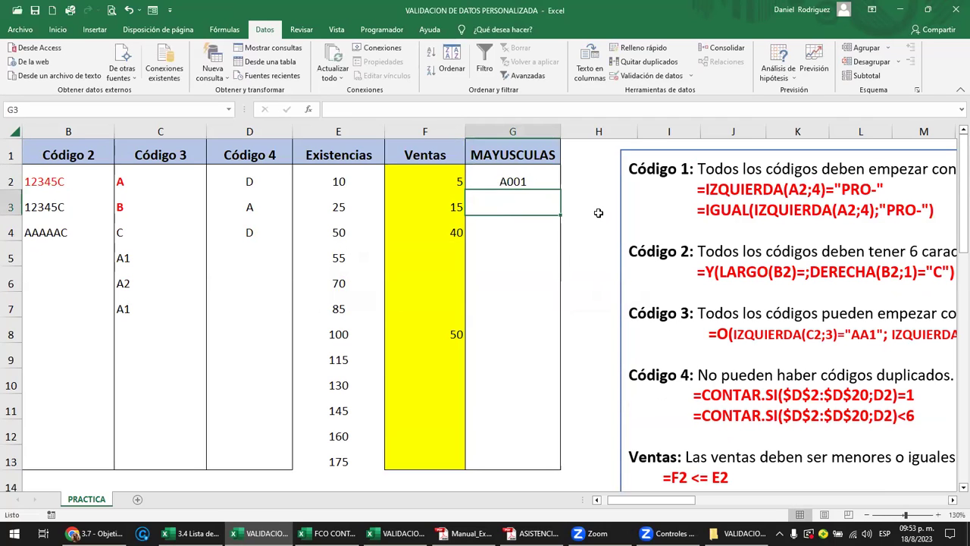
pyautogui.press('Up')
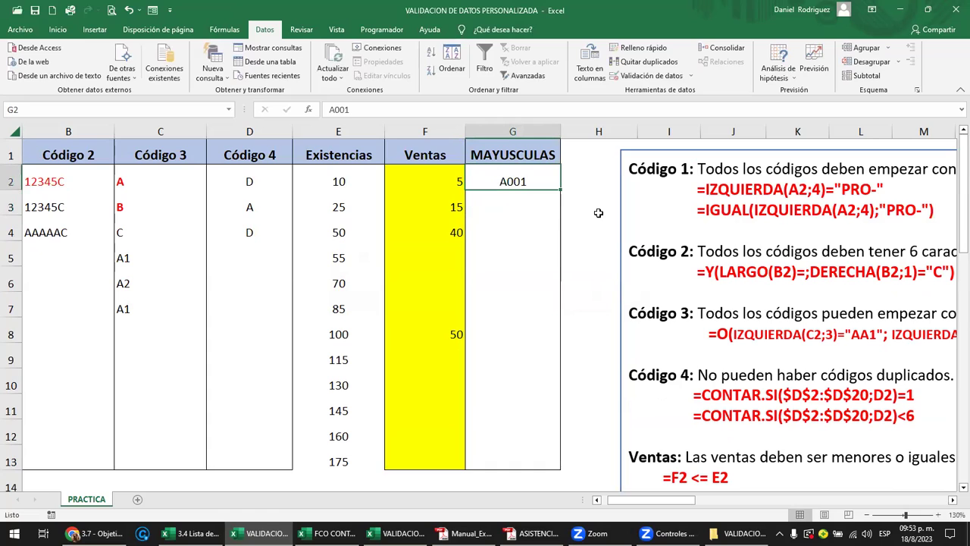
pyautogui.doubleClick(504, 182)
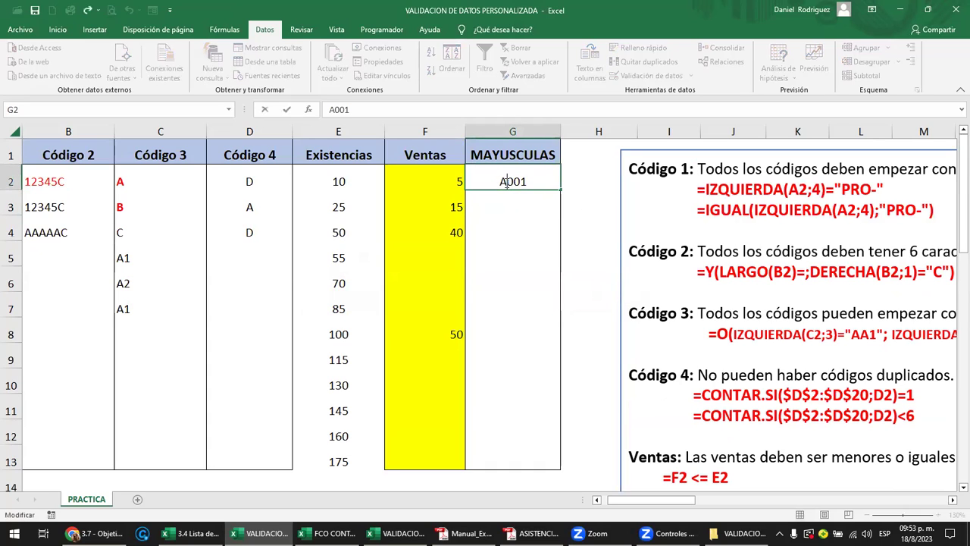
pyautogui.moveTo(504, 181); pyautogui.dragTo(542, 185)
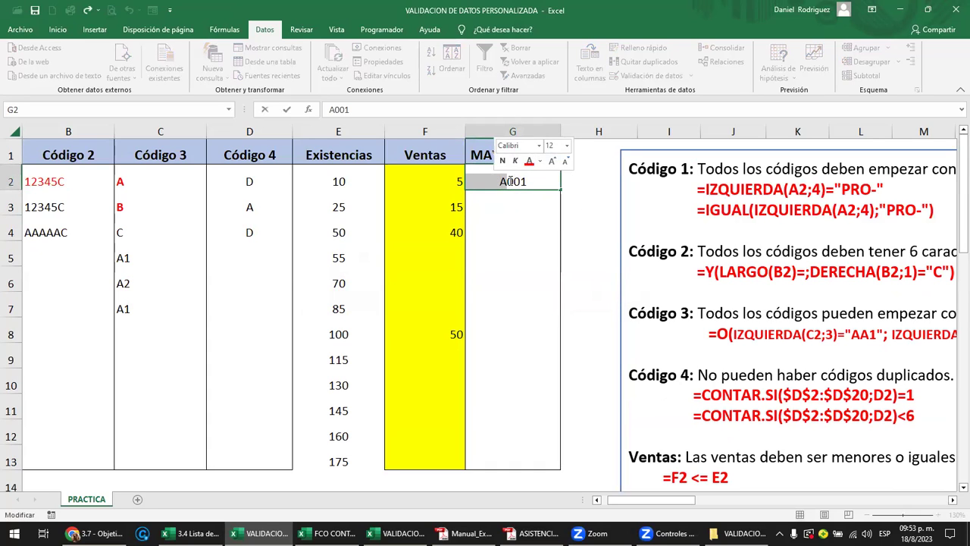
pyautogui.press('Return')
pyautogui.press('Return')
pyautogui.press('Return')
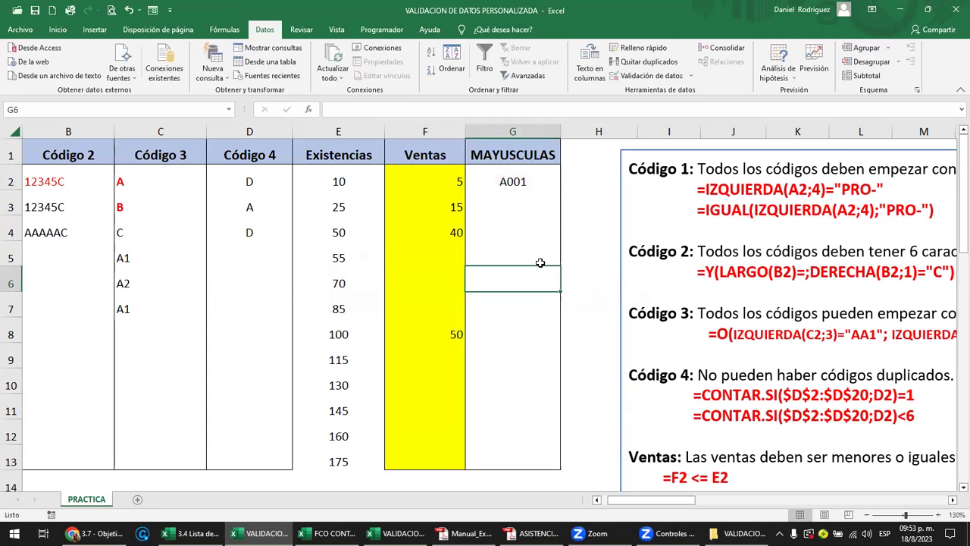
# Test the number 1 in G3, then leave G3 empty
pyautogui.click(517, 210)
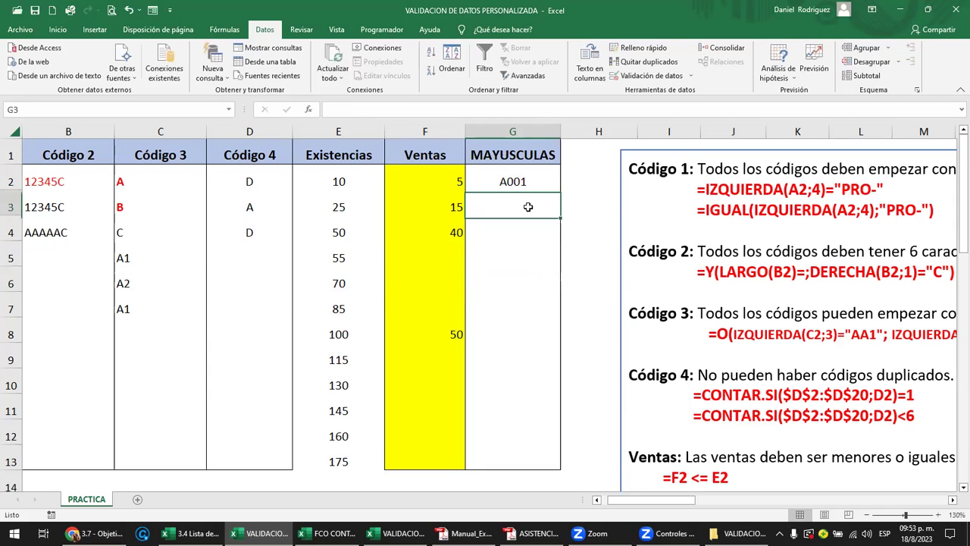
pyautogui.write('1')
pyautogui.press('Return')
pyautogui.press('Return')
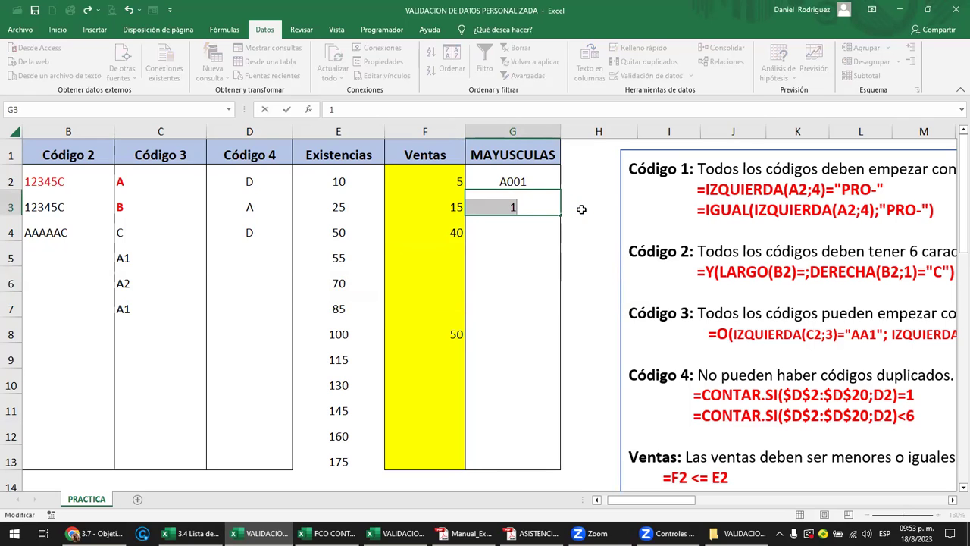
pyautogui.write('A')
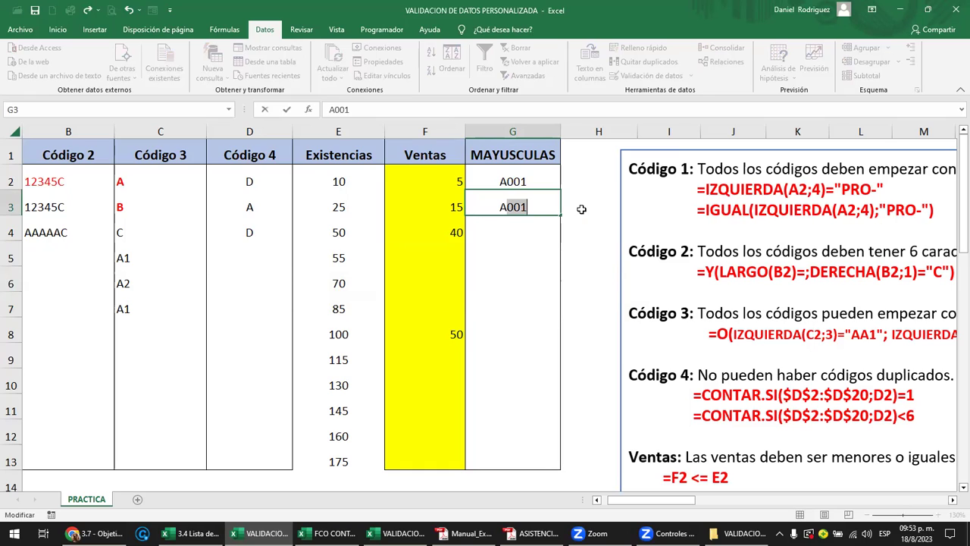
pyautogui.press('BackSpace')
pyautogui.press('BackSpace')
pyautogui.press('Return')
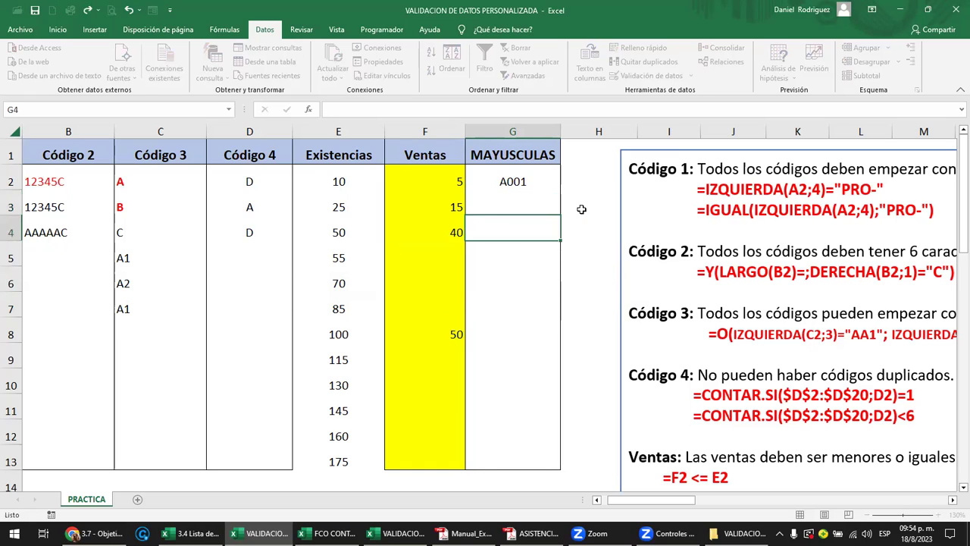
# Select G2 and then the box of validation formula notes
pyautogui.click(531, 184)
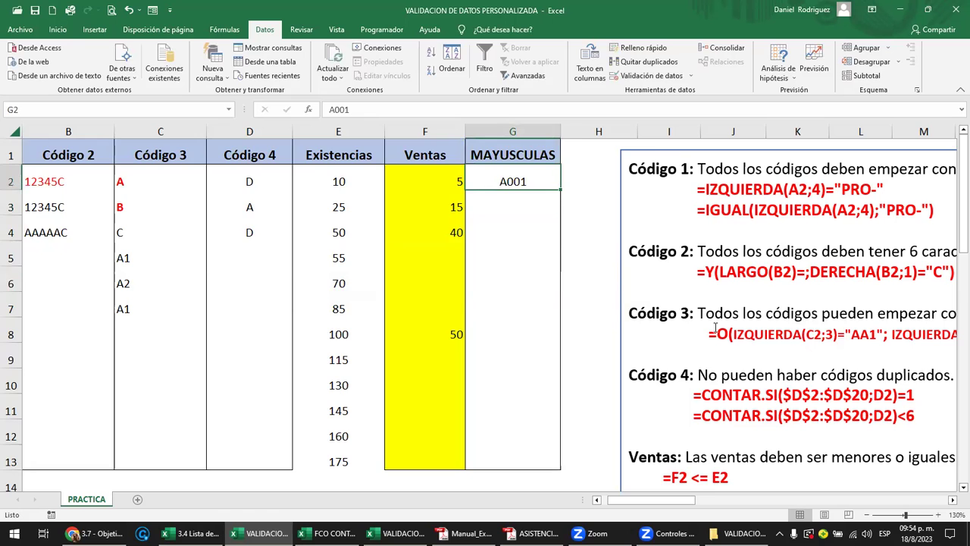
pyautogui.scroll(-2, 726, 342)
pyautogui.click(711, 384)
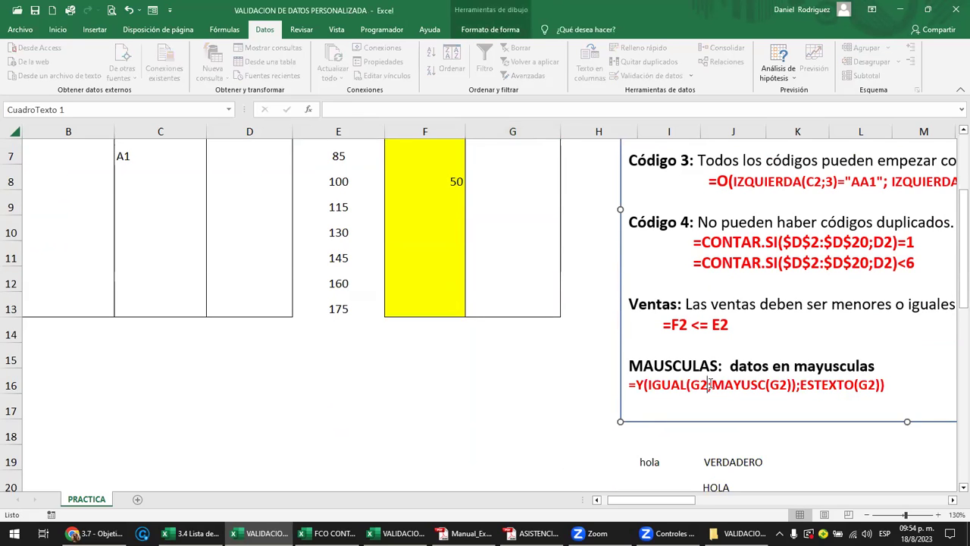
pyautogui.keyDown('ctrl'); pyautogui.scroll(-1, 712, 382); pyautogui.keyUp('ctrl')
pyautogui.keyDown('ctrl'); pyautogui.scroll(-1, 713, 383); pyautogui.keyUp('ctrl')
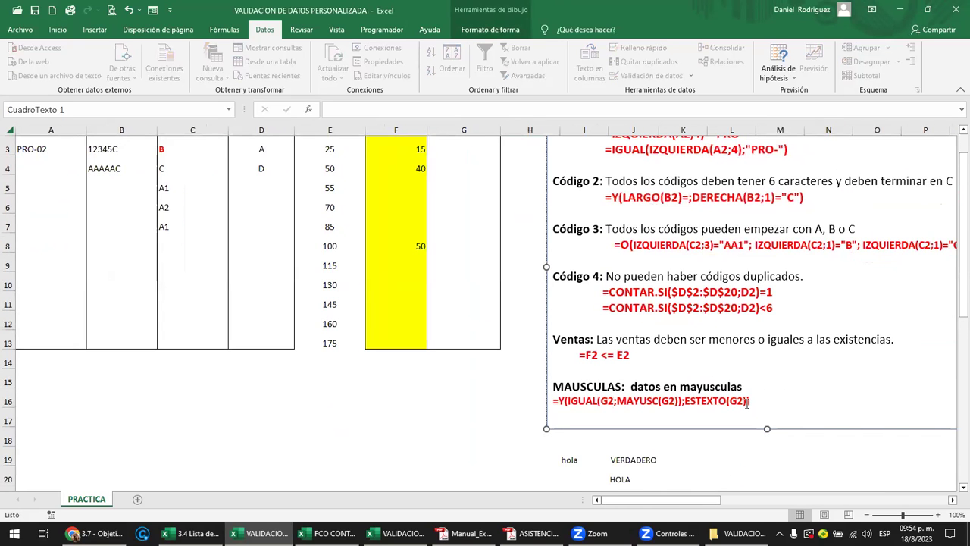
pyautogui.moveTo(554, 400); pyautogui.dragTo(749, 401)
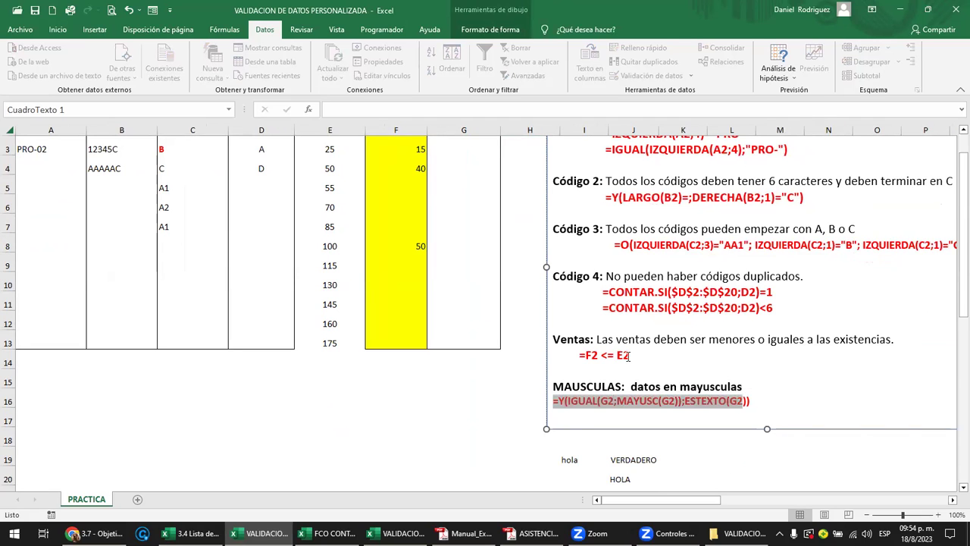
pyautogui.scroll(1, 615, 337)
pyautogui.click(477, 170)
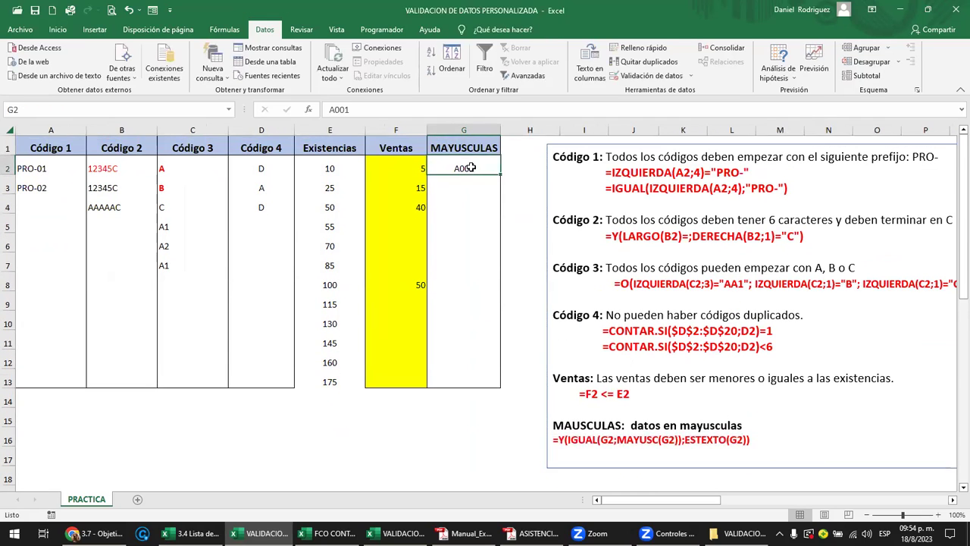
pyautogui.click(463, 416)
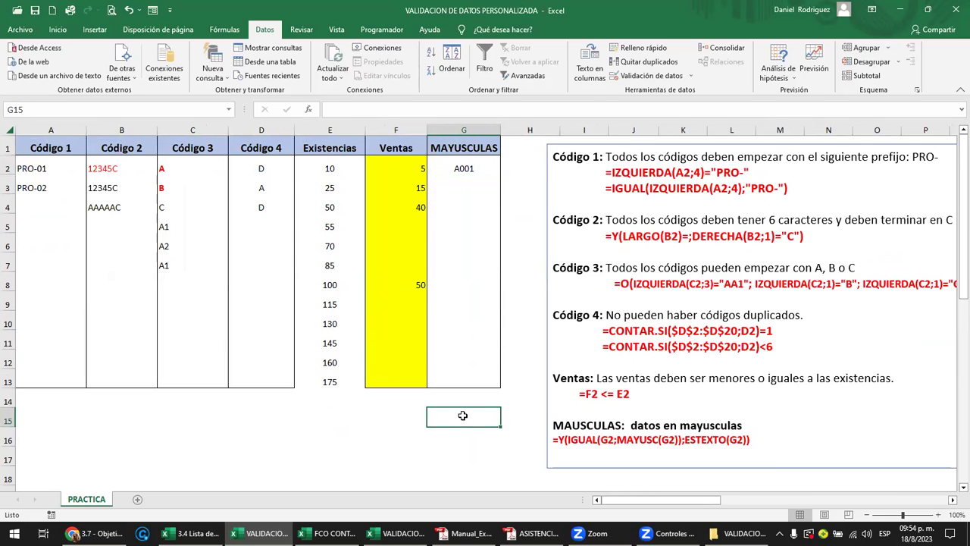
pyautogui.click(611, 444)
pyautogui.moveTo(608, 440); pyautogui.dragTo(614, 447)
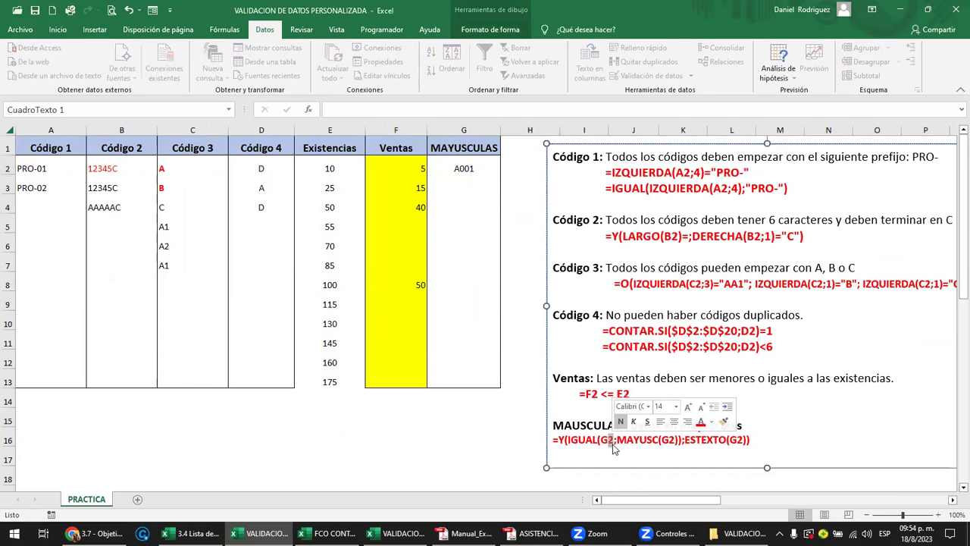
pyautogui.click(665, 442)
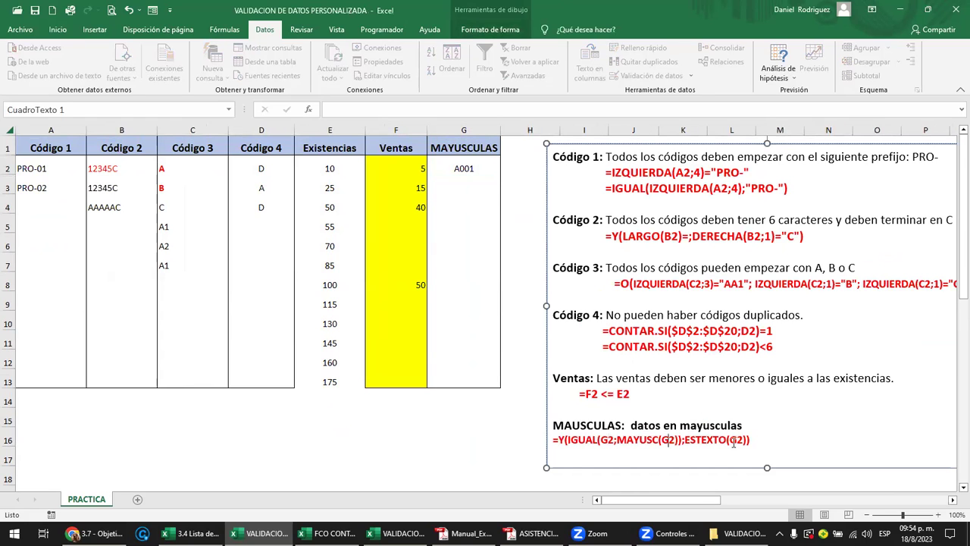
pyautogui.press('Escape')
pyautogui.press('Escape')
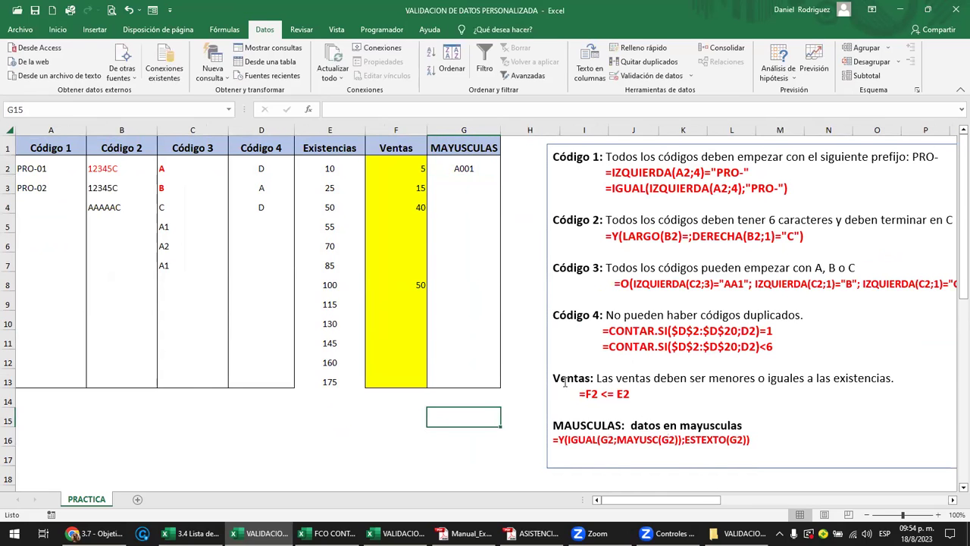
pyautogui.click(461, 169)
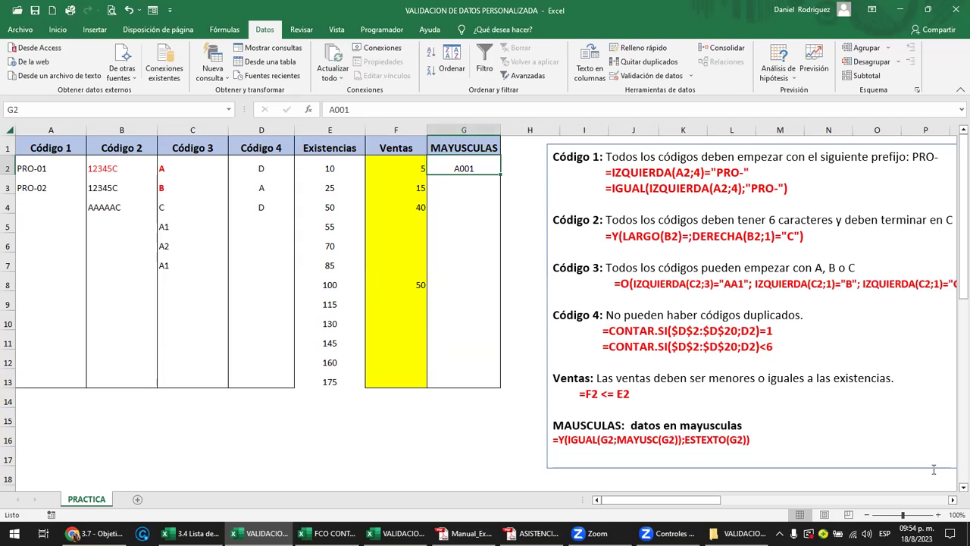
pyautogui.press('Down')
pyautogui.press('Down')
pyautogui.press('Down')
pyautogui.press('Left')
pyautogui.press('Left')
pyautogui.press('Left')
pyautogui.press('Left')
pyautogui.press('Left')
pyautogui.press('Left')
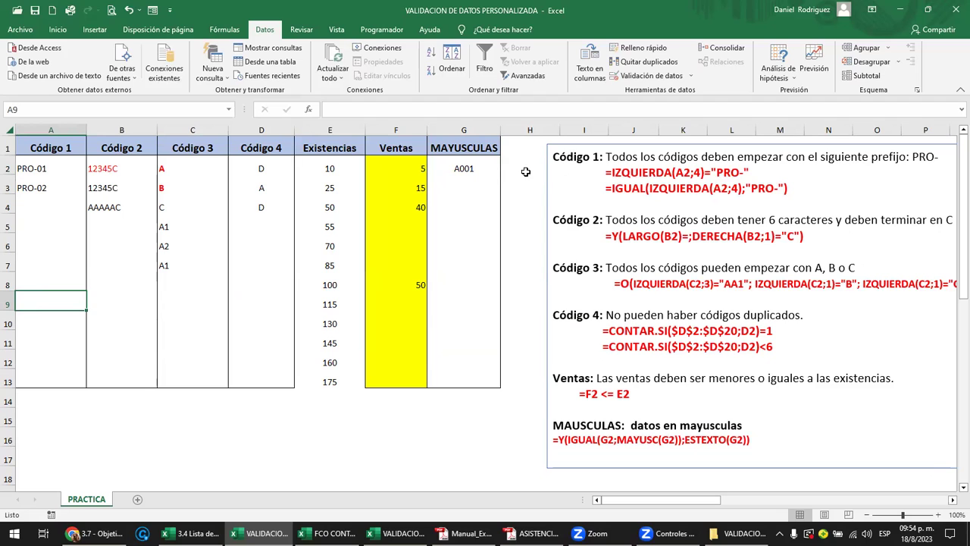
# Highlight the Código 1 and Código 2 formula lines in the notes box, leaving them unchanged
pyautogui.click(606, 173)
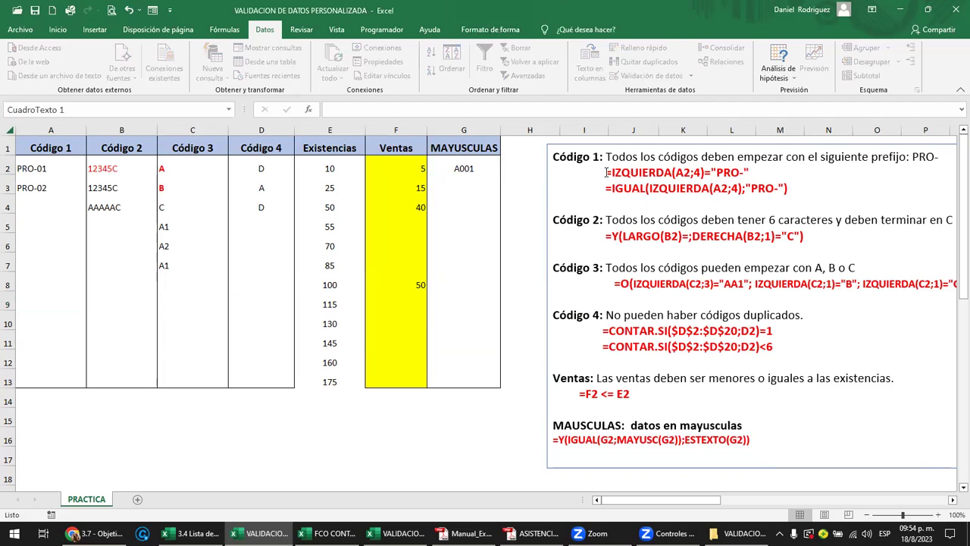
pyautogui.click(744, 172)
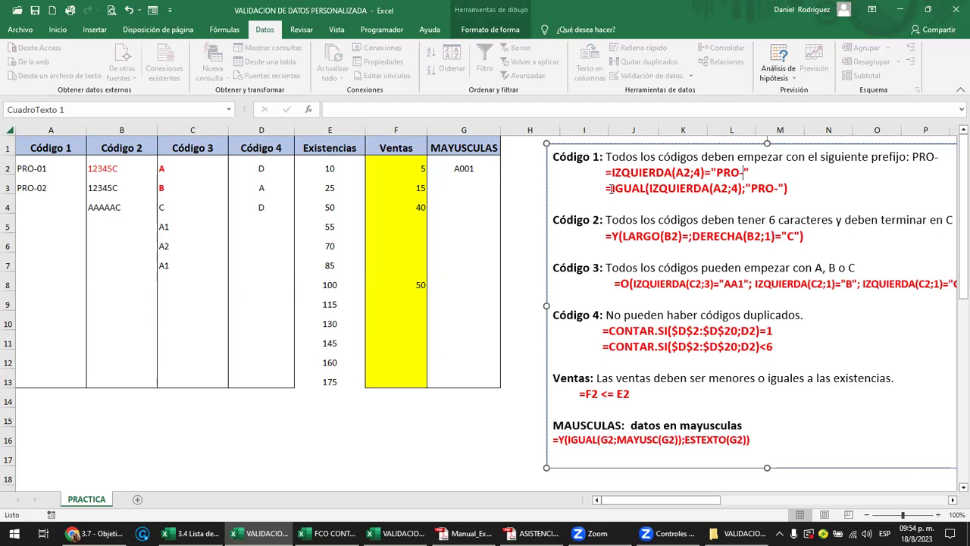
pyautogui.moveTo(606, 189); pyautogui.dragTo(805, 190)
pyautogui.moveTo(805, 237); pyautogui.dragTo(573, 244)
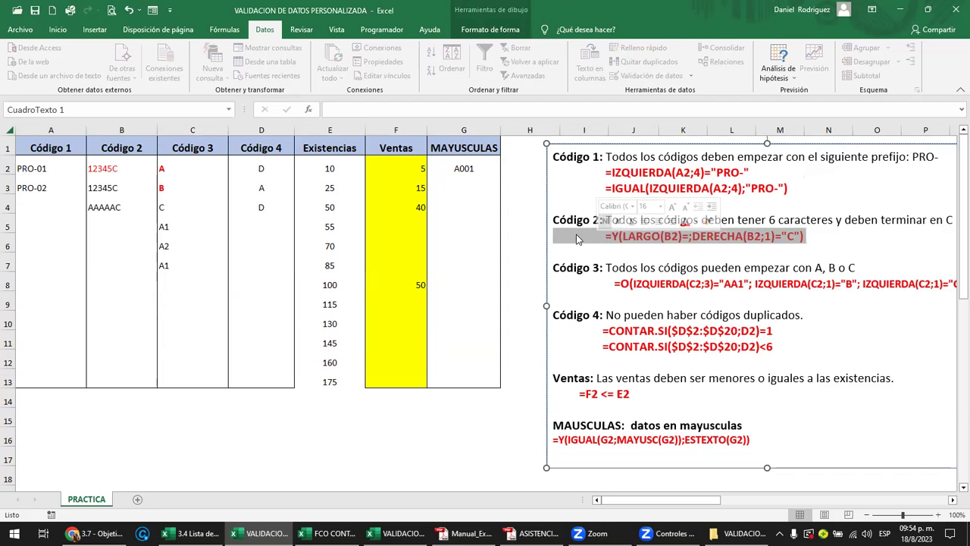
pyautogui.click(609, 238)
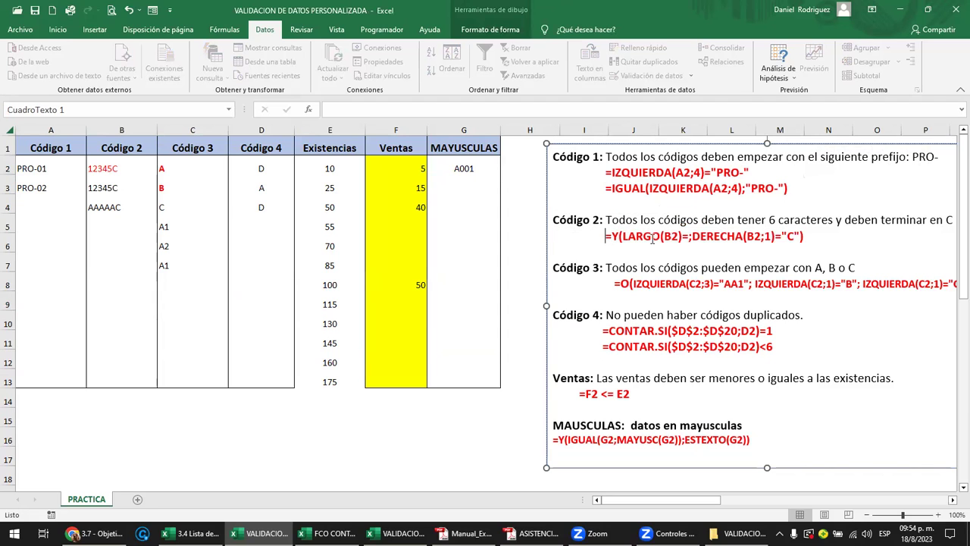
pyautogui.hotkey('shift', 'Right')
pyautogui.hotkey('shift', 'Right')
pyautogui.hotkey('shift', 'Right')
pyautogui.hotkey('shift', 'Right')
pyautogui.hotkey('shift', 'Right')
pyautogui.hotkey('shift', 'Right')
pyautogui.hotkey('shift', 'Right')
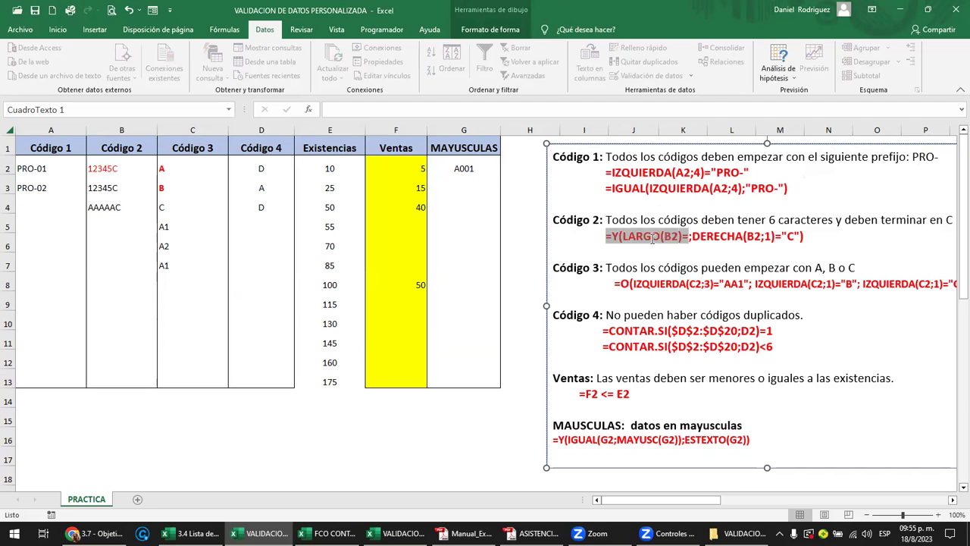
pyautogui.hotkey('shift', 'Right')
pyautogui.hotkey('shift', 'Right')
pyautogui.hotkey('shift', 'Right')
pyautogui.hotkey('shift', 'Right')
pyautogui.hotkey('shift', 'Right')
pyautogui.hotkey('shift', 'Right')
pyautogui.hotkey('shift', 'Right')
pyautogui.hotkey('shift', 'Right')
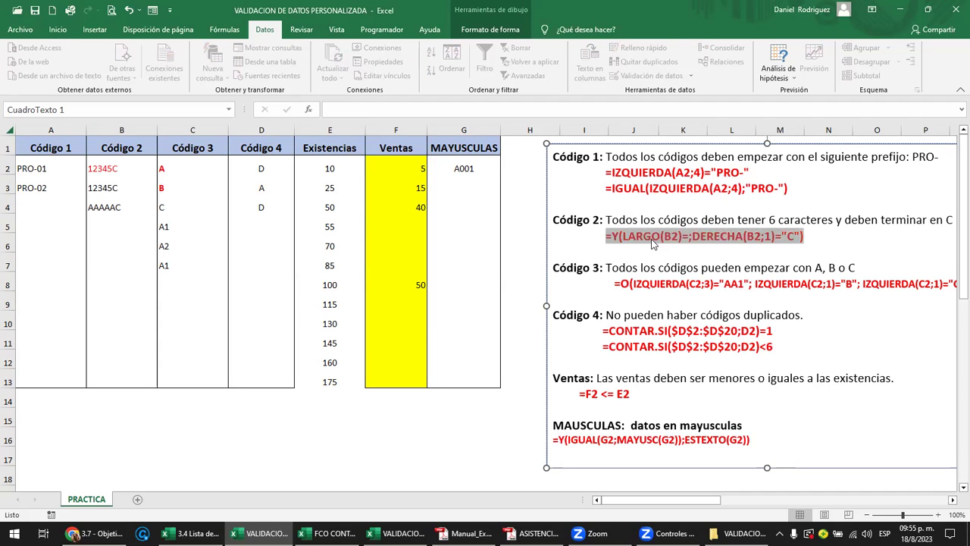
pyautogui.click(885, 220)
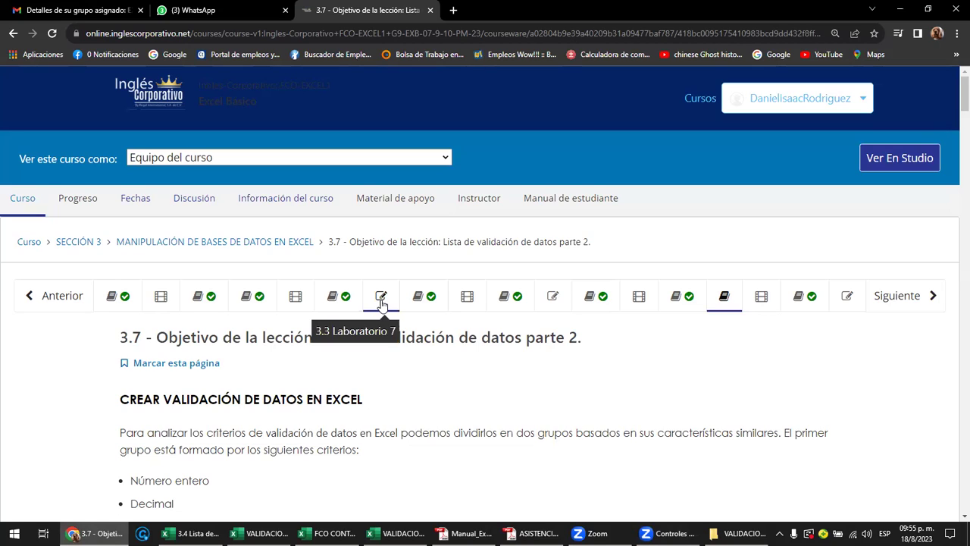
# Open 3.5 Laboratorio 8 and scroll through its custom-list questions and back to the top
pyautogui.click(551, 297)
pyautogui.scroll(-1, 551, 297)
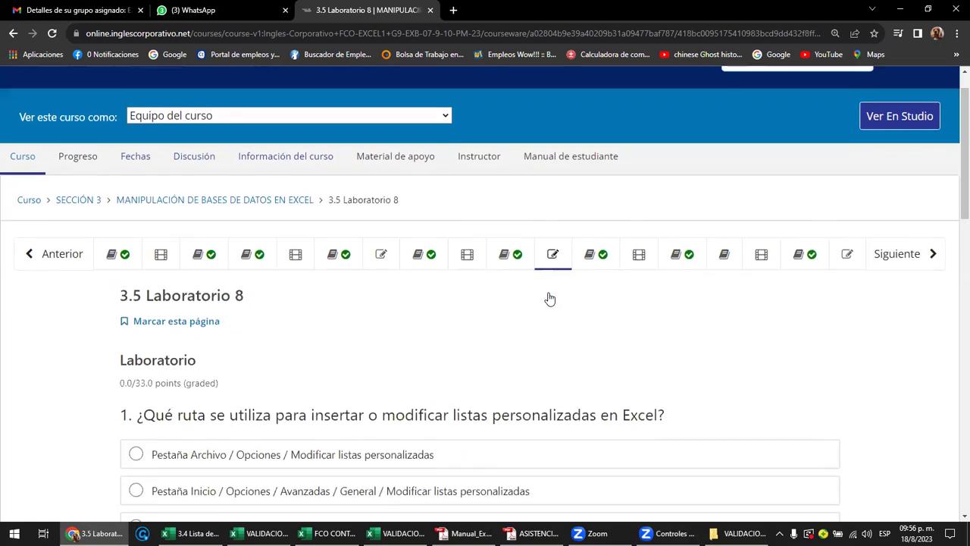
pyautogui.scroll(-1, 550, 297)
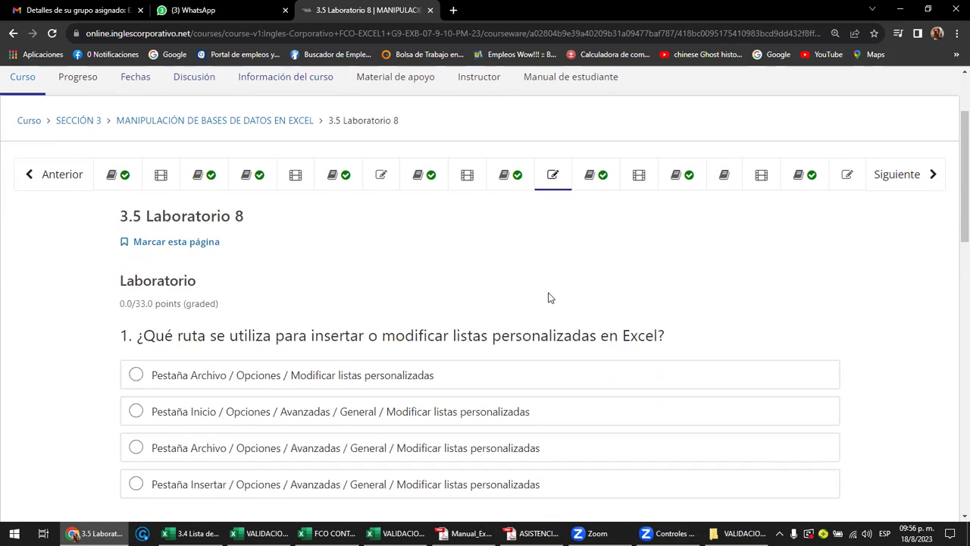
pyautogui.scroll(-2, 549, 293)
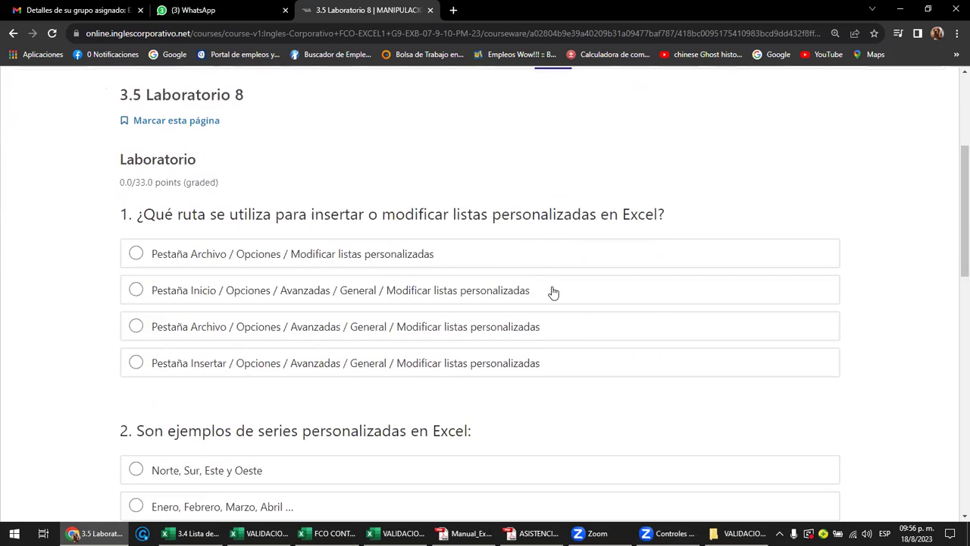
pyautogui.scroll(-1, 554, 293)
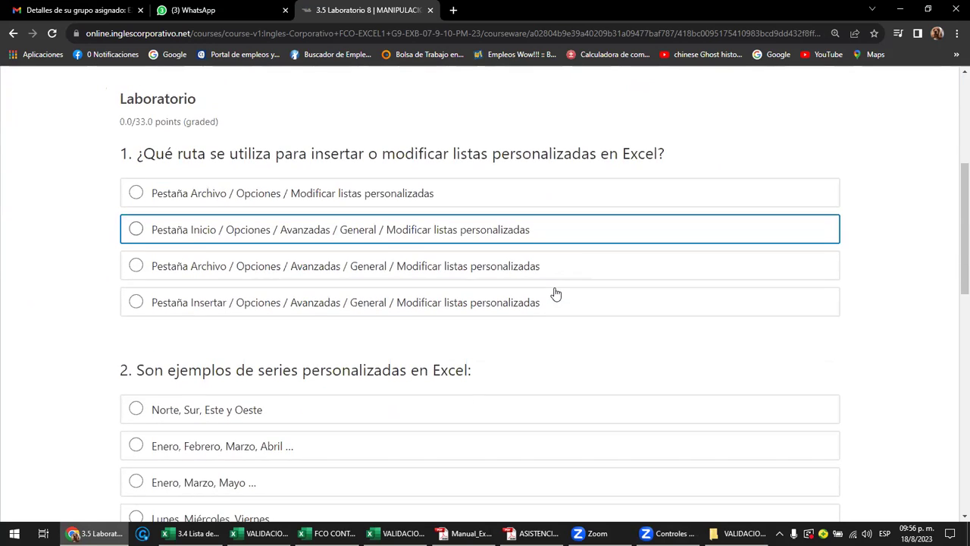
pyautogui.scroll(-1, 555, 294)
pyautogui.scroll(4, 555, 294)
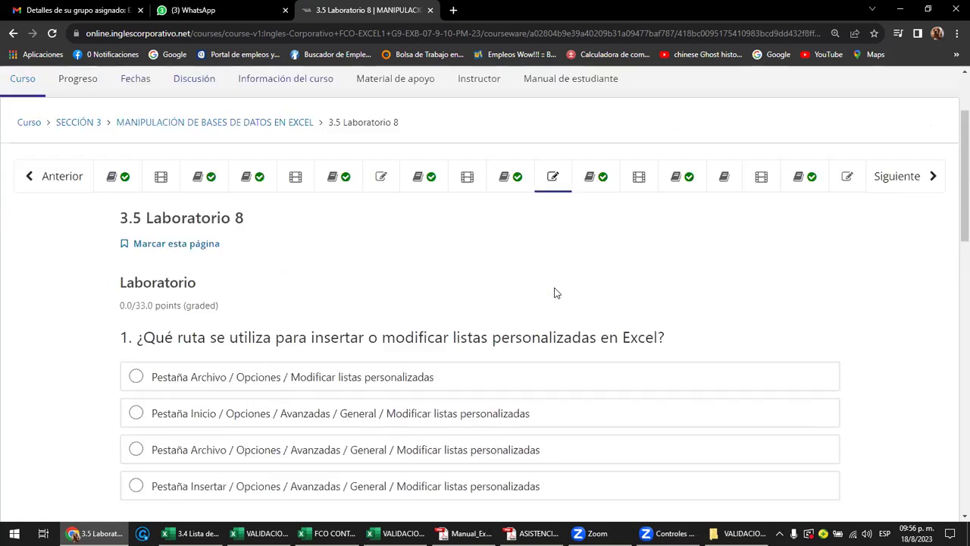
pyautogui.scroll(2, 556, 295)
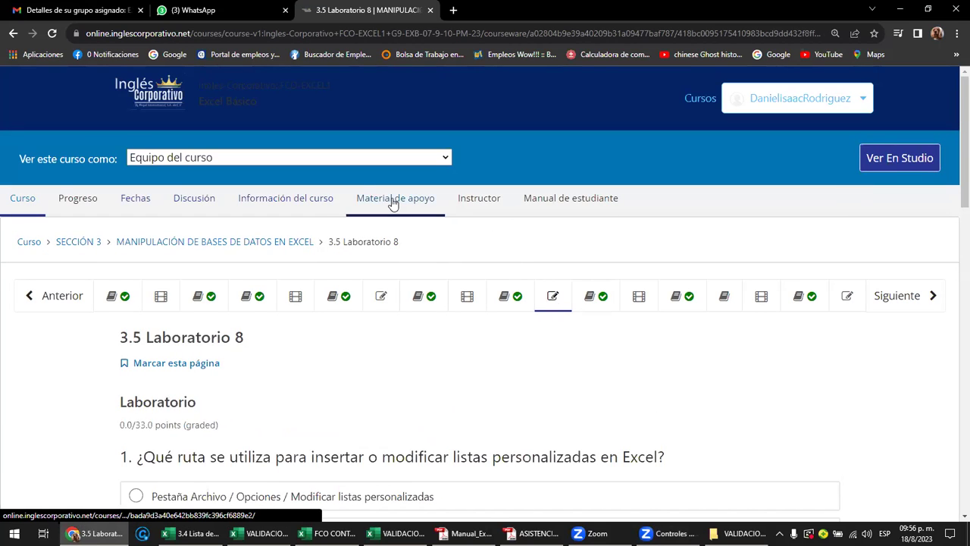
# Open the gradebook via Instructor and Administrador de Estudiantes, showing HW and Midterm scores
pyautogui.click(479, 205)
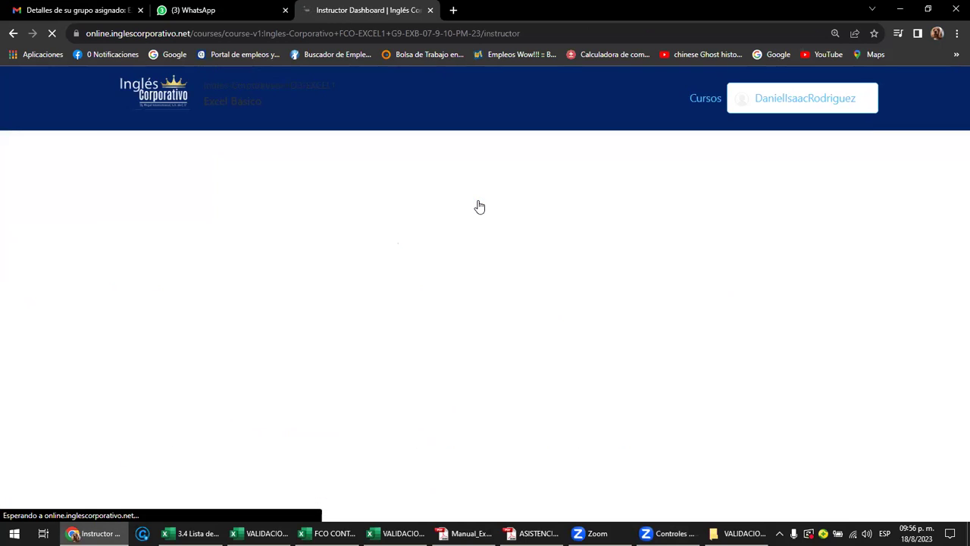
pyautogui.scroll(-2, 485, 241)
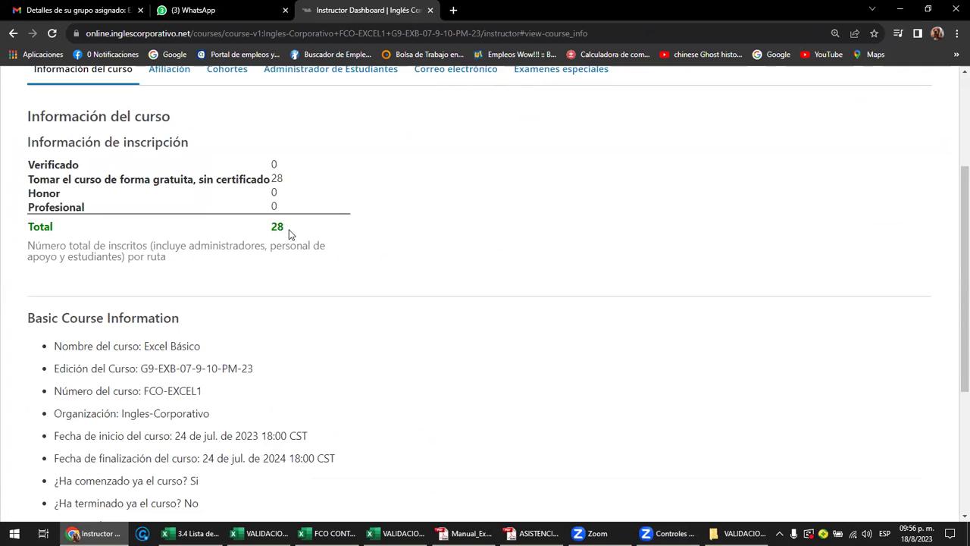
pyautogui.scroll(-3, 299, 243)
pyautogui.scroll(5, 301, 245)
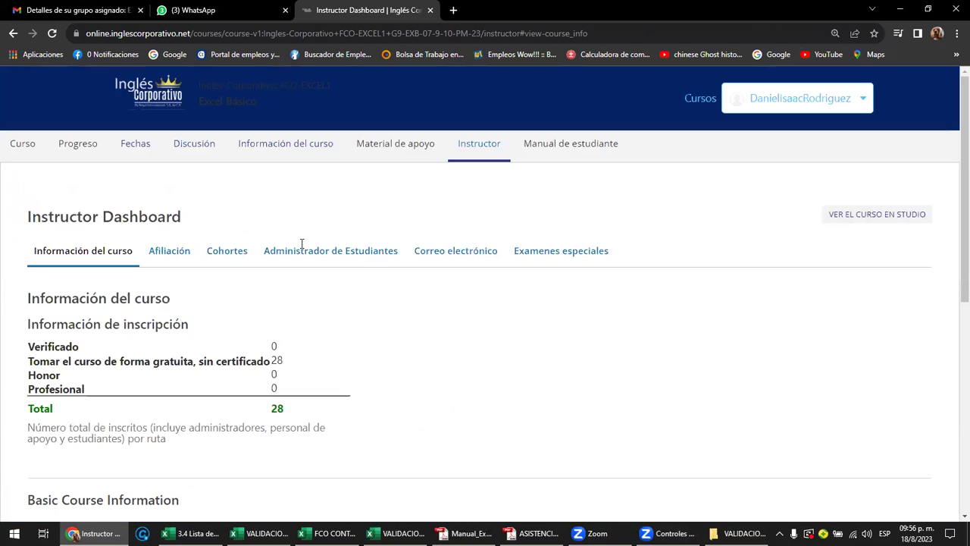
pyautogui.click(338, 258)
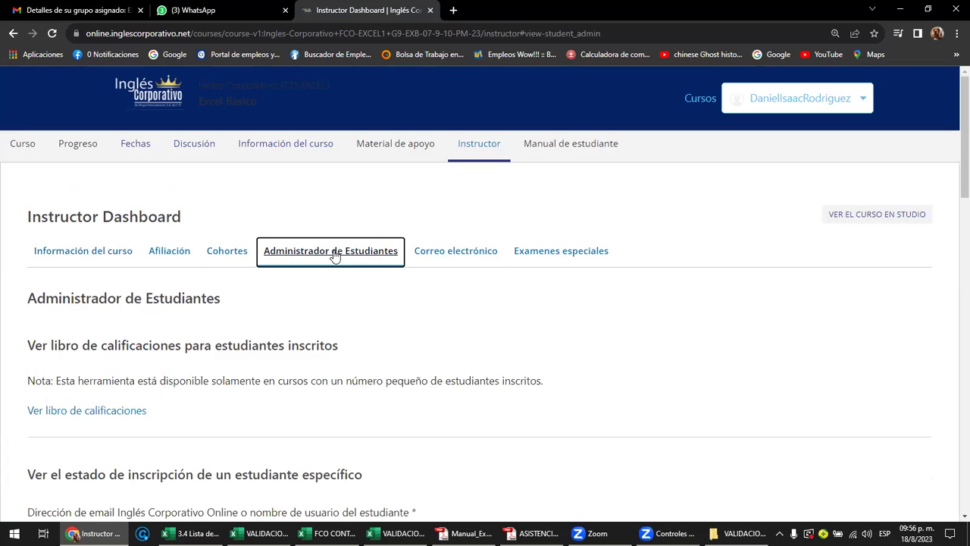
pyautogui.click(126, 414)
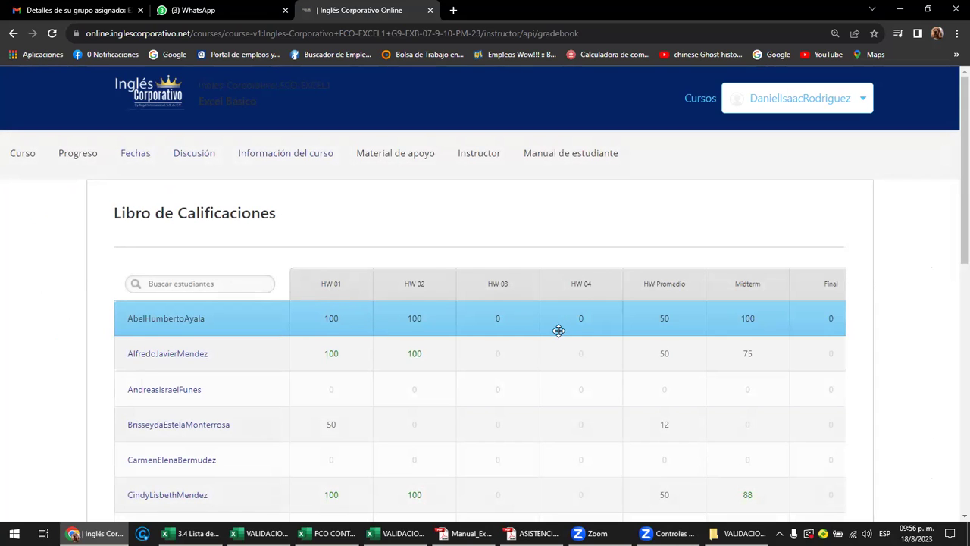
pyautogui.scroll(-2, 558, 330)
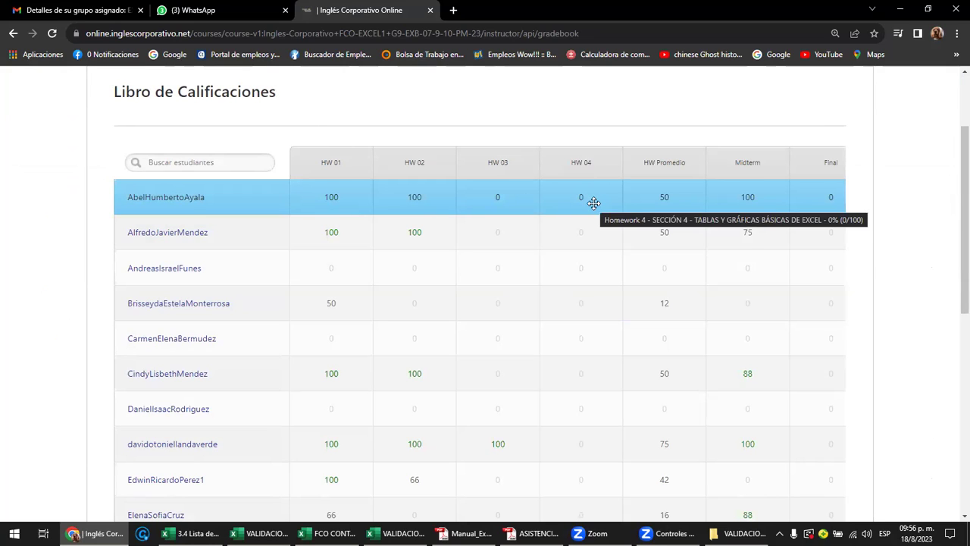
pyautogui.scroll(-1, 593, 203)
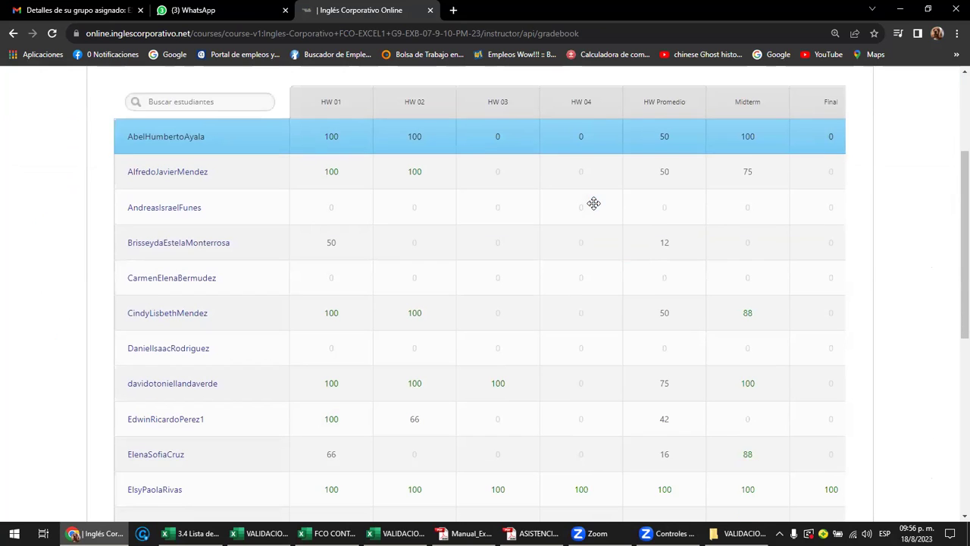
pyautogui.scroll(-1, 593, 203)
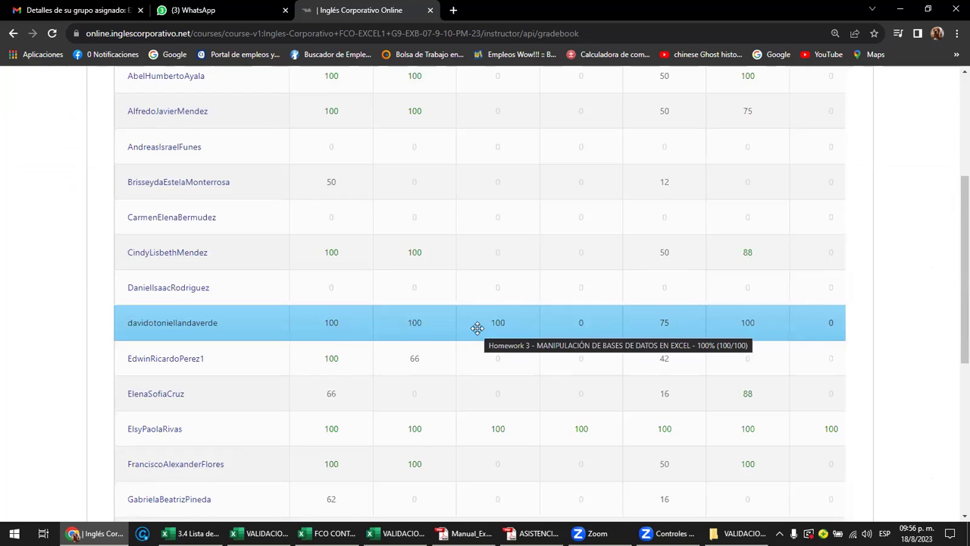
pyautogui.scroll(-2, 477, 327)
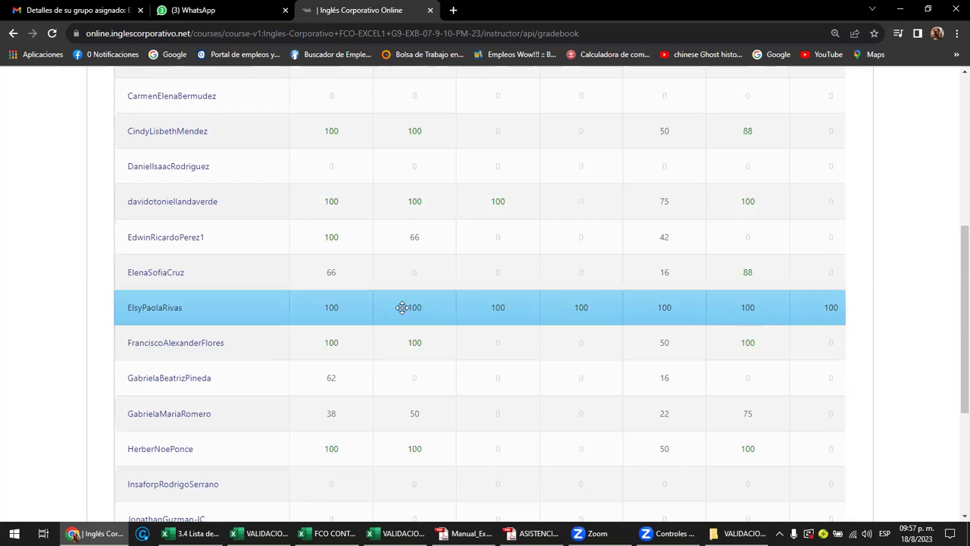
pyautogui.moveTo(492, 304)
pyautogui.moveTo(537, 324)
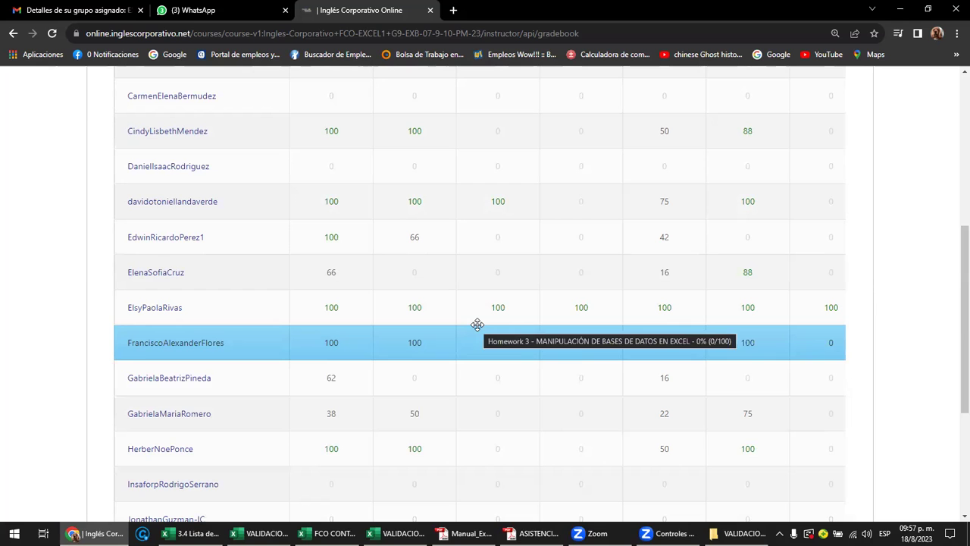
pyautogui.scroll(-3, 454, 317)
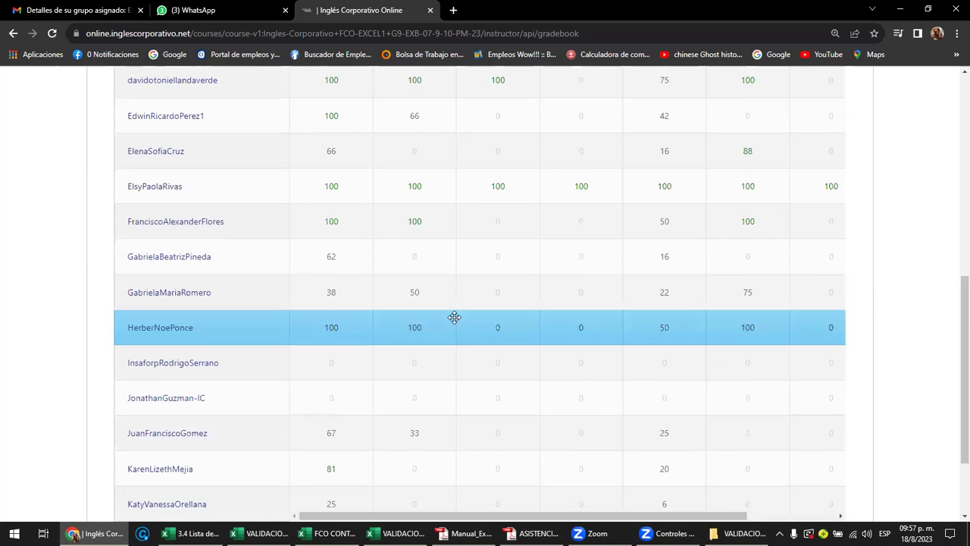
pyautogui.scroll(5, 454, 316)
pyautogui.scroll(2, 454, 317)
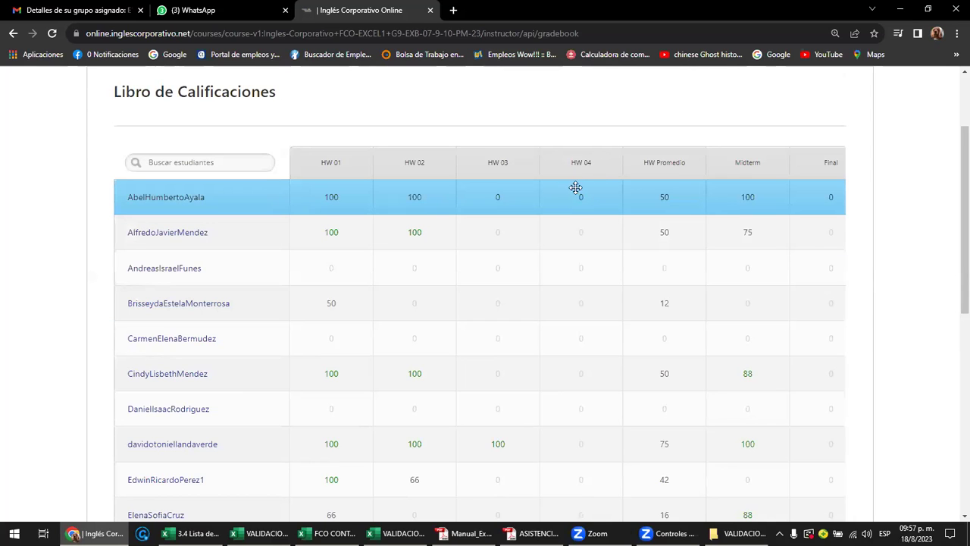
pyautogui.moveTo(579, 184)
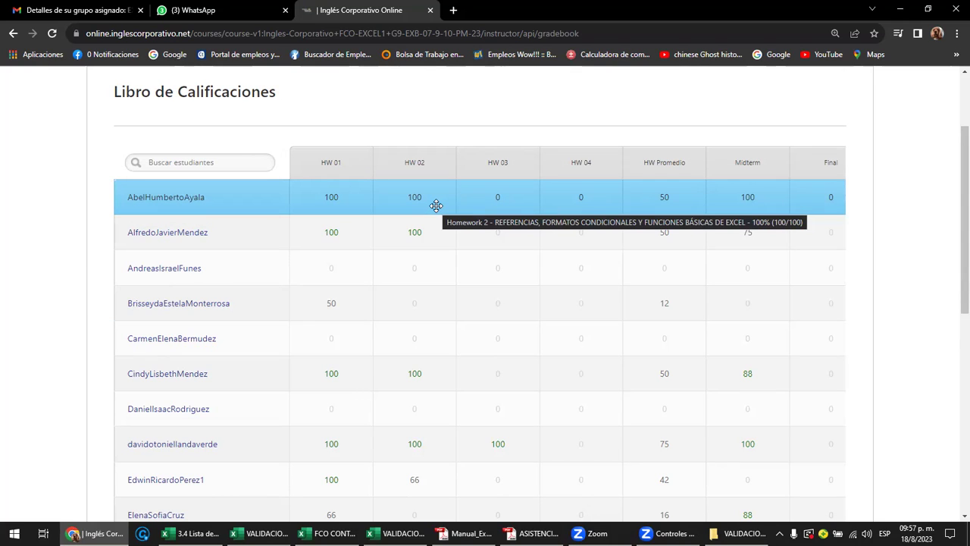
pyautogui.scroll(-1, 436, 205)
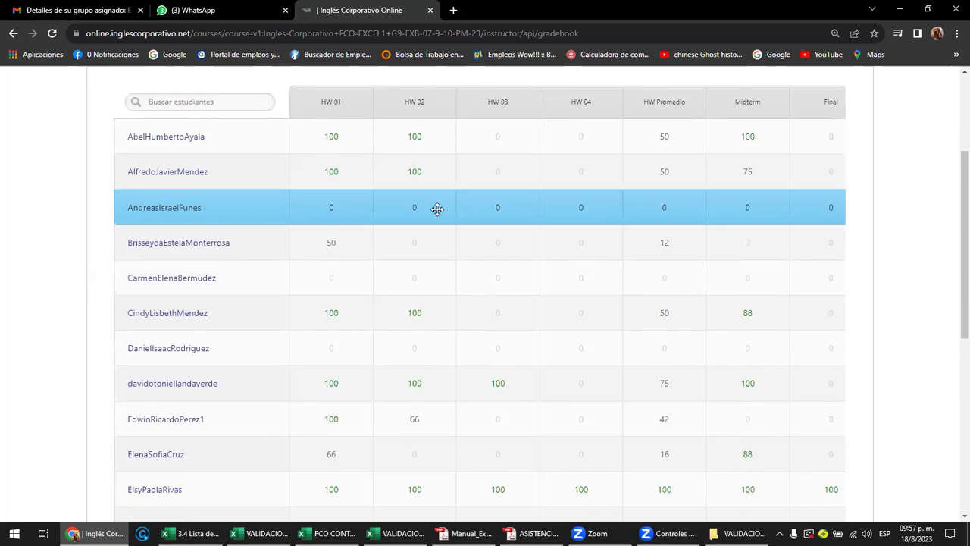
pyautogui.scroll(-1, 437, 208)
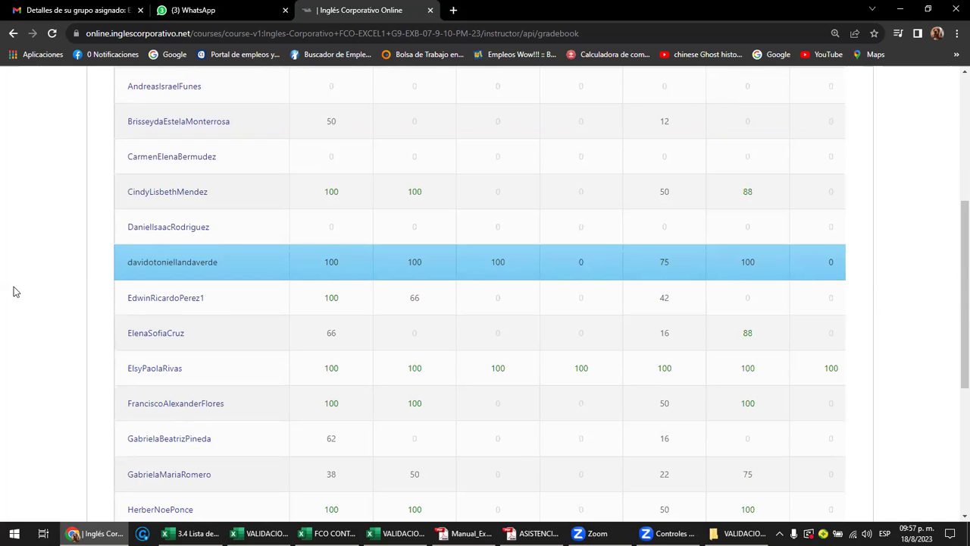
pyautogui.scroll(-1, 129, 310)
pyautogui.scroll(5, 129, 310)
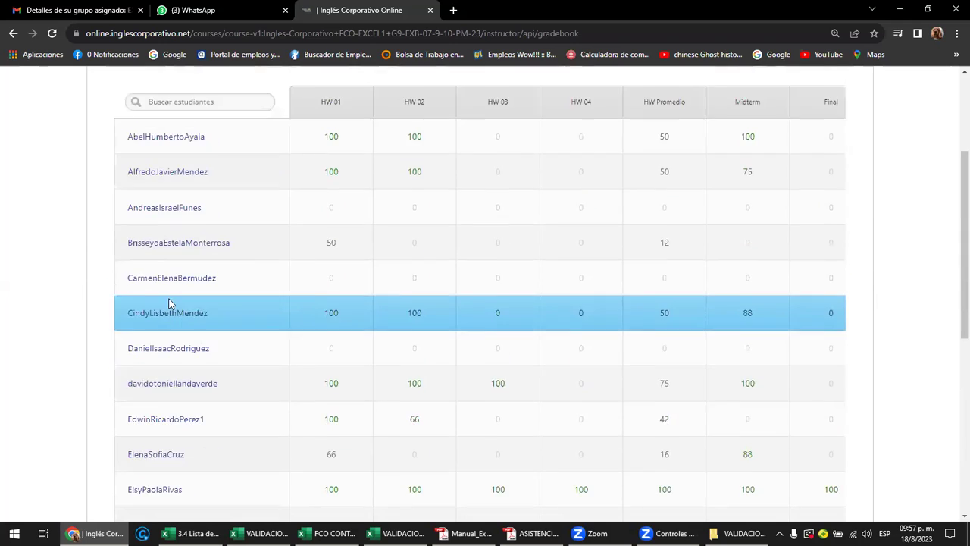
# Return to the course outline and open the Sección 3 database manipulation homework
pyautogui.click(32, 156)
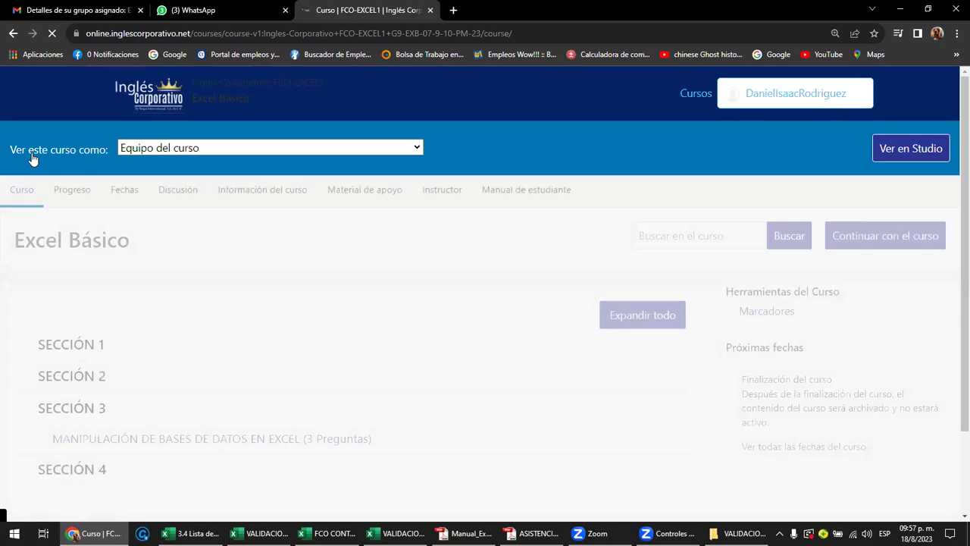
pyautogui.click(280, 442)
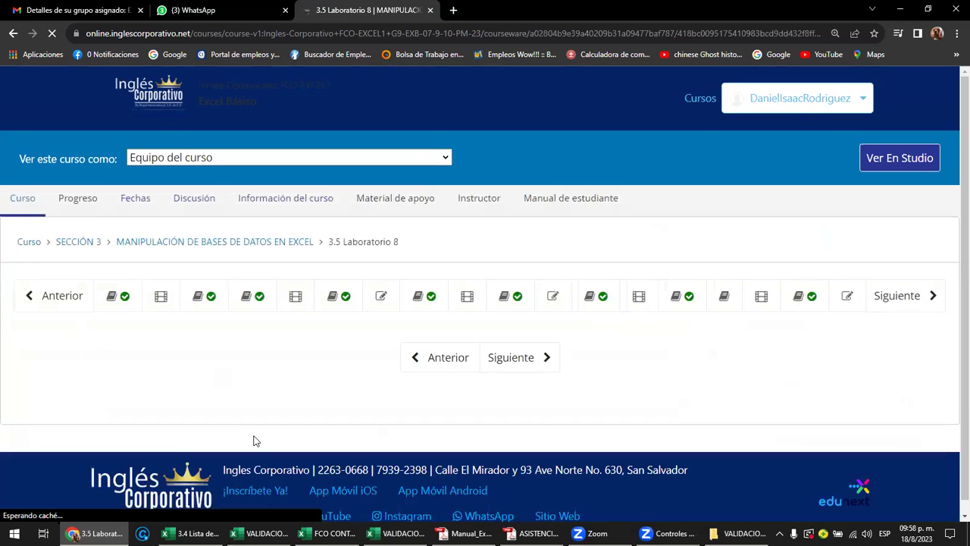
pyautogui.scroll(-2, 495, 407)
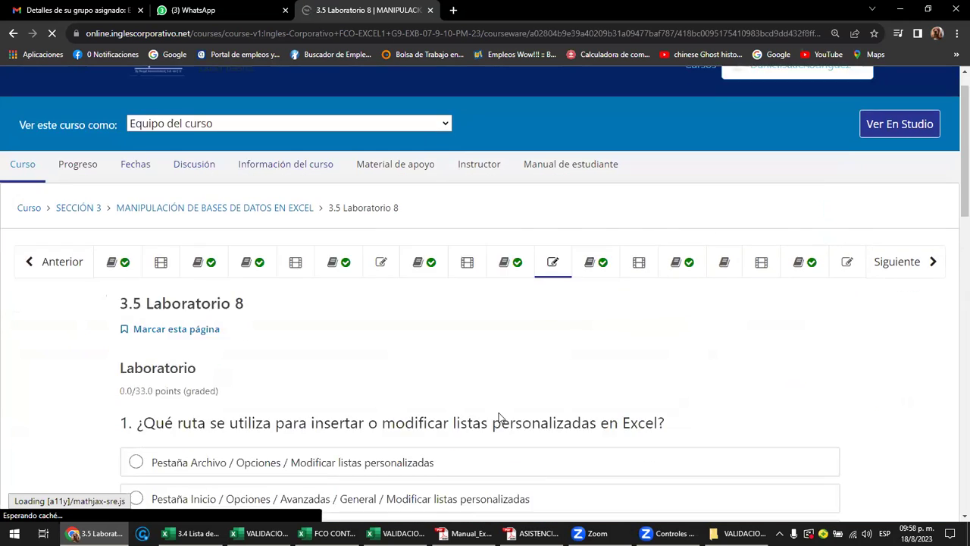
pyautogui.scroll(-1, 440, 407)
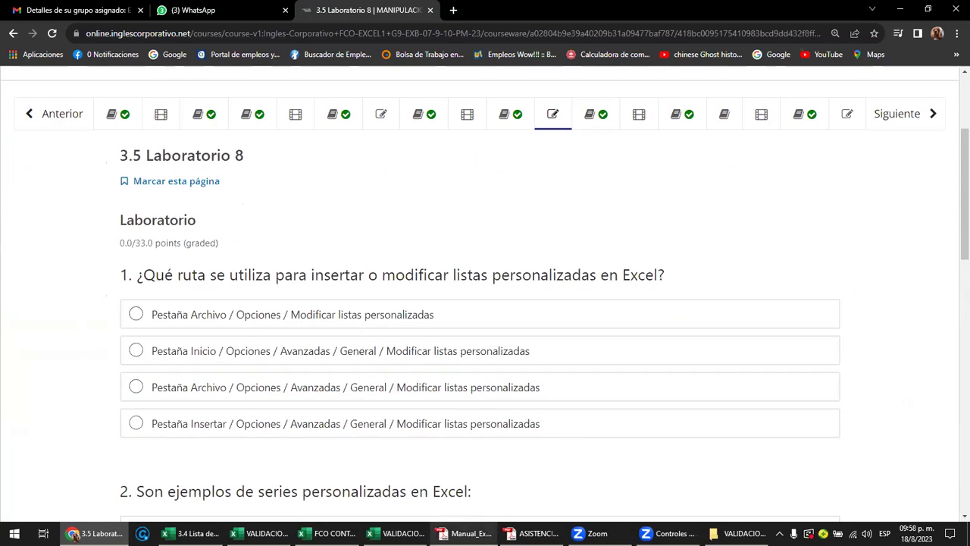
pyautogui.moveTo(327, 533)
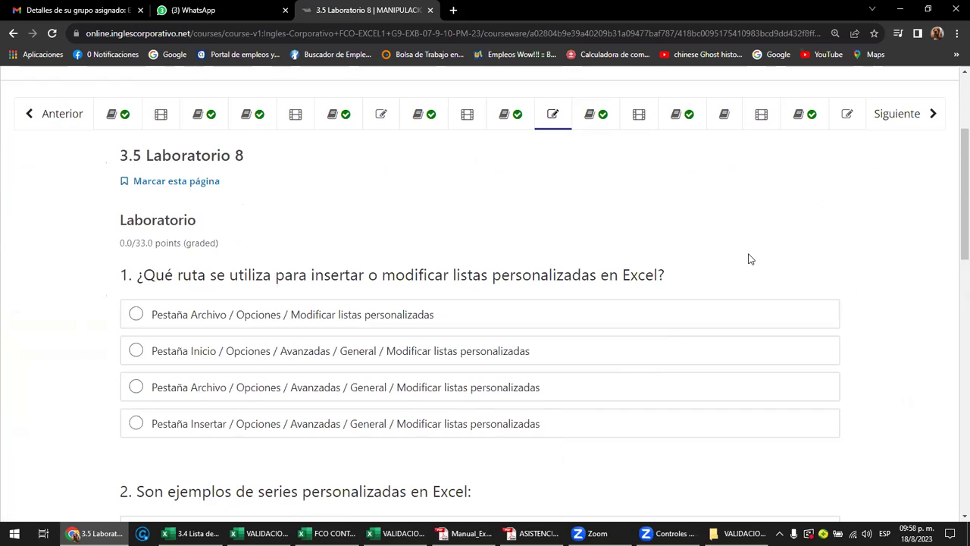
pyautogui.scroll(-1, 750, 260)
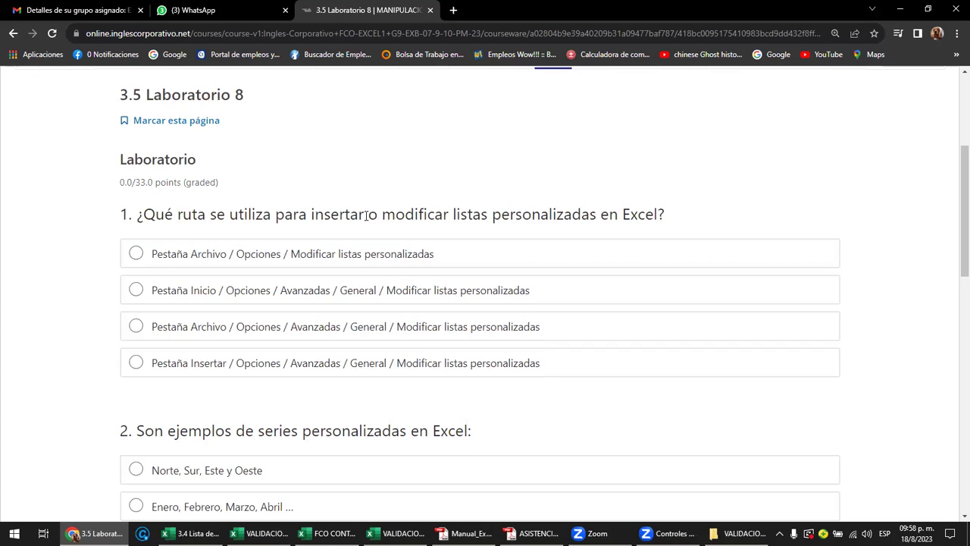
# Review Laboratorio 8's question answers, then move to the 3.8 Laboratorio 9 quiz
pyautogui.click(488, 327)
pyautogui.scroll(-3, 494, 324)
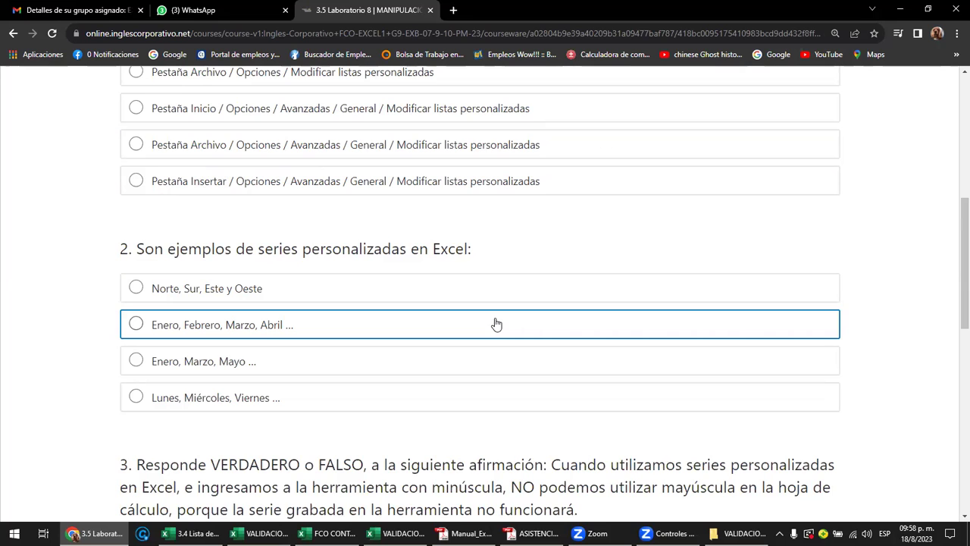
pyautogui.scroll(-2, 497, 325)
pyautogui.scroll(-2, 500, 326)
pyautogui.scroll(-2, 502, 326)
pyautogui.scroll(-1, 500, 326)
pyautogui.scroll(2, 501, 326)
pyautogui.scroll(10, 504, 326)
pyautogui.scroll(3, 506, 327)
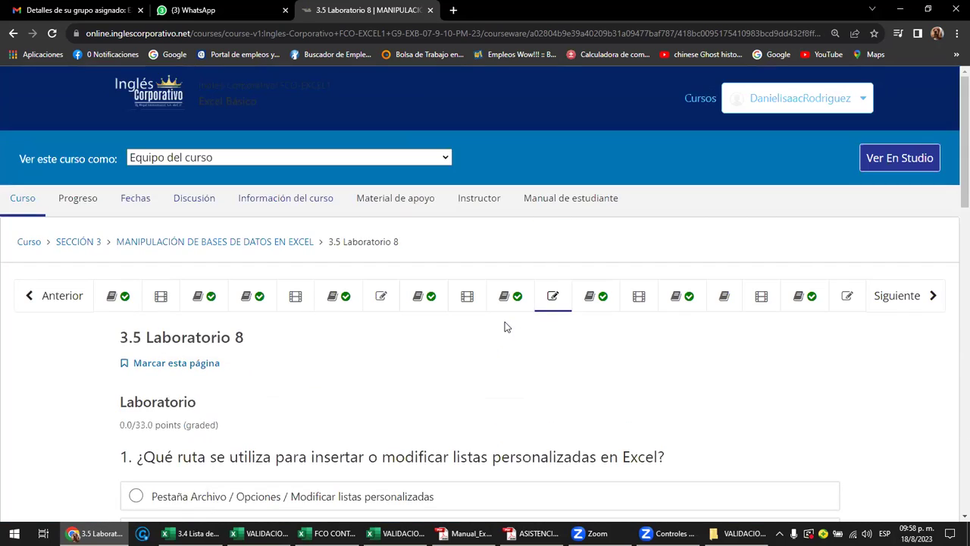
pyautogui.click(847, 296)
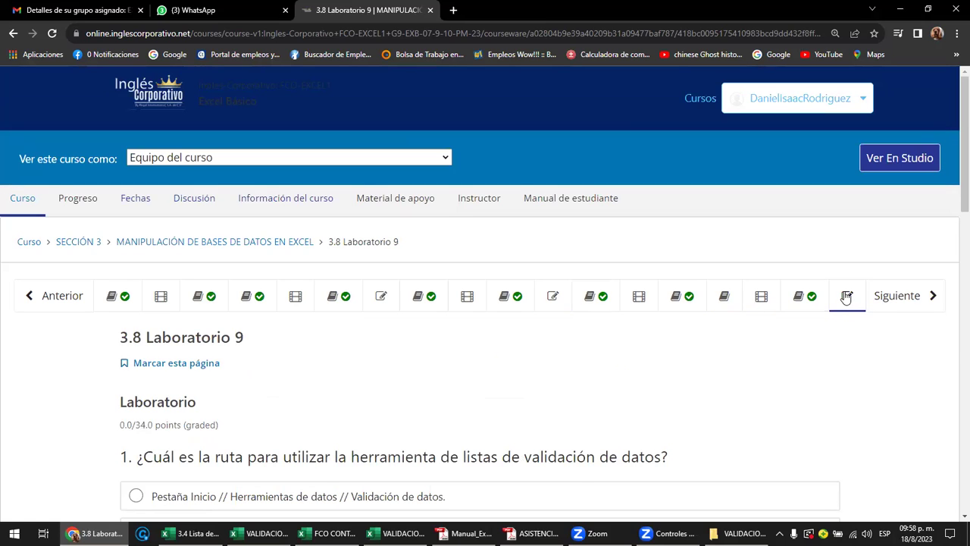
pyautogui.scroll(-3, 664, 384)
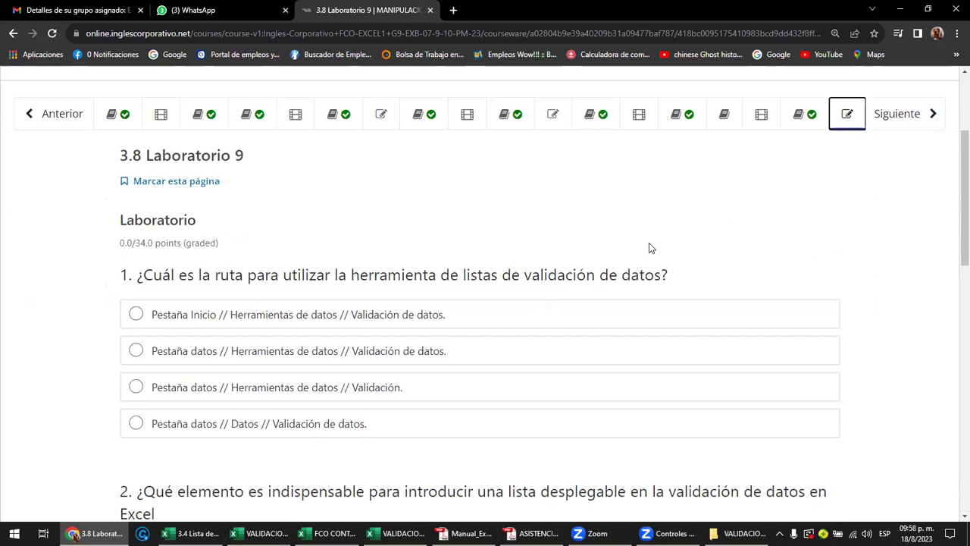
pyautogui.scroll(-3, 649, 242)
pyautogui.scroll(-1, 648, 243)
pyautogui.scroll(-1, 649, 248)
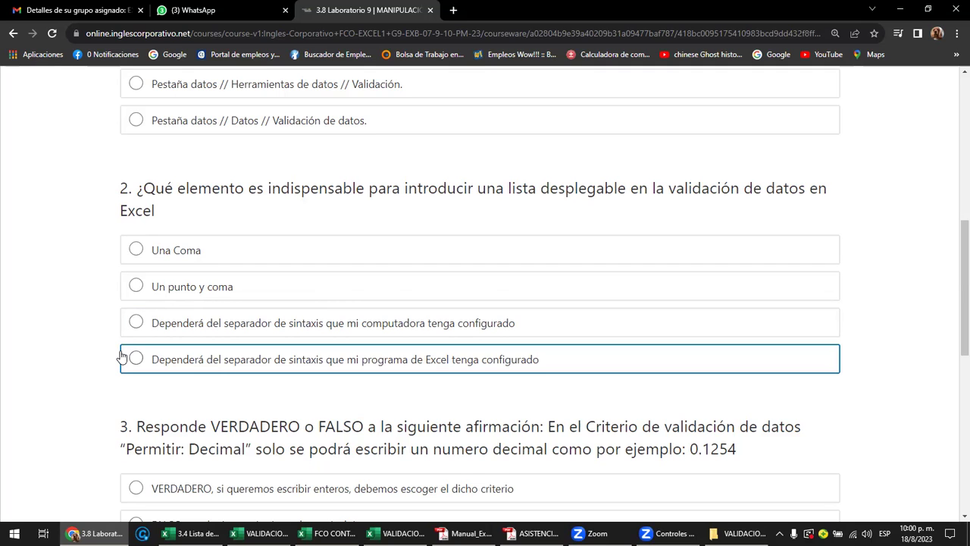
pyautogui.scroll(-3, 125, 354)
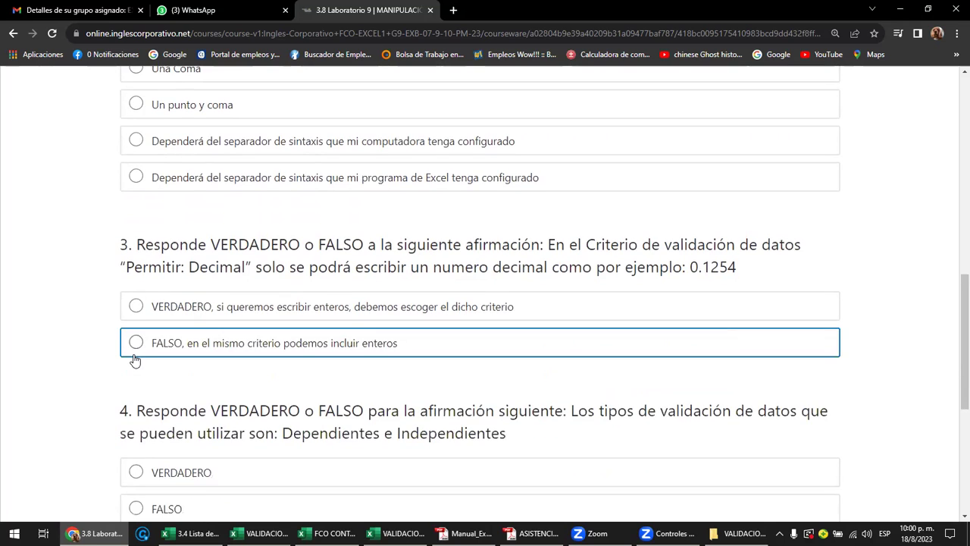
pyautogui.scroll(10, 135, 361)
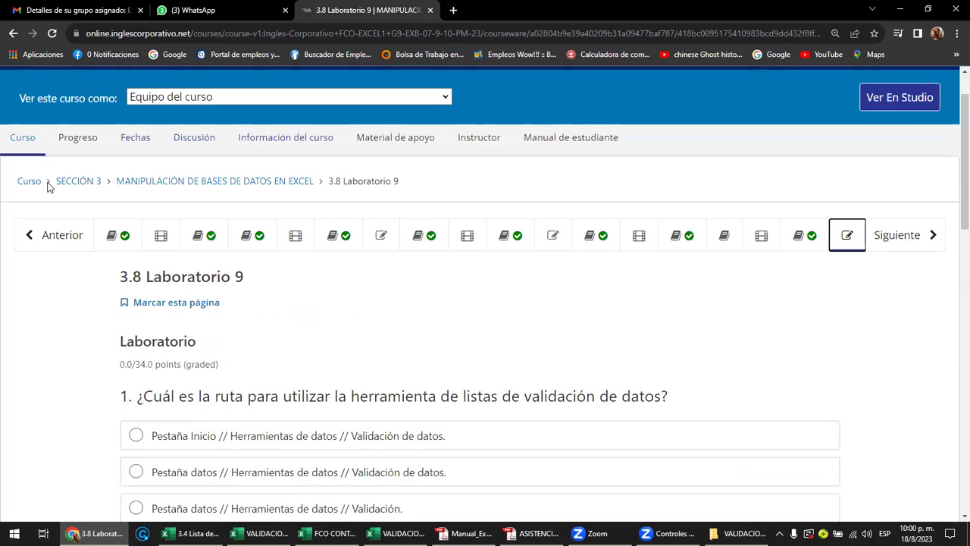
# From the course outline, expand SECCIÓN 4 and open its tables and charts homework
pyautogui.click(28, 182)
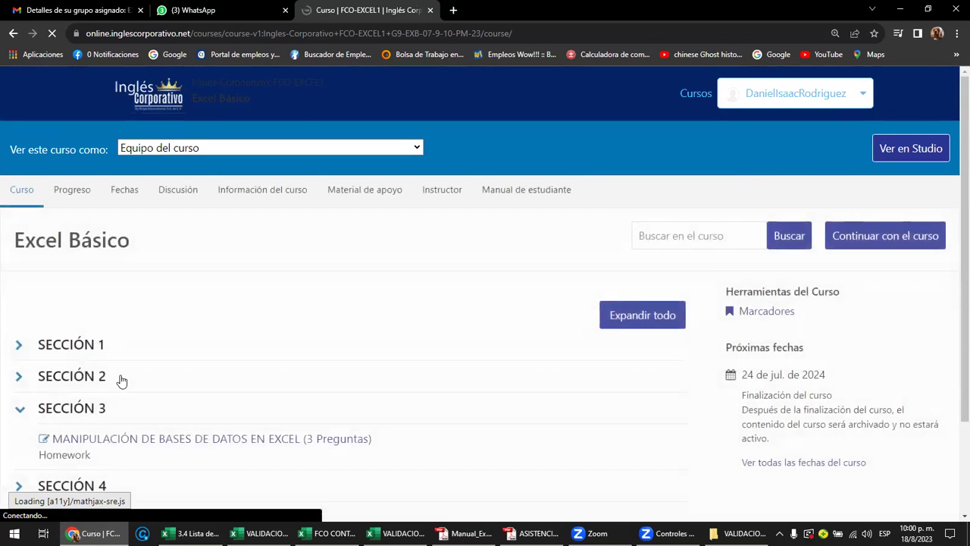
pyautogui.scroll(-1, 113, 401)
pyautogui.click(102, 430)
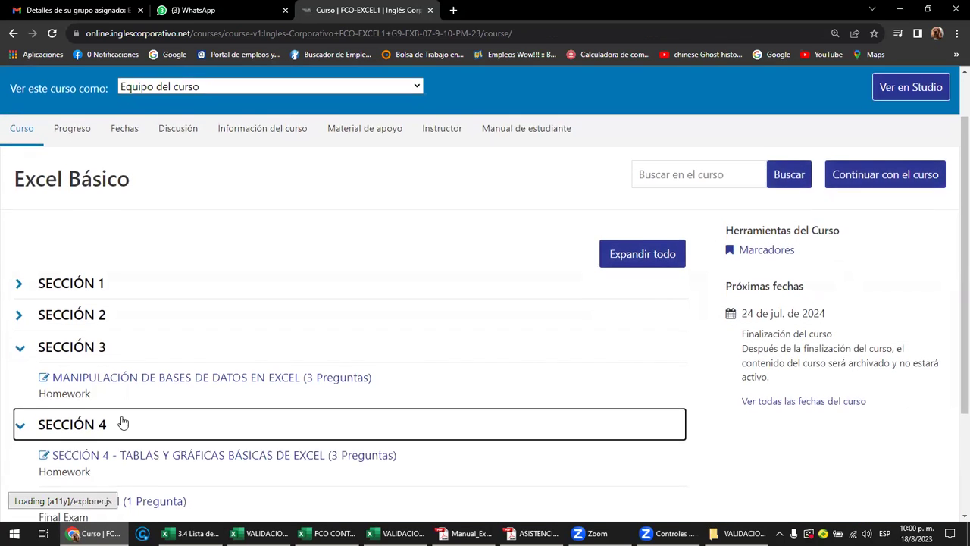
pyautogui.scroll(-2, 123, 422)
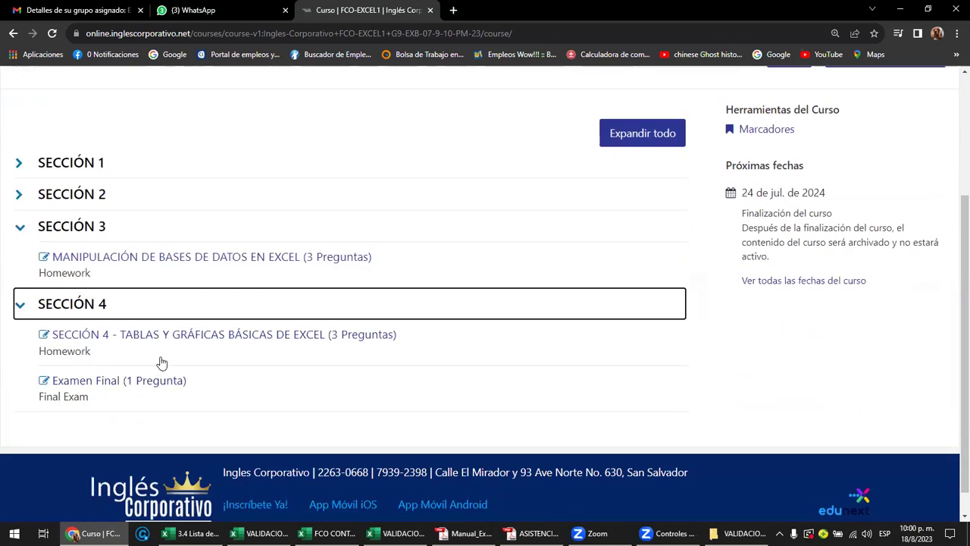
pyautogui.click(234, 338)
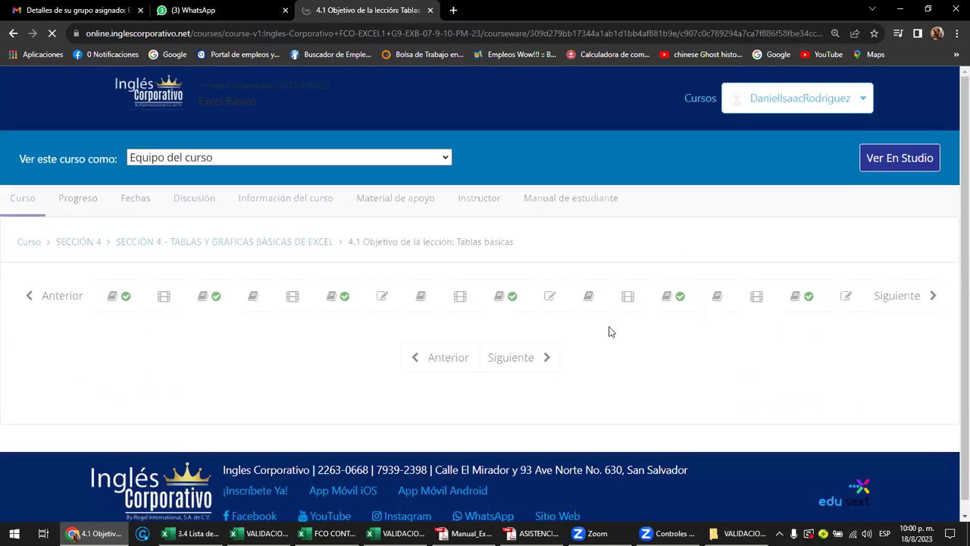
# Go to 4.8 Laboratorio 12 and scroll through its true/false chart questions
pyautogui.click(846, 296)
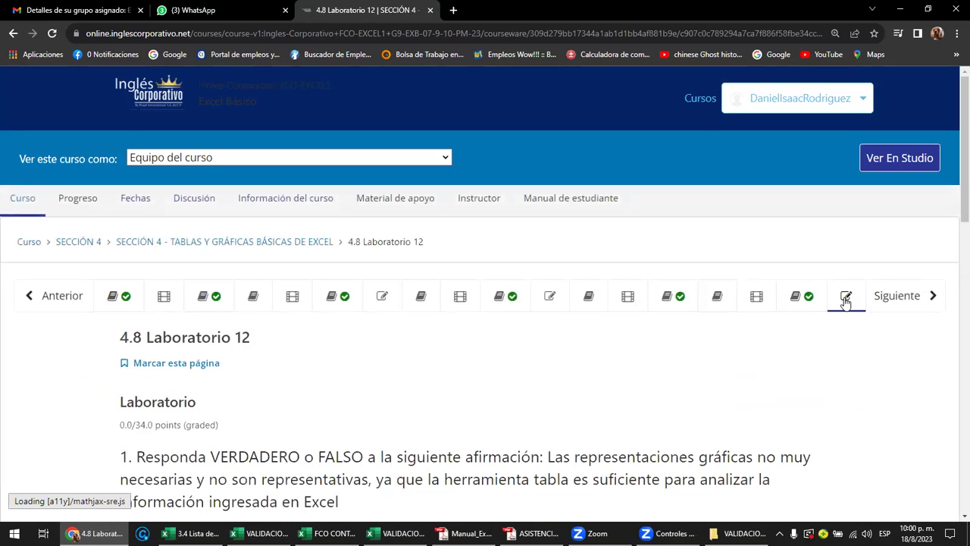
pyautogui.scroll(-3, 743, 342)
pyautogui.scroll(-1, 717, 341)
pyautogui.scroll(-1, 717, 340)
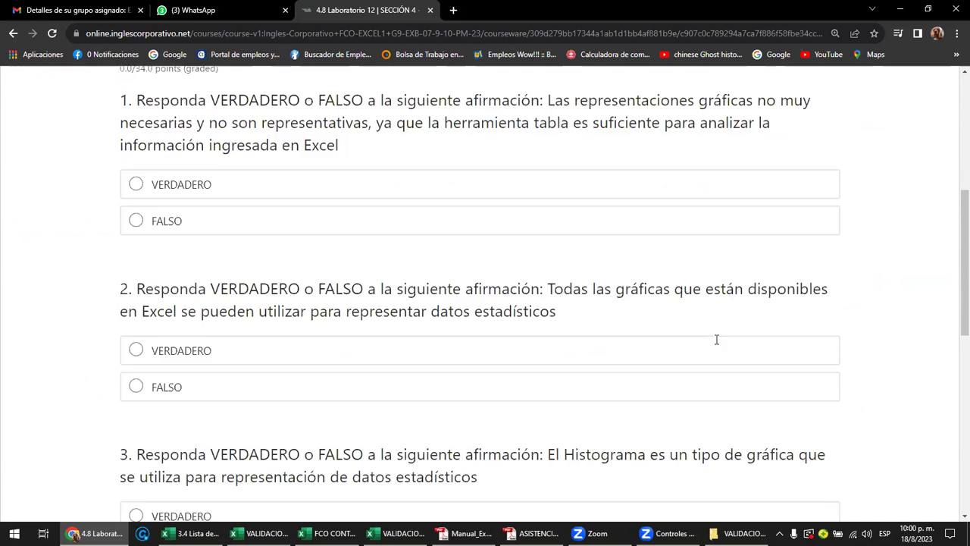
pyautogui.scroll(-2, 714, 342)
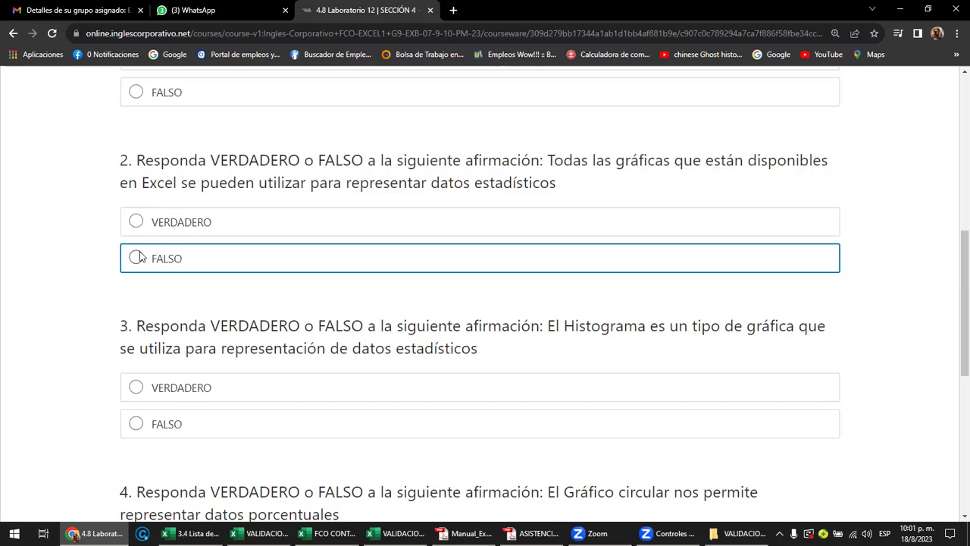
pyautogui.scroll(-5, 139, 258)
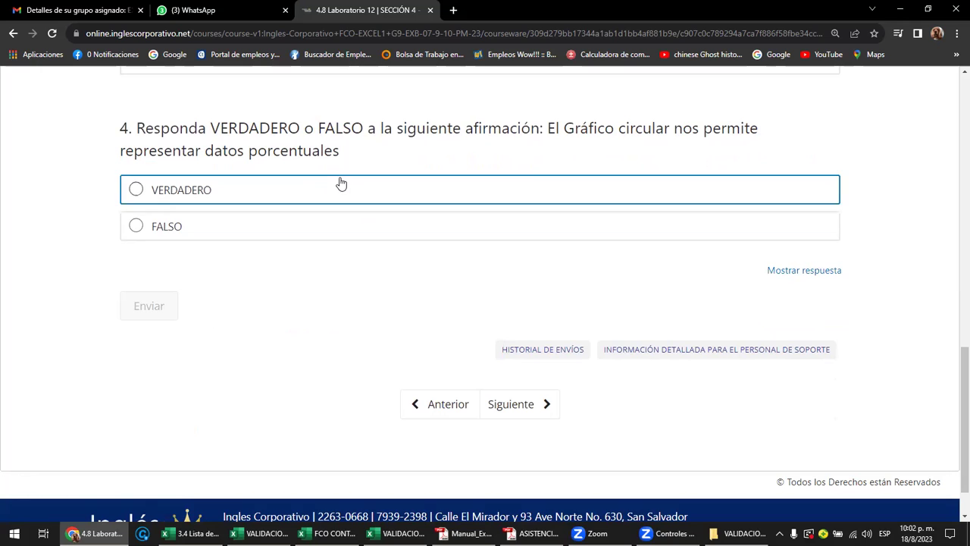
pyautogui.scroll(2, 340, 169)
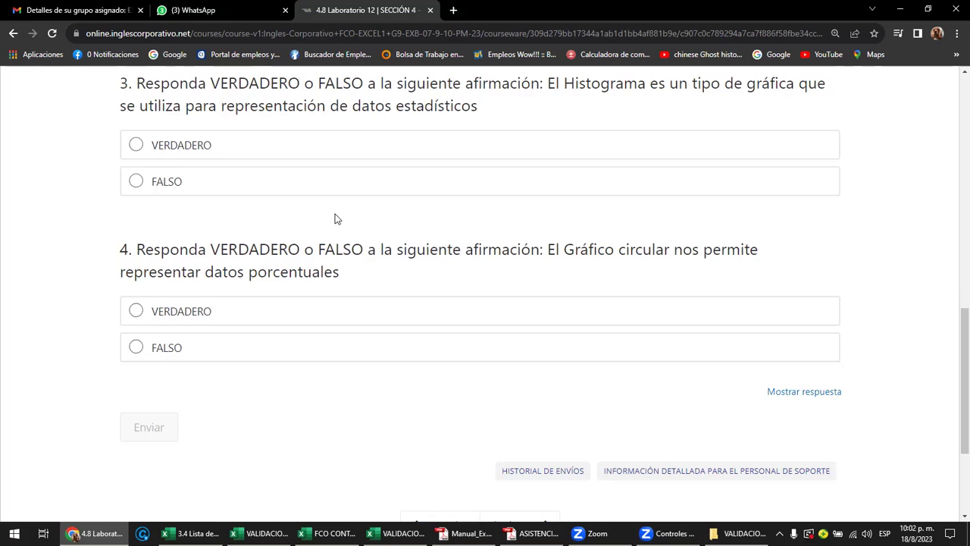
pyautogui.scroll(10, 343, 218)
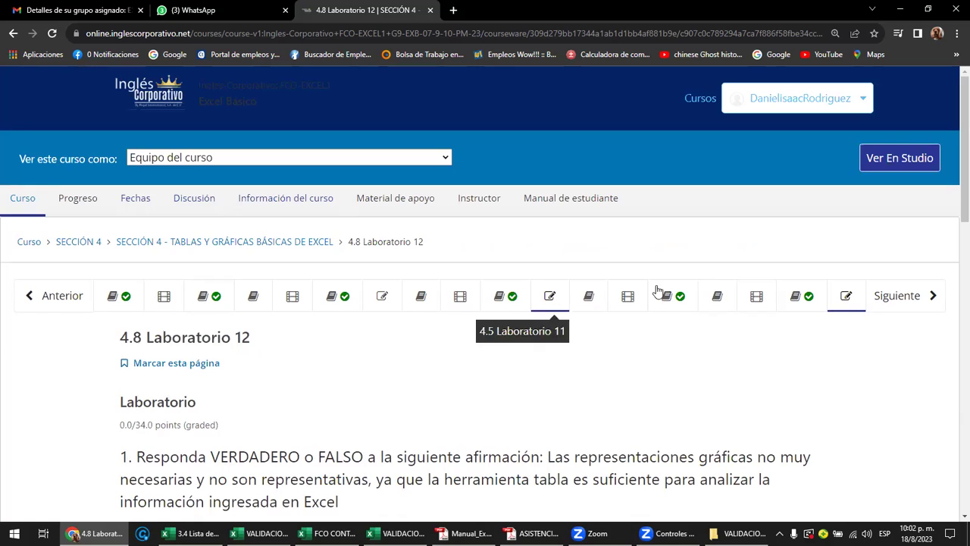
pyautogui.scroll(-2, 346, 314)
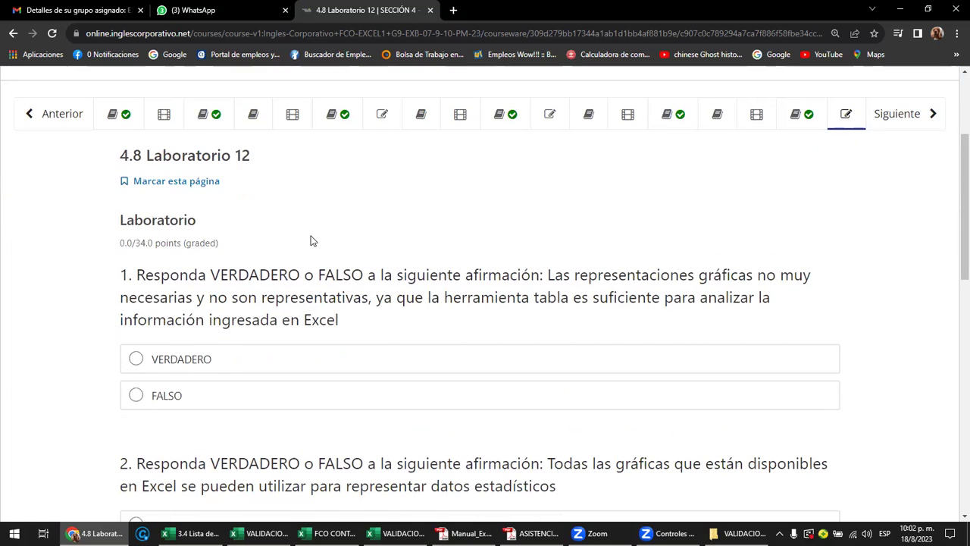
pyautogui.scroll(-1, 311, 241)
pyautogui.scroll(3, 313, 236)
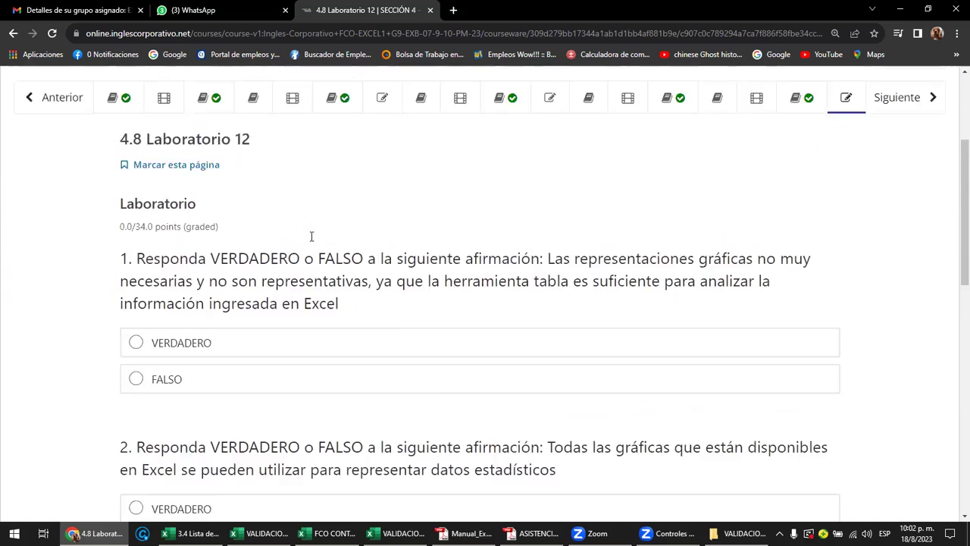